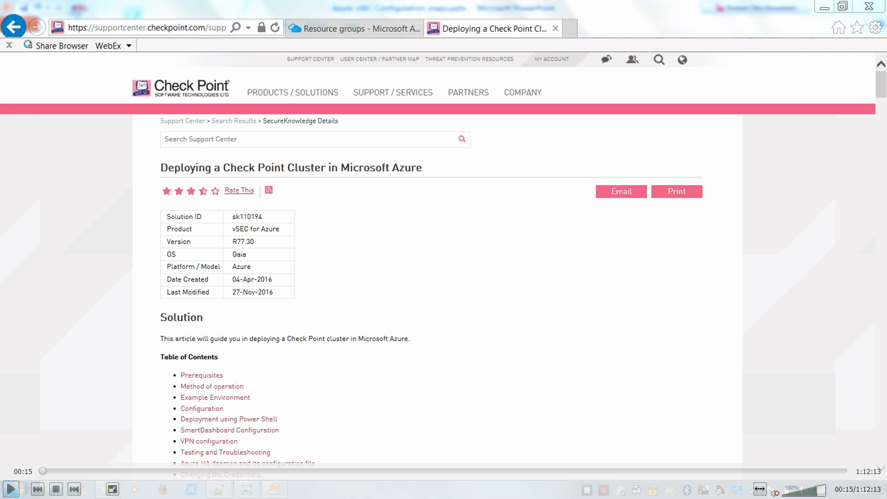
Review the vSEC topology diagram of the planned Azure network in Windows Photo Viewer
left_click(11, 490)
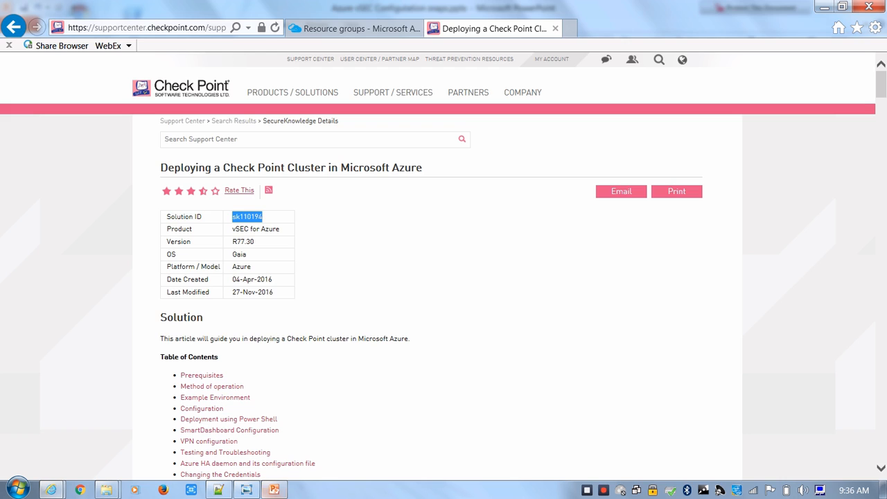
left_click(246, 489)
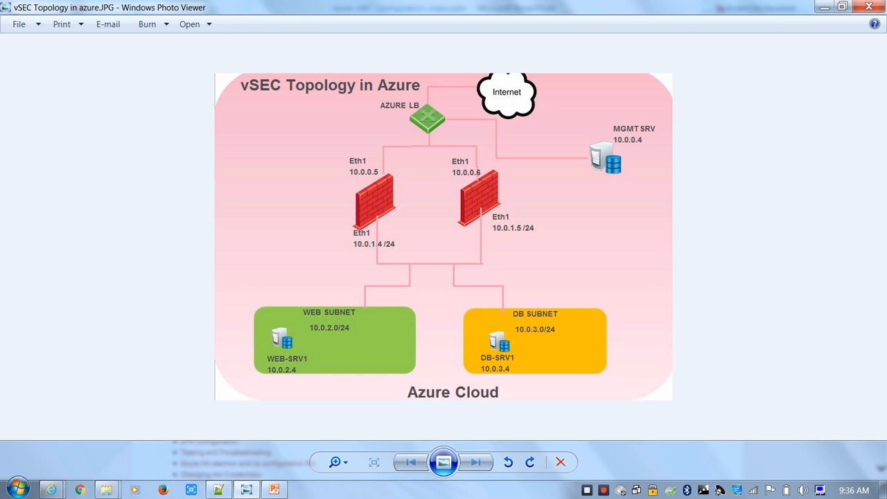
Switch to the Azure portal and start a new virtual network named MY-NET with address space 10.0.0.0/16
mouse_move(50, 490)
left_click(88, 423)
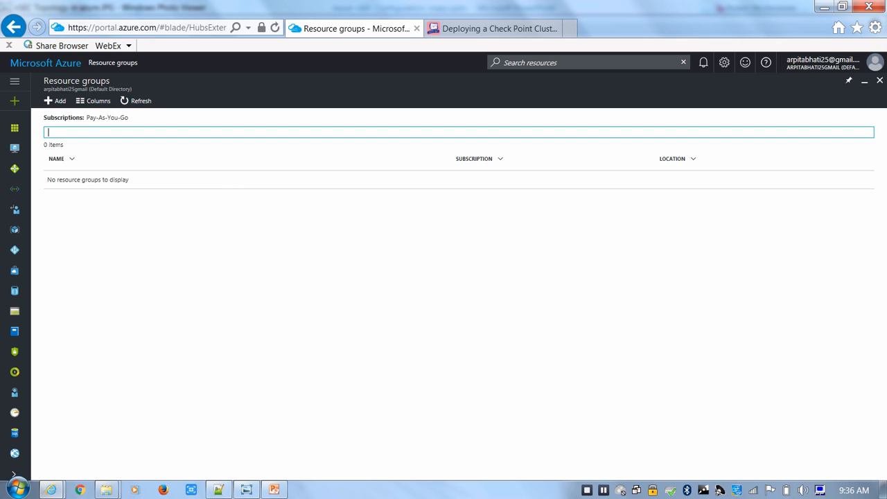
left_click(880, 80)
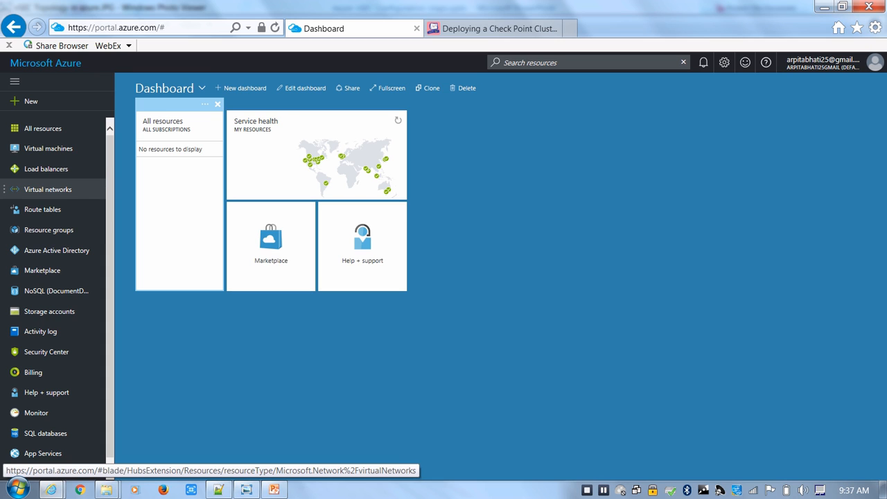
left_click(48, 189)
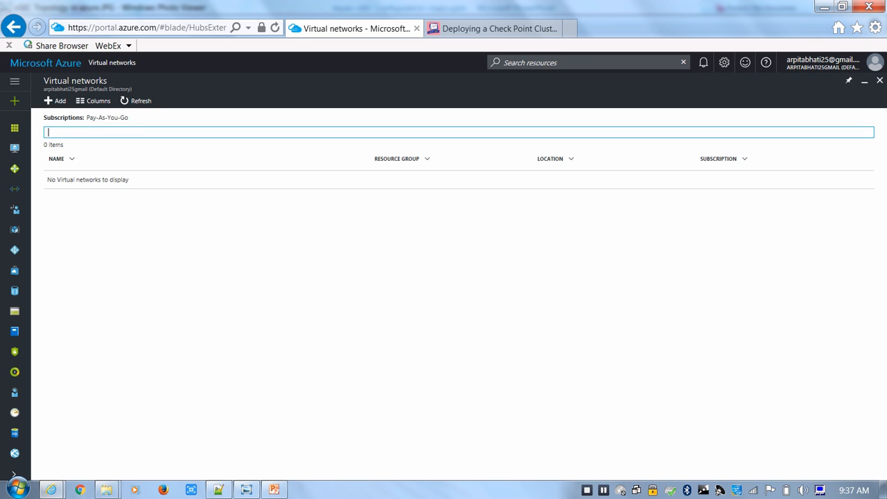
left_click(14, 147)
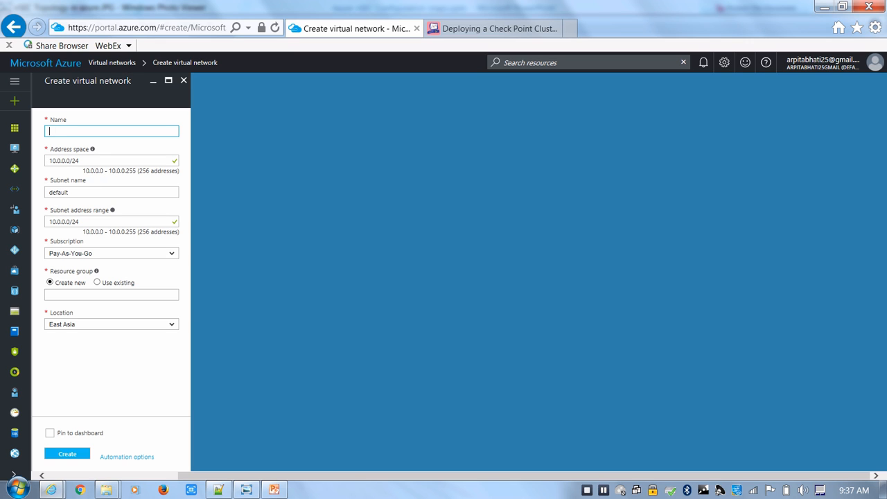
type("MY-NET")
key("Tab")
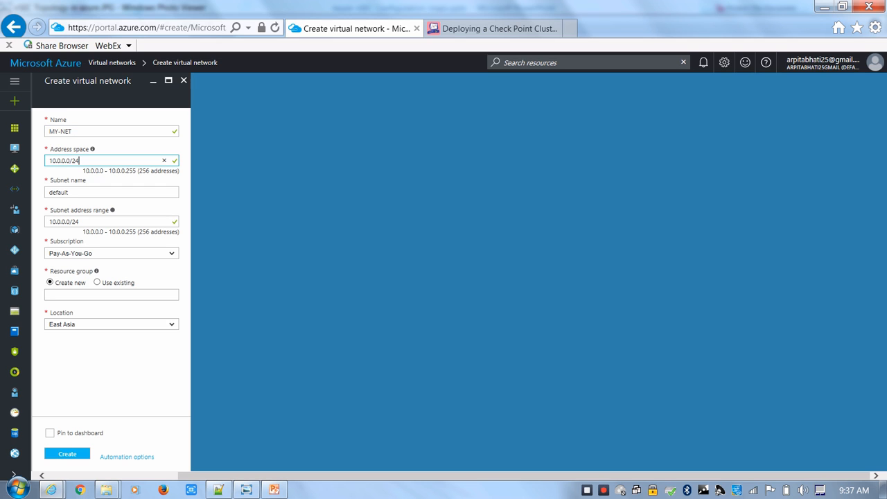
key("BackSpace")
type("16")
key("Tab")
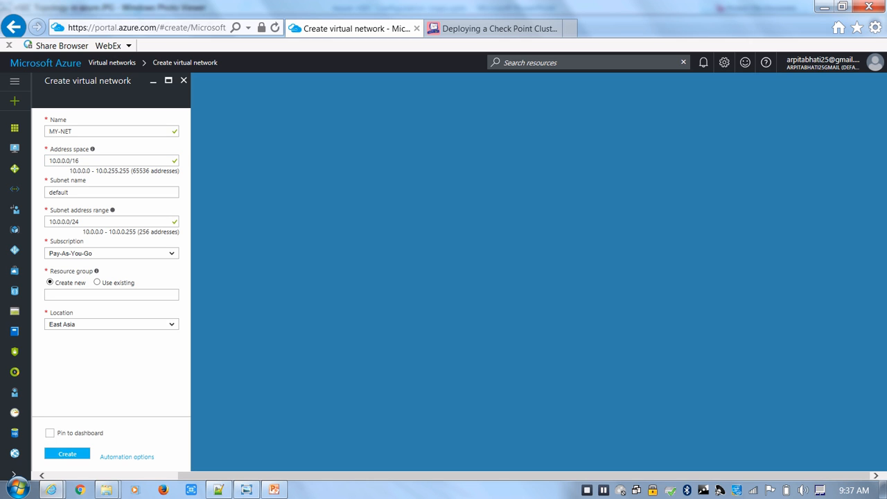
Name the new virtual network's subnet EXTERNAL
key("Tab")
key("BackSpace")
key("BackSpace")
key("BackSpace")
key("BackSpace")
key("BackSpace")
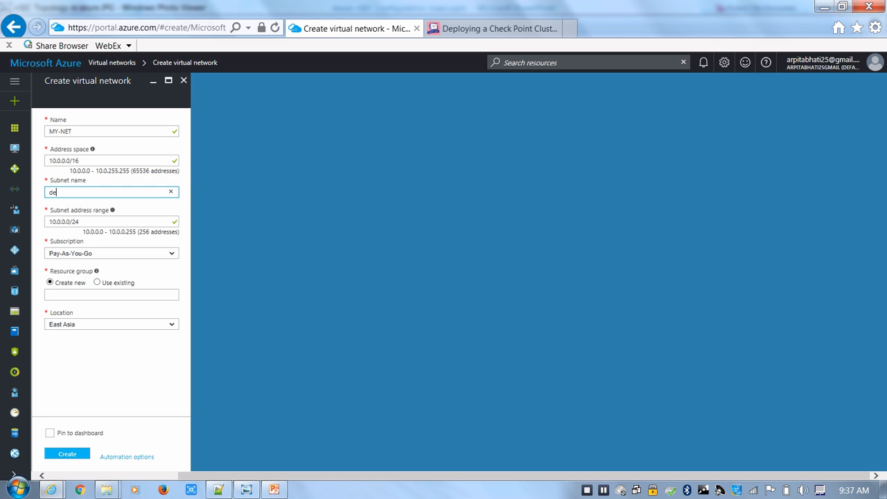
key("BackSpace")
key("BackSpace")
type("Ex")
key("BackSpace")
type("XTERNAL")
left_click(80, 221)
left_click_drag(81, 222, 49, 222)
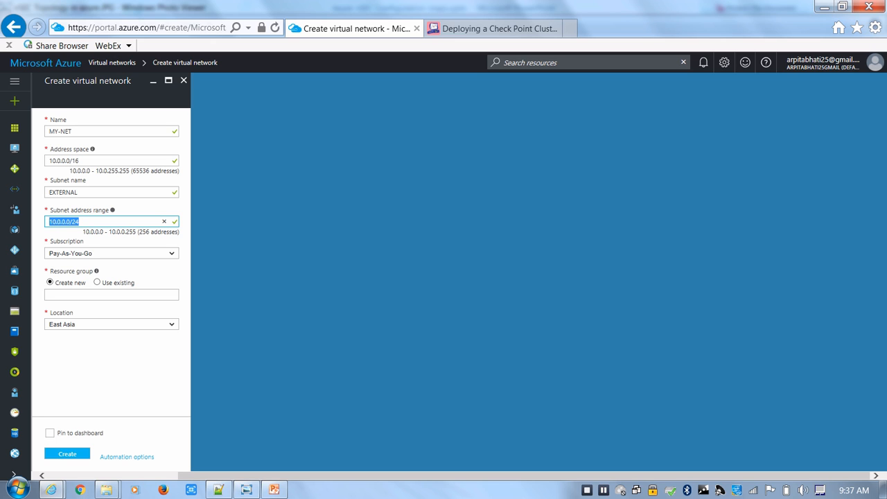
Create the virtual network in a new resource group named RG-CP-CLUST
left_click(76, 294)
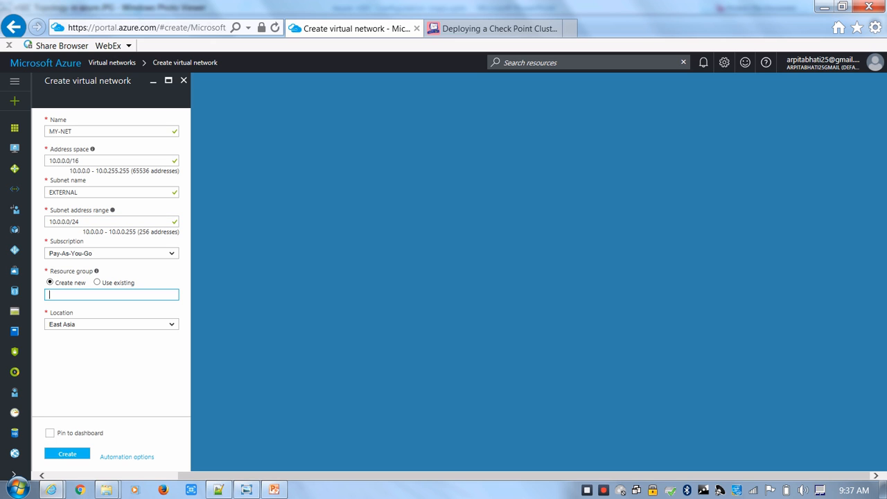
type("RG-CP-CLUST")
key("Tab")
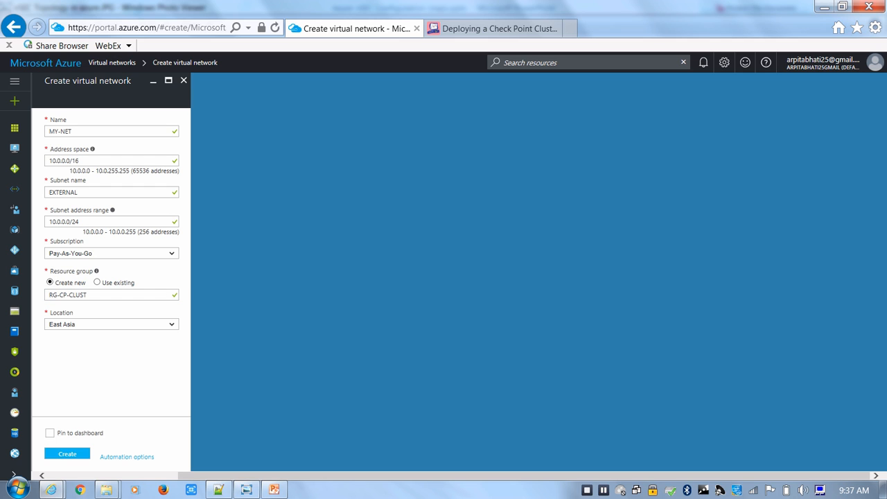
left_click(68, 454)
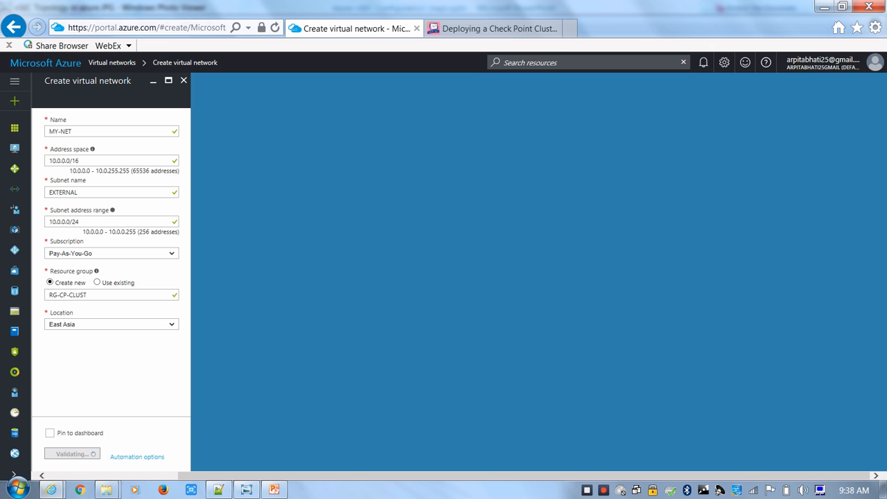
Examine the example environment, NAT tables and configuration sections in the Check Point cluster deployment article
mouse_move(50, 490)
left_click(238, 424)
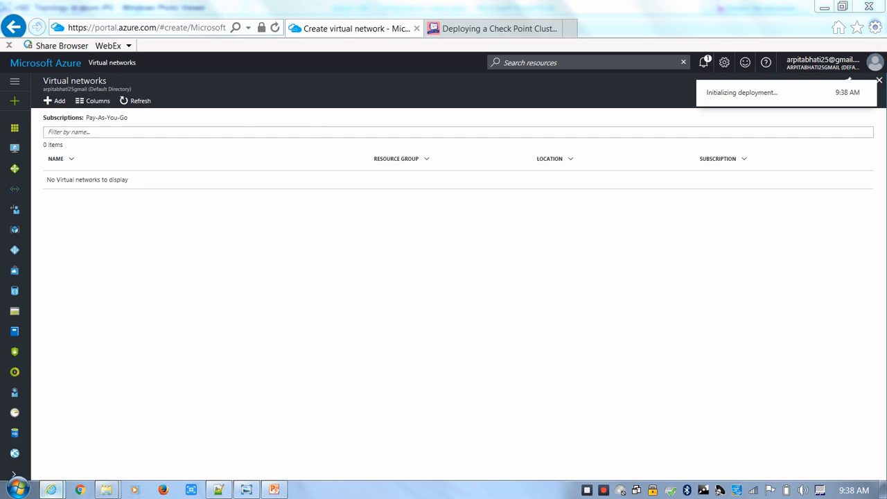
scroll(444, 278, "down", 12)
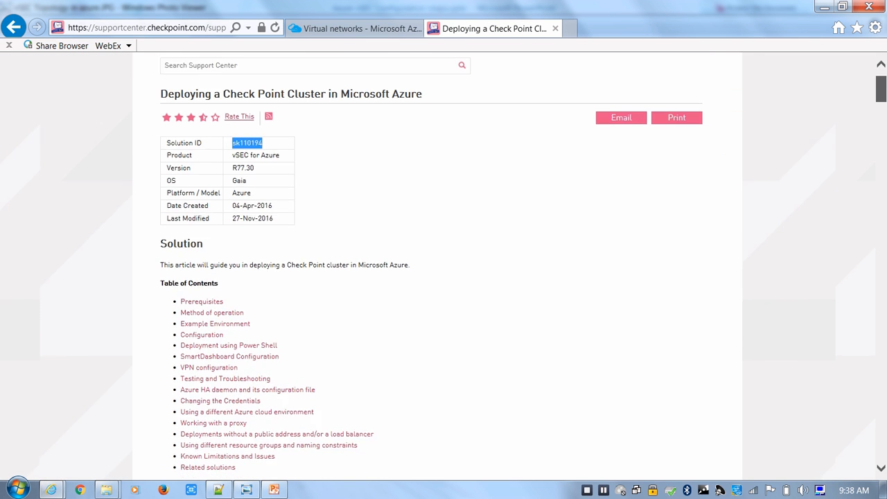
scroll(444, 277, "up", 7)
scroll(443, 277, "down", 10)
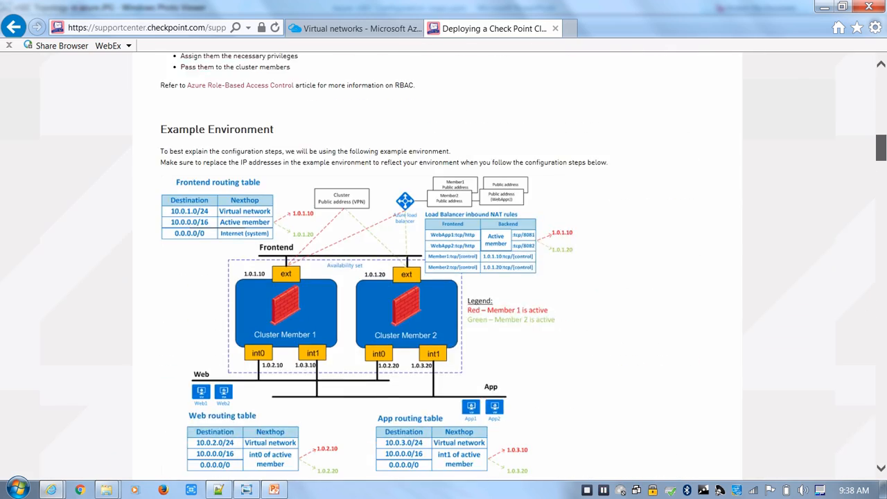
scroll(444, 278, "up", 5)
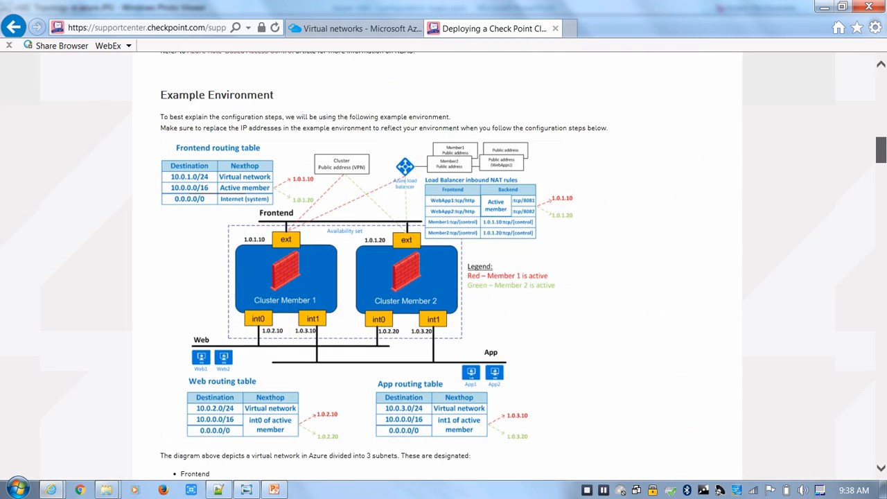
scroll(444, 278, "down", 8)
scroll(444, 277, "down", 12)
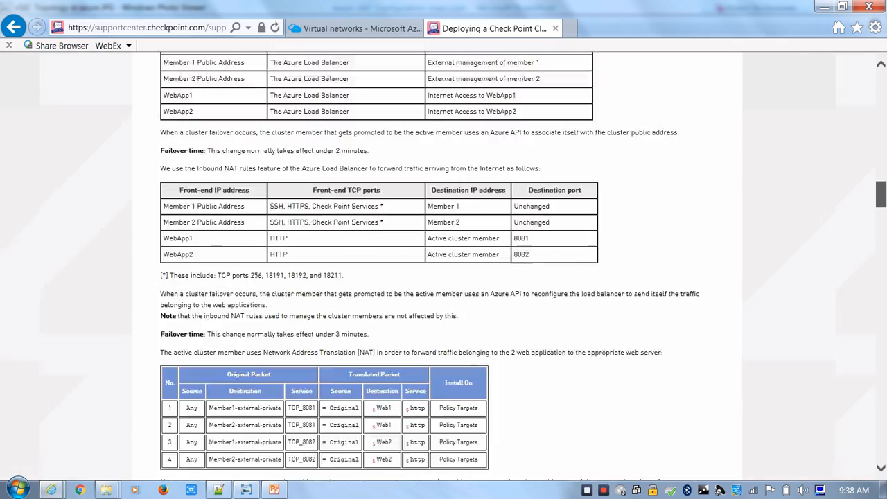
scroll(444, 277, "down", 12)
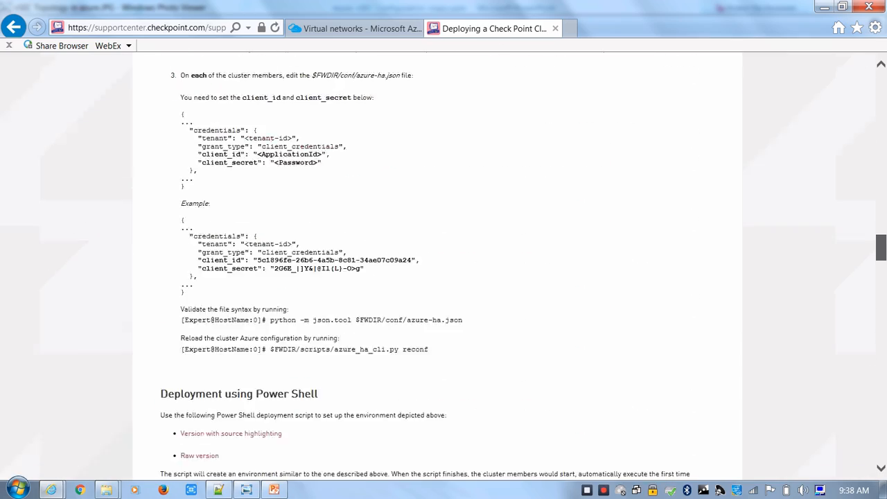
left_click_drag(881, 282, 882, 204)
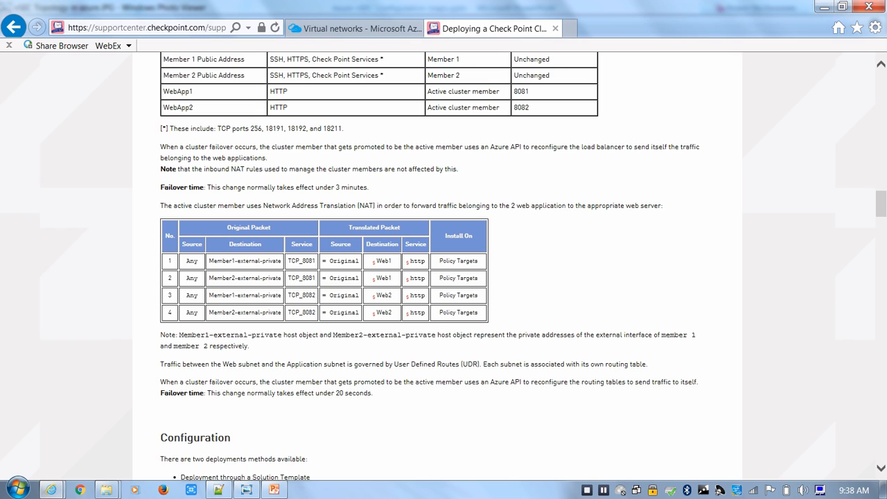
Return to the Azure portal and add a subnet named INTERNAL with range 10.0.1.0/24 to the MY-NET virtual network
left_click(355, 29)
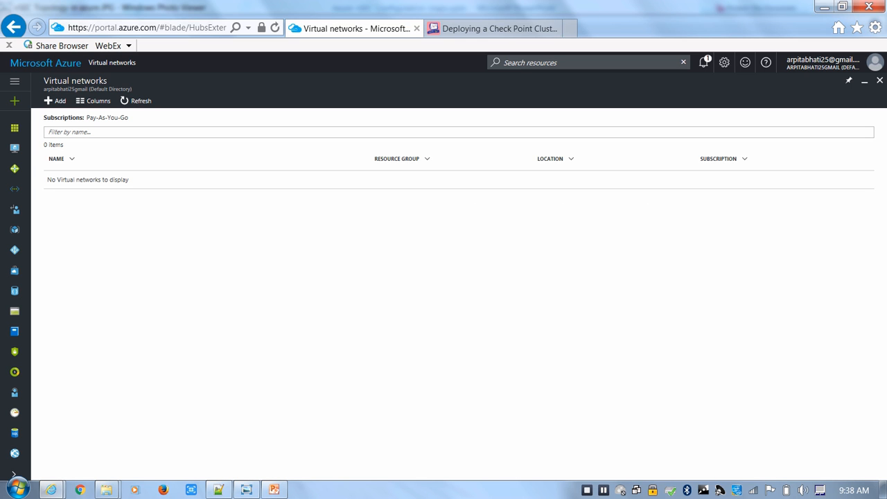
left_click(136, 102)
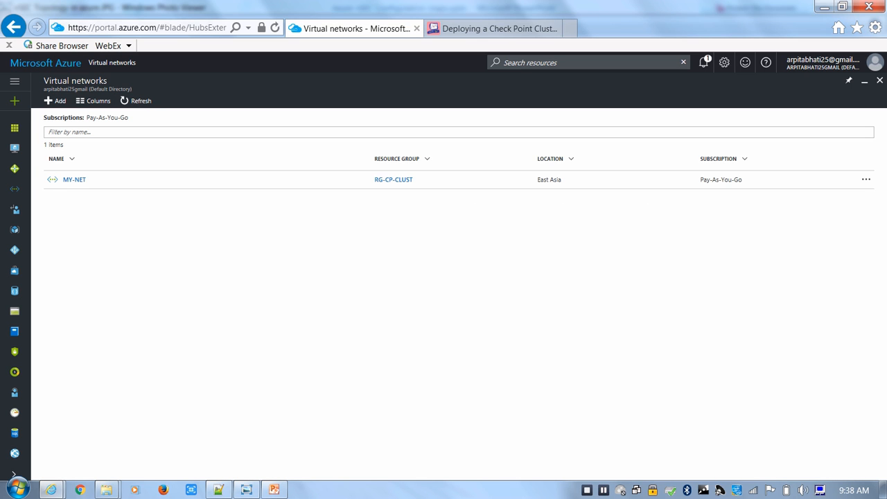
left_click(74, 180)
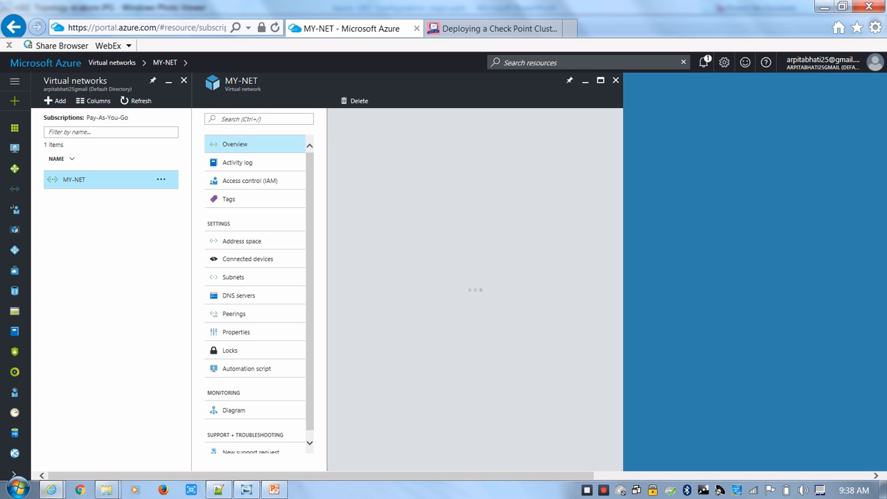
left_click(232, 277)
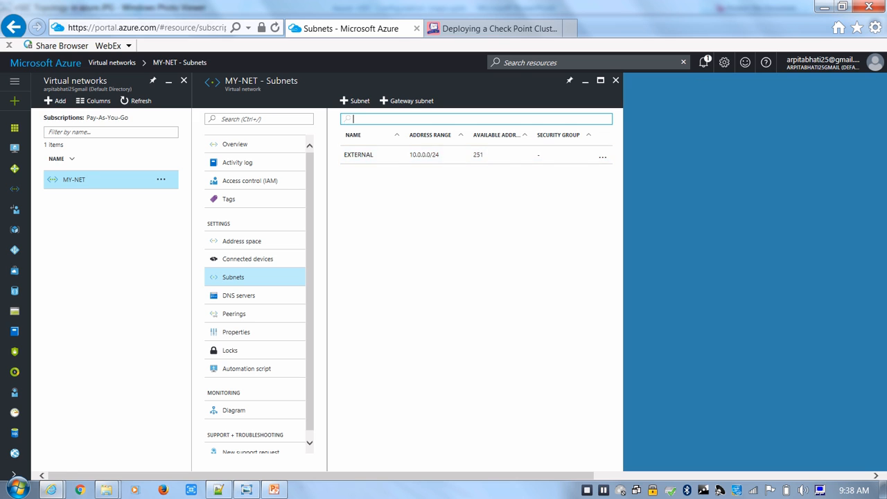
left_click(355, 101)
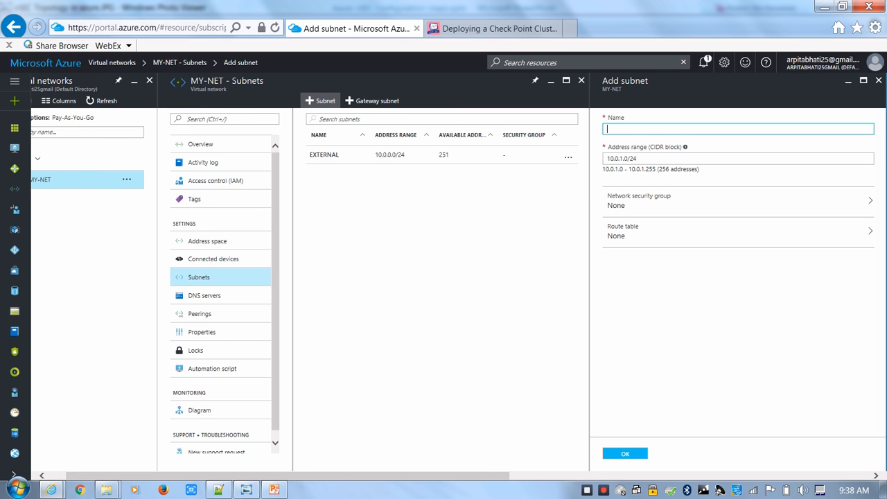
type("INTERNAL")
left_click(626, 453)
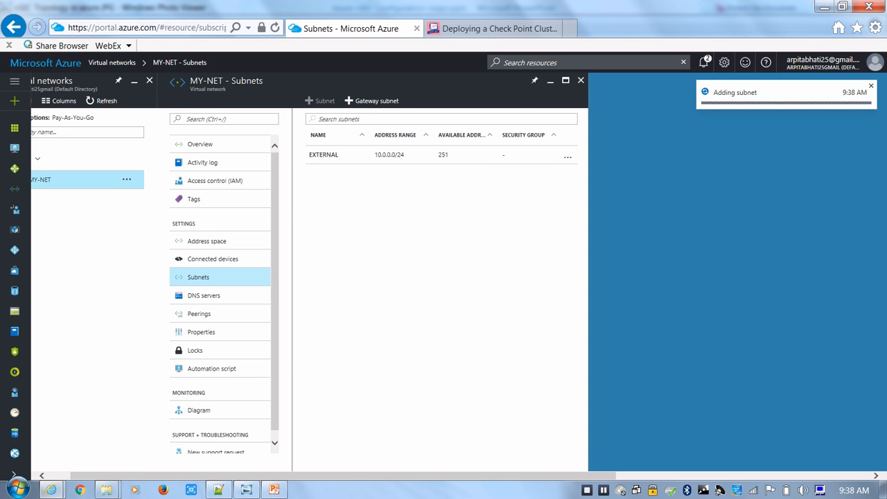
Consult the topology diagram and add a subnet named WEB-SUBNET with range 10.0.2.0/24 to MY-NET in the Azure portal
left_click(246, 489)
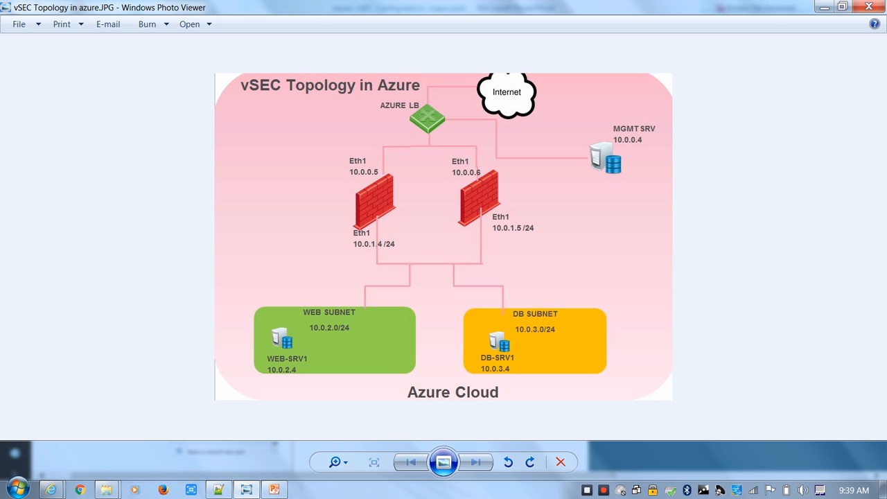
mouse_move(50, 490)
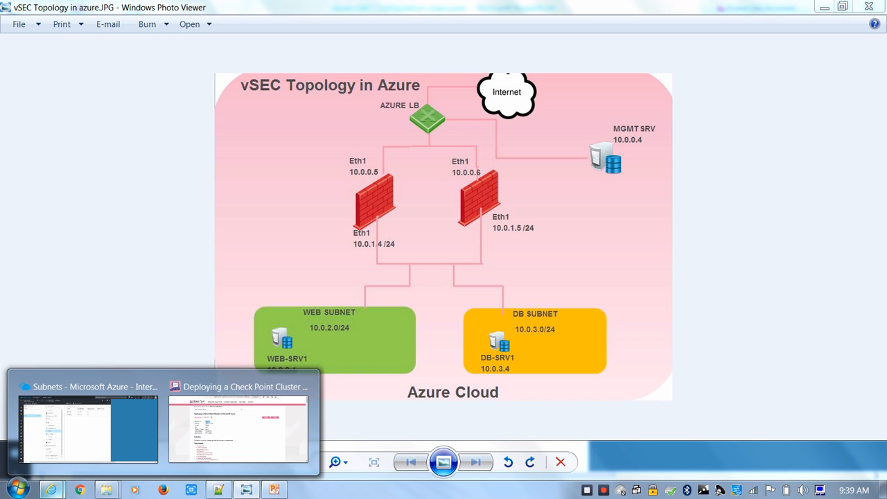
left_click(88, 424)
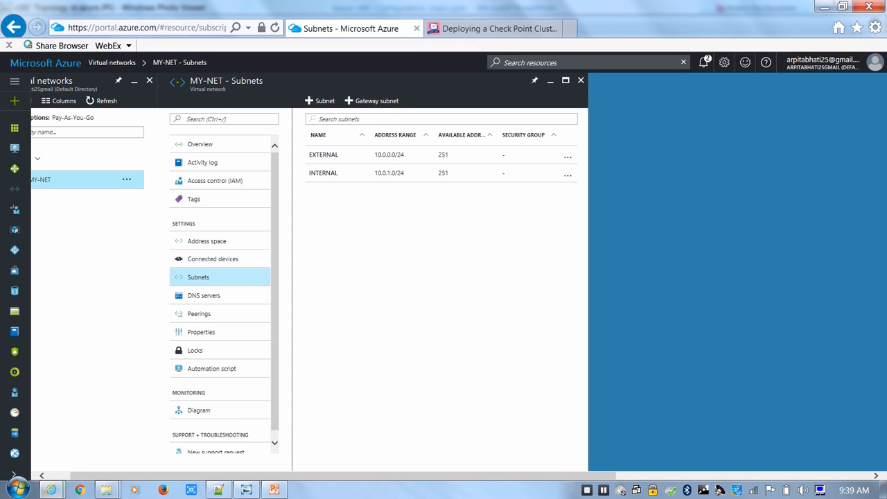
left_click(320, 100)
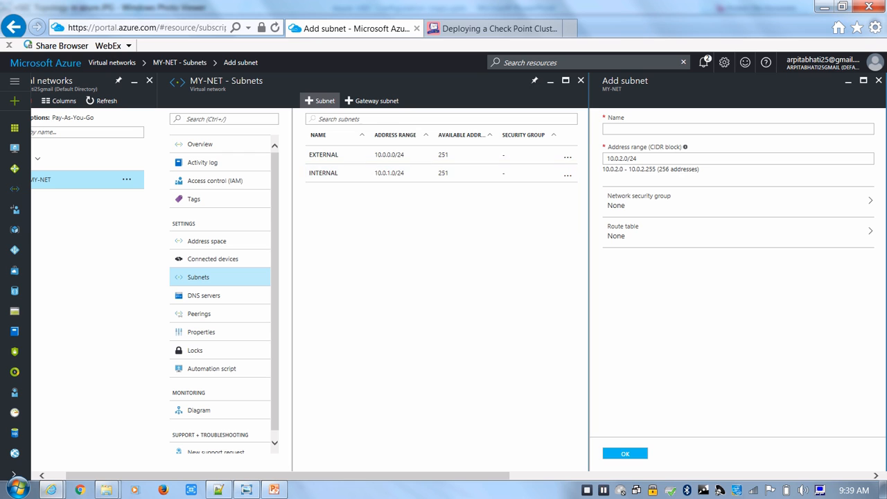
type("WE")
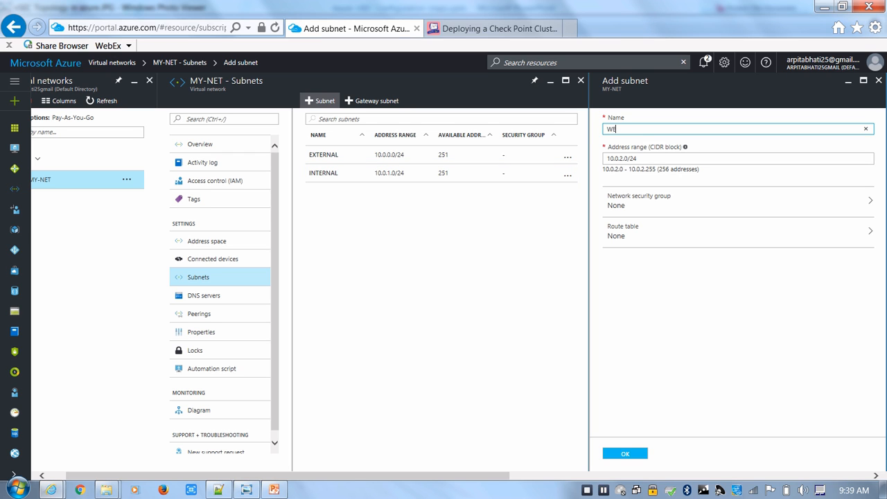
type("B-SUBNET")
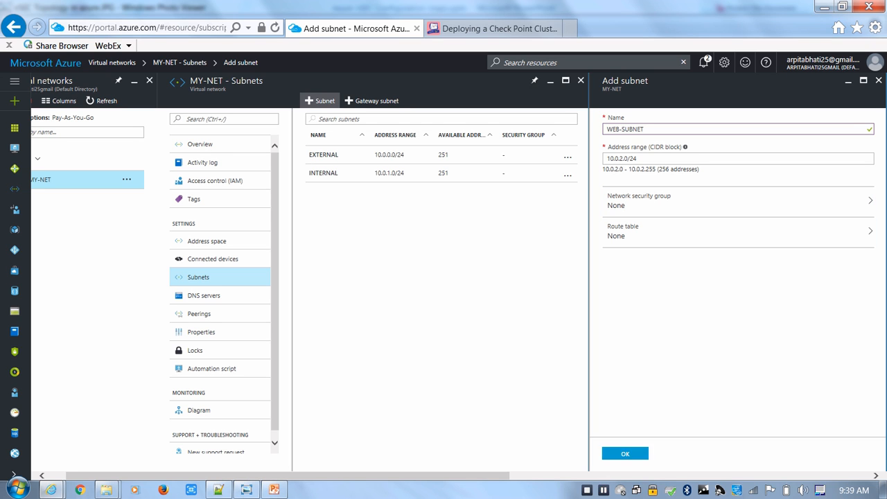
left_click(625, 453)
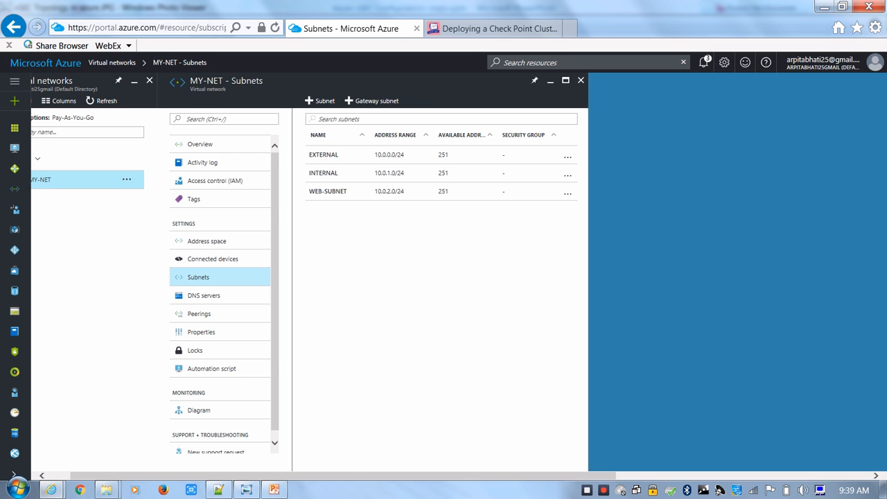
left_click(703, 63)
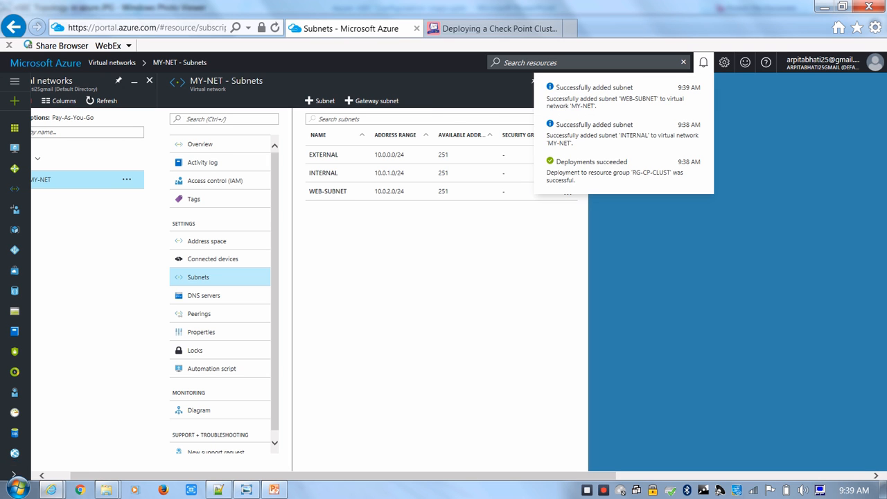
Add a subnet named DB-SUBNET with address range 10.0.3.0/24 to MY-NET and close the network's settings
left_click(320, 101)
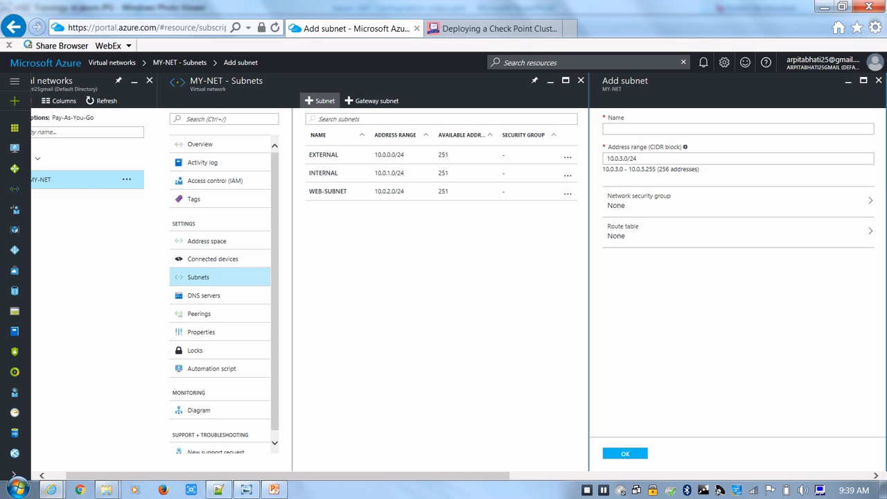
left_click(624, 129)
type("-S")
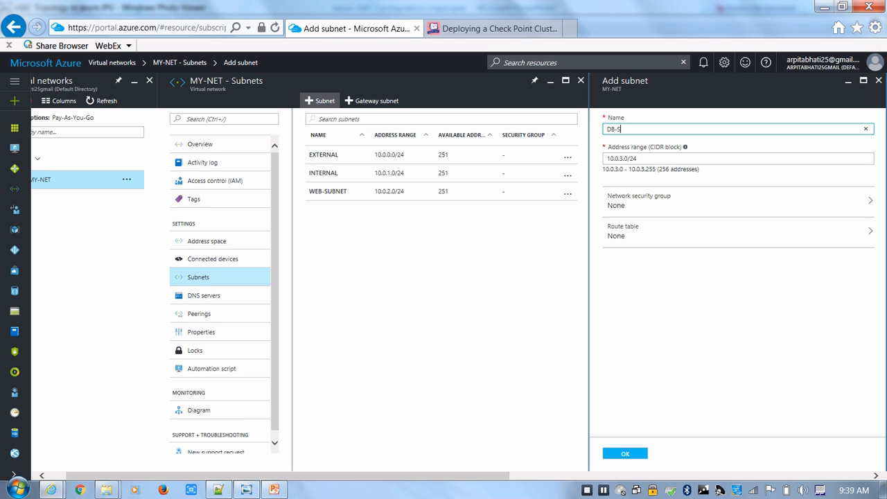
type("UBNET")
left_click(625, 453)
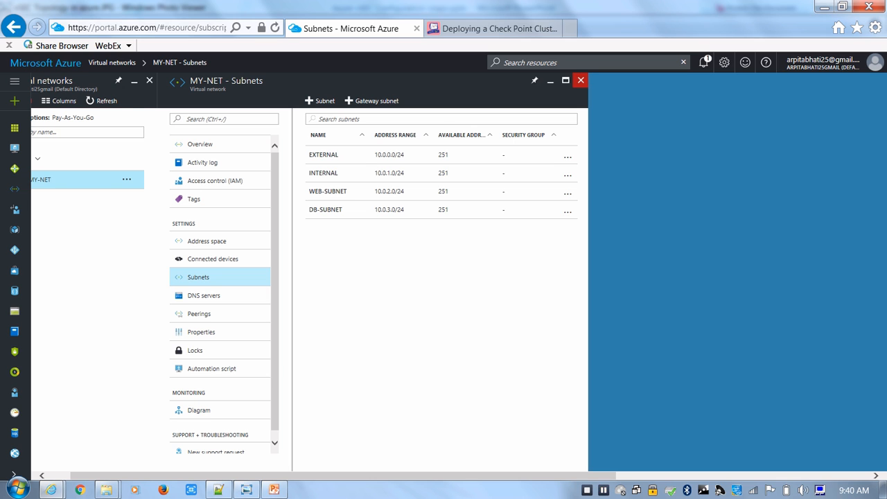
left_click(581, 81)
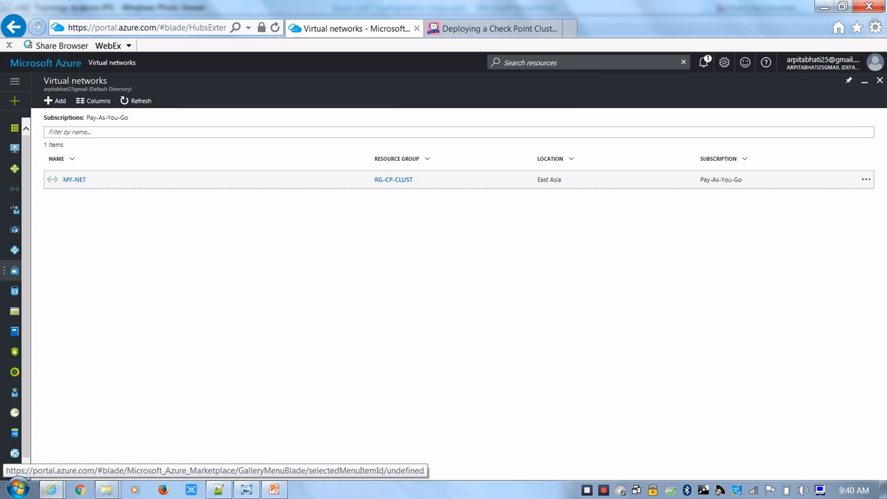
Search the Marketplace for "check point" and consult the vSEC topology diagram in Windows Photo Viewer before returning to the Azure portal
left_click(15, 101)
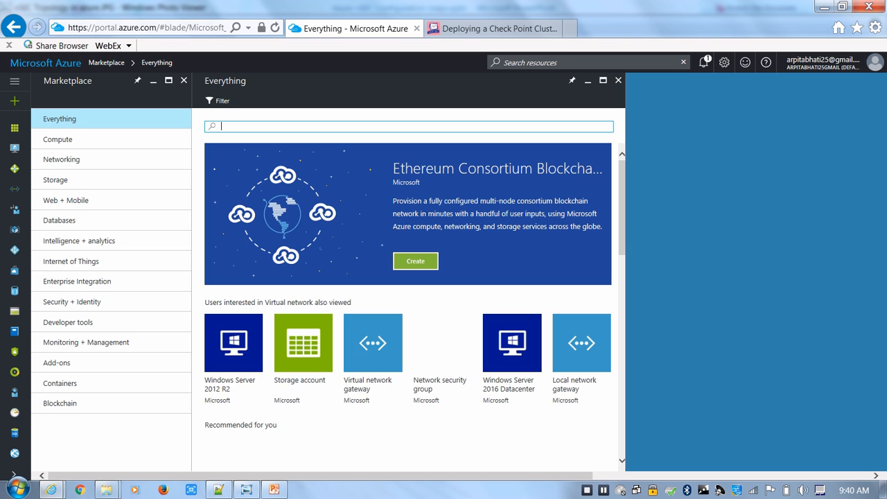
type("check")
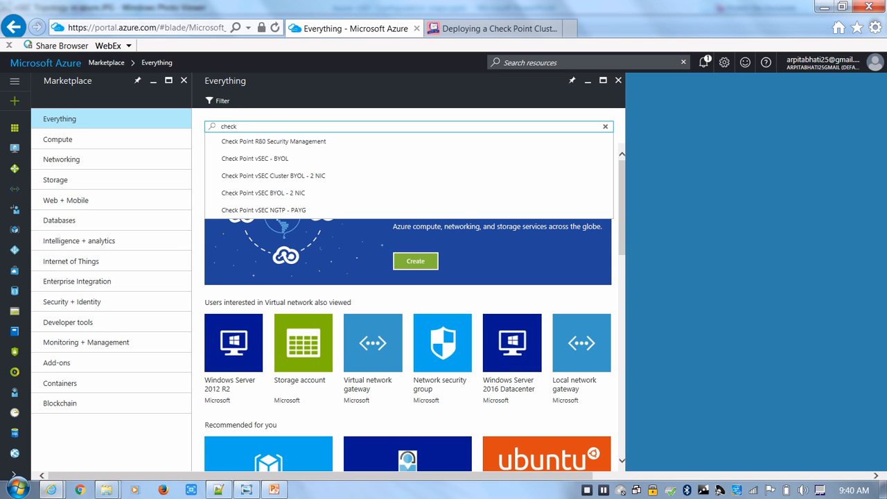
type(" point")
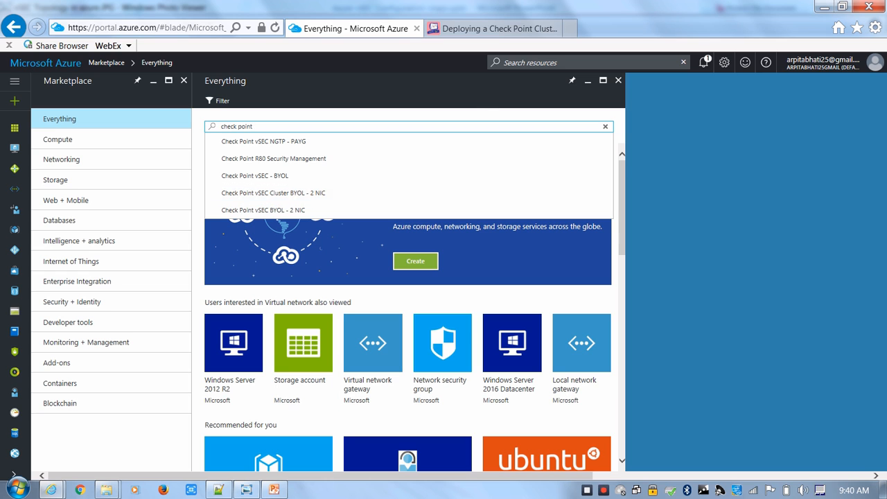
left_click(247, 490)
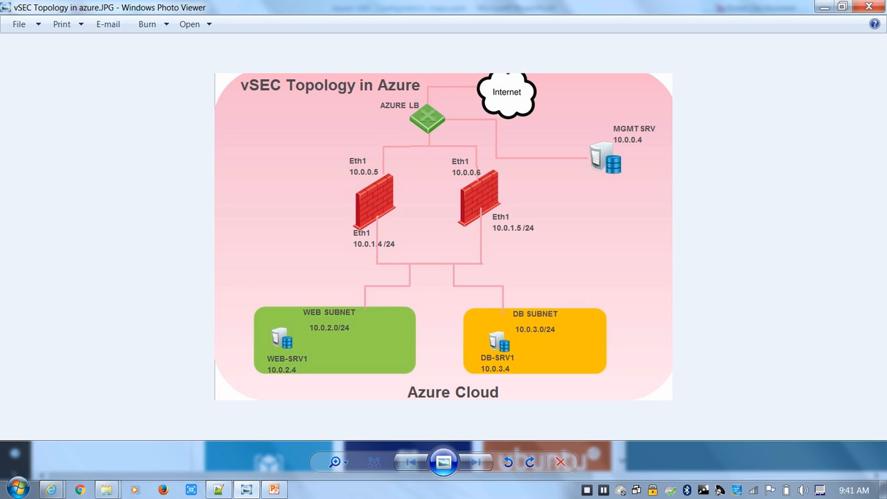
mouse_move(50, 489)
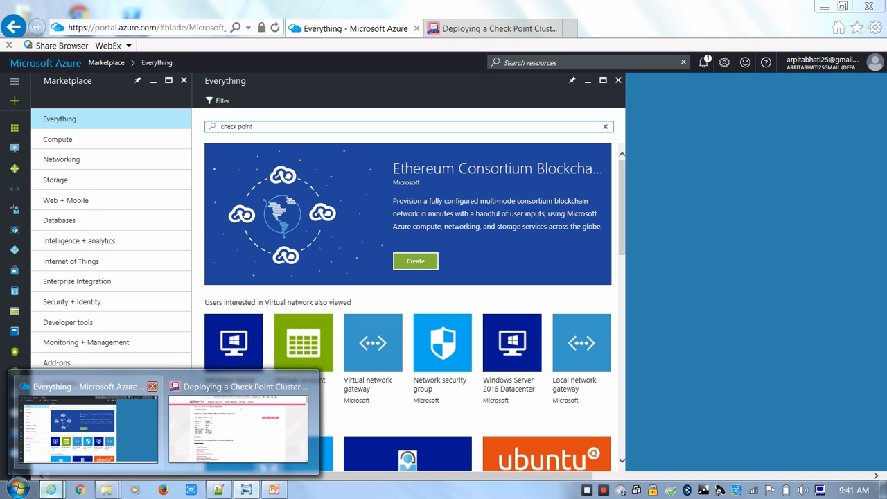
left_click(88, 426)
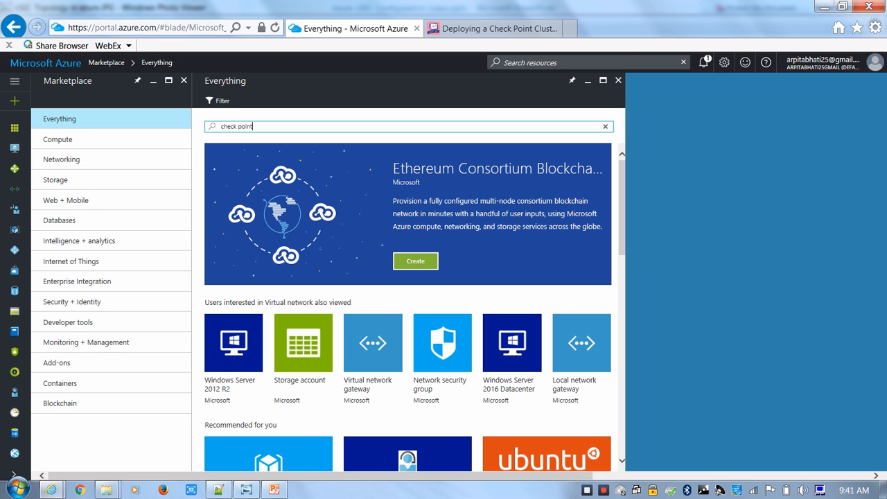
Find Check Point R80 Security Management in the Marketplace and start creating it
key("BackSpace")
key("BackSpace")
key("BackSpace")
key("BackSpace")
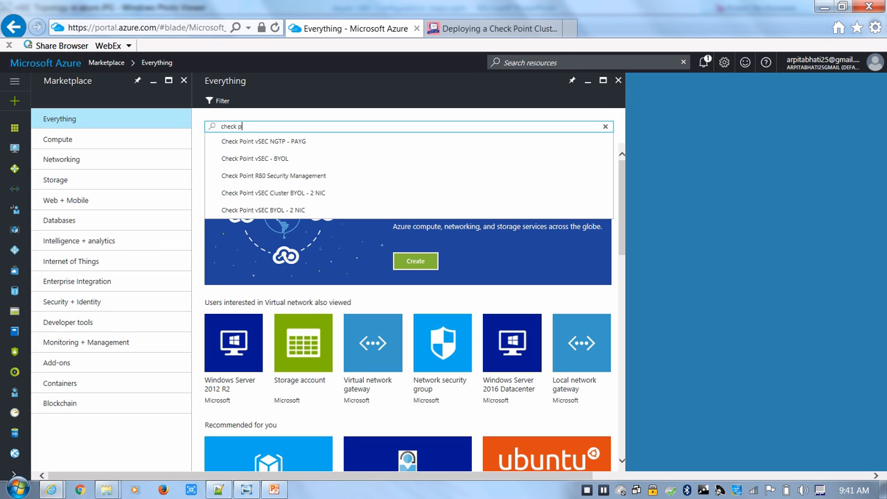
key("Down")
key("Down")
key("Down")
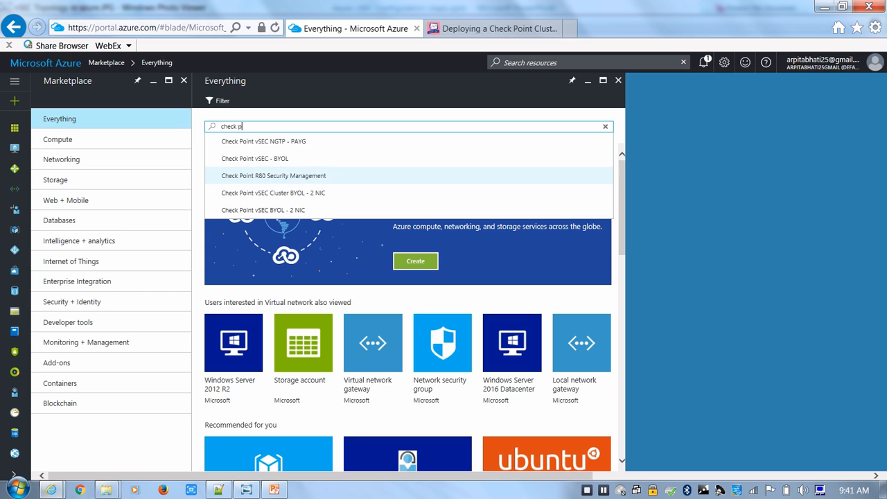
key("Return")
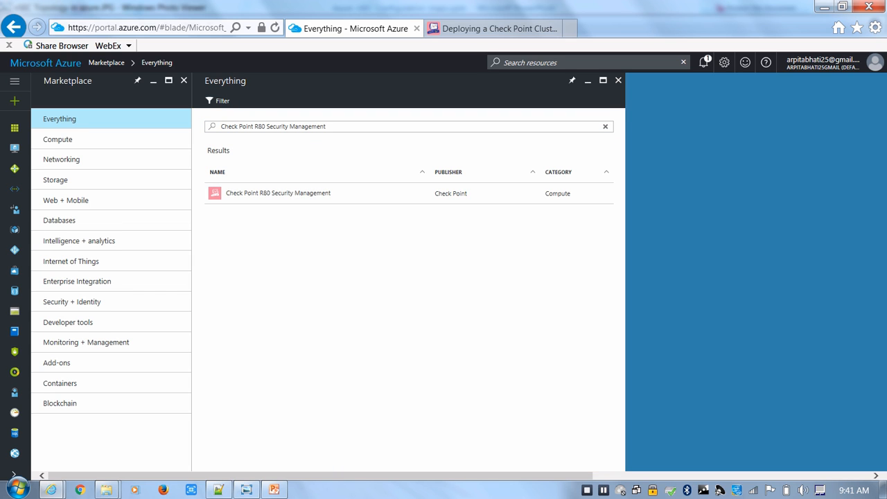
left_click(278, 194)
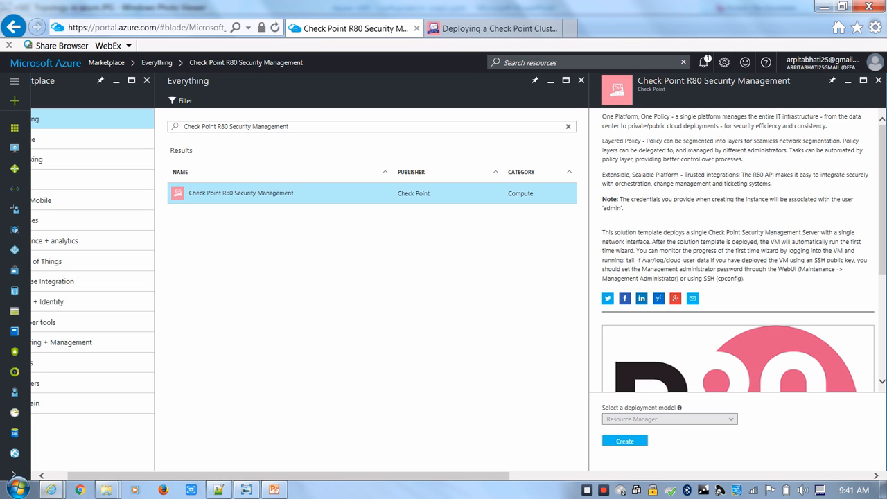
left_click(624, 441)
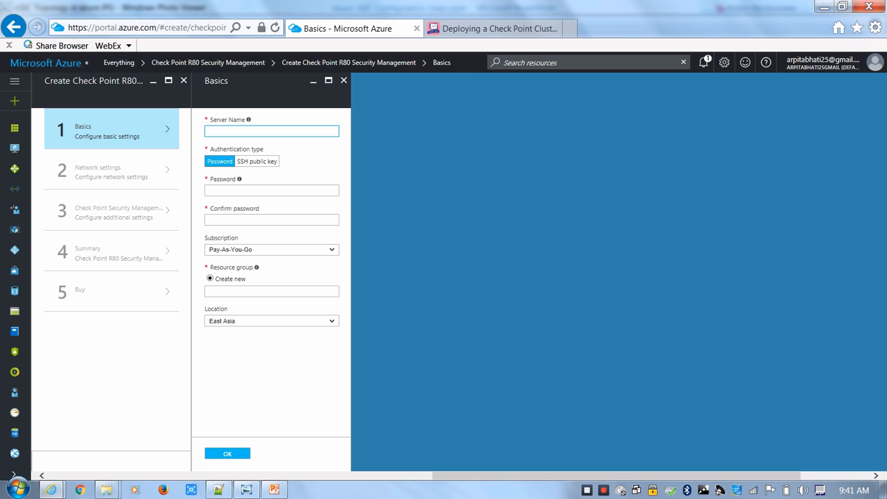
Name the management server MGMTR80, using only alphanumeric characters
type("MGMT-R80")
key("Tab")
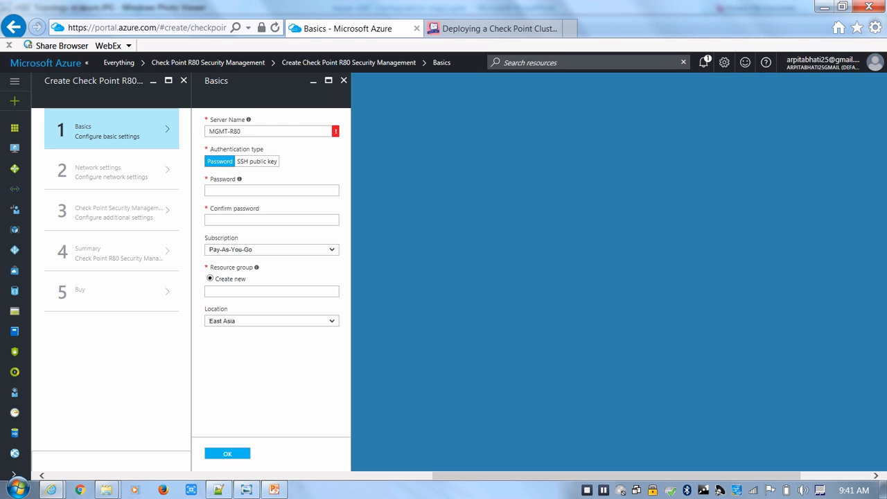
left_click(230, 131)
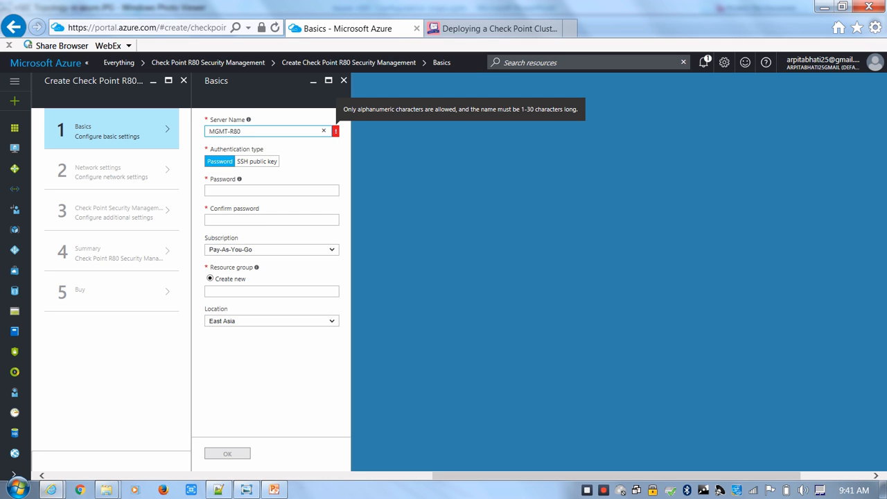
key("BackSpace")
key("Tab")
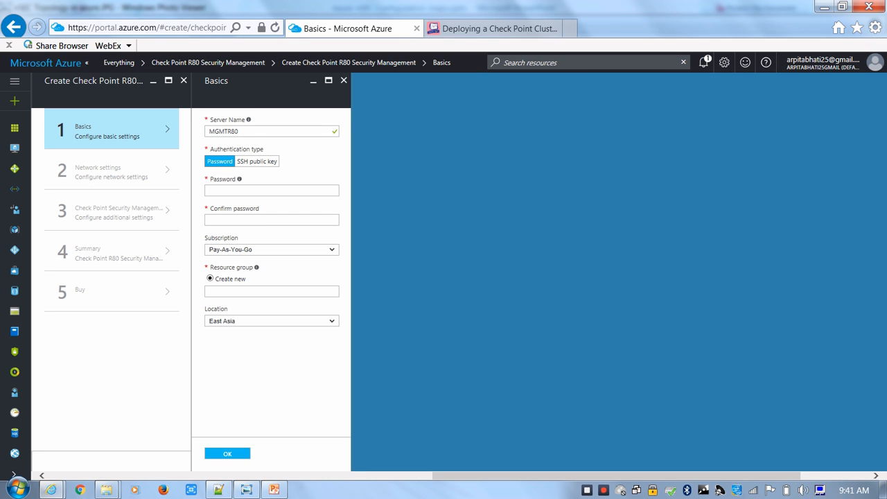
Enter and confirm the server's administrator password in the basic settings
key("Tab")
type("••••••••••••••")
key("Tab")
type("••••••••••••••")
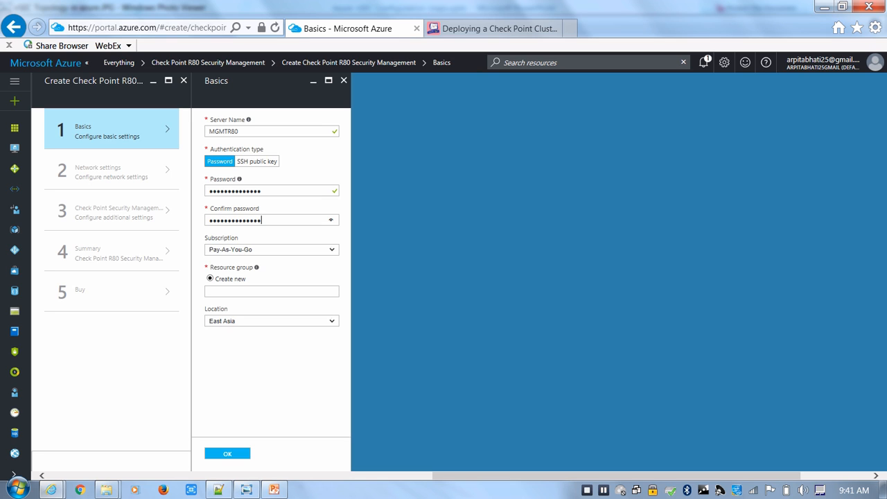
Assign the server to a new resource group named RG-MGMT and accept the basic settings
left_click(272, 291)
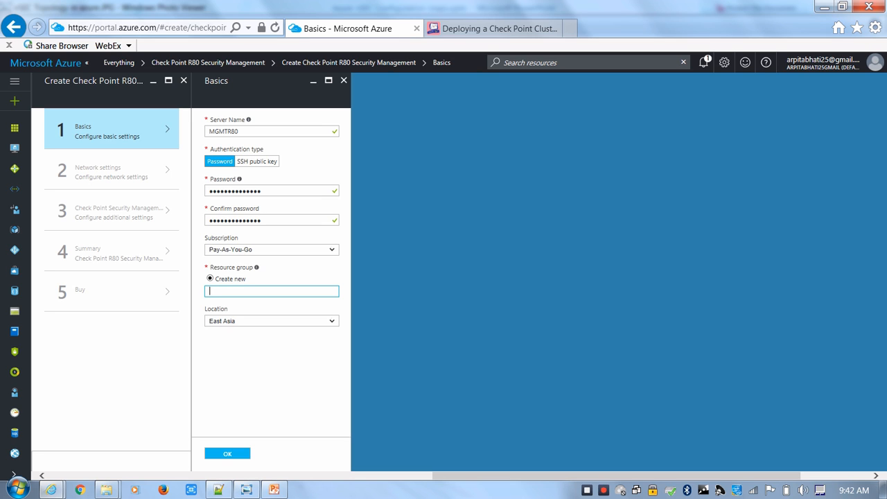
type("RG-MGMT")
key("Tab")
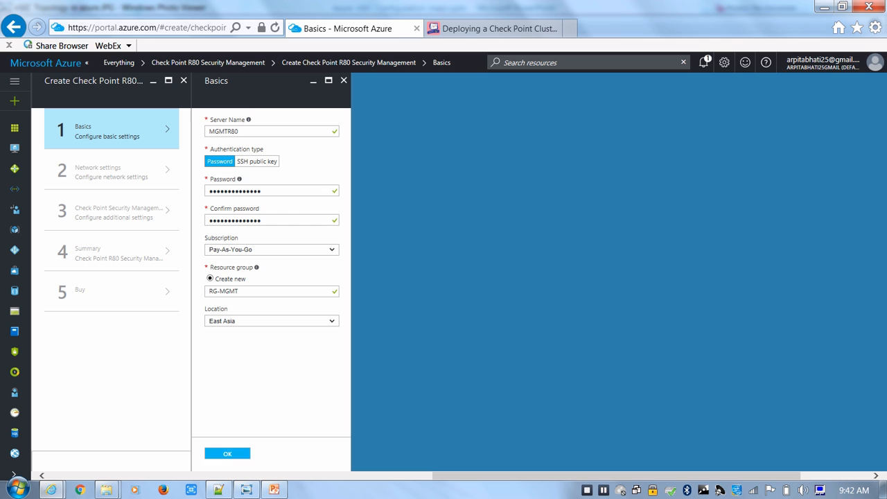
left_click(228, 454)
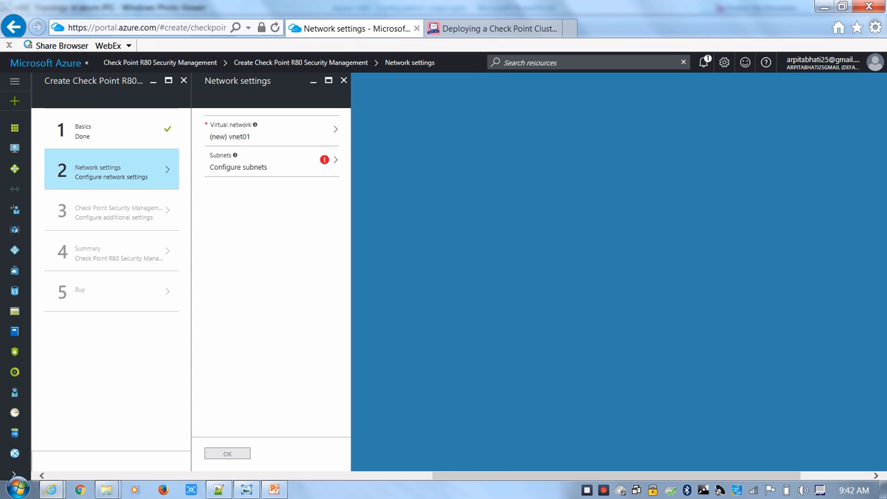
Choose the existing MY-NET virtual network for the management server
left_click(272, 131)
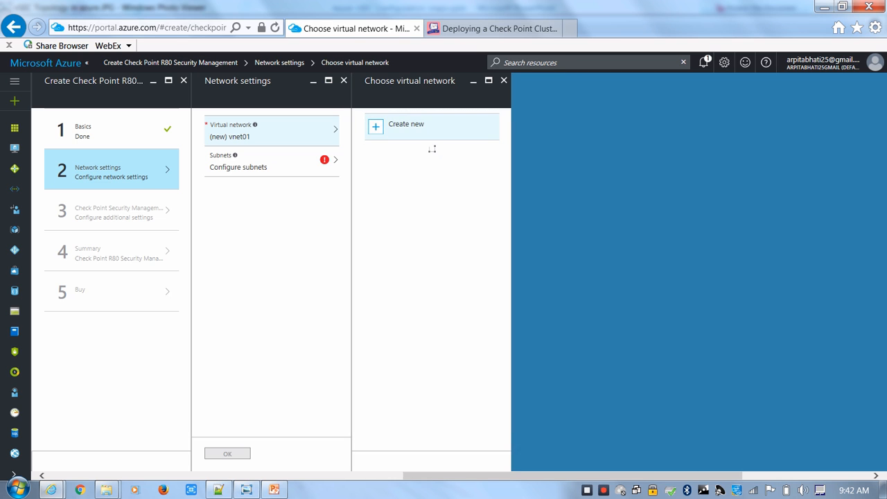
left_click(409, 127)
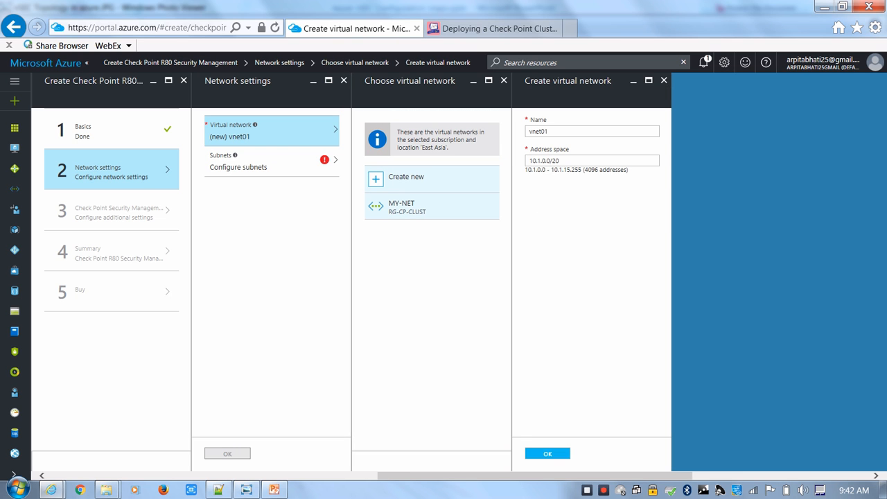
left_click(416, 207)
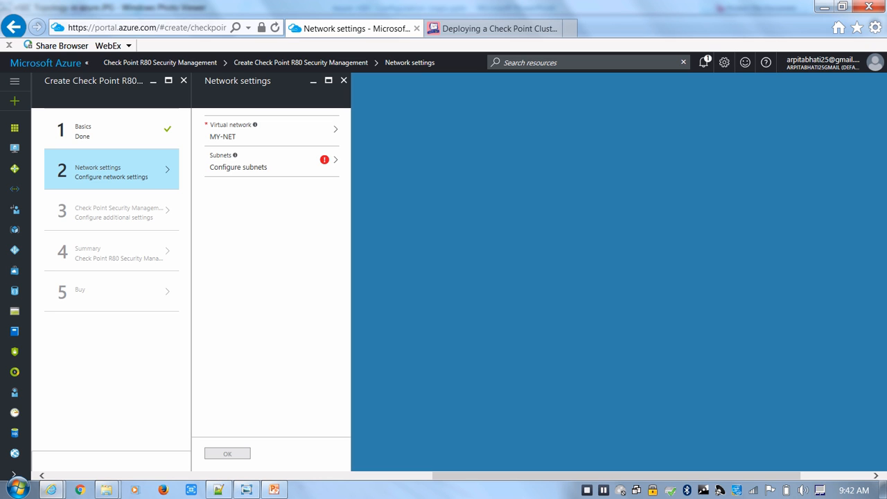
Set the management subnet to EXTERNAL after checking it against the topology diagram, and accept the network settings
left_click(272, 161)
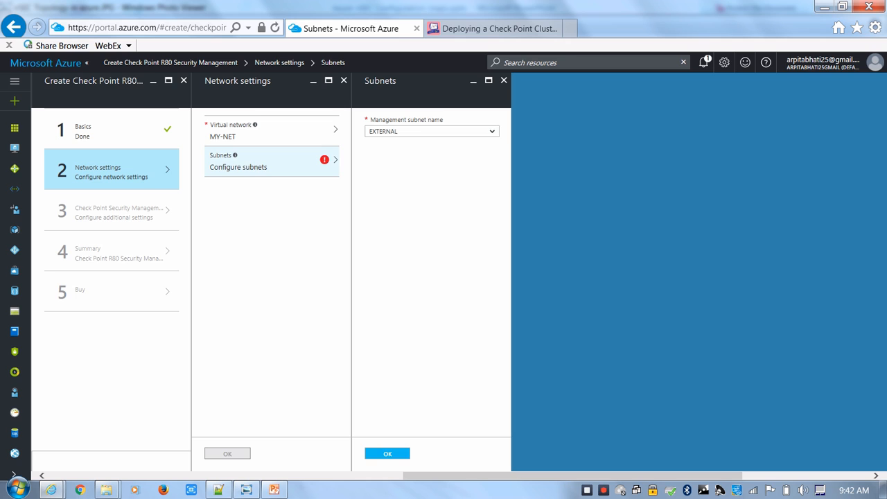
left_click(432, 132)
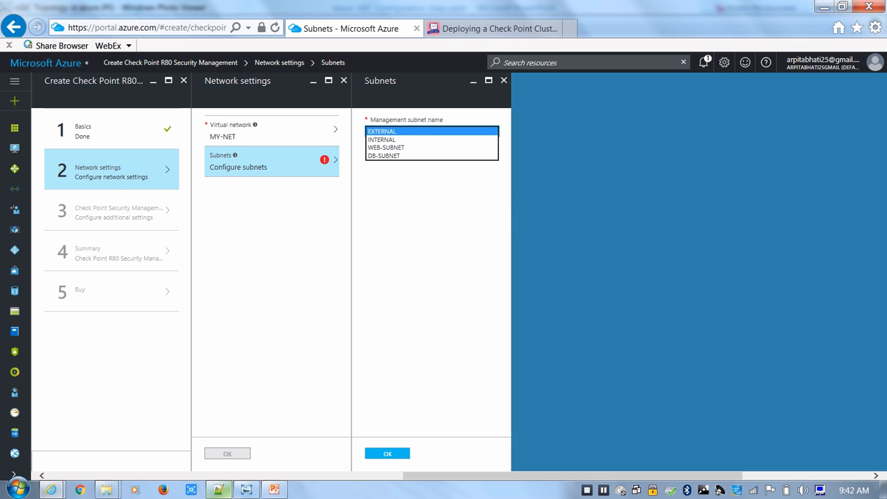
left_click(246, 490)
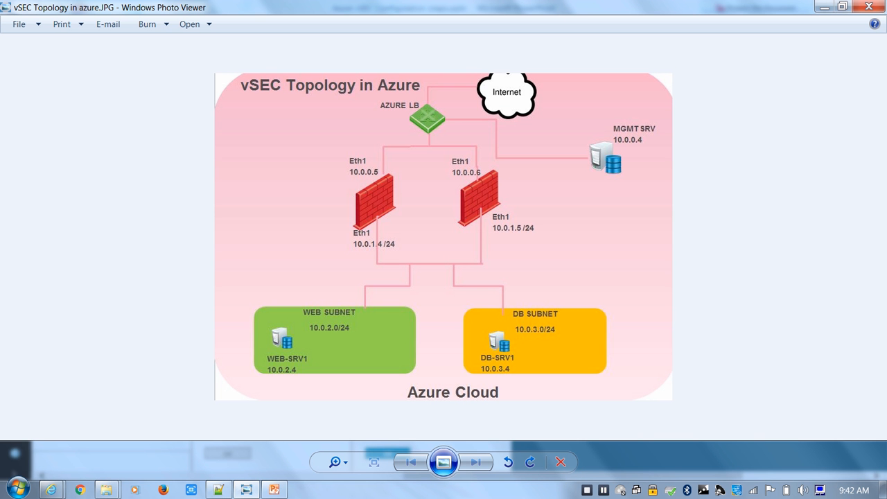
left_click(246, 490)
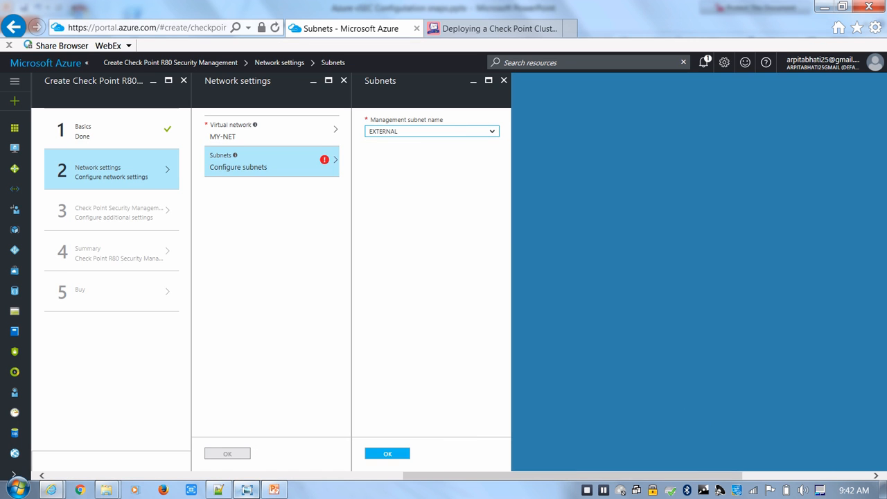
left_click(247, 491)
left_click(246, 490)
left_click(387, 453)
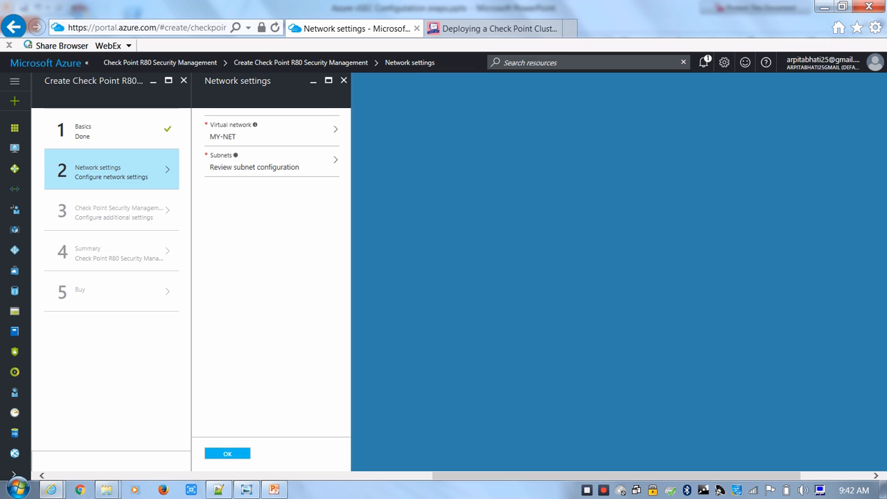
left_click(227, 453)
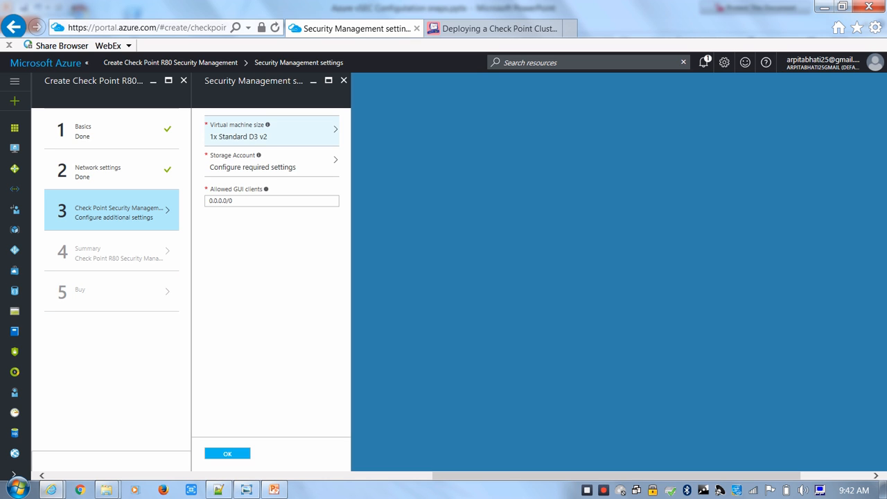
Set the management server's virtual machine size to DS2_V2 Standard from the full list of sizes
left_click(272, 131)
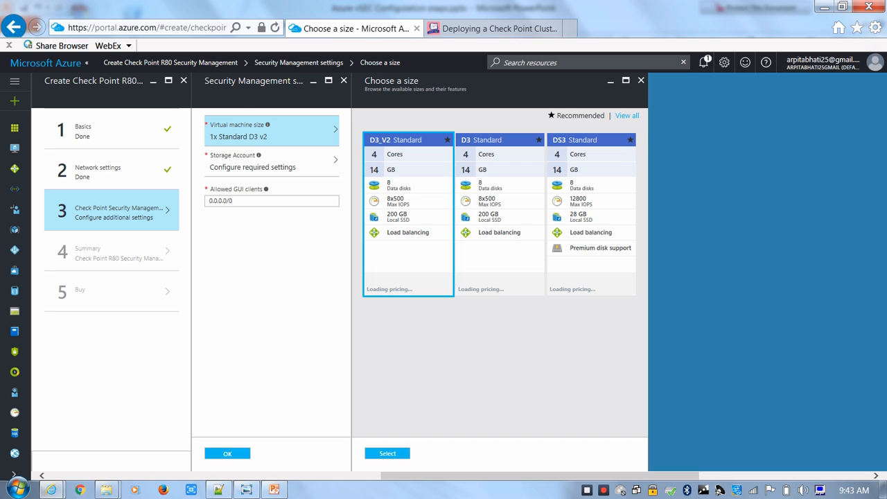
left_click(628, 116)
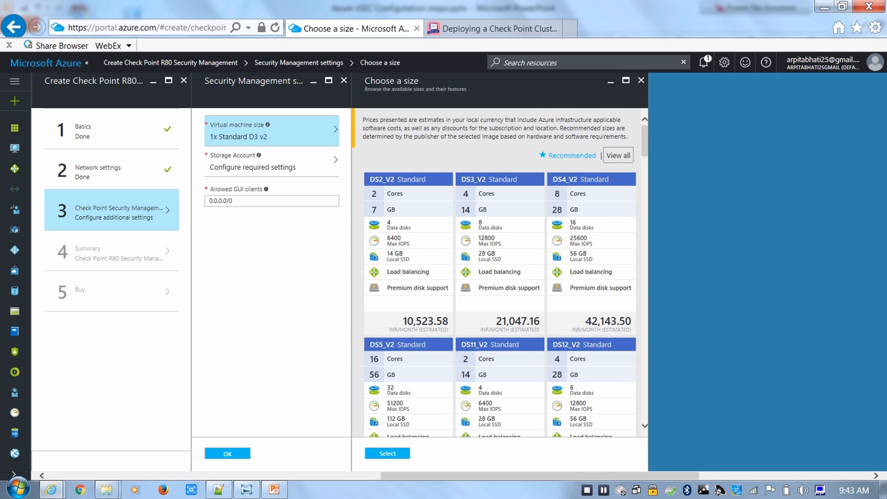
left_click(408, 249)
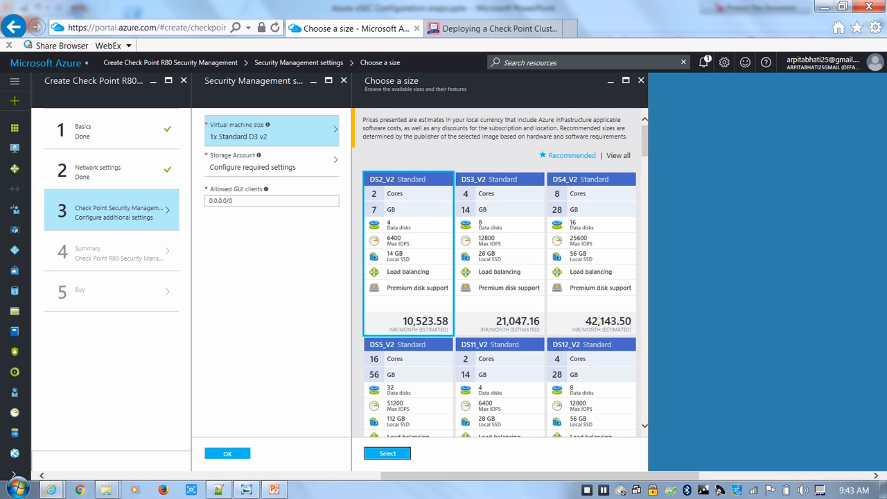
left_click(387, 454)
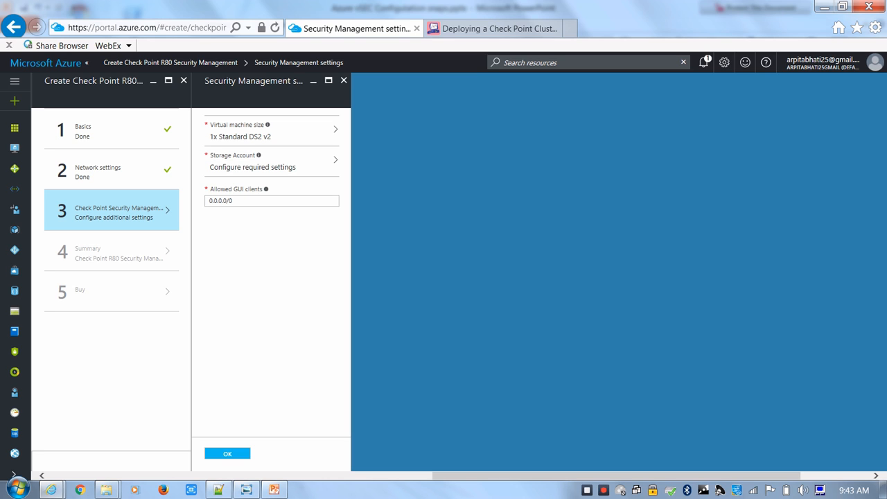
Try to accept the security management settings with the allowed GUI clients left at 0.0.0.0/0
left_click_drag(237, 202, 208, 201)
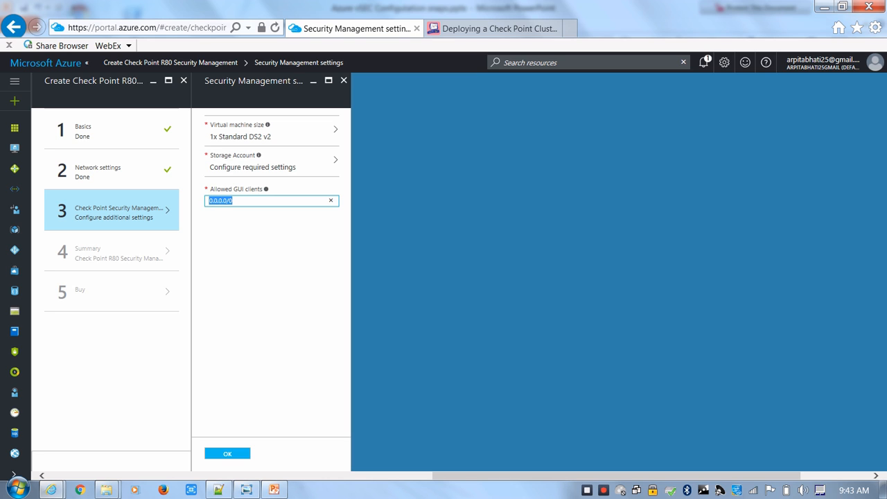
left_click(270, 266)
left_click(227, 454)
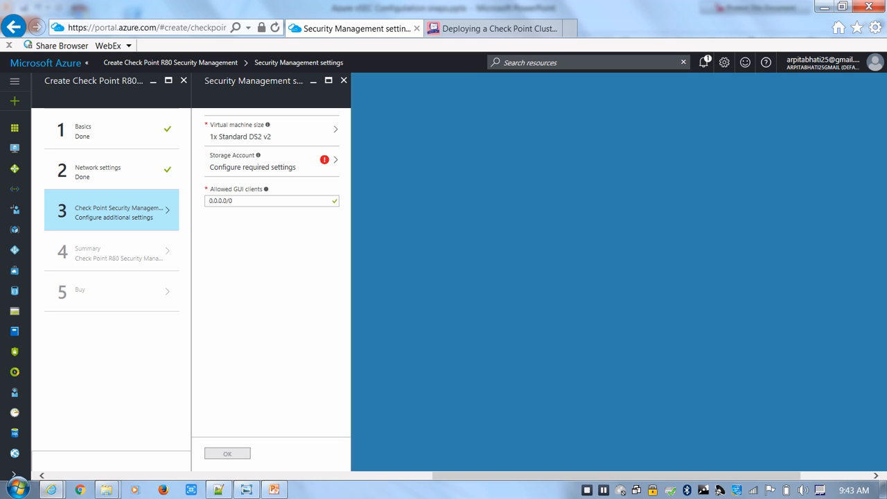
Create a new storage account named mgmtstr for the management server
left_click(253, 161)
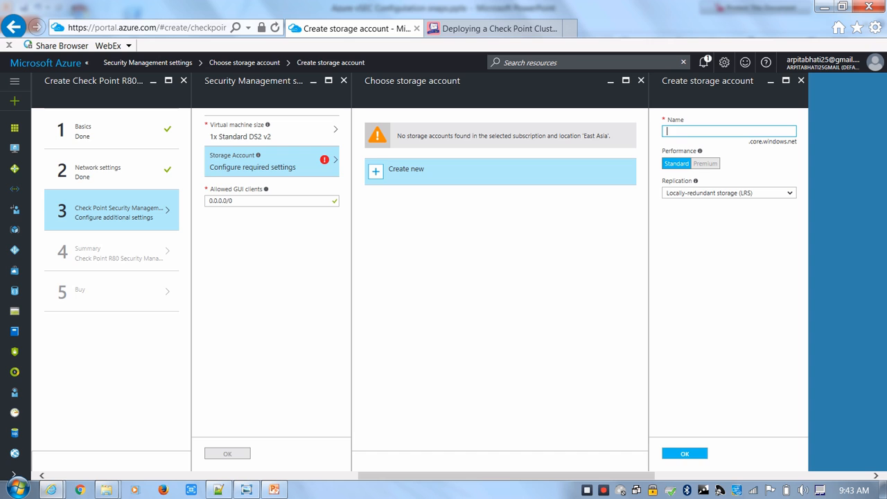
type("MGMT-STORAGE")
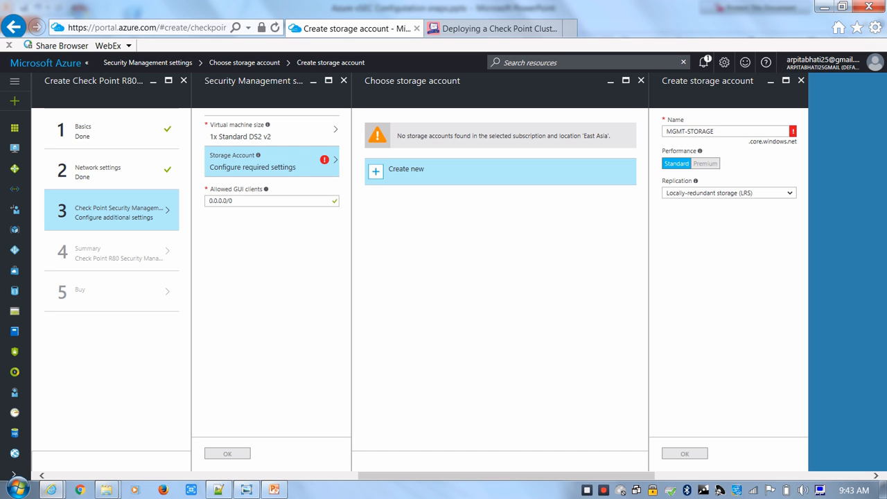
left_click(670, 131)
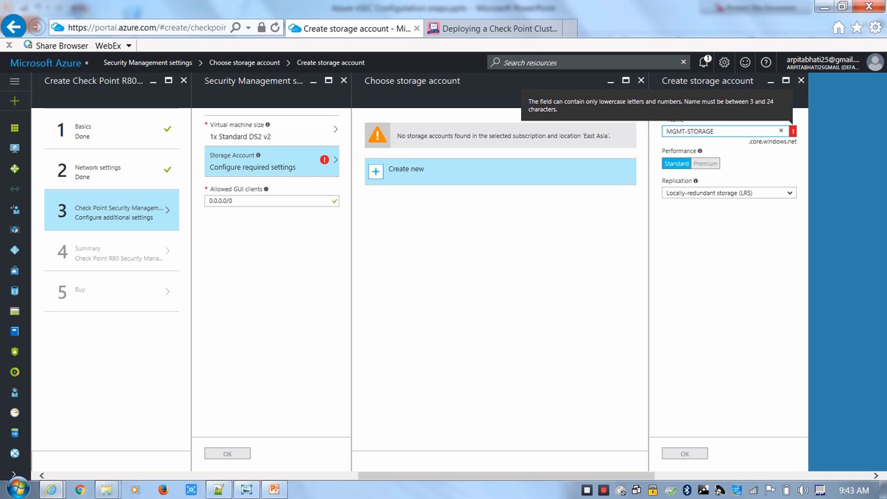
key("BackSpace")
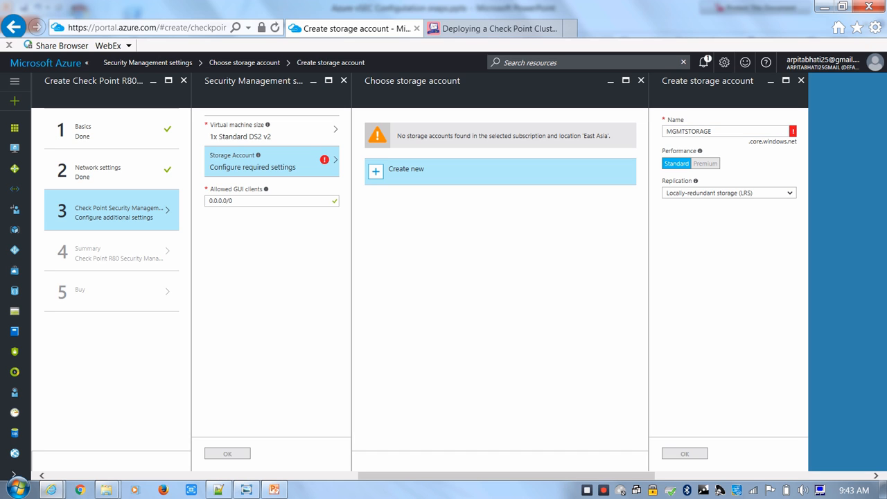
left_click(712, 131)
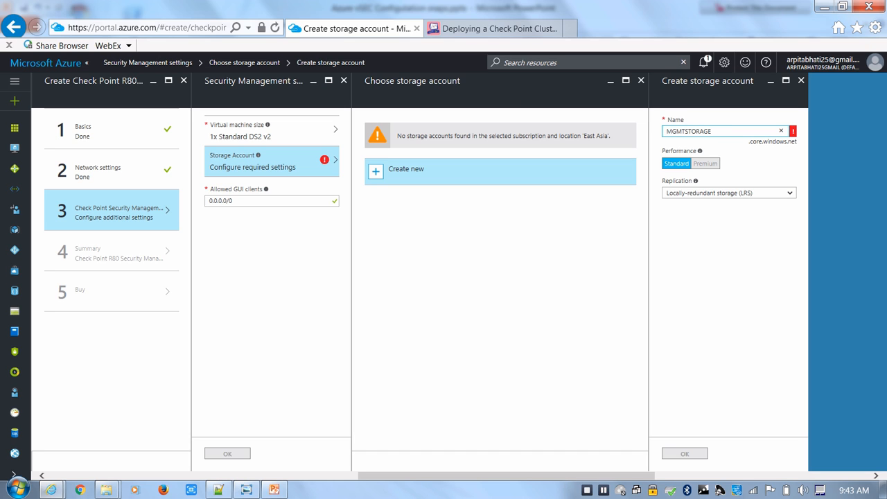
left_click_drag(712, 131, 667, 131)
left_click(667, 131)
double_click(667, 131)
type("mgmtstr")
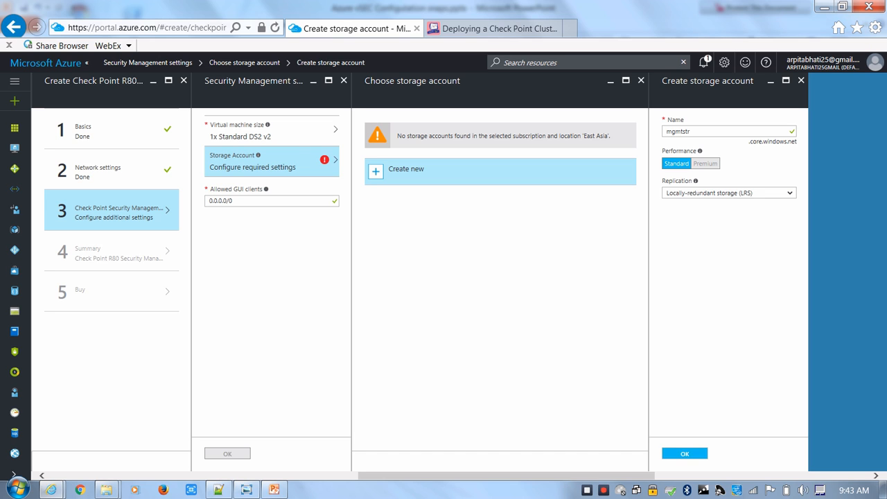
left_click(685, 454)
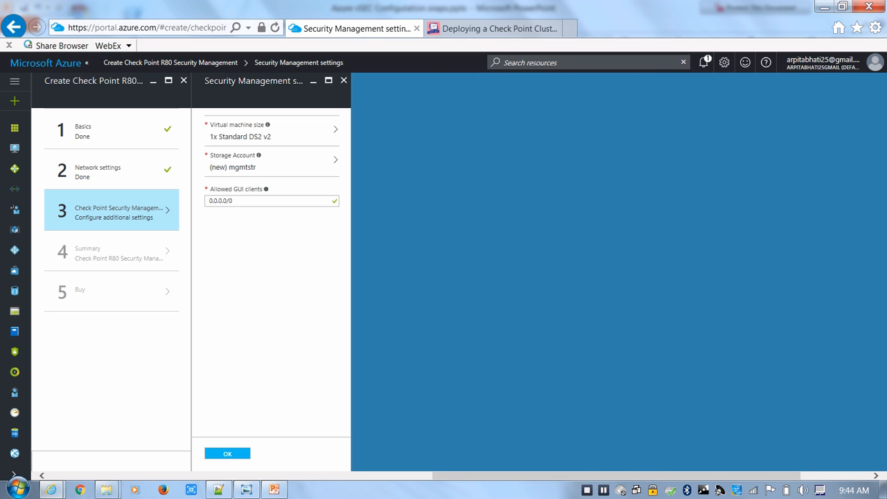
Accept the security management settings and summary to submit the deployment, and check its progress in the notifications
left_click(227, 453)
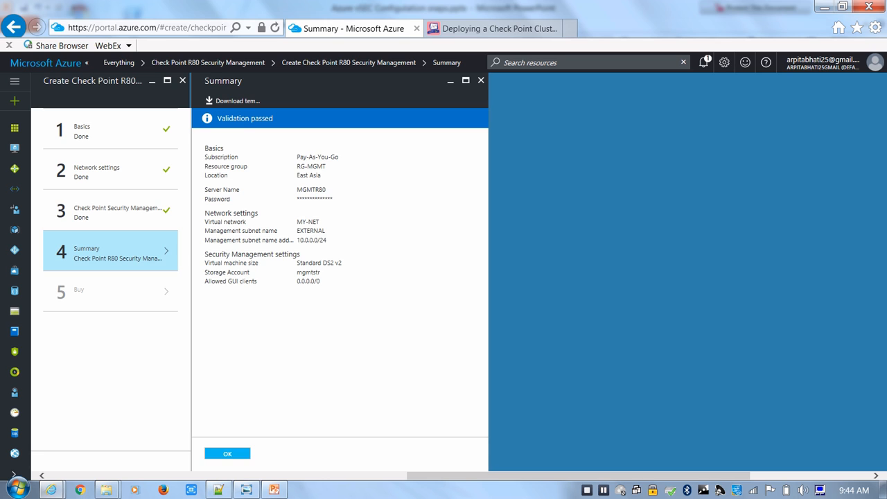
left_click(227, 453)
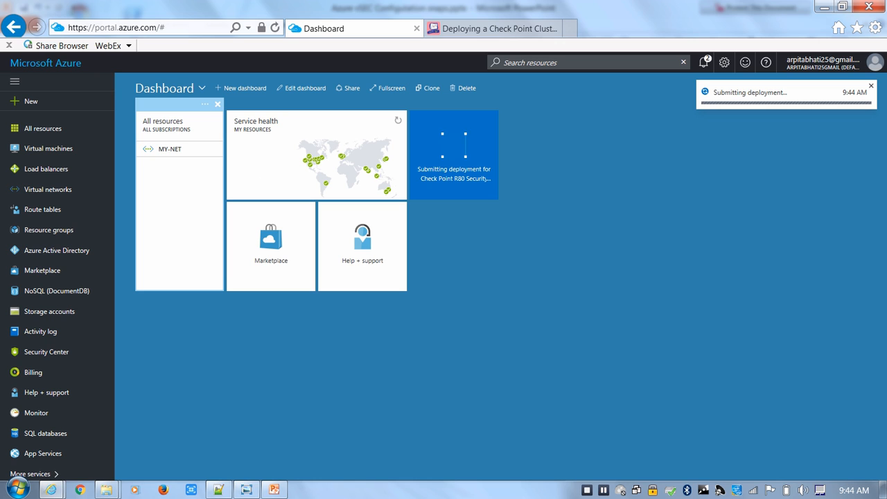
left_click(704, 62)
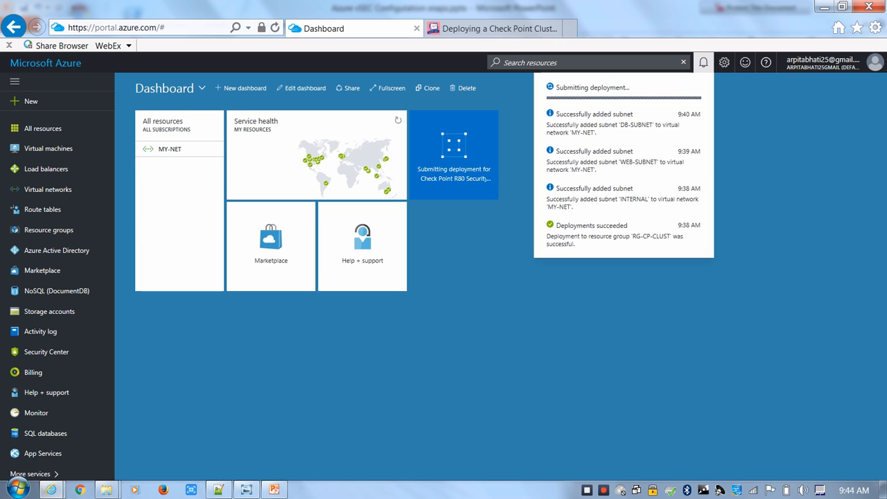
left_click(479, 243)
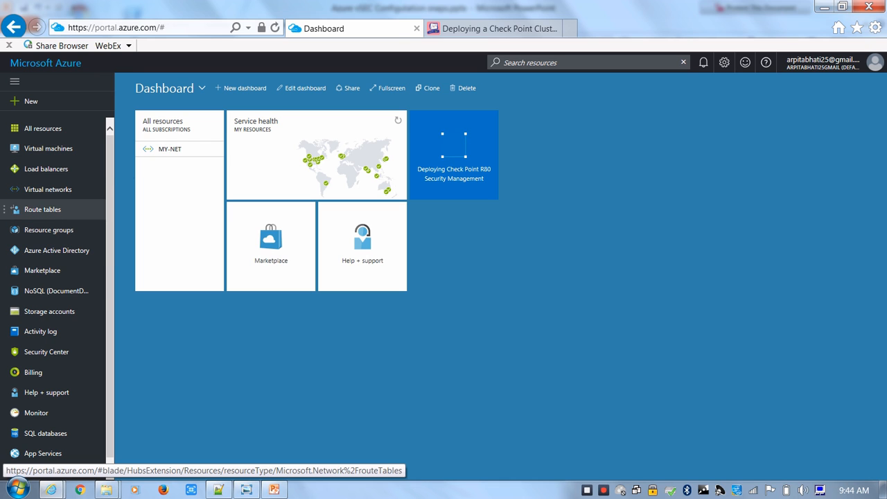
Find Check Point vSEC Cluster BYOL - 2 NIC in the Marketplace and start creating it
left_click(42, 271)
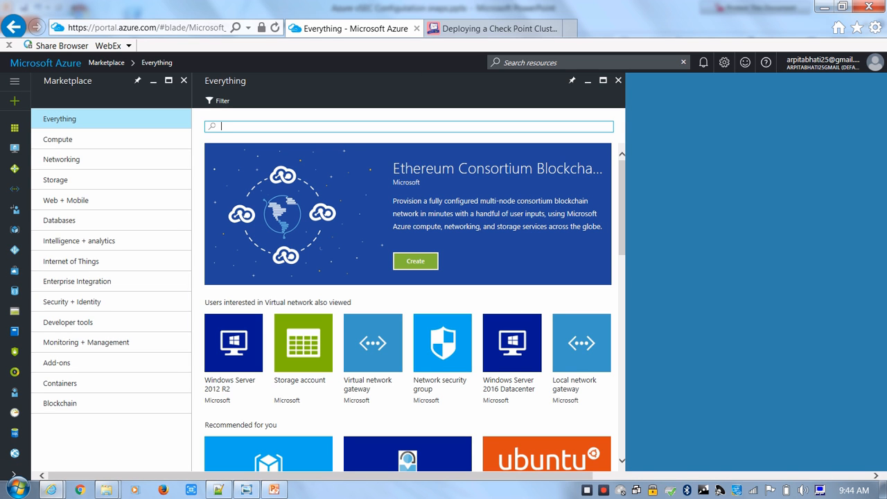
type("check point")
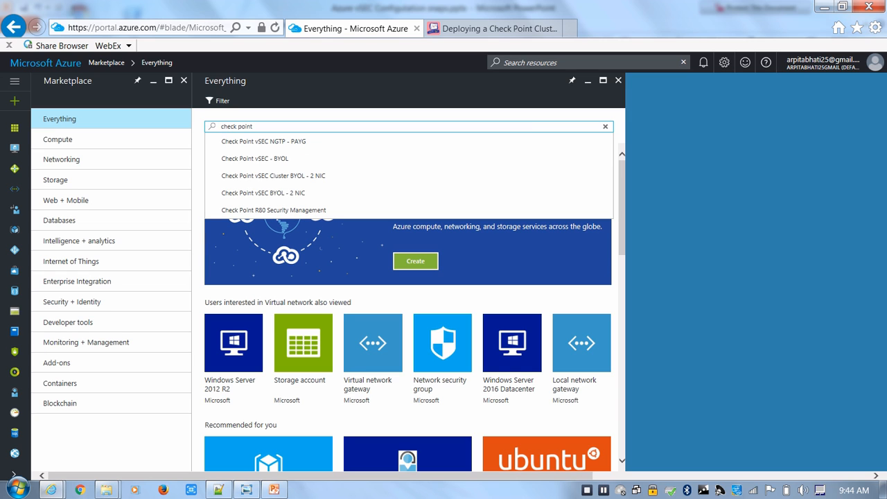
key("Down")
key("Down")
key("Down")
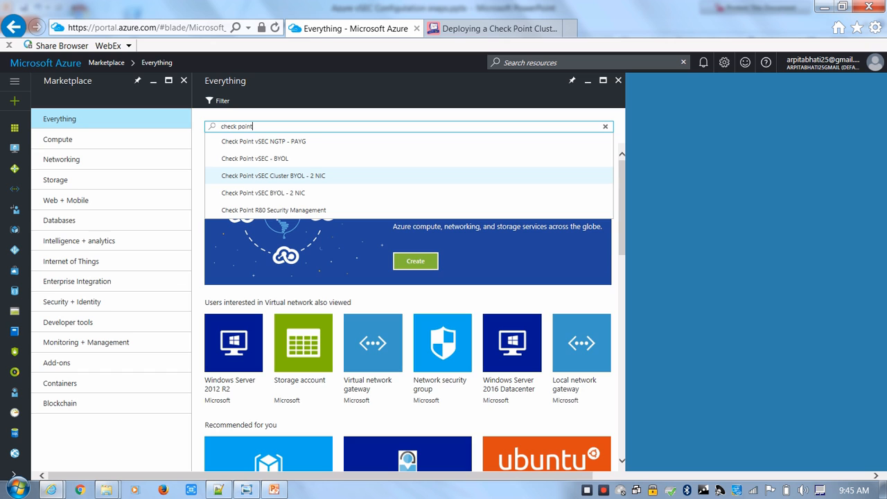
key("Return")
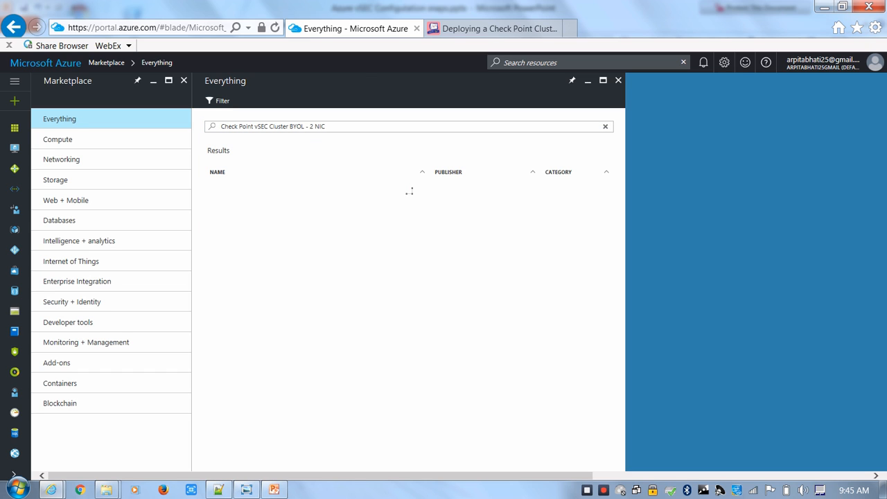
left_click(409, 193)
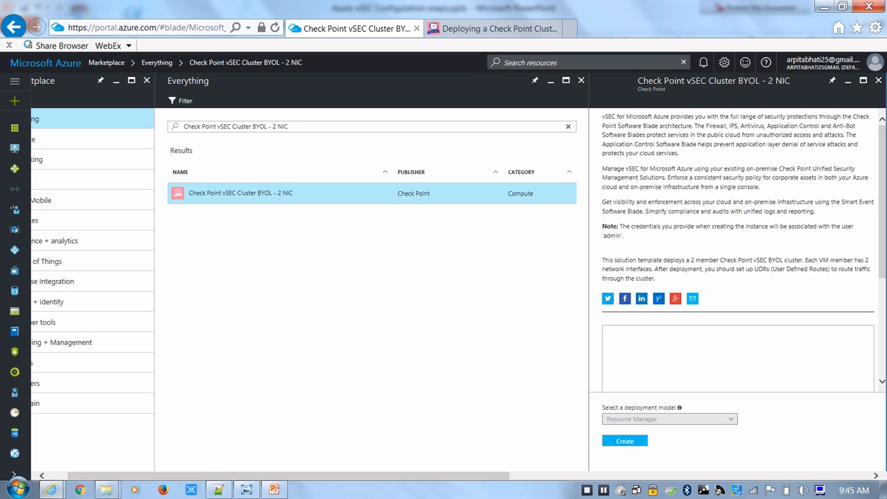
left_click(625, 441)
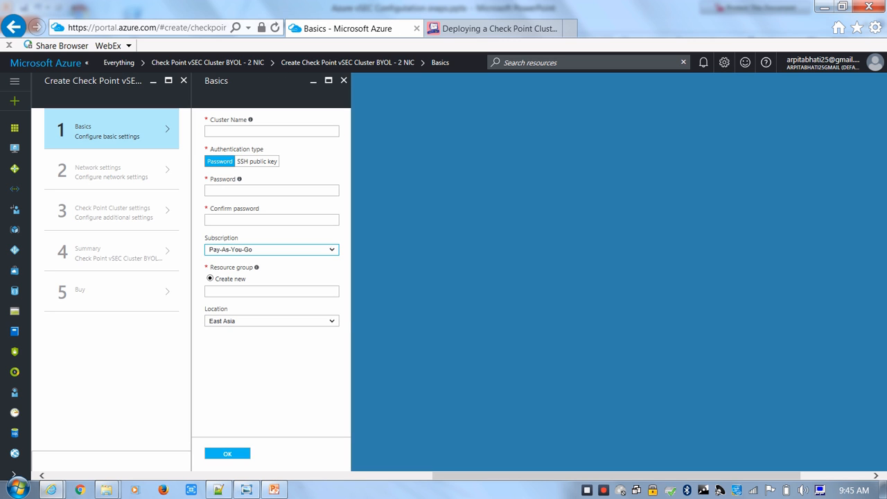
Name the cluster CPCLUST and enter and confirm its password
type("C")
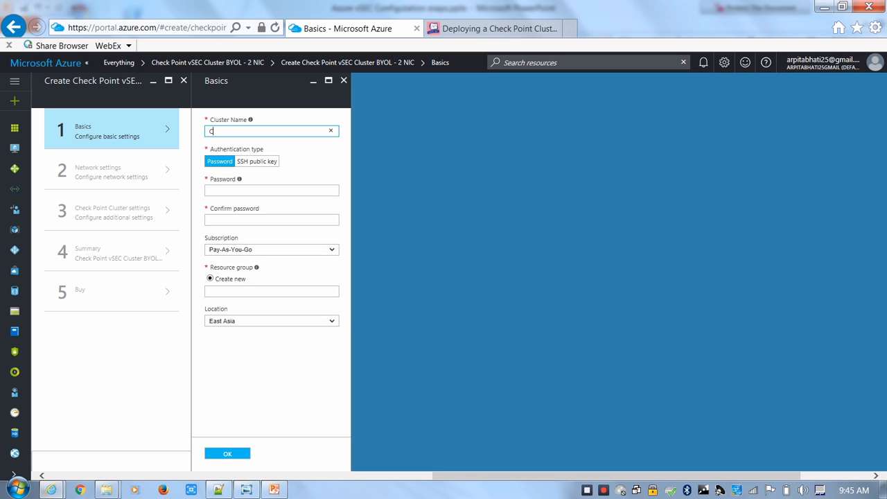
type("PCLUST")
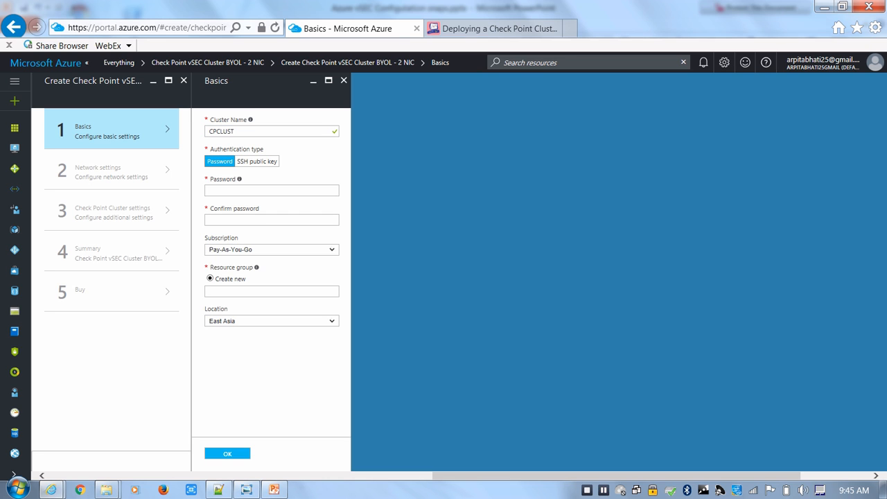
left_click(271, 190)
type("••••••••••••••")
key("Tab")
type("••••••••••••••")
key("Tab")
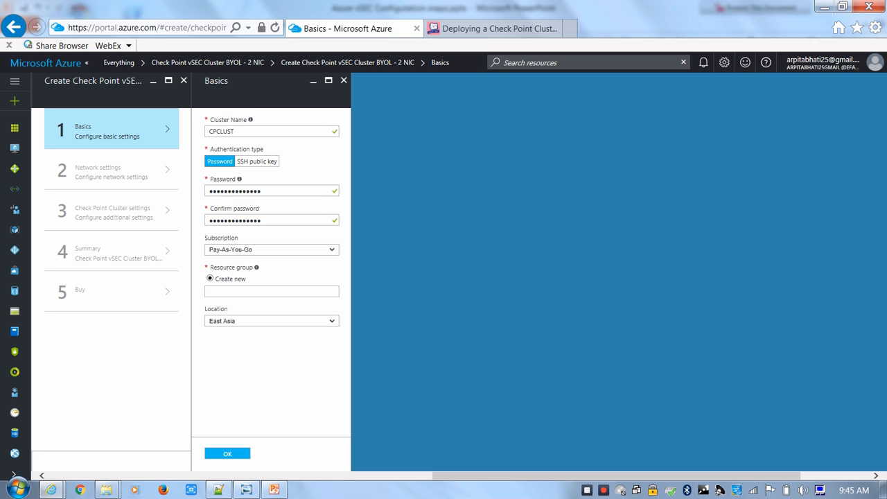
Assign the cluster to a new resource group named CP-CLUST and accept the basic settings
key("Tab")
type("CP")
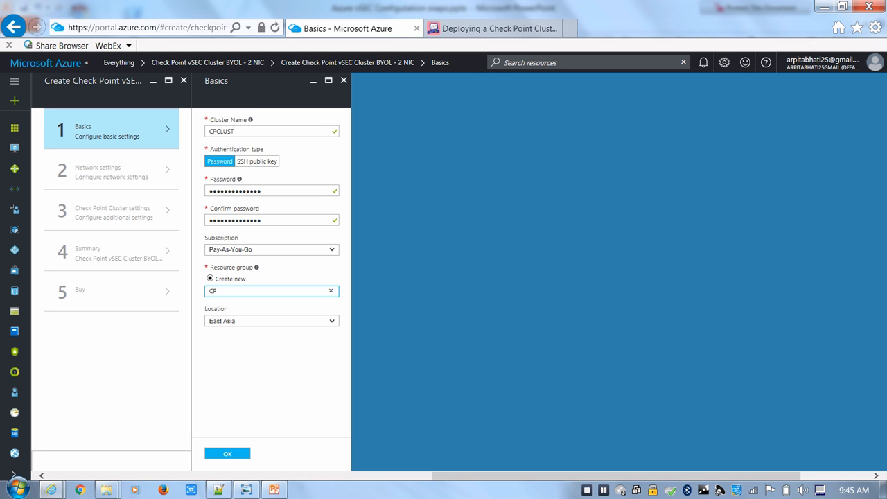
type("-CLUST")
left_click(271, 381)
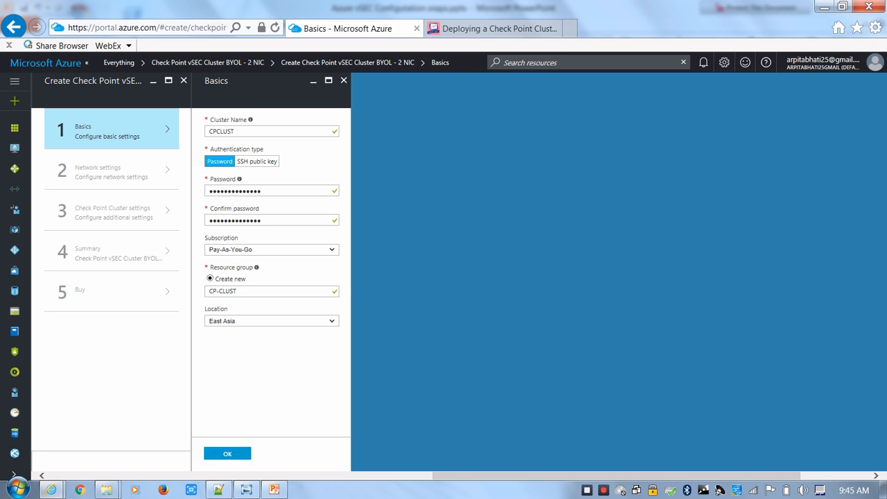
left_click(227, 454)
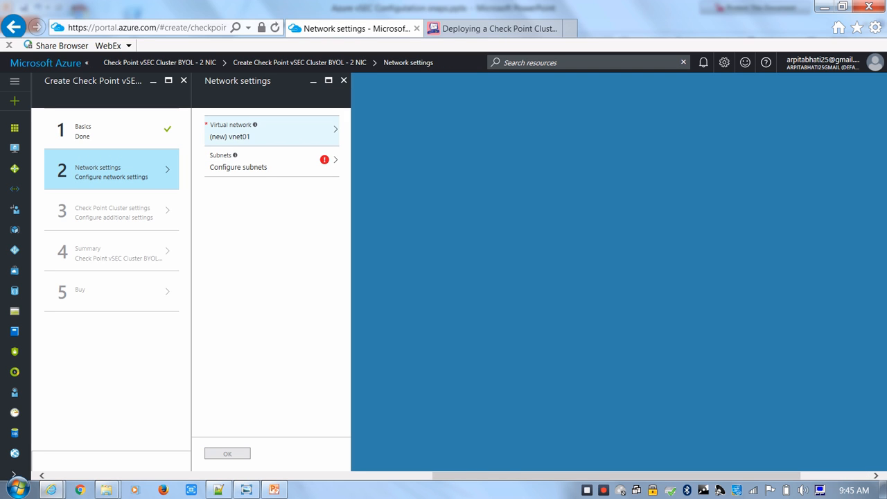
Choose the existing MY-NET virtual network for the cluster
left_click(272, 131)
left_click(415, 125)
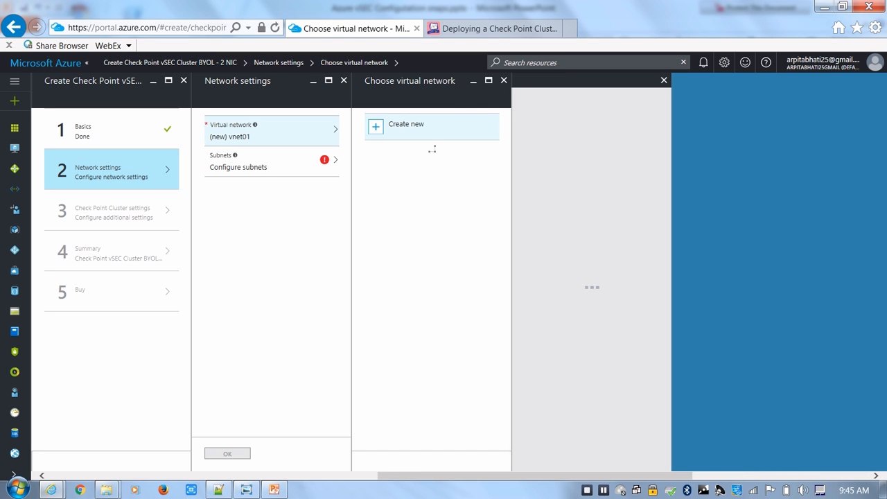
left_click(432, 206)
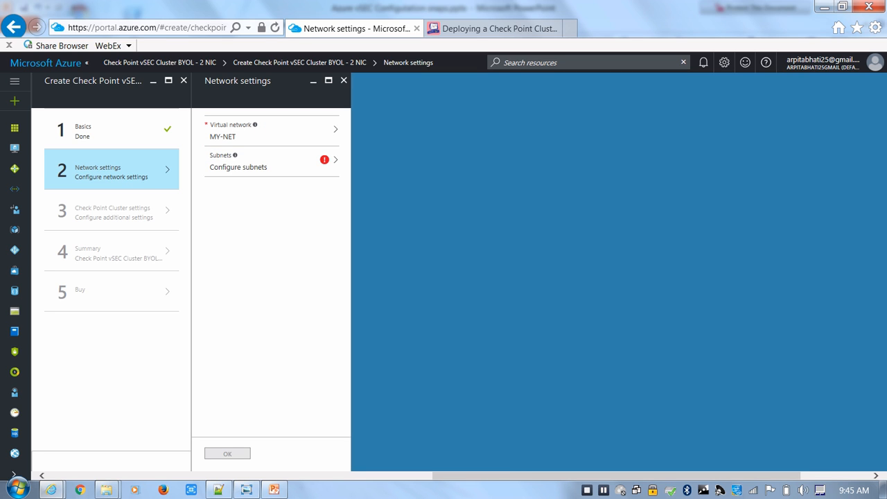
Set the cluster's internal subnet to INTERNAL, keep EXTERNAL as the external subnet, and accept the network settings
left_click(272, 162)
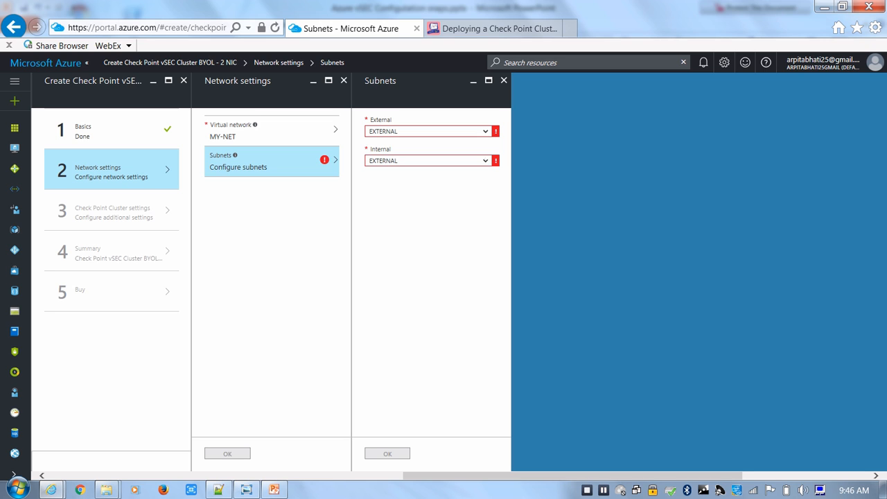
left_click_drag(393, 119, 373, 120)
left_click(486, 161)
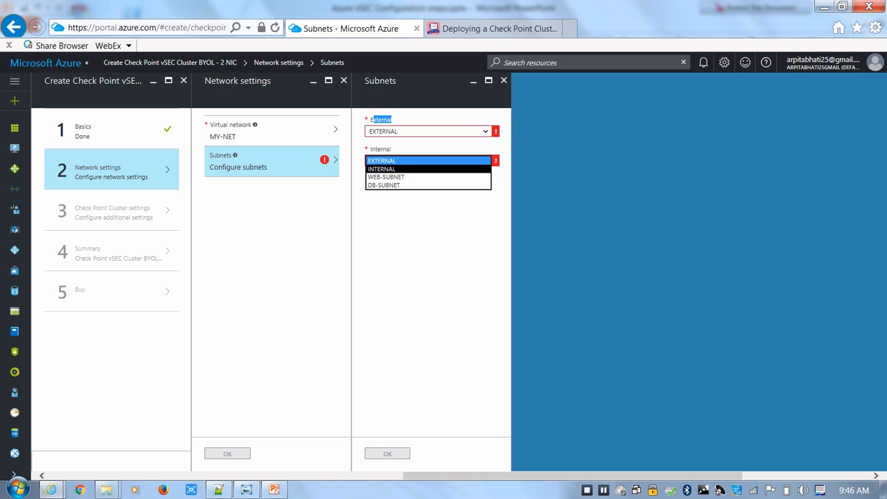
left_click(429, 169)
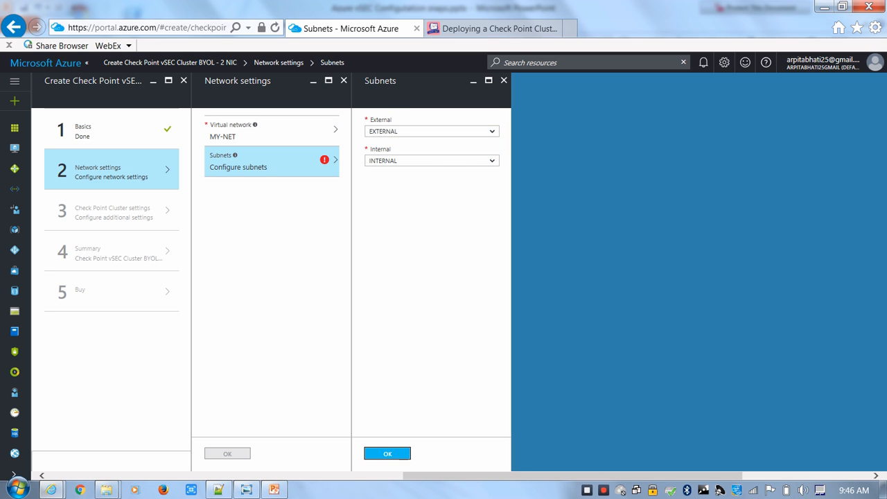
left_click(387, 454)
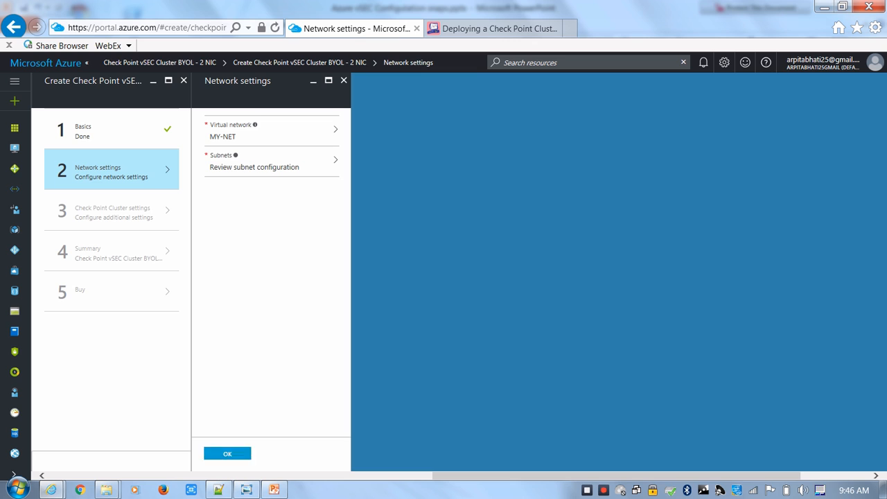
left_click(228, 453)
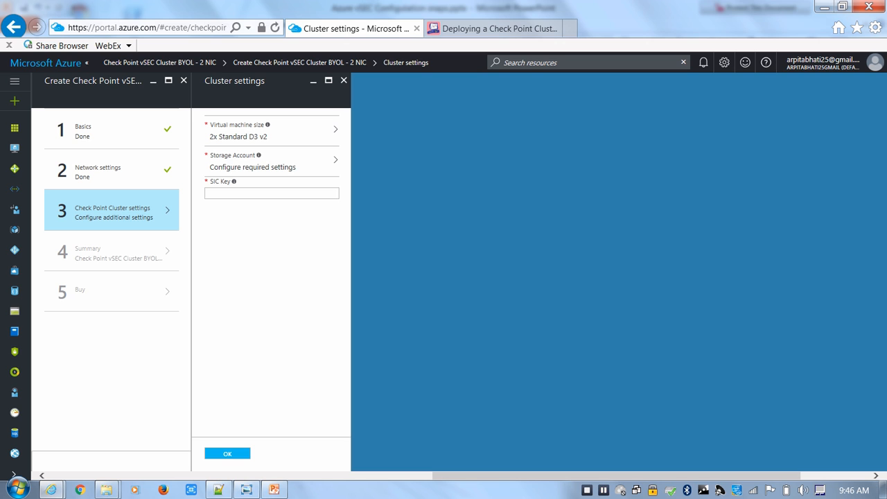
Set the cluster members' virtual machine size to DS2_V2 Standard from the full list of sizes
left_click(272, 131)
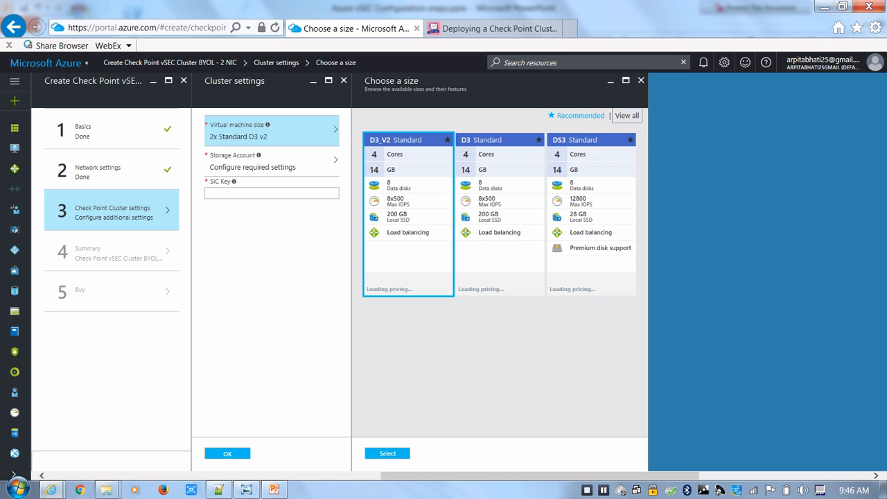
left_click(628, 116)
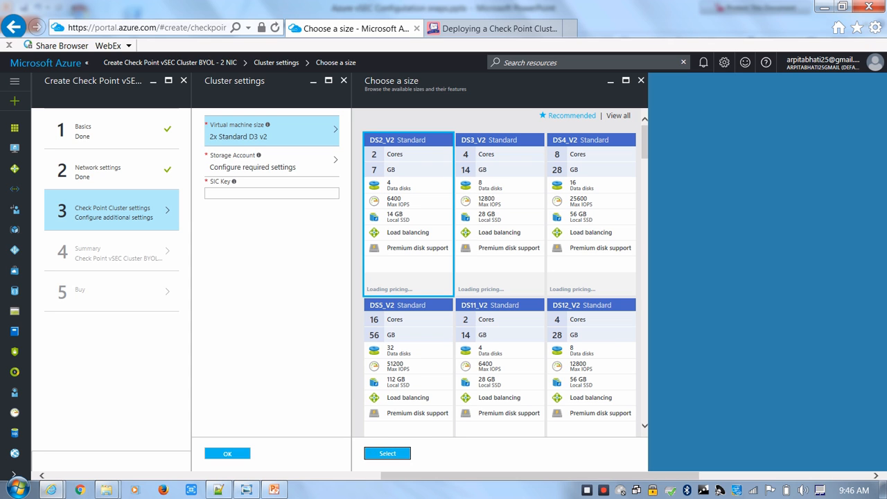
left_click(387, 454)
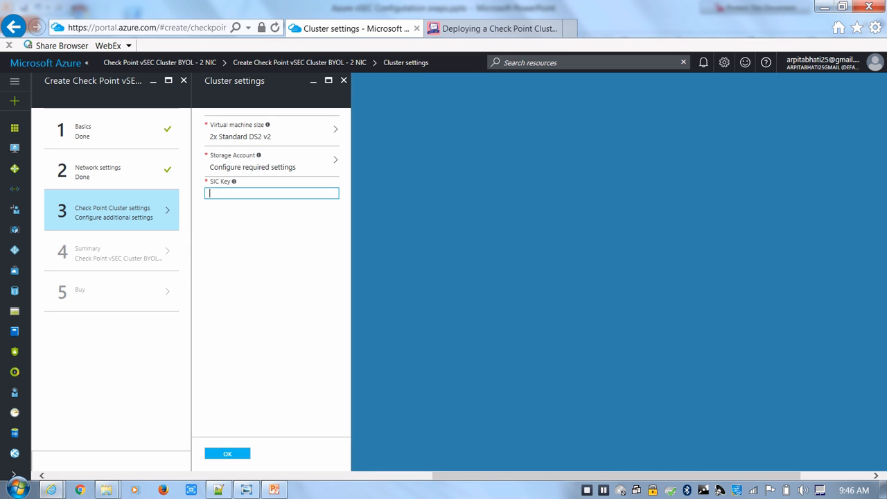
Set the cluster's storage account to the existing mgmtstrhrnvpjcszny5s account from the rg-mgmt resource group
left_click(270, 161)
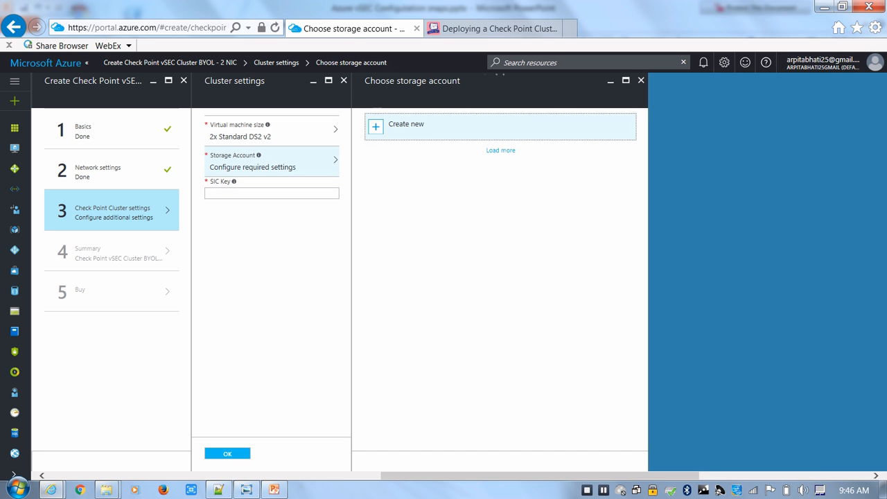
left_click(406, 125)
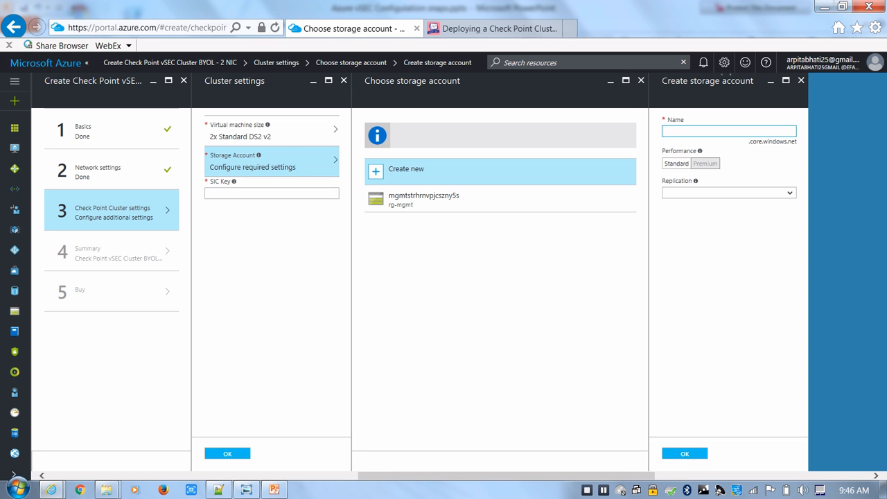
left_click(424, 199)
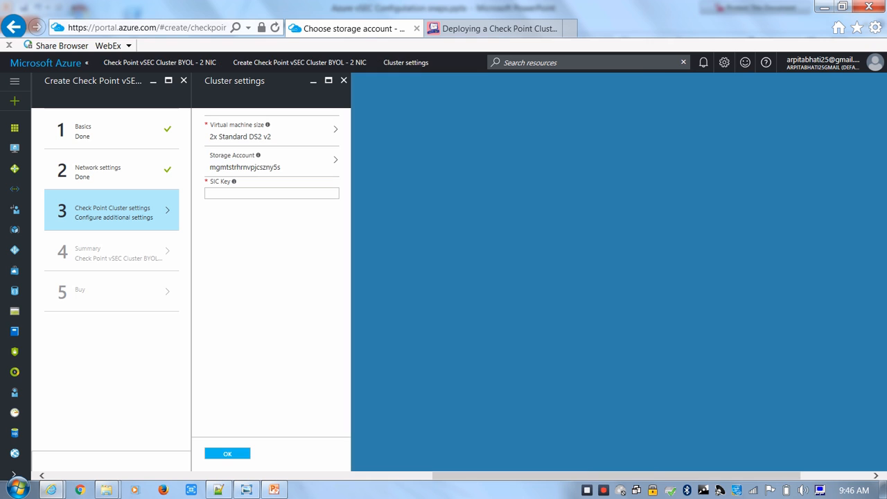
Enter the cluster's SIC key, accept the cluster settings, and approve the deployment summary
left_click(272, 194)
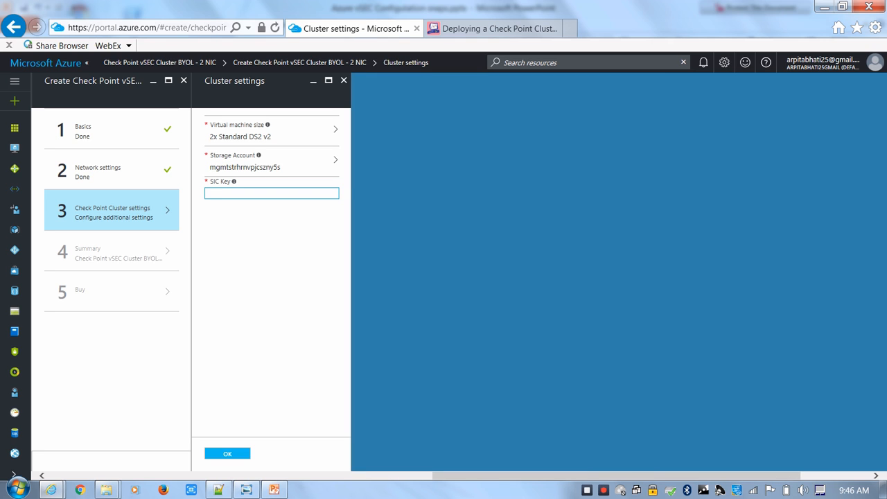
type("*******")
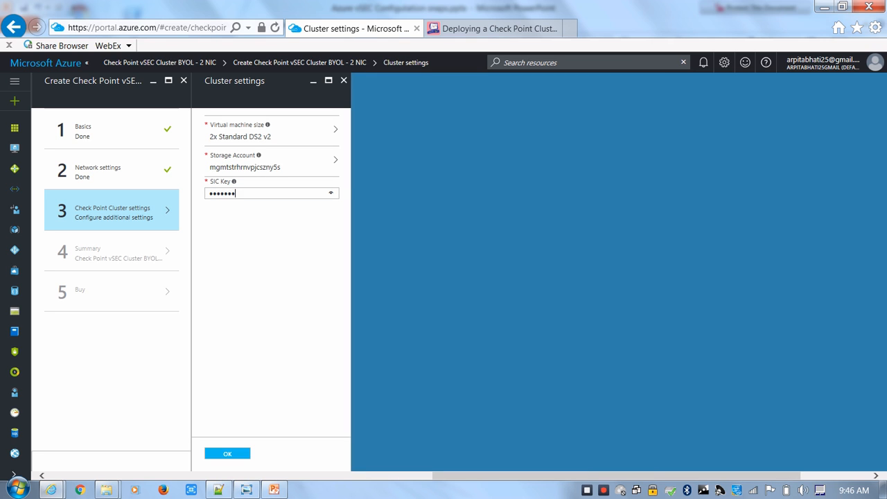
type("*")
left_click(228, 453)
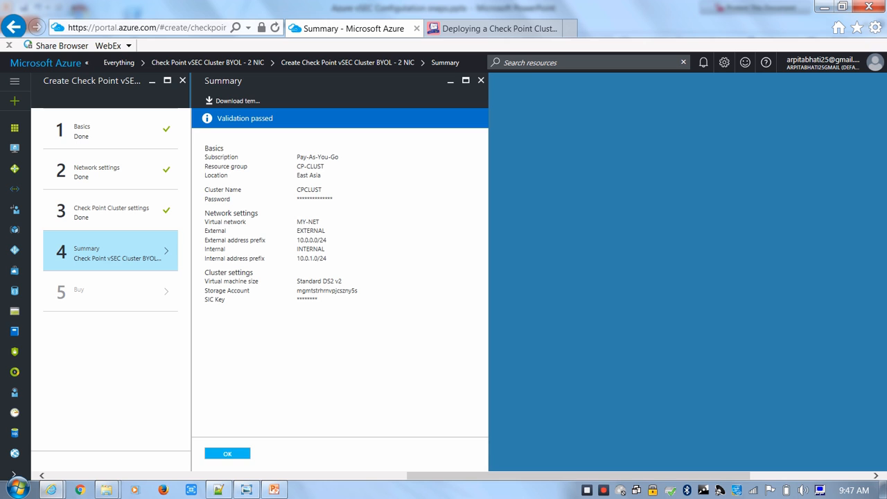
left_click(227, 454)
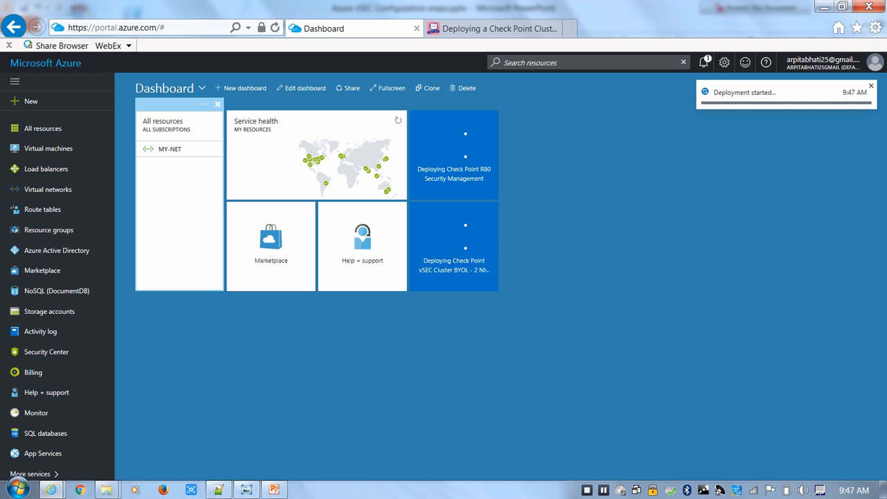
View the vSEC topology picture and open the public IP address of the eth0 interface in the RG-MGMT resource group
left_click(247, 490)
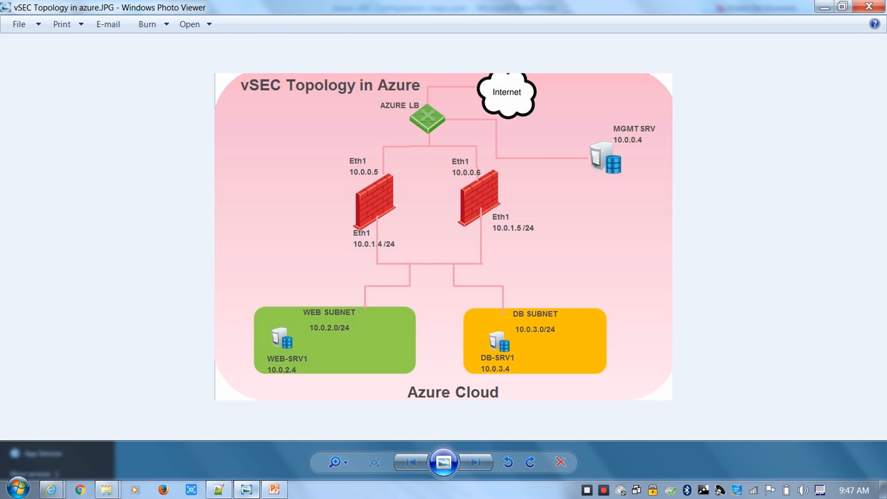
left_click(246, 490)
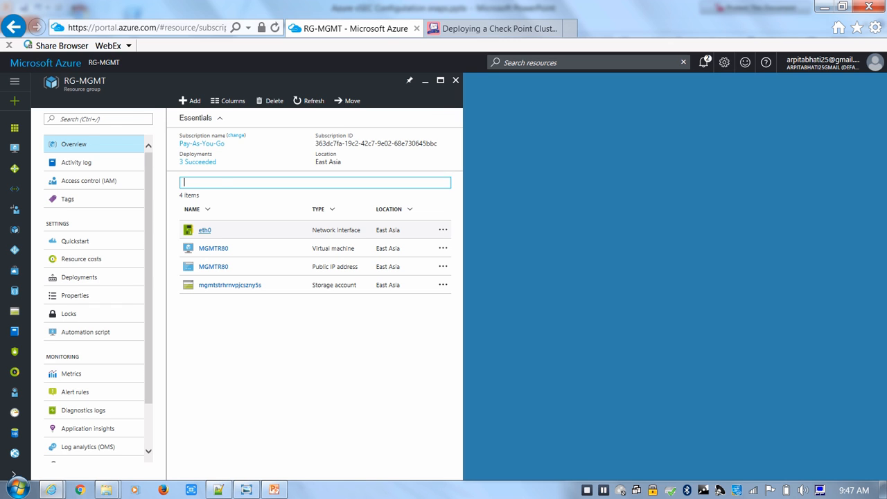
left_click(205, 230)
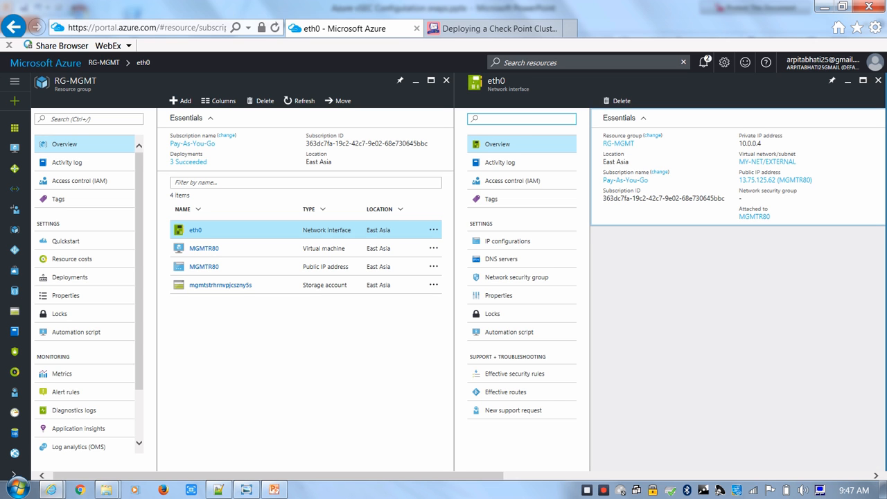
left_click(775, 179)
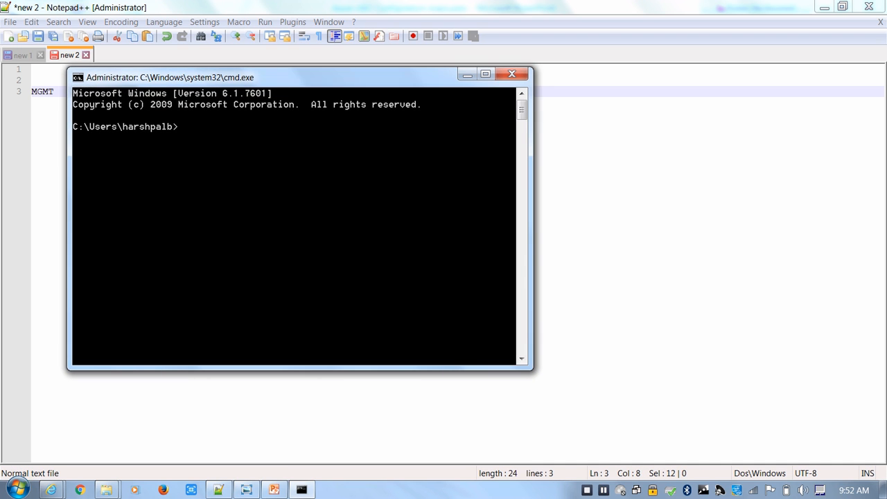
Ping the management server's public address 13.75.125.62 from the command prompt and stop after a few replies
type("ping")
right_click(350, 229)
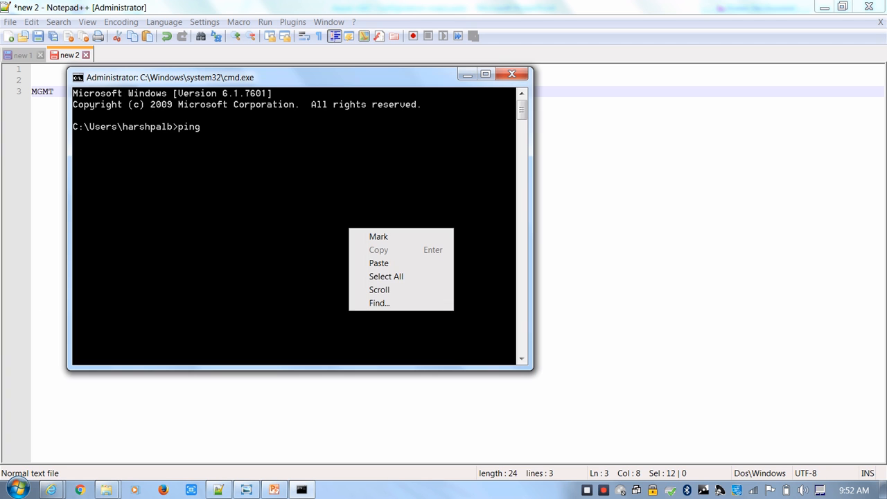
left_click(380, 262)
key("Return")
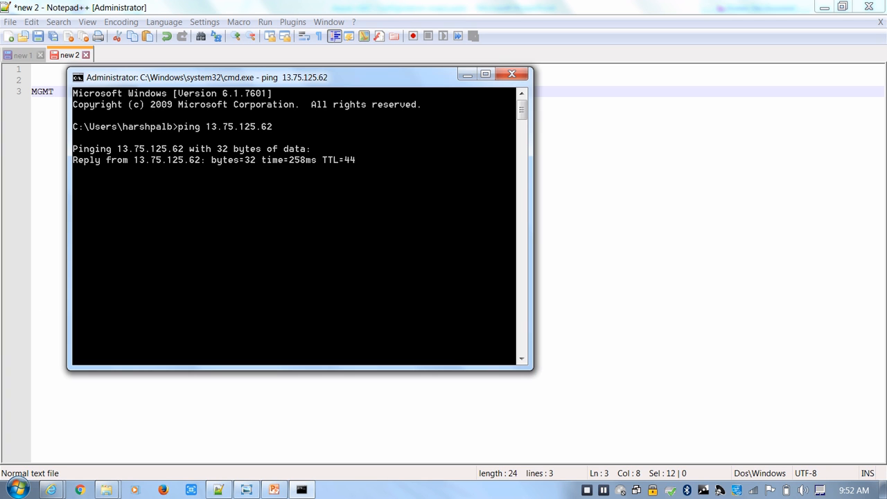
key("ctrl+c")
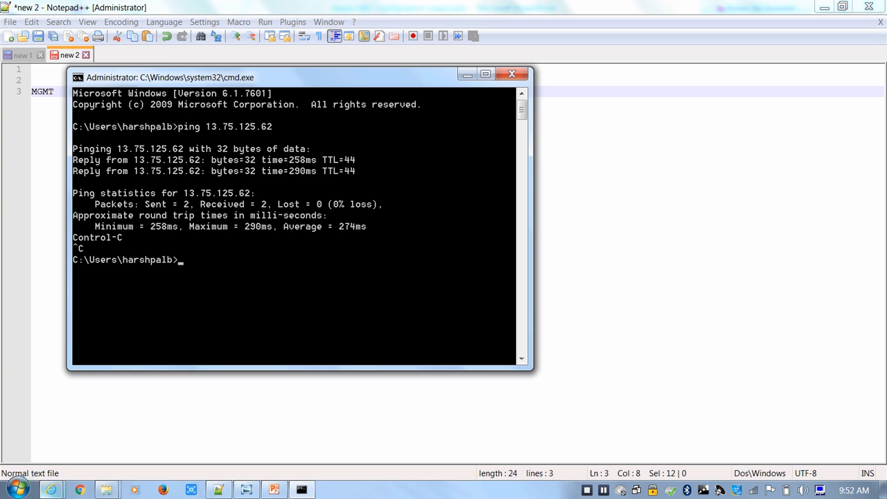
mouse_move(52, 490)
left_click(238, 423)
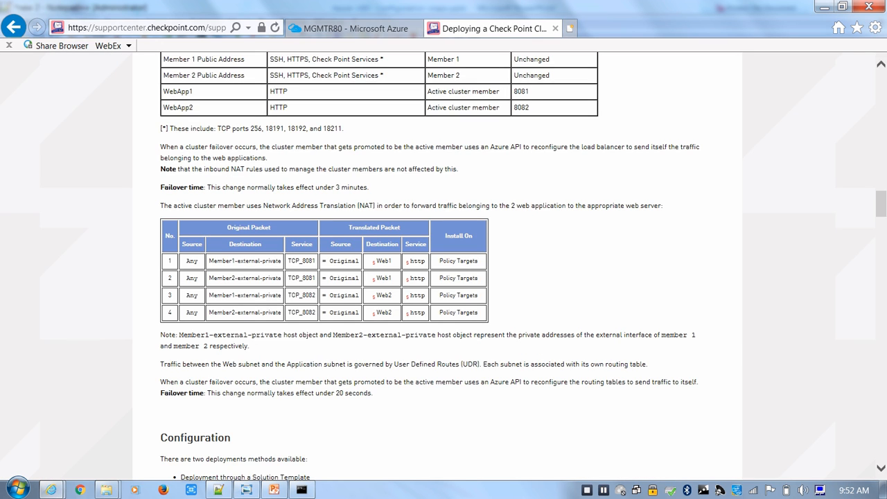
left_click(569, 28)
type("https://")
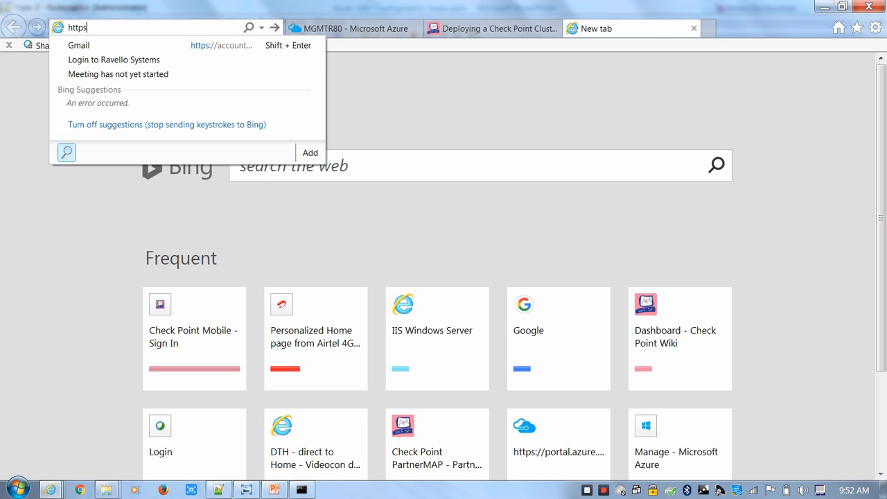
type("13.75.125.62")
key("Return")
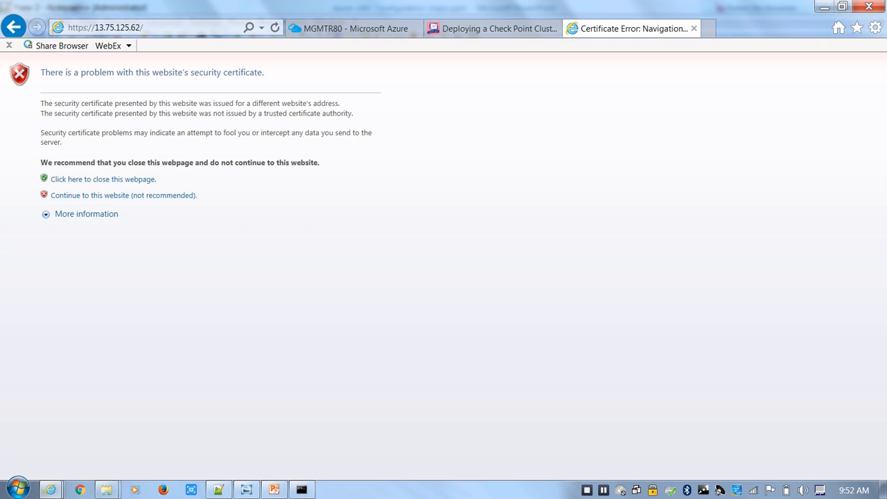
left_click(124, 194)
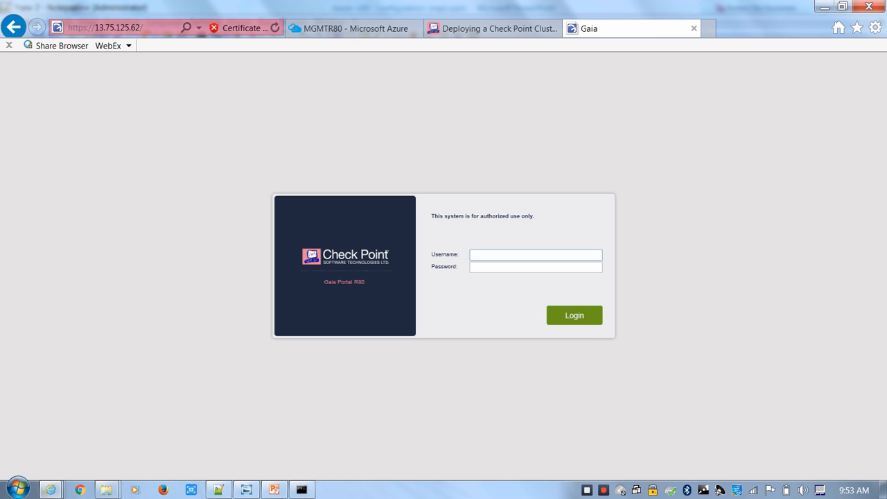
Log in to the Gaia Portal as admin with the account password and decline storing the password for this site
type("admin")
key("Tab")
type("a")
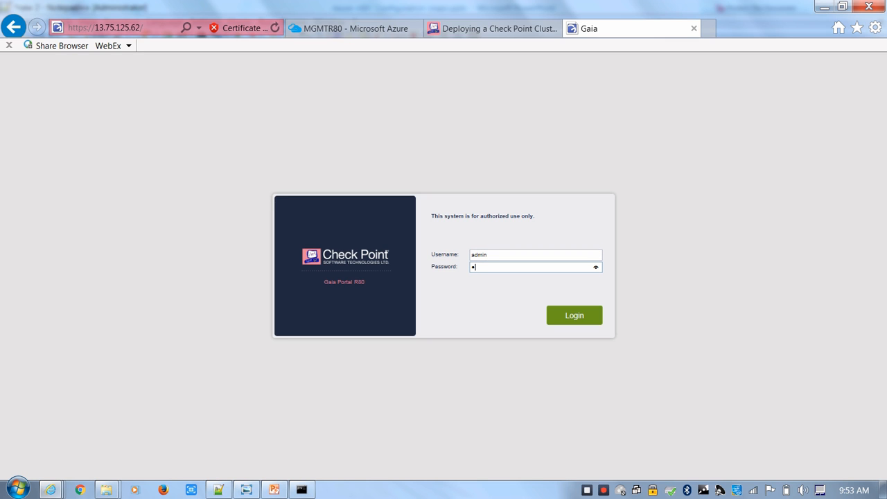
type("•••••••••••••")
key("Return")
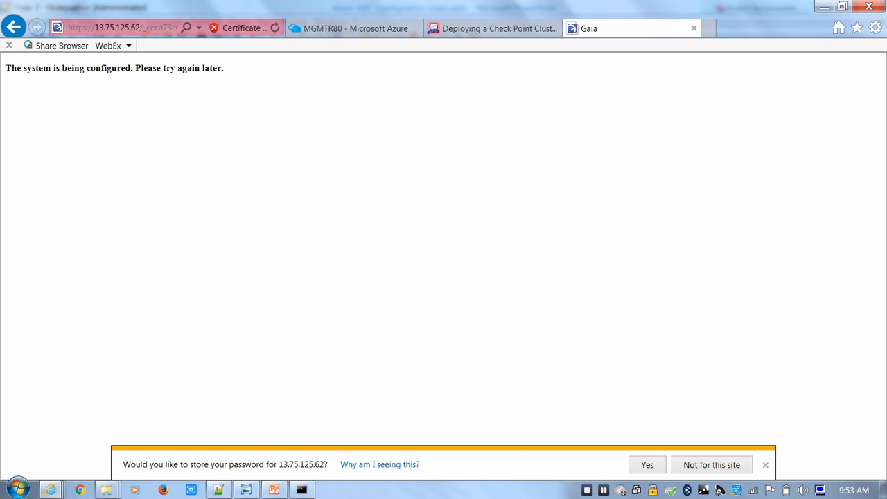
left_click(712, 465)
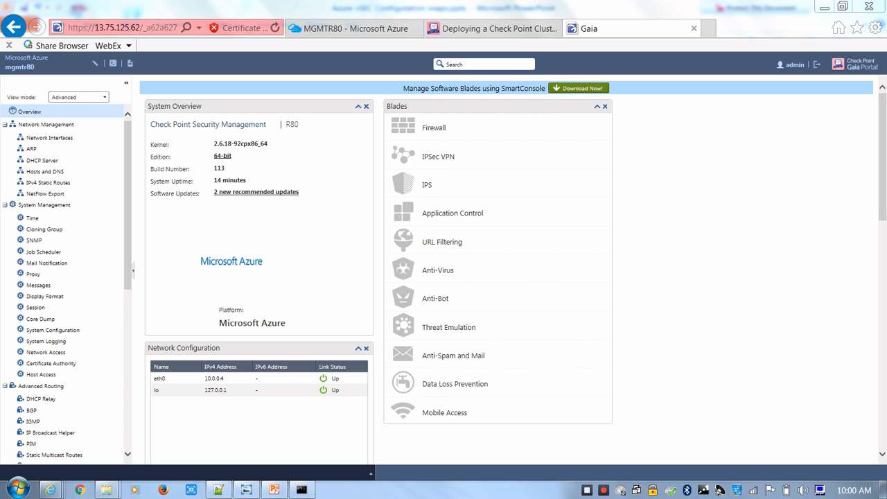
Switch to the Notepad++ list of server addresses and highlight the MGMT address 13.75.125.62
mouse_move(883, 158)
left_mouse_down()
mouse_move(883, 175)
mouse_move(883, 158)
left_mouse_up()
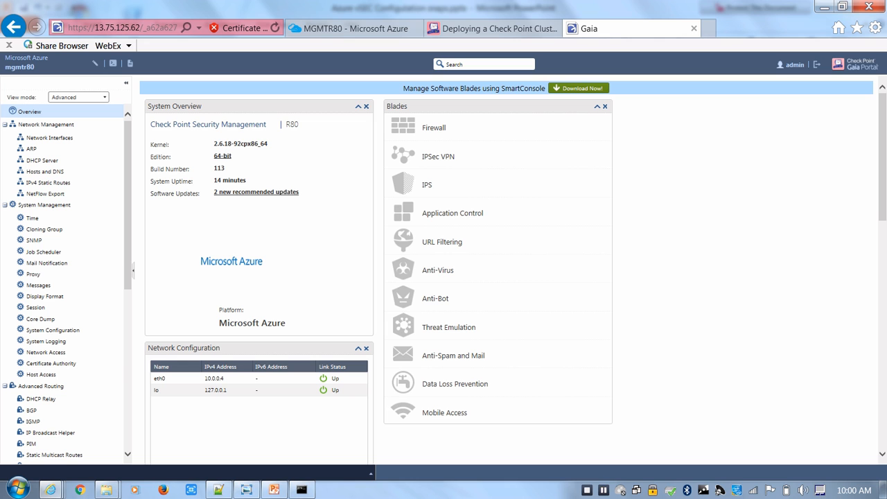
left_click(220, 491)
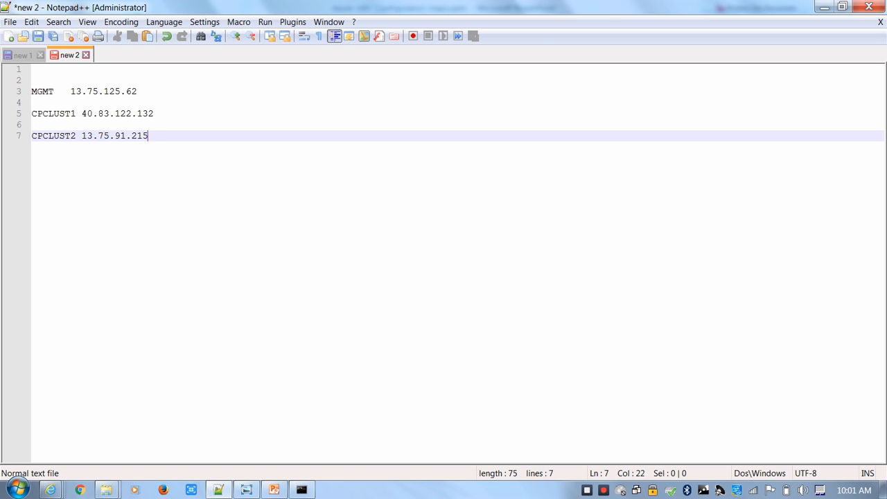
left_click_drag(142, 91, 70, 91)
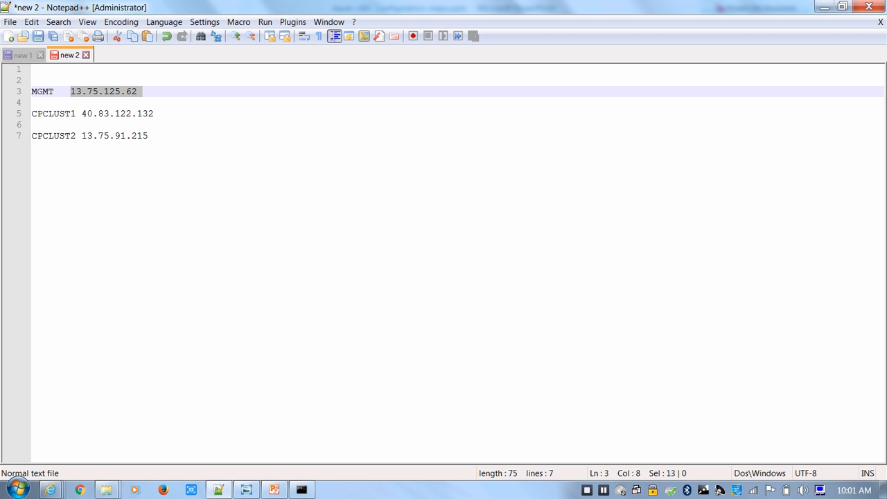
Return to the Gaia Portal in Internet Explorer and open the Management Administrator page under Maintenance
mouse_move(50, 490)
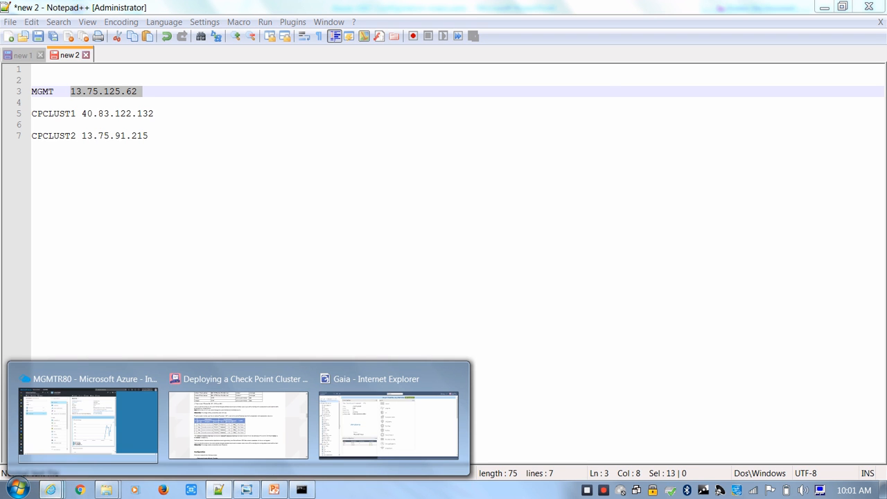
left_click(389, 416)
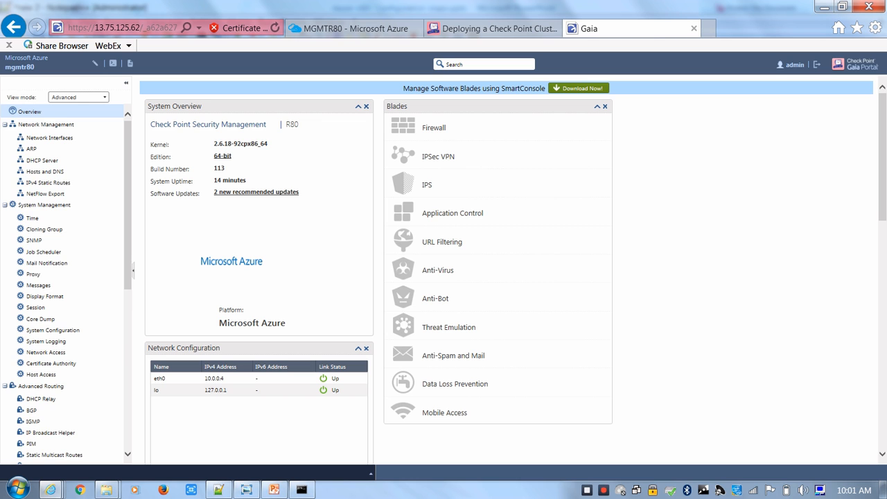
scroll(63, 277, "down", 4)
scroll(63, 277, "down", 6)
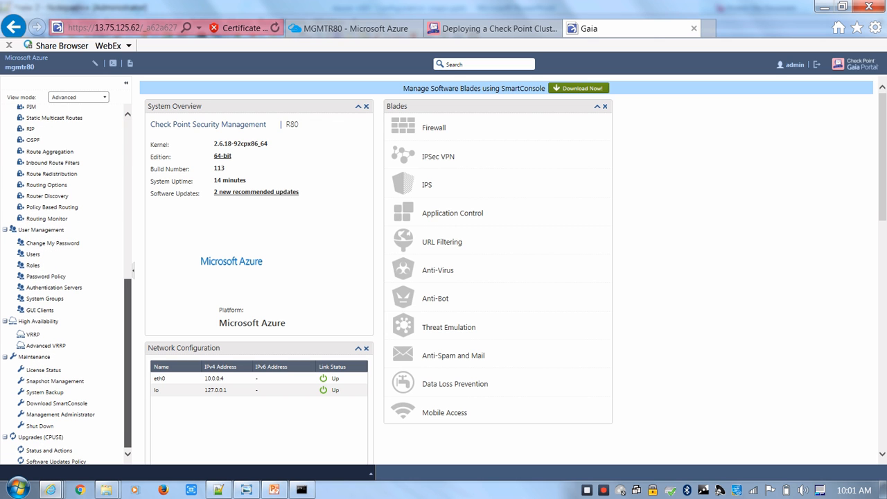
scroll(62, 278, "up", 3)
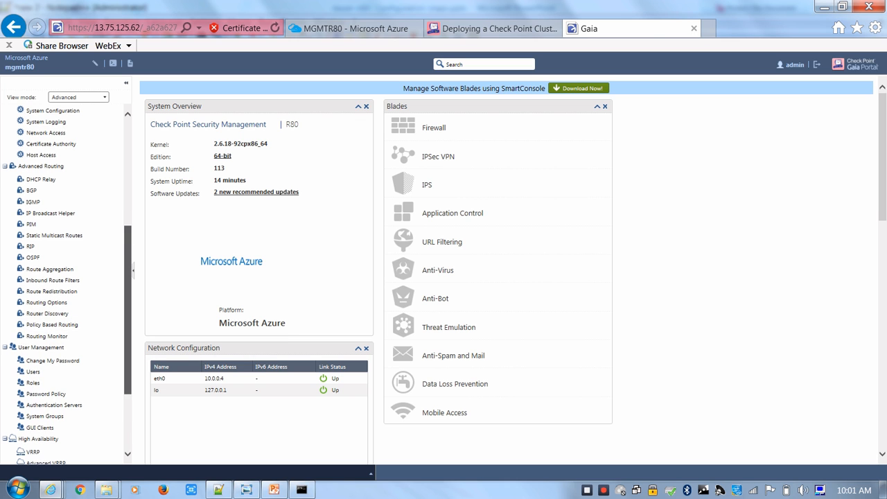
scroll(65, 278, "down", 3)
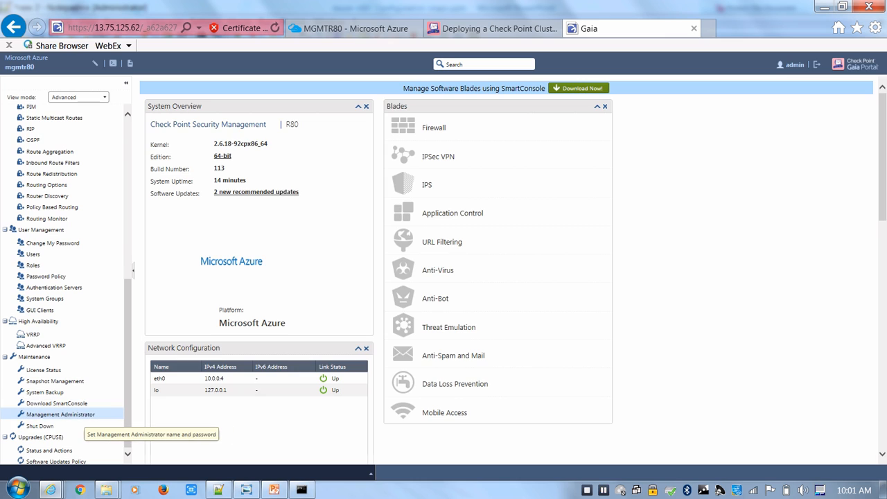
left_click(70, 414)
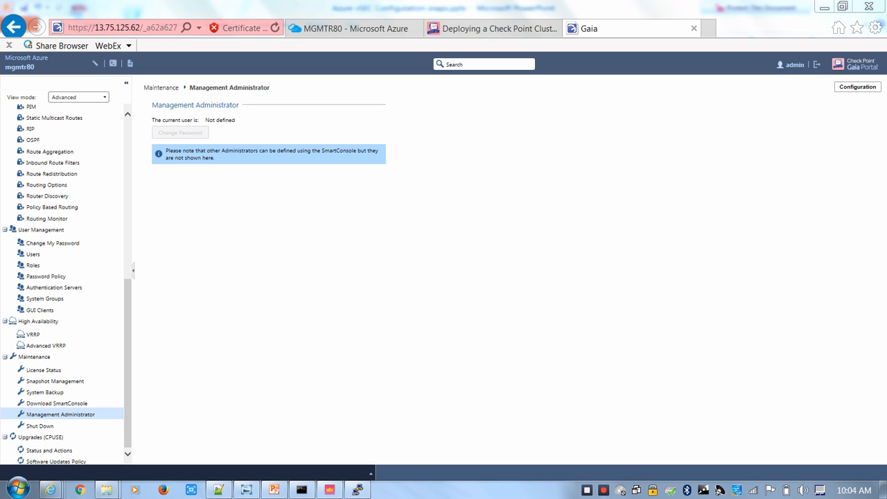
Switch to the mgmtr80 SSH session, run cpconfig, and choose option 2 for Administrator configuration
left_click(358, 490)
key("Return")
key("Return")
key("Return")
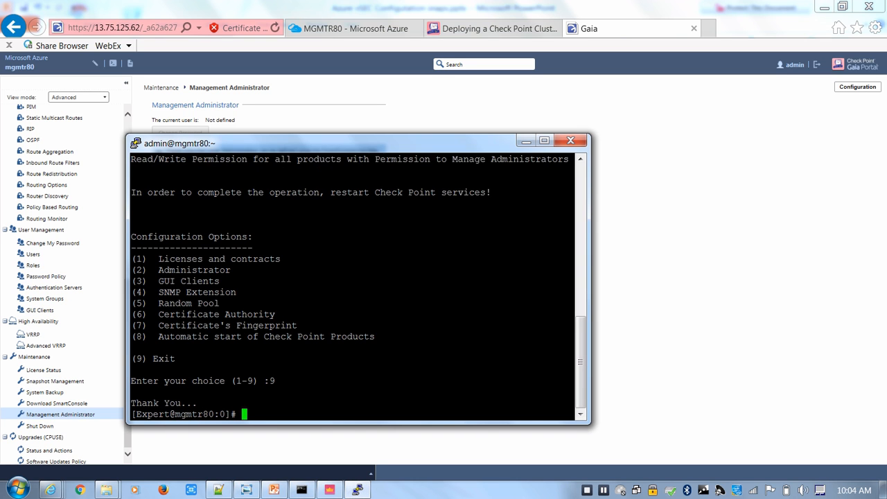
key("Return")
key("Return")
type("cpconfig")
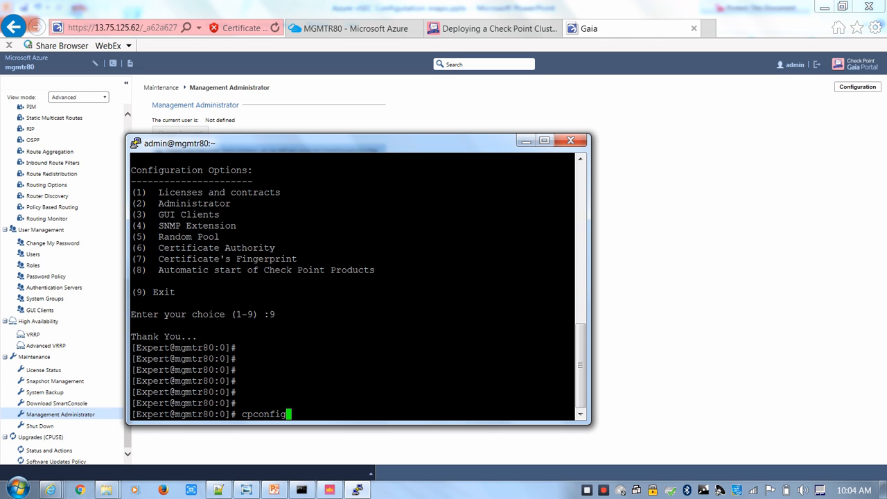
key("Return")
type("2")
key("Return")
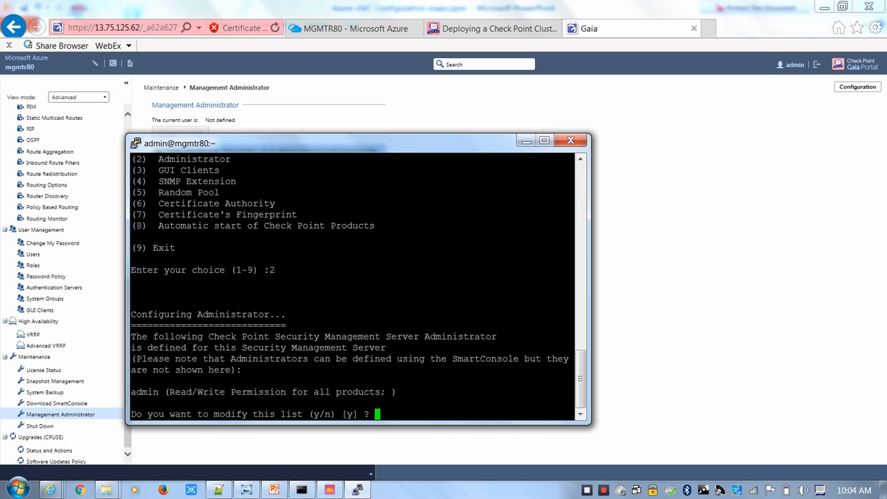
Answer y to modifying the administrator list and n to deleting an administrator
type("y")
key("Return")
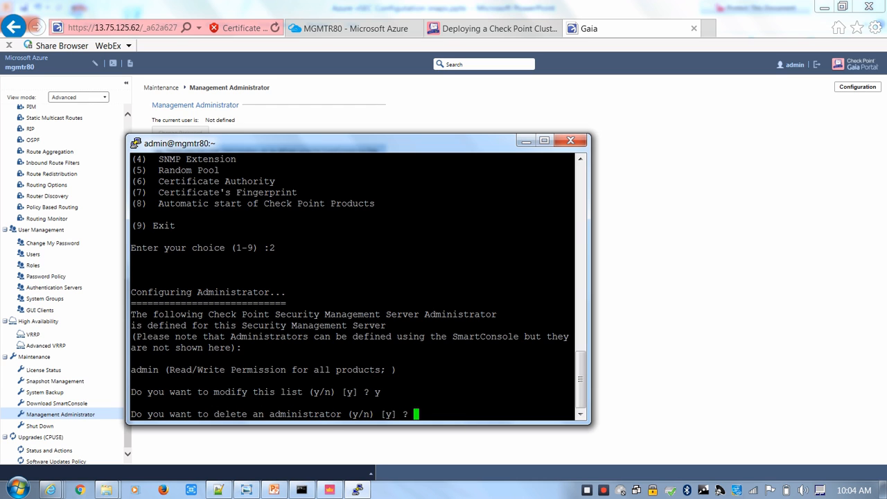
type("n")
key("Return")
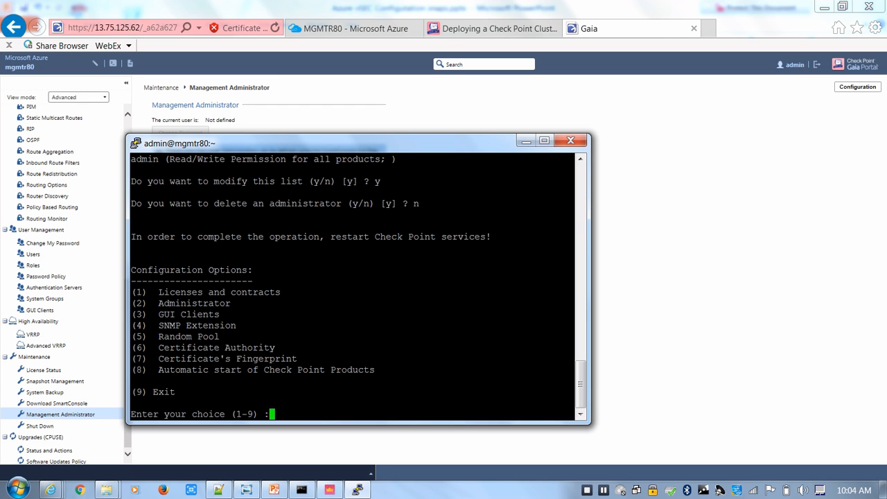
Exit the cpconfig configuration program with option 9
type("9")
key("Return")
key("Return")
key("Return")
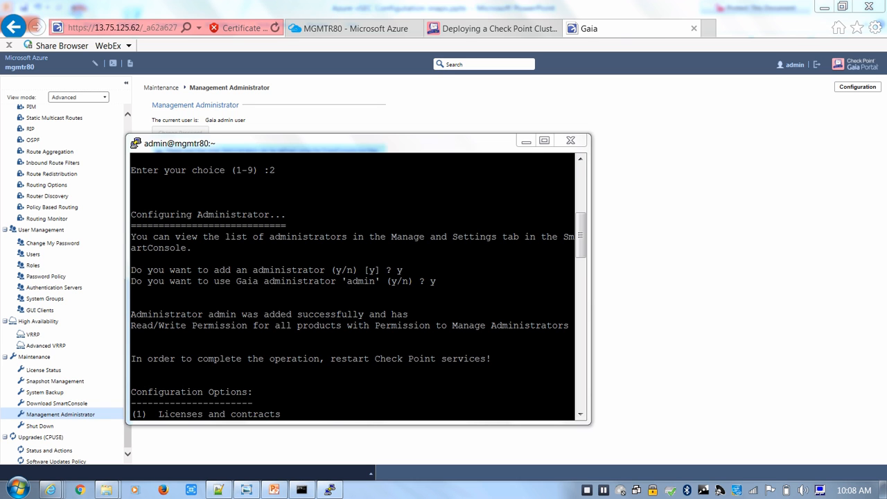
Review the cpconfig administrator answers in the SSH session and check the current user on Gaia's Management Administrator page
scroll(352, 286, "up", 6)
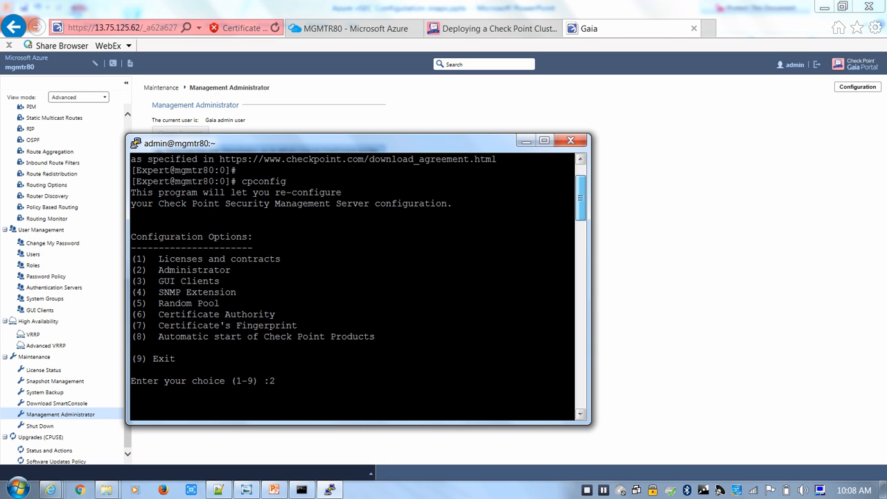
left_click_drag(154, 270, 220, 270)
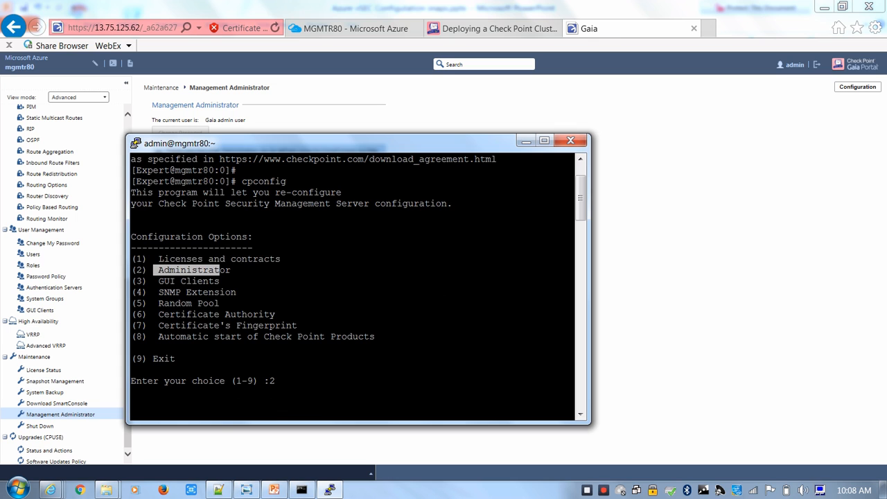
scroll(352, 286, "down", 6)
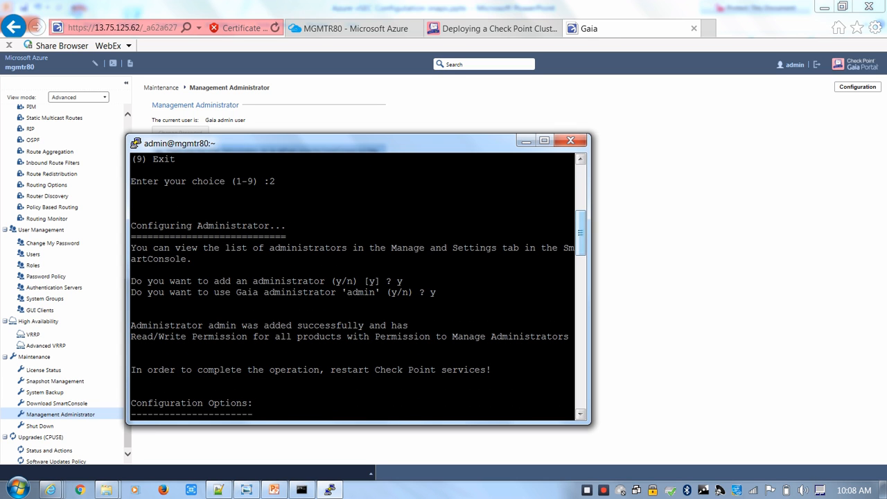
left_click_drag(131, 292, 436, 292)
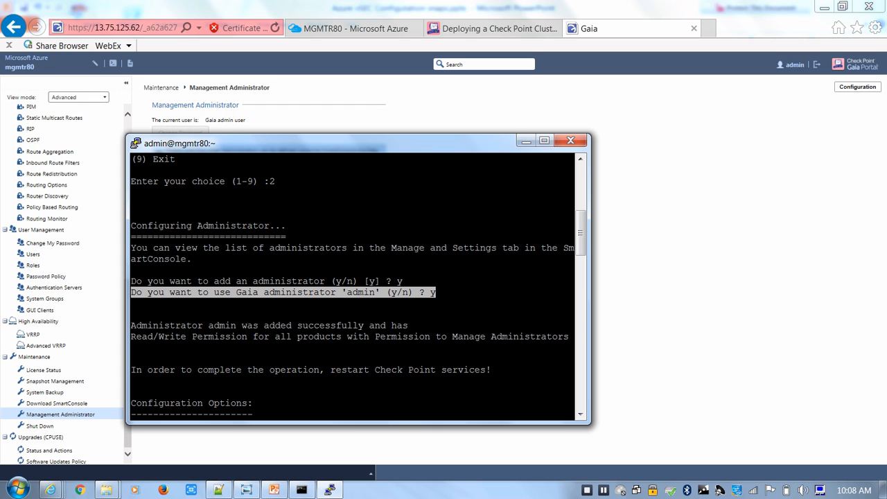
left_click_drag(131, 314, 426, 337)
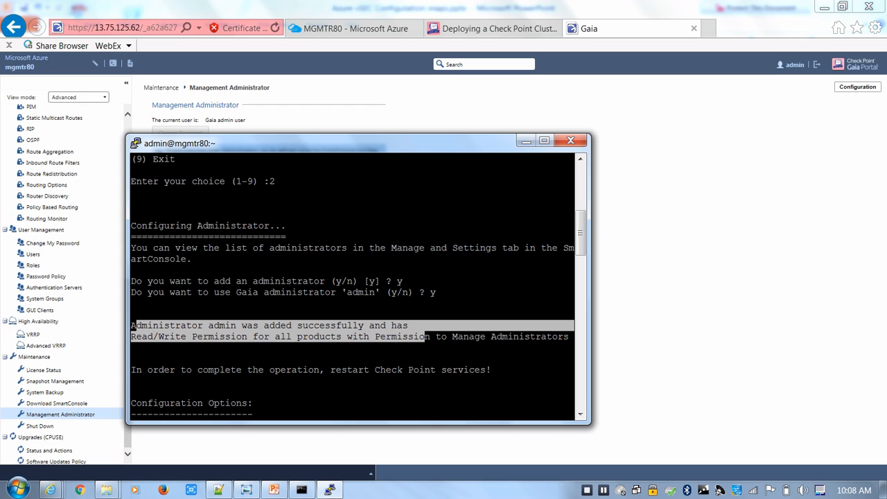
left_click(425, 337)
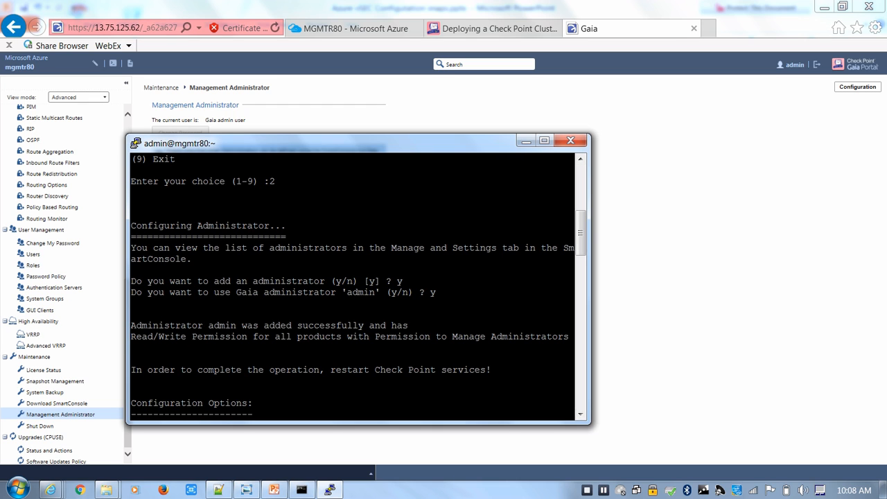
left_click(652, 298)
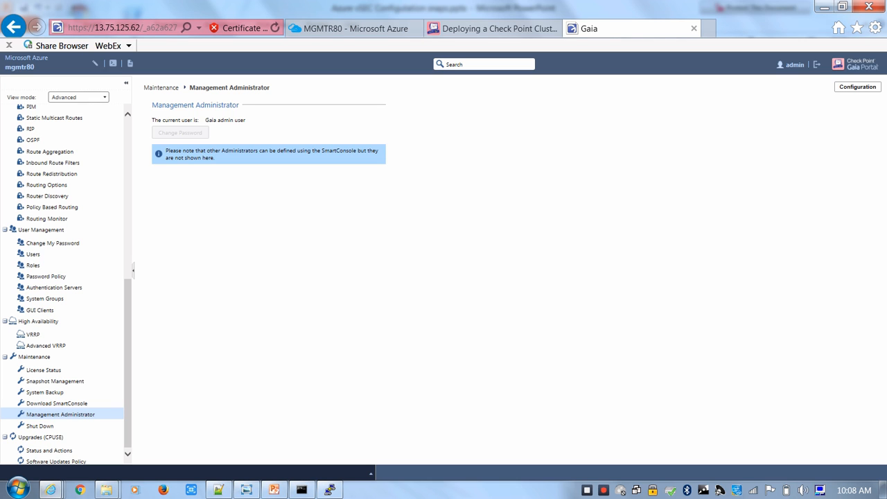
left_click_drag(245, 120, 205, 119)
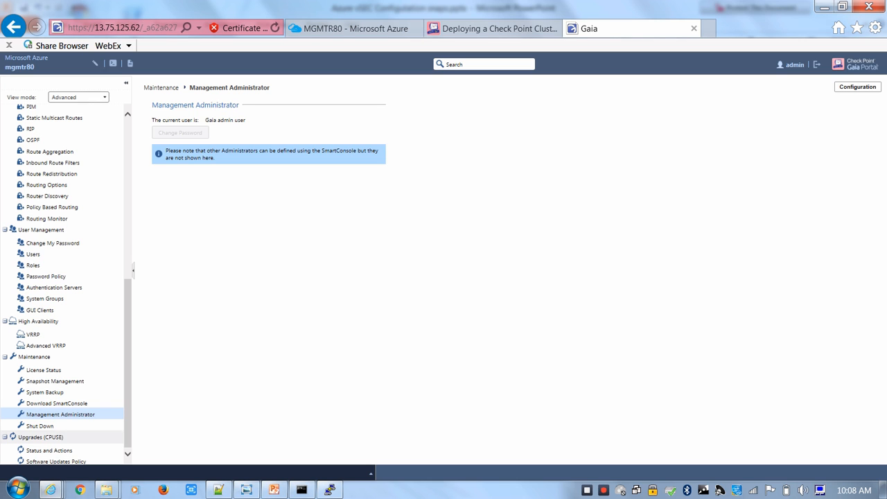
Launch SmartConsole R80 and log in to 13.75.125.62 as admin with the account password
left_click(17, 489)
left_click(67, 256)
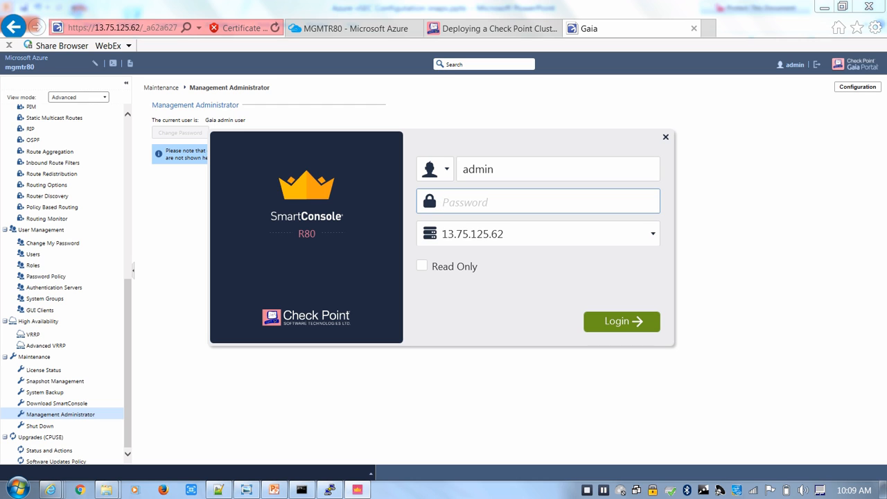
type("*************")
key("Return")
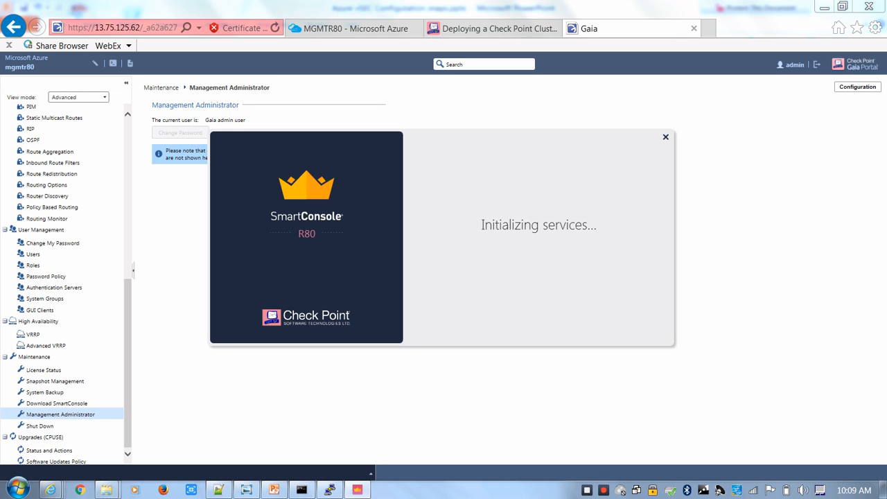
Switch to the Azure portal in Internet Explorer, check the CPCLUST2 virtual machine, and open the resource groups list
left_click(350, 28)
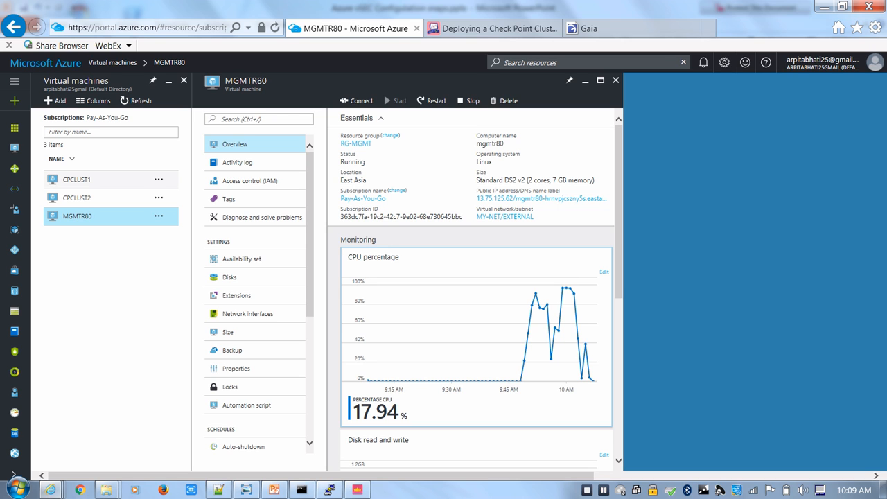
left_click(77, 179)
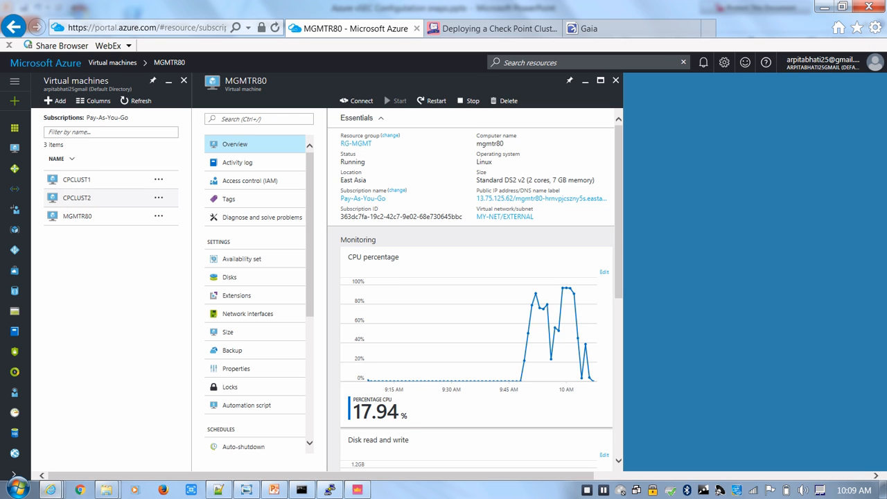
left_click(77, 199)
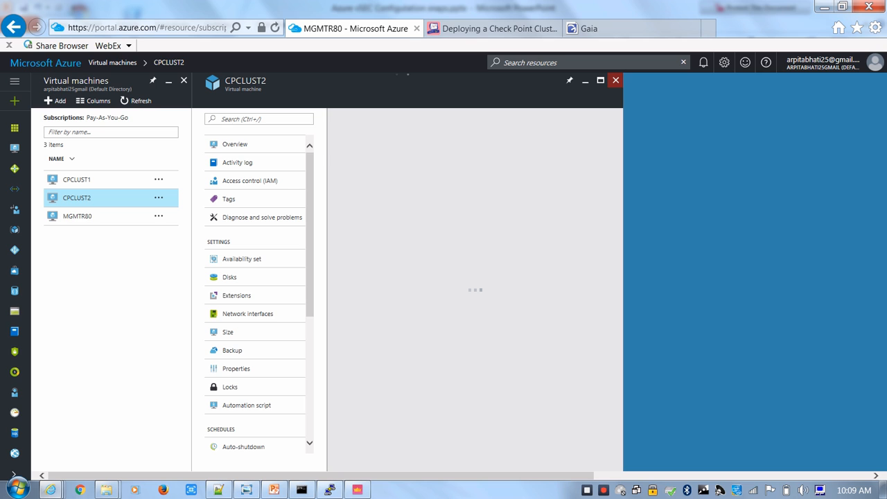
left_click(616, 79)
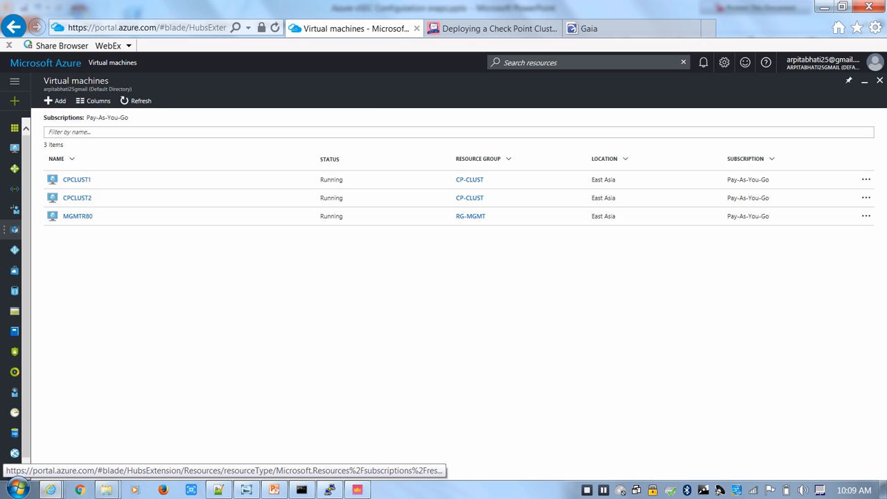
left_click(15, 230)
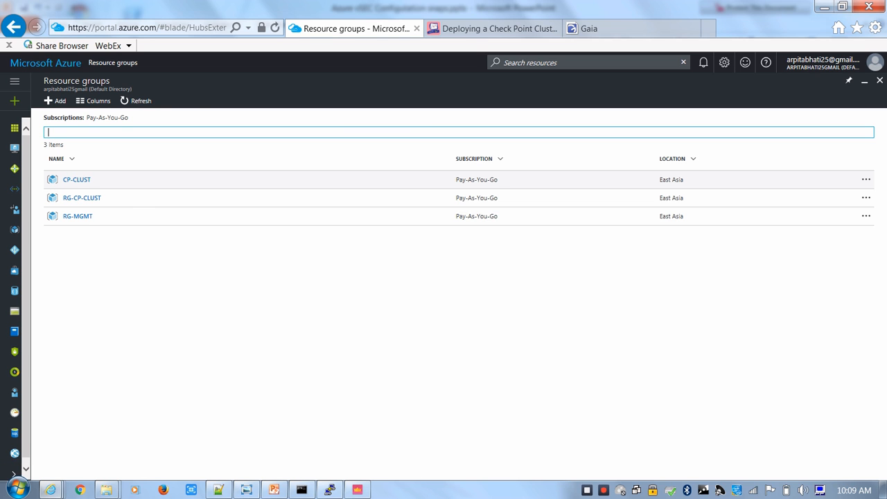
left_click(17, 489)
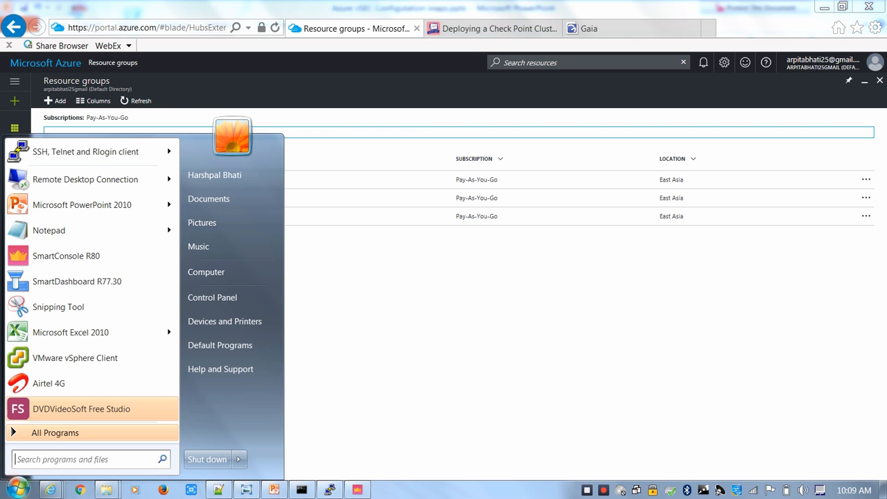
left_click(374, 298)
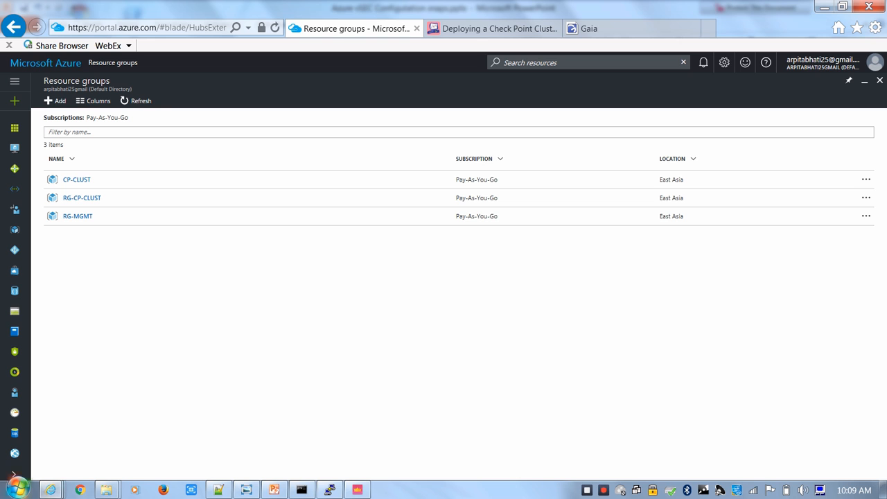
Find the Public IP addresses service in Azure and examine the entries for the cluster, its members and MGMTR80
left_click(14, 474)
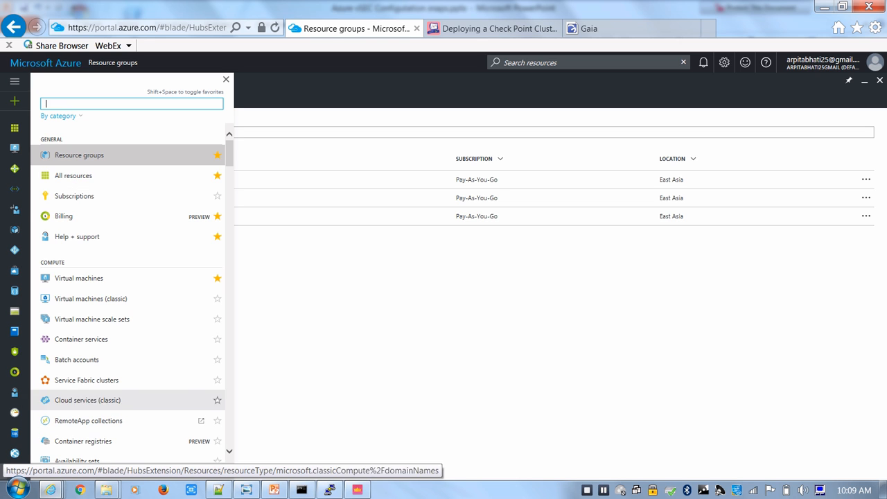
type("publi")
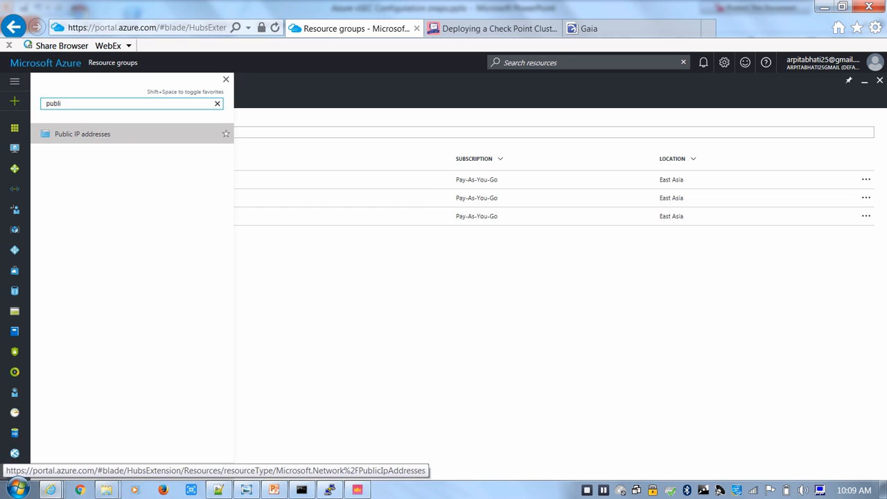
left_click(77, 134)
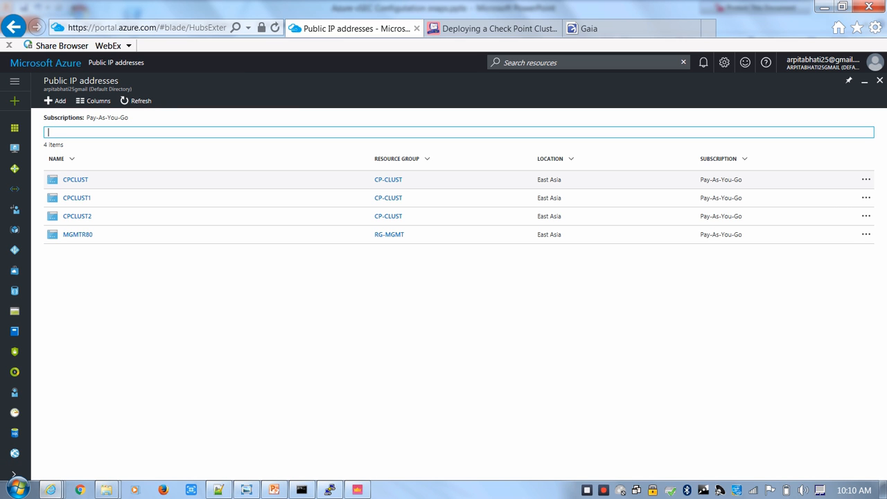
left_click_drag(95, 180, 62, 180)
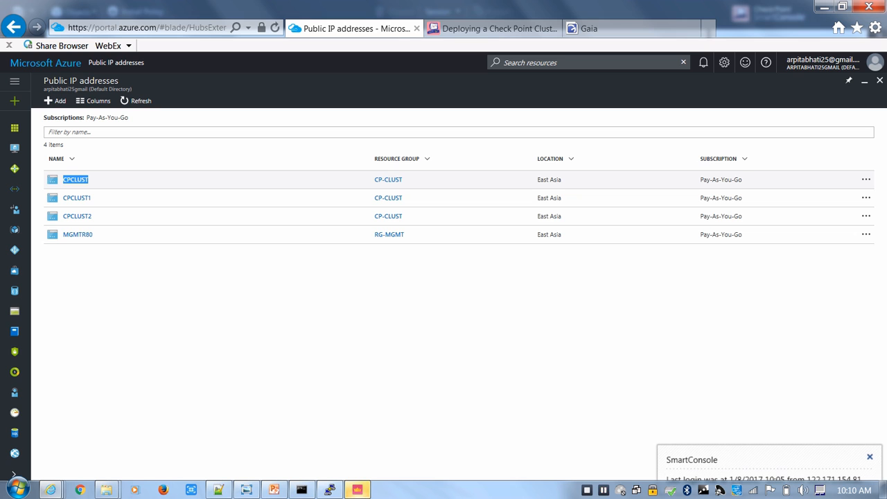
left_click_drag(90, 198, 62, 234)
left_click(93, 235)
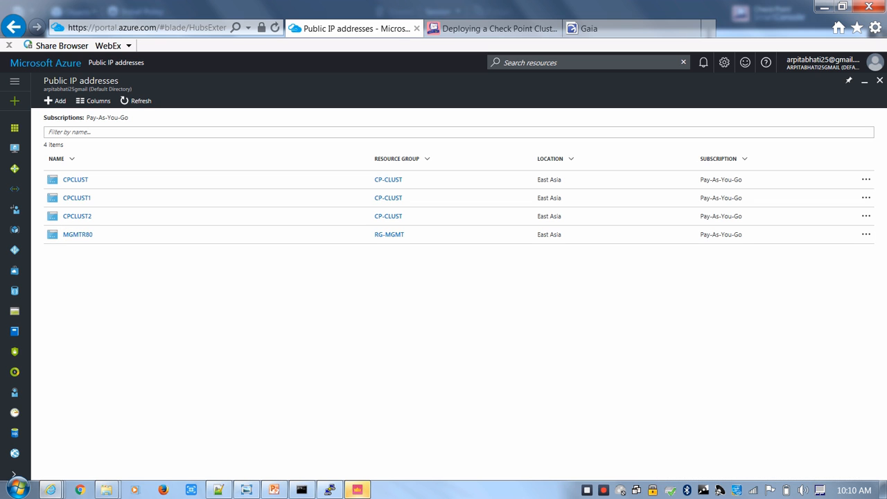
Switch to SmartConsole and start creating a new gateway cluster in Wizard mode
left_click(358, 490)
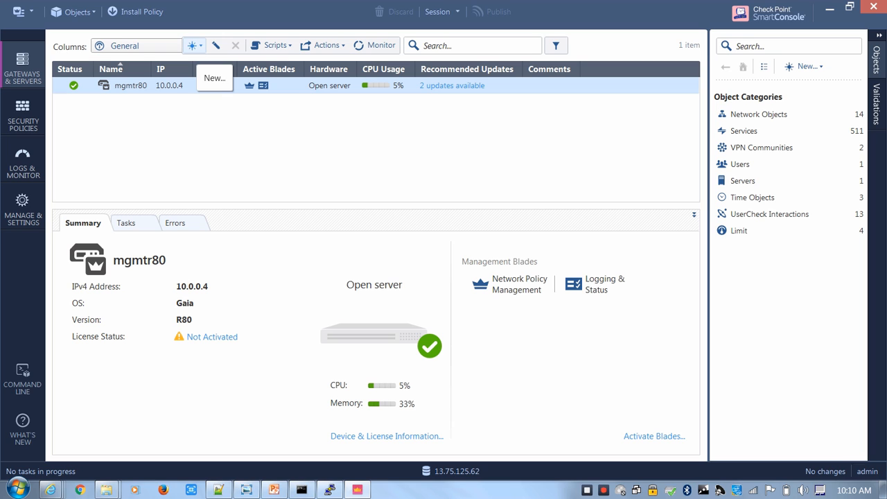
left_click(192, 46)
mouse_move(232, 81)
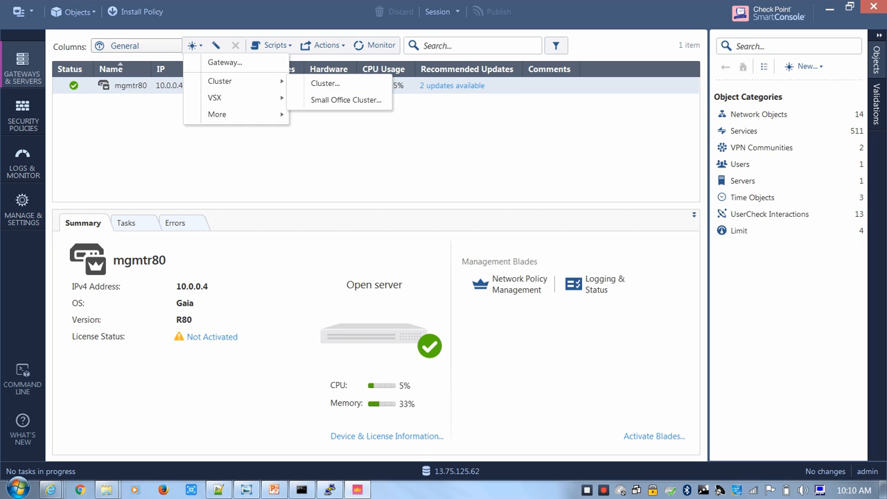
left_click(325, 83)
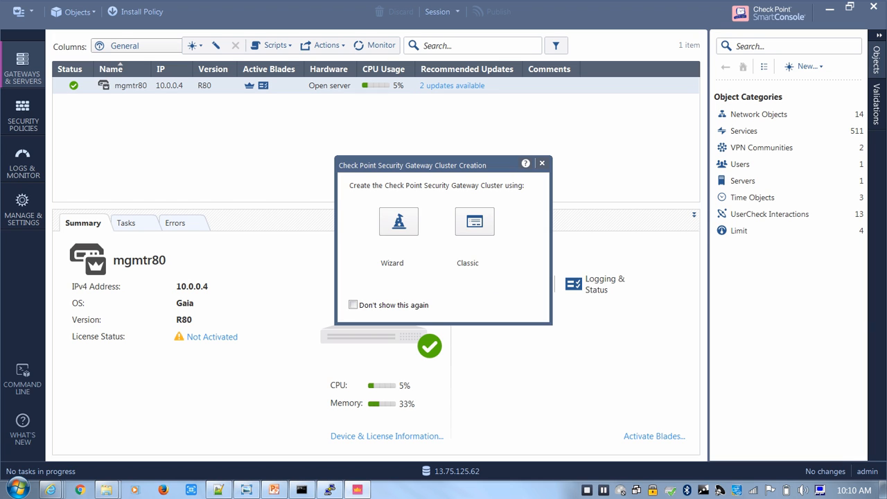
left_click(399, 221)
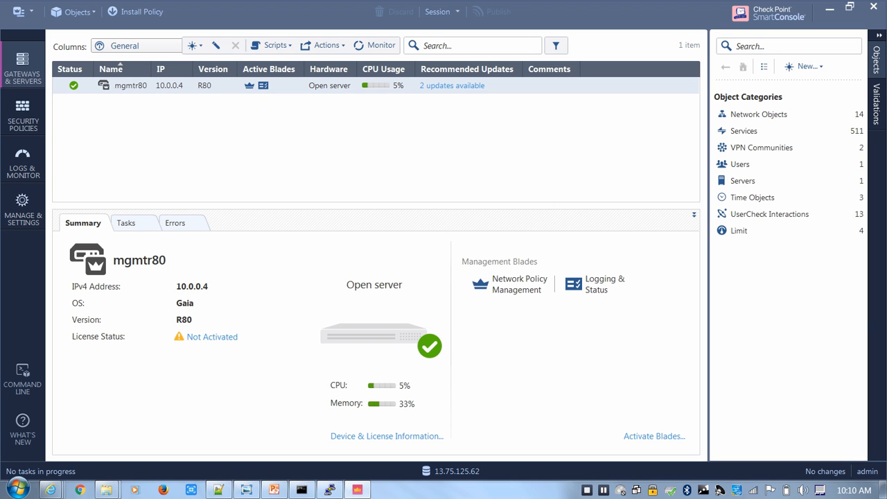
Copy CPCLUST's public IP address 40.83.122.132 from the Azure portal and return to the SmartConsole cluster wizard
mouse_move(50, 490)
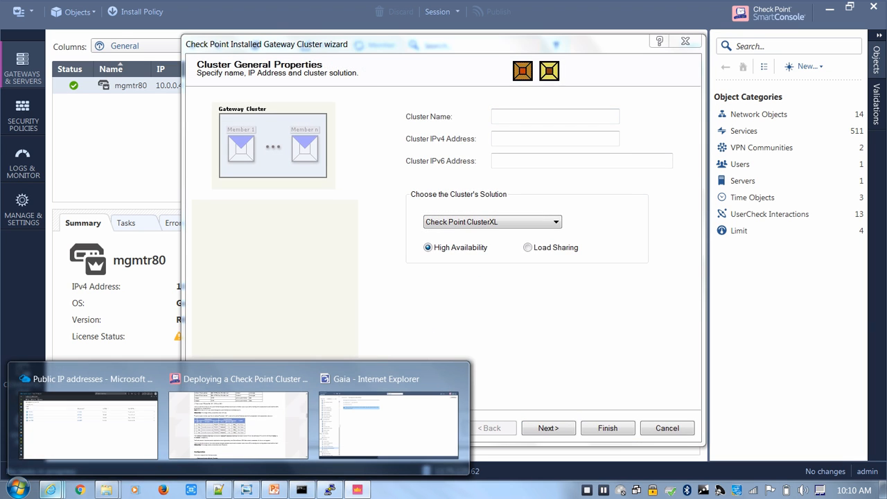
left_click(88, 420)
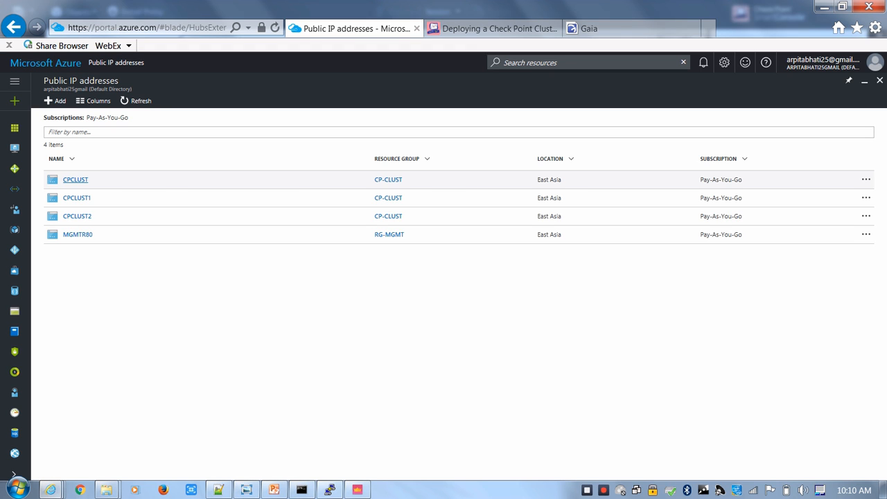
left_click(76, 180)
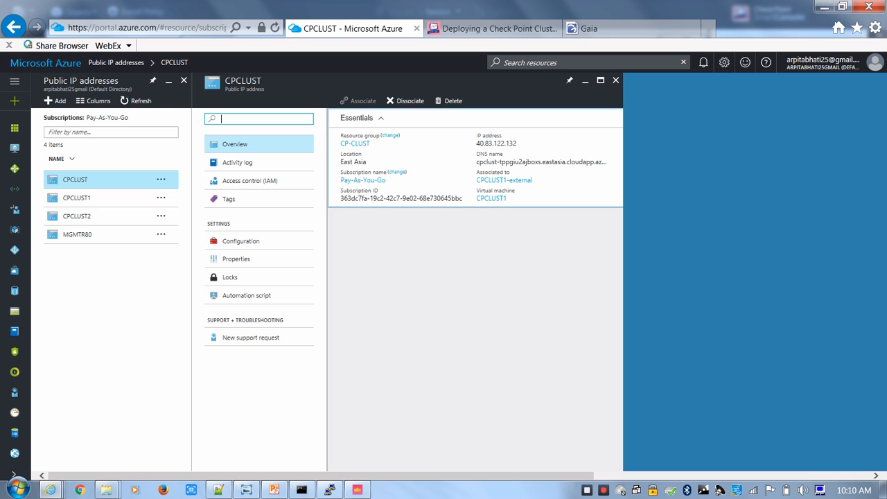
left_click_drag(518, 144, 477, 144)
key("ctrl+c")
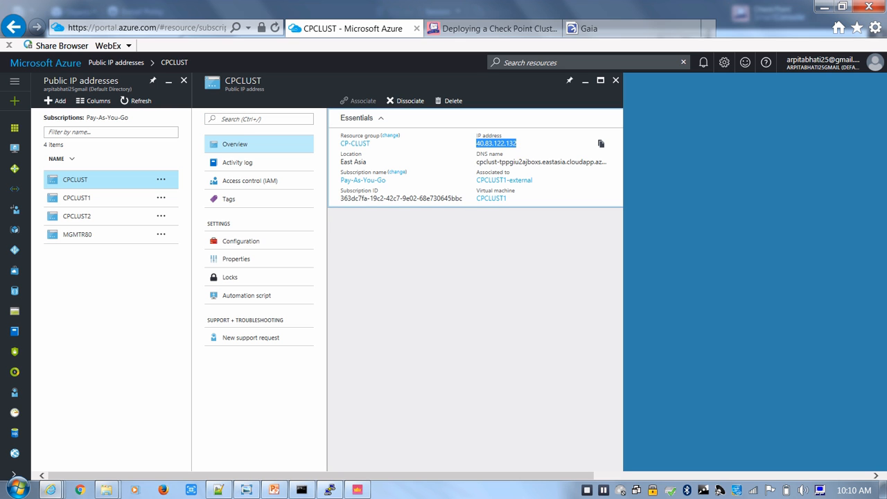
key("alt+Tab")
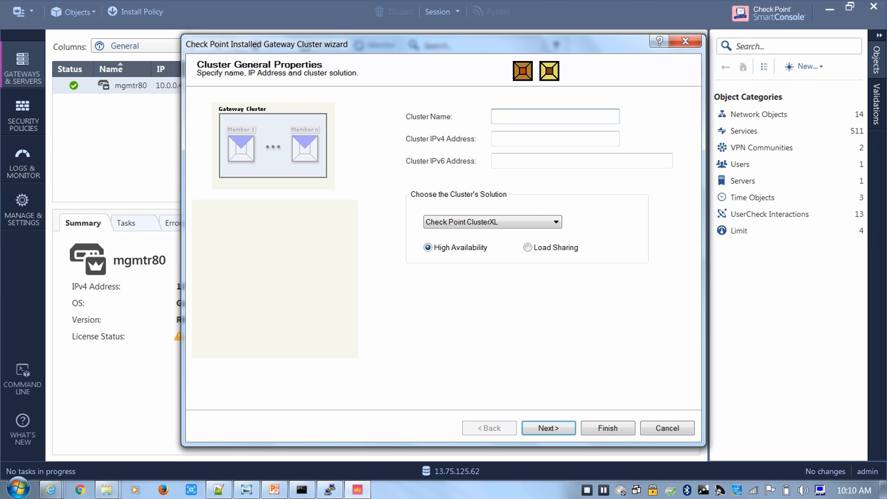
key("ctrl+v")
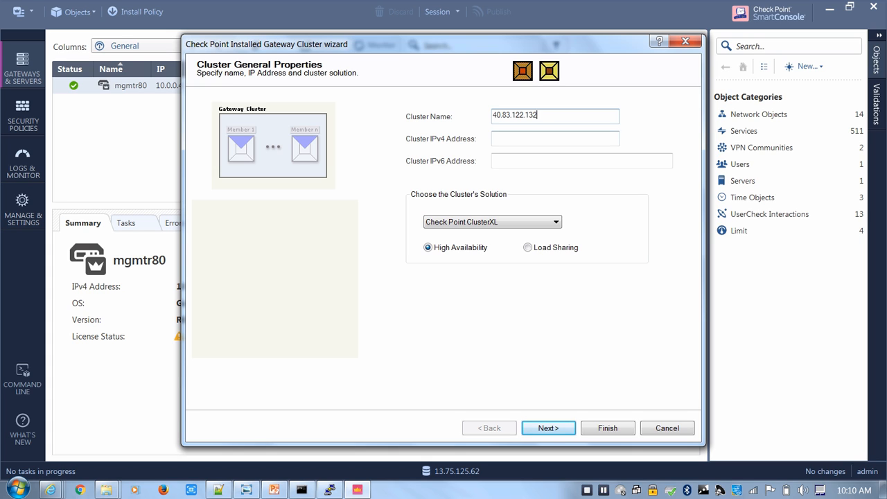
left_click(495, 138)
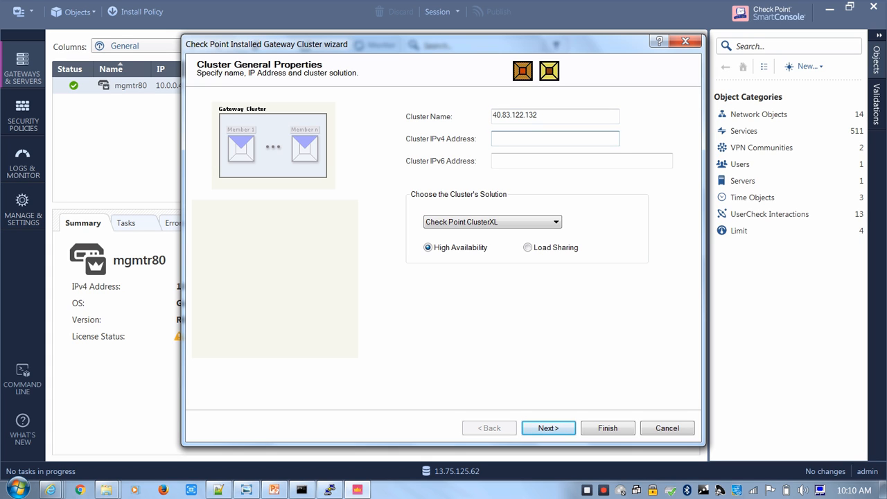
key("shift+Tab")
key("ctrl+x")
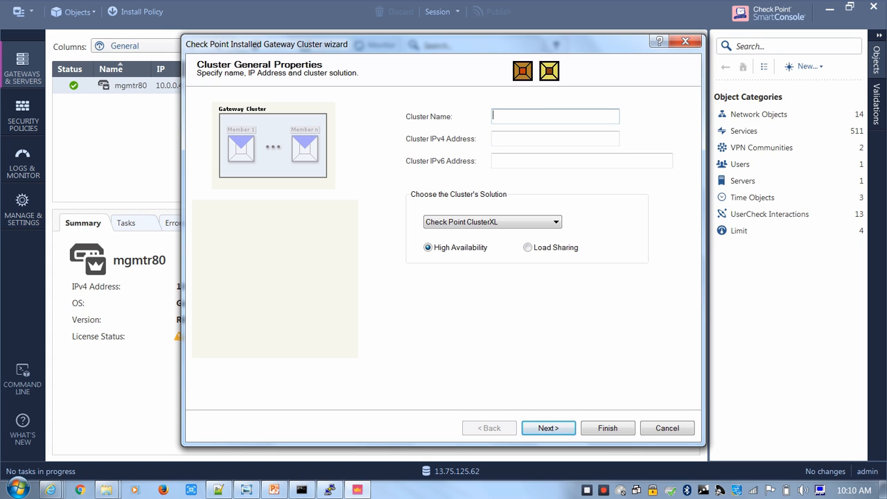
Name the cluster CPCLUST and set its IPv4 address to 40.83.122.132 in the cluster's general properties
key("Tab")
key("ctrl+v")
key("shift+Tab")
type("CPCLUST")
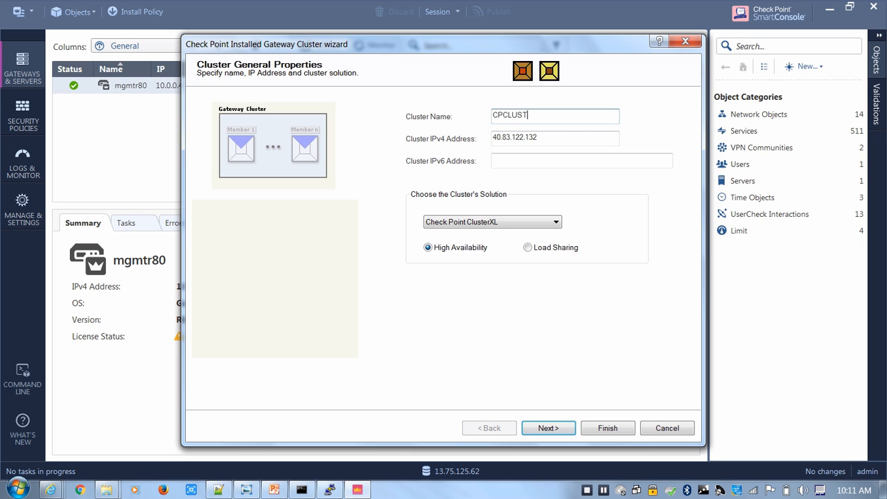
left_click(581, 161)
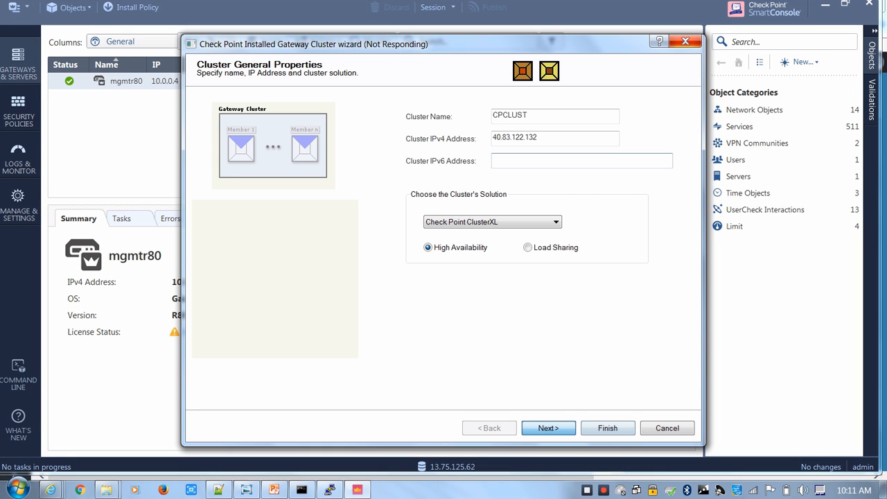
Add a new cluster member named CPCLUST1 with IPv4 address 10.0.0.5, consulting the vSEC topology diagram for the address
left_click(446, 258)
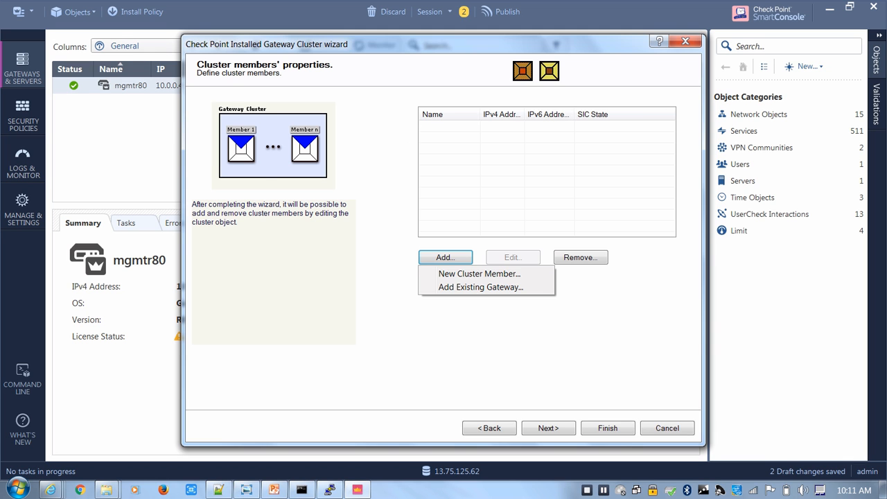
left_click(479, 274)
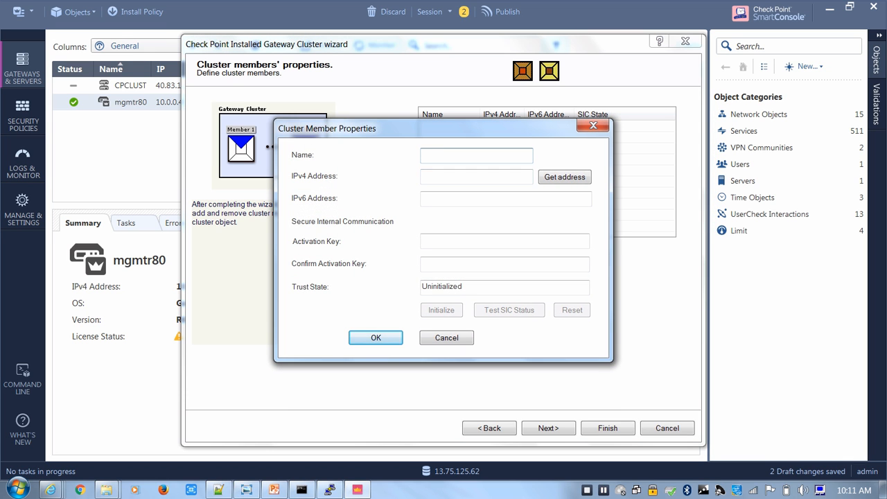
left_click_drag(430, 128, 259, 118)
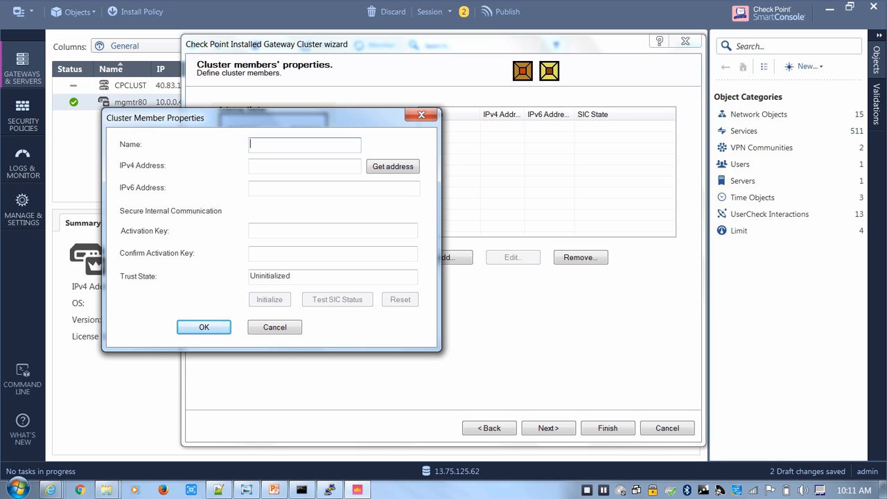
type("CPCLUST1")
left_click(305, 166)
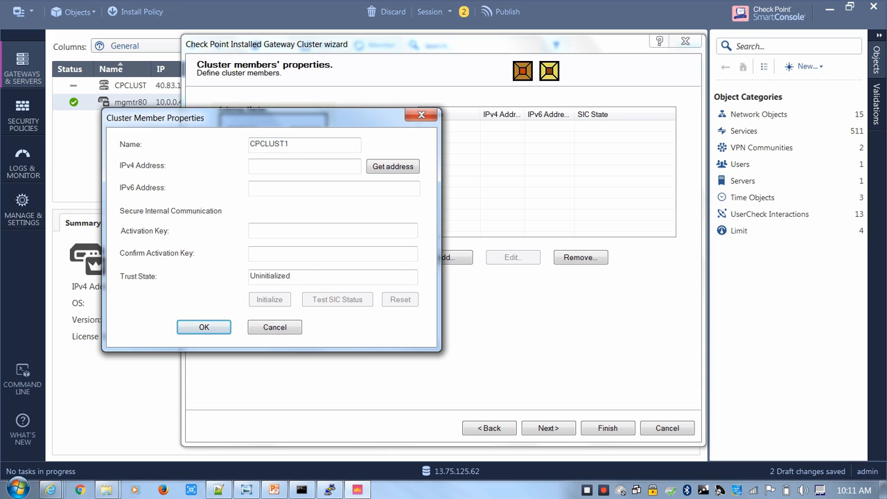
type("10.0")
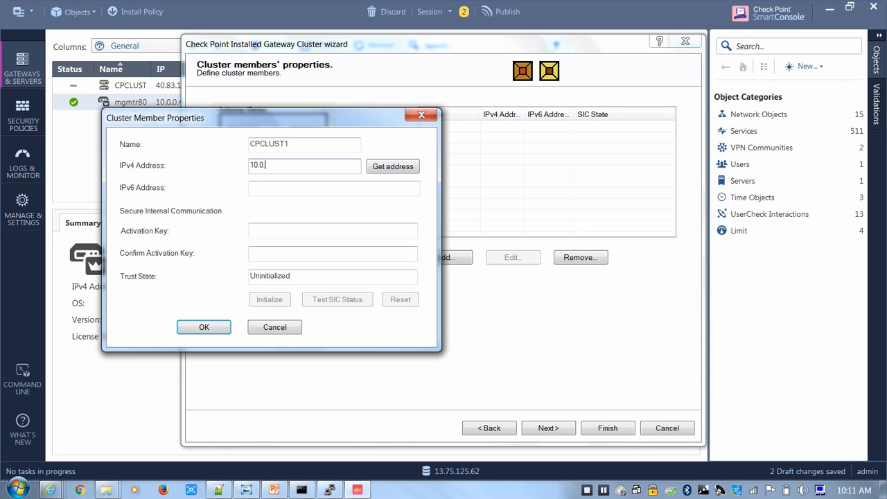
left_click(247, 489)
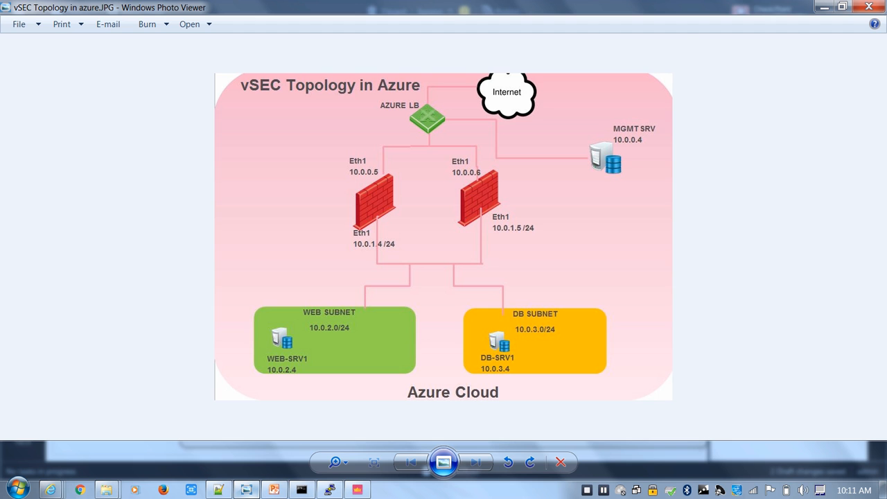
left_click(247, 490)
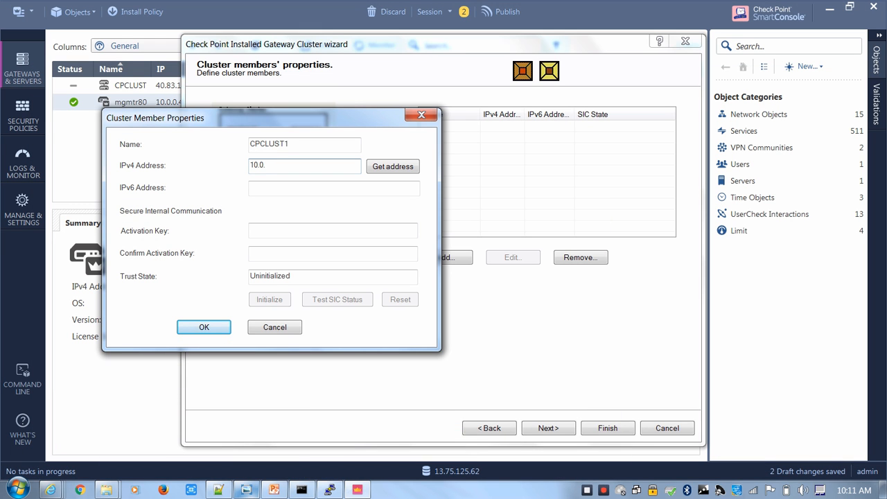
type("0.5")
Enter and confirm CPCLUST1's SIC activation key, initialize its trust, and save the member
left_click(333, 230)
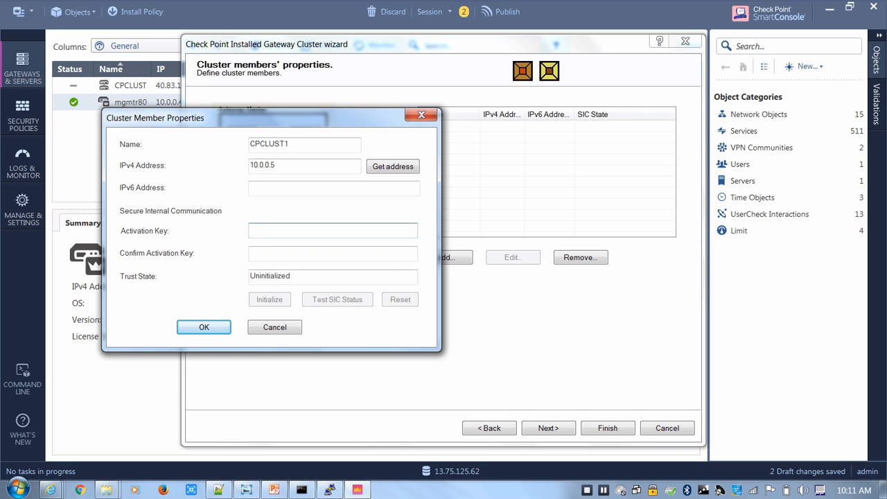
type("*******")
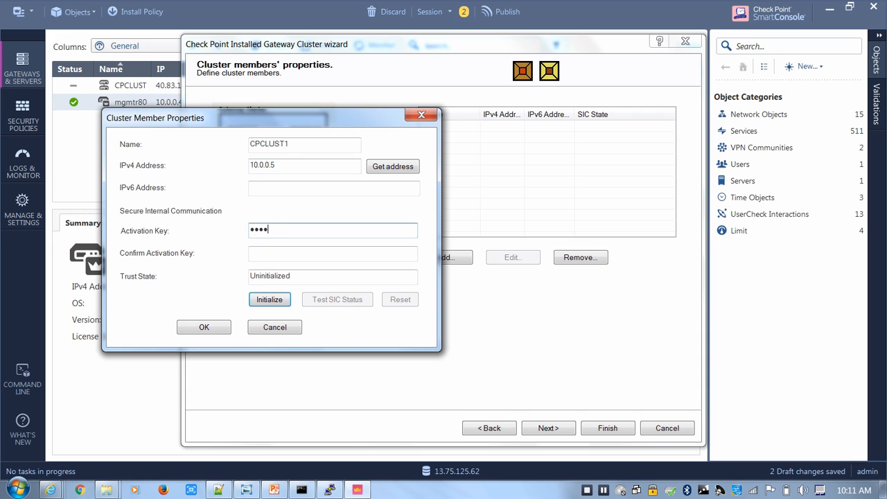
type("*")
key("Tab")
type("********")
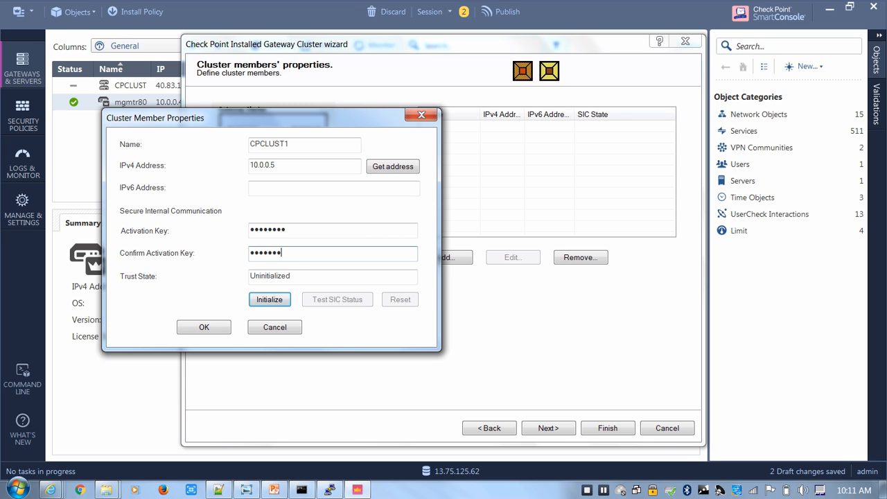
left_click(270, 299)
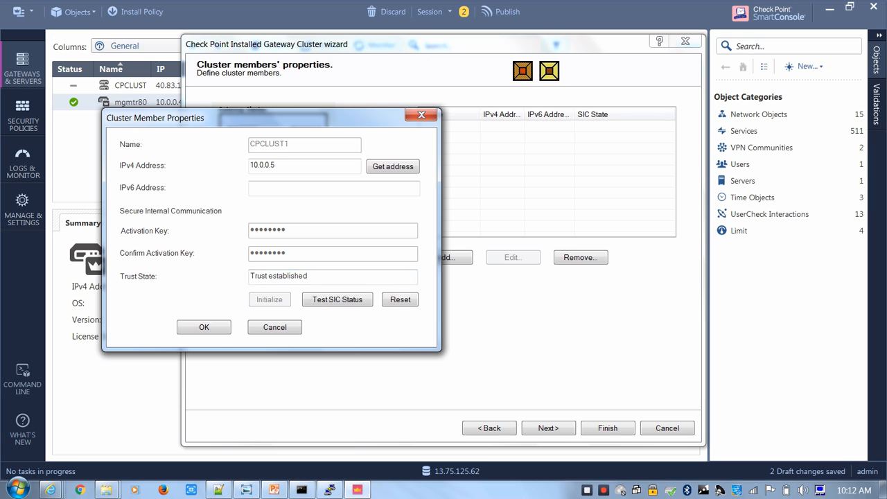
left_click(205, 327)
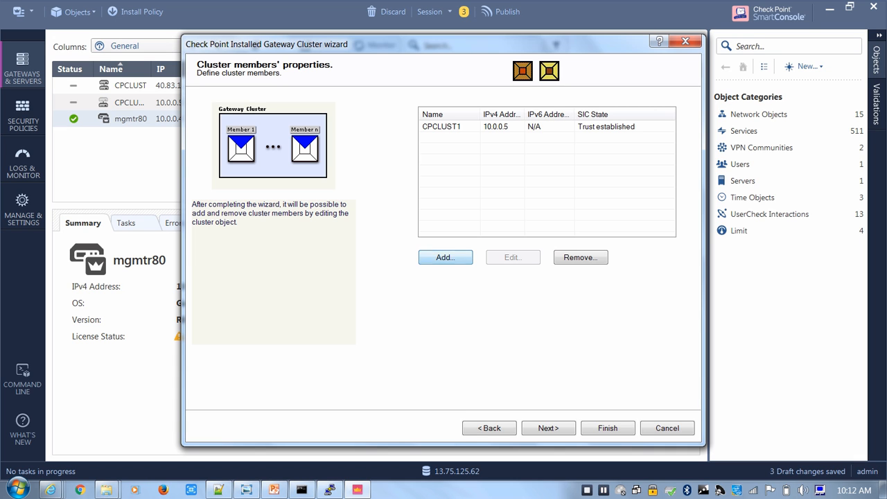
Add a second new cluster member named CPCLUST2 with IPv4 address 10.0.0.6
left_click(445, 257)
left_click(479, 274)
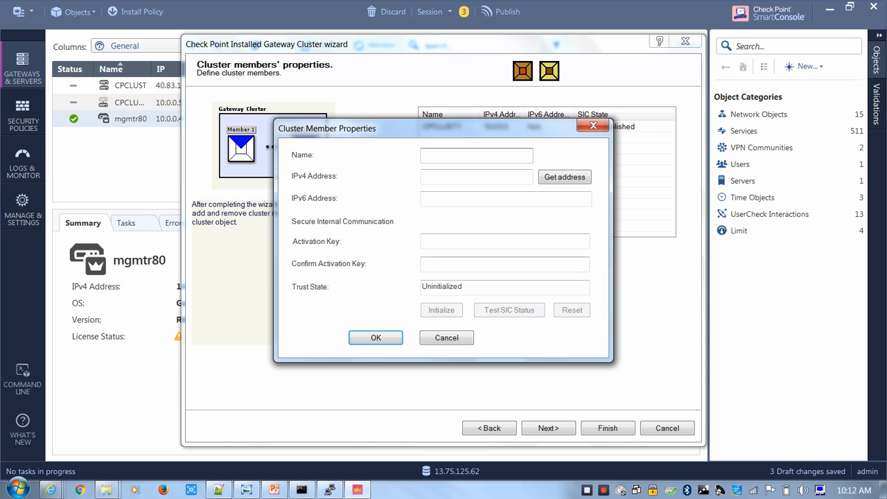
type("CP")
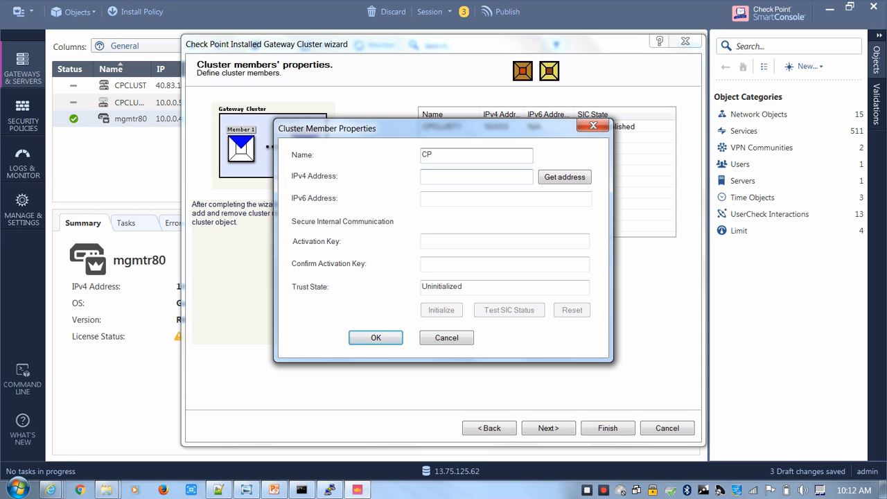
type("CLUST2")
left_click(476, 177)
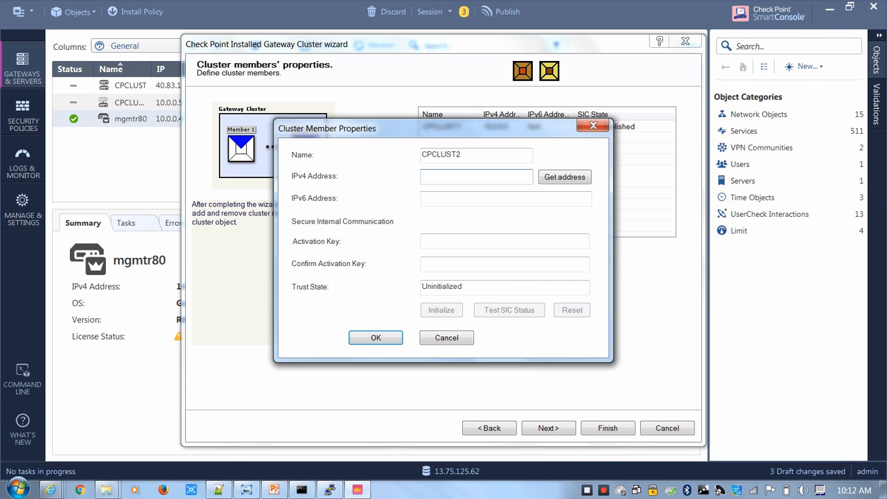
type("10.0.0.6")
Enter and confirm CPCLUST2's SIC activation key, initialize its trust, and save the member
key("Tab")
key("Tab")
type("v")
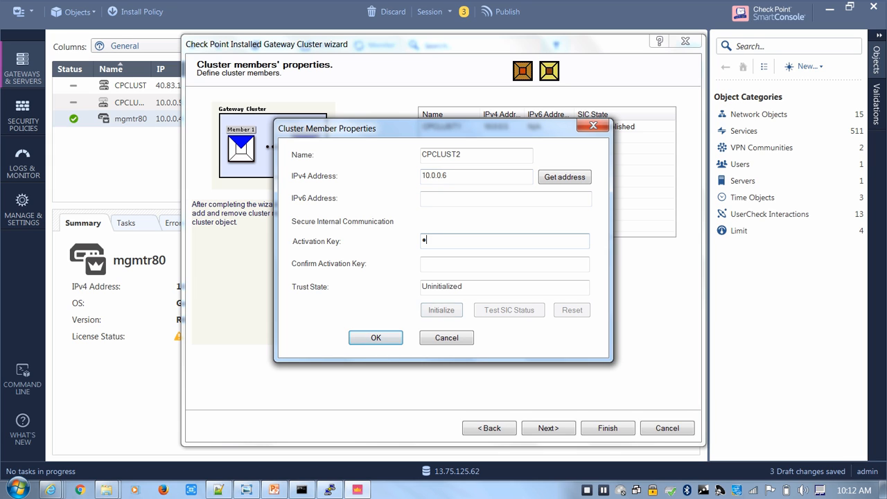
type("•••••••")
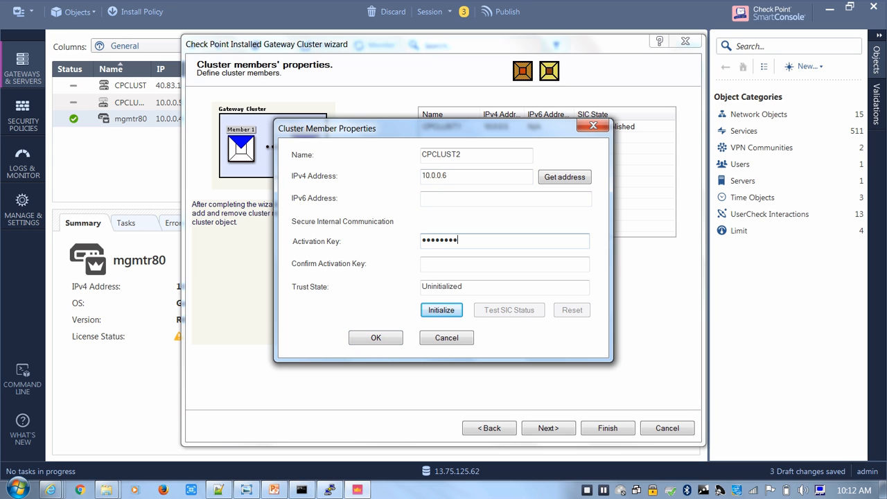
key("Tab")
type("•••••")
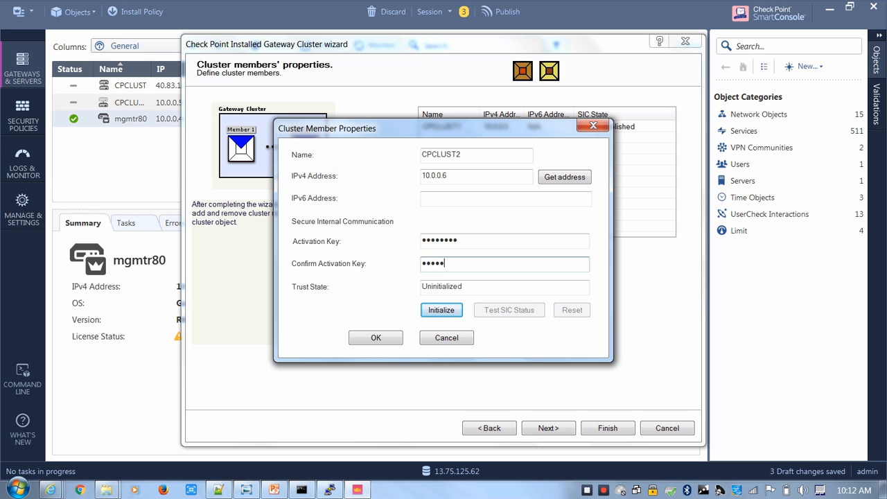
type("•")
key("Return")
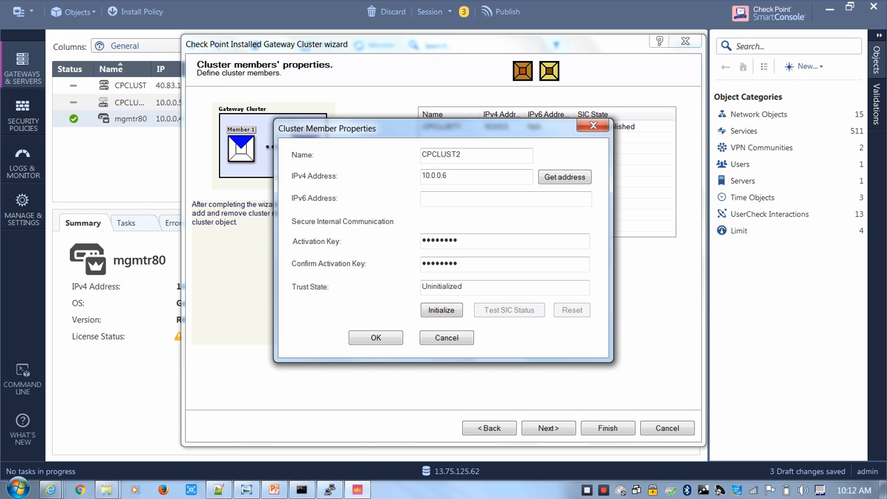
key("Return")
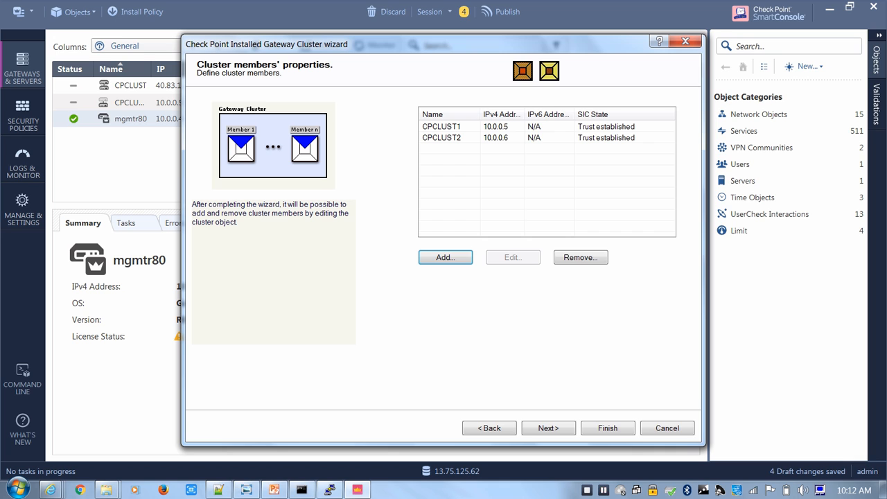
Proceed to the cluster topology and assign the 10.0.1.0 network to primary Cluster Synchronization
left_click(549, 428)
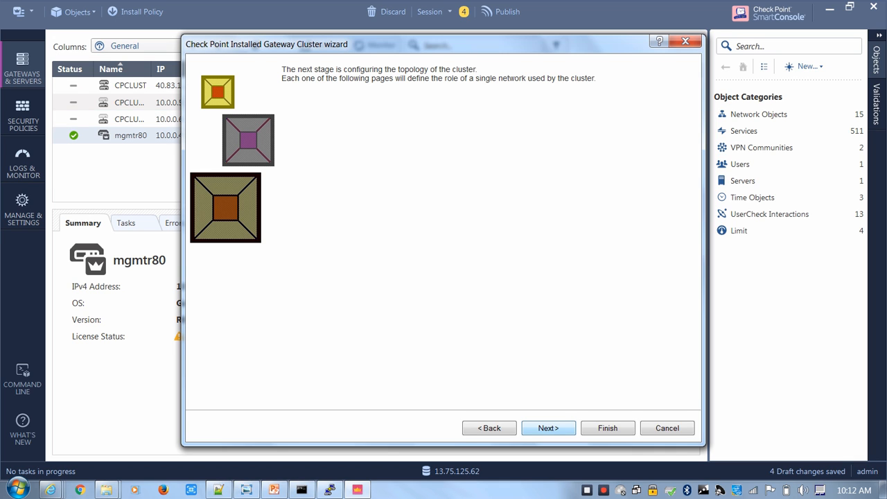
left_click(548, 428)
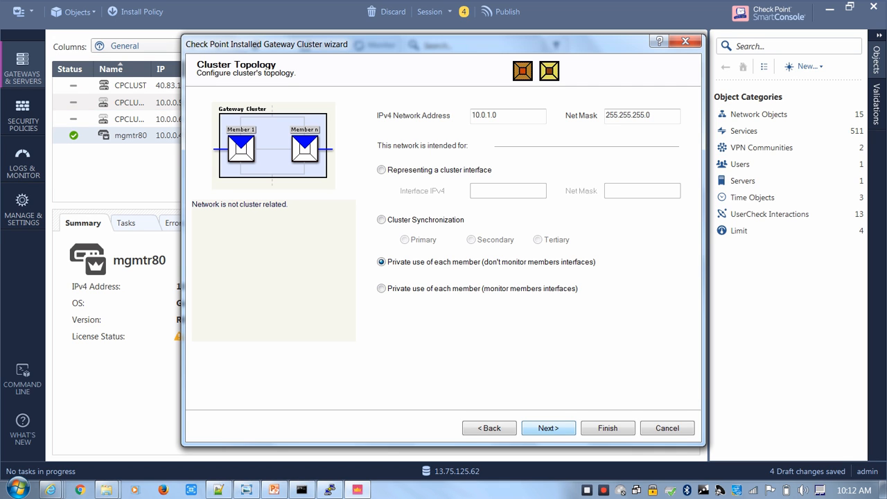
left_click(382, 220)
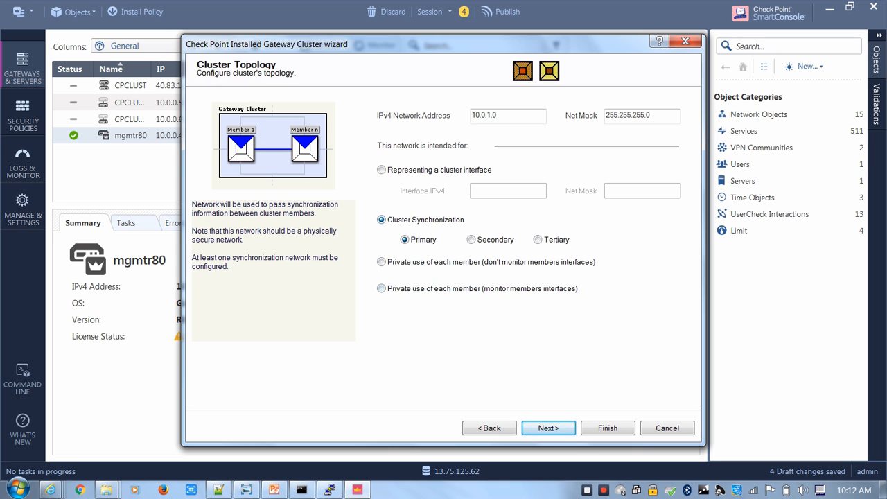
left_click(549, 428)
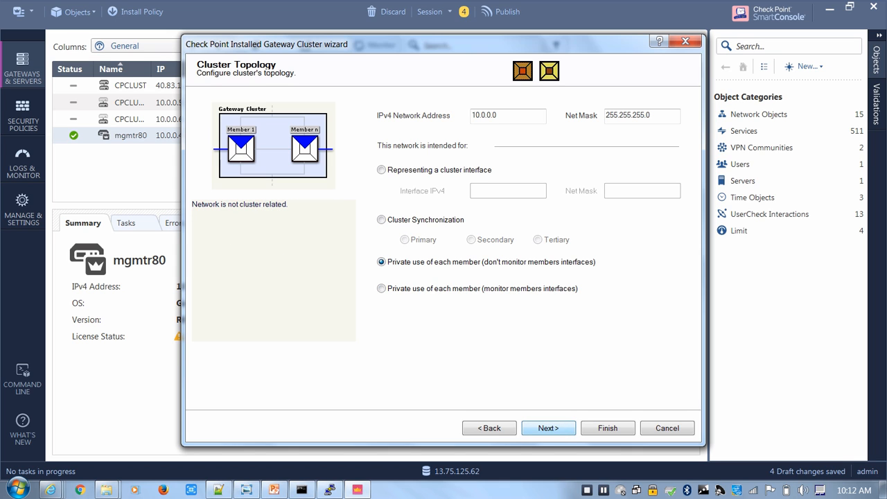
Assign the 10.0.0.0 network to secondary Cluster Synchronization and finish the cluster wizard
left_click(382, 219)
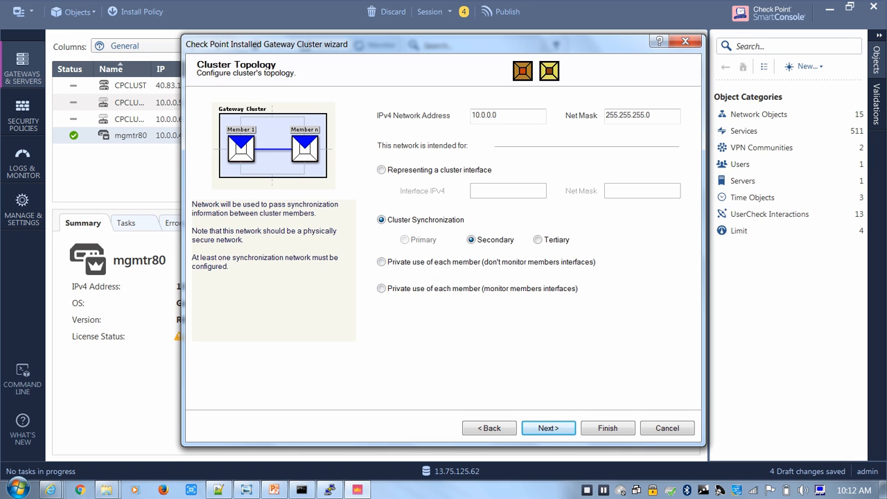
left_click(548, 428)
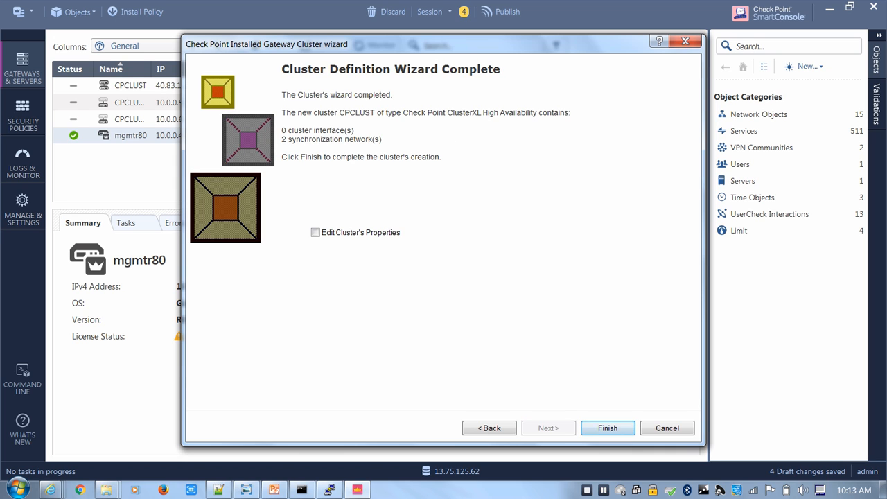
left_click(607, 429)
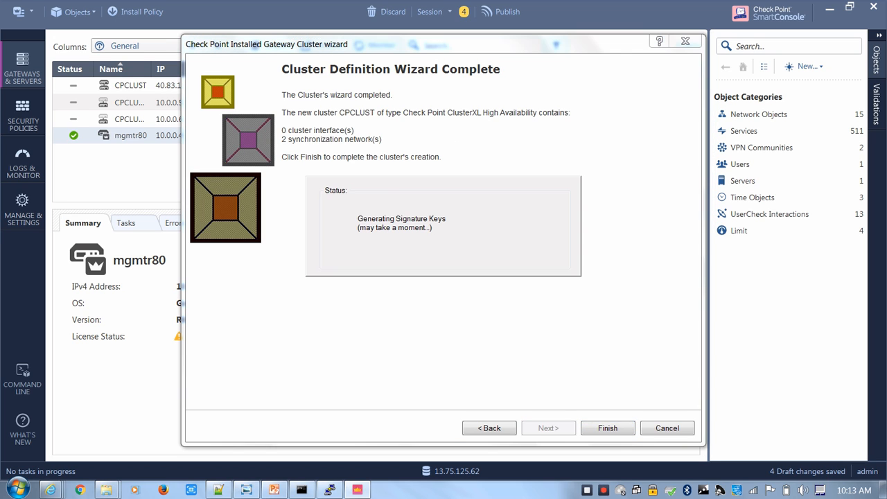
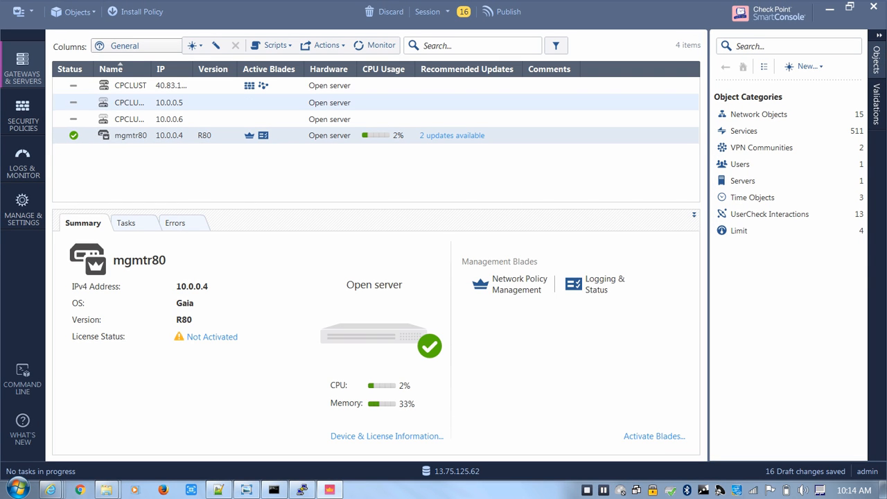
Open the CPCLUST cluster properties and review cluster member CPCLUST1's general, NAT and VPN settings
left_click(131, 103)
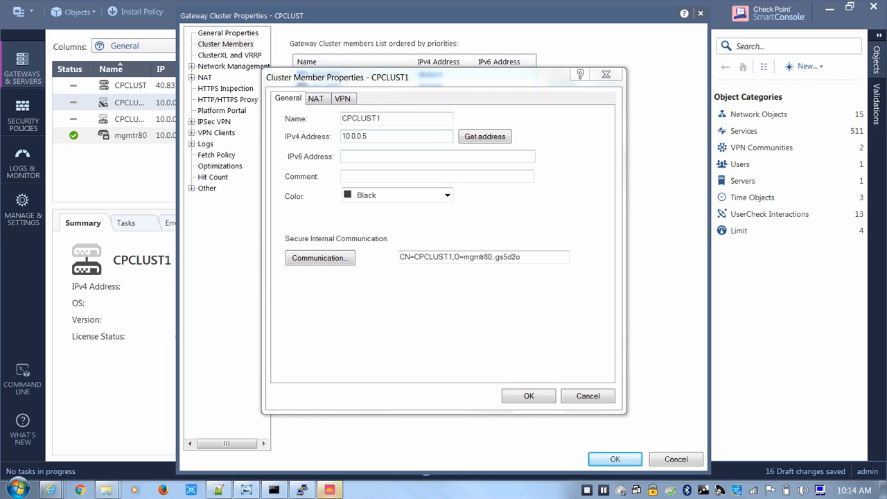
left_click(316, 98)
left_click(343, 99)
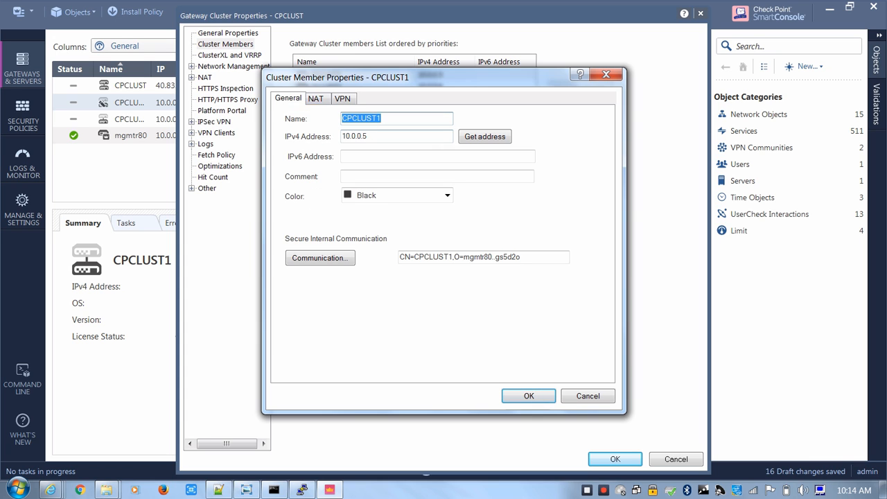
left_click(588, 396)
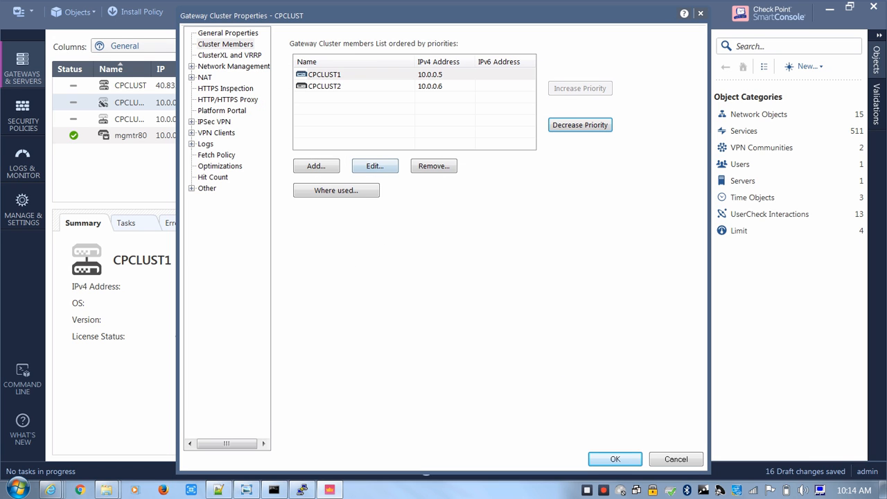
Review the topology and anti-spoofing settings of the cluster's eth0 network
left_click(234, 67)
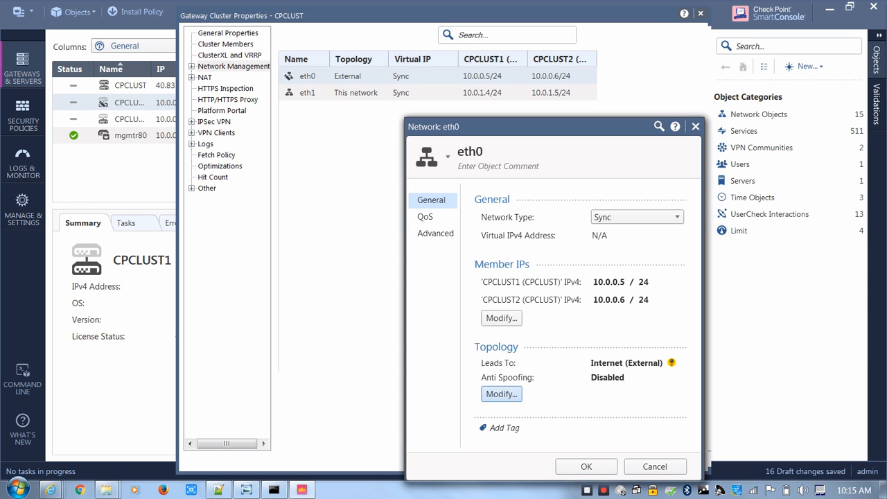
left_click(501, 394)
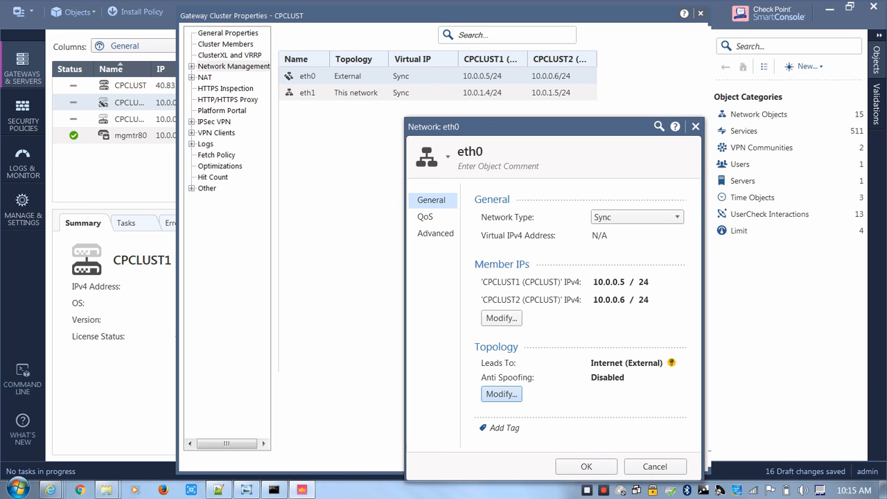
left_click(731, 454)
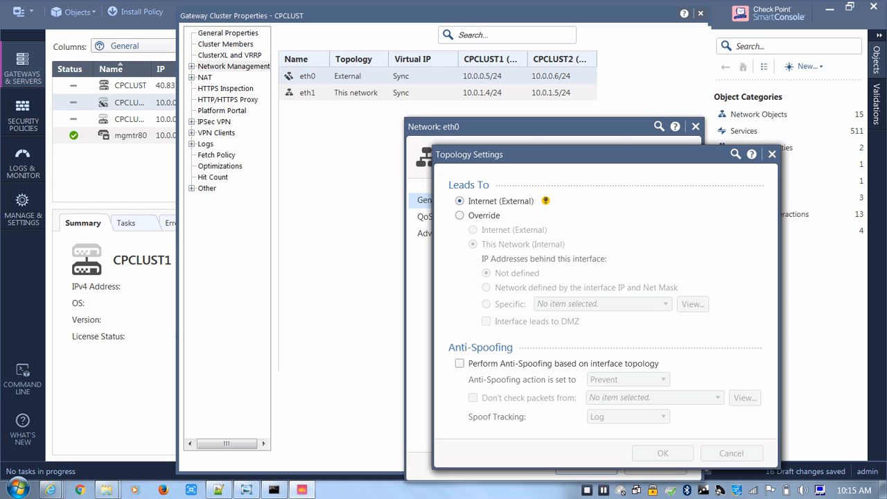
left_click(656, 467)
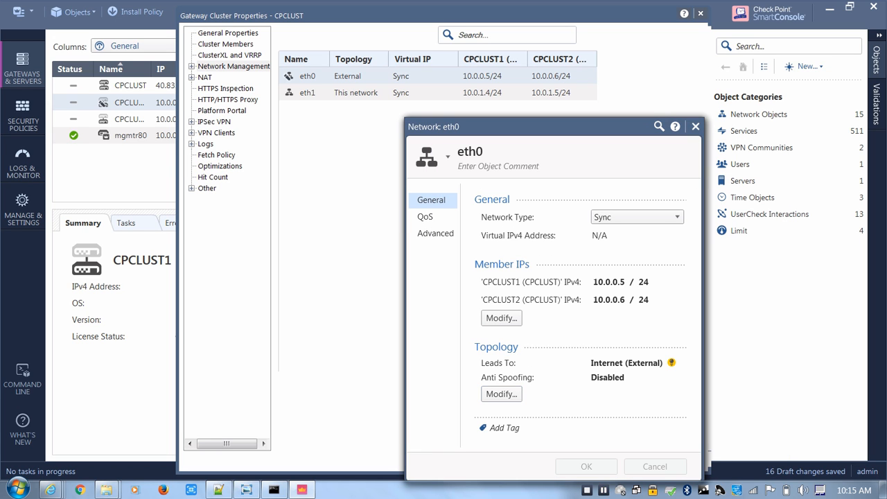
Check the eth1 network's settings and save the CPCLUST cluster properties
left_click(357, 93)
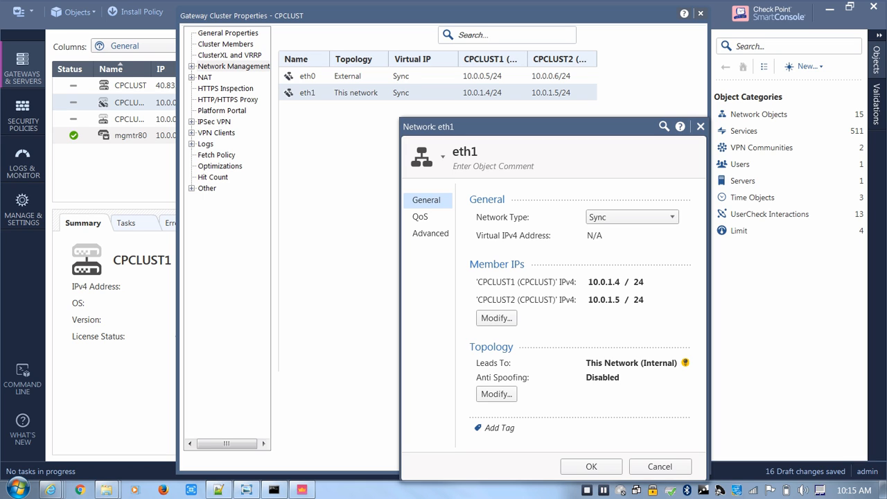
left_click(592, 466)
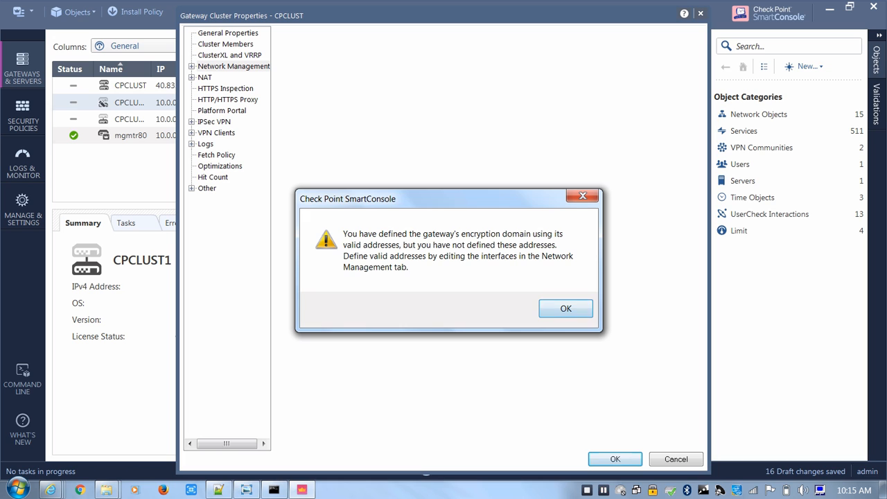
left_click(566, 308)
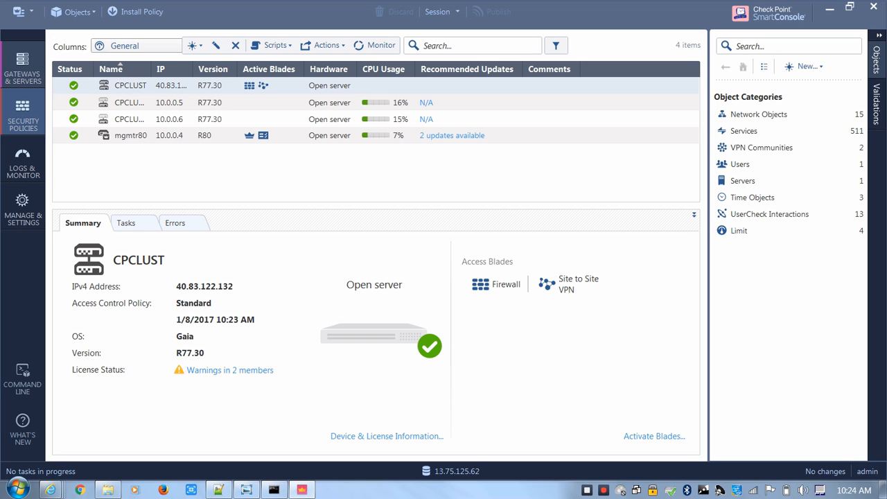
Rename the Cleanup rule in the Standard Access Control policy as ANY ANY
left_click(23, 116)
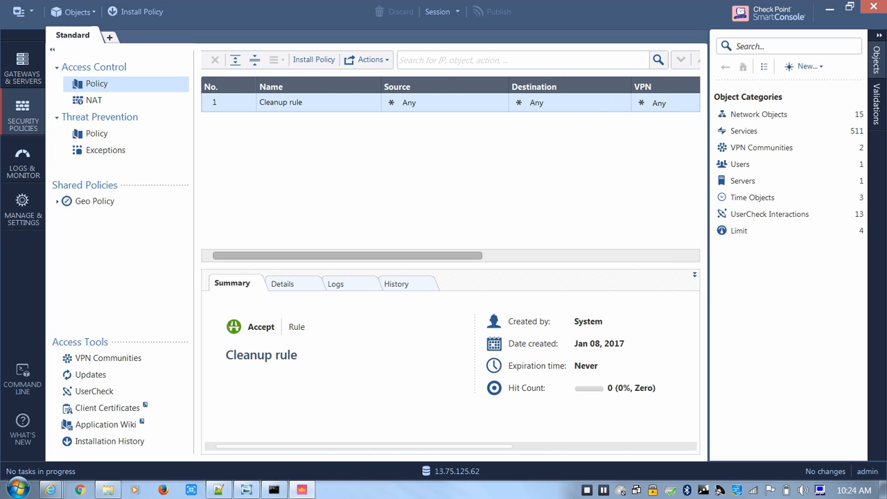
left_click(305, 103)
double_click(305, 103)
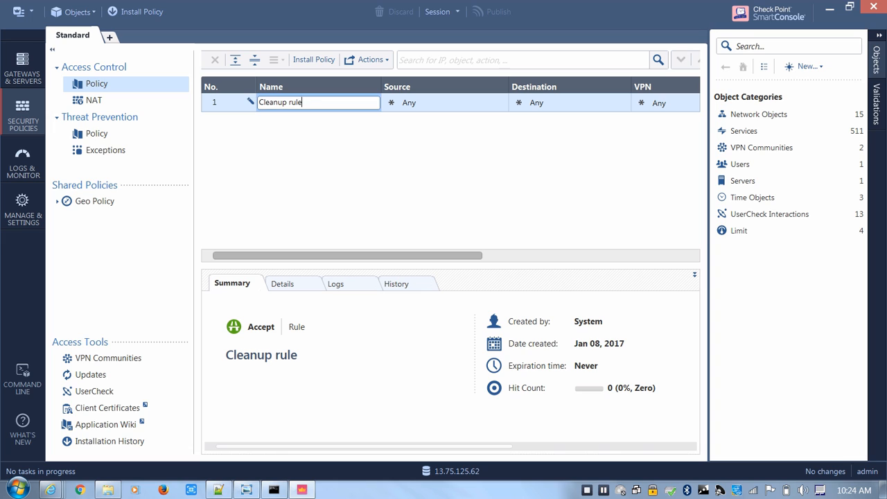
key("ctrl+a")
type("ANY ANY")
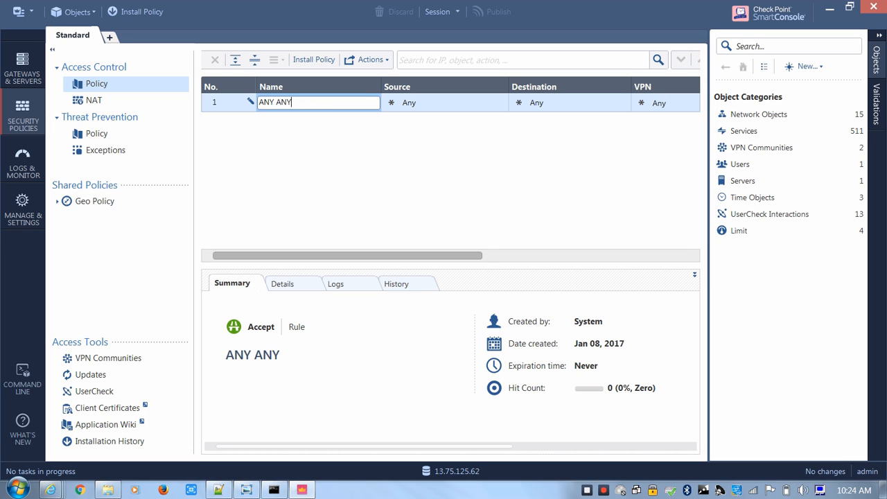
mouse_move(348, 256)
left_mouse_down()
mouse_move(554, 256)
mouse_move(348, 256)
left_mouse_up()
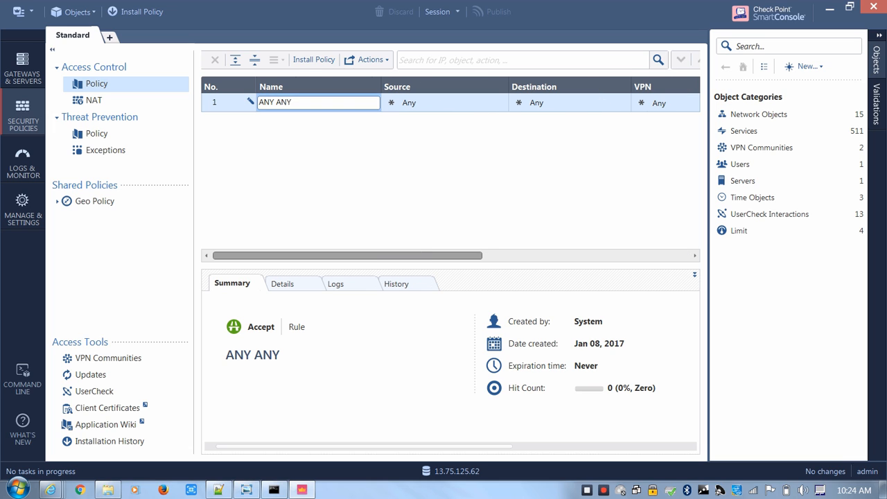
key("Return")
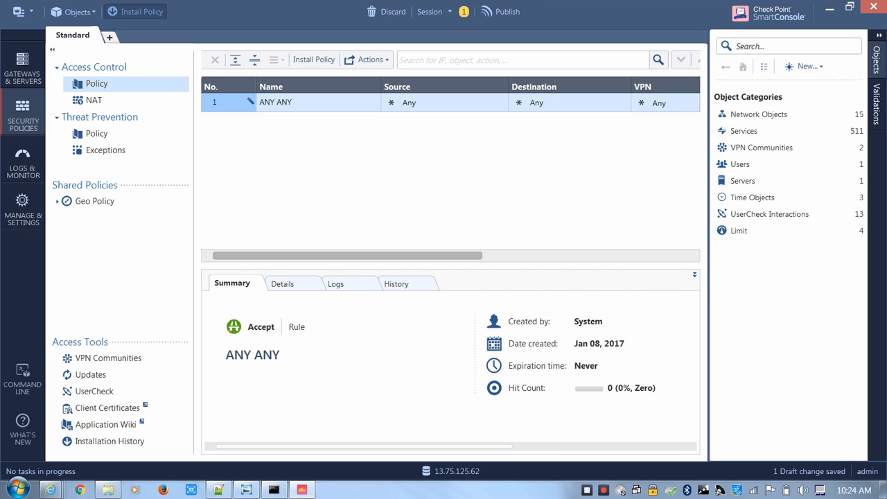
Publish the session changes and install the Standard policy on CPCLUST with Access Control and Threat Prevention included
left_click(135, 11)
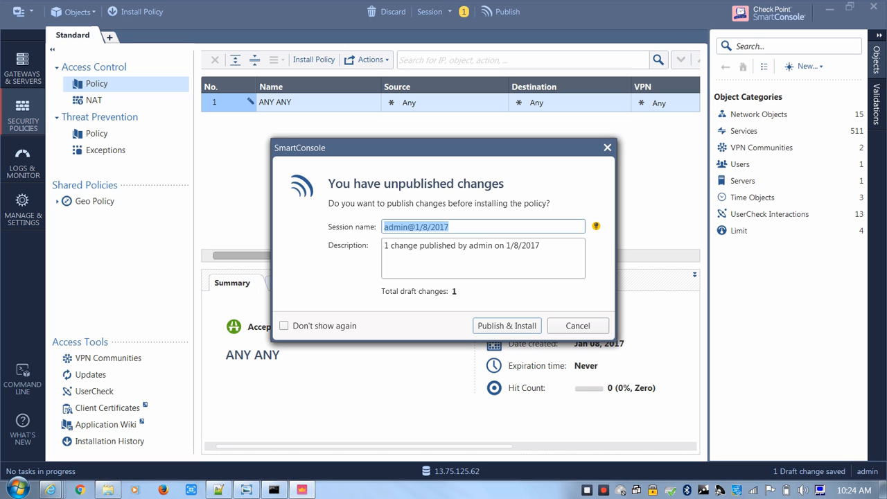
left_click(507, 325)
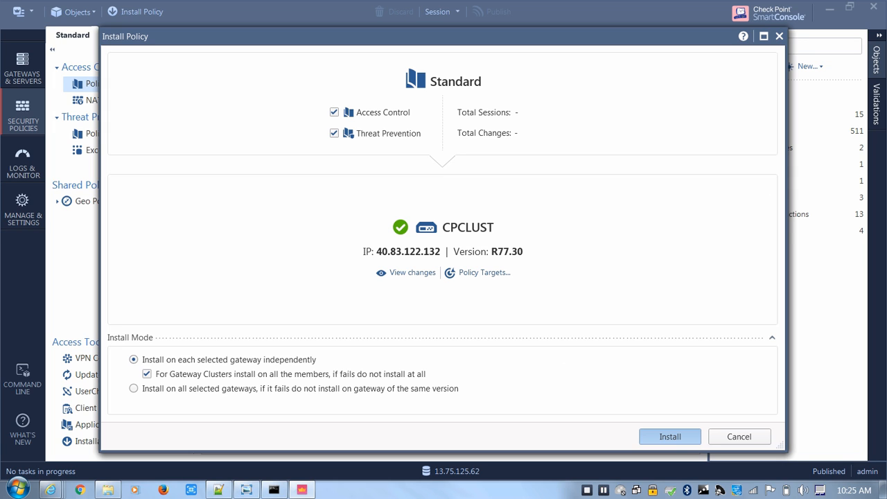
left_click(670, 437)
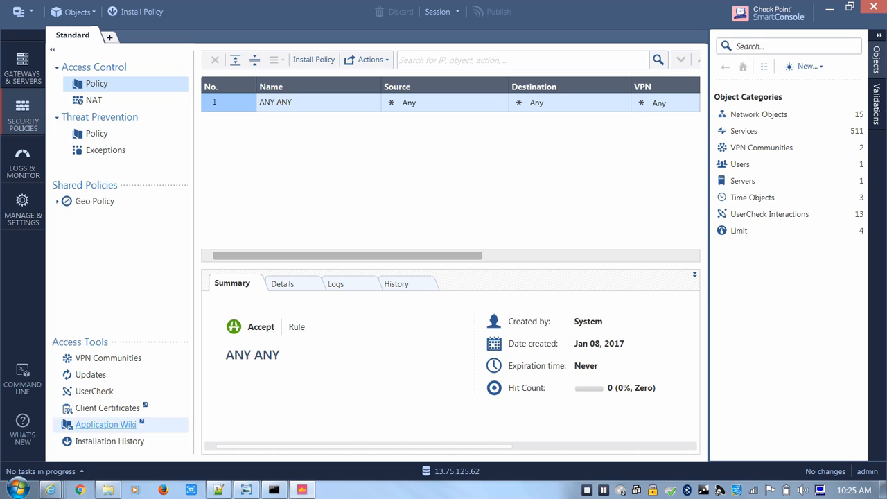
Open a PuTTY SSH session to CPCLUST1 at 40.83.122.132, copying the address from the Notepad++ notes
left_click(17, 489)
left_click(83, 151)
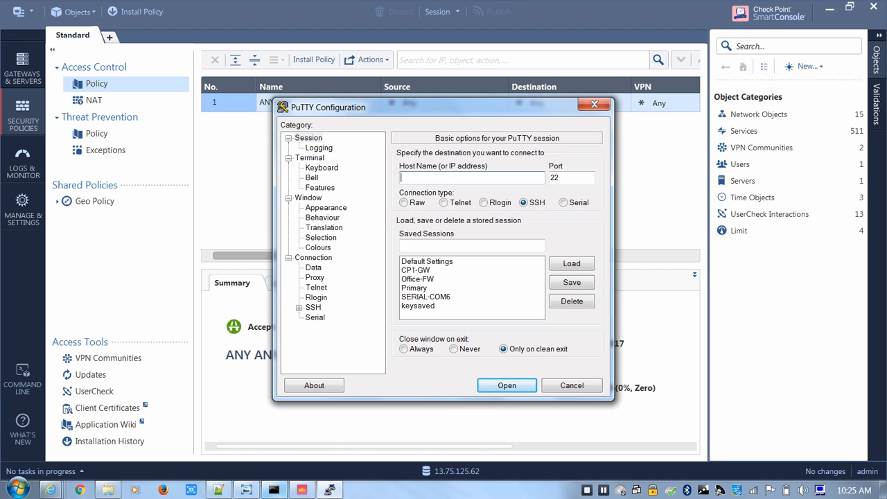
left_click(219, 489)
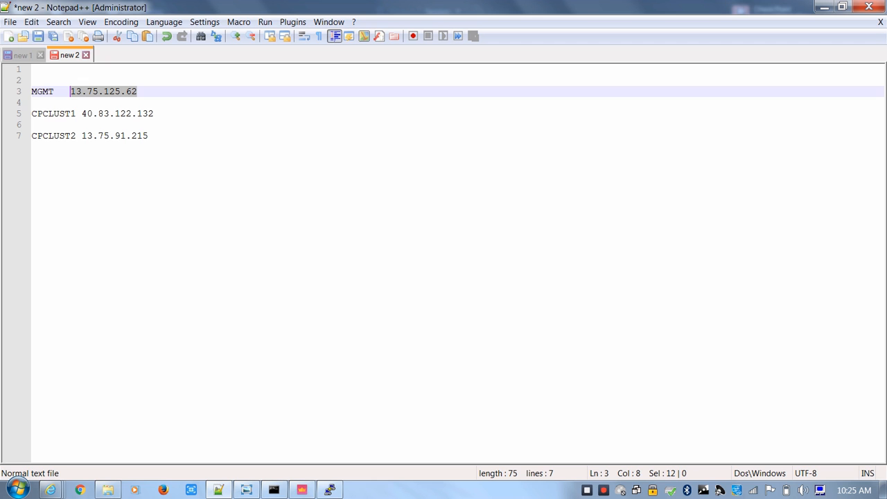
left_click_drag(154, 114, 81, 114)
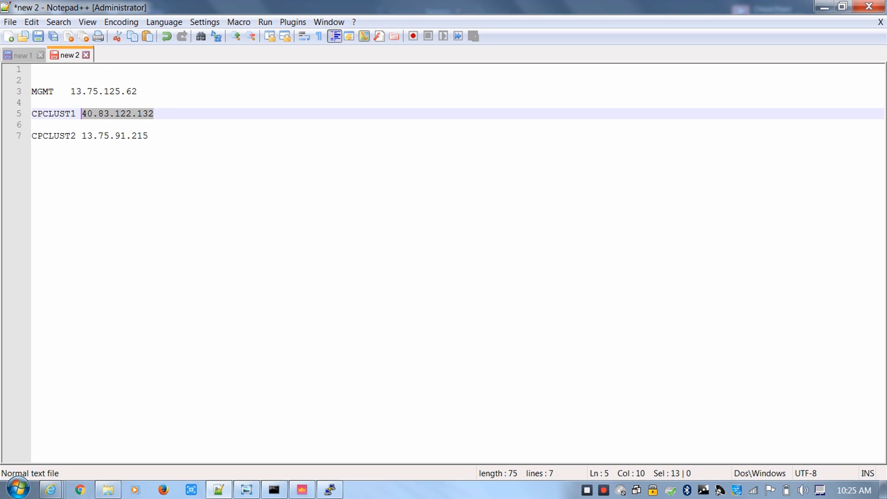
key("ctrl+c")
left_click(330, 490)
key("ctrl+v")
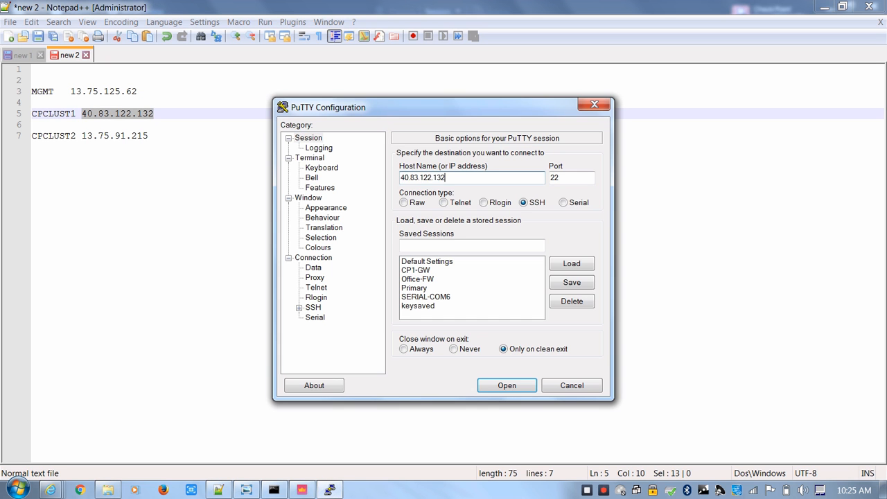
key("Return")
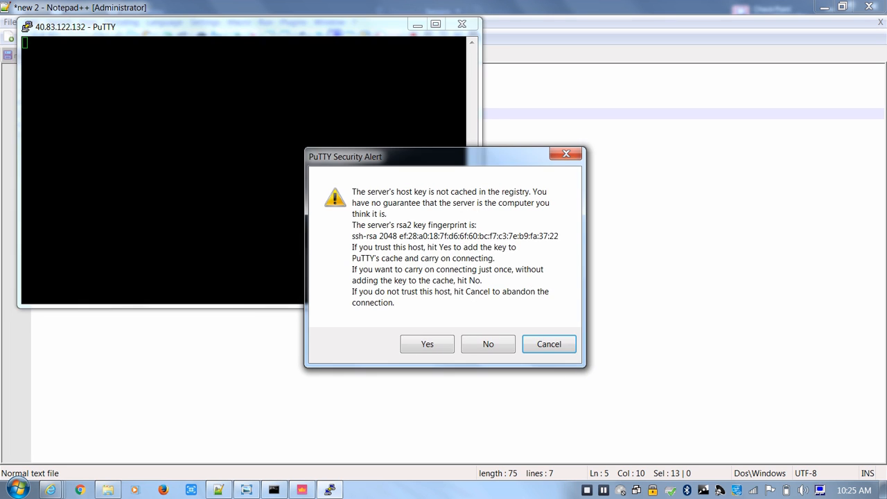
Accept CPCLUST1's host key and log in as admin with the account password
key("Return")
type("admin")
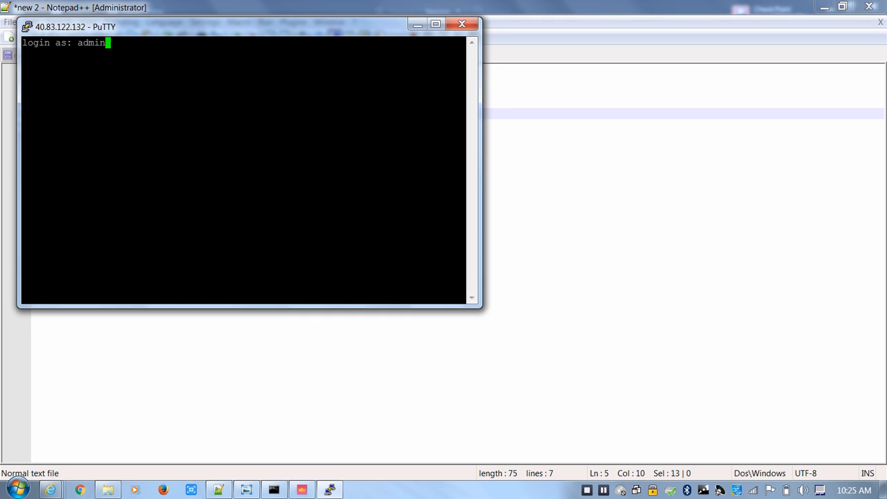
key("Return")
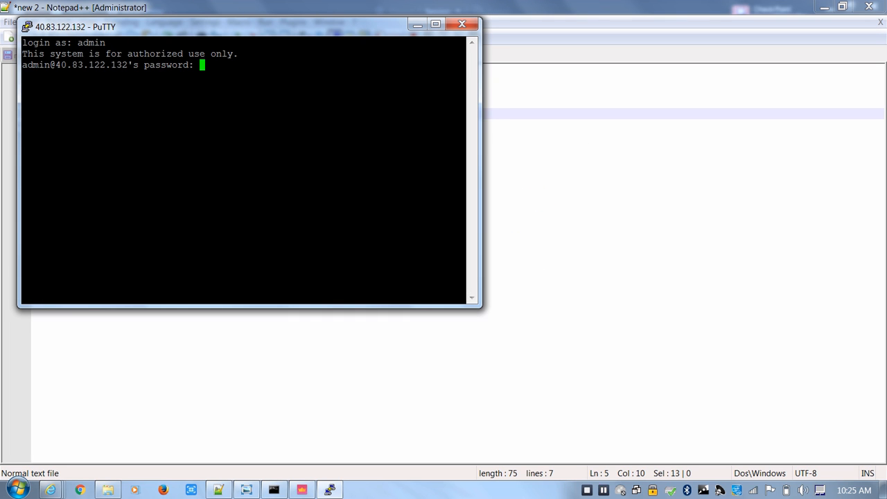
key("Return")
key("Return")
key("Return")
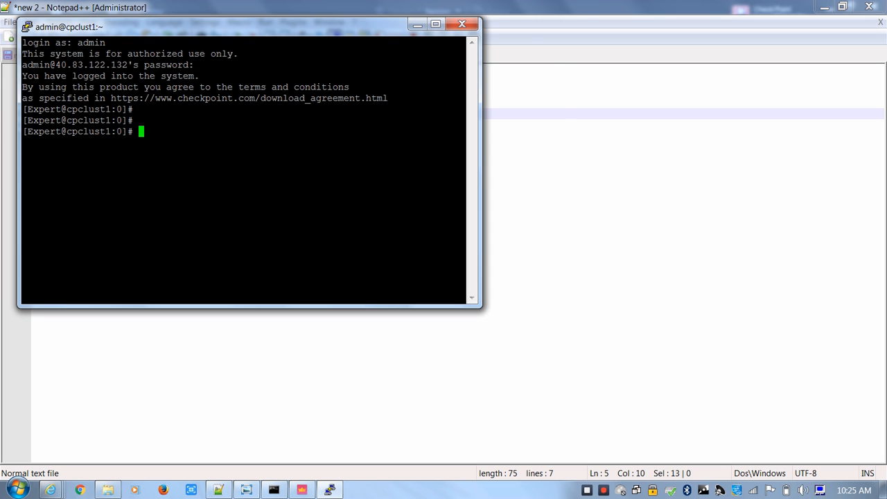
Check the cluster member states from CPCLUST1 with the command cphaprob stat
left_click_drag(222, 27, 300, 78)
type("haproi")
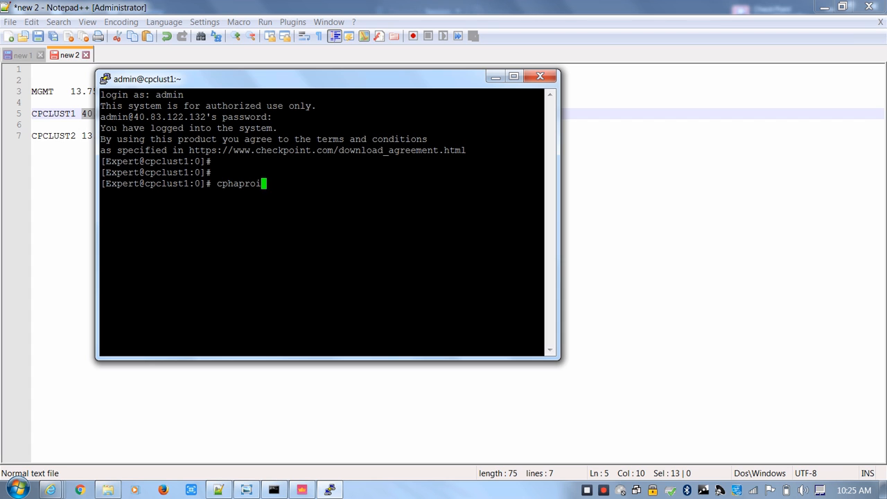
key("BackSpace")
type("b stat")
key("Return")
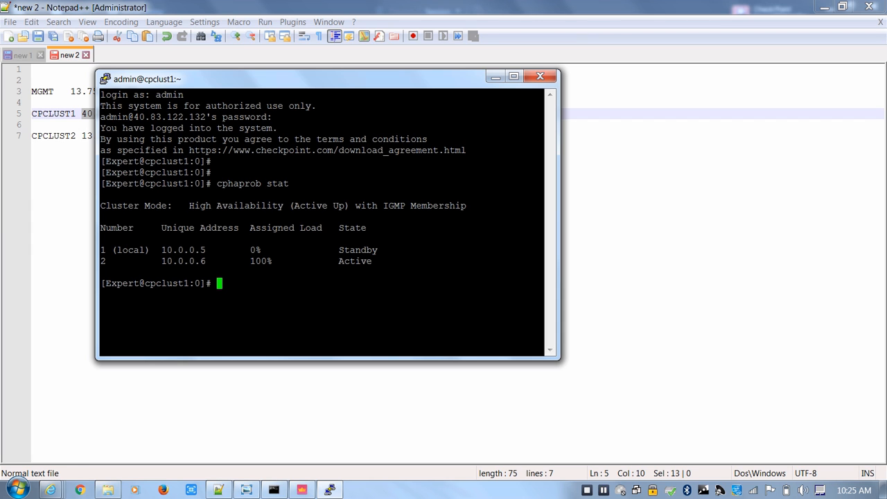
left_click_drag(485, 262, 104, 239)
left_click(111, 240)
Copy CPCLUST2's address 13.75.91.215 from the Notepad++ notes and open a PuTTY SSH session to it
left_click(624, 136)
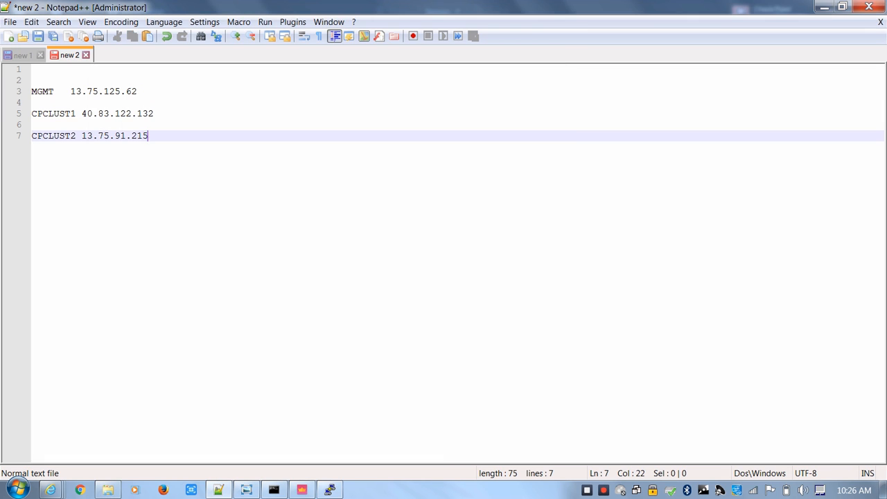
key("shift+Left")
key("shift+Left")
key("shift+Left")
key("shift+Left")
key("shift+Left")
key("shift+Left")
key("shift+Left")
key("shift+Left")
key("shift+Left")
key("shift+Left")
key("shift+Left")
key("shift+Left")
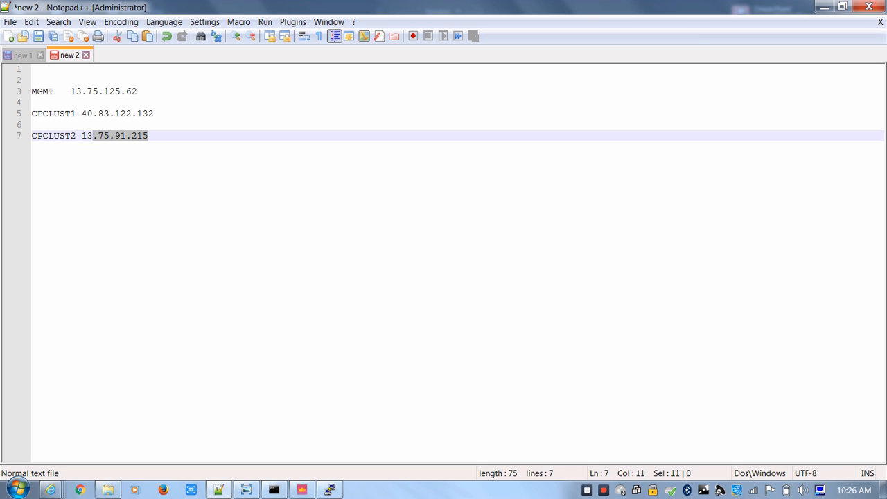
left_click(17, 489)
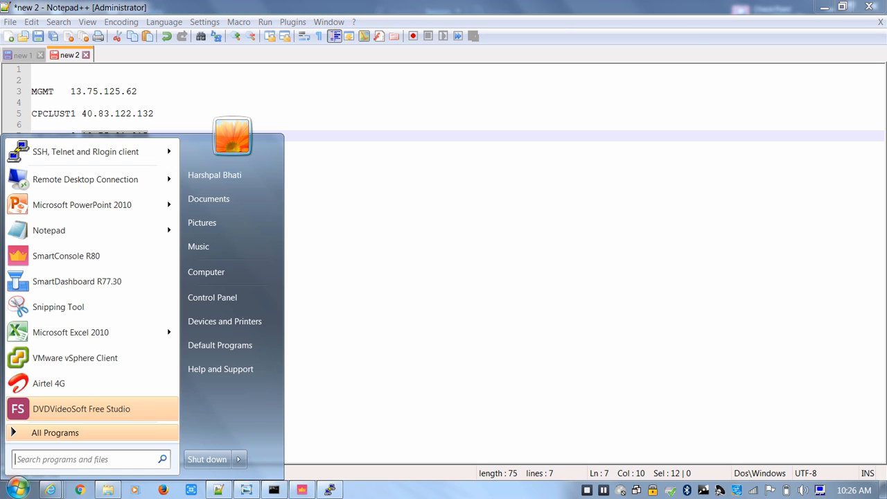
left_click(83, 151)
key("ctrl+v")
key("Return")
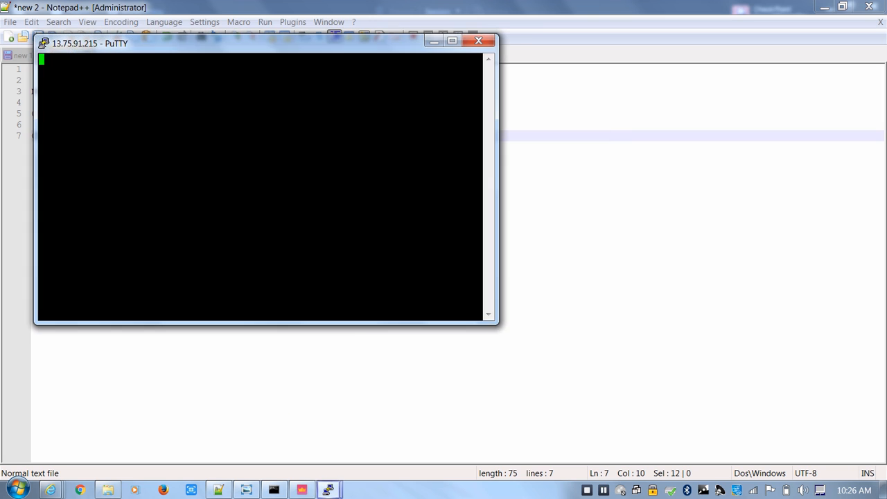
Log in to the 13.75.91.215 session as admin with the account password
key("Return")
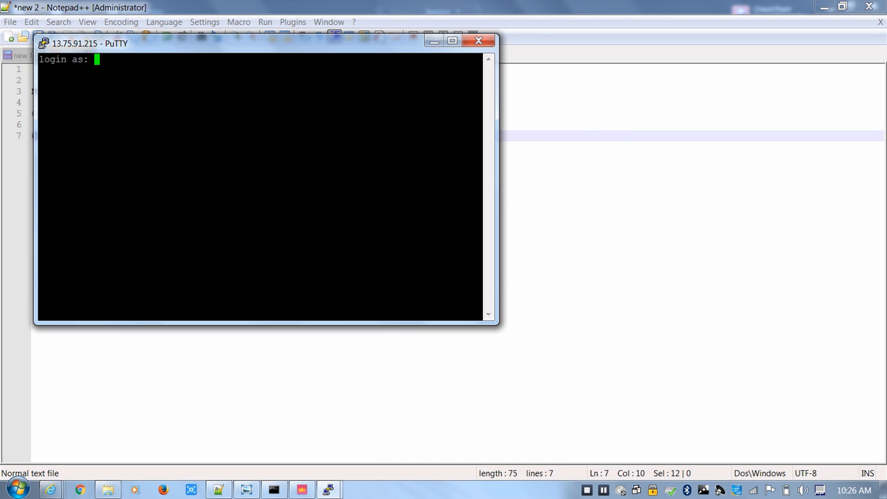
type("admin")
key("Return")
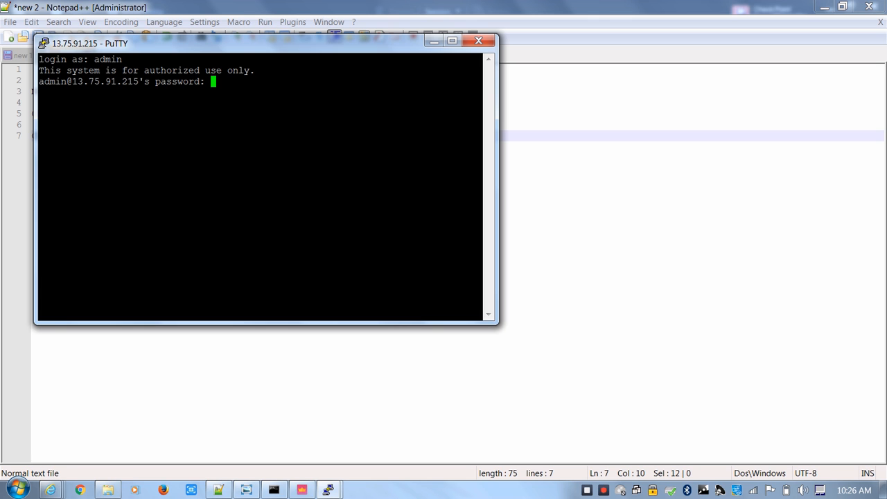
key("Return")
Check the cluster member states in the 13.75.91.215 session with the command cphaprob stat
key("Return")
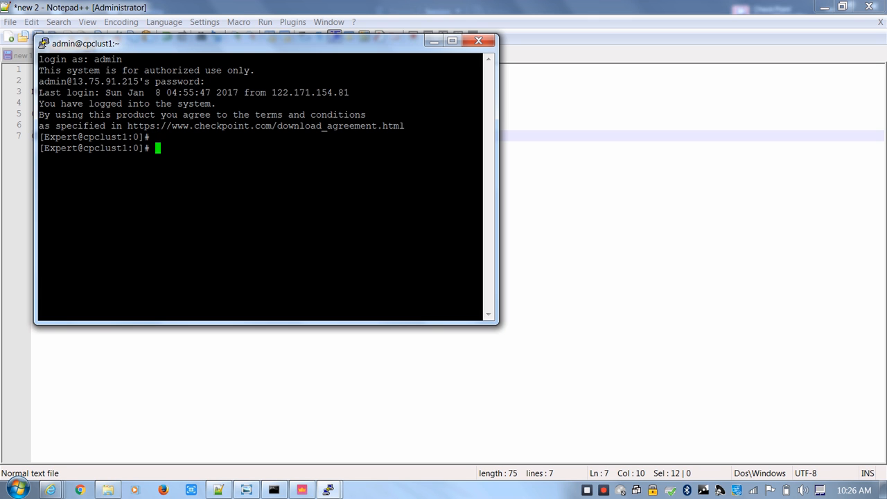
type("cphaprob stat")
key("Return")
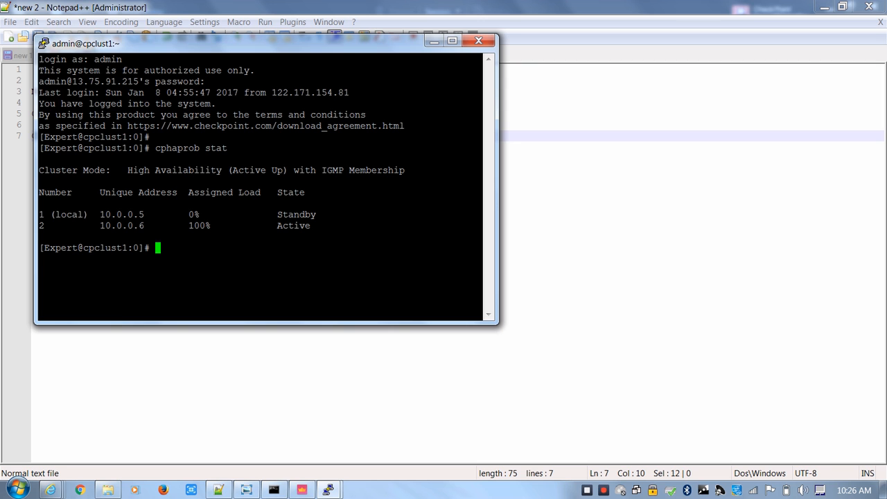
Bring up the 40.83.122.132 session and spread the two PuTTY windows apart to compare their hostnames and cluster states
mouse_move(328, 491)
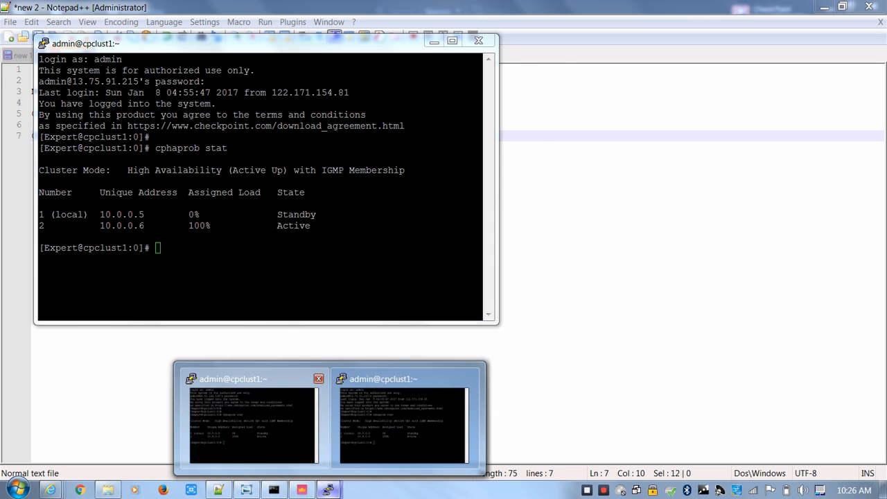
left_click(255, 419)
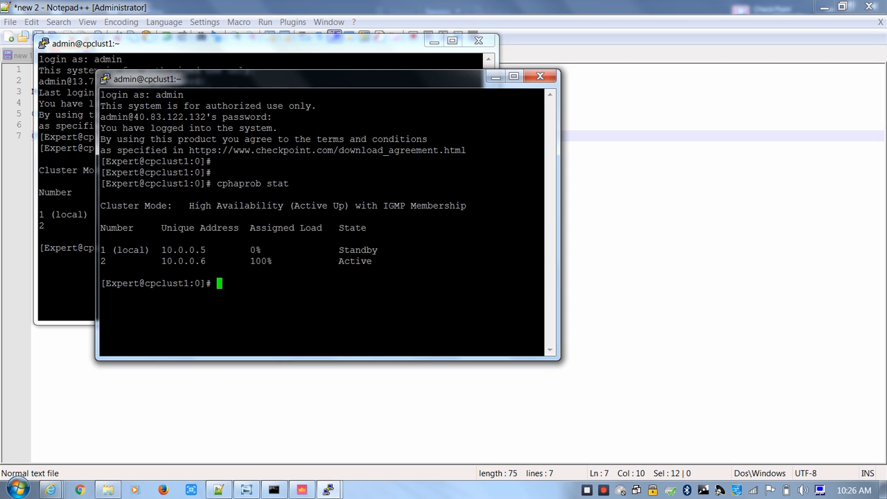
left_click_drag(278, 79, 263, 78)
left_click_drag(257, 43, 547, 98)
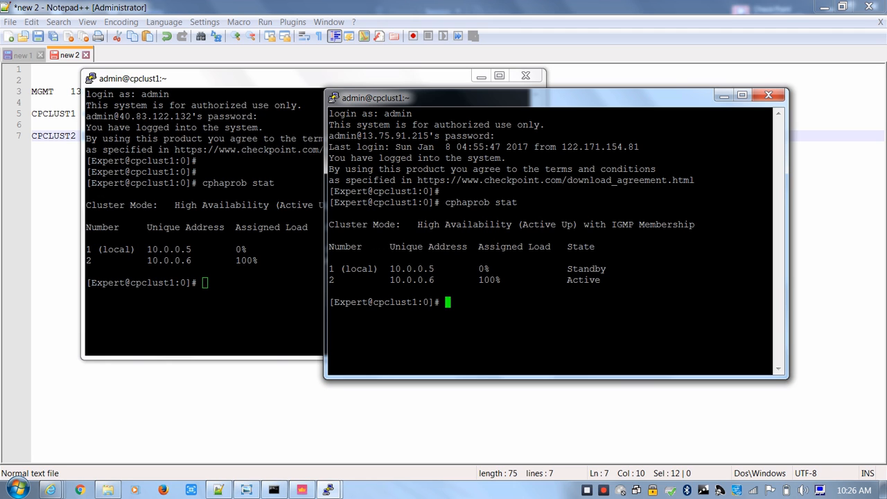
left_click_drag(448, 314, 336, 303)
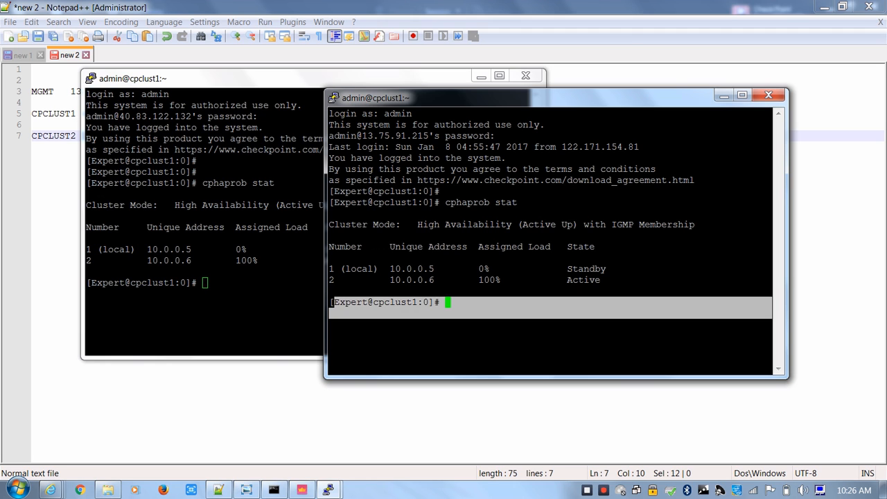
left_click(335, 303)
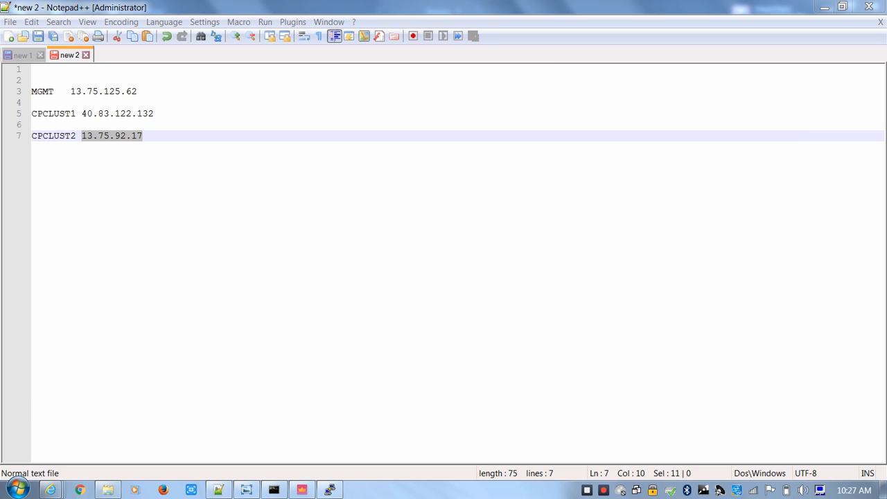
Switch to CPCLUST2's public IP page in the Azure portal and open a PuTTY SSH session to its address 13.75.92.17
mouse_move(51, 490)
left_click(89, 423)
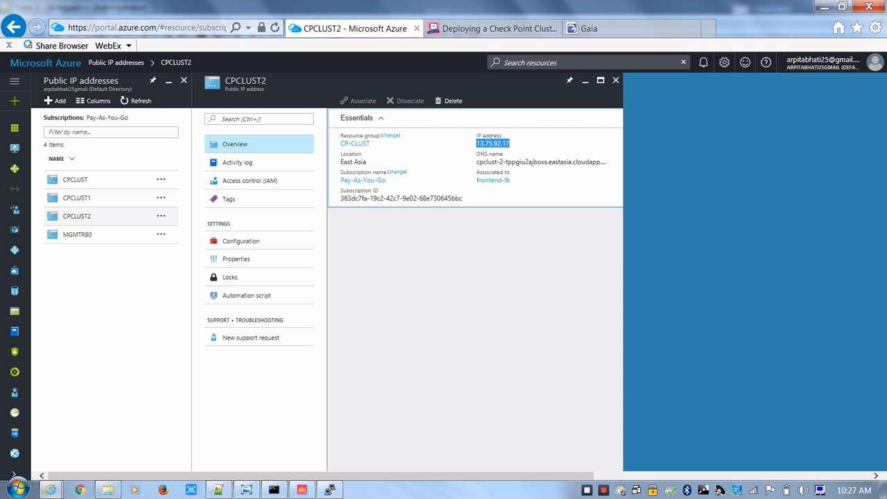
left_click(601, 143)
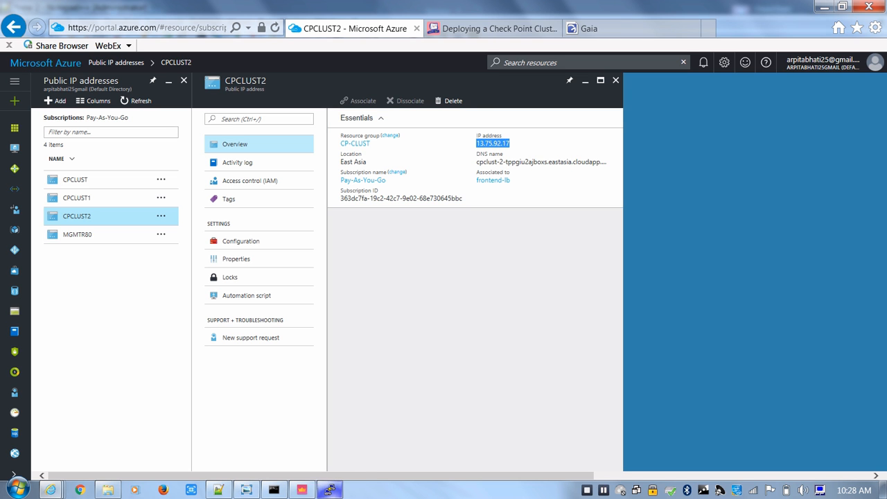
left_click(17, 489)
left_click(86, 152)
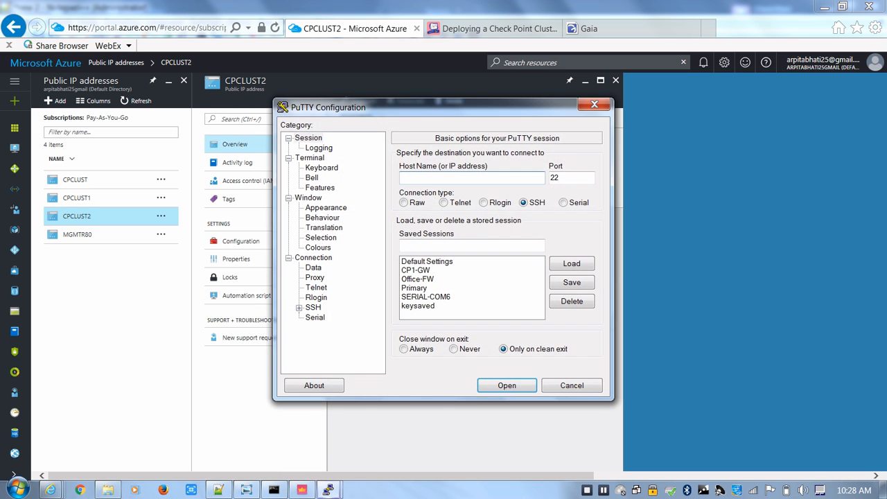
key("ctrl+v")
key("Return")
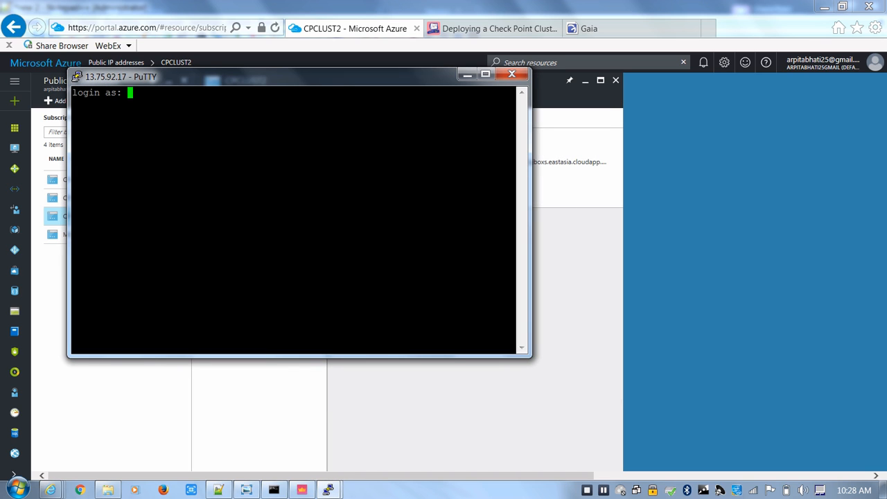
Log in to the 13.75.92.17 session as admin with the account password
type("admin")
key("Return")
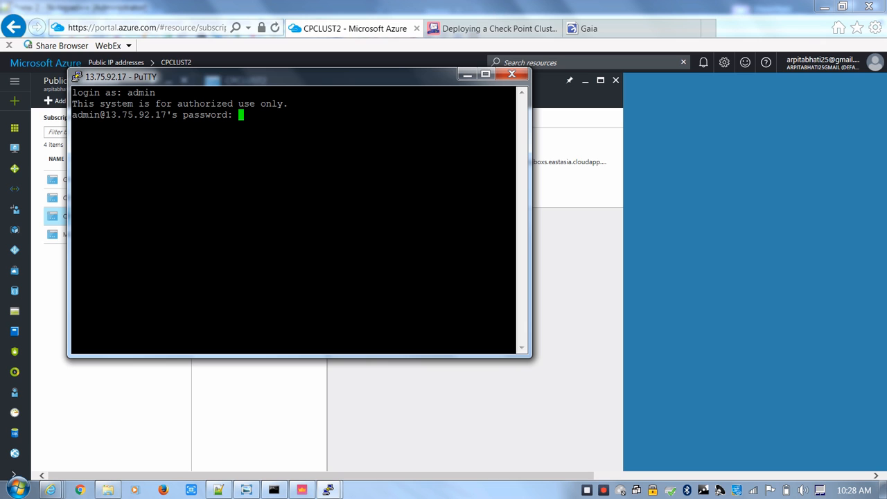
key("Return")
key("Return")
key("Return")
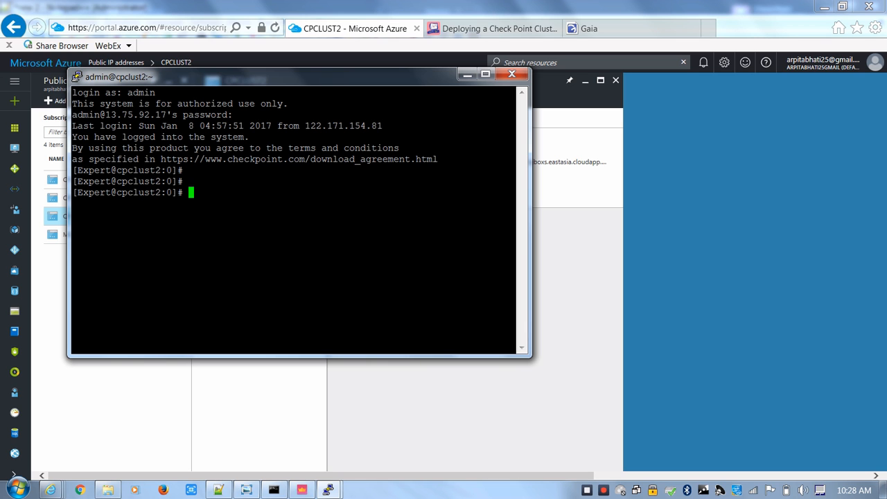
Check the cluster states from CPCLUST2 with the command cphaprob stat and highlight the local member's line
type("cphaprob sta")
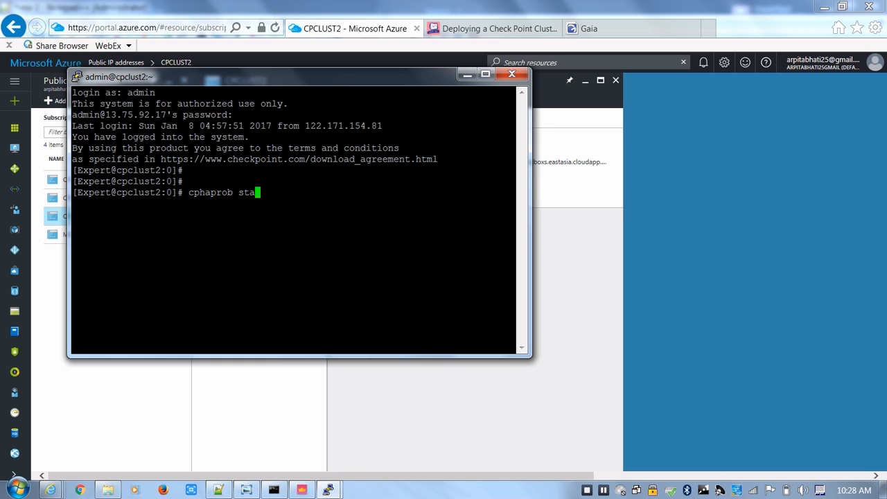
type("t")
key("Return")
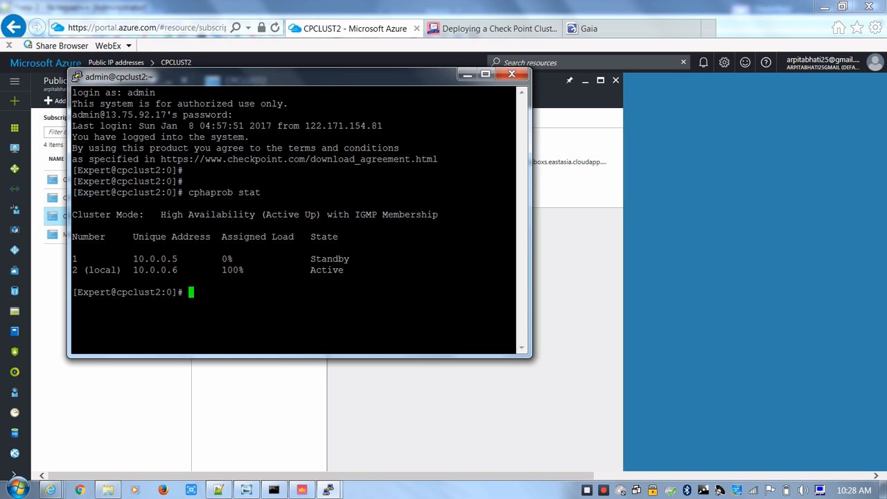
left_click_drag(515, 270, 72, 269)
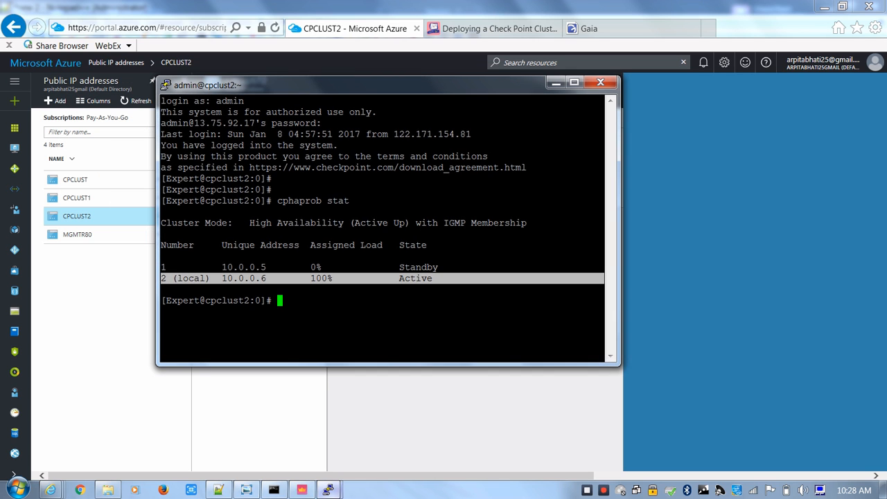
In SmartConsole, set CPCLUST's ClusterXL recovery behaviour to Switch to higher priority Cluster Member and save the cluster properties
left_click(329, 490)
left_click(303, 490)
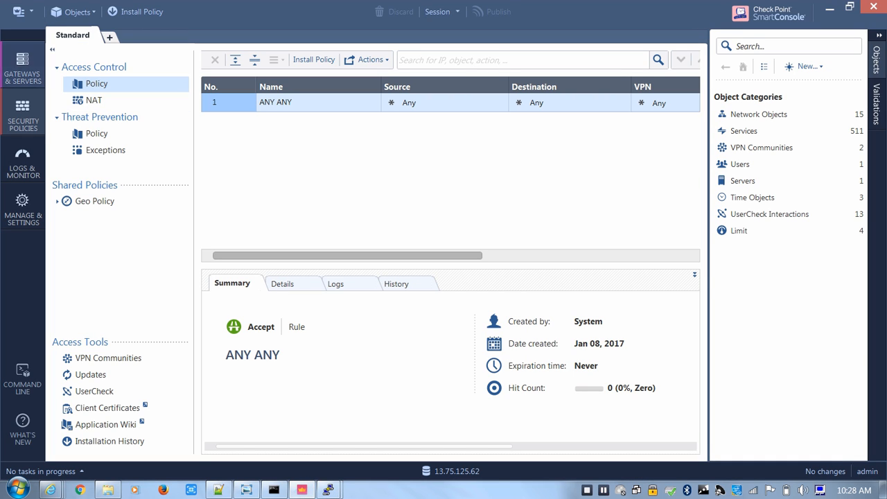
left_click(23, 69)
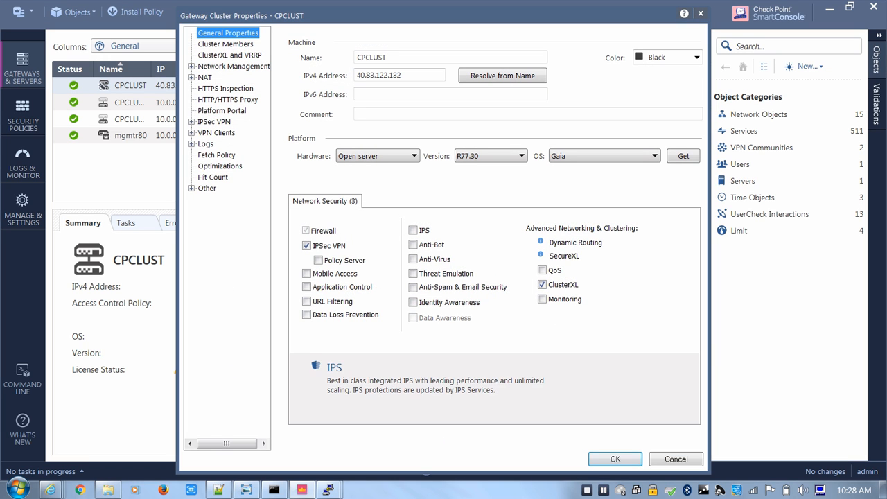
left_click(230, 56)
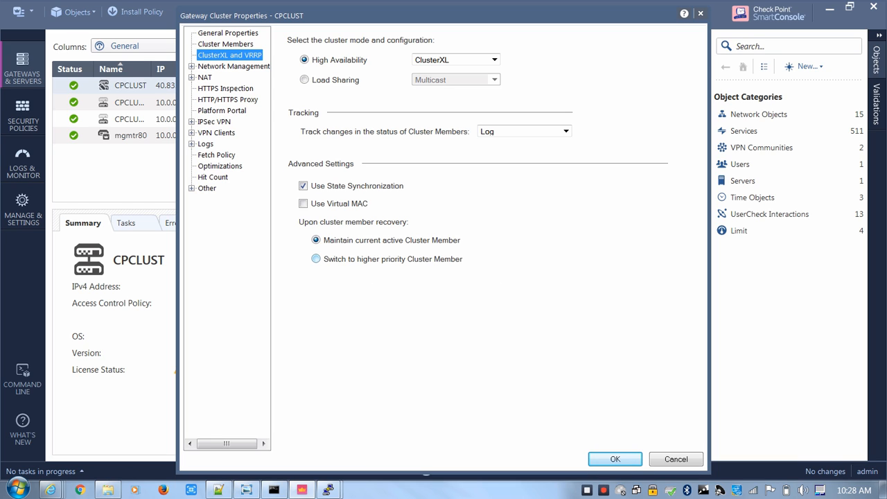
left_click(316, 258)
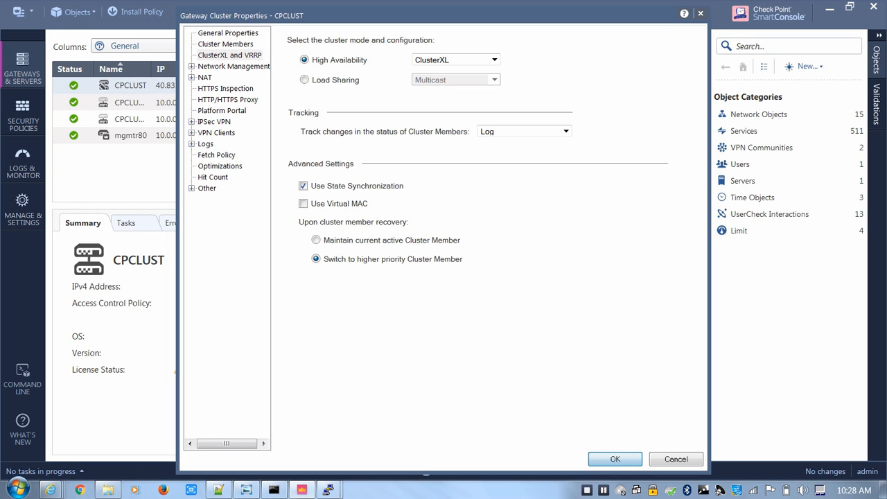
left_click(616, 459)
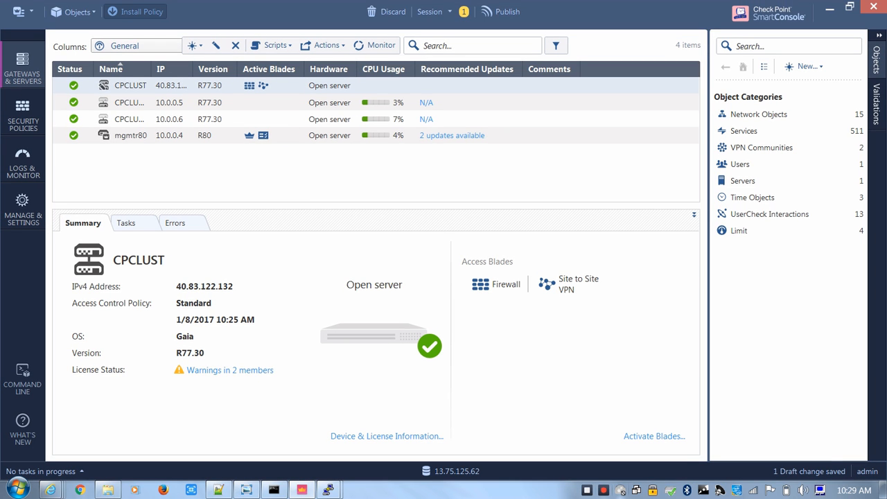
Publish the changes, install the Standard policy on CPCLUST, and view the installation task's status
left_click(136, 11)
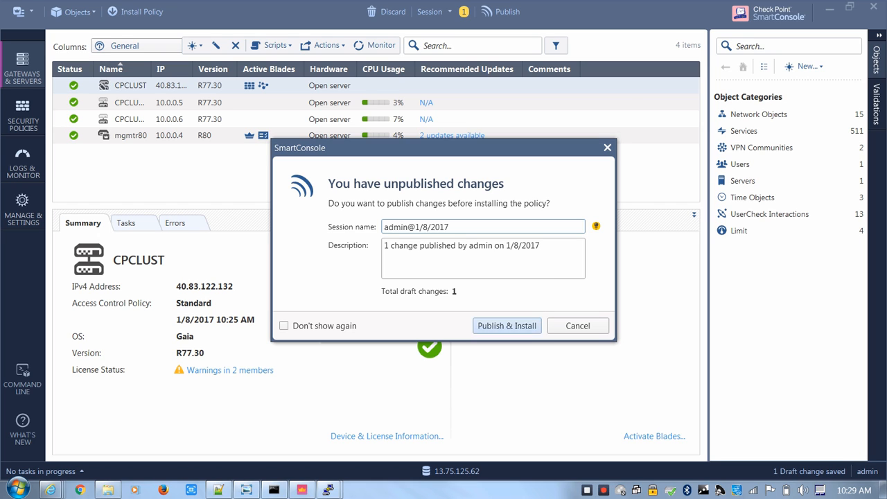
left_click(507, 325)
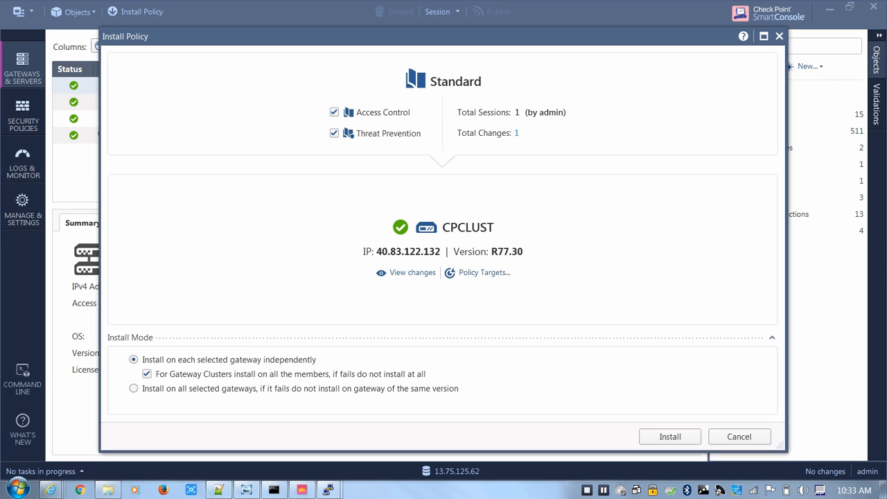
left_click(670, 437)
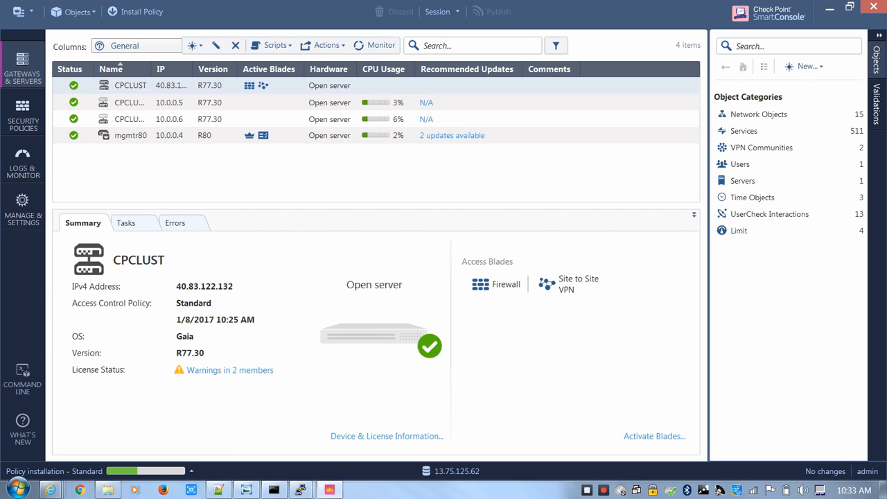
left_click(147, 471)
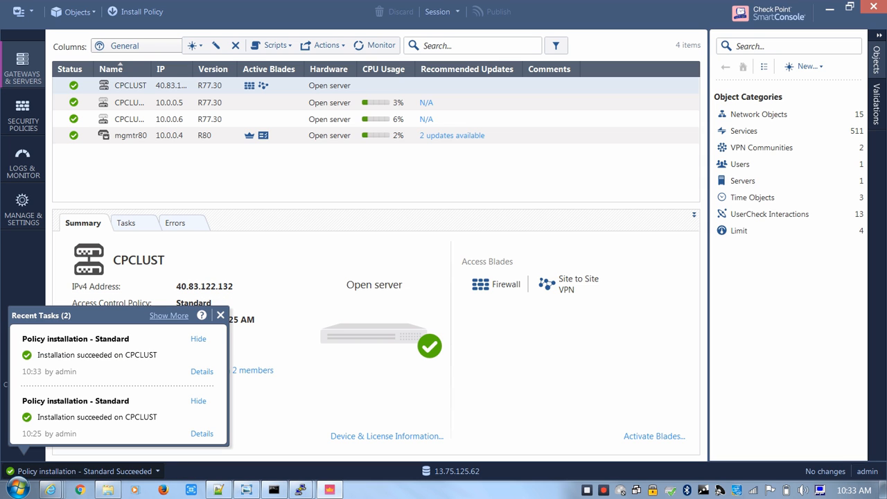
Return to the CPCLUST1 PuTTY session and rerun cphaprob stat to recheck the cluster mode and member states
left_click(301, 490)
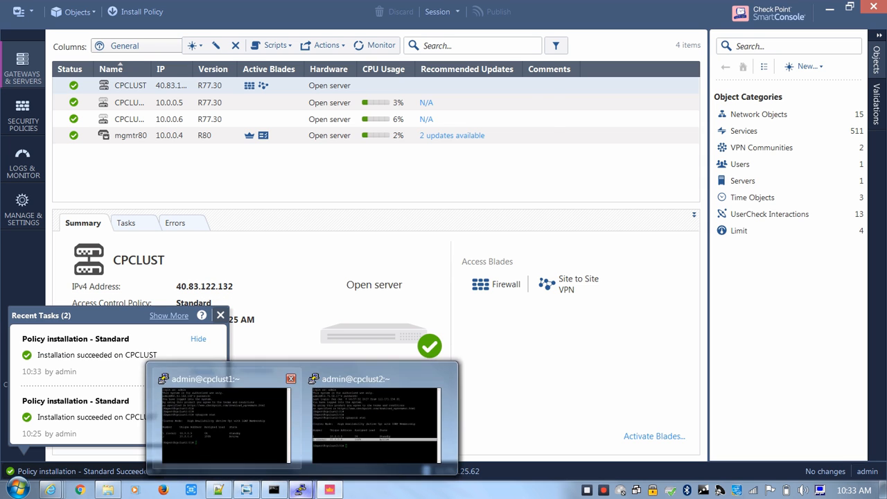
left_click(232, 431)
key("Return")
key("Return")
key("Return")
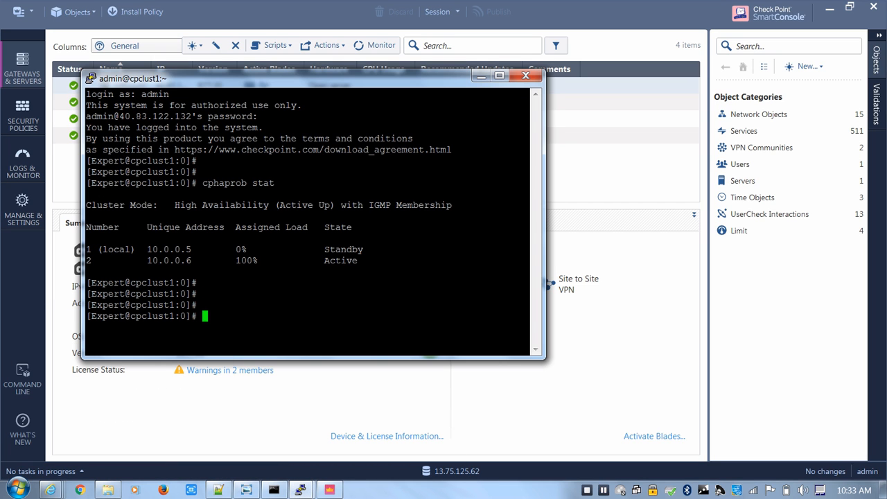
key("Up")
key("Return")
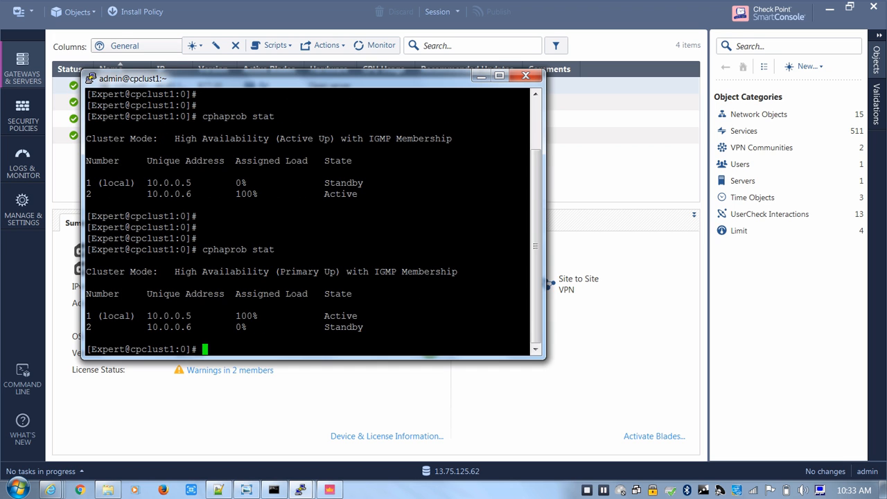
left_click_drag(89, 305, 97, 307)
Rerun cphaprob stat in the CPCLUST2 session to recheck the member states, and minimize both PuTTY windows
mouse_move(300, 489)
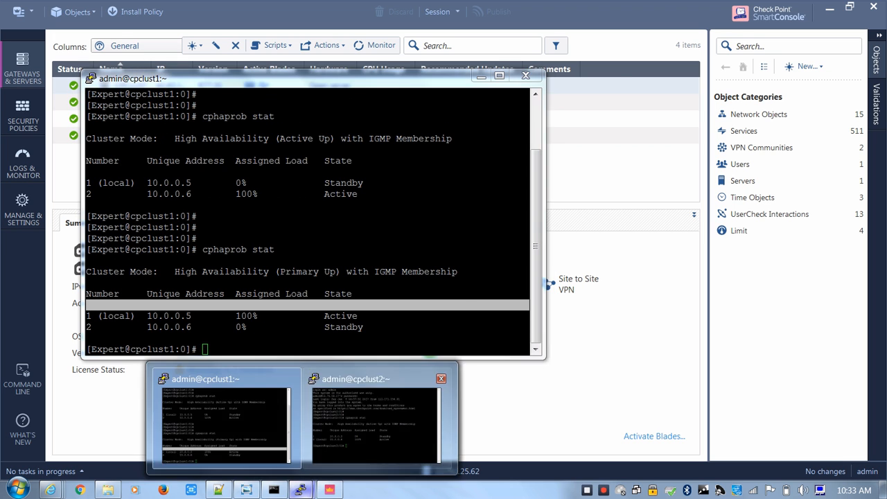
left_click(383, 416)
key("Up")
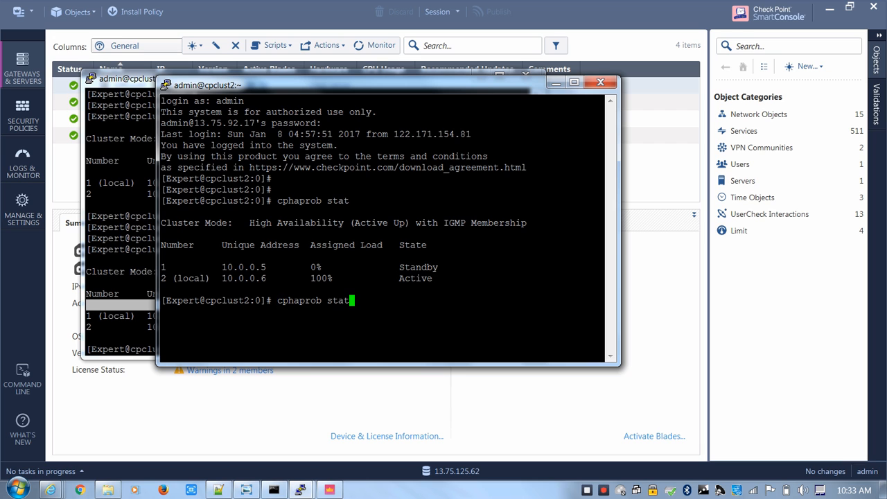
key("Return")
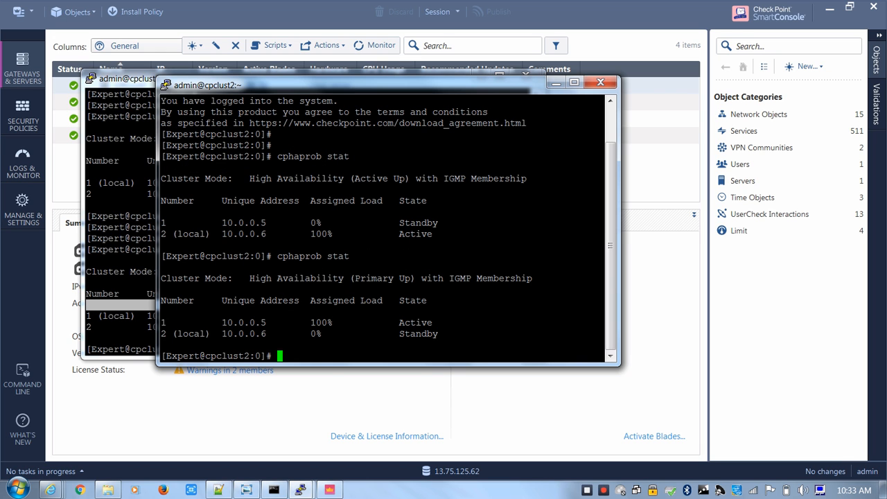
left_click(557, 83)
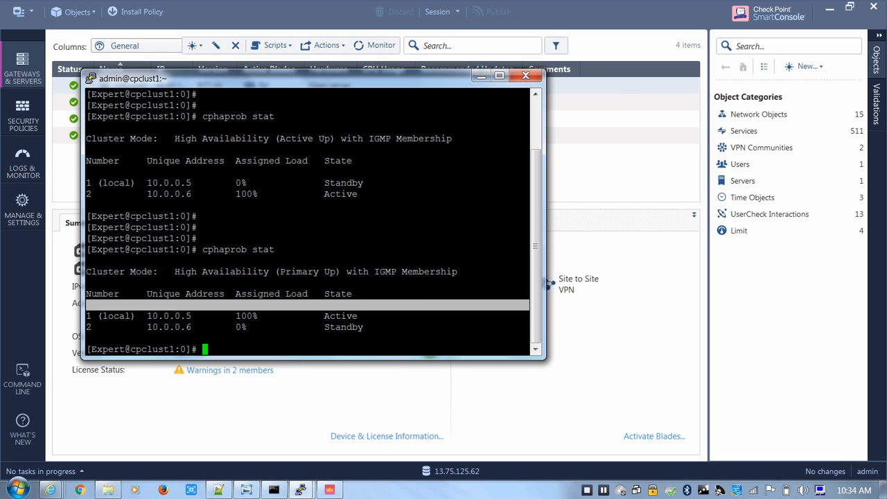
left_click(480, 75)
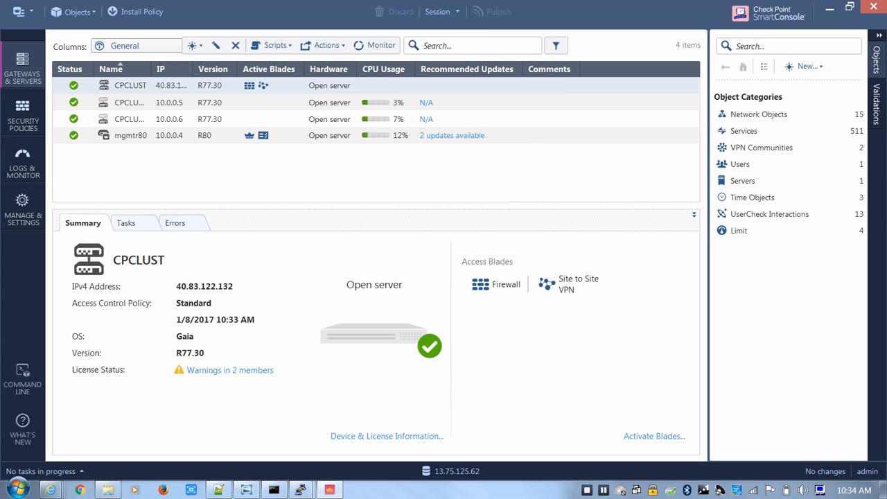
Switch to Internet Explorer and show the Check Point support article on deploying a cluster in Azure
mouse_move(50, 490)
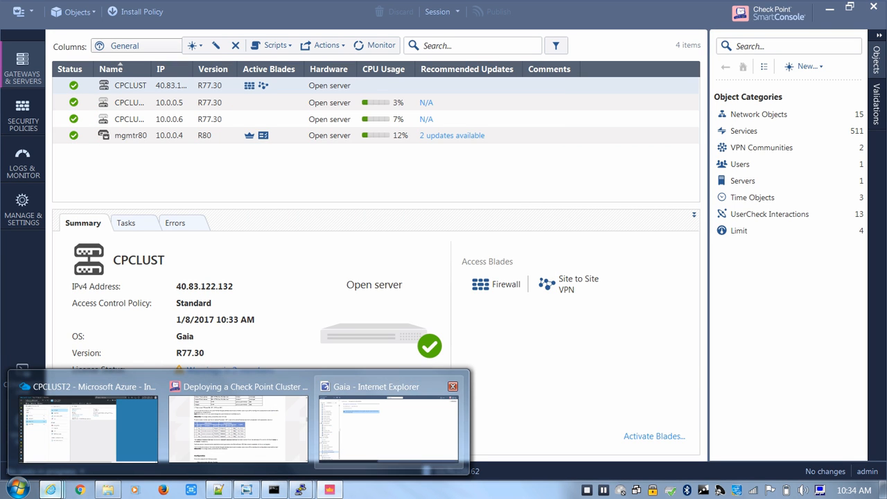
left_click(88, 426)
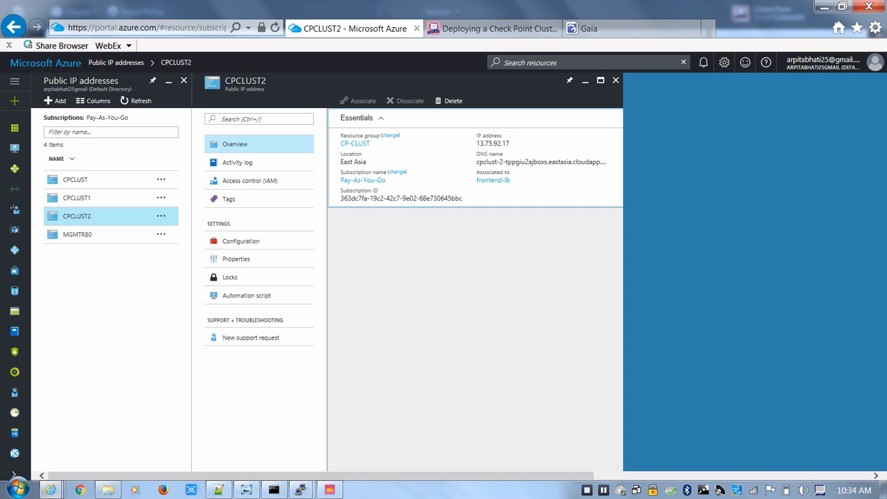
left_click(499, 28)
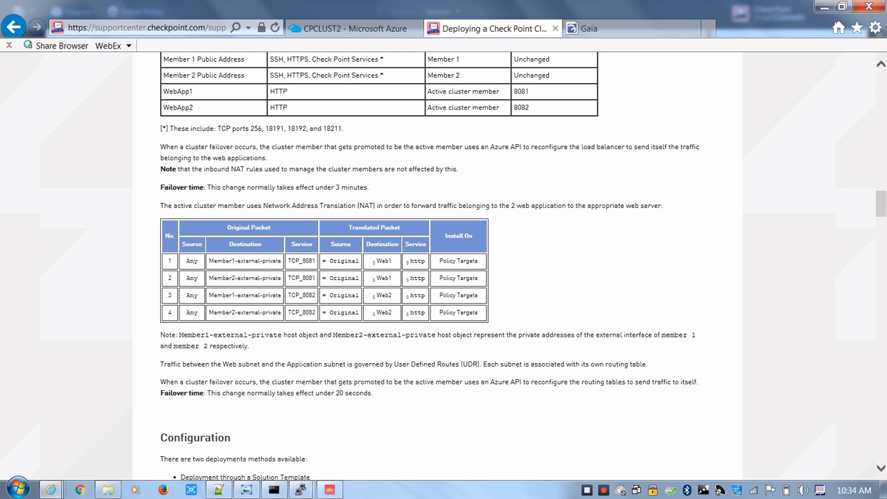
Expand the PowerShell script in step 2 of the article's Solution Template deployment instructions
scroll(444, 264, "down", 10)
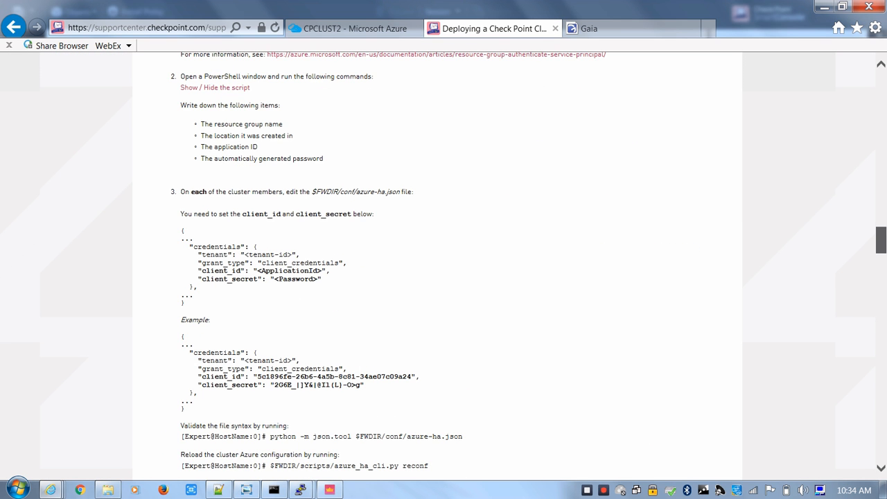
scroll(444, 264, "down", 6)
scroll(443, 264, "up", 5)
scroll(444, 264, "down", 1)
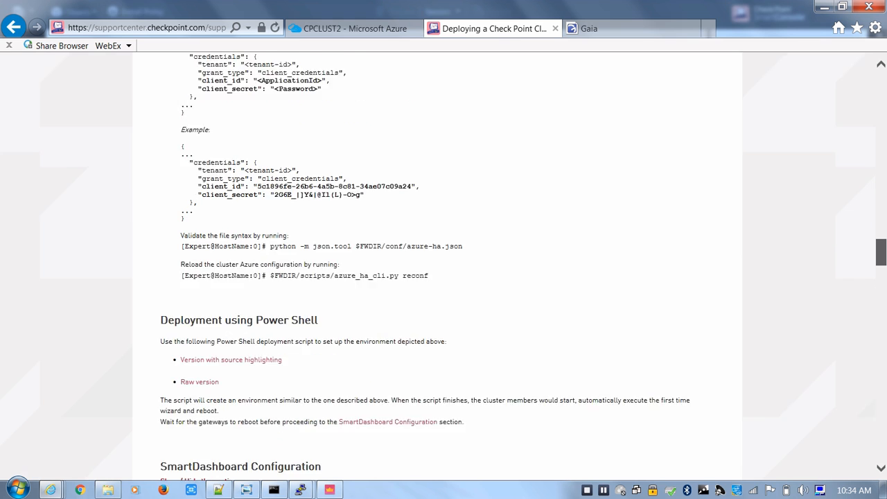
scroll(444, 263, "down", 1)
scroll(444, 263, "up", 5)
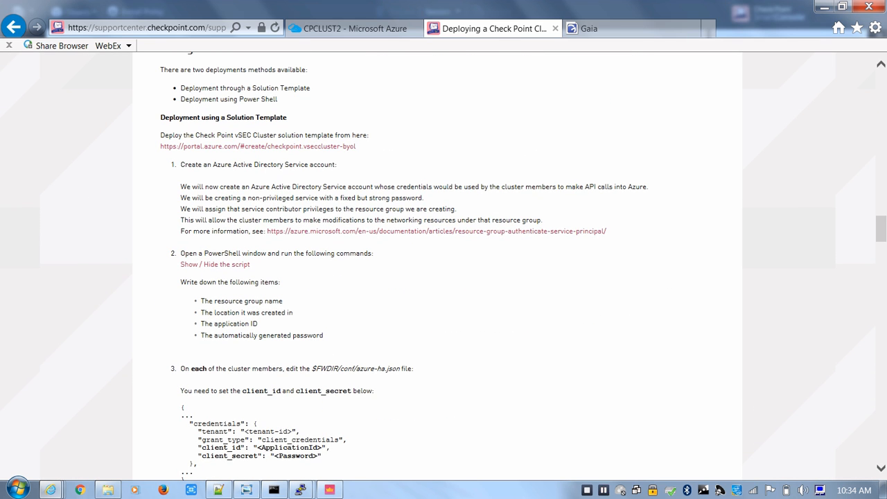
left_click(215, 264)
scroll(215, 265, "down", 1)
scroll(443, 263, "down", 2)
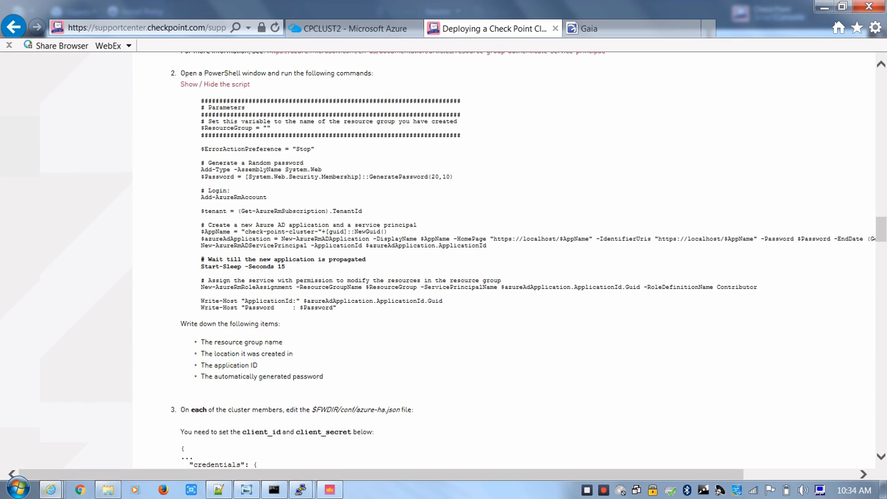
Highlight the PowerShell script in the article for review, and view the vSEC Topology in Azure image before returning to the article
mouse_move(338, 308)
left_mouse_down()
mouse_move(200, 134)
mouse_move(201, 101)
mouse_move(388, 231)
mouse_move(333, 280)
mouse_move(336, 309)
left_mouse_up()
left_click(200, 100)
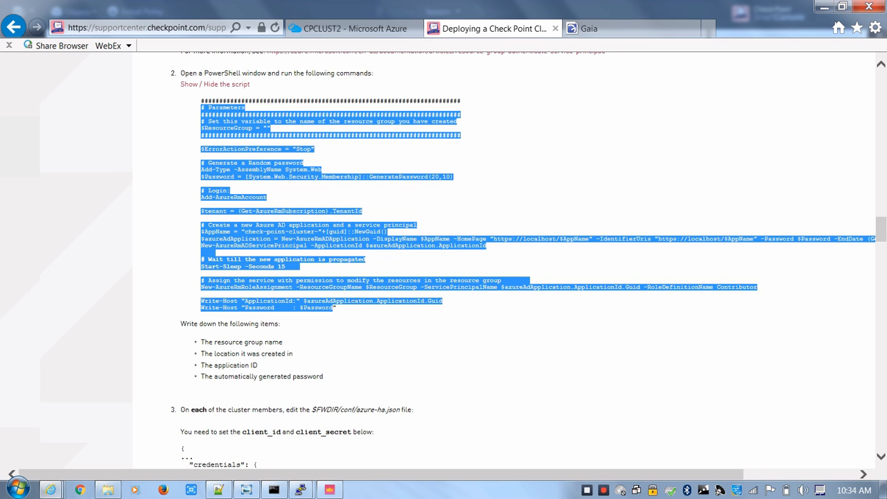
left_click(430, 333)
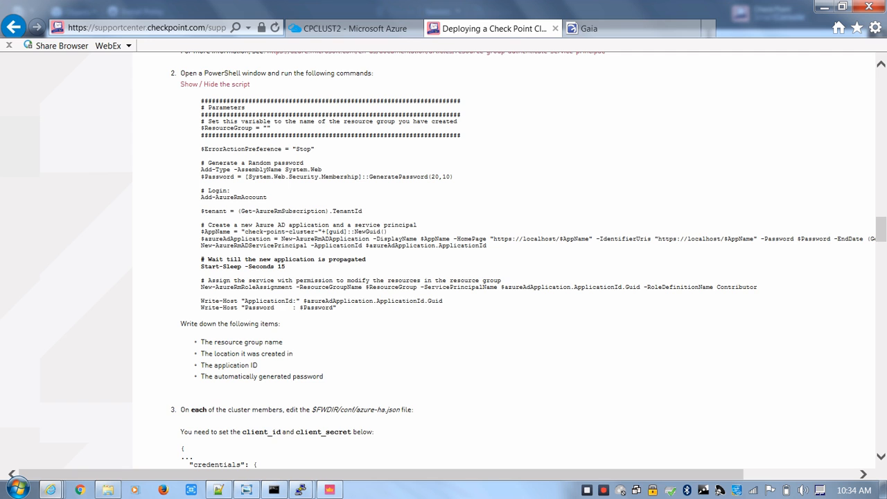
left_click(246, 490)
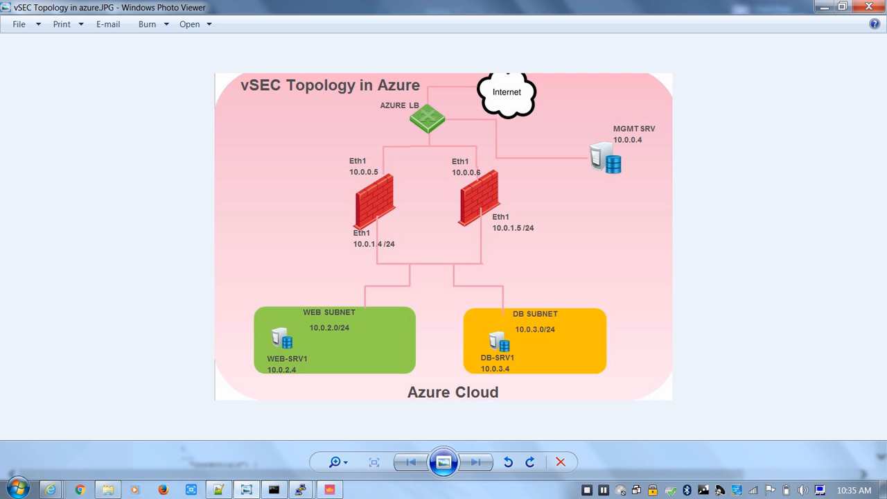
left_click(247, 490)
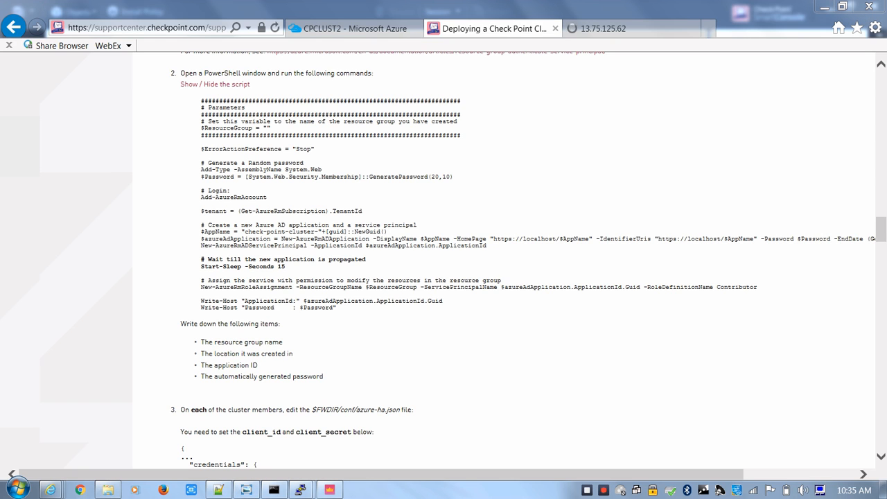
Highlight the application ID and password output values at the end of the article's PowerShell script
scroll(444, 264, "down", 1)
scroll(523, 260, "up", 3)
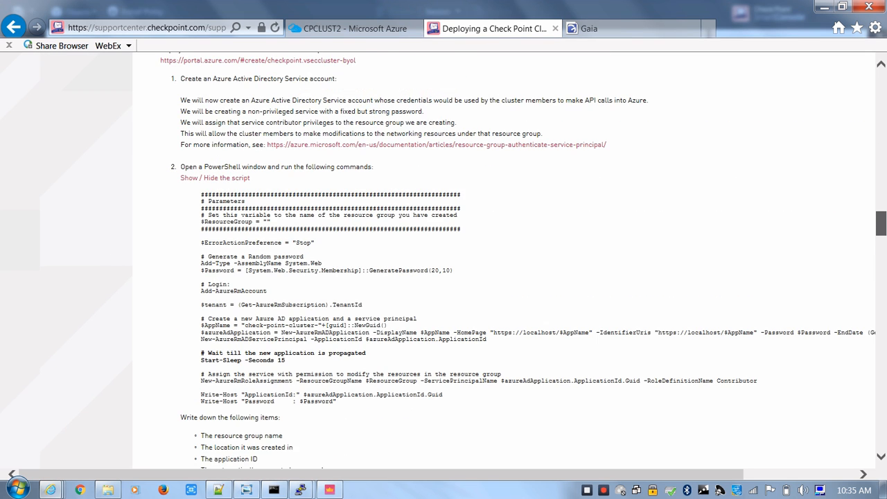
scroll(524, 260, "down", 2)
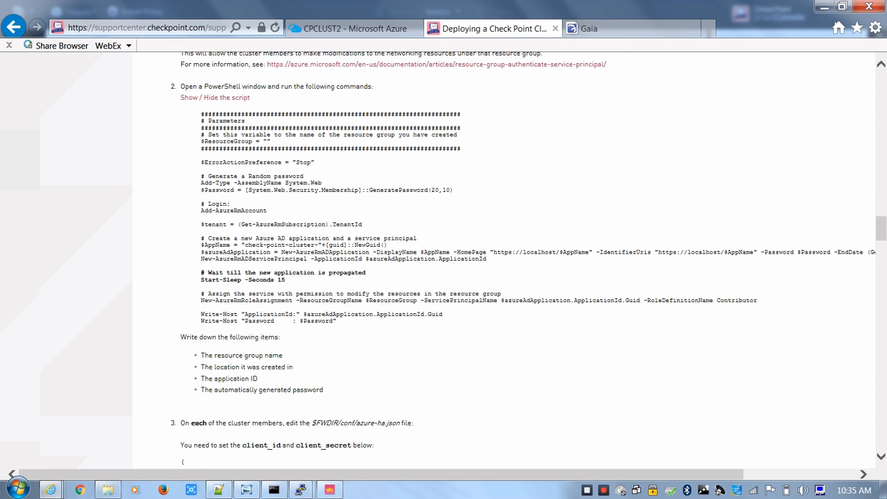
left_click_drag(443, 314, 307, 315)
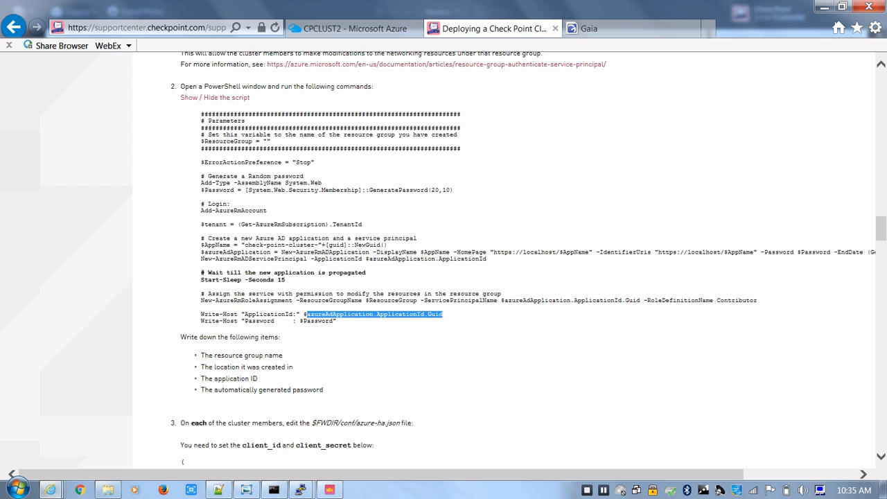
left_click(308, 316)
double_click(319, 321)
left_click(306, 322)
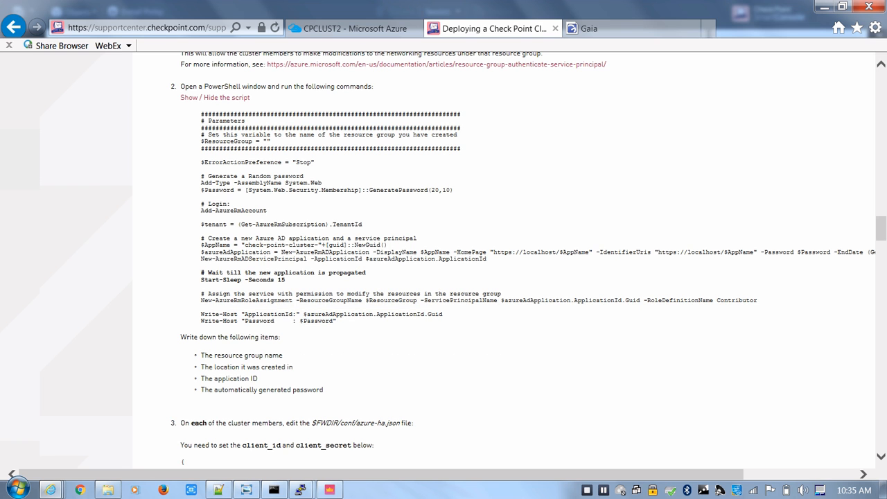
Highlight the azure-ha.json file path and the client_id and client_secret placeholder values in step 3 of the article
scroll(305, 321, "down", 5)
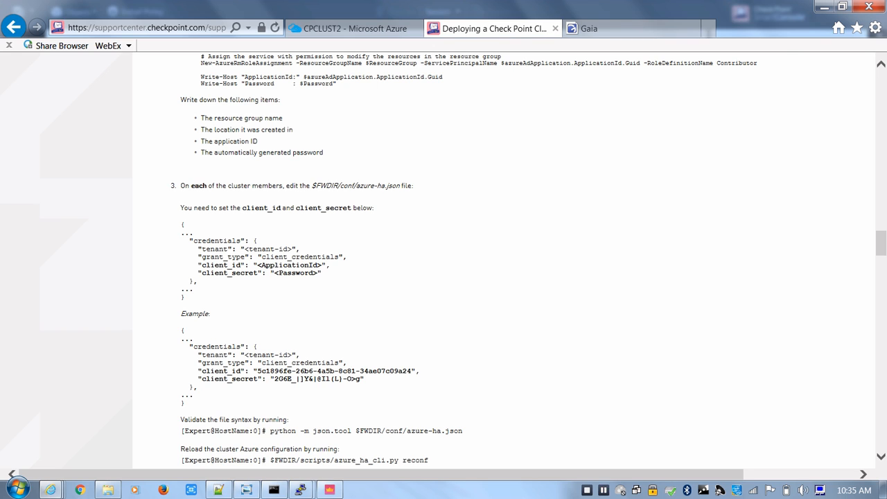
left_click_drag(400, 185, 316, 185)
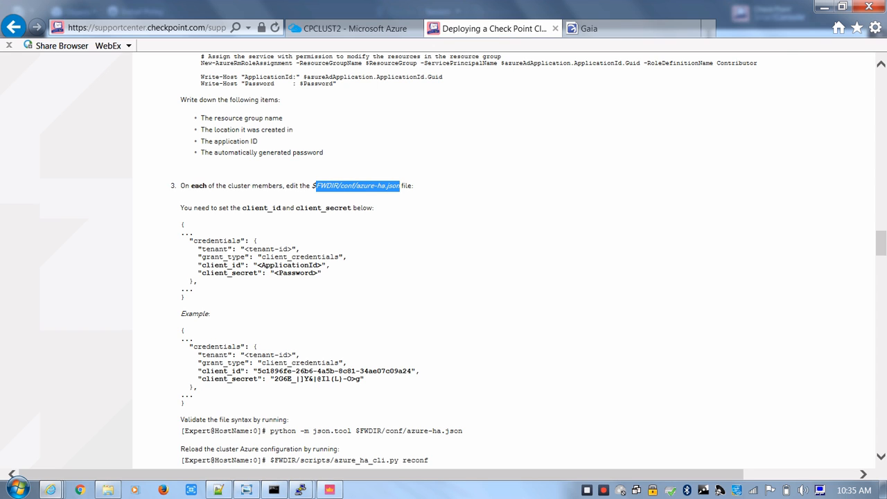
left_click_drag(330, 265, 253, 266)
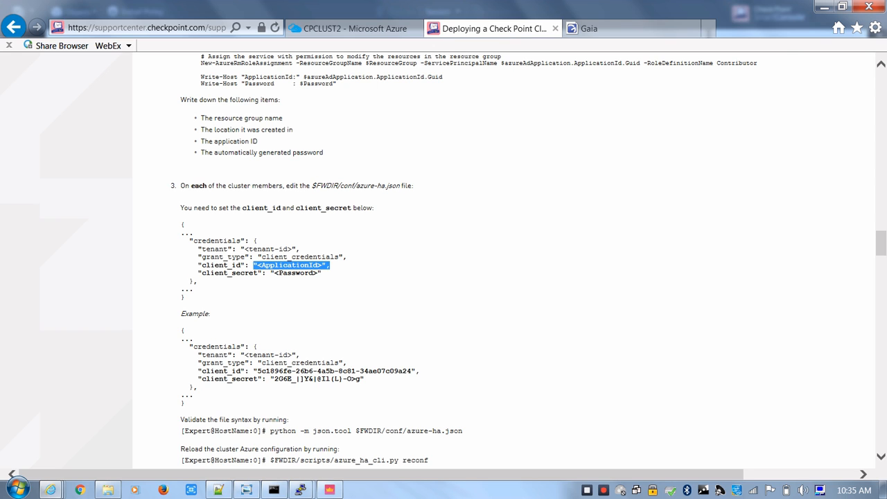
left_click_drag(322, 273, 270, 273)
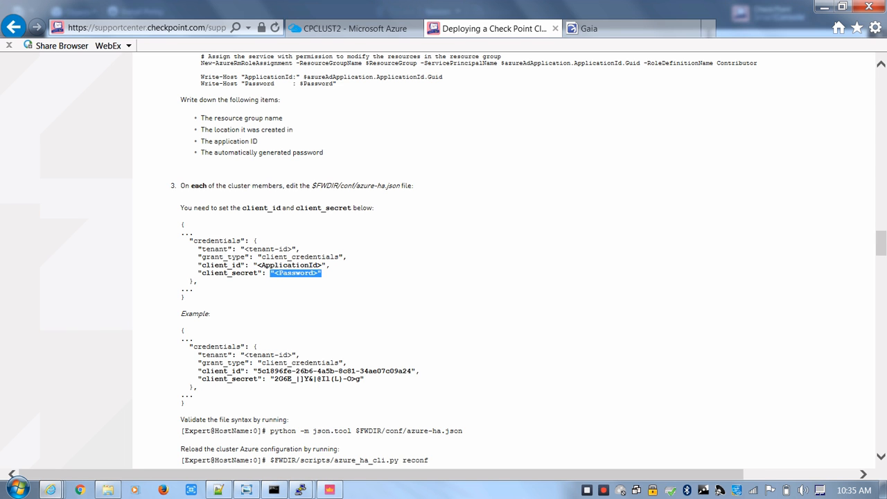
Review the Azure HA daemon section and highlight the $FWDIR/conf/azure-ha.json path in its debugging instructions
scroll(444, 257, "down", 3)
scroll(444, 261, "down", 5)
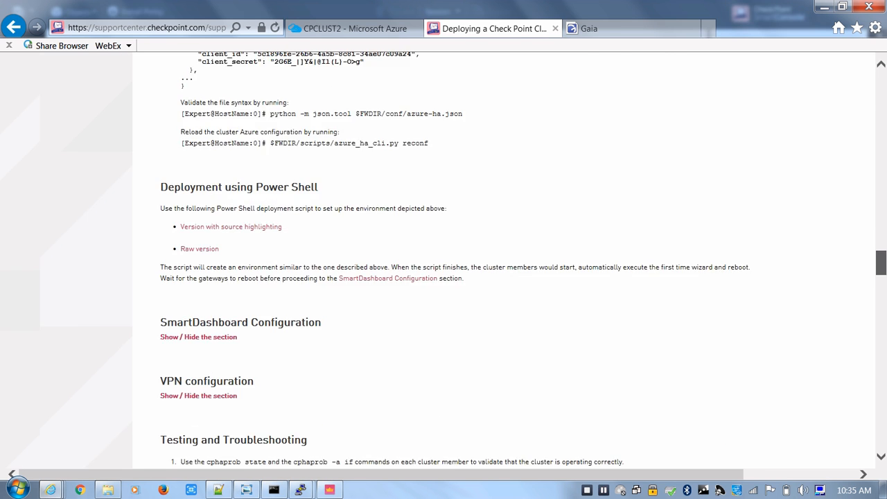
scroll(444, 261, "down", 12)
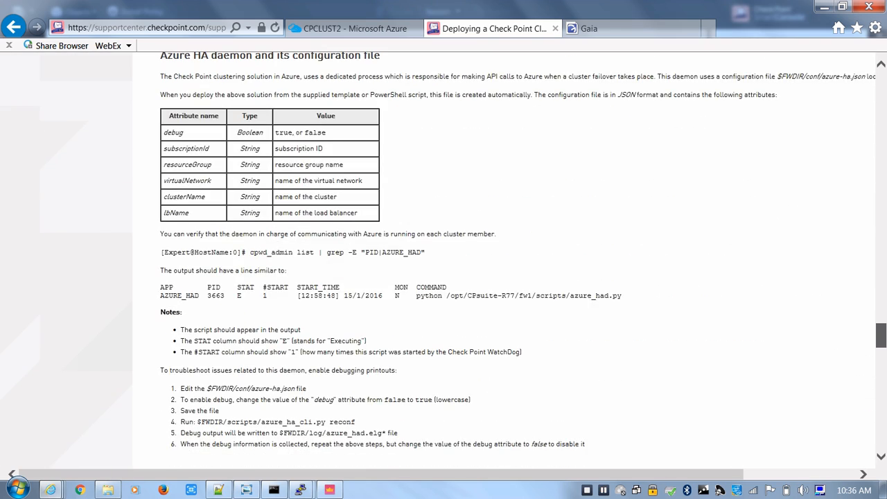
scroll(444, 261, "down", 2)
scroll(444, 260, "down", 1)
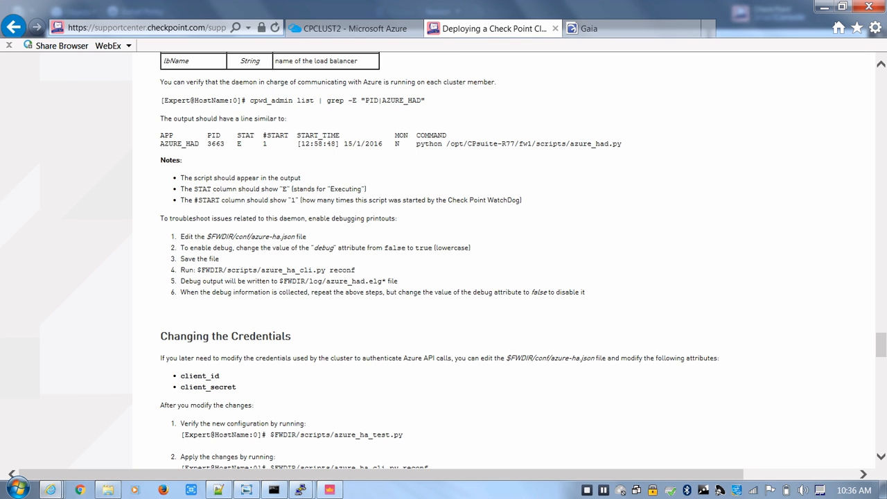
left_click_drag(296, 237, 207, 237)
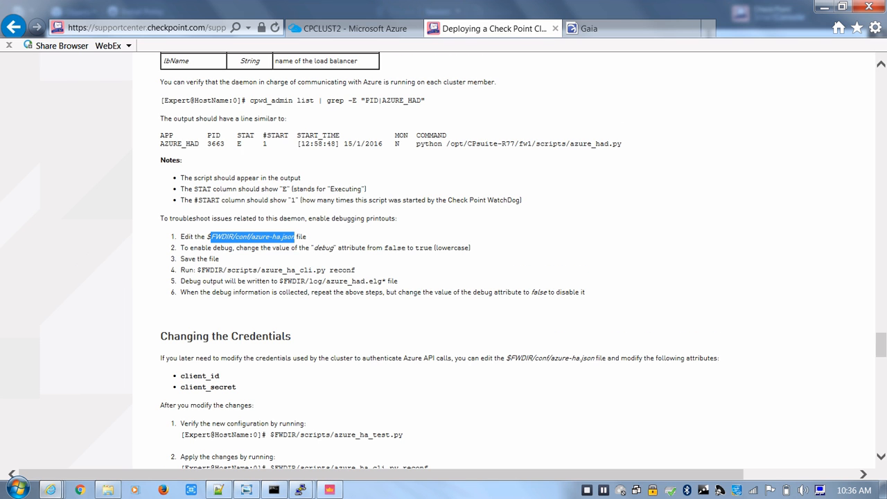
Highlight the $FWDIR/scripts/azure_ha_test.py command under Changing the Credentials, and review the rest of the article through Known Limitations and Issues
scroll(443, 261, "down", 3)
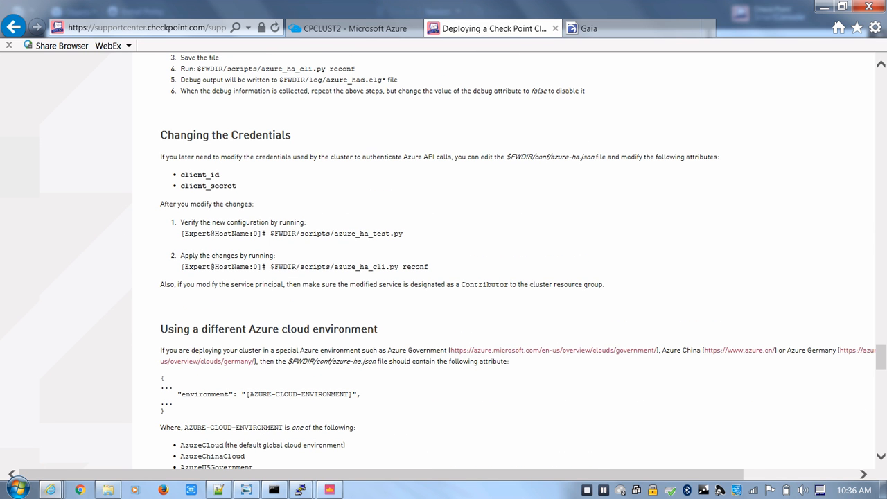
left_click_drag(403, 233, 266, 234)
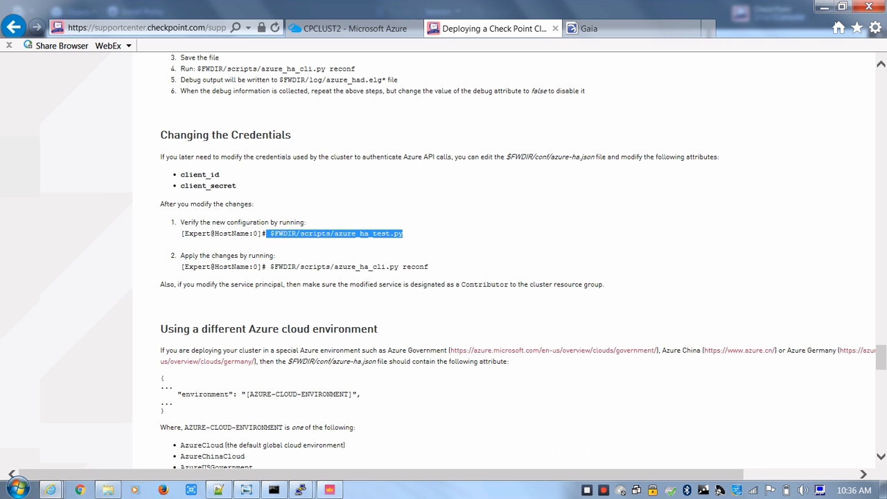
scroll(443, 260, "down", 15)
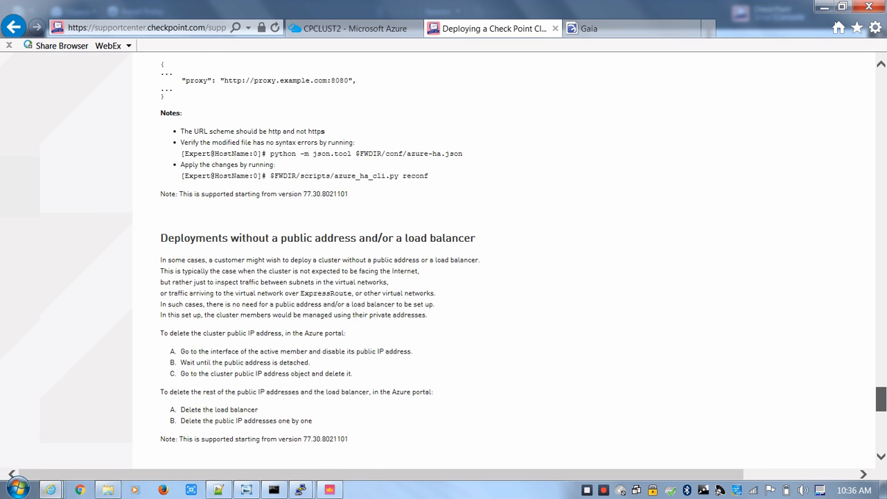
scroll(493, 258, "down", 2)
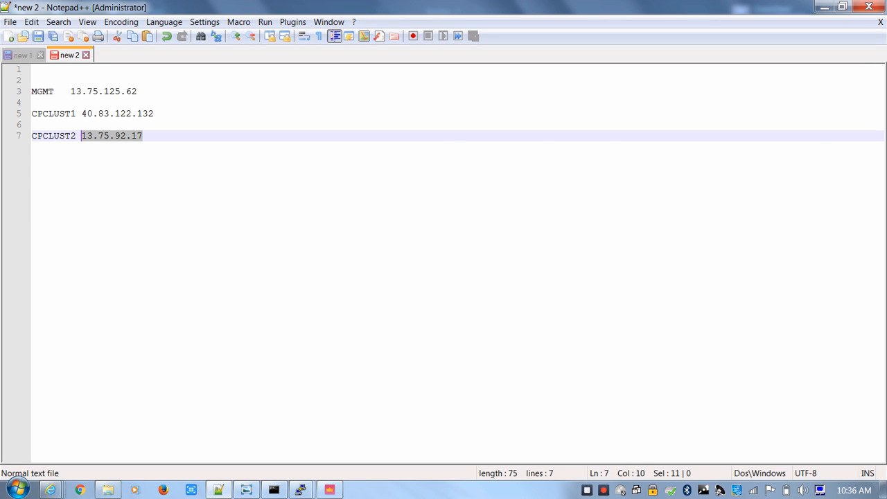
Switch to Notepad++ to show the start of the prepared script in new 1, and launch Windows PowerShell ISE
left_click(22, 55)
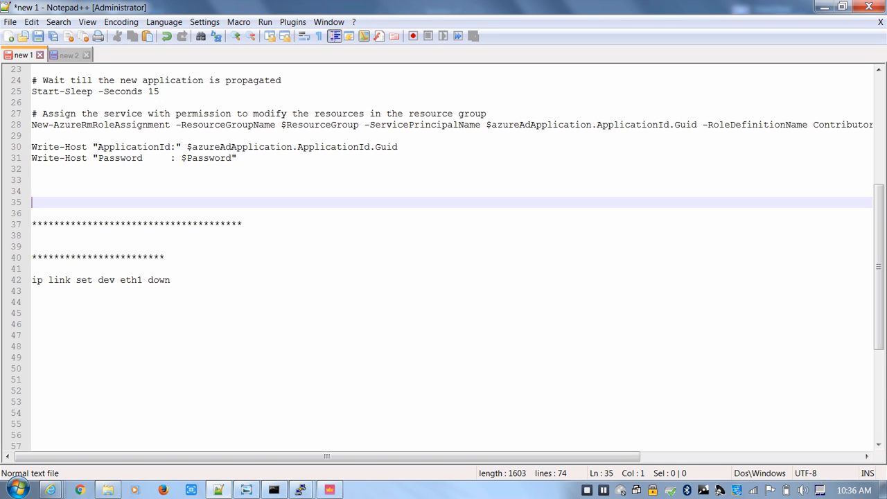
left_click_drag(879, 267, 879, 159)
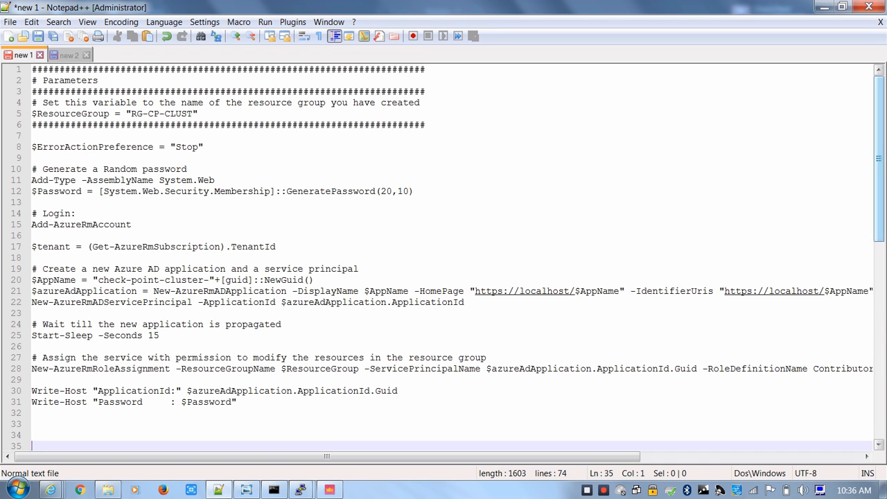
left_click(17, 490)
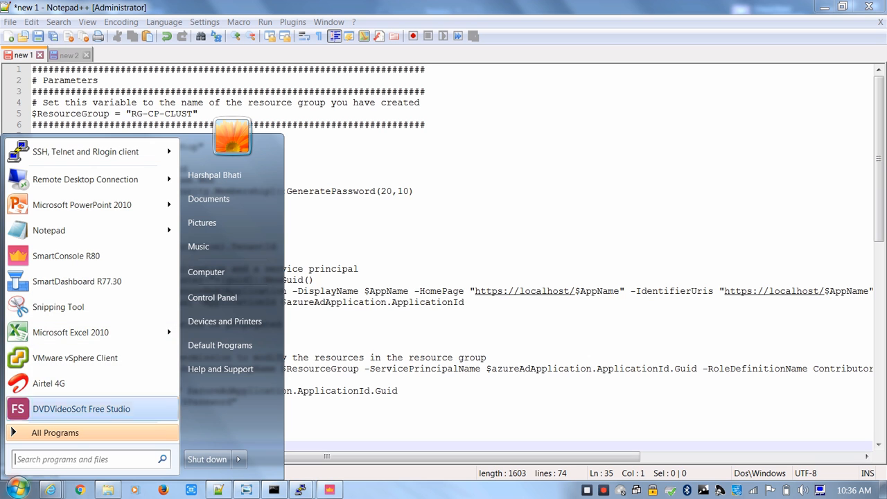
type("powe")
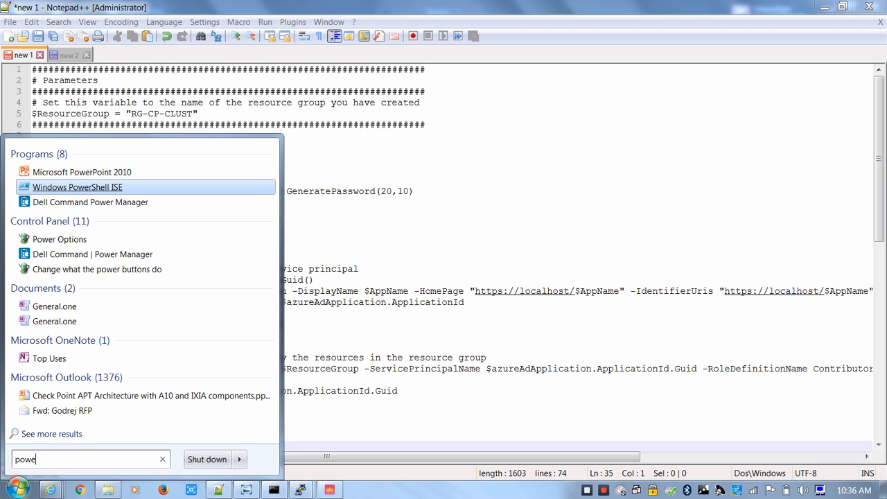
key("Return")
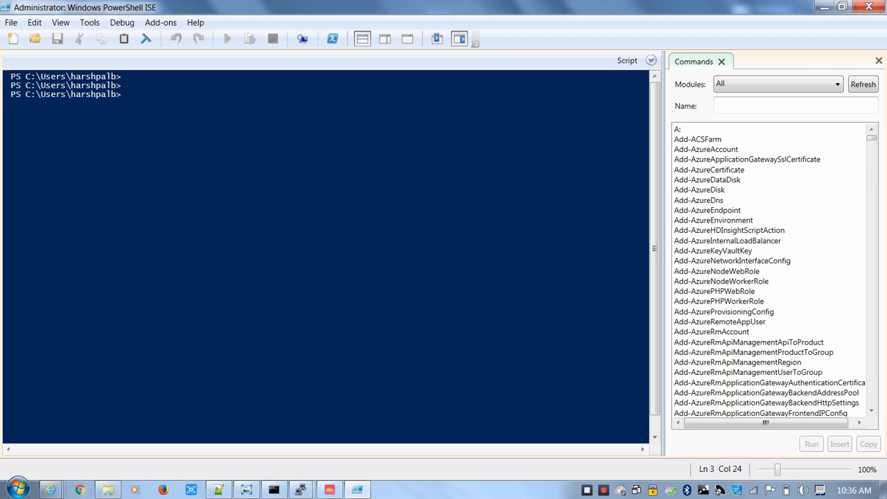
Return to Notepad++ and select the $ResourceGroup = "RG-CP-CLUST" line of the script
left_click(218, 490)
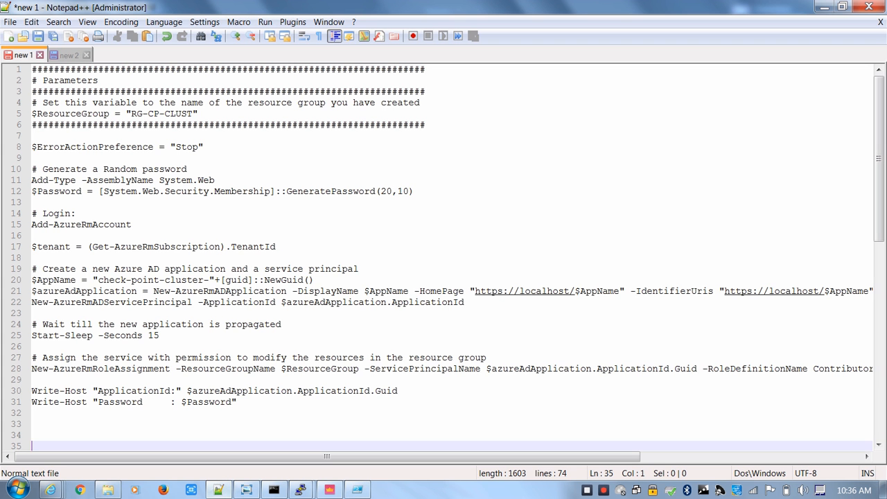
left_click(242, 291)
left_click_drag(31, 113, 142, 113)
left_click(142, 114)
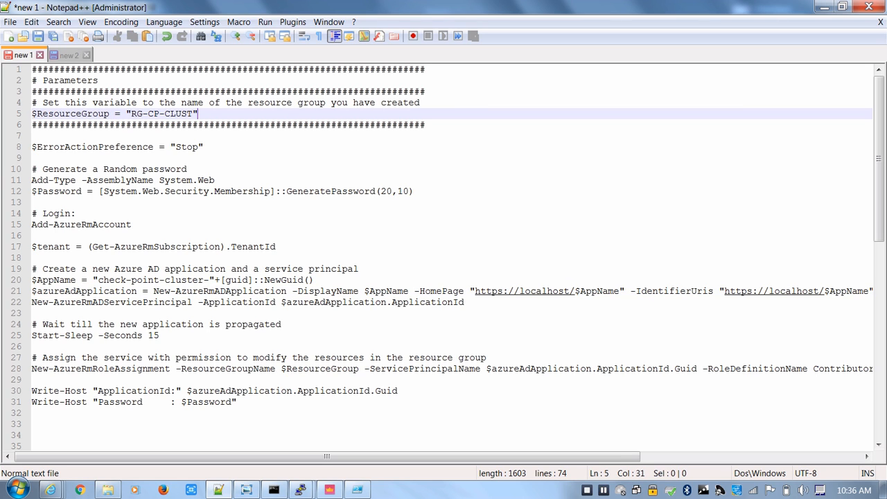
left_click_drag(197, 113, 31, 114)
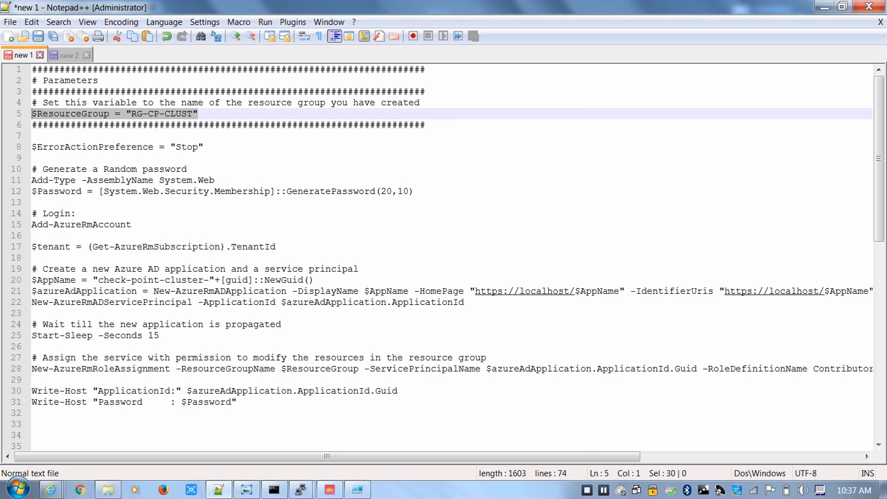
Switch to the Azure portal in Internet Explorer and check the resource group of the cluster's public IP address
mouse_move(51, 490)
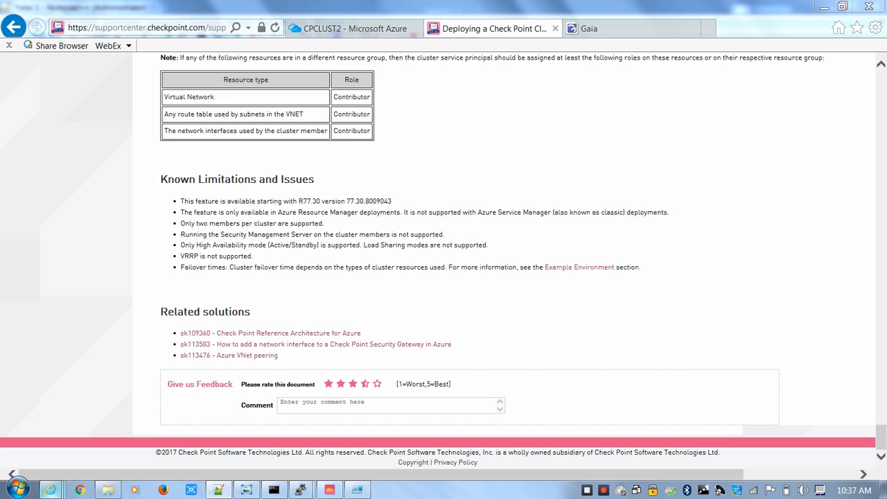
left_click(88, 424)
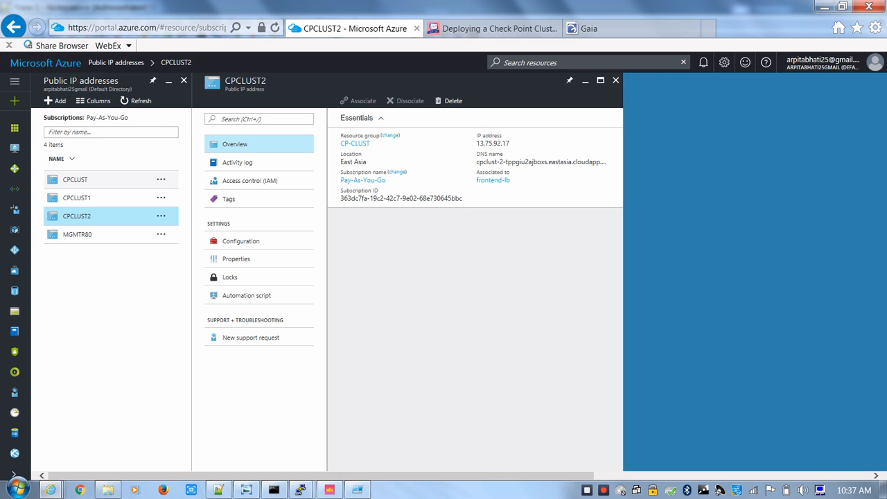
left_click(75, 179)
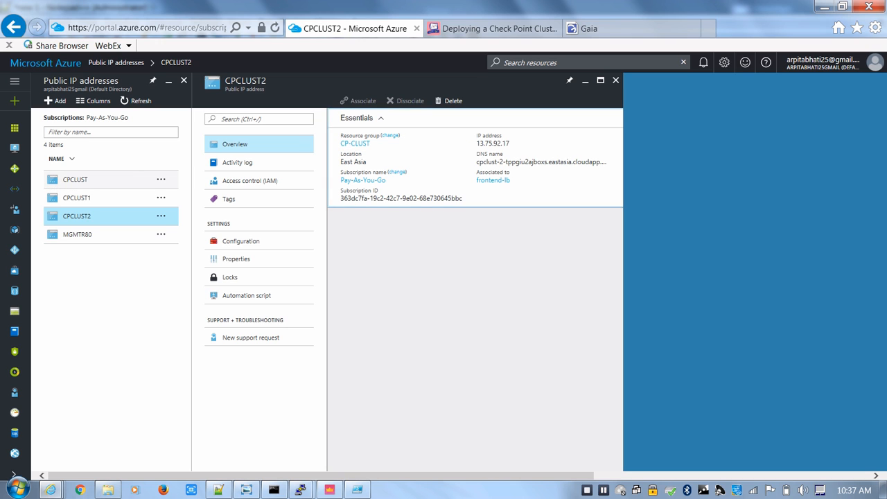
Check the CPCLUST public IP's resource group in the Azure portal and set $ResourceGroup to "CP-CLUST" in the Notepad++ script
left_click(76, 180)
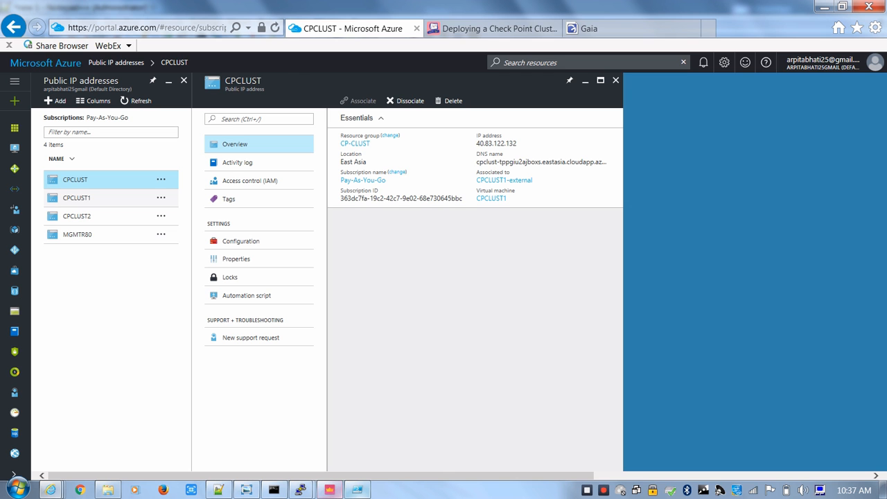
left_click(218, 490)
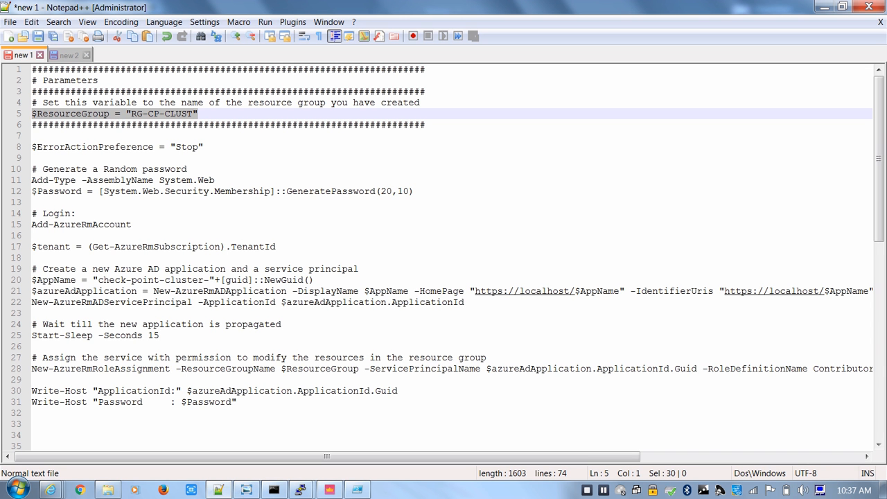
left_click(142, 113)
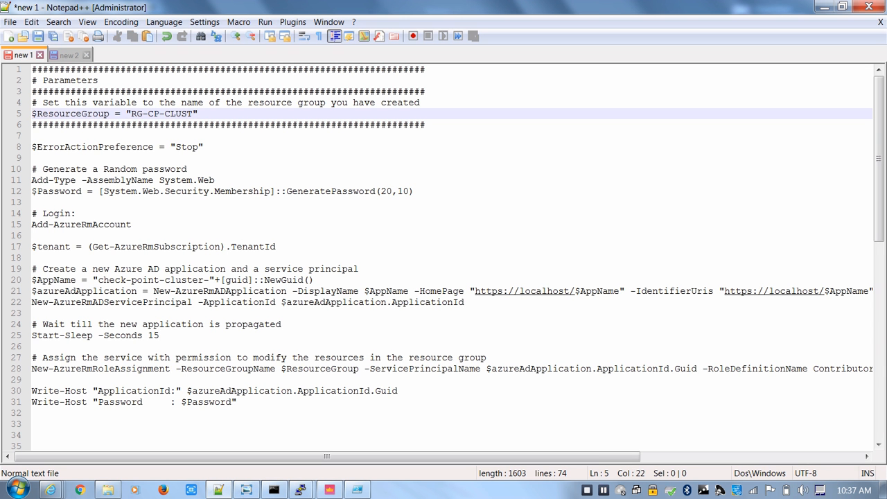
key("BackSpace")
key("BackSpace")
key("BackSpace")
left_click(208, 146)
mouse_move(51, 490)
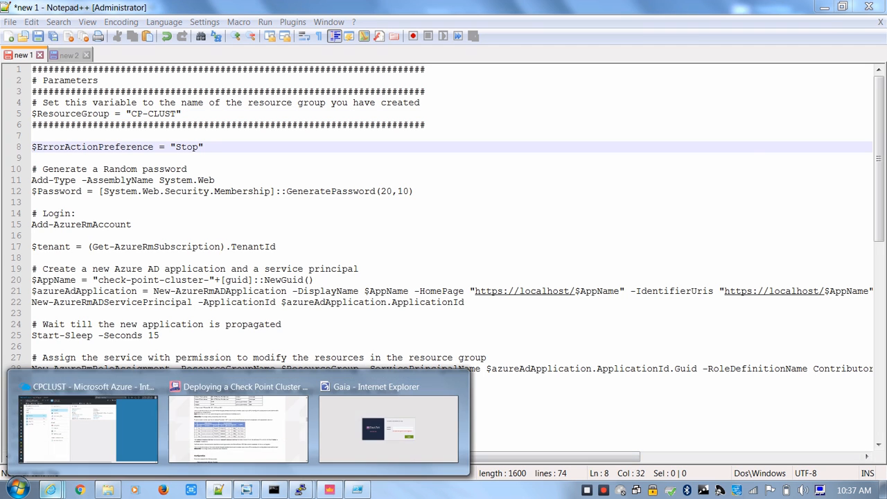
left_click(86, 425)
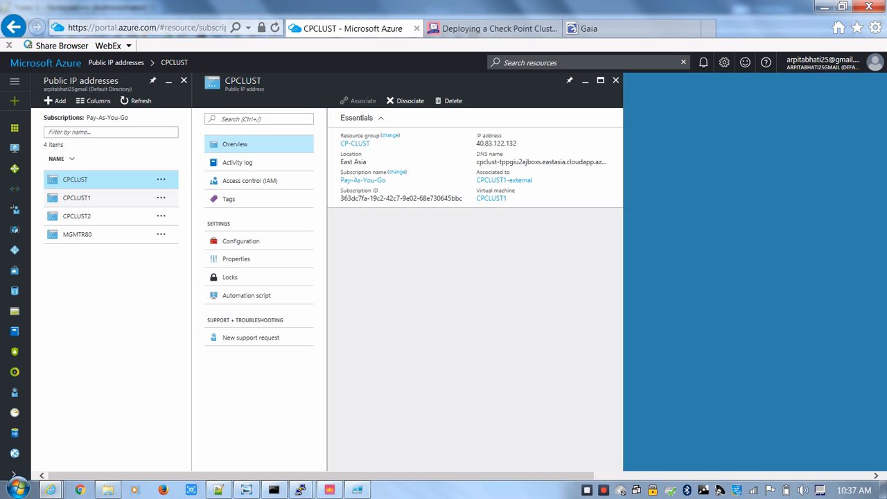
left_click(218, 490)
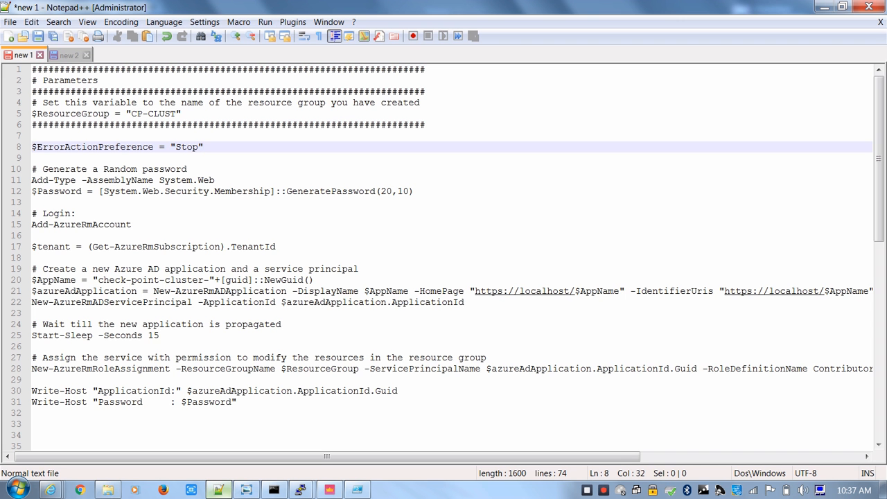
Copy the $ResourceGroup = "CP-CLUST" line from the script and run it in Windows PowerShell ISE
left_click(209, 303)
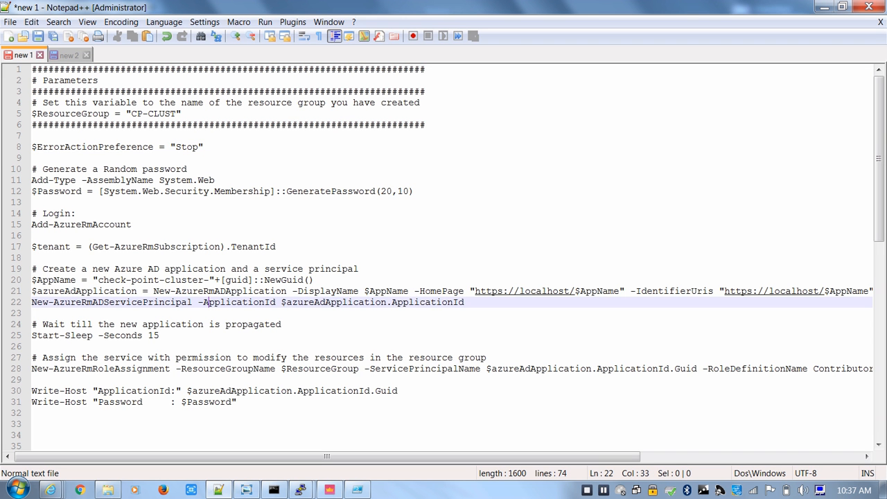
left_click_drag(99, 81, 32, 81)
left_click(87, 103)
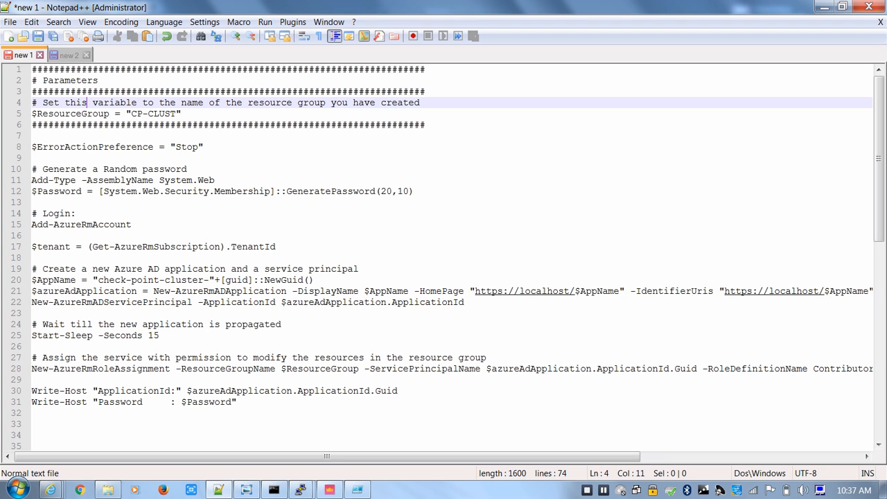
left_click_drag(32, 113, 182, 113)
key("ctrl+c")
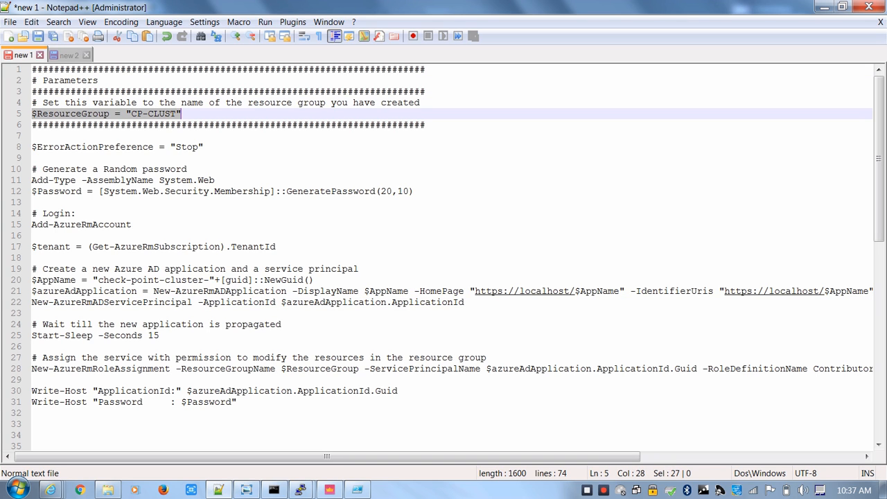
left_click(357, 490)
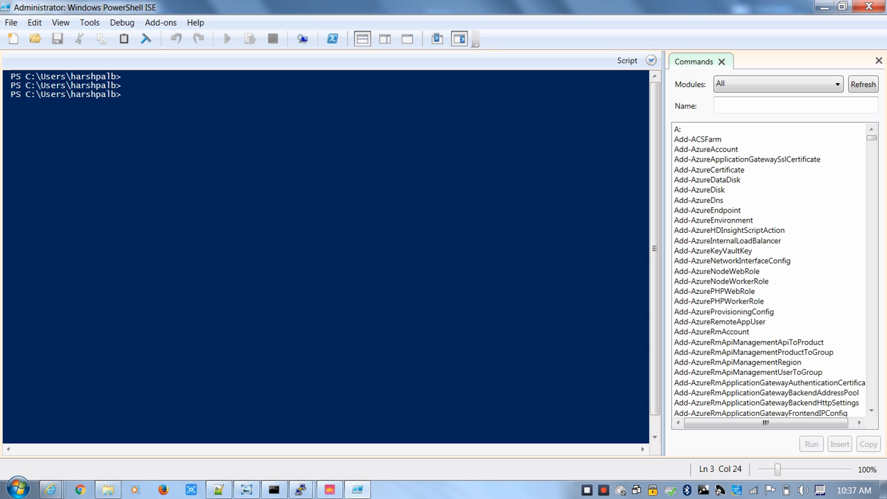
right_click(380, 124)
left_click(412, 166)
key("Return")
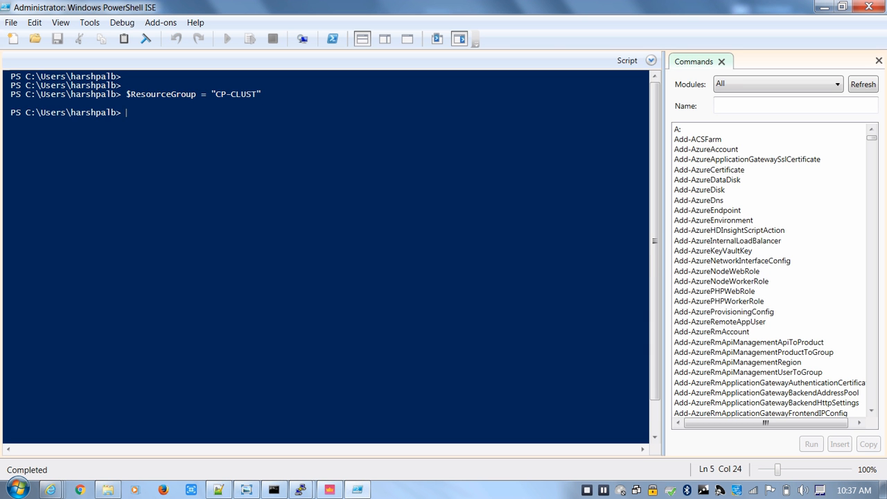
Copy the Add-Type -AssemblyName System.Web and $Password = GeneratePassword(20,10) lines from Notepad++ and run them in PowerShell ISE
key("alt+Tab")
left_click(132, 225)
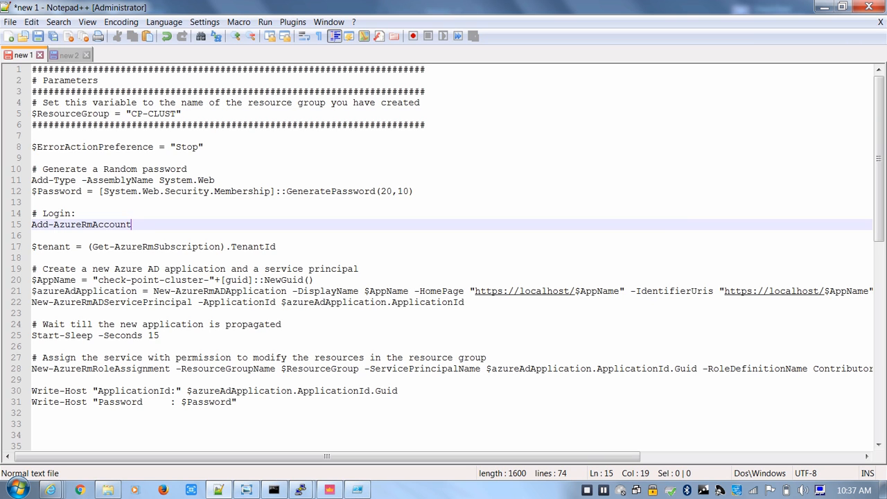
left_click_drag(32, 181, 419, 201)
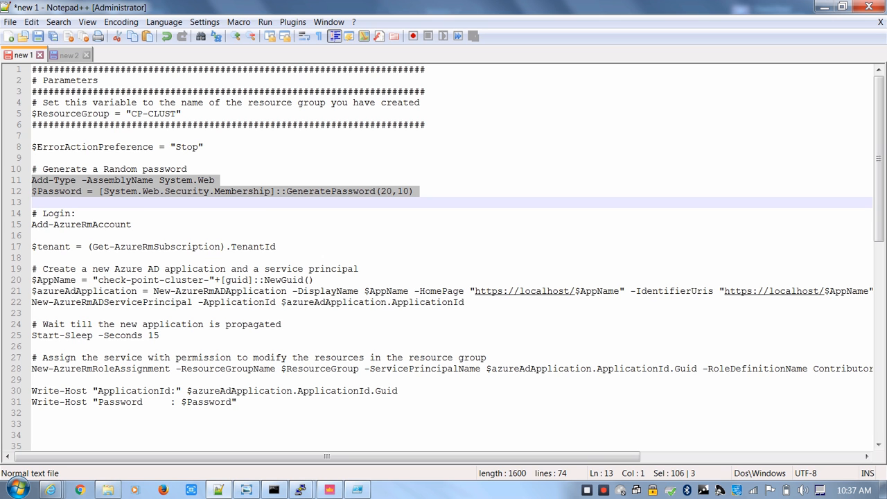
key("ctrl+c")
key("alt+Tab")
right_click(456, 259)
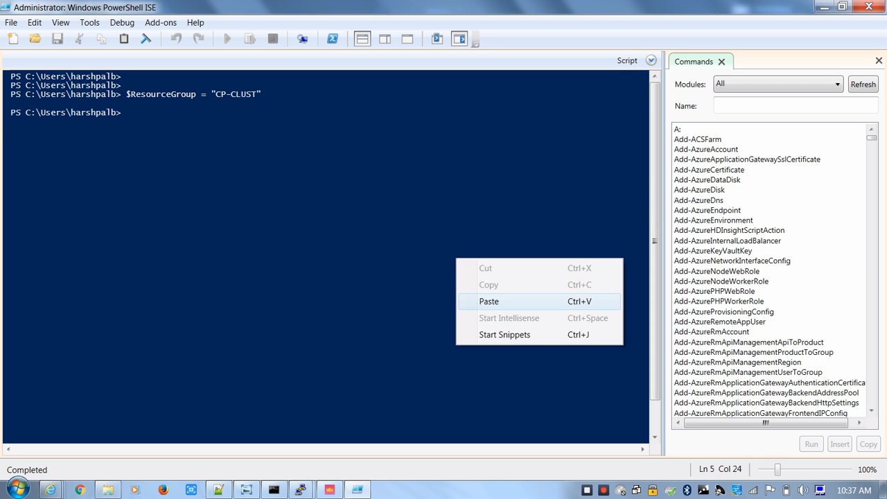
left_click(485, 301)
Copy the Add-AzureRmAccount line from Notepad++, run it in PowerShell ISE, and sign in with the Microsoft account password
key("alt+Tab")
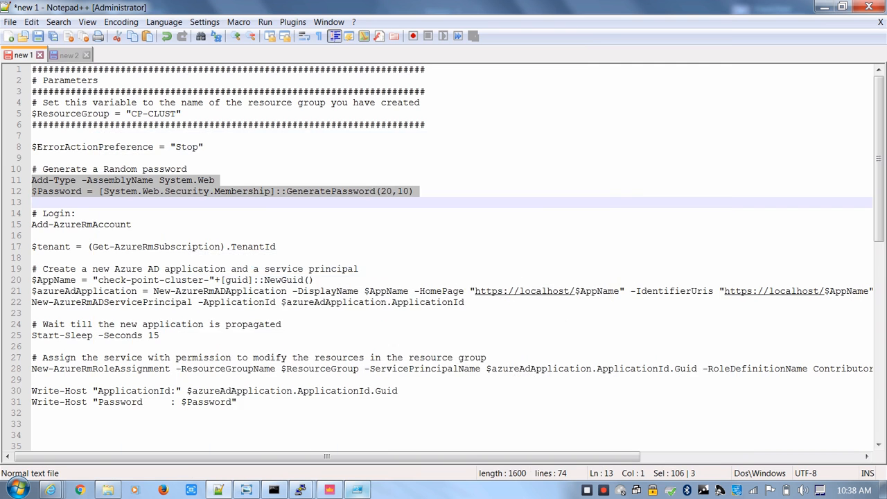
left_click(126, 225)
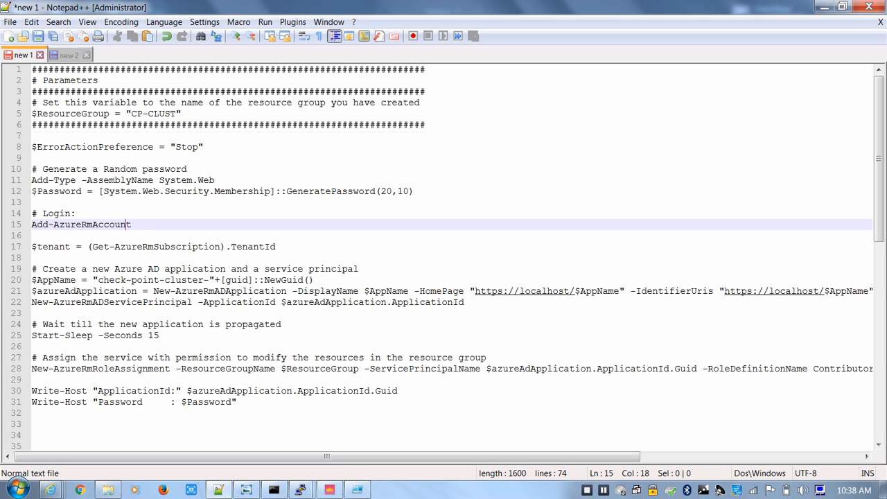
left_click_drag(131, 224, 32, 225)
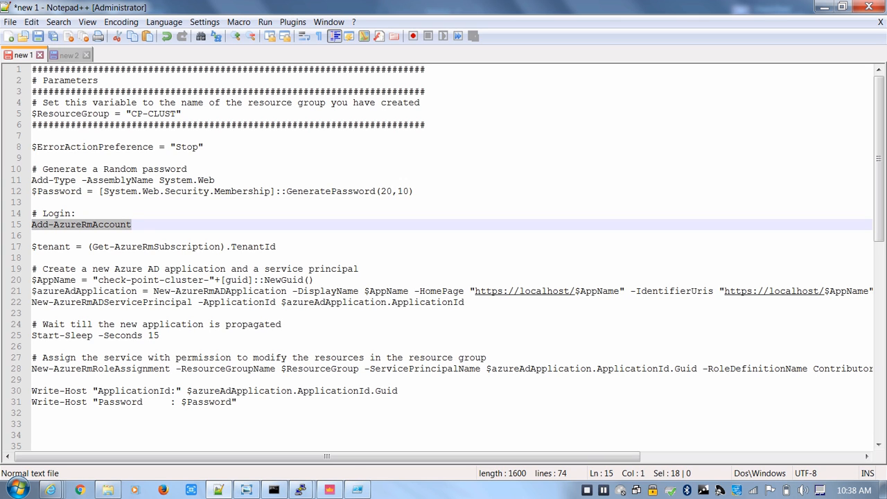
left_click(357, 490)
right_click(471, 212)
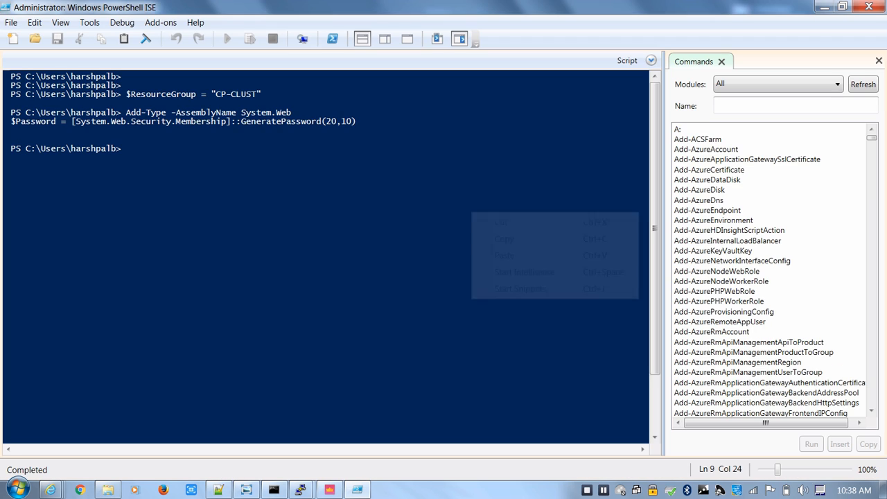
left_click(500, 255)
key("Return")
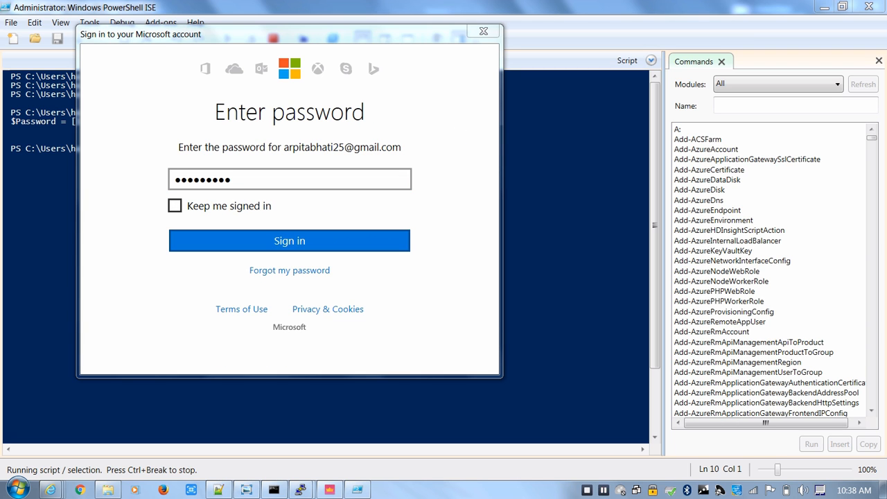
key("Return")
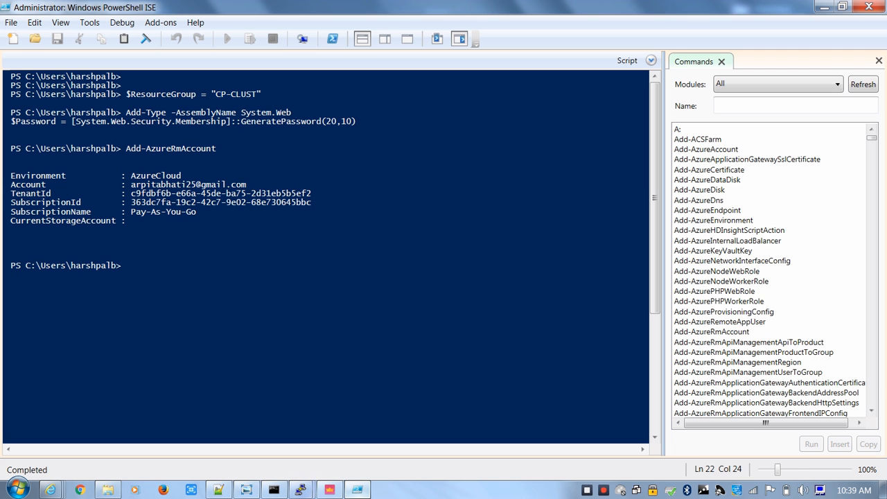
Copy the script from the $tenant line through the New-AzureRmRoleAssignment line in Notepad++ and run it in PowerShell ISE
left_click(357, 489)
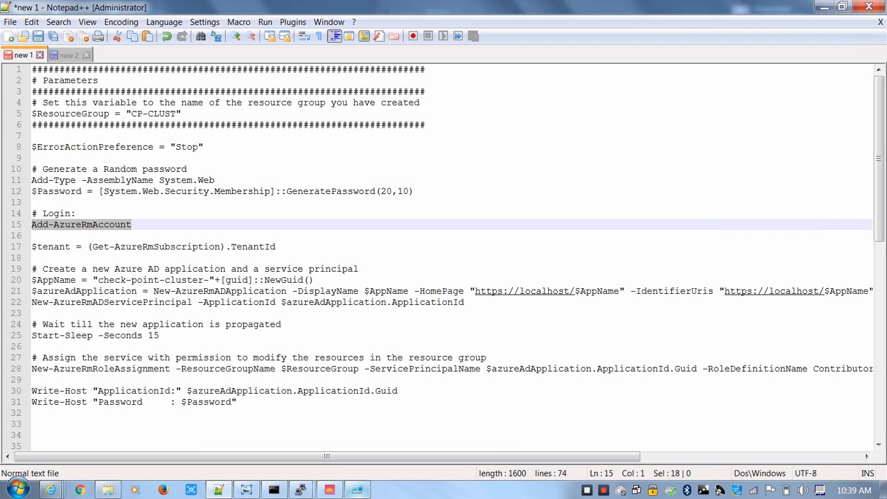
left_click(276, 247)
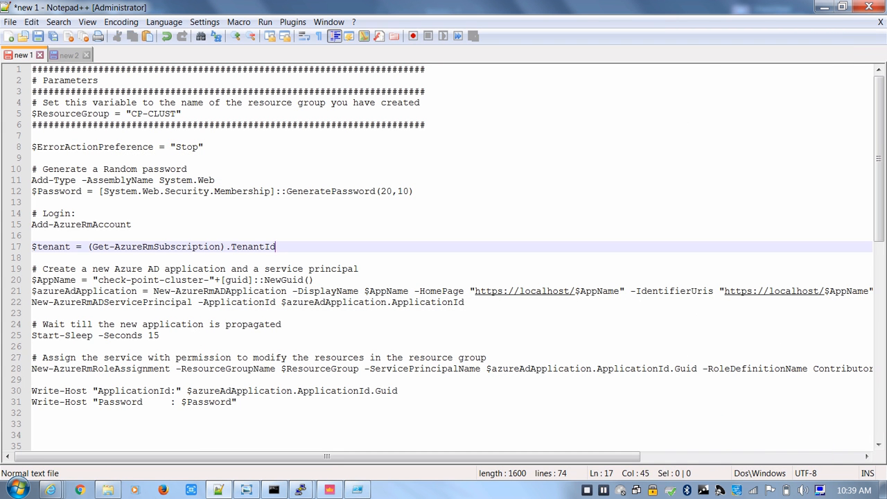
left_click_drag(277, 247, 32, 247)
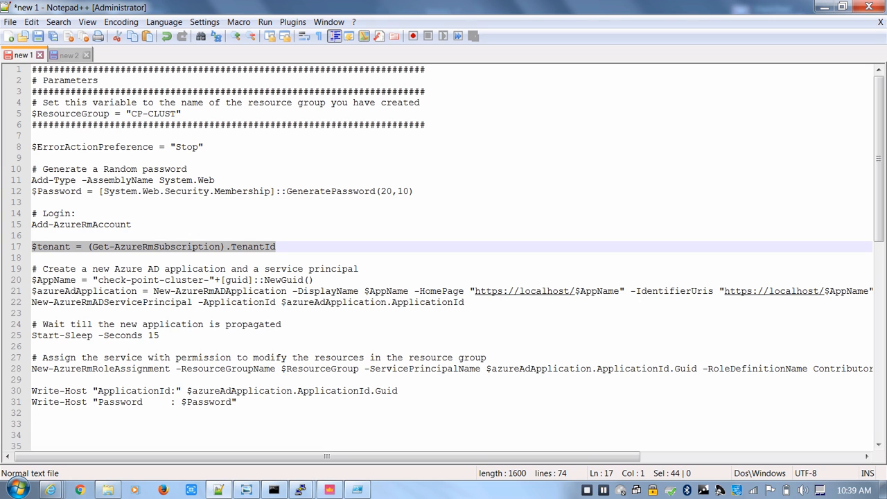
left_click_drag(879, 159, 879, 167)
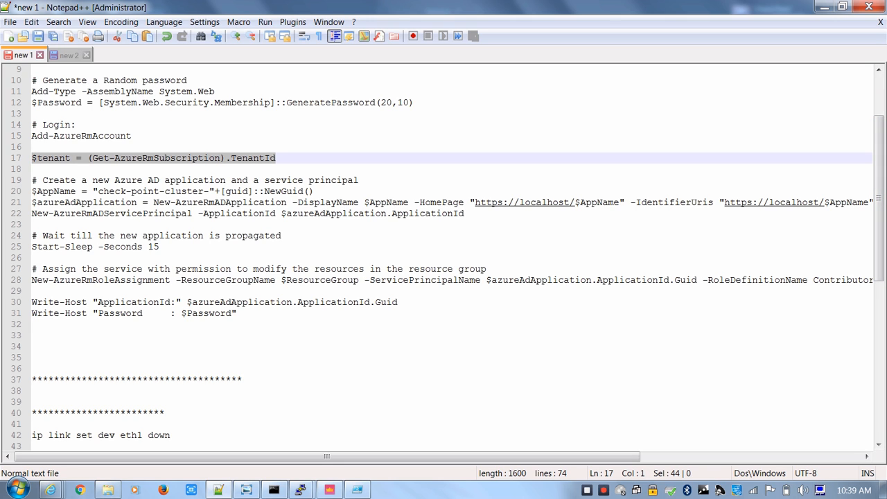
left_click_drag(237, 313, 154, 302)
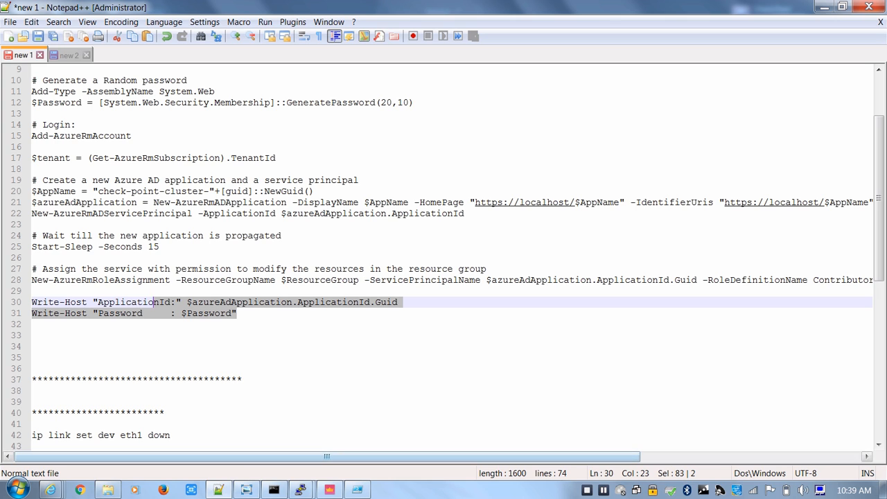
left_click(176, 236)
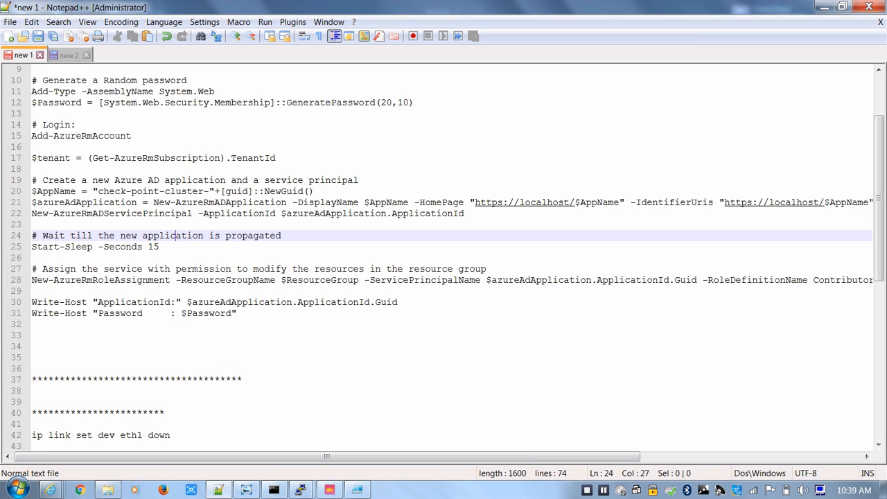
left_click_drag(31, 158, 875, 281)
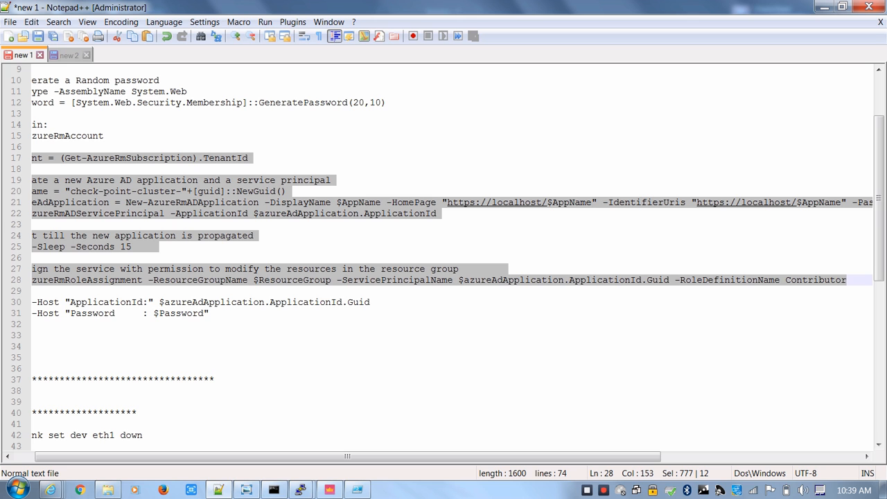
left_click(358, 490)
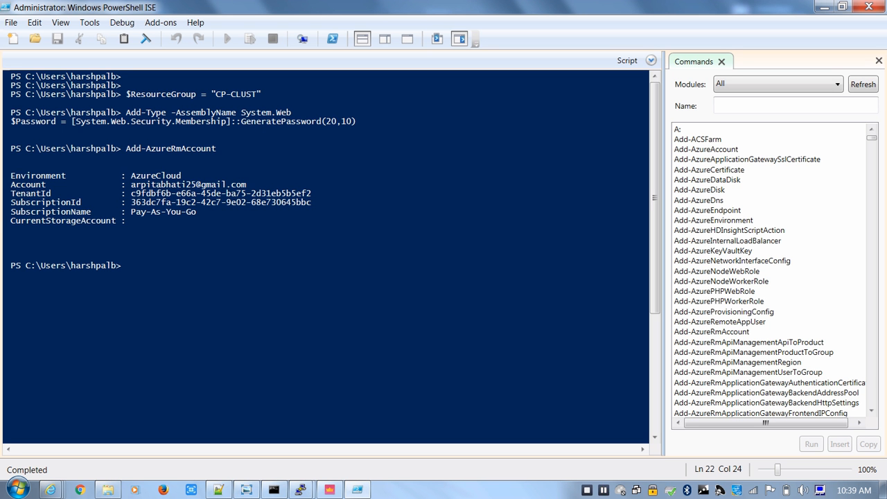
right_click(283, 259)
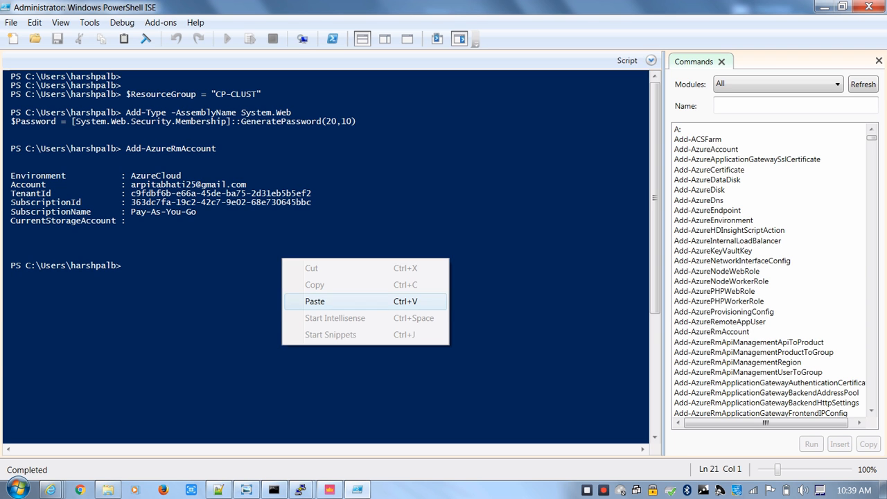
left_click(314, 301)
key("Return")
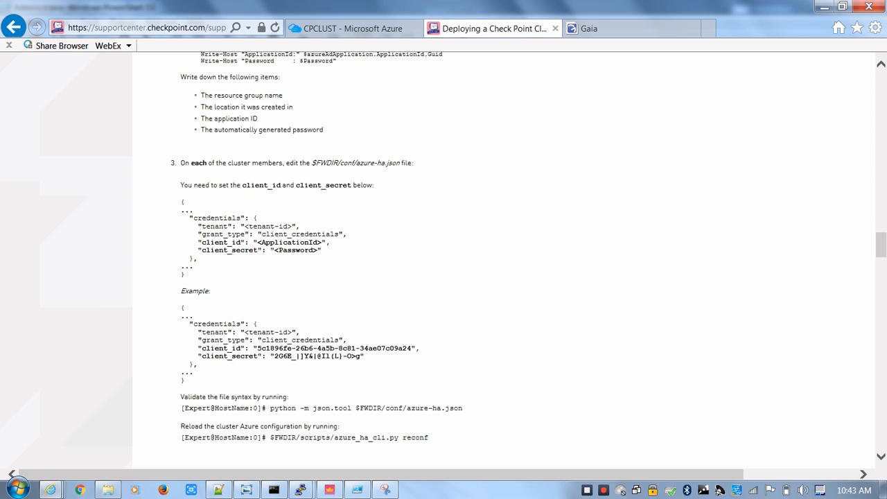
Copy the $FWDIR/conf/azure-ha.json path from the Check Point article and open that file in vi in the cpclust1 PuTTY session
left_click_drag(400, 163, 312, 163)
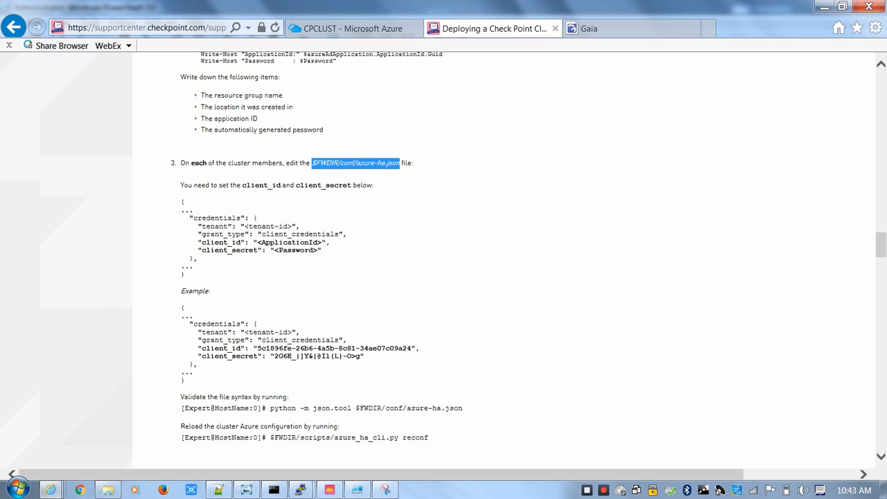
mouse_move(301, 490)
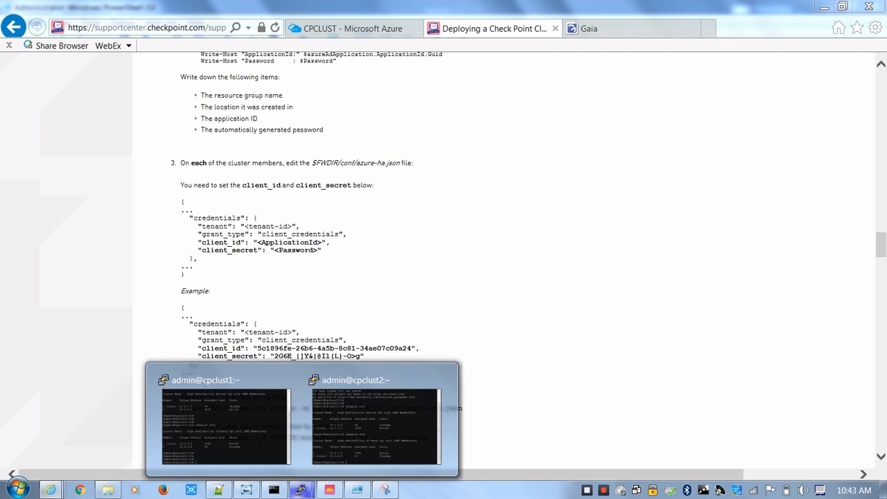
left_click(229, 423)
type("vi")
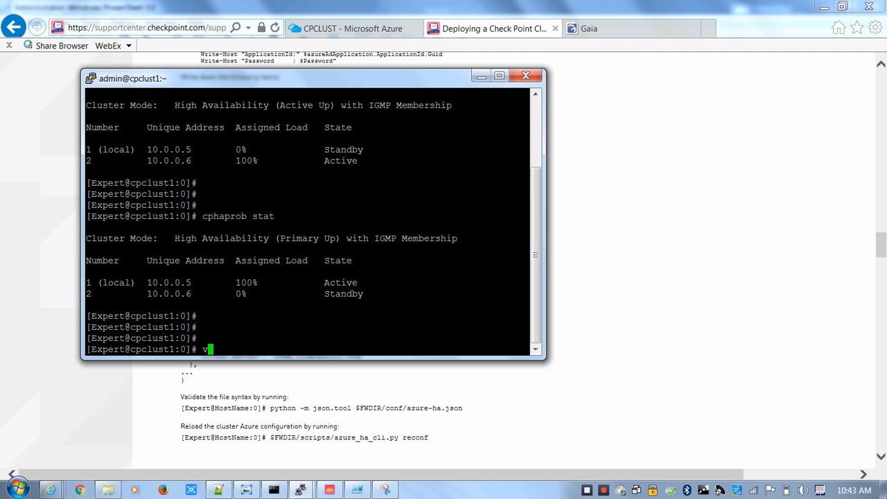
key("shift+Insert")
key("Return")
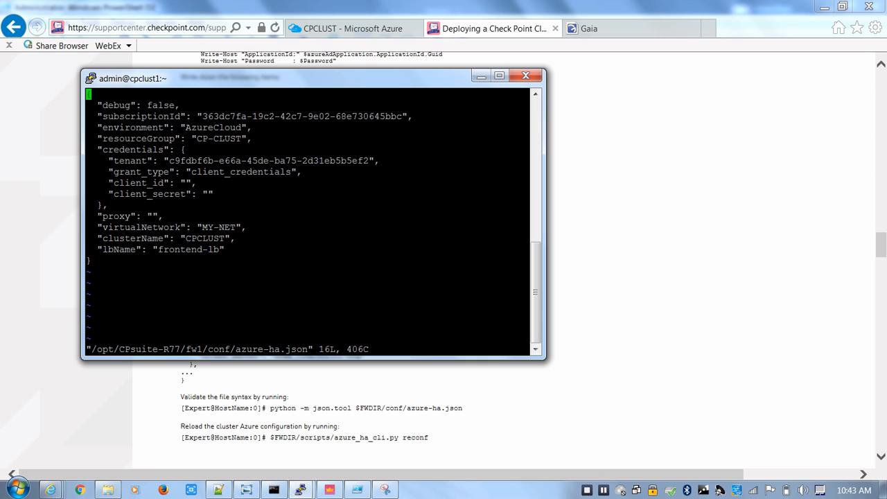
Move to the client_id value in the credentials block of azure-ha.json in vi and start inserting text
key("Down")
key("Down")
key("Down")
key("Down")
key("Down")
key("Right")
key("Right")
key("Right")
key("Right")
key("Right")
key("Down")
key("Down")
key("Right")
key("Right")
key("Right")
key("Right")
key("Right")
key("Right")
key("Right")
key("Right")
key("Right")
key("Right")
key("Right")
key("Right")
key("Right")
key("i")
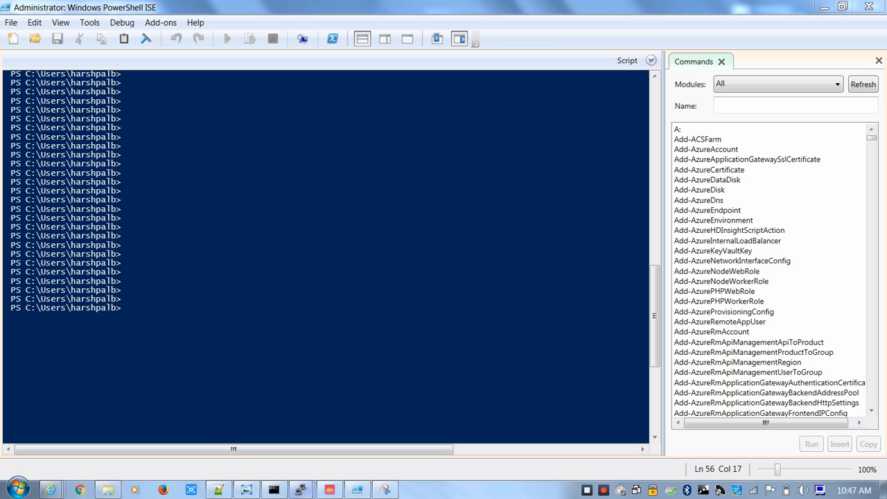
Review the vi $FWDIR/conf/azure-ha.json command in the cpclust1 and cpclust2 PuTTY sessions
mouse_move(301, 489)
left_click(218, 416)
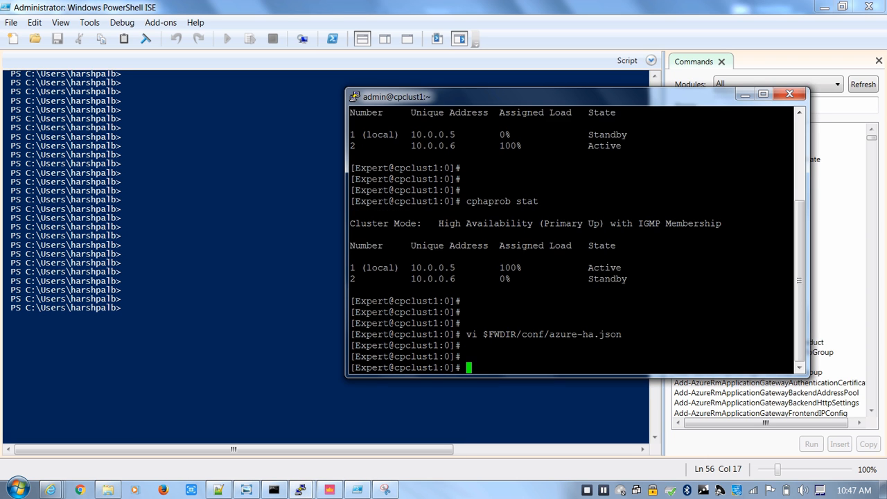
key("Return")
key("Return")
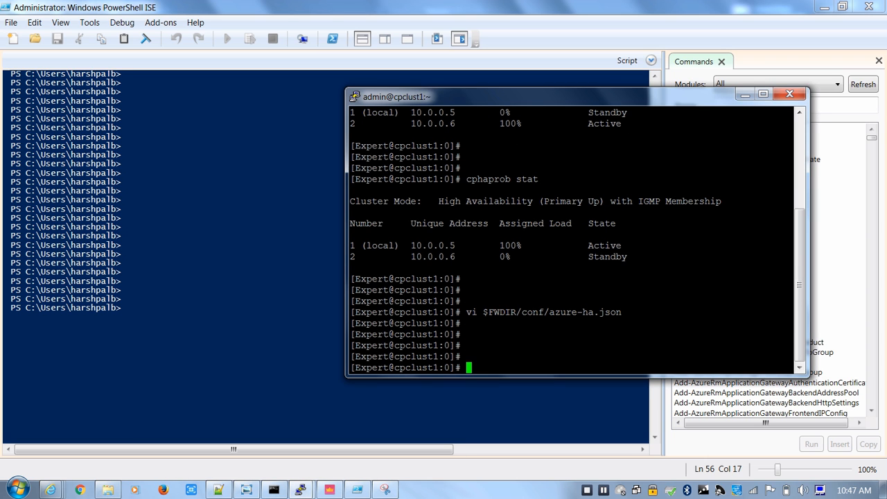
left_click_drag(554, 96, 478, 93)
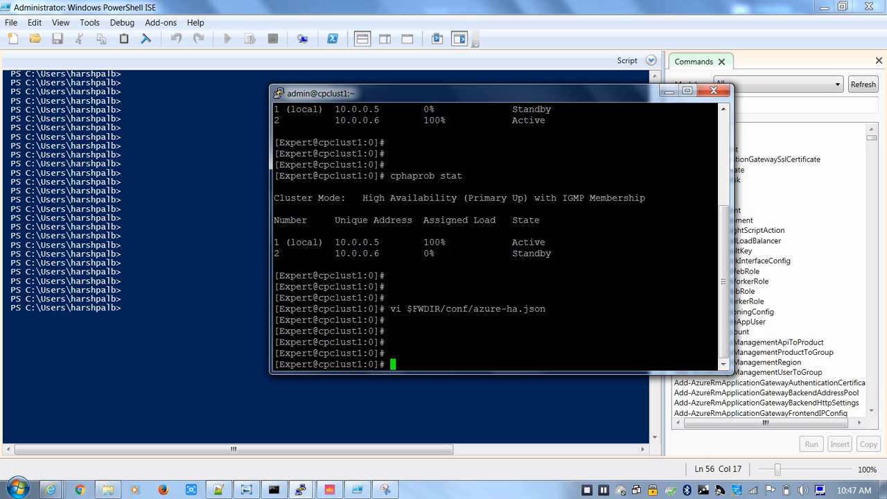
left_click_drag(714, 308, 474, 309)
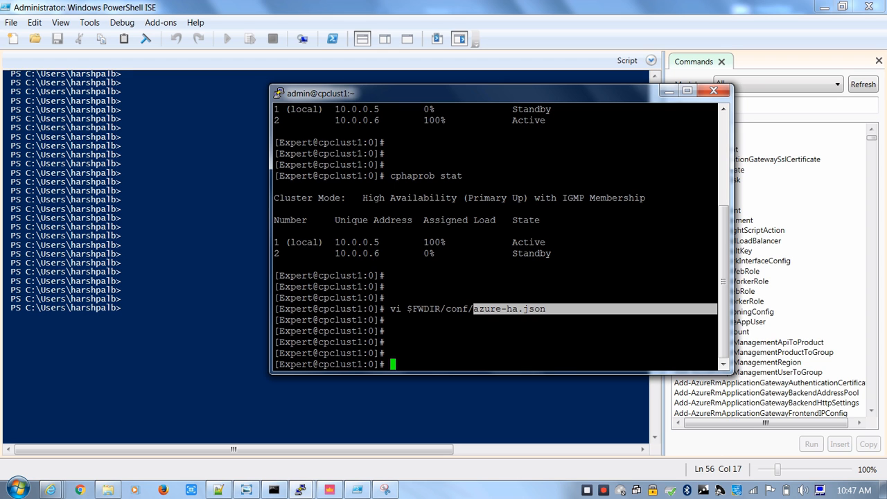
left_click(299, 490)
left_click(376, 420)
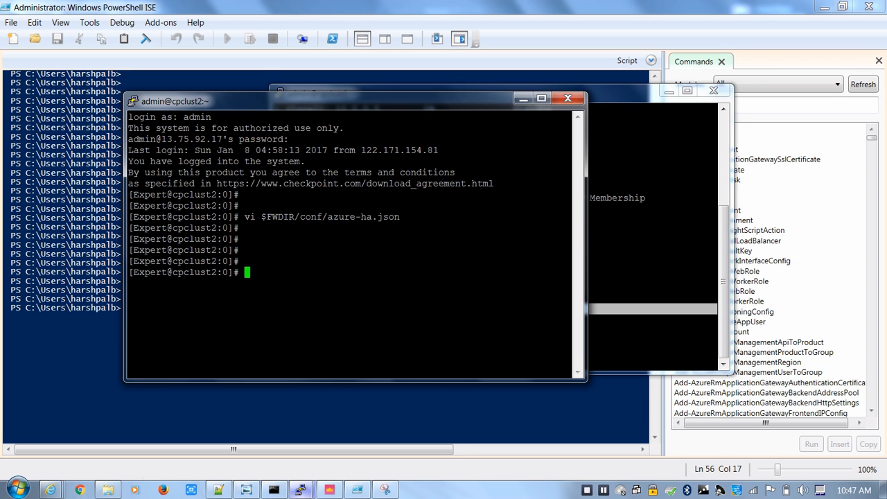
key("Return")
key("Return")
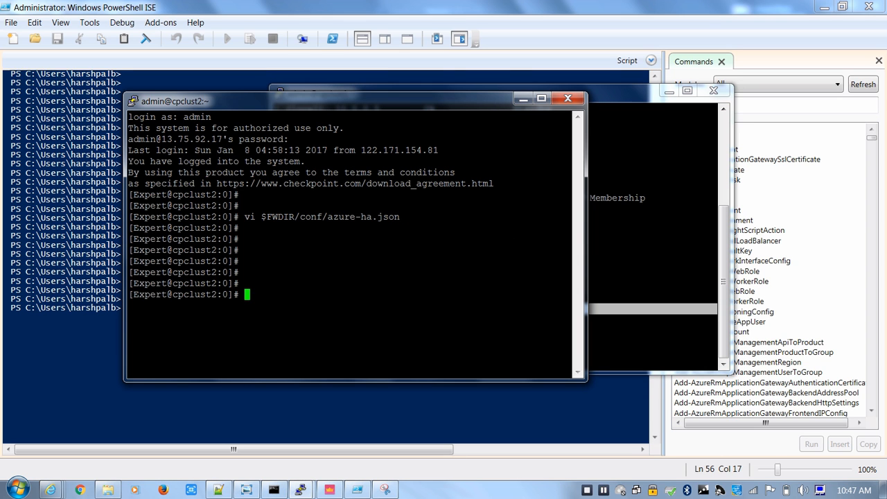
Copy the python -m json.tool $FWDIR/conf/azure-ha.json command from the Check Point article and run it in the cpclust1 session
left_click(219, 490)
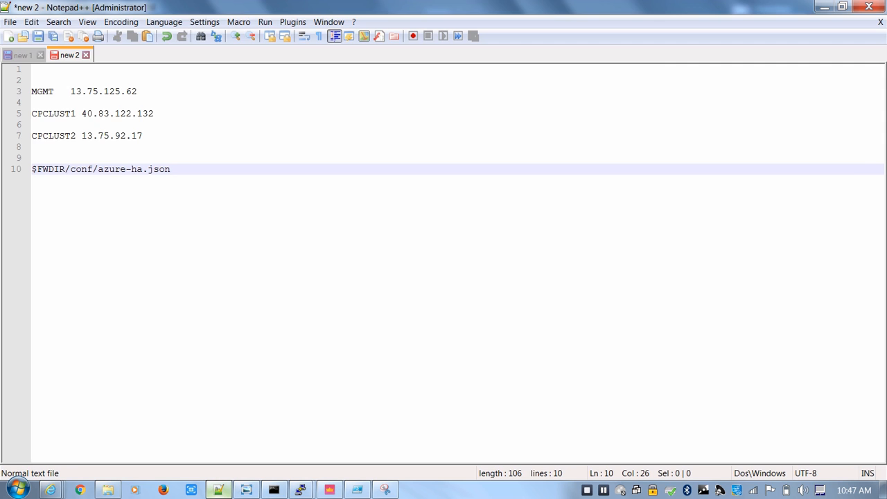
left_click(219, 490)
mouse_move(51, 490)
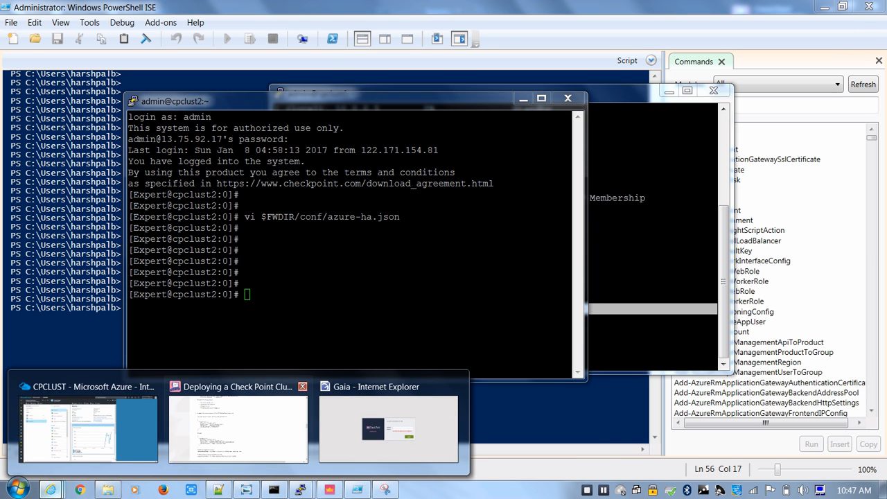
left_click(239, 423)
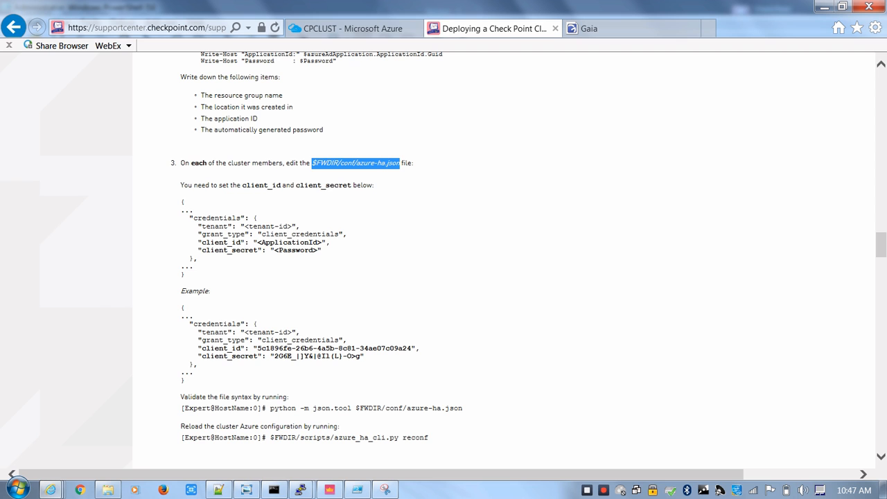
left_click_drag(463, 408, 270, 408)
key("ctrl+c")
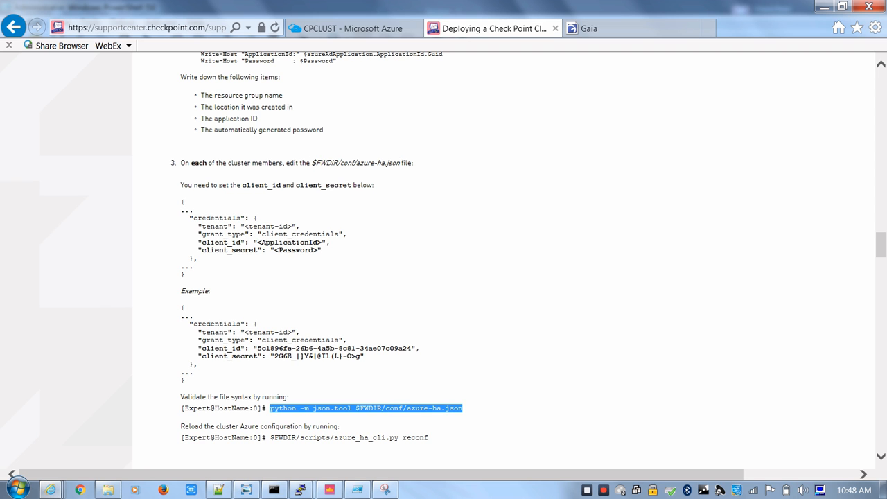
left_click(300, 491)
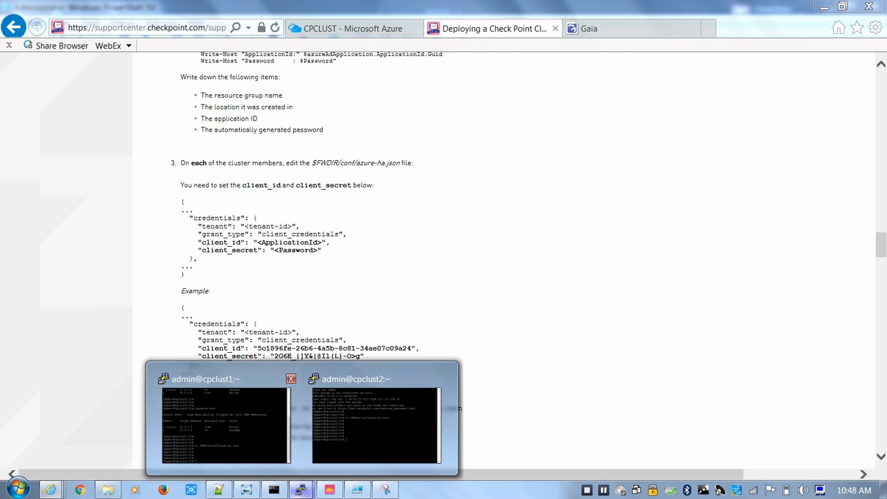
left_click(223, 421)
key("shift+Insert")
key("Return")
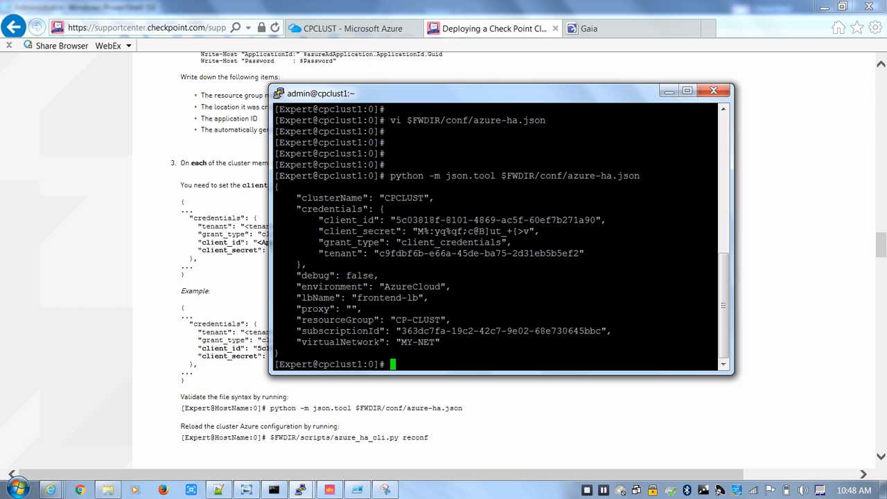
Copy the python -m json.tool $FWDIR/conf/azure-ha.json validation command from the article again and run it in the cpclust2 session
key("alt+Tab")
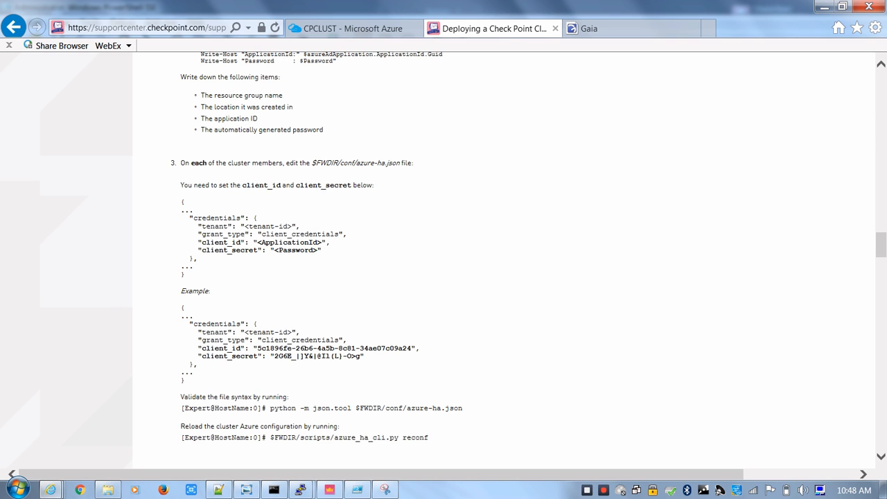
left_click_drag(463, 408, 270, 409)
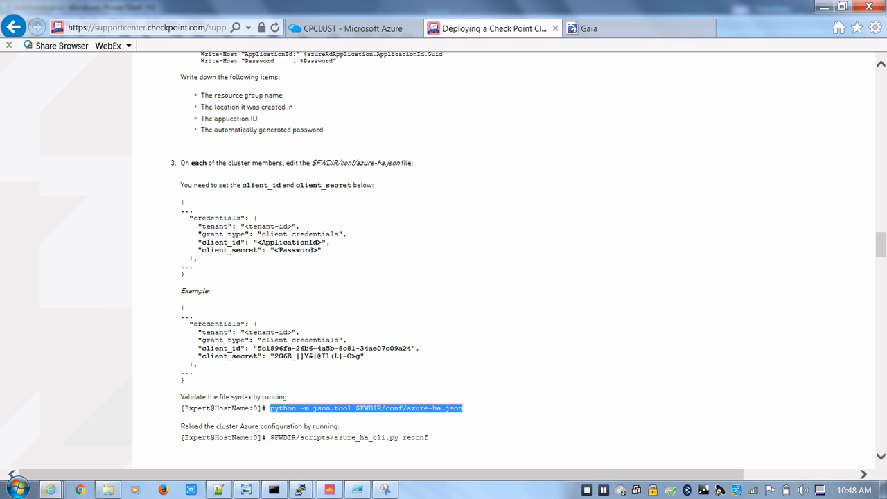
key("alt+Tab")
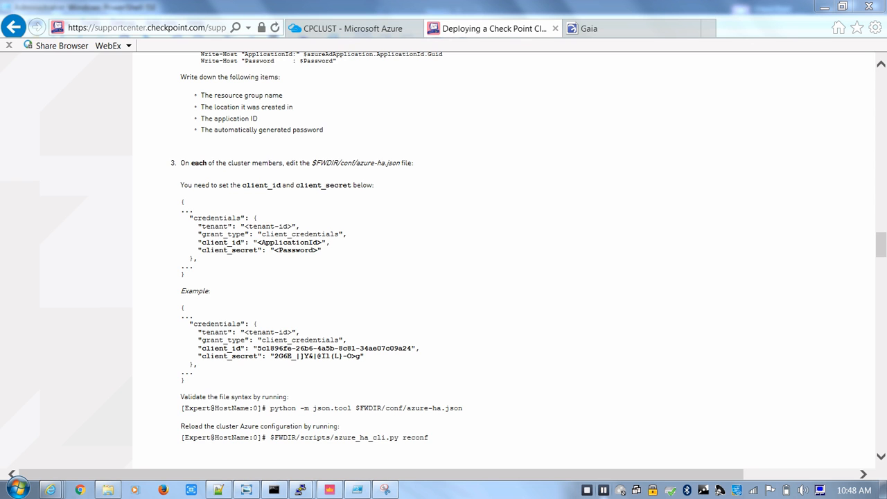
Copy the $FWDIR/scripts/azure_ha_cli.py reconf command from the article and run it in the cpclust2 session
left_click_drag(429, 437, 270, 437)
key("ctrl+c")
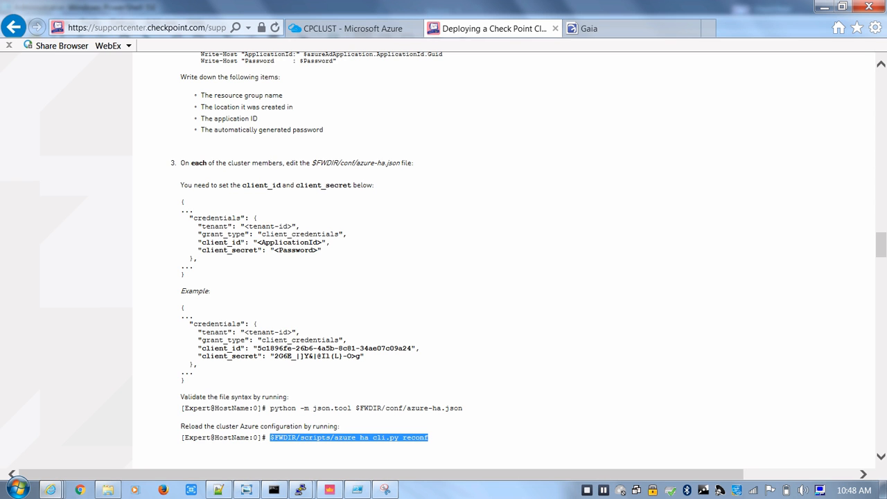
left_click(301, 490)
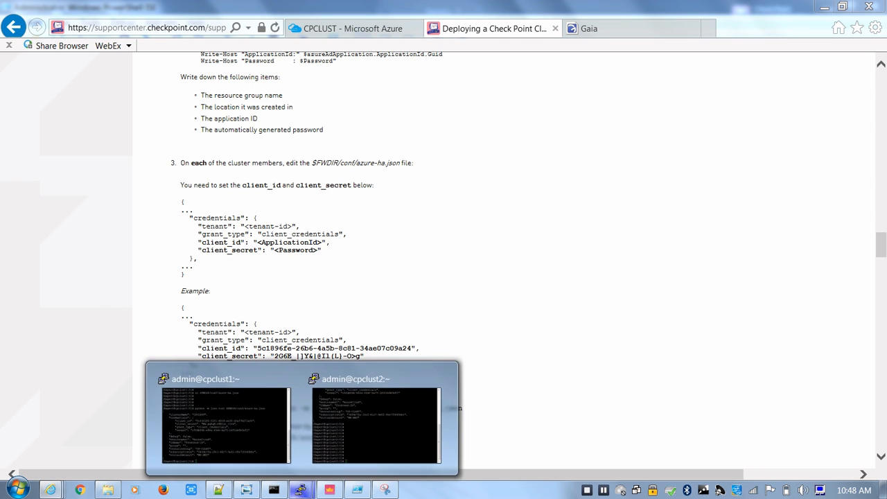
left_click(377, 419)
right_click(374, 332)
key("Return")
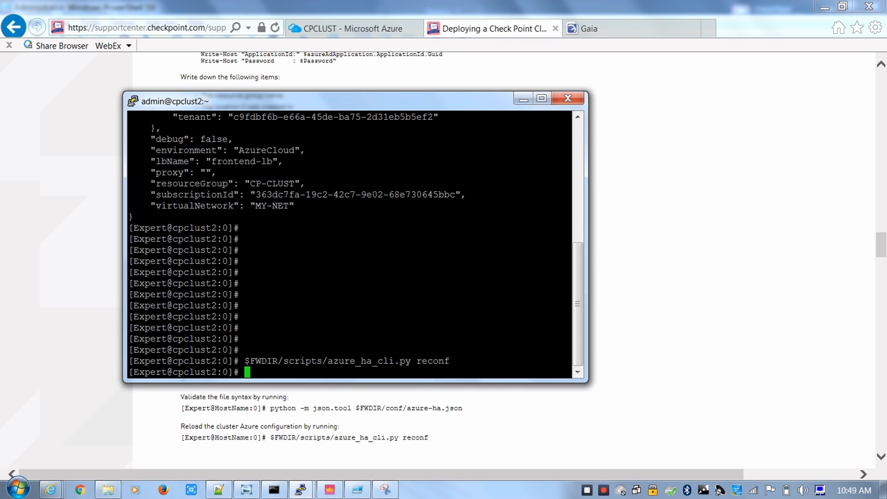
Run the copied $FWDIR/scripts/azure_ha_cli.py reconf command in the cpclust1 PuTTY session
left_click(300, 489)
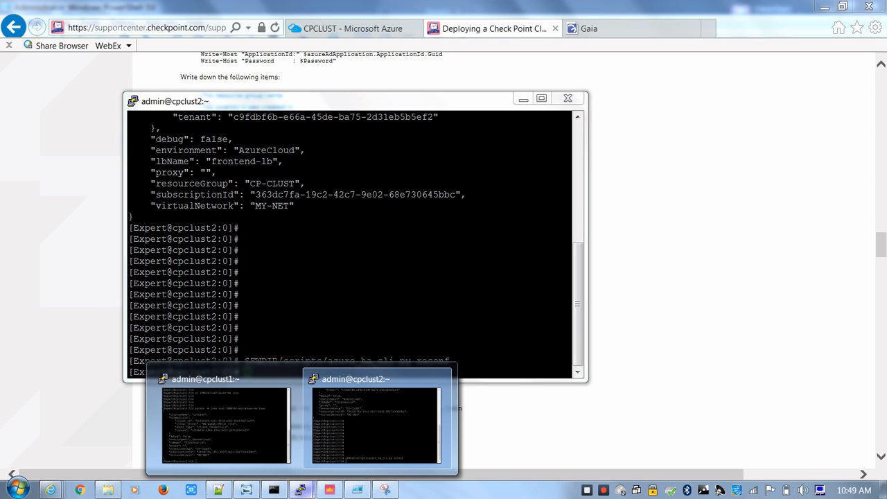
left_click(513, 434)
key("alt+Tab")
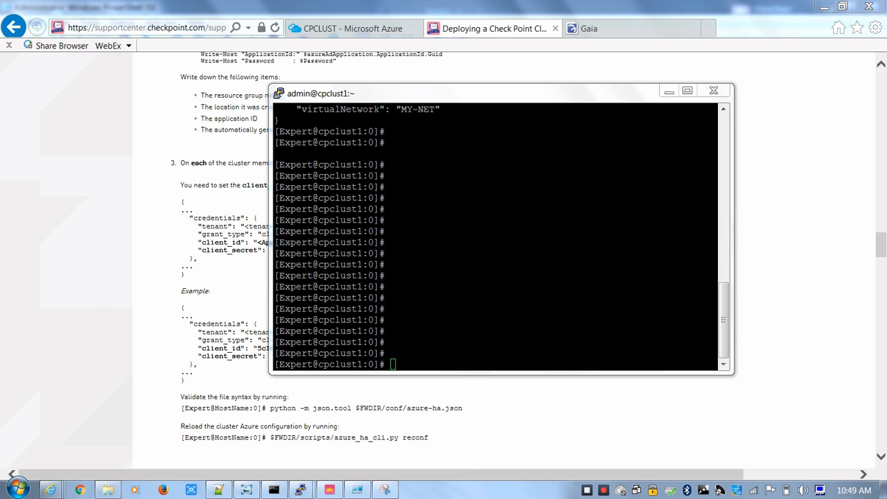
key("shift+Insert")
key("Return")
key("Return")
key("Return")
key("Return")
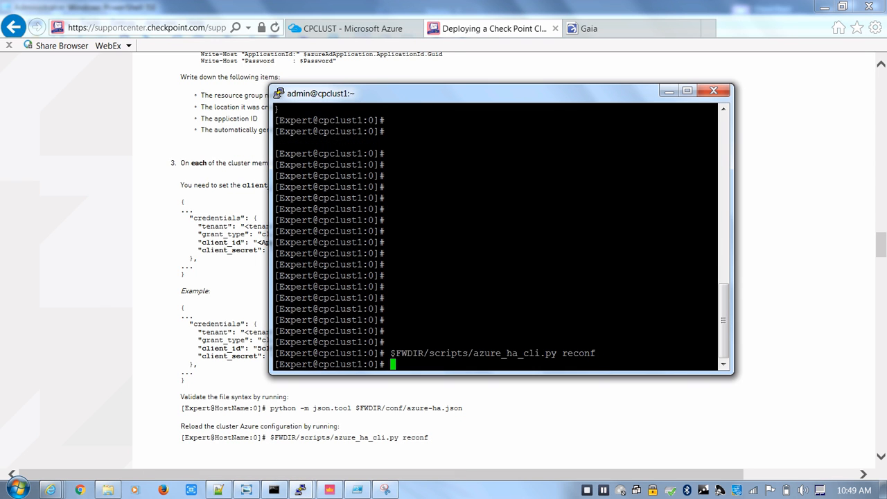
Switch from the Check Point article to the Azure portal, close the CPCLUST public IP address and open the Route tables list
key("alt+Tab")
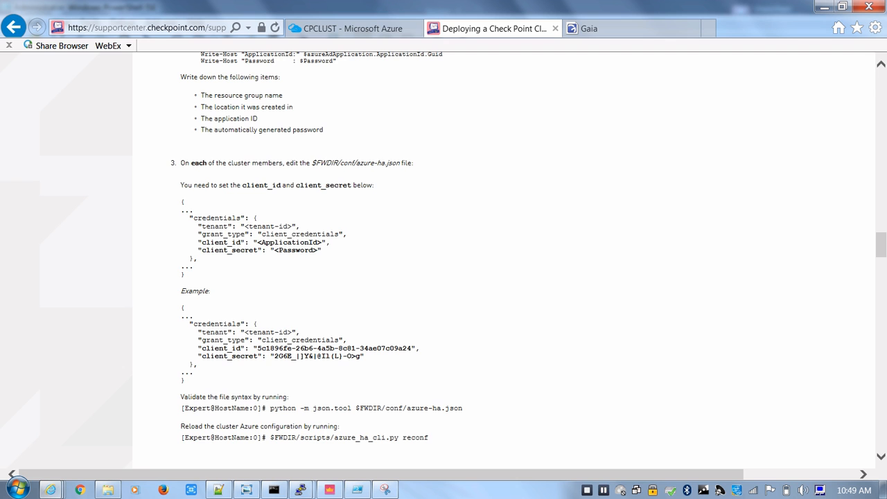
scroll(444, 270, "down", 3)
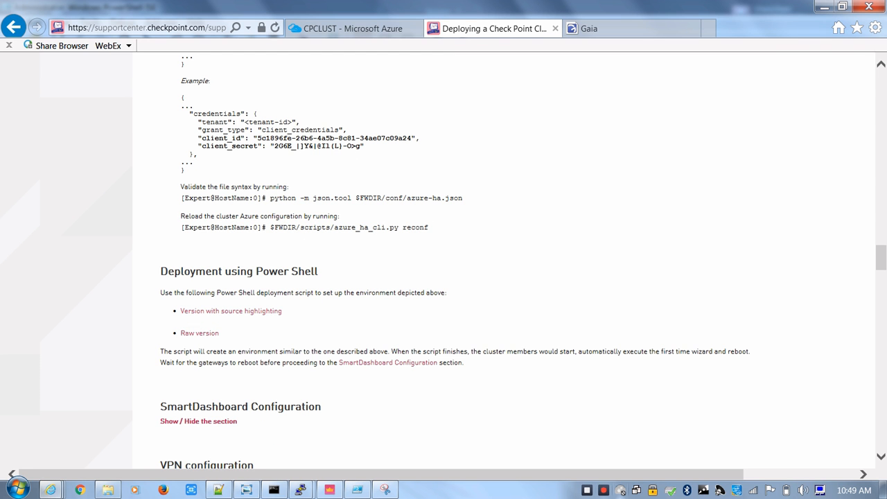
scroll(444, 264, "up", 5)
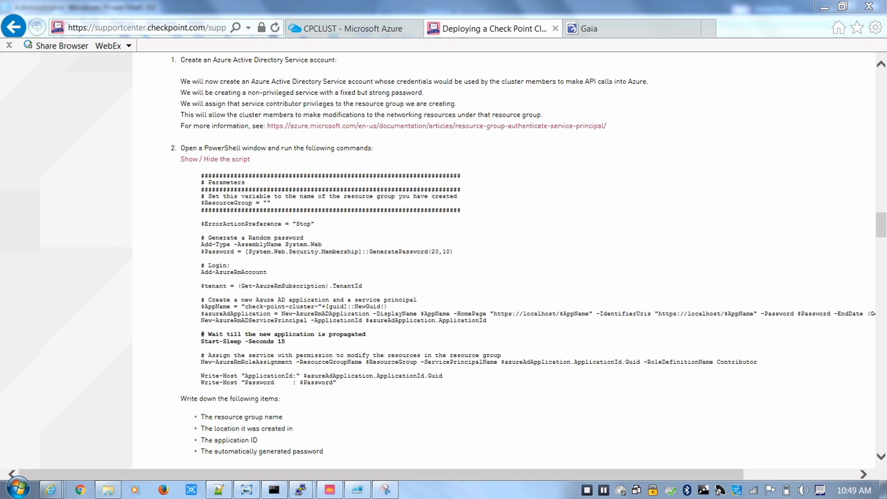
left_click(87, 423)
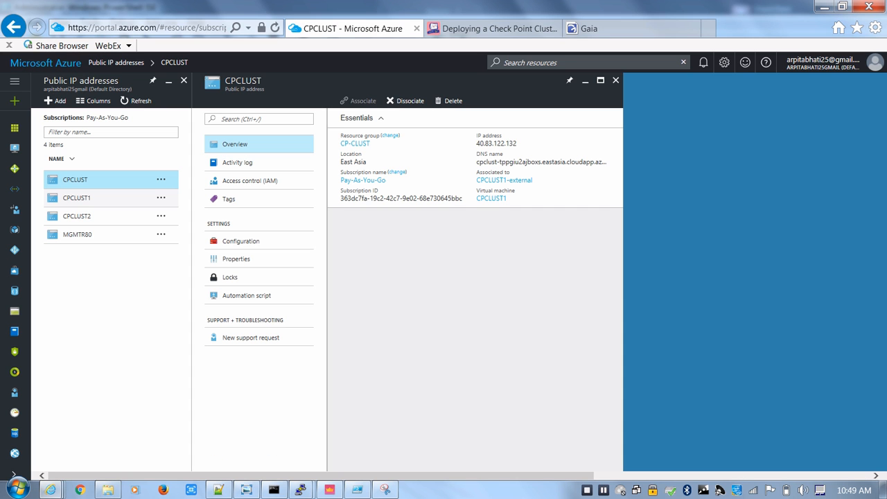
left_click(615, 80)
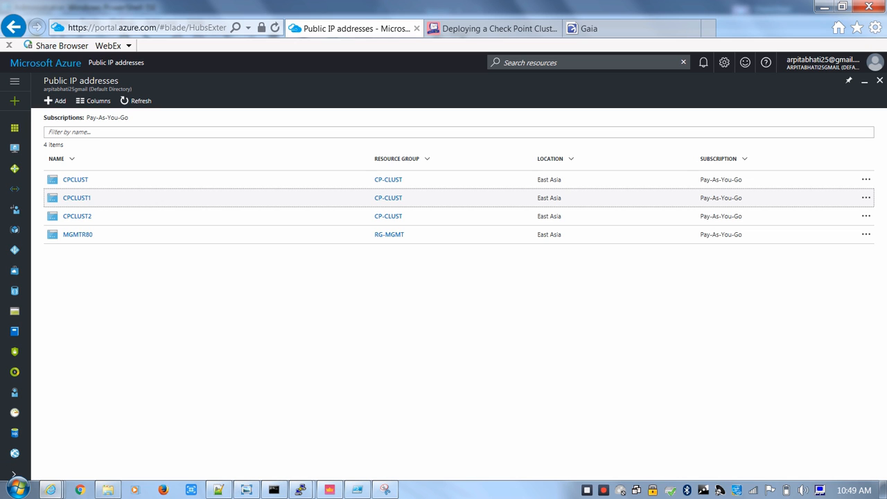
left_click_drag(26, 298, 26, 307)
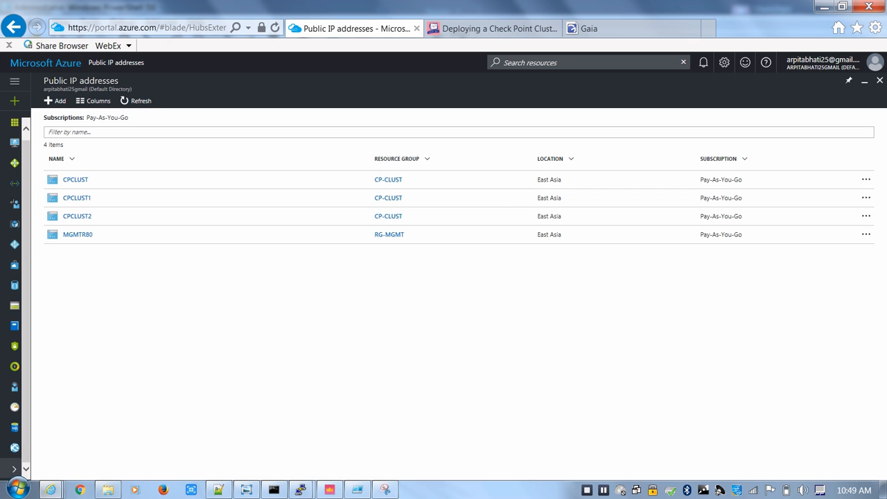
left_click(13, 469)
left_click(14, 204)
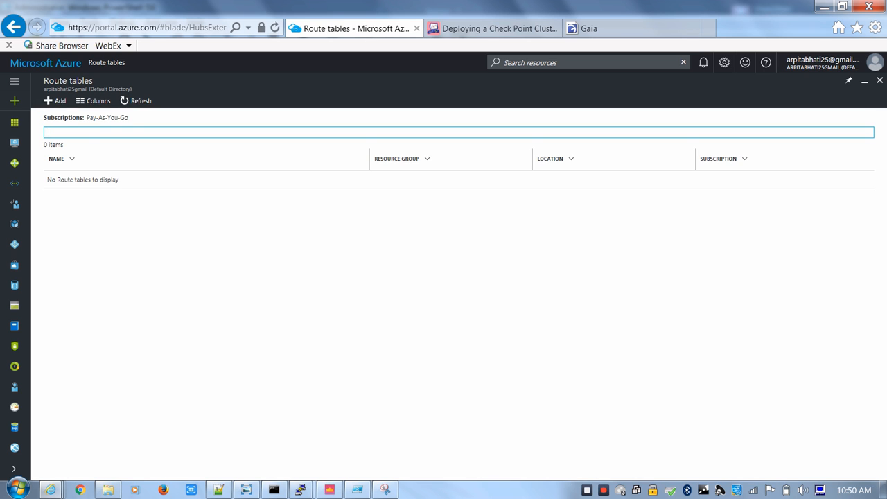
Start a new route table named RT and assign it to the existing resource group CP-CLUST
left_click(55, 100)
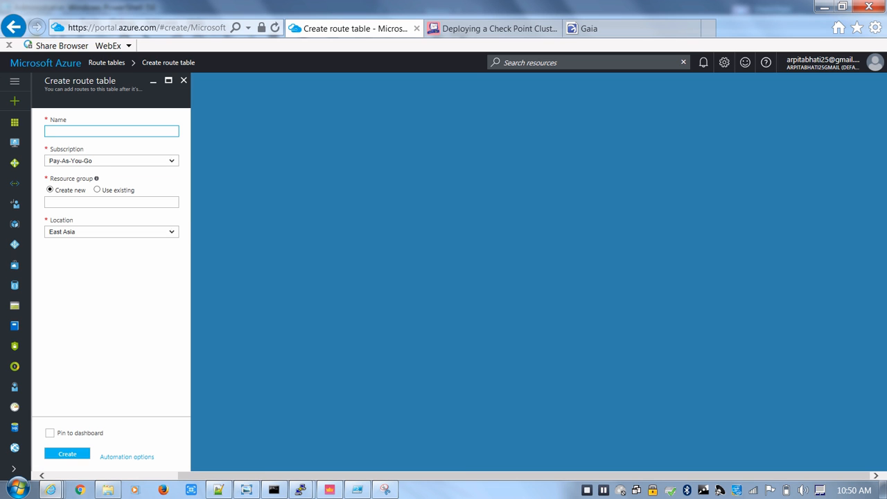
type("RT")
left_click(97, 190)
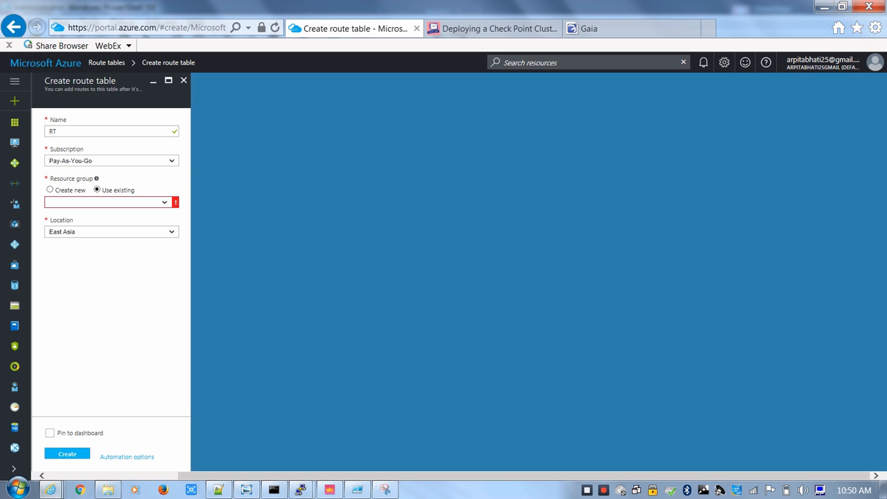
left_click(108, 202)
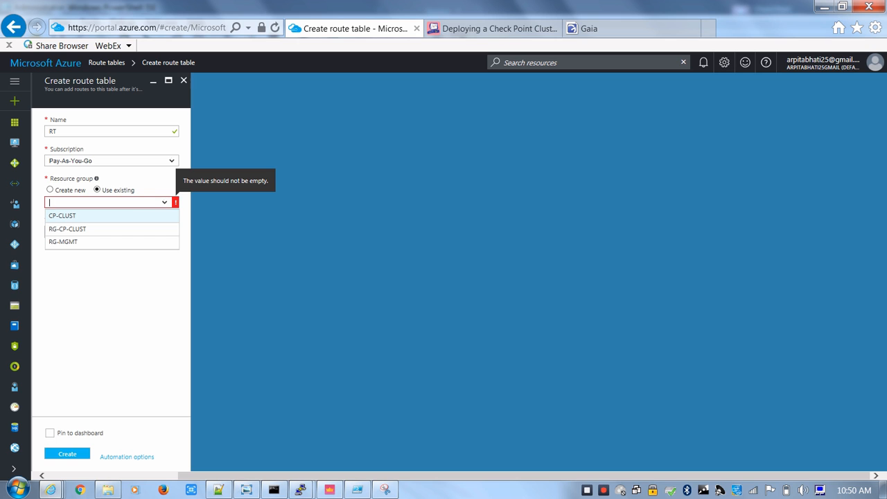
left_click(69, 216)
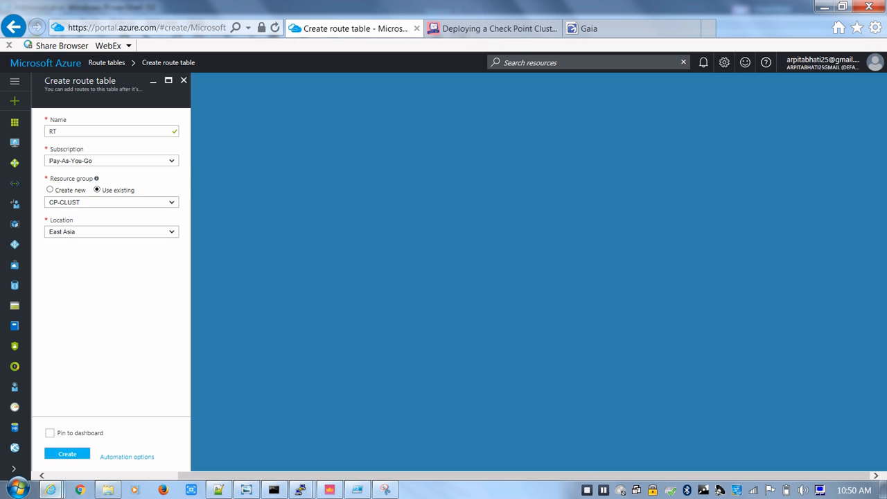
Review the Check Point article's section on different resource groups and naming constraints, including the role required on route tables
left_click(50, 490)
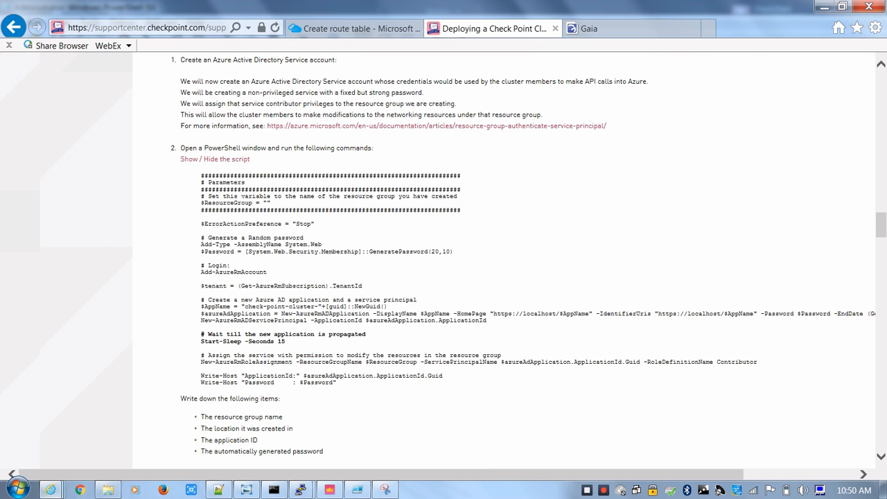
left_click(238, 426)
scroll(444, 263, "down", 4)
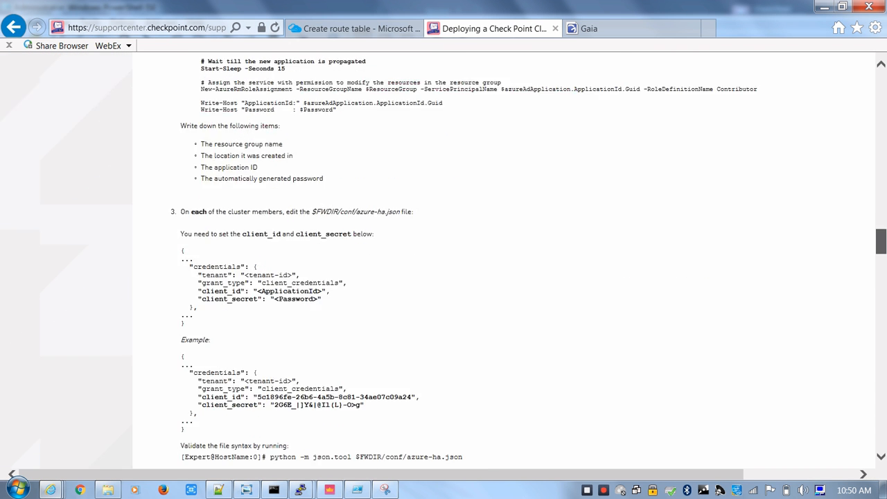
scroll(444, 264, "up", 3)
scroll(444, 264, "up", 1)
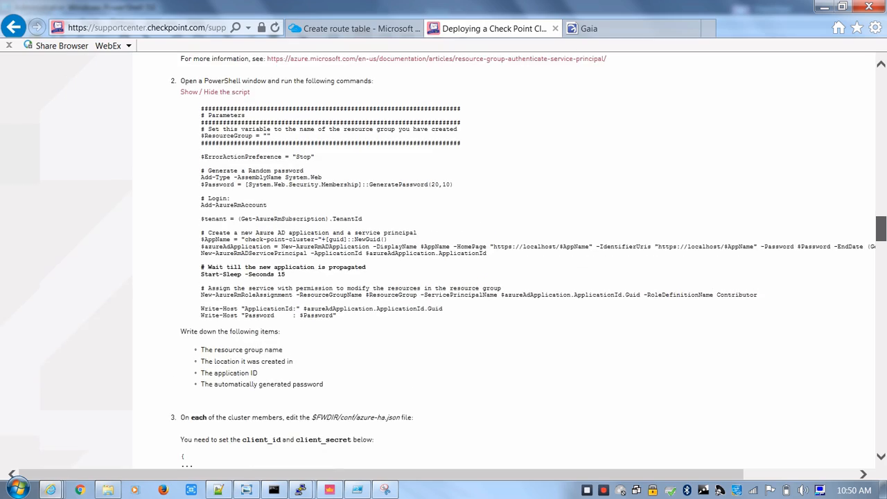
scroll(444, 264, "down", 6)
scroll(443, 263, "down", 12)
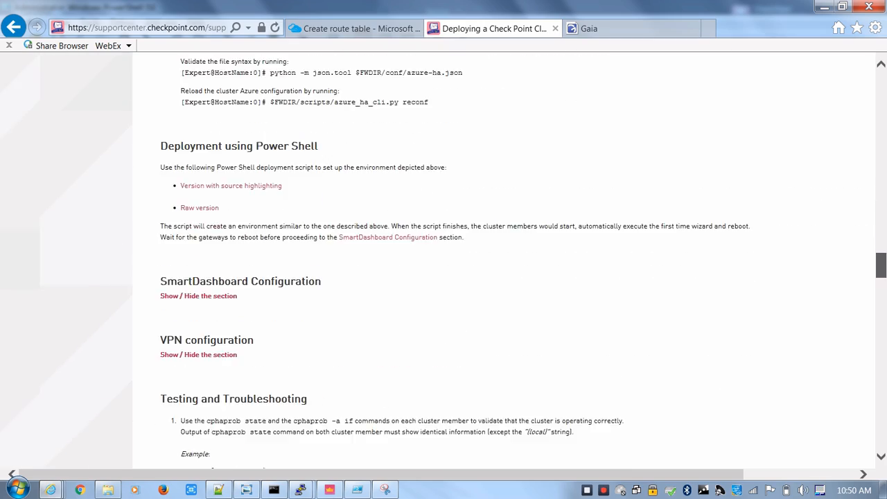
scroll(444, 263, "down", 20)
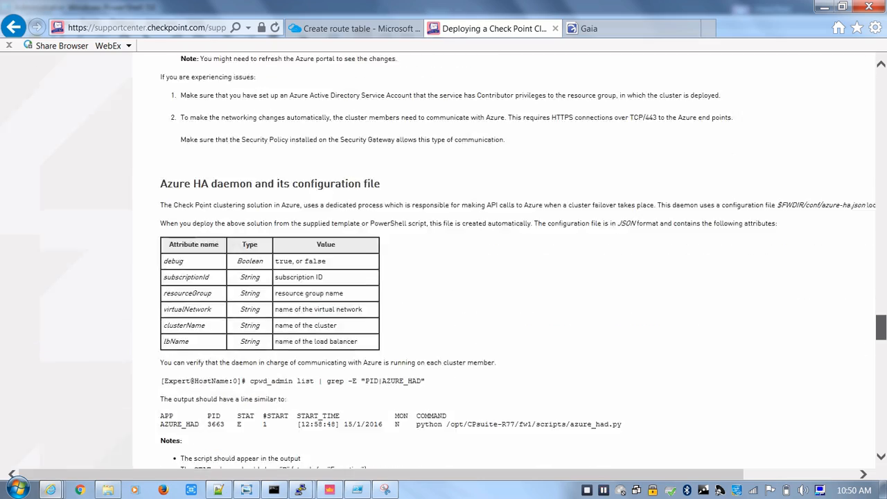
scroll(444, 263, "down", 9)
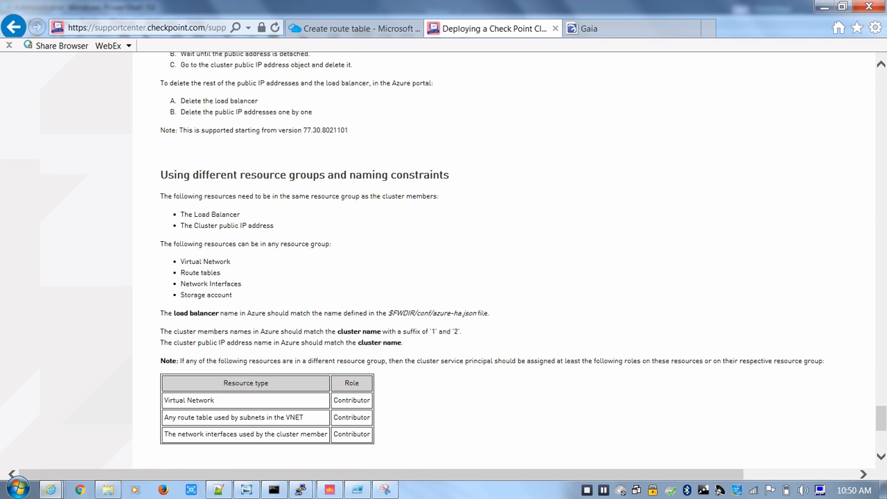
left_click_drag(160, 175, 449, 175)
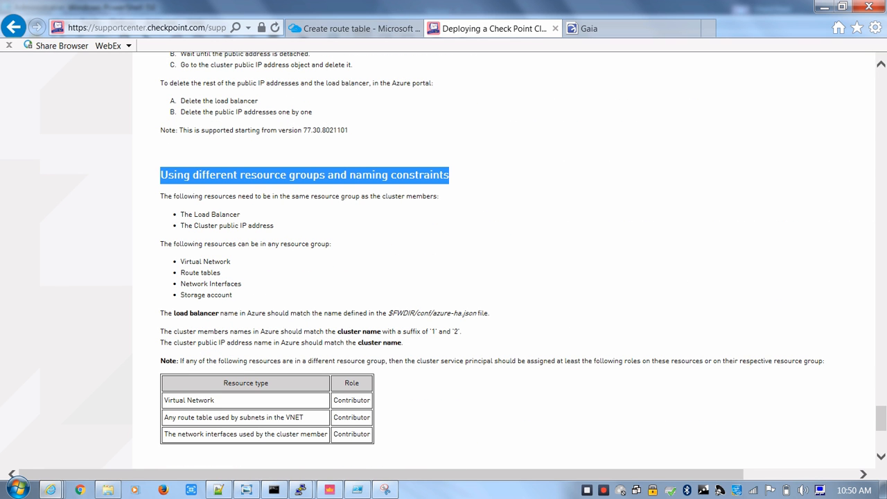
left_click_drag(332, 244, 204, 244)
left_click(204, 247)
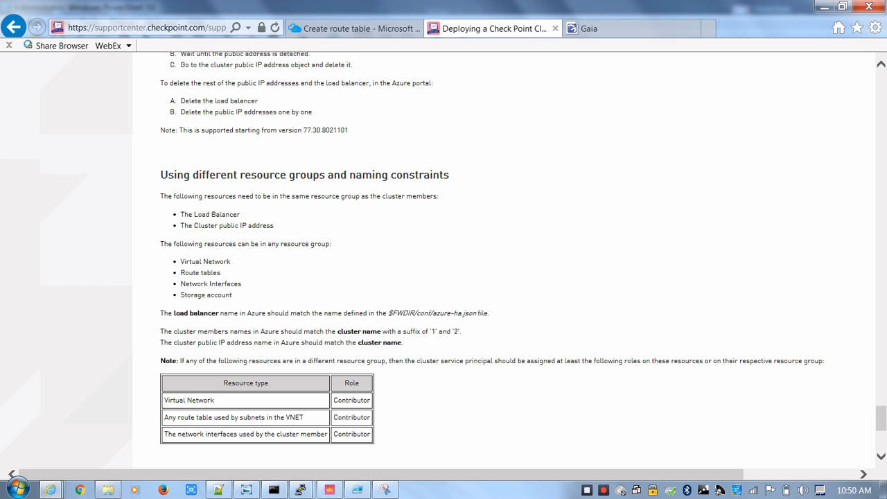
left_click_drag(370, 417, 334, 418)
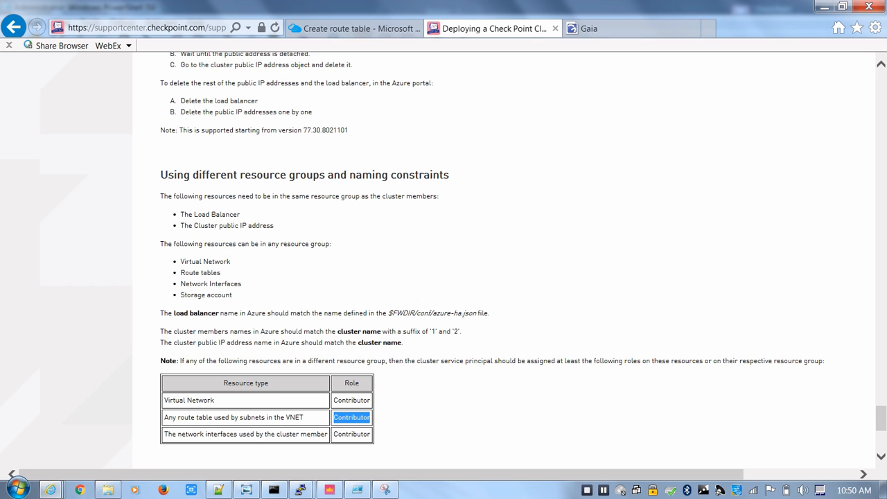
left_click(824, 6)
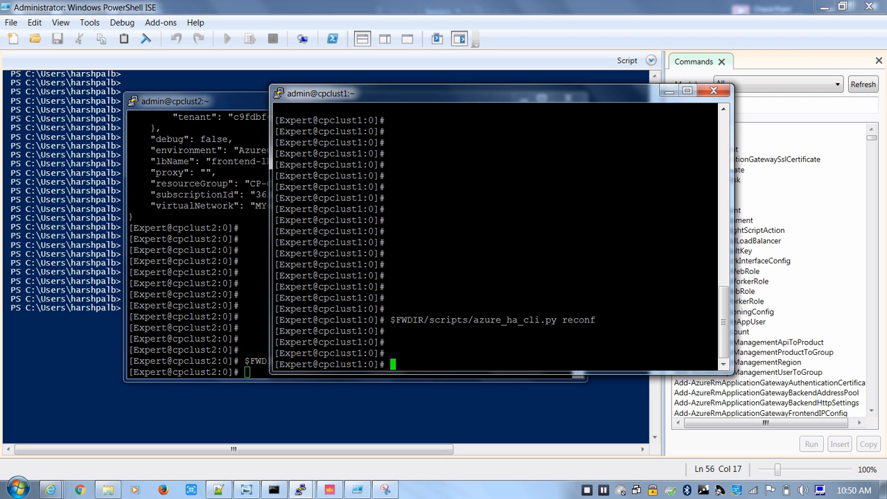
left_click(215, 291)
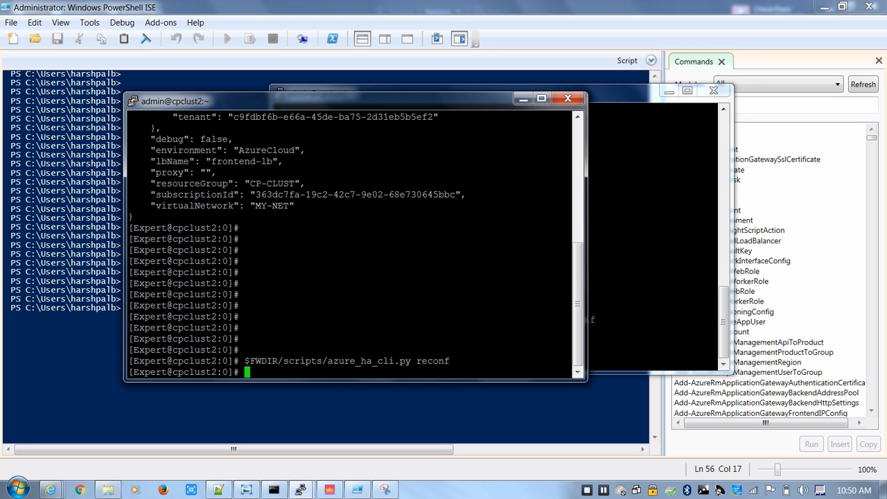
left_click(76, 308)
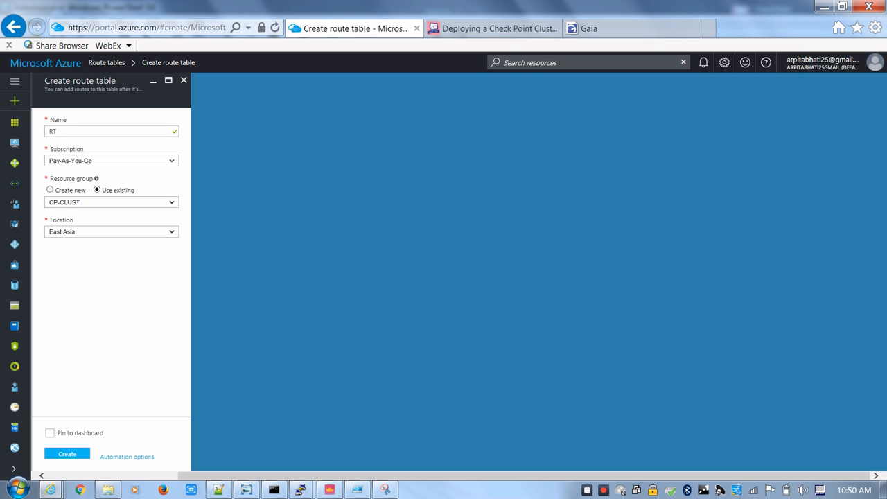
Create the RT route table in the Azure portal, refresh the Route tables list and open RT
left_click(67, 454)
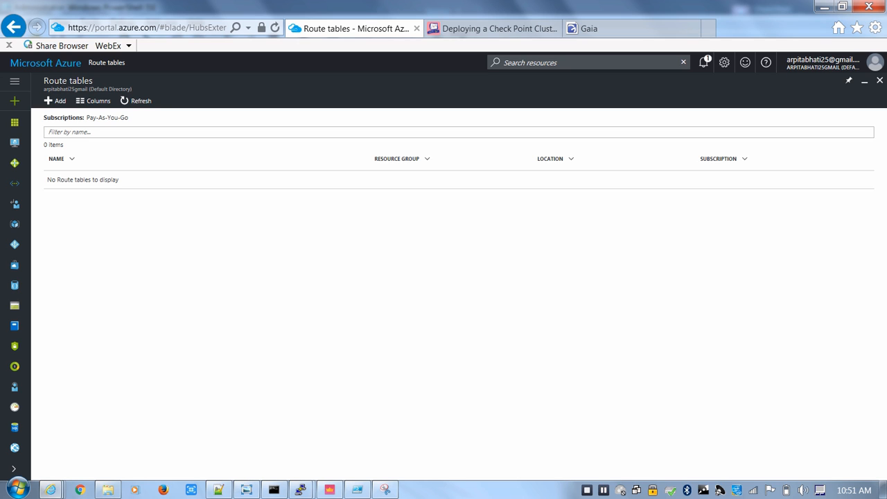
left_click(136, 100)
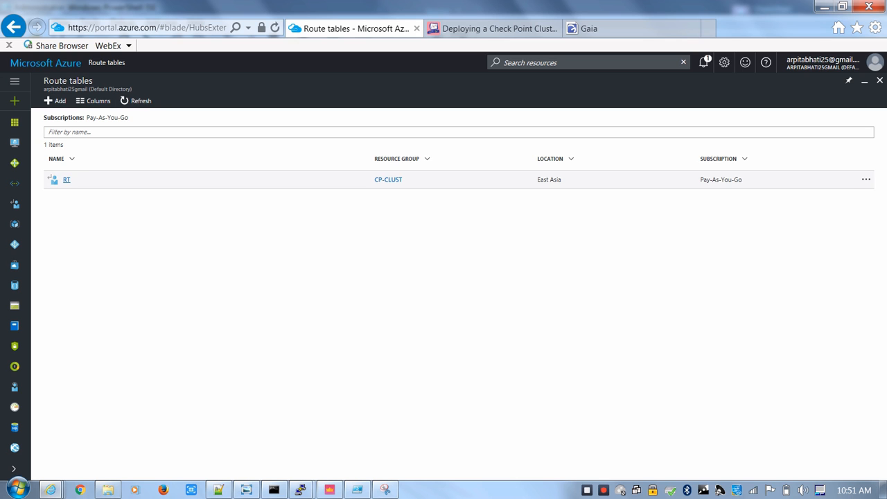
left_click(66, 180)
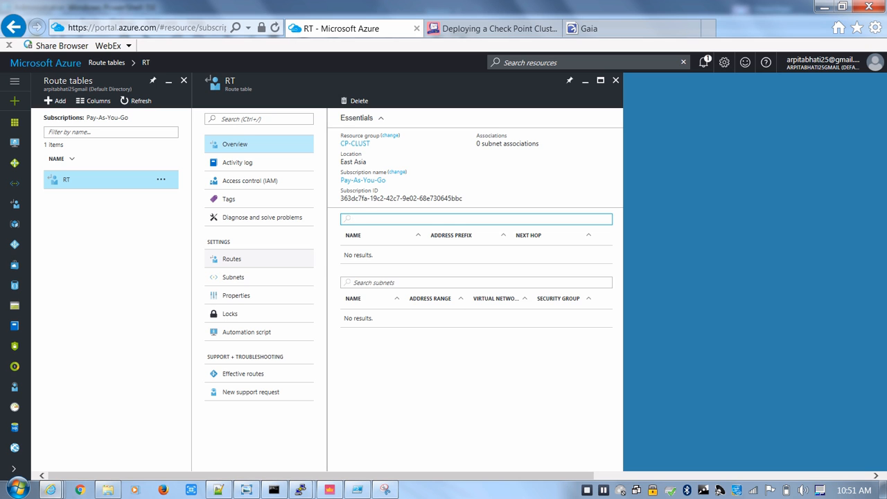
Start a new route in the RT route table named Default with the address prefix 0.0.0.0/0
left_click(233, 260)
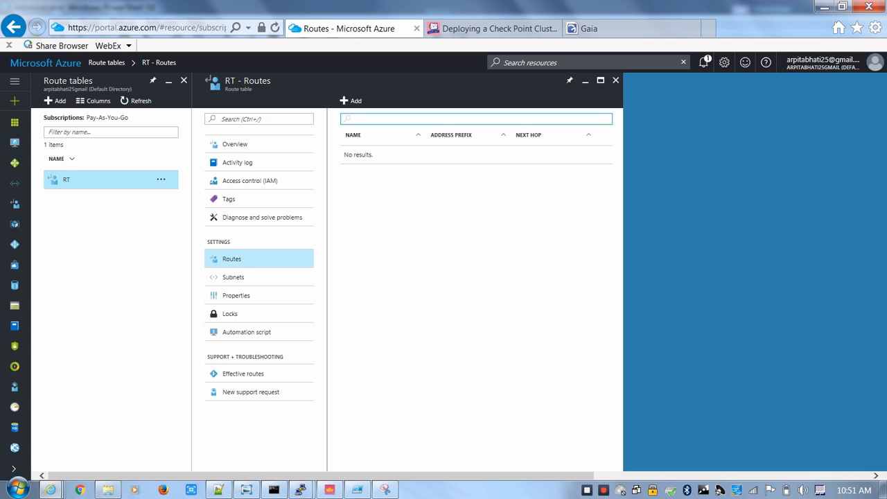
left_click(350, 100)
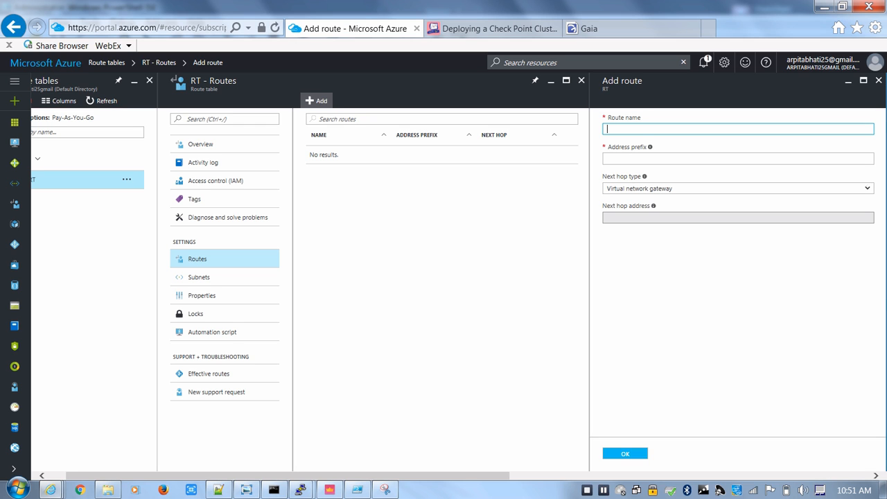
type("Default")
left_click(608, 159)
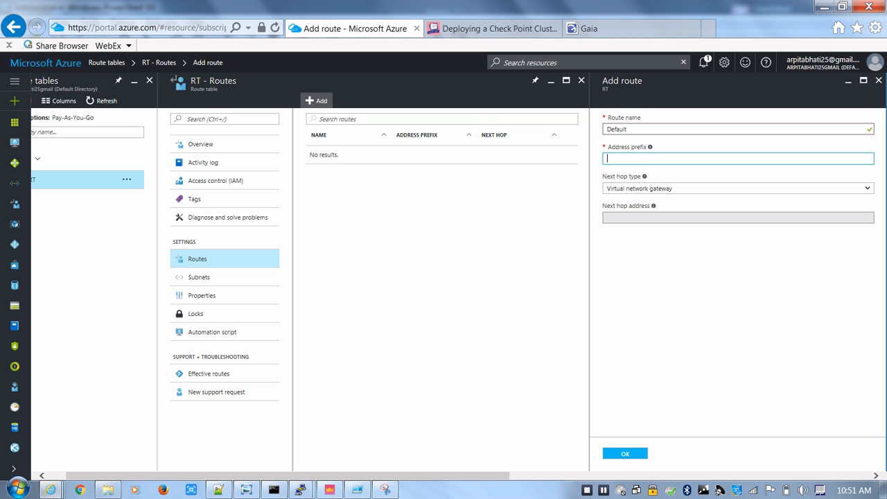
type("0.0.0.0/0")
Set the Default route's next hop type to Virtual appliance and its next hop address to 10.0.1.4, and save the route
left_click(738, 189)
left_click(738, 213)
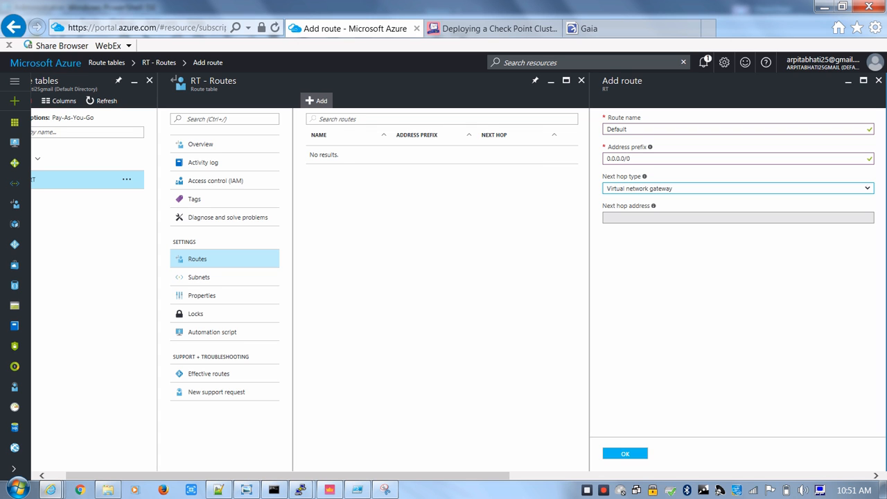
left_click(693, 218)
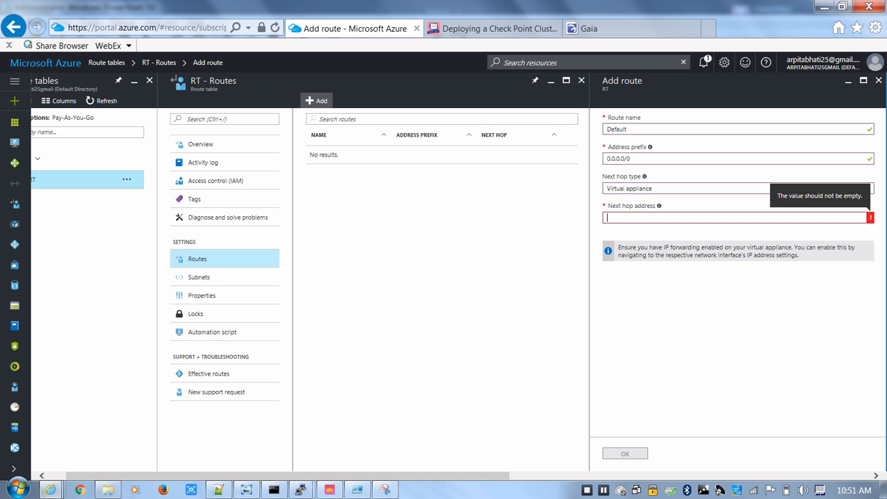
type("10.0.1.4")
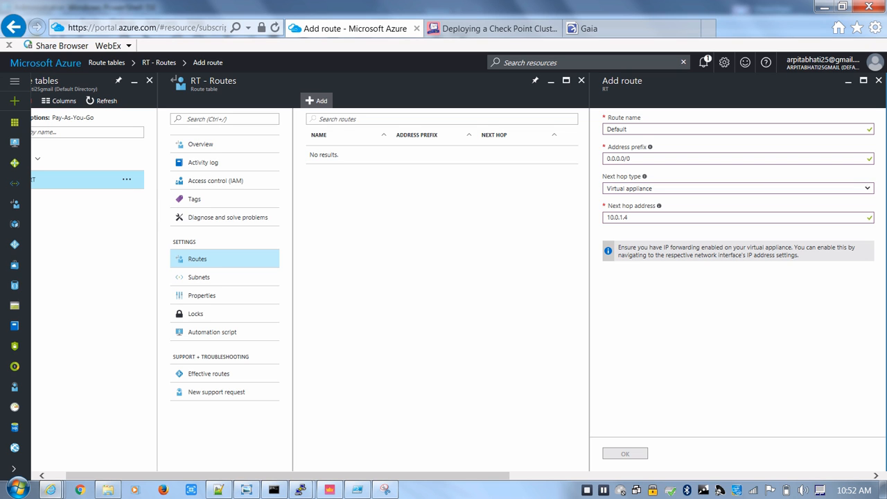
key("ctrl+a")
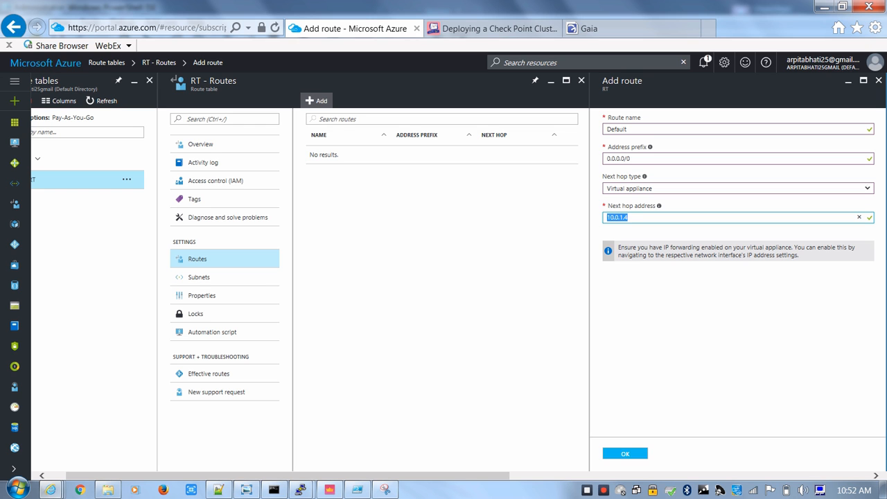
left_click(629, 218)
key("ctrl+a")
key("Tab")
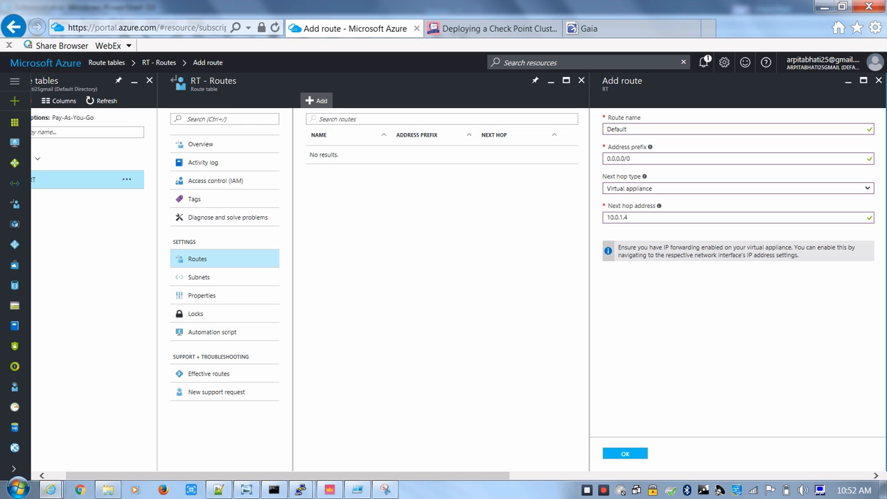
key("Return")
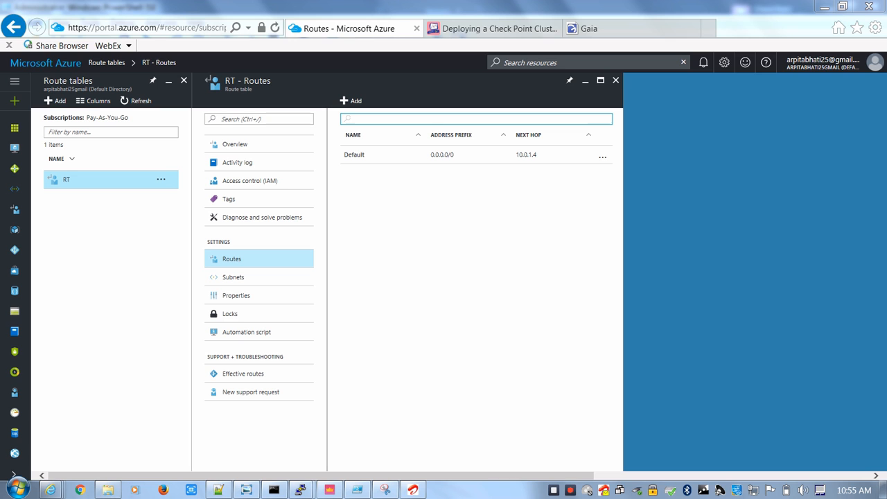
left_click_drag(537, 154, 516, 155)
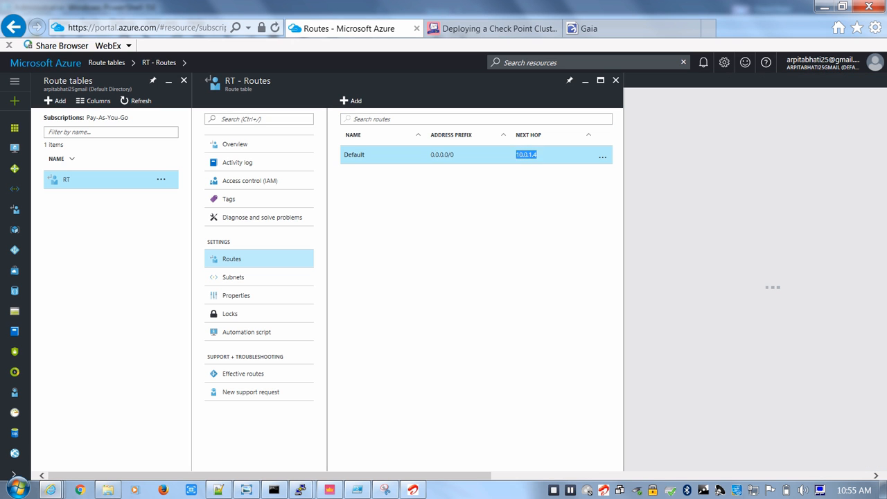
Associate the WEB-SUBNET subnet of the MY-NET virtual network with the RT route table
left_click(234, 277)
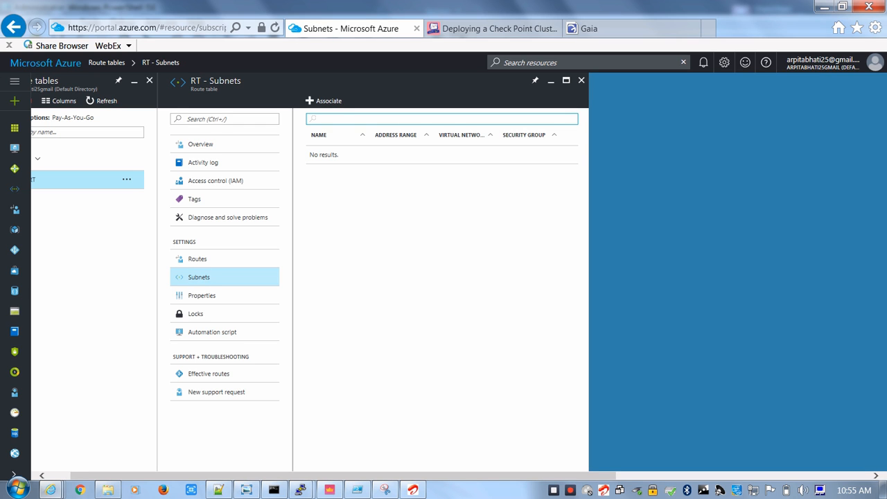
left_click(324, 101)
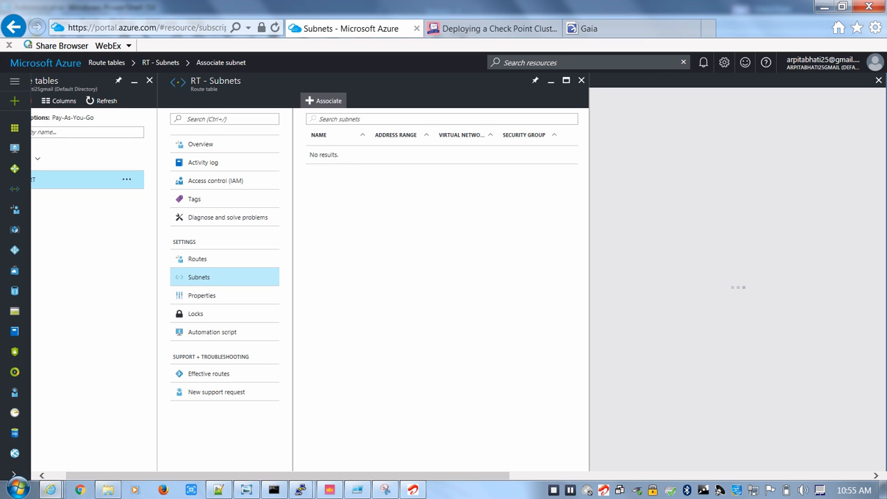
left_click(667, 137)
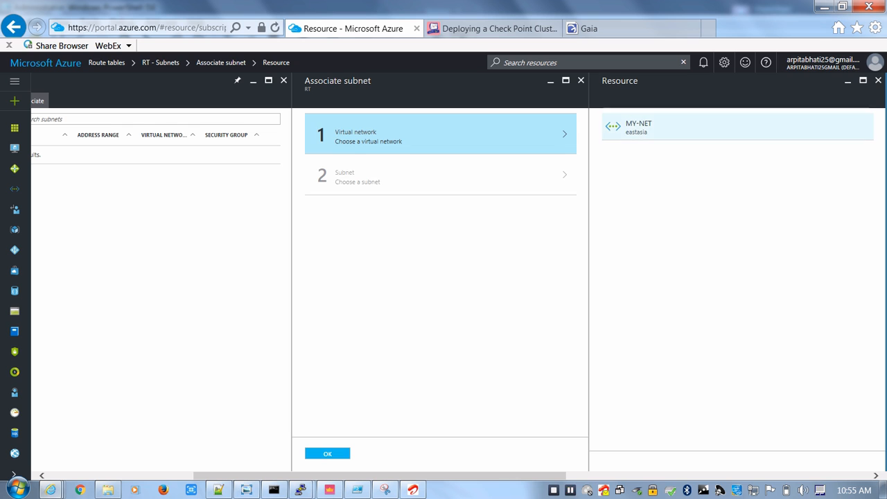
left_click(639, 128)
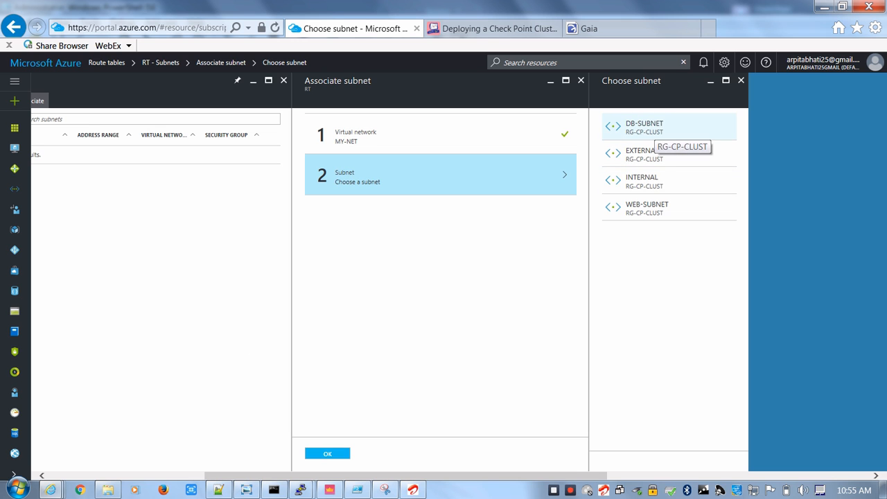
left_click(646, 208)
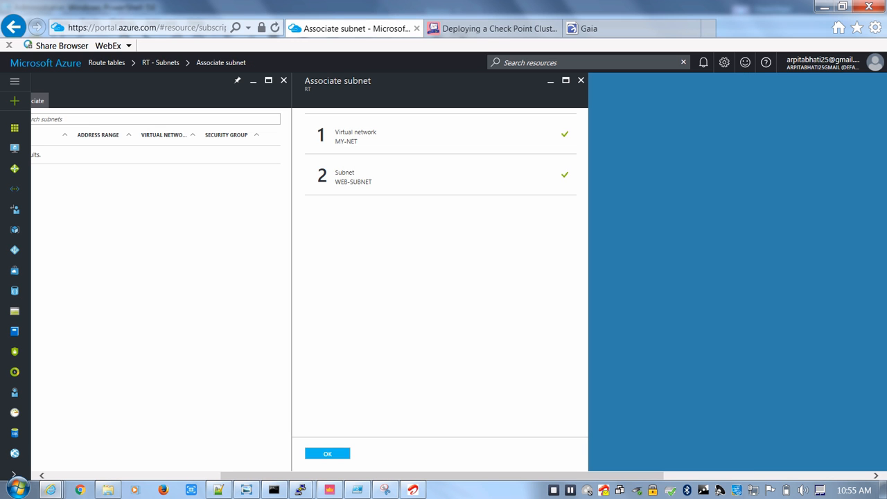
left_click(328, 454)
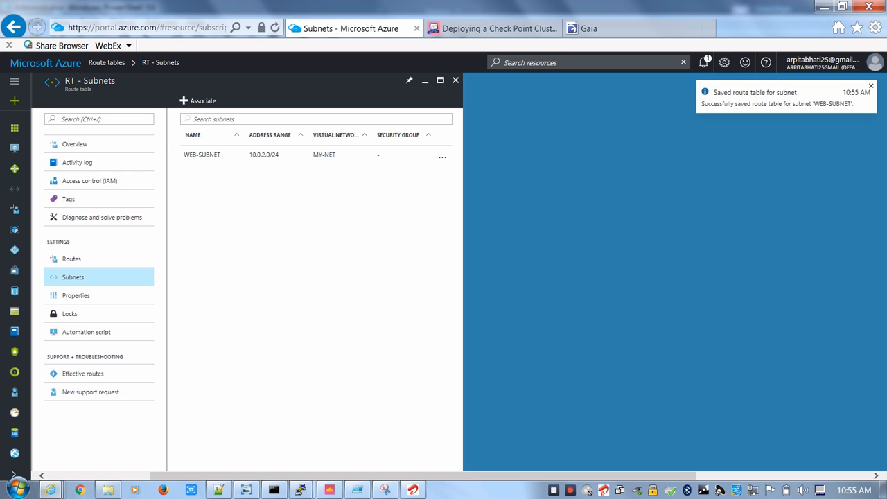
Associate the DB-SUBNET subnet of the MY-NET virtual network with the RT route table
left_click(198, 100)
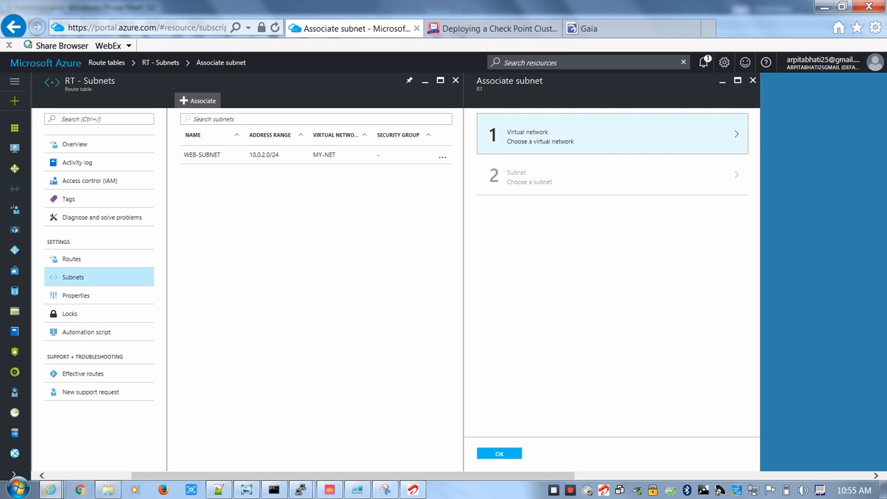
left_click(554, 136)
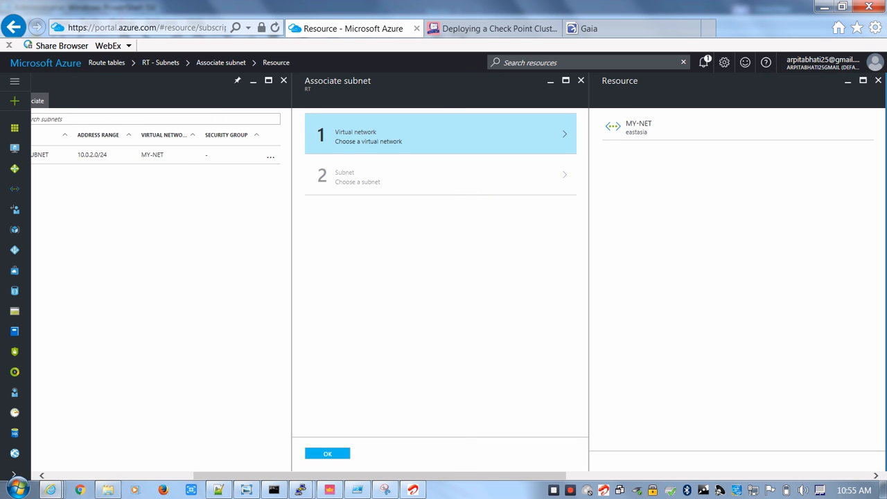
left_click(642, 127)
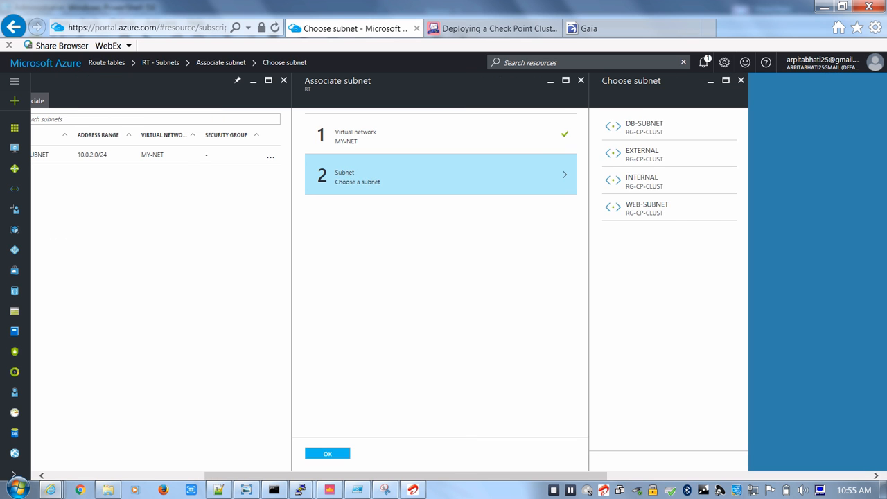
left_click(645, 127)
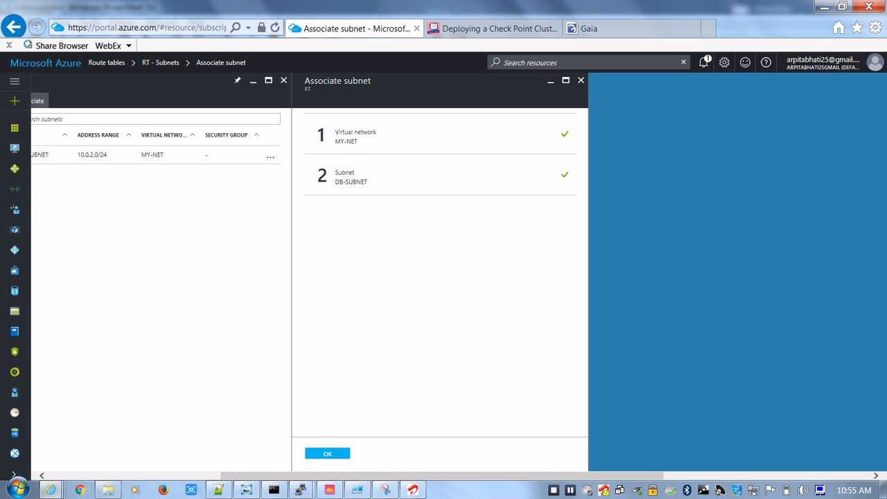
left_click(327, 454)
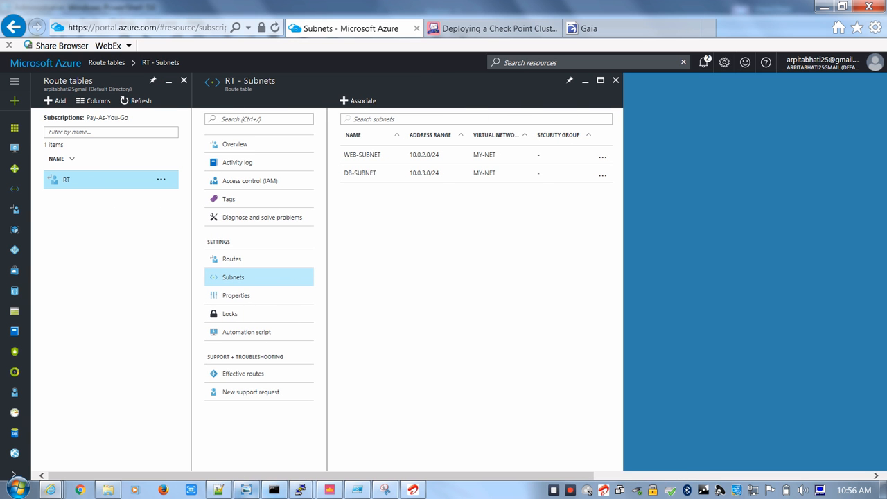
Review the vSEC topology diagram in Windows Photo Viewer for the web and DB server placement, and return to the Azure portal
left_click(246, 491)
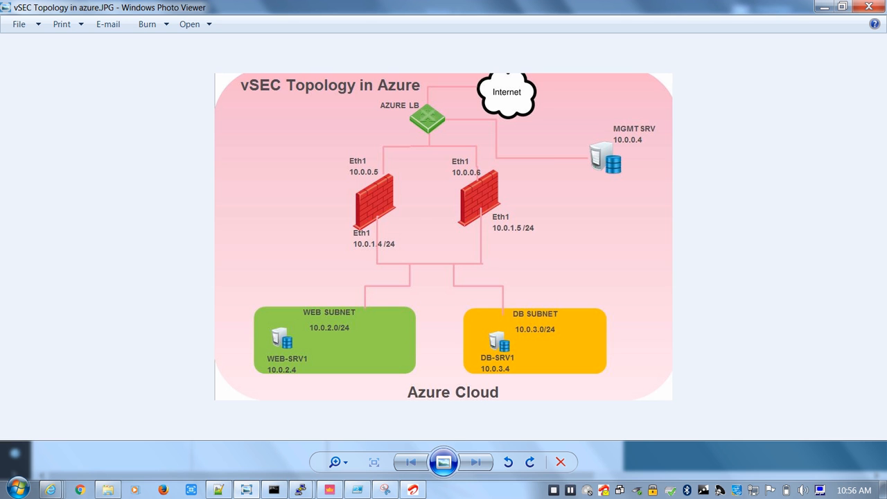
left_click(50, 490)
left_click(88, 423)
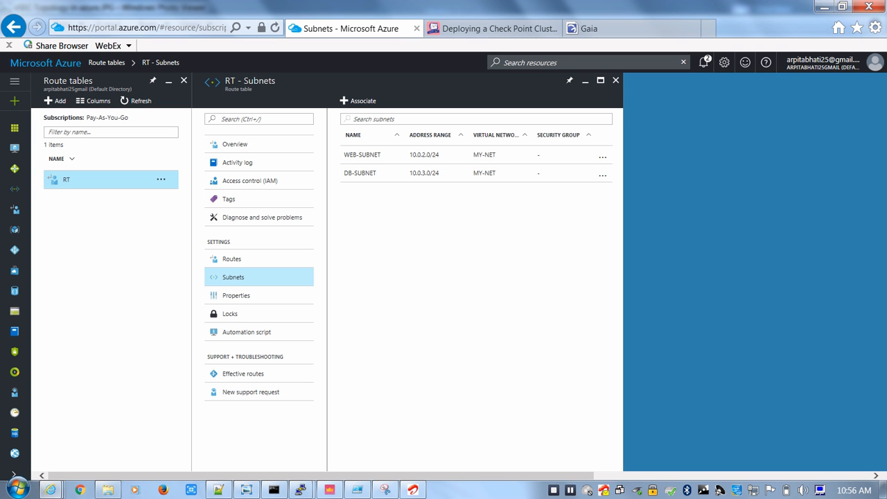
Close the route table blades and search the Marketplace for Windows Server 2012 R2 Datacenter
left_click(615, 80)
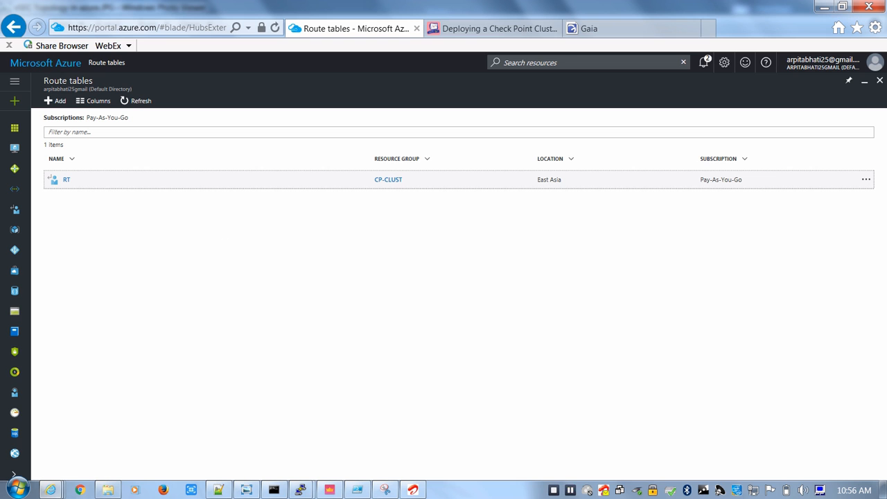
left_click(880, 81)
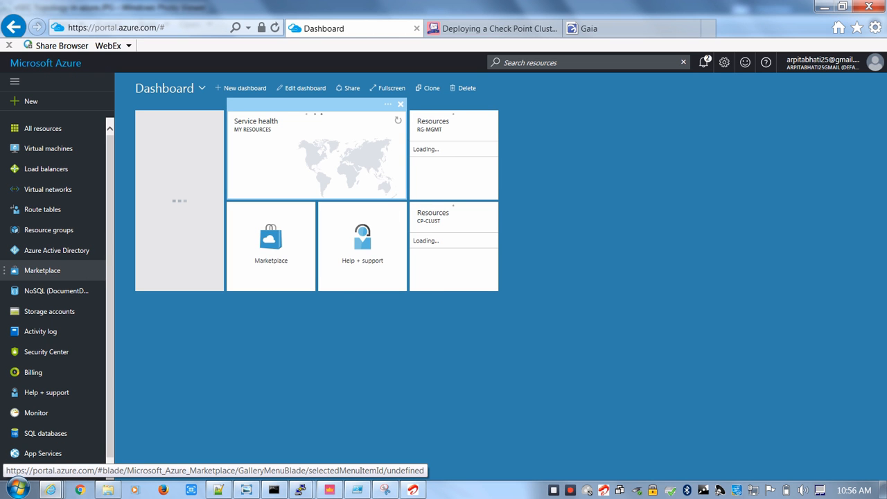
left_click(42, 270)
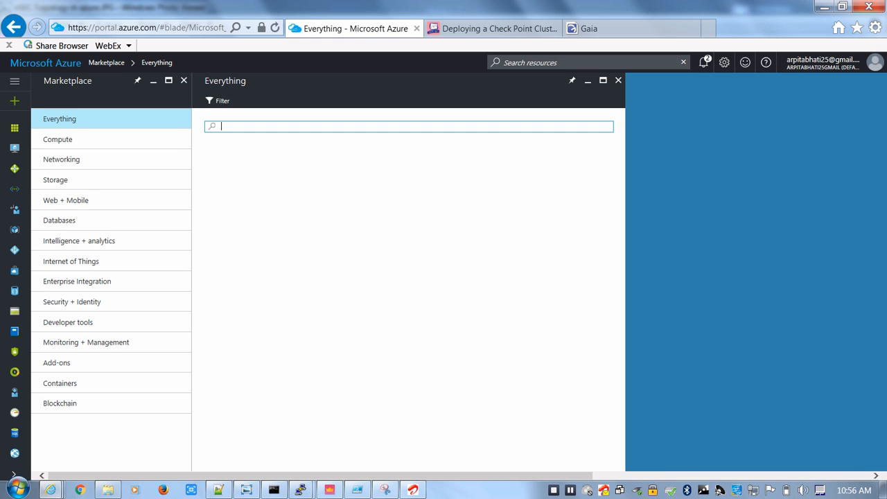
type("windows")
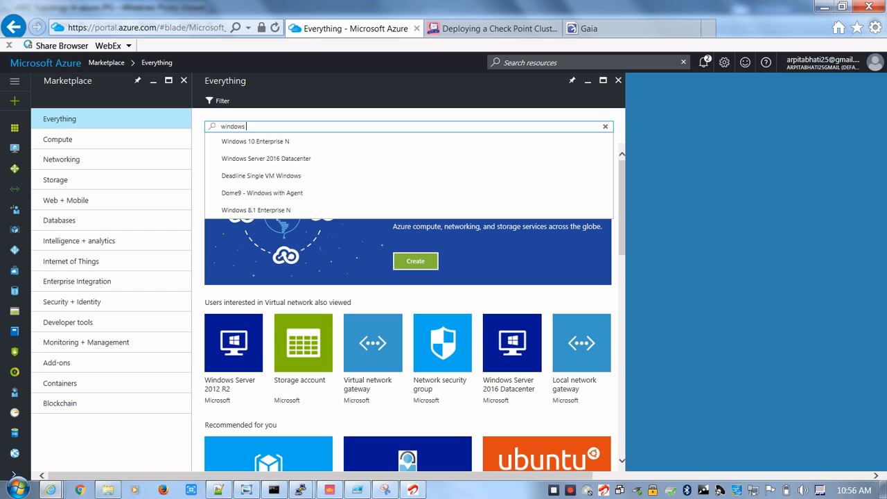
type(" server")
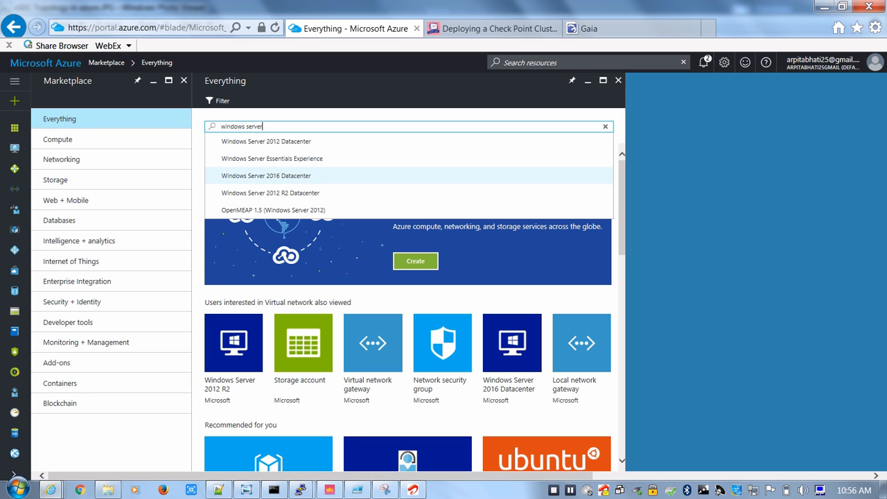
key("Down")
key("Down")
key("Down")
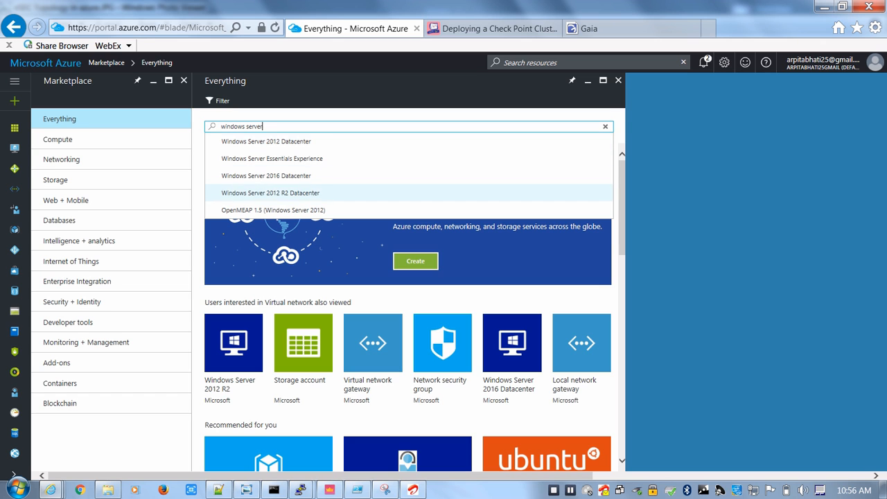
key("Return")
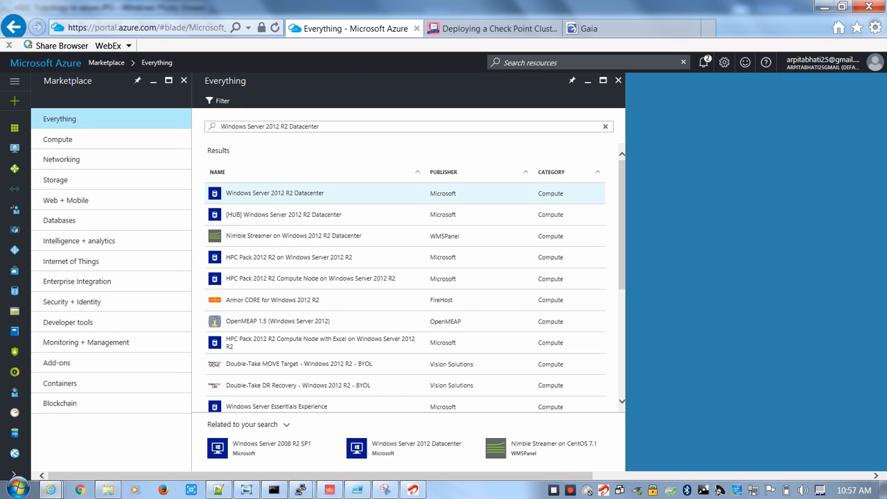
Start creating a virtual machine from Microsoft's Windows Server 2012 R2 Datacenter image and name it WEB-SRV1
left_click(275, 194)
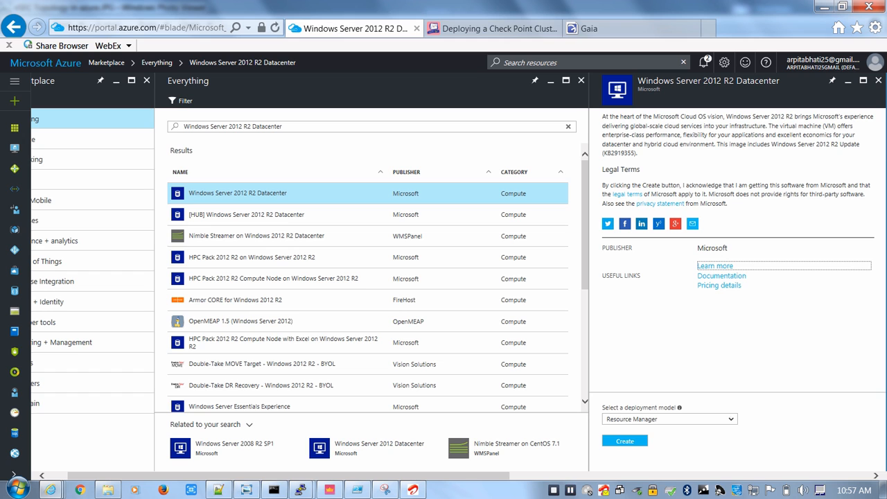
left_click(625, 441)
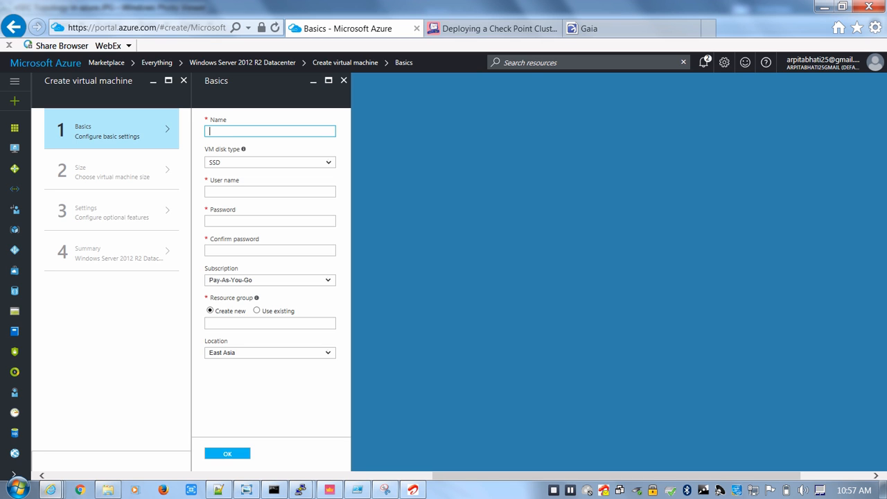
type("WIN")
type("-")
key("BackSpace")
key("BackSpace")
key("BackSpace")
key("BackSpace")
type("WEb-SRV1")
key("BackSpace")
type("B")
Set the virtual machine's user name to cpadmin, and enter and confirm the account password
left_click(270, 192)
type("cpadmin")
key("Tab")
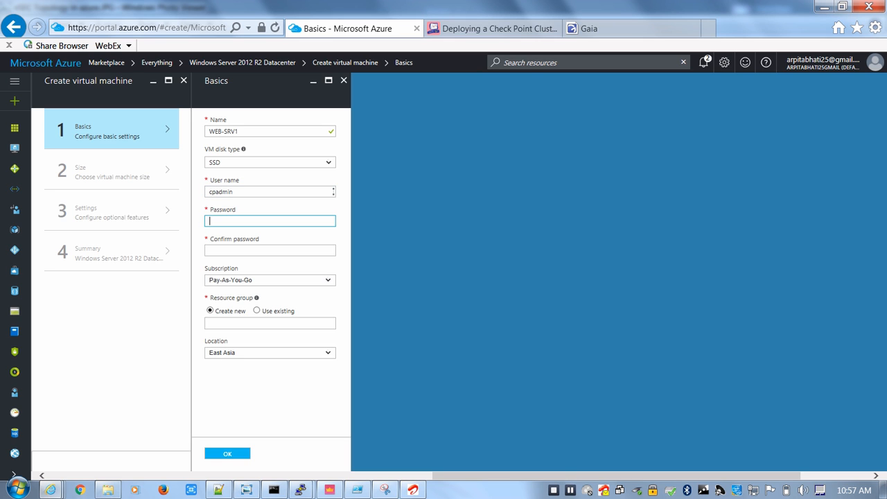
type("password@123")
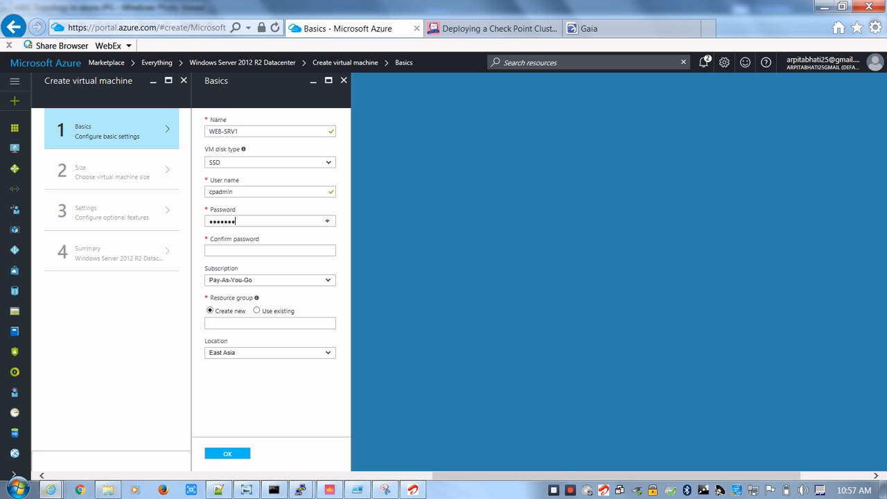
type("45")
key("Tab")
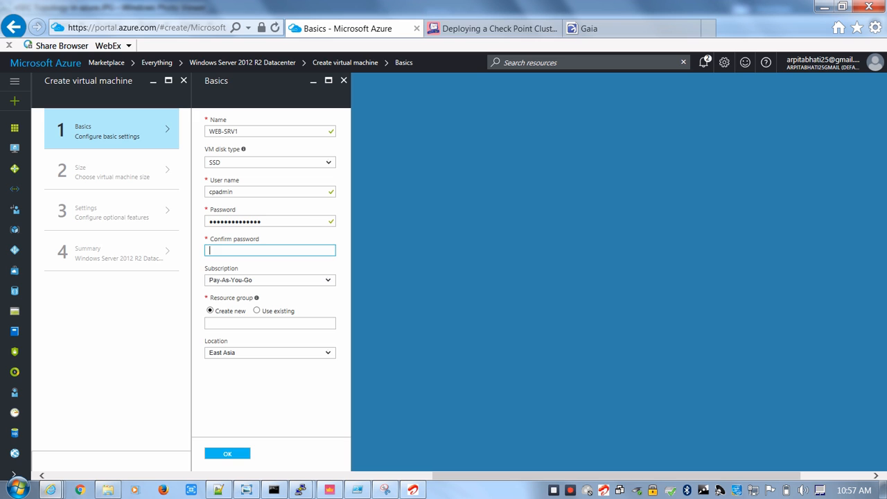
type("password@12")
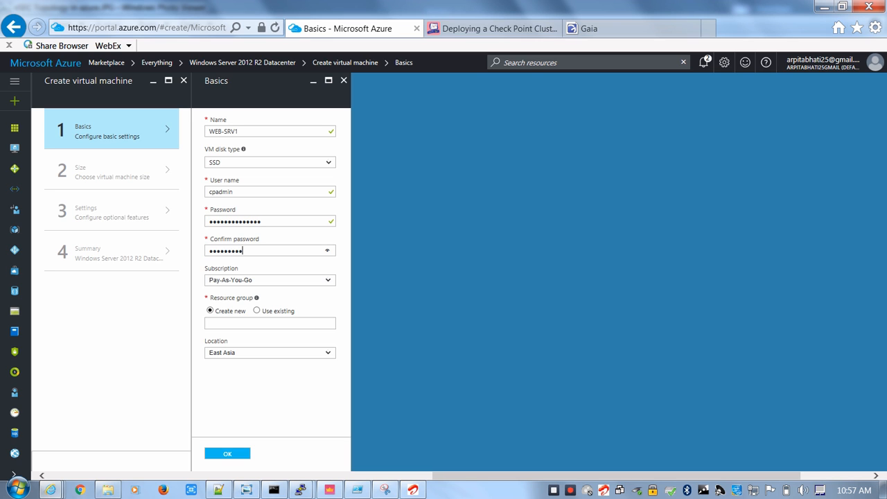
type("345")
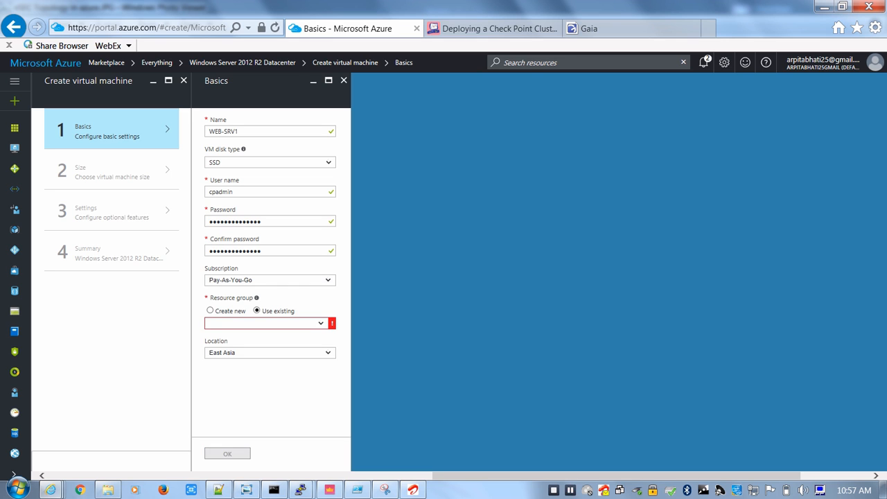
Place the virtual machine in the existing resource group RG-MGMT and accept the basic settings
left_click(320, 323)
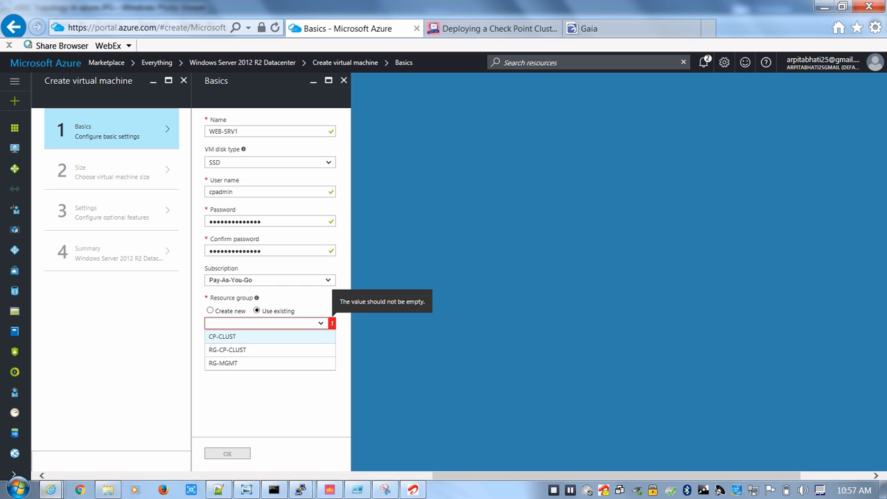
key("Down")
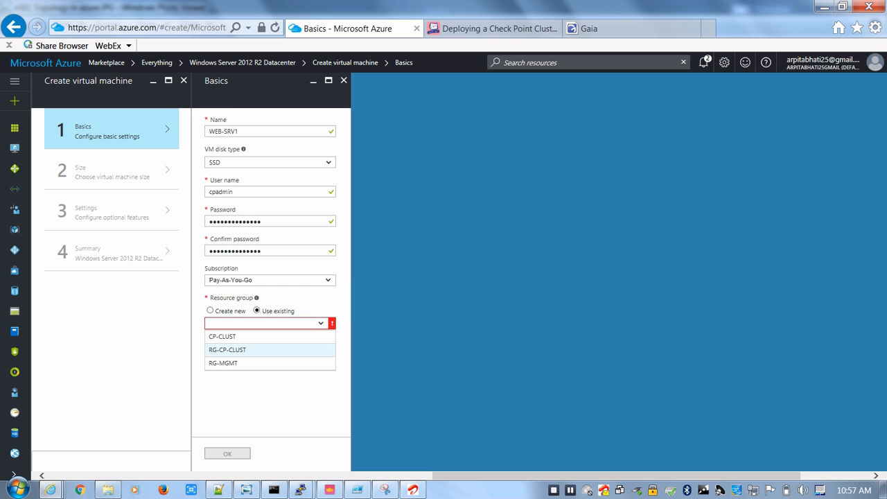
left_click(228, 349)
left_click(270, 323)
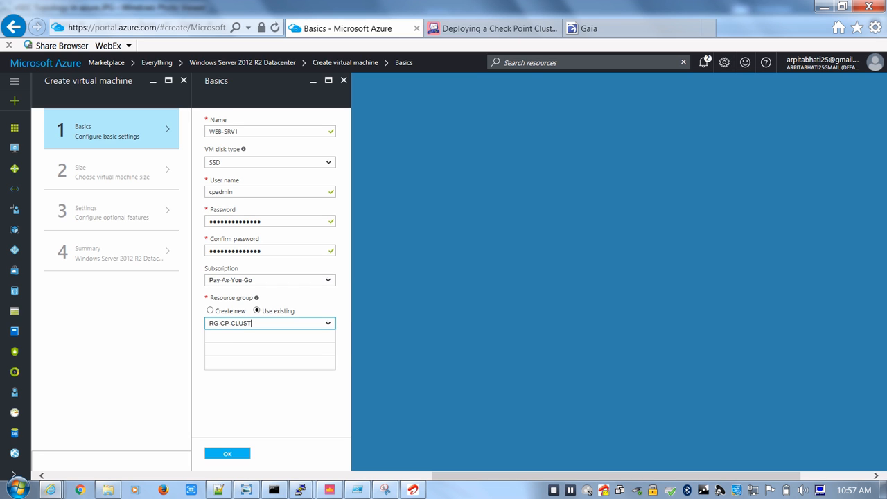
left_click(224, 362)
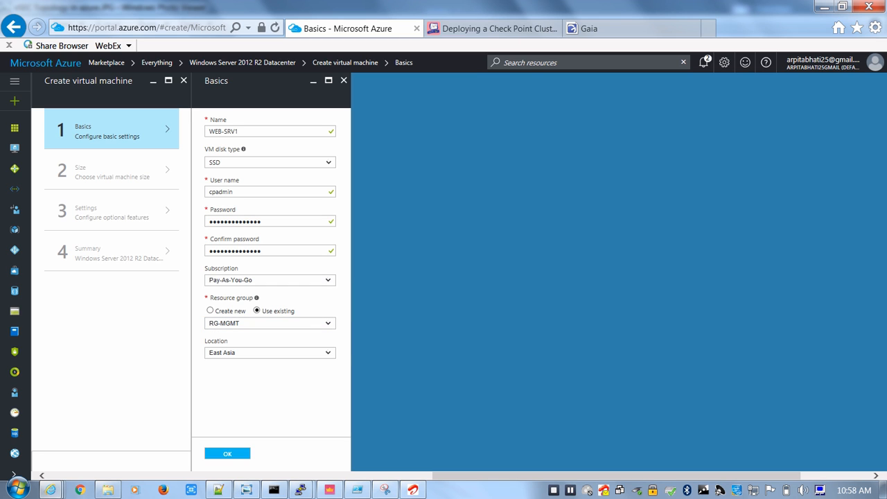
left_click(227, 454)
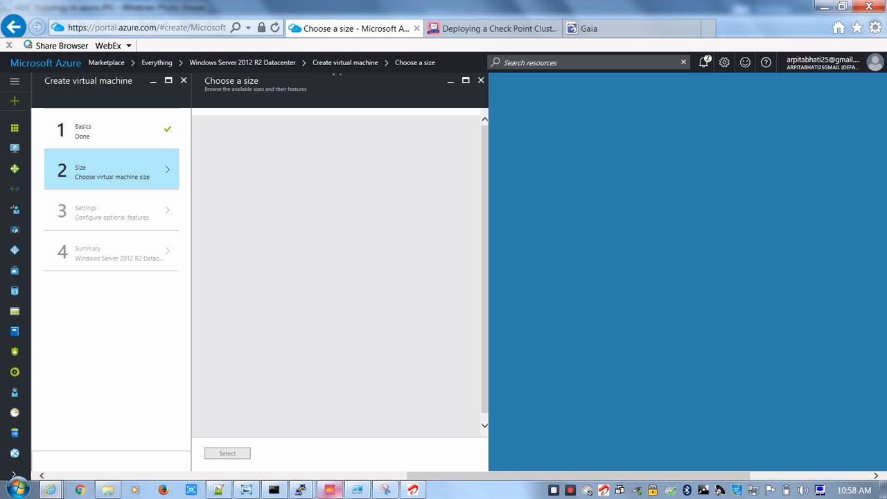
Close the open Check Point SmartConsole window and launch SmartConsole again
left_click(330, 490)
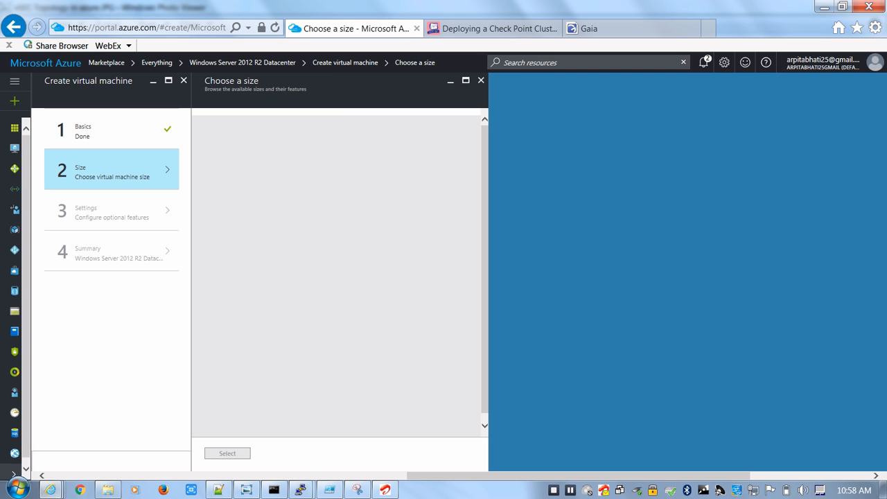
left_click(17, 489)
left_click(66, 256)
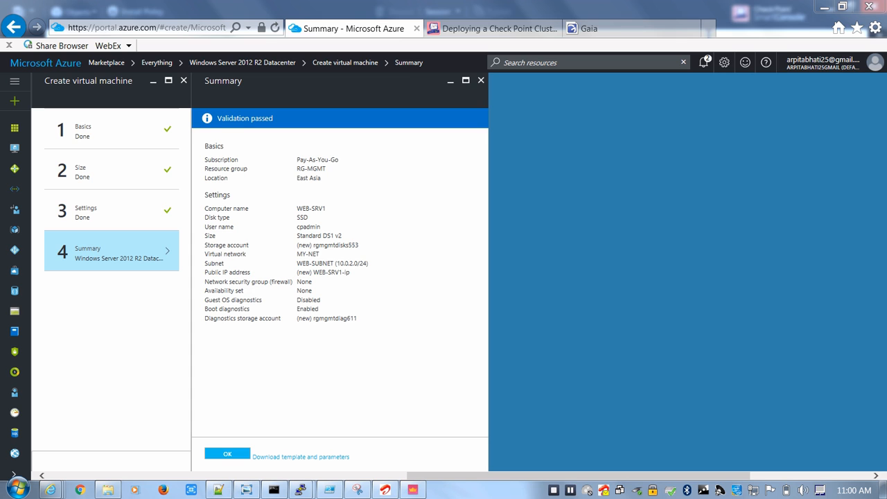
Submit the WEB-SRV1 virtual machine for deployment from its summary
left_click(228, 455)
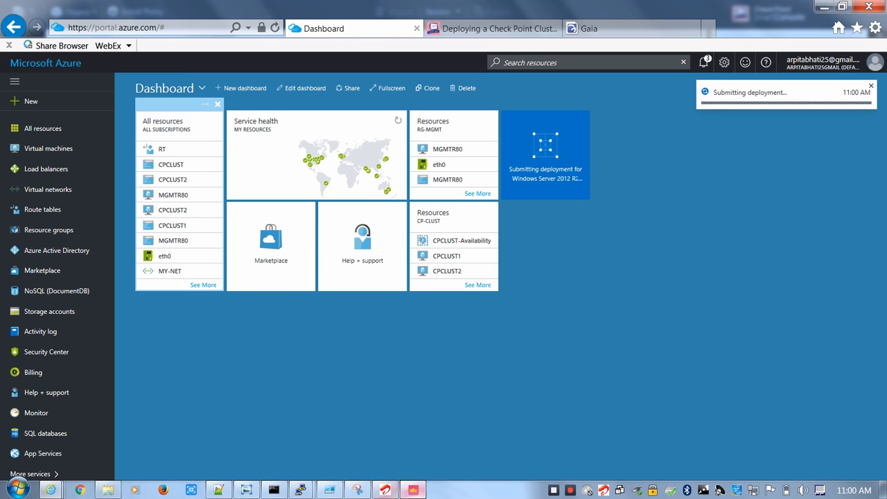
Switch to SmartConsole and open the NAT rules of the Standard security policy
left_click(414, 490)
left_click(413, 490)
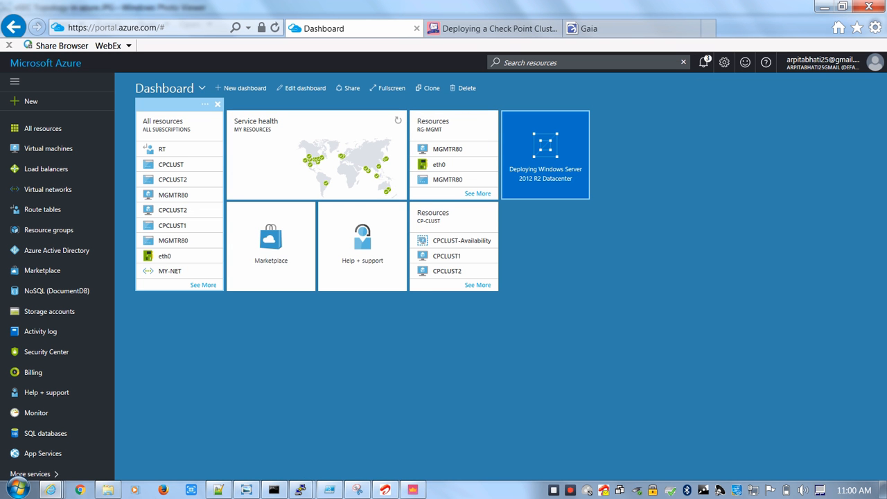
left_click(414, 490)
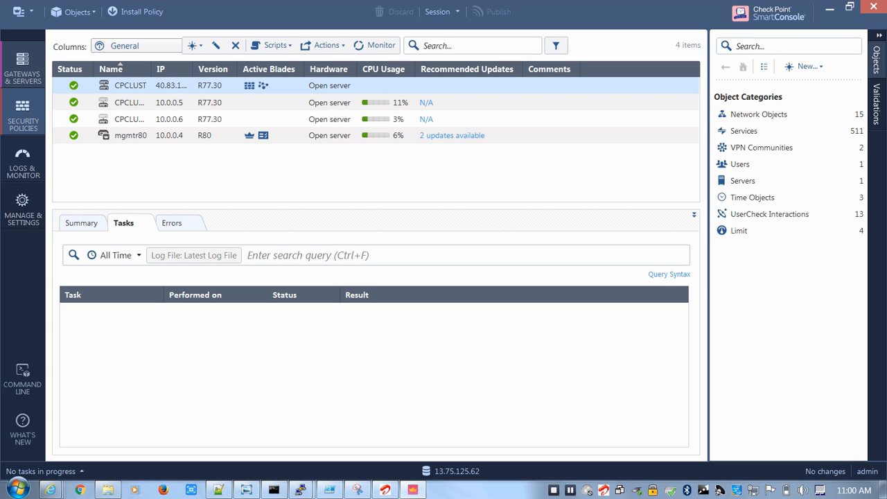
left_click(23, 116)
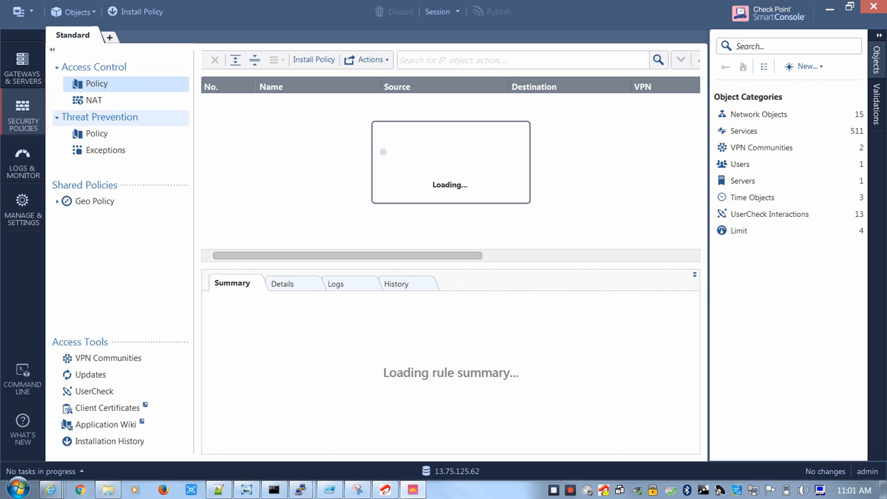
left_click(94, 101)
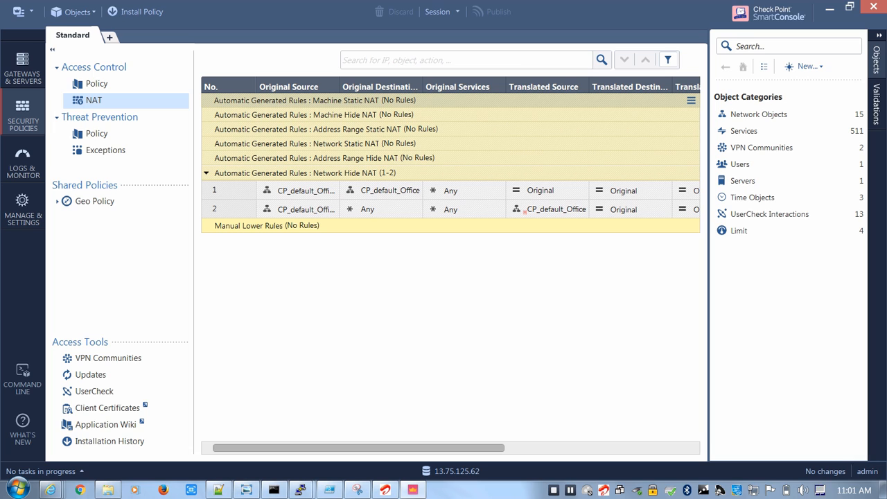
right_click(216, 187)
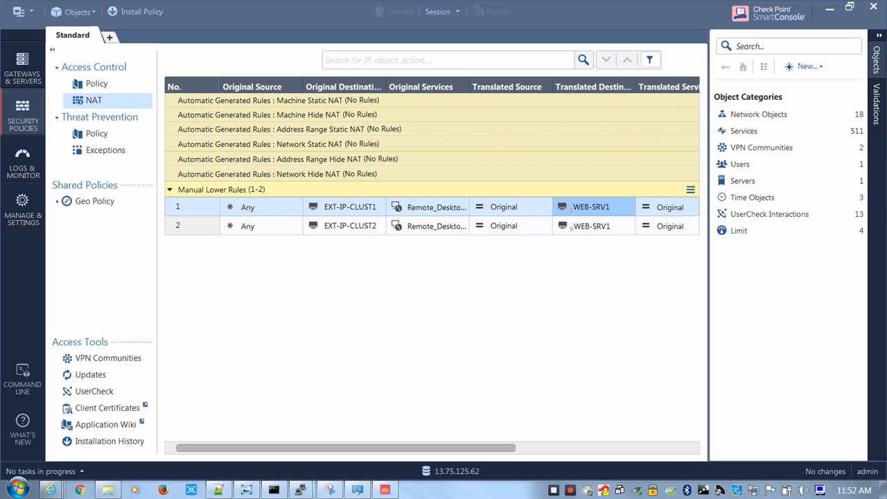
Examine the two manual NAT rules that translate Remote Desktop traffic for EXT-IP-CLUST1 and EXT-IP-CLUST2 to WEB-SRV1
mouse_move(355, 208)
mouse_move(602, 207)
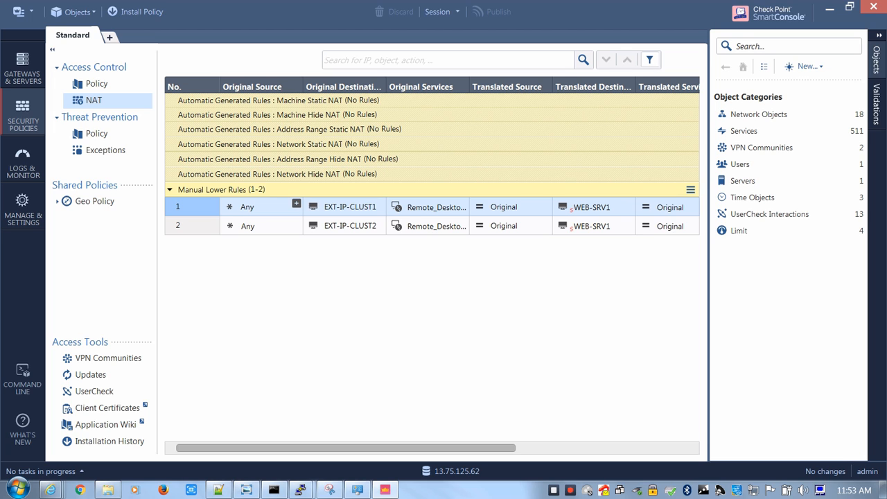
left_click(347, 226)
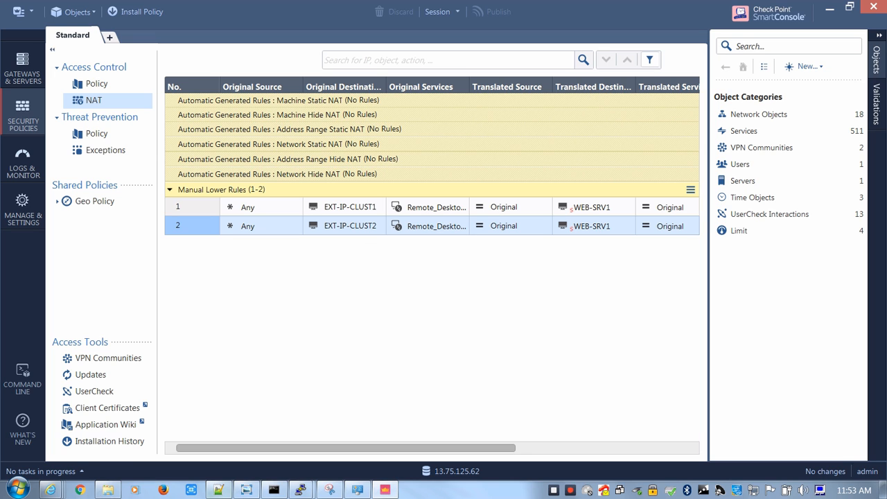
Switch to Notepad++ and look up the noted public IP addresses of CPCLUST1 and CPCLUST2
left_click(219, 491)
left_click(204, 214)
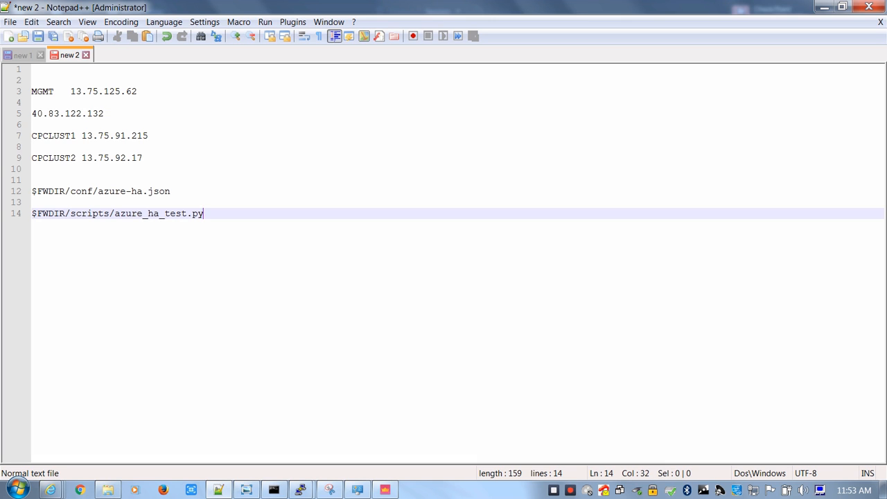
left_click_drag(149, 136, 48, 114)
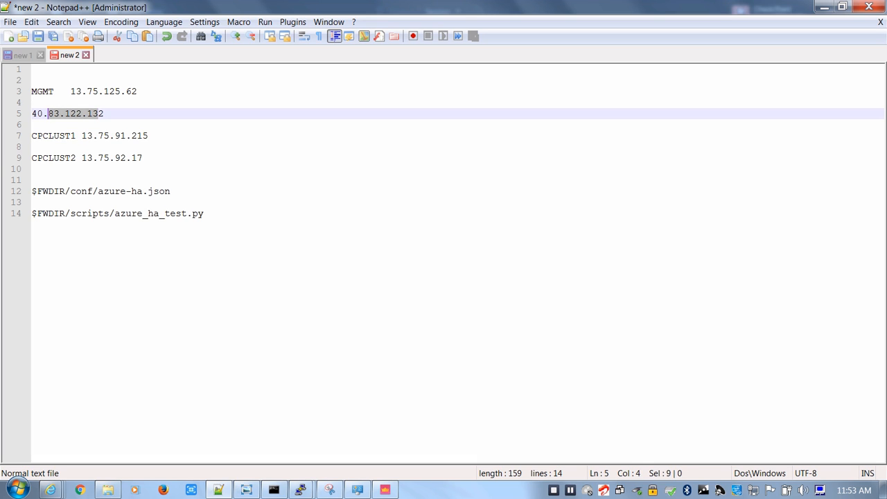
left_click_drag(148, 136, 53, 136)
left_click_drag(148, 158, 31, 158)
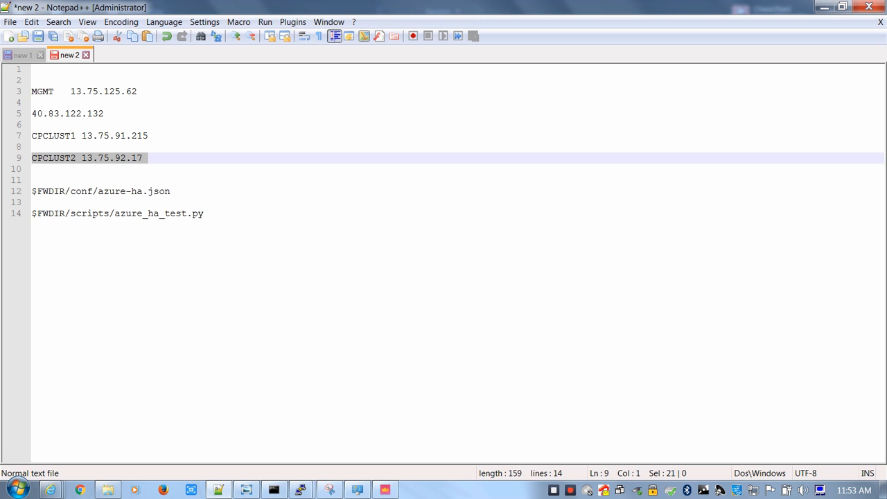
Switch to PuTTY, restart the disconnected cpclust1 session, and log in as admin with the account password
left_click(301, 491)
left_click(226, 425)
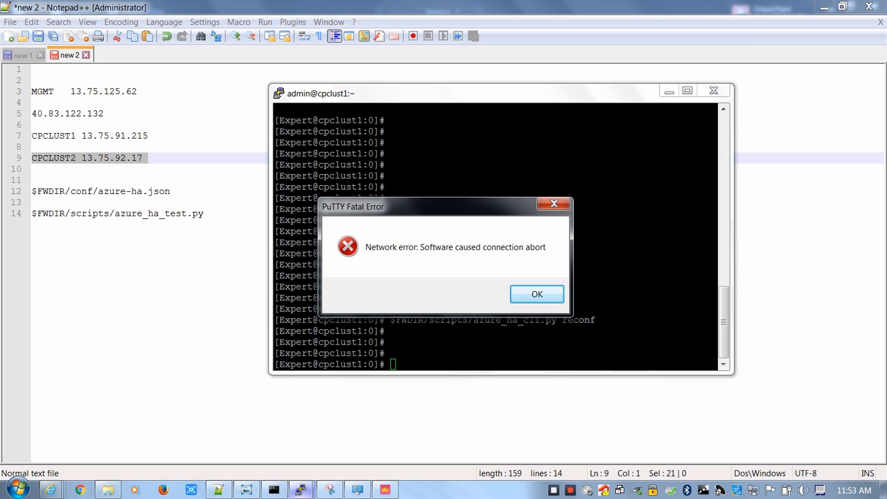
left_click(536, 293)
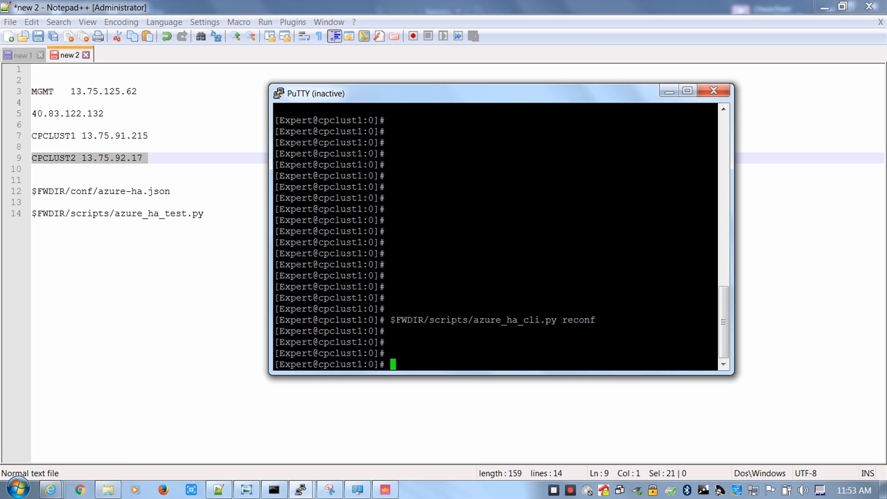
right_click(373, 94)
left_click(420, 221)
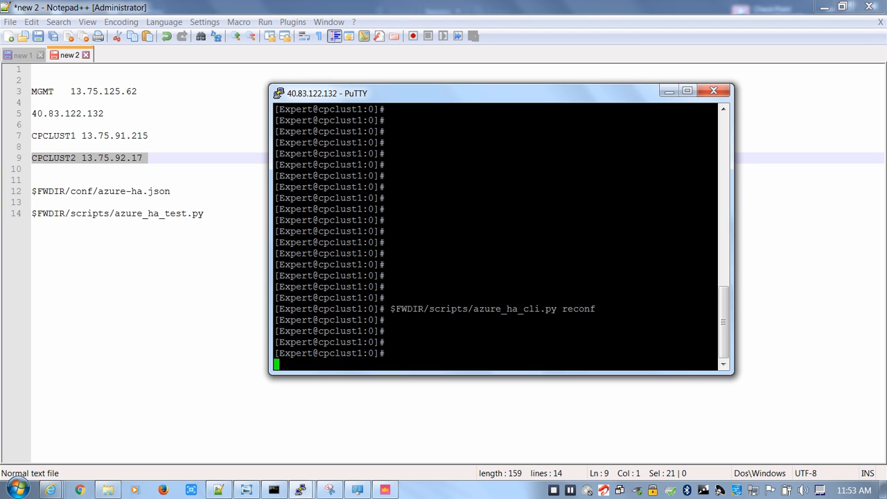
type("admin")
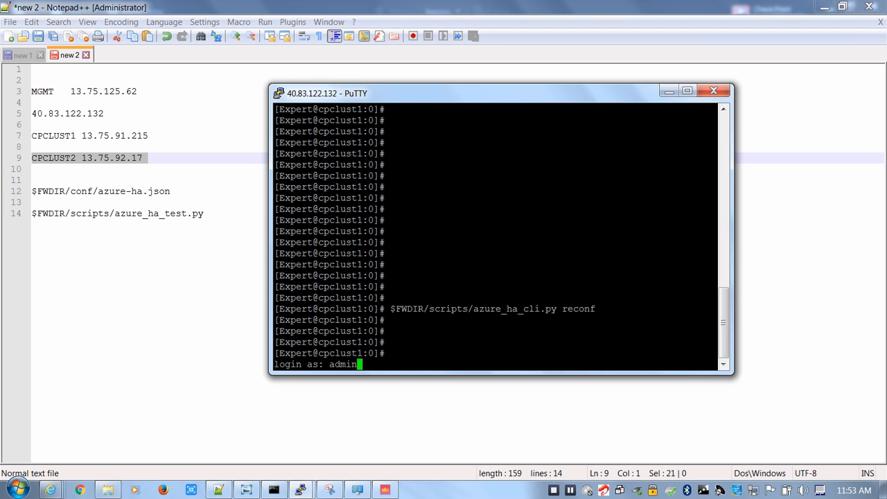
key("Return")
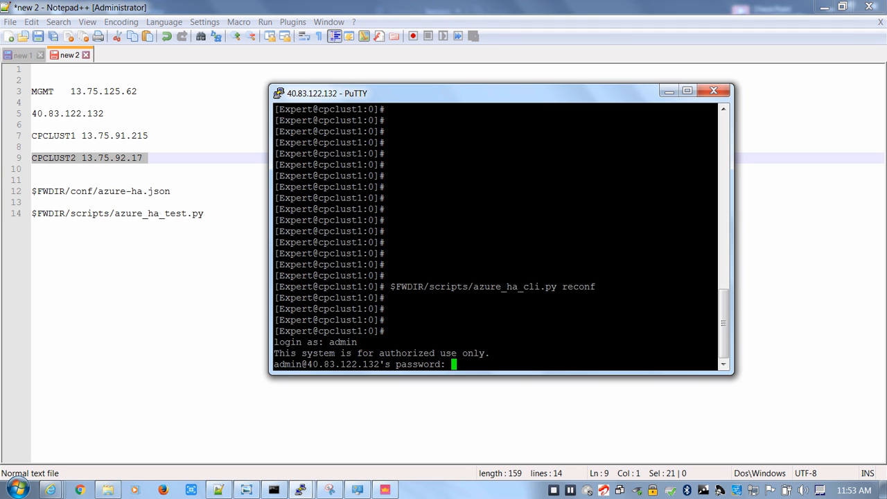
key("Return")
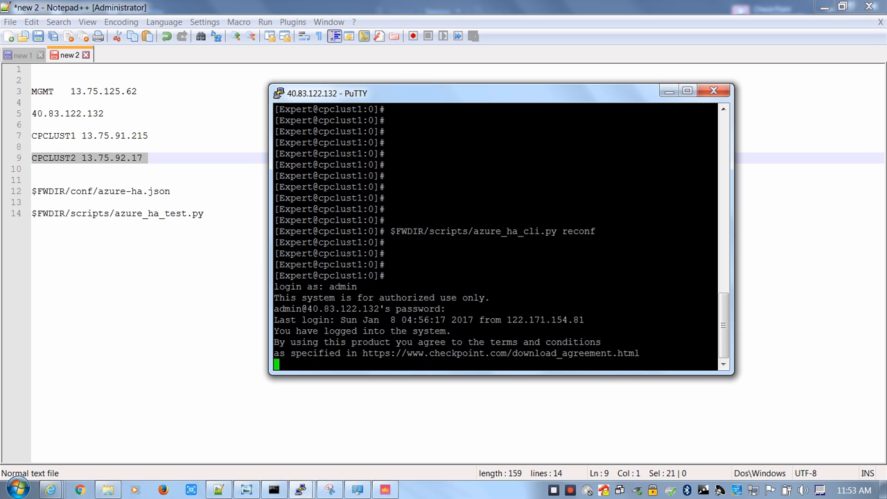
key("Return")
key("Return")
mouse_move(300, 489)
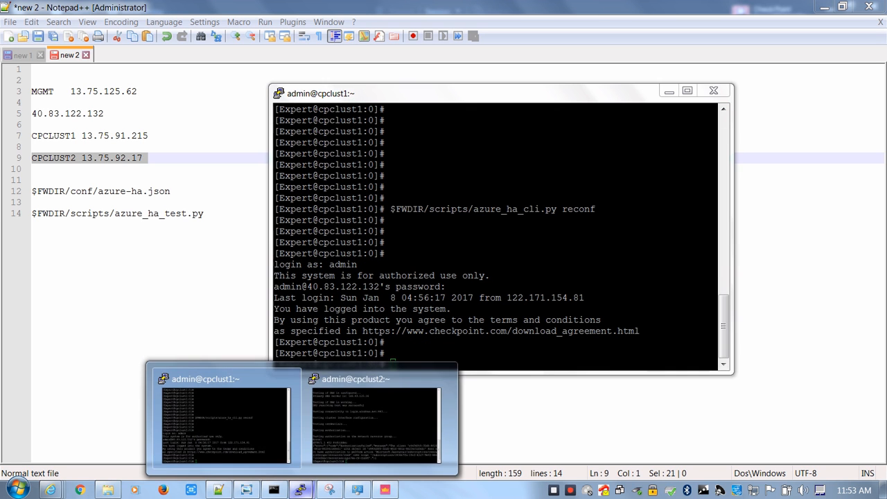
left_click(375, 416)
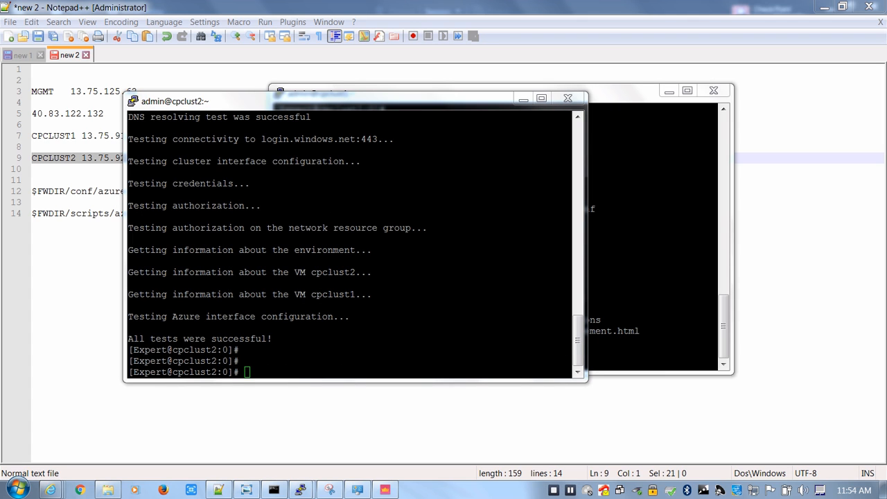
right_click(350, 244)
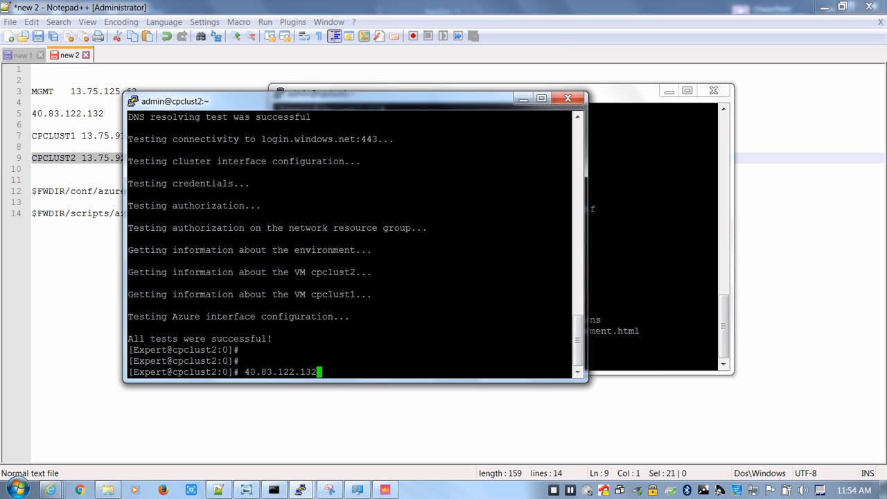
key("BackSpace")
key("BackSpace")
key("BackSpace")
key("BackSpace")
key("BackSpace")
key("BackSpace")
key("BackSpace")
key("BackSpace")
key("BackSpace")
key("BackSpace")
key("BackSpace")
key("BackSpace")
key("BackSpace")
Copy the $FWDIR/scripts/azure_ha_test.py path from the Notepad++ notes and run the script in the cpclust1 PuTTY session
left_click(77, 180)
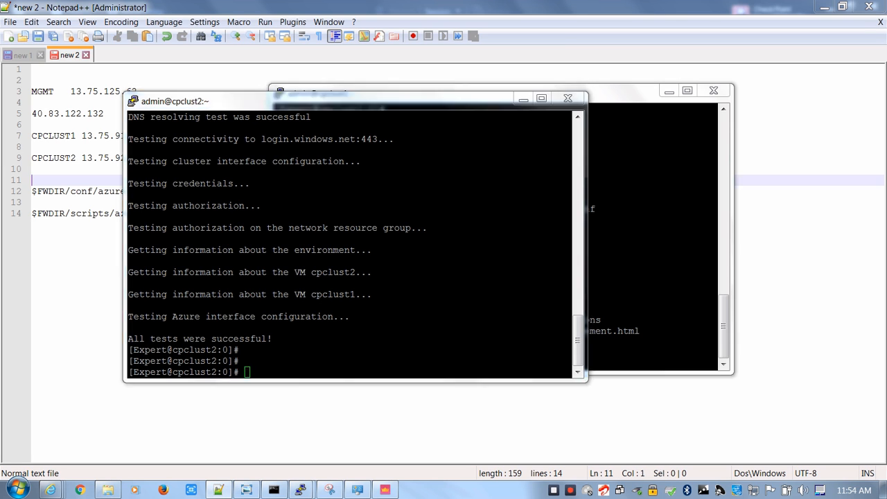
left_click_drag(205, 214, 31, 214)
key("ctrl+c")
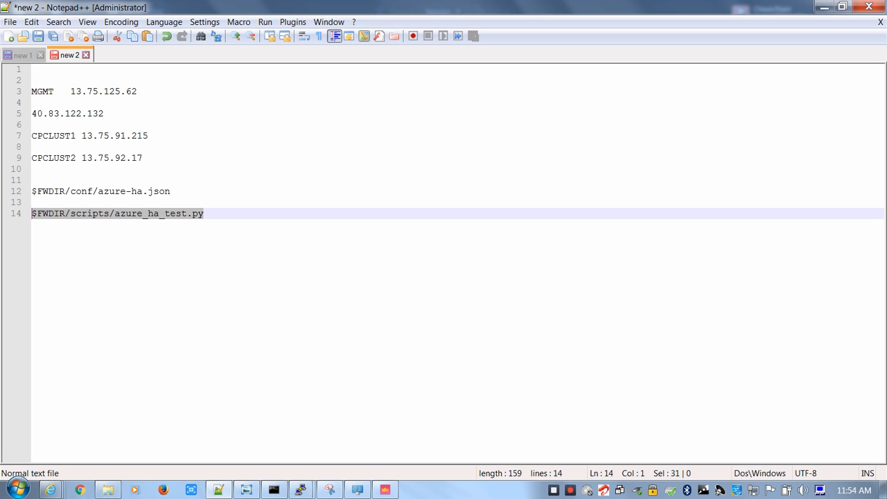
left_click(224, 396)
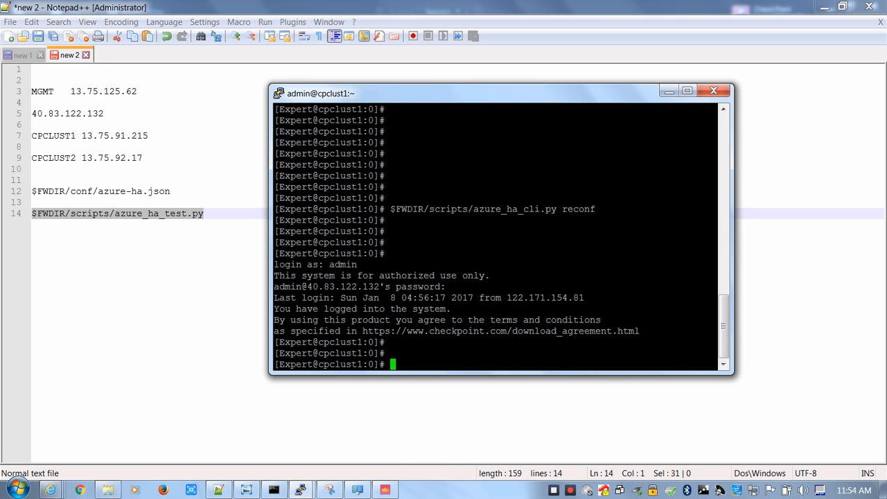
right_click(416, 312)
key("Return")
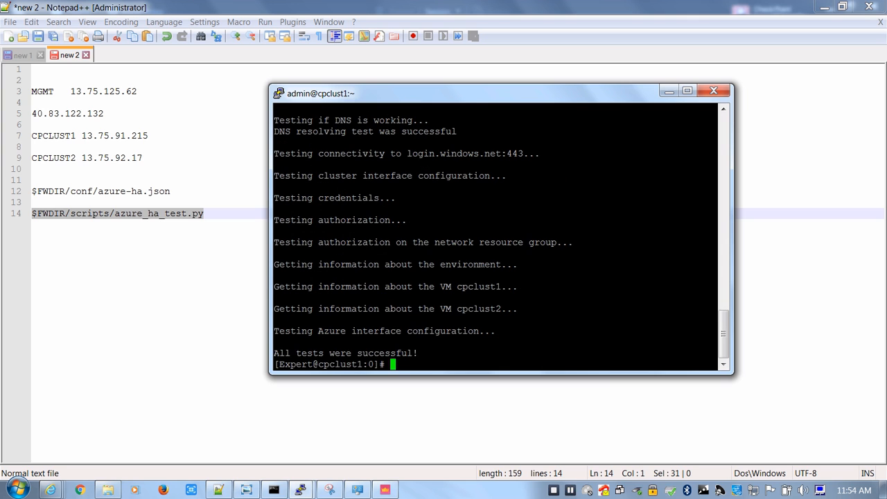
left_click_drag(422, 353, 295, 321)
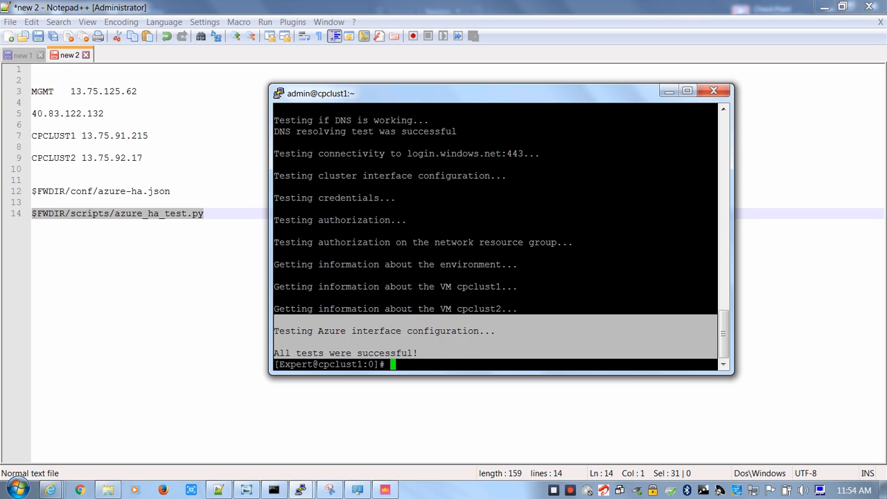
left_click(296, 323)
left_click(301, 490)
left_click(372, 420)
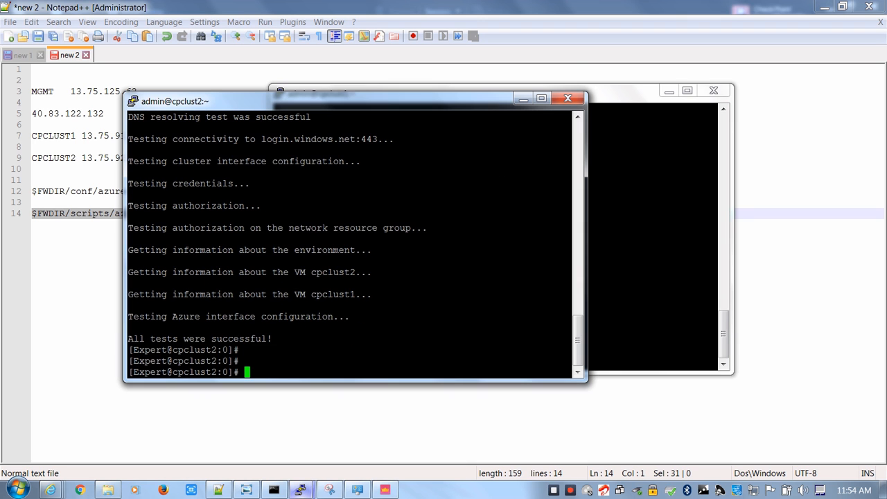
right_click(361, 333)
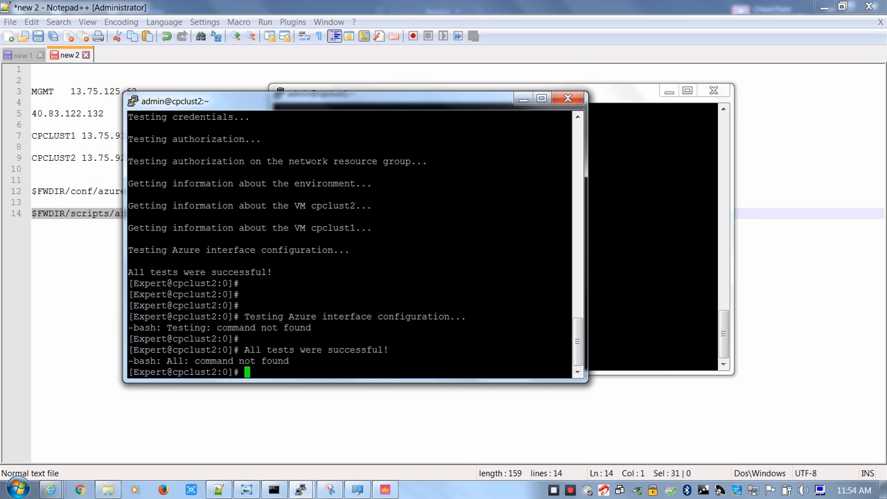
Copy the $FWDIR/scripts/azure_ha_test.py path again from Notepad++ and run the script in the cpclust2 PuTTY session
key("alt+Tab")
left_click(429, 420)
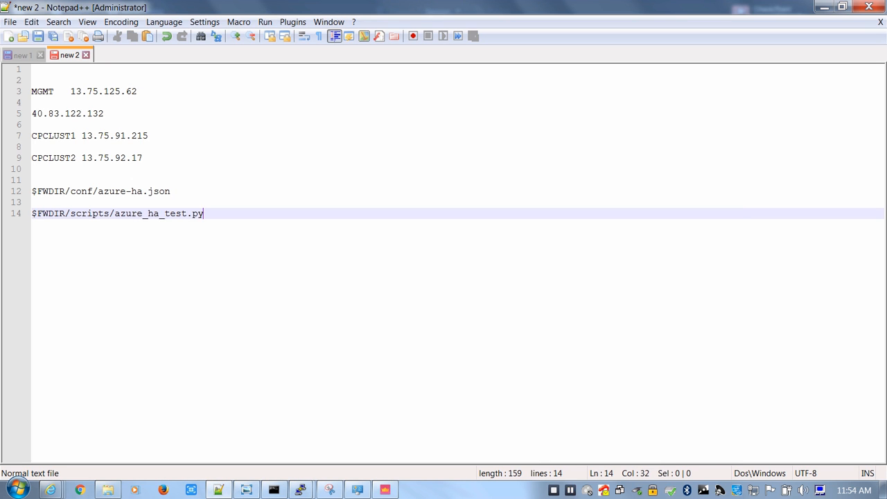
key("ctrl+shift+Left")
key("ctrl+shift+Left")
key("ctrl+shift+Left")
key("ctrl+shift+Left")
key("ctrl+shift+Left")
key("ctrl+shift+Left")
key("ctrl+shift+Left")
key("ctrl+shift+Left")
key("ctrl+c")
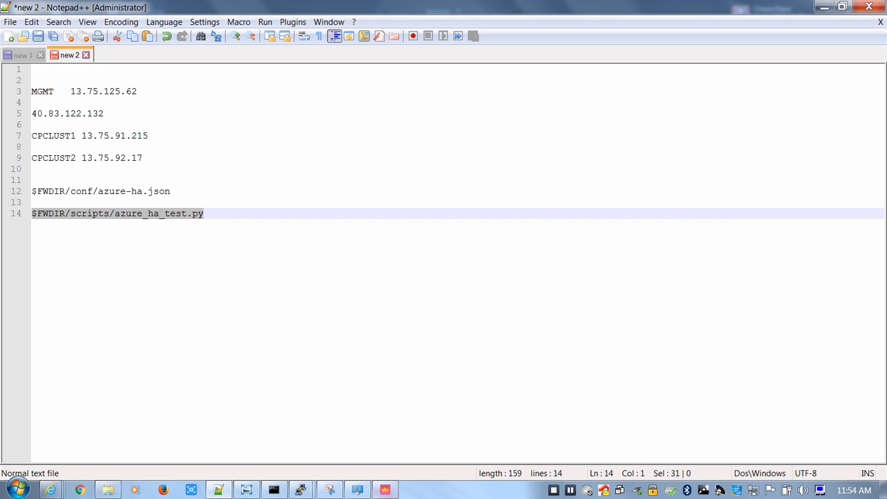
left_click(301, 490)
left_click(376, 424)
right_click(377, 333)
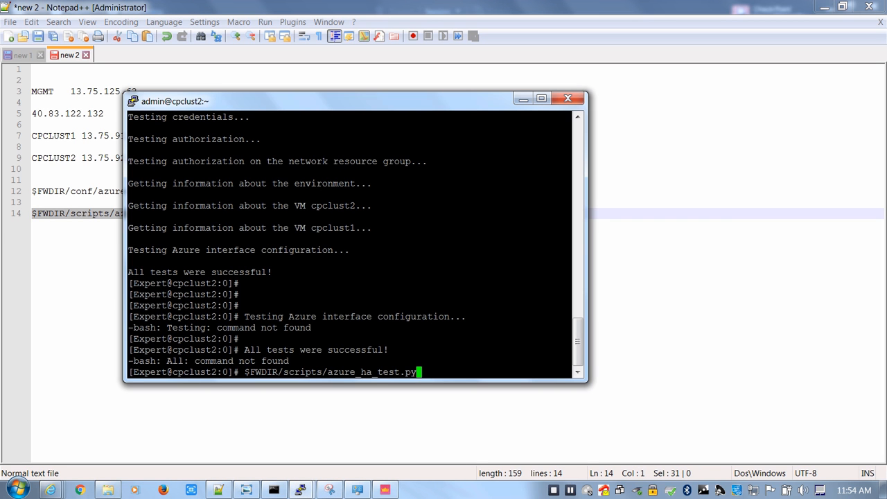
key("Return")
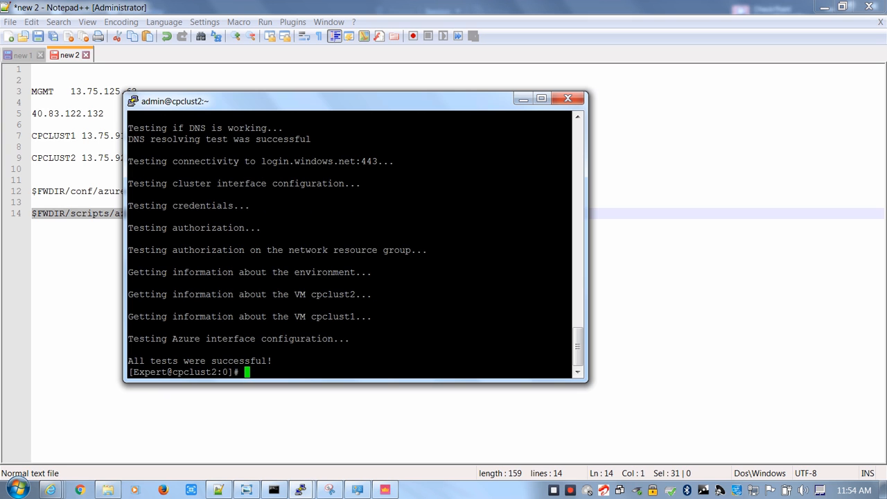
left_click_drag(346, 101, 436, 107)
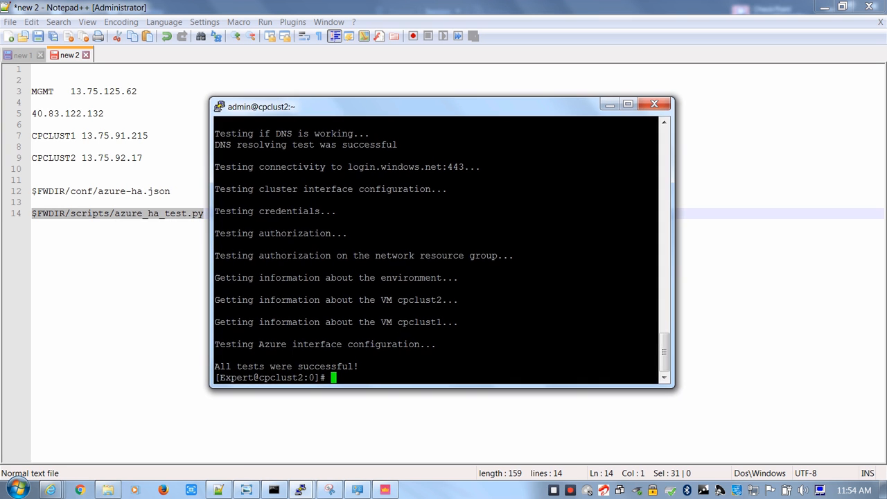
left_click(205, 213)
Copy the address 40.83.122.132 from the Notepad++ notes and start a Remote Desktop Connection to it
left_click(386, 490)
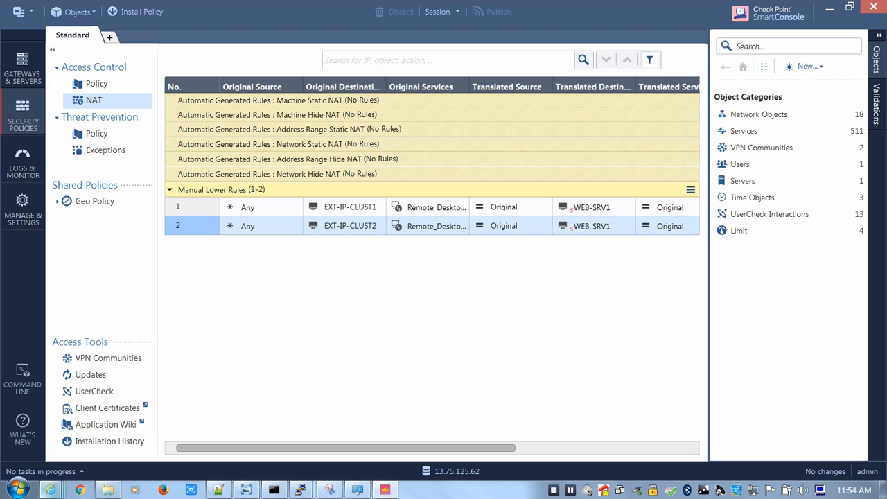
left_click(246, 491)
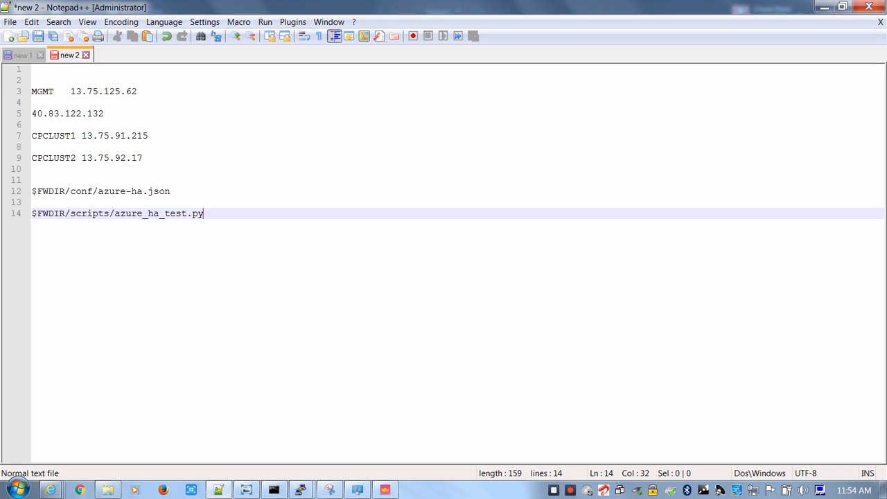
left_click_drag(105, 114, 32, 114)
key("ctrl+c")
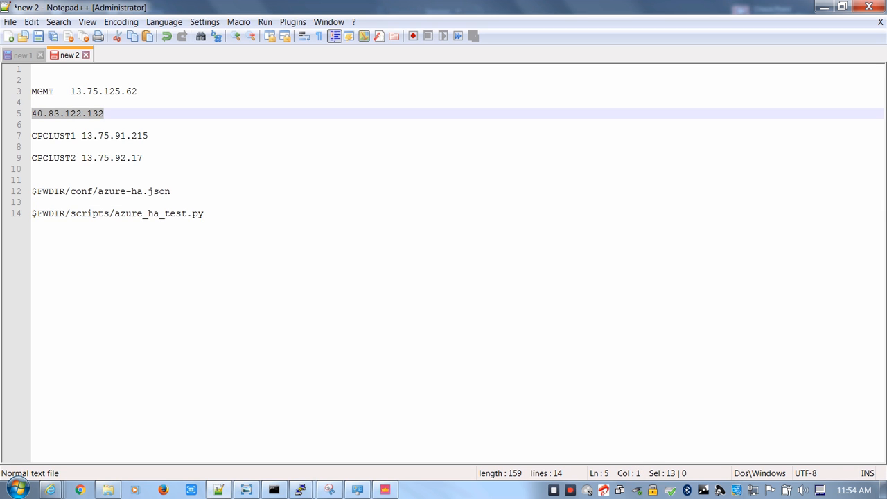
left_click(17, 491)
left_click(56, 179)
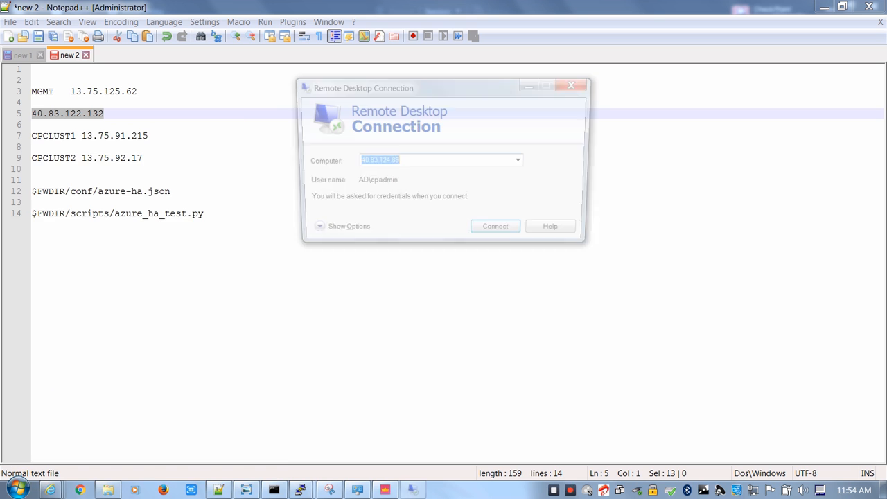
key("ctrl+v")
key("Return")
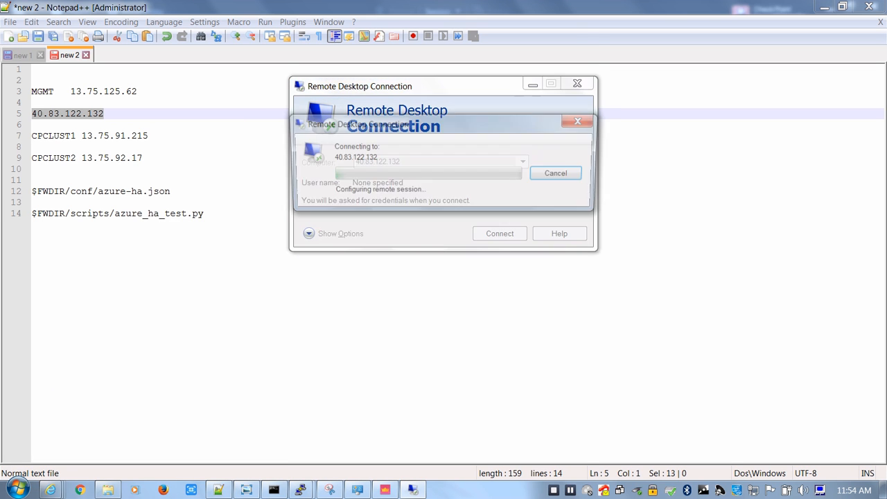
Sign in to the remote session as .\cpadmin with the account password and accept the connection prompt
left_click(413, 175)
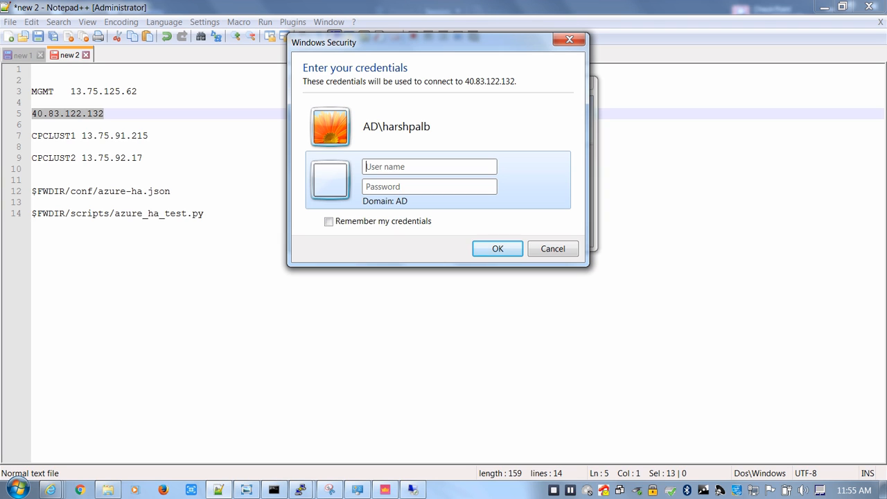
type(".\\")
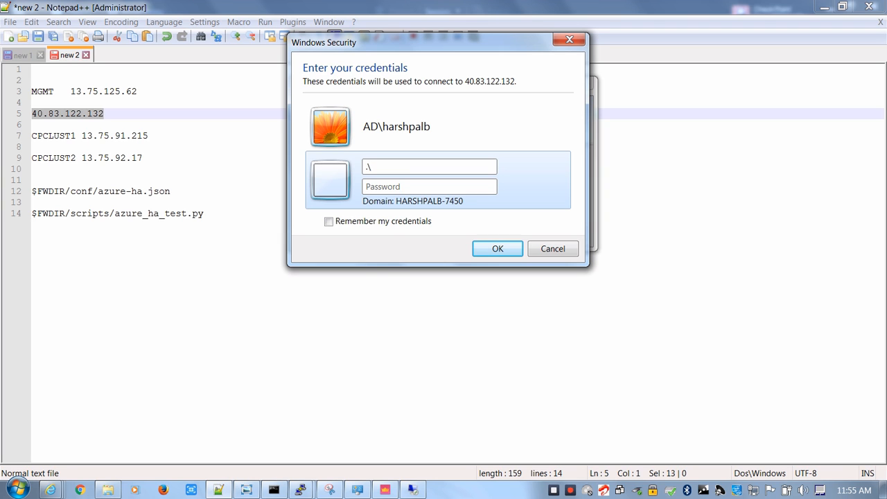
type("cpadmin")
key("Tab")
type("*************")
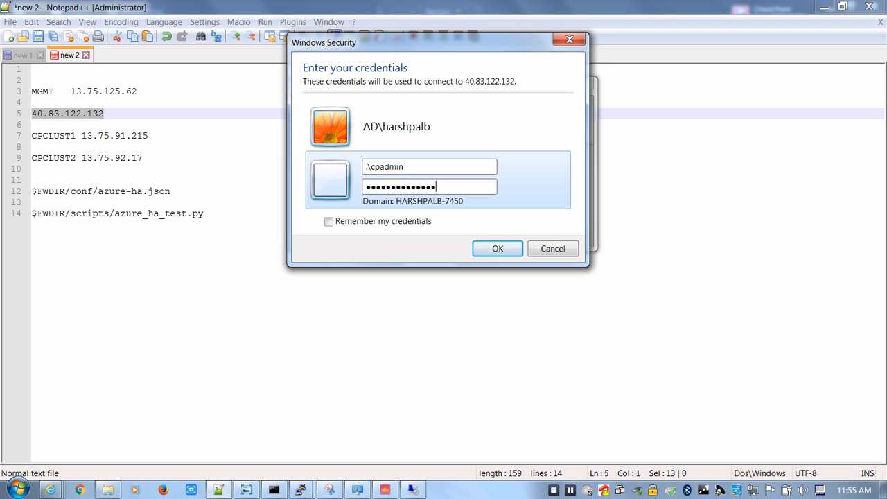
key("Return")
key("alt+y")
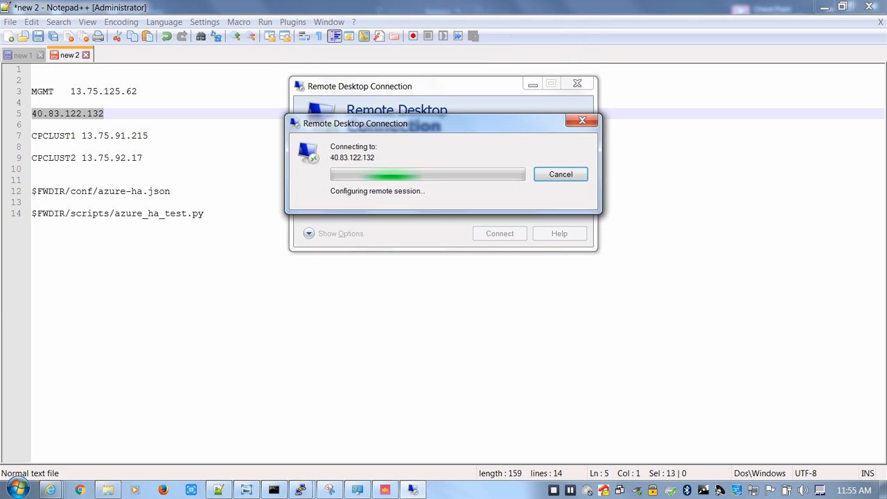
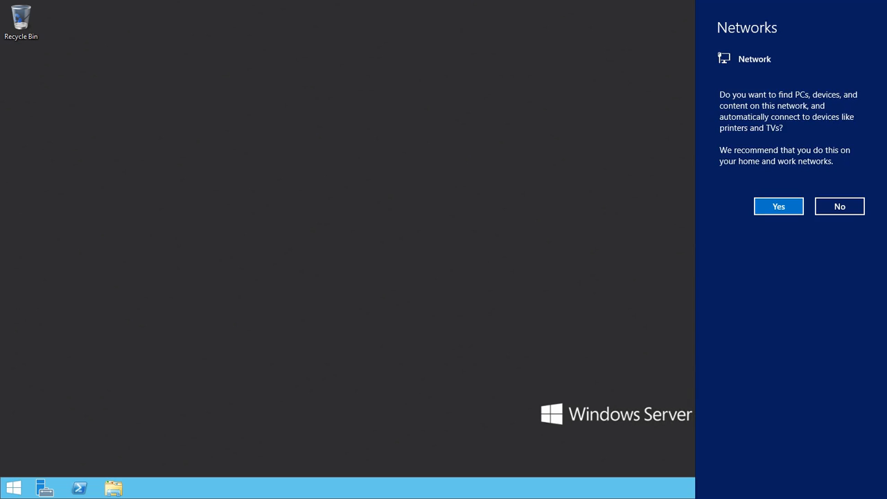
Open a Command Prompt in the remote server session and run ipconfig
left_click(13, 488)
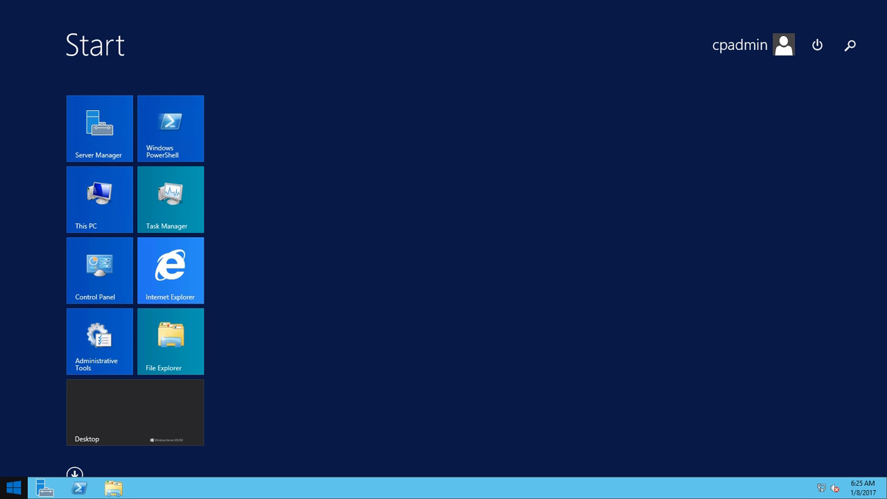
type("cmd")
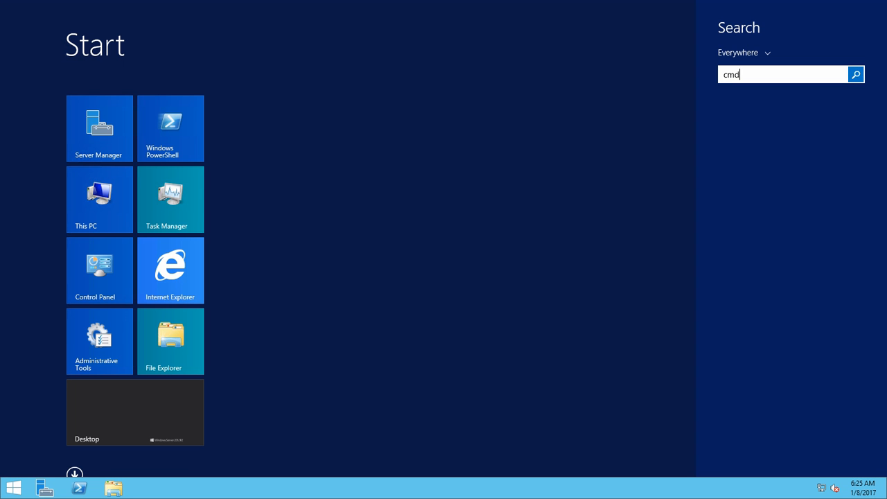
key("Return")
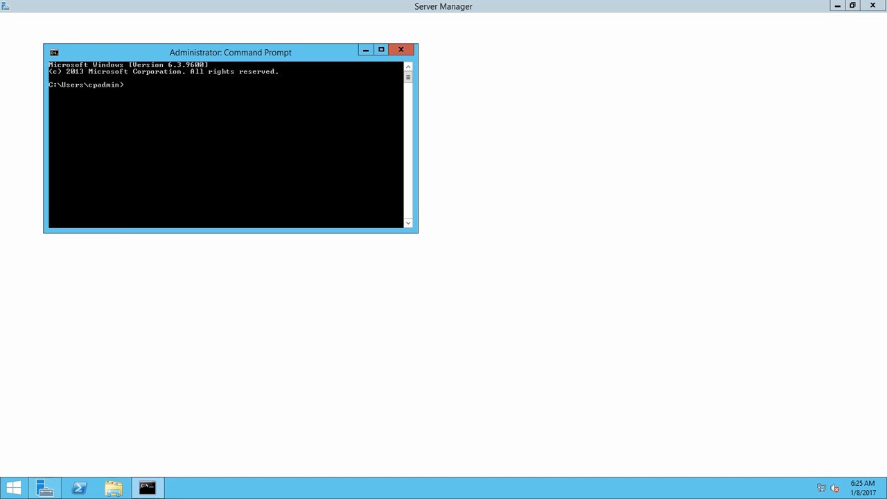
key("Return")
key("Return")
key("Return")
type("ipconfig")
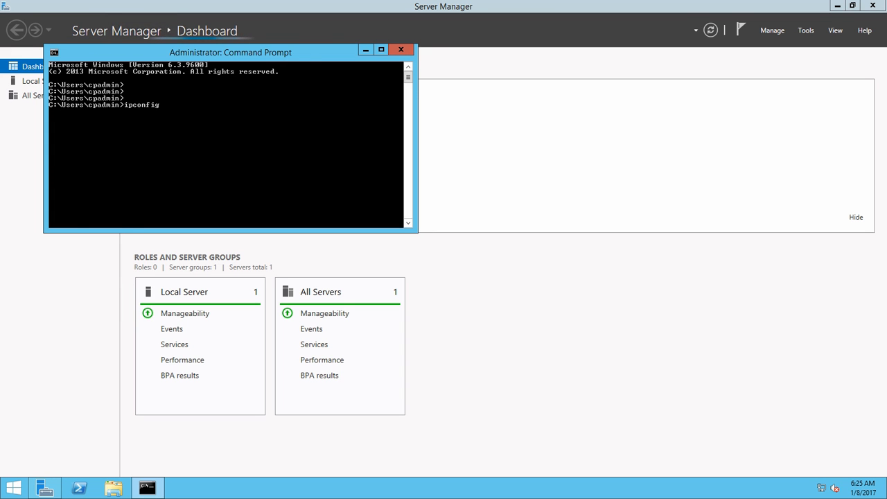
key("Return")
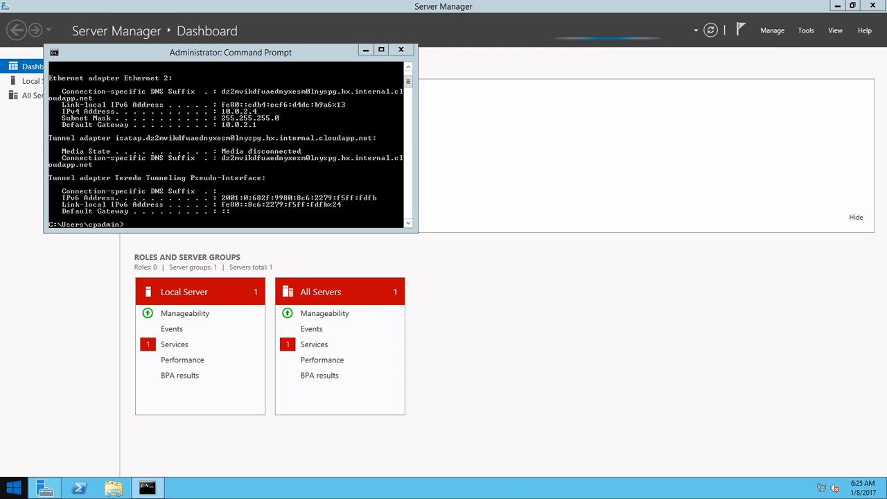
Launch Internet Explorer on the remote server and set it up with the recommended security and compatibility settings
key("super")
key("Return")
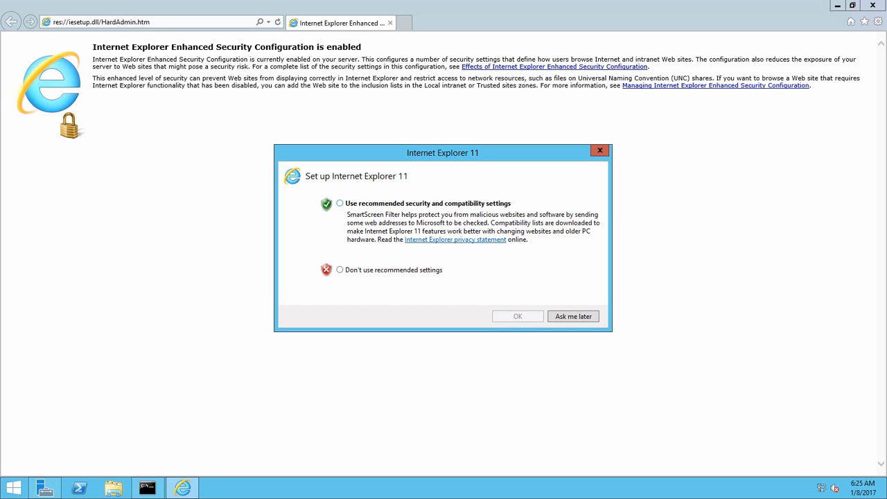
left_click(340, 203)
key("Return")
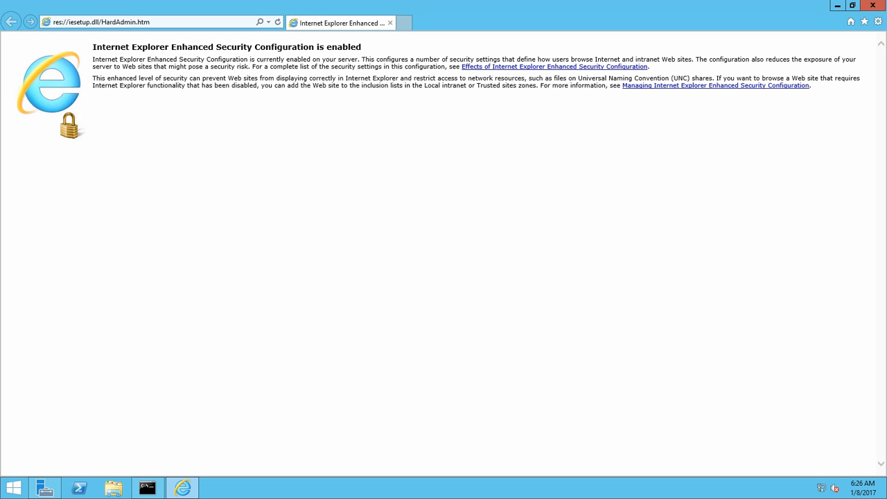
Try to browse to gooogle.com from the remote server
left_click(149, 22)
type("go")
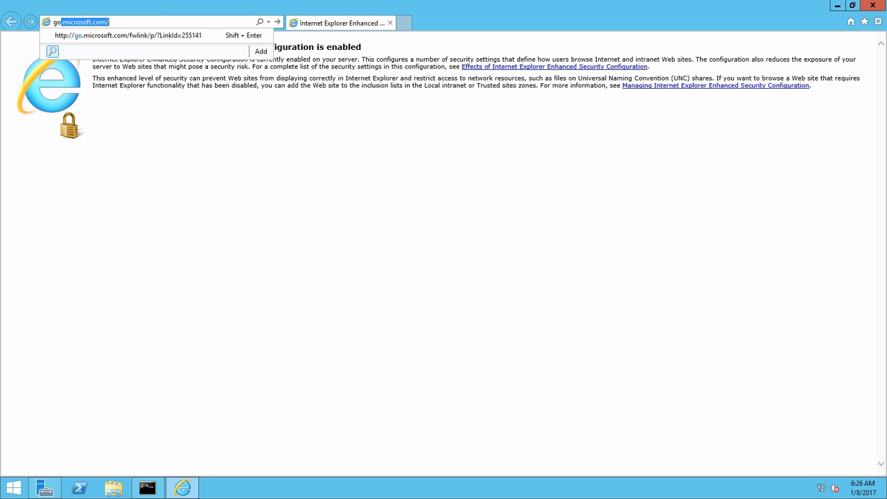
type("oogle.com")
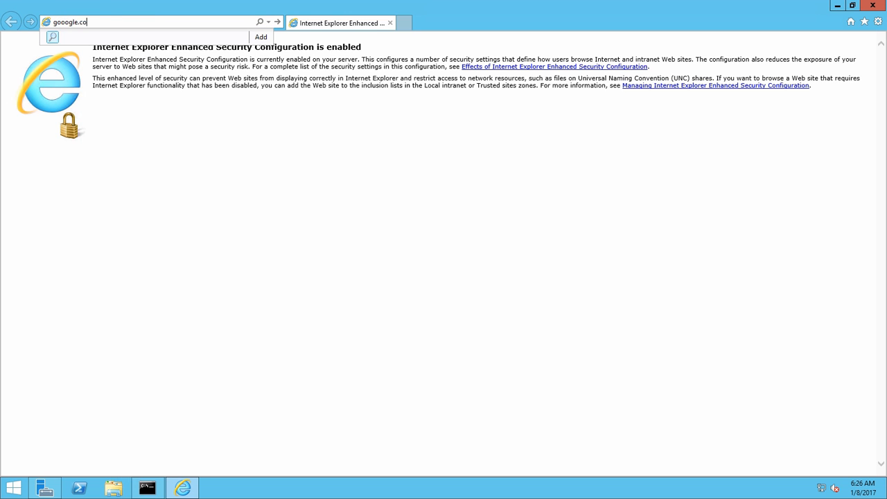
key("Return")
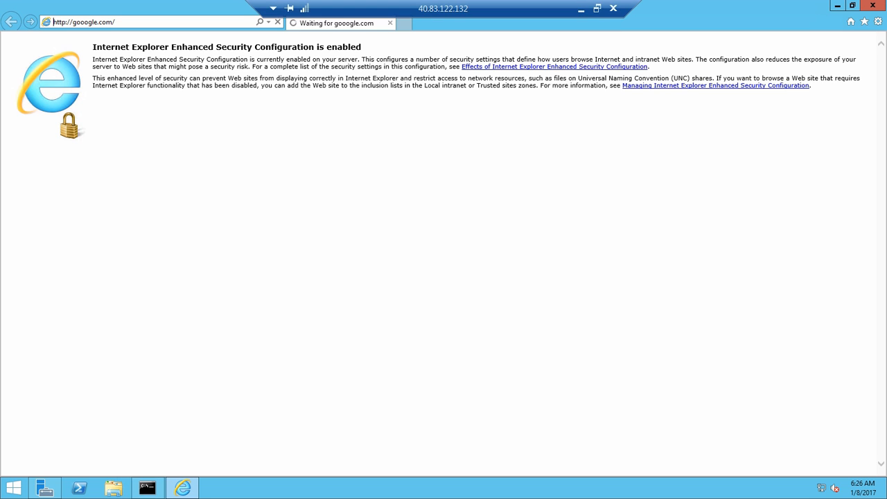
Minimize the remote session, switch to SmartConsole and look at manual NAT rule 1 for EXT-IP-CLUST1
left_click(583, 9)
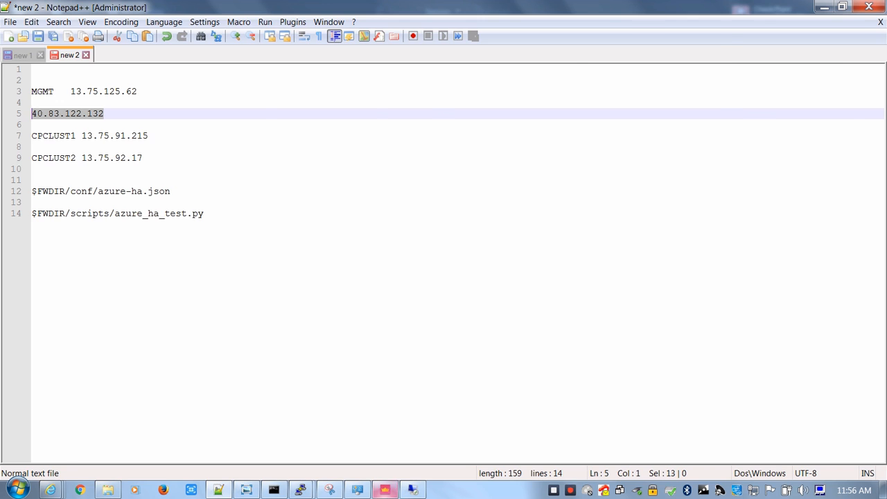
left_click(384, 490)
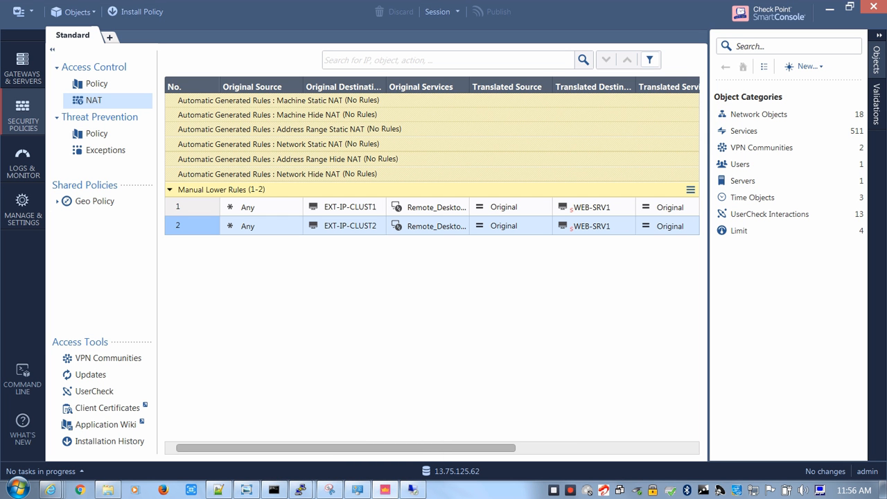
left_click(192, 207)
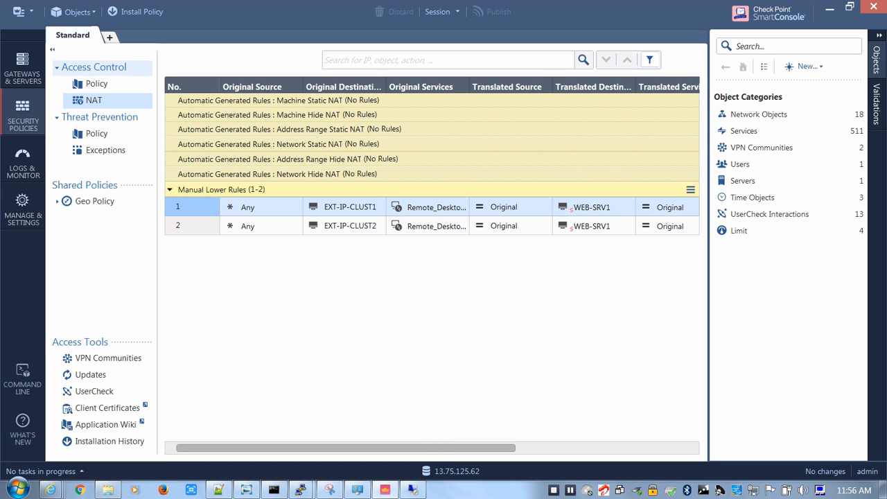
Open the Access Control policy and examine the ANY ANY rule's logs for WEB-SRV1 and Remote Desktop traffic
left_click(96, 83)
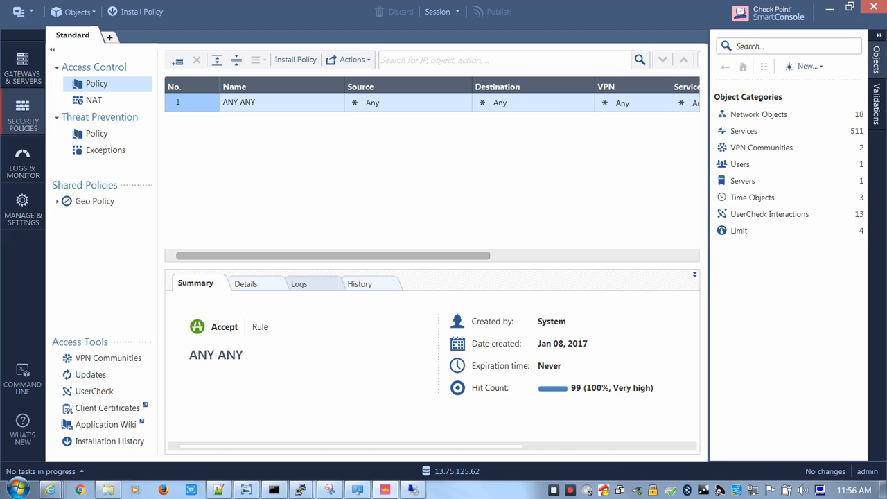
left_click(299, 284)
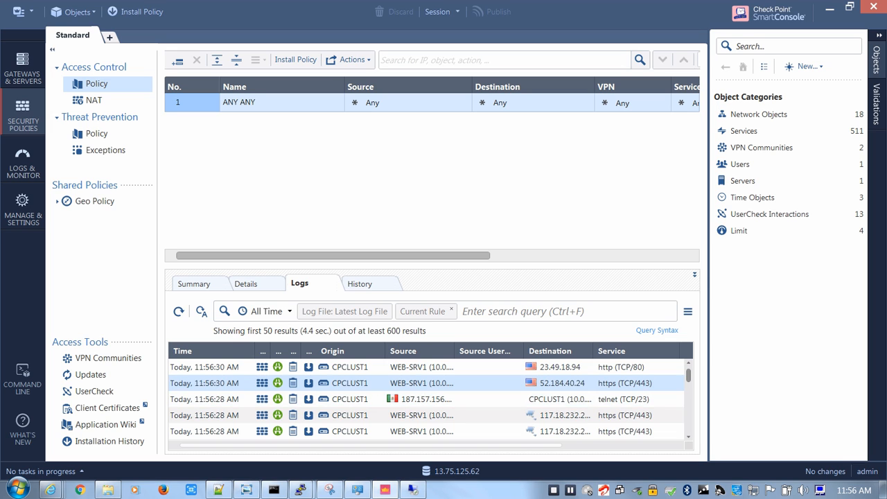
scroll(430, 399, "down", 3)
scroll(430, 399, "down", 4)
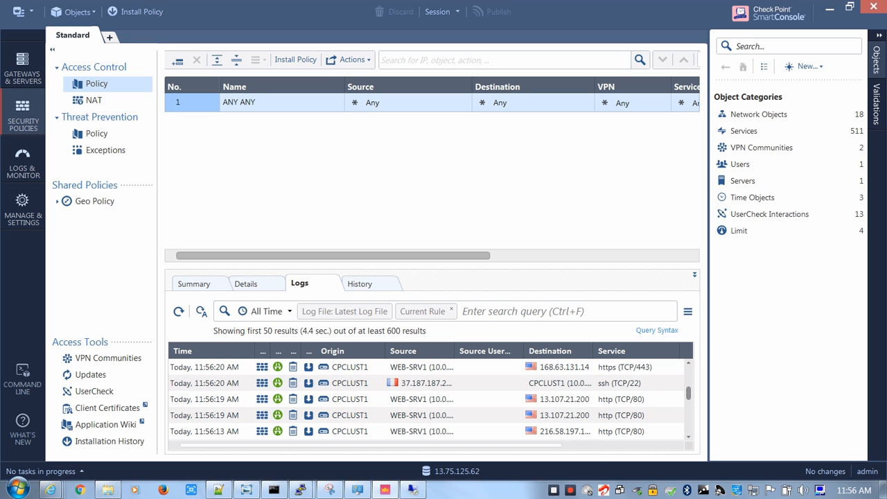
scroll(430, 398, "down", 4)
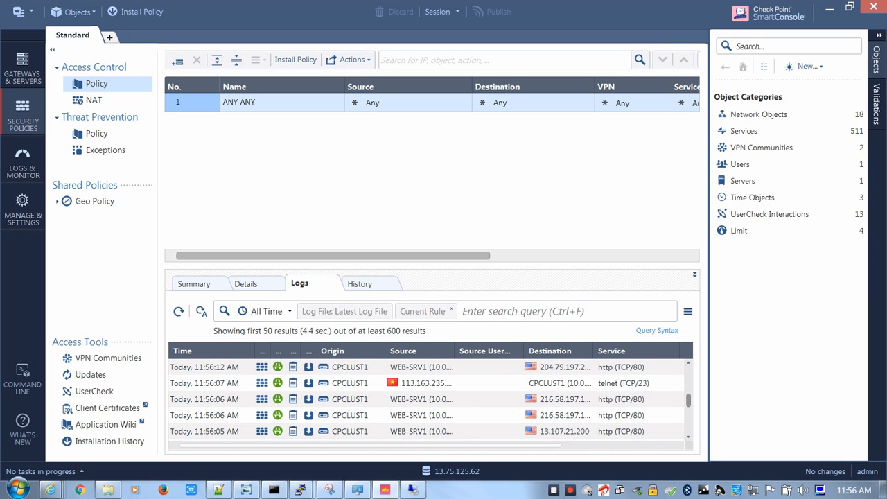
scroll(430, 399, "down", 8)
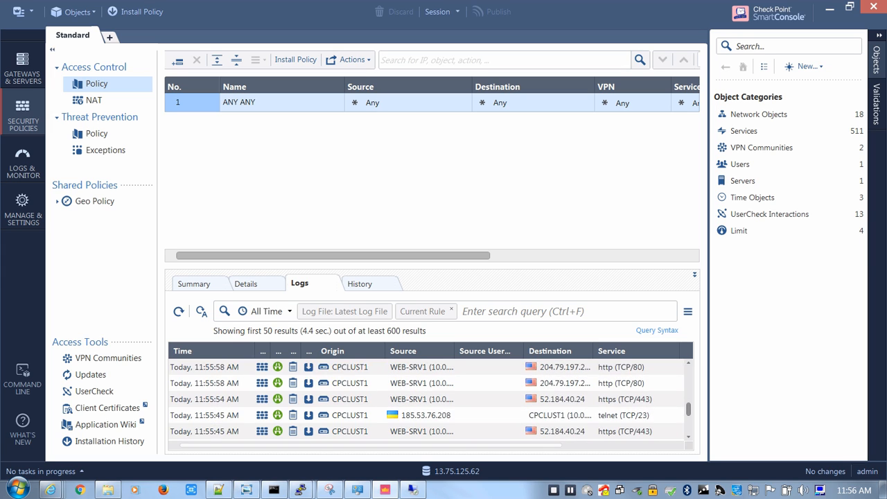
scroll(430, 398, "down", 3)
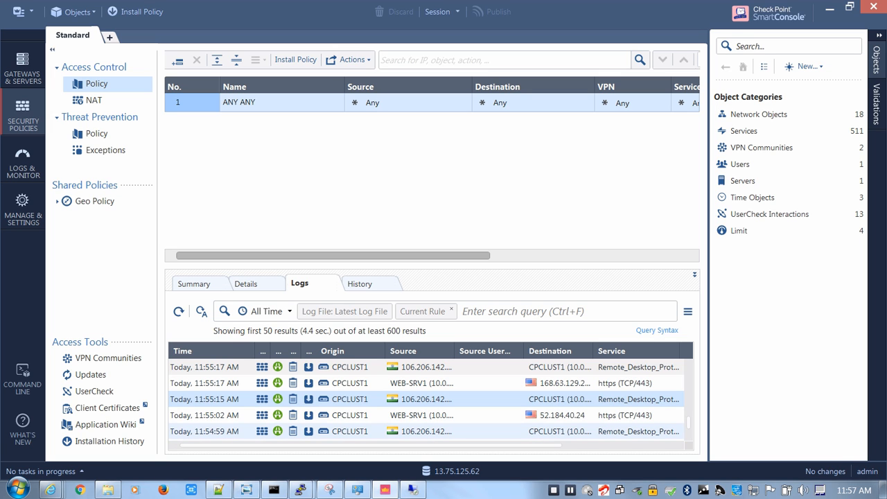
Return to the 40.83.122.132 remote session and browse to google.com in Internet Explorer
left_click(414, 491)
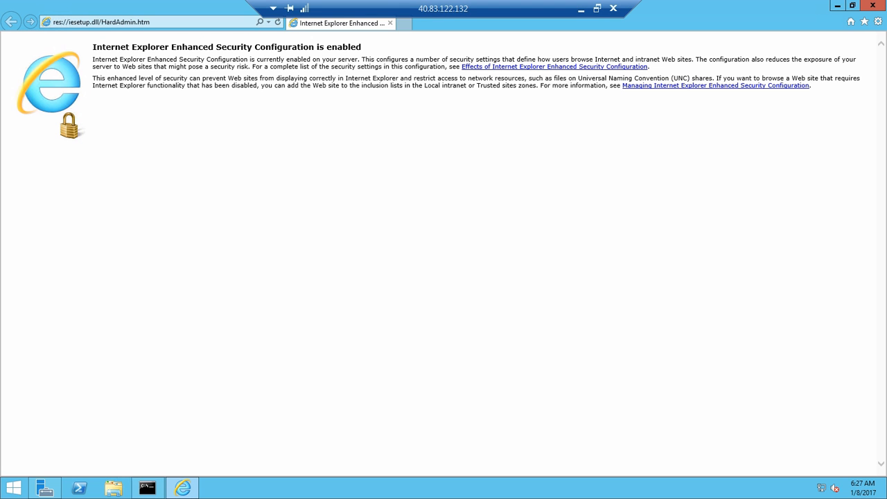
left_click(166, 23)
type("goo")
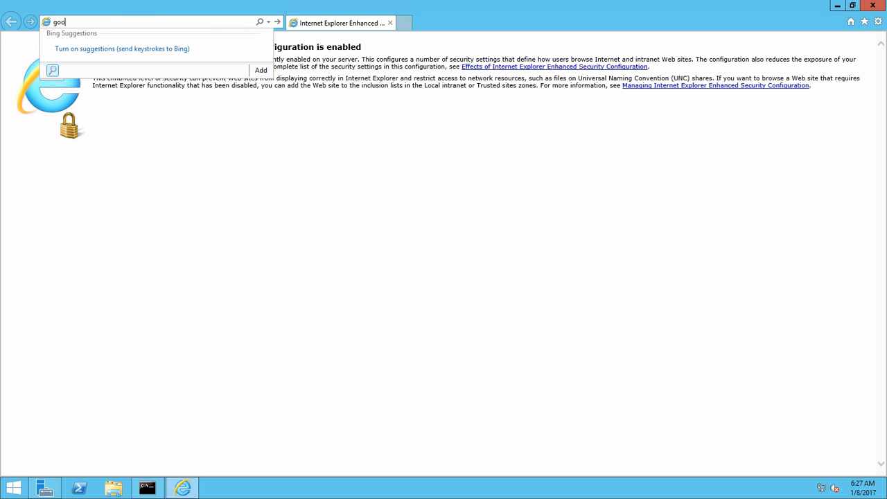
type("gle.com")
key("Return")
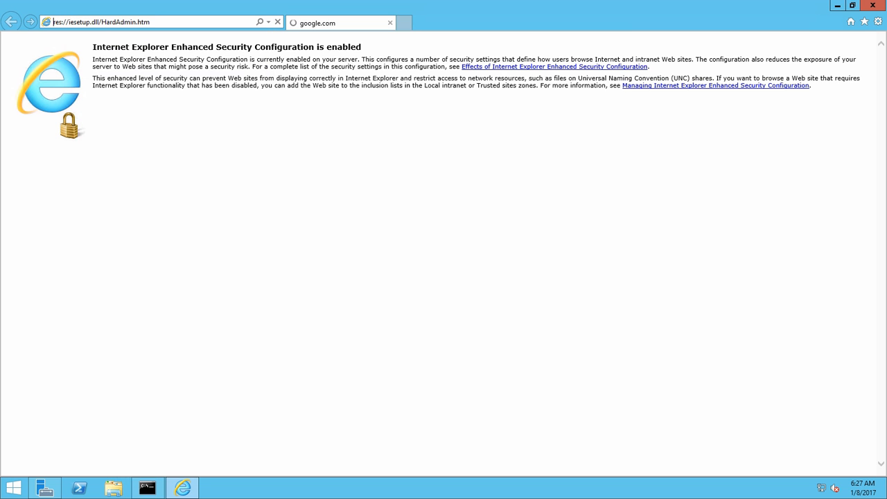
Bring the remote server's Command Prompt forward, move its window clear of the page text and ping 4.2.2.2
left_click(147, 488)
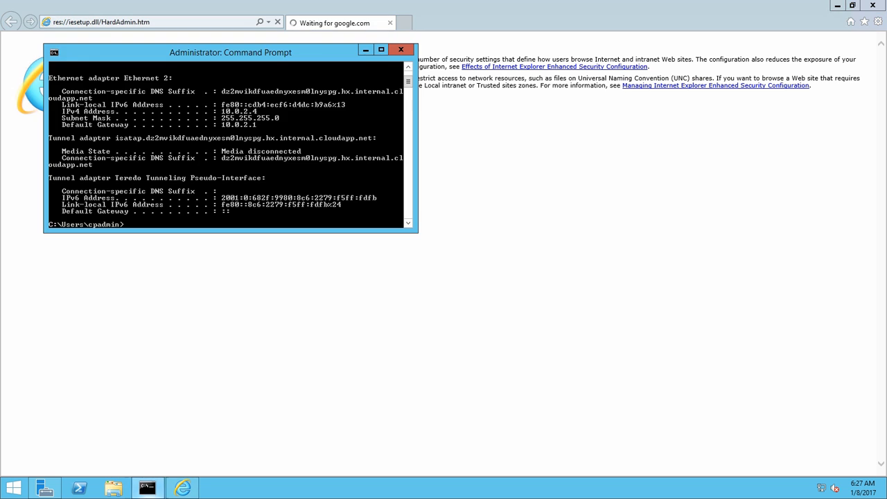
left_click_drag(230, 53, 466, 200)
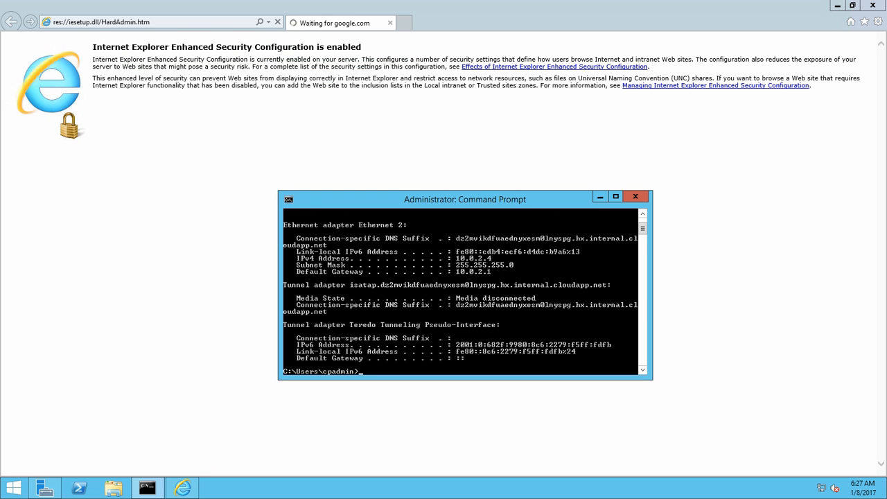
type("ping 4.2.2.2")
key("Return")
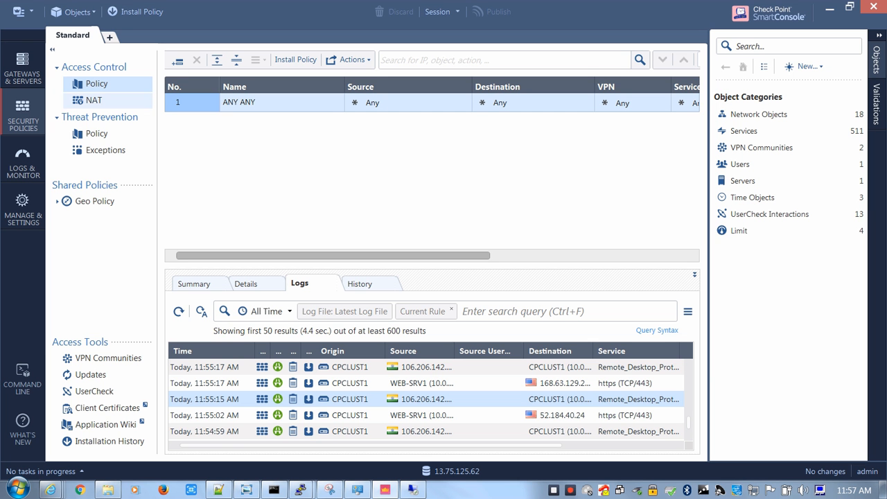
In the CPCLUST cluster's NAT properties, enable hiding internal networks behind the gateway's external IP and accept the topology warning
left_click(23, 69)
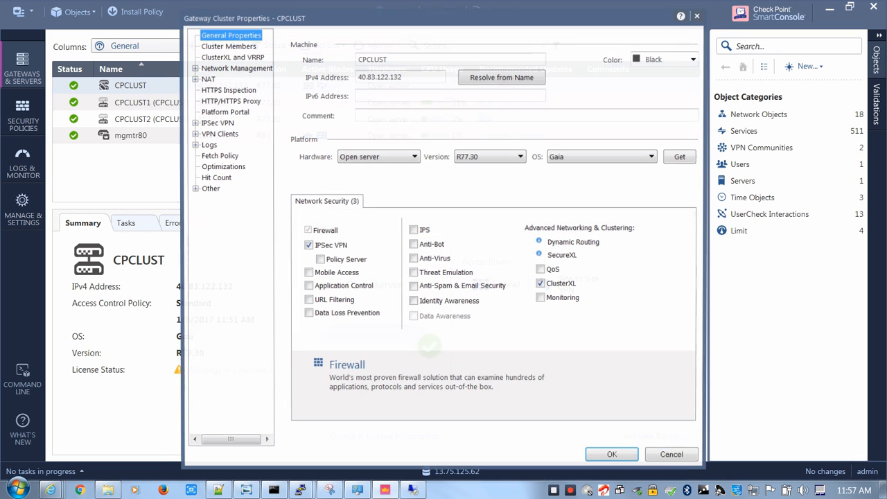
left_click(205, 78)
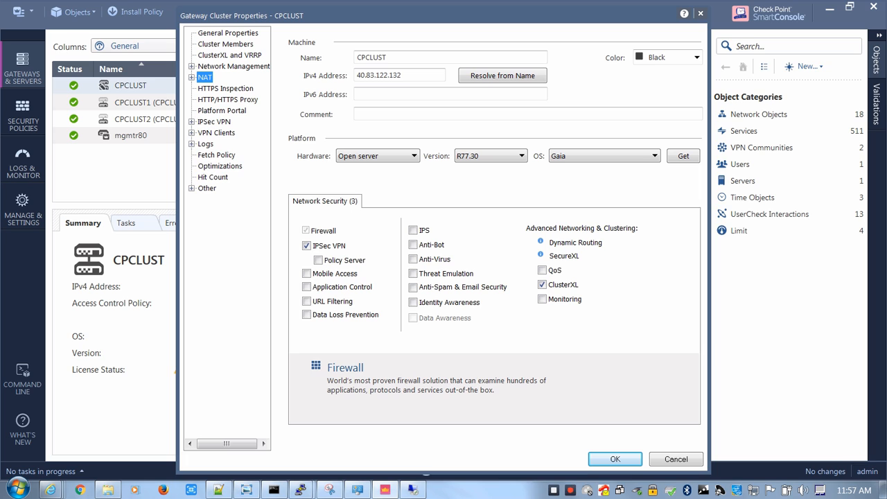
left_click(293, 41)
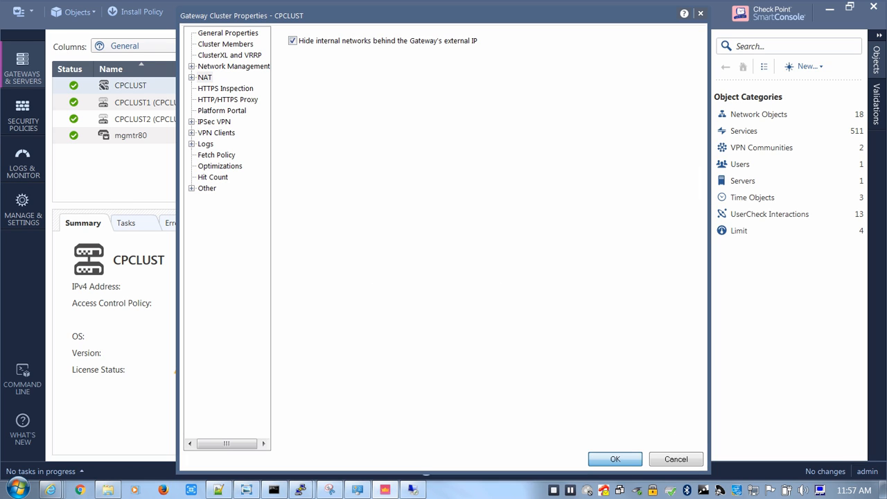
left_click(615, 459)
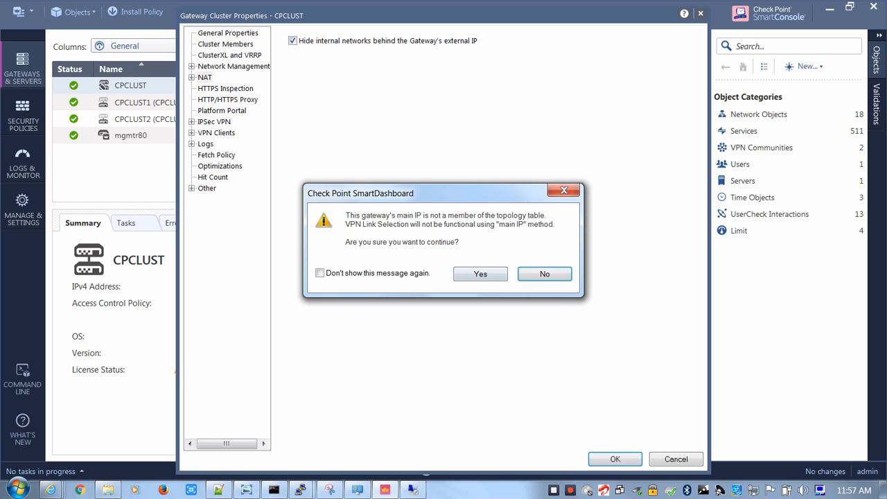
left_click(481, 274)
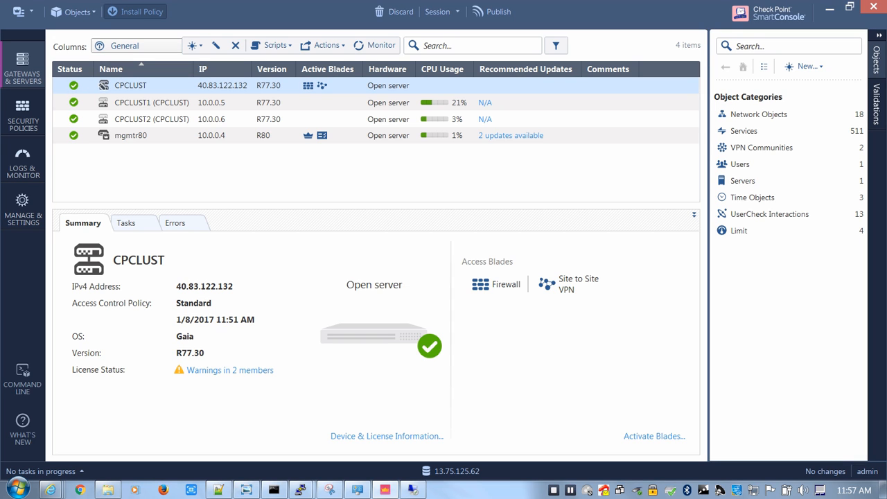
Publish the draft cluster change and proceed with the policy installation
left_click(137, 12)
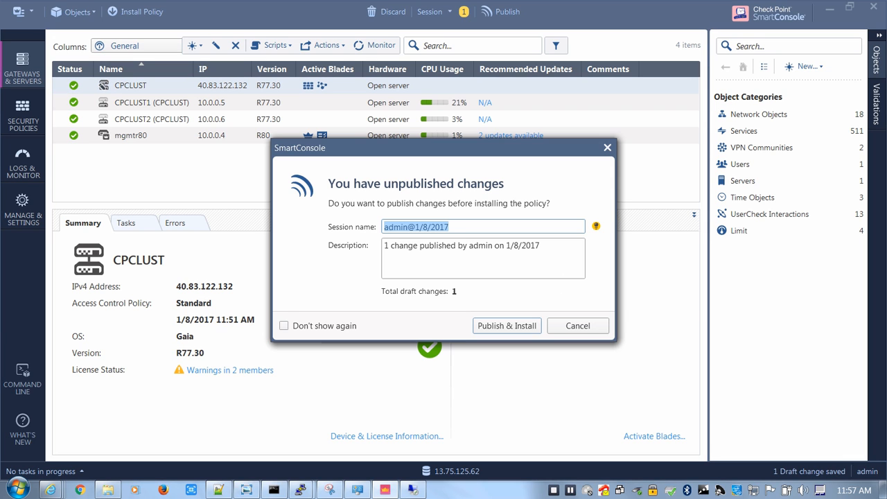
left_click(507, 326)
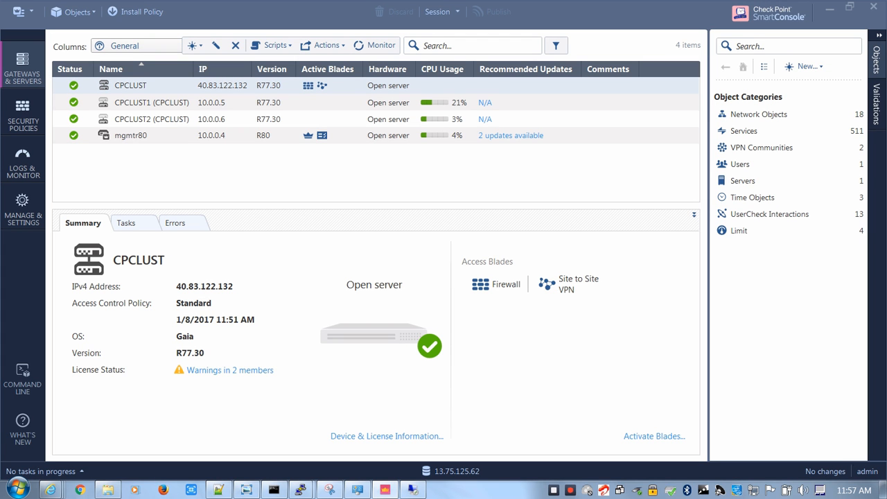
Switch to the Azure portal, close the CPCLUST1 public IP details and open the full Marketplace listing
mouse_move(413, 491)
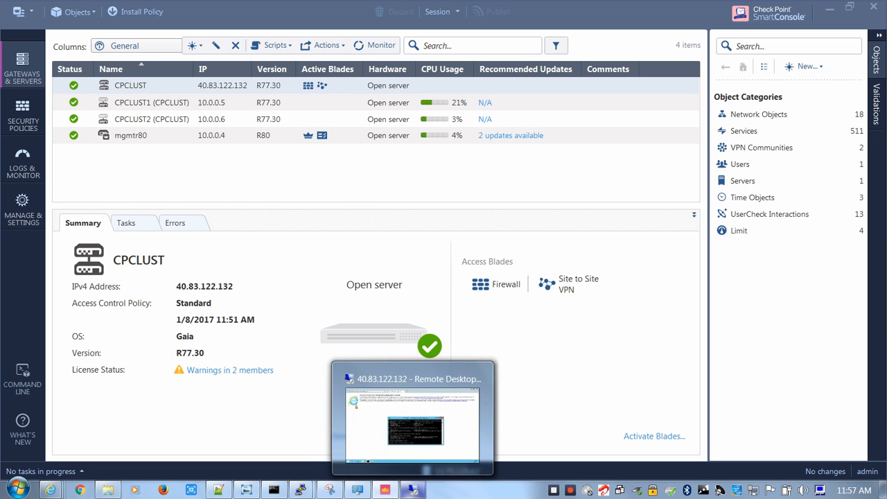
left_click(97, 430)
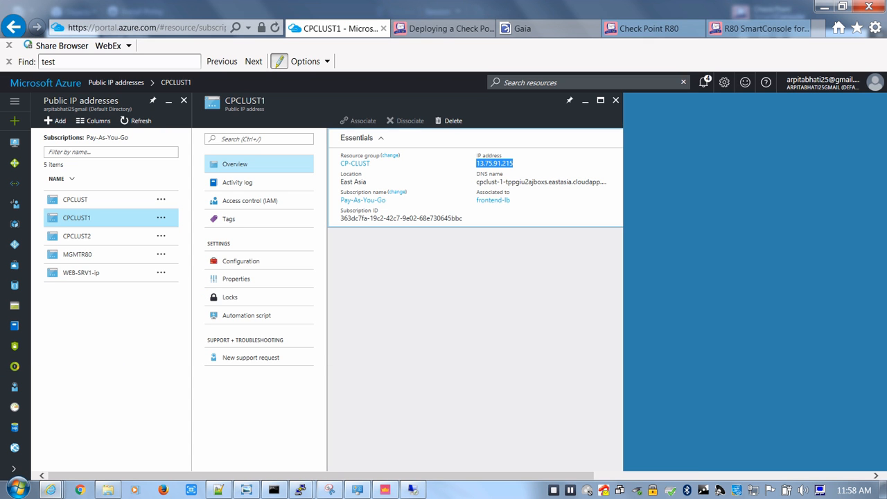
left_click(616, 101)
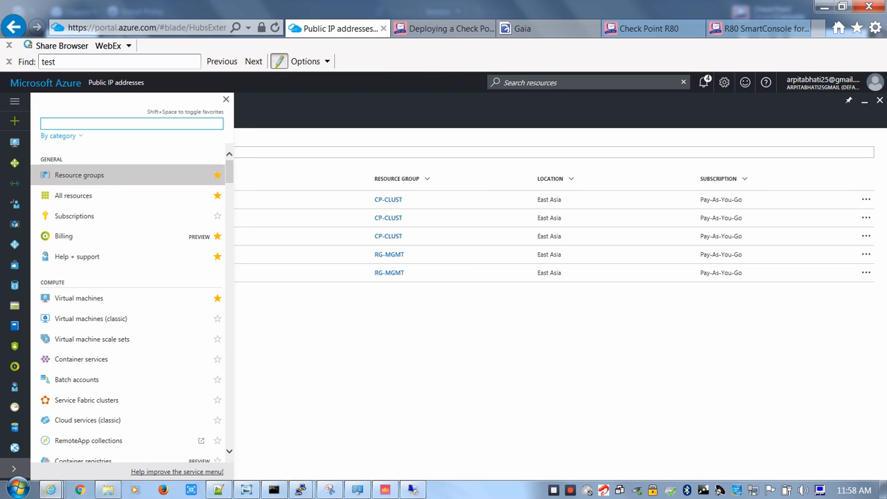
left_click(14, 265)
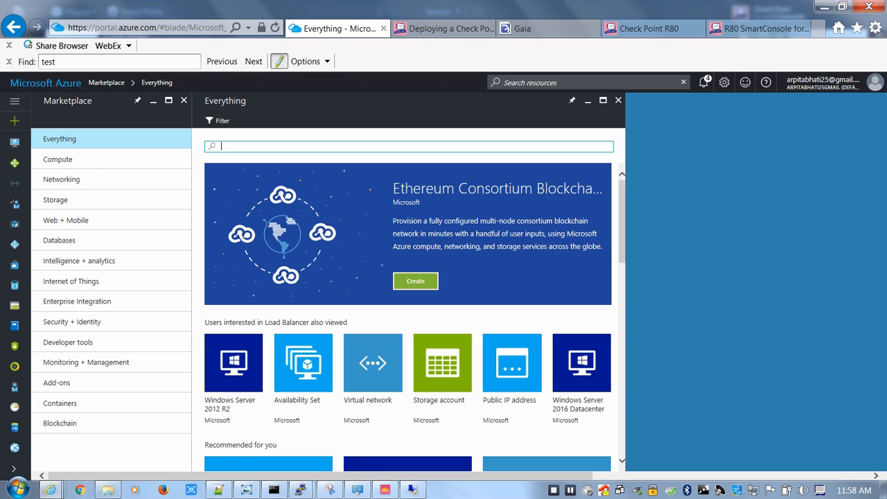
Search the Marketplace for the suggested term Windows Server 2012 Datacenter
type("windows")
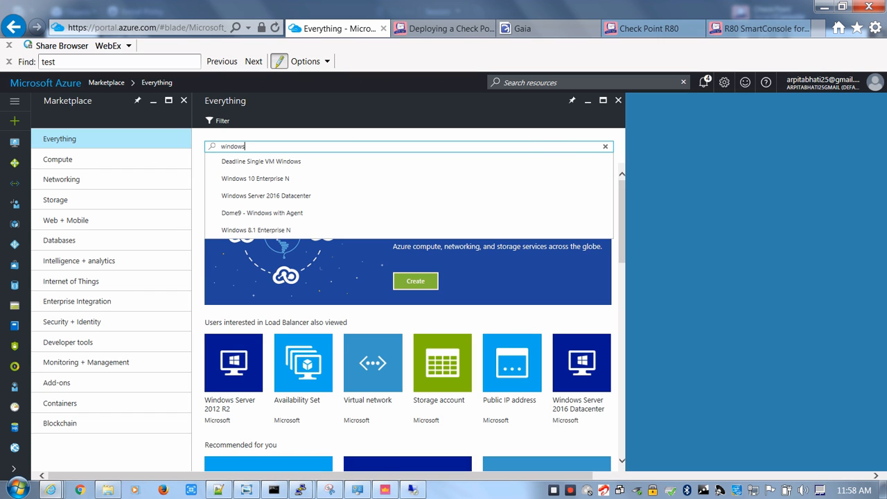
type(" 2")
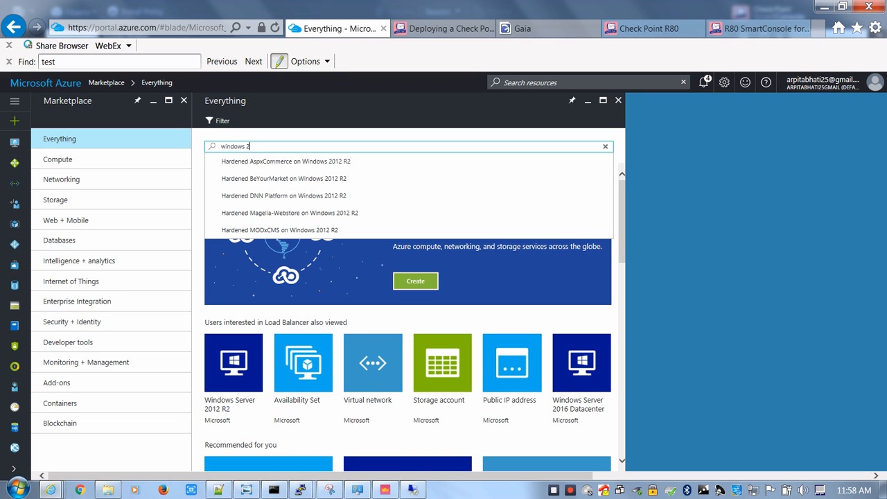
key("BackSpace")
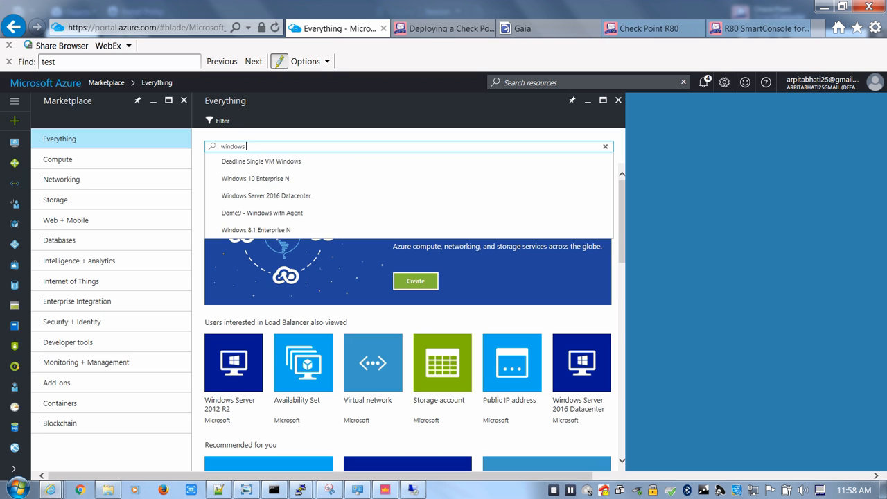
type("20")
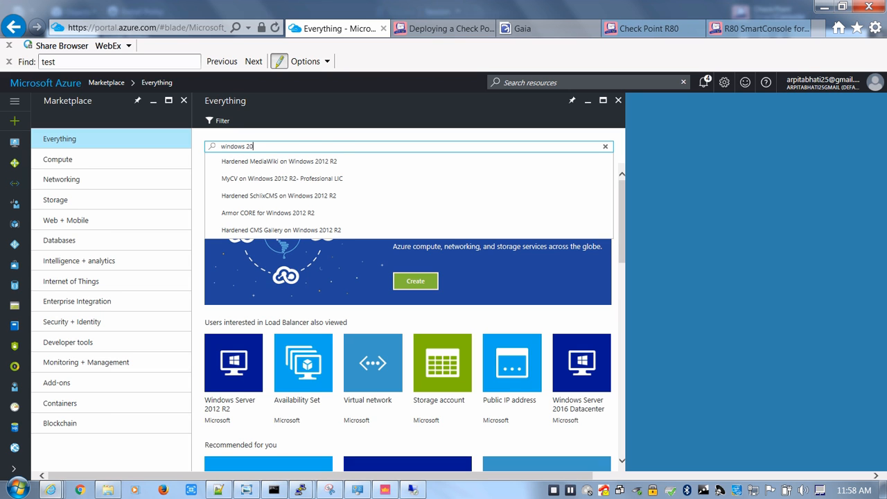
key("BackSpace")
key("BackSpace")
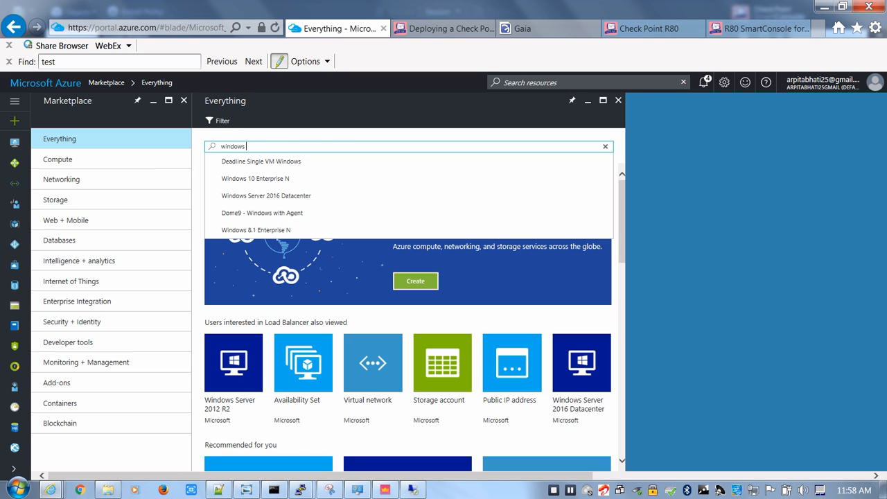
type("ser")
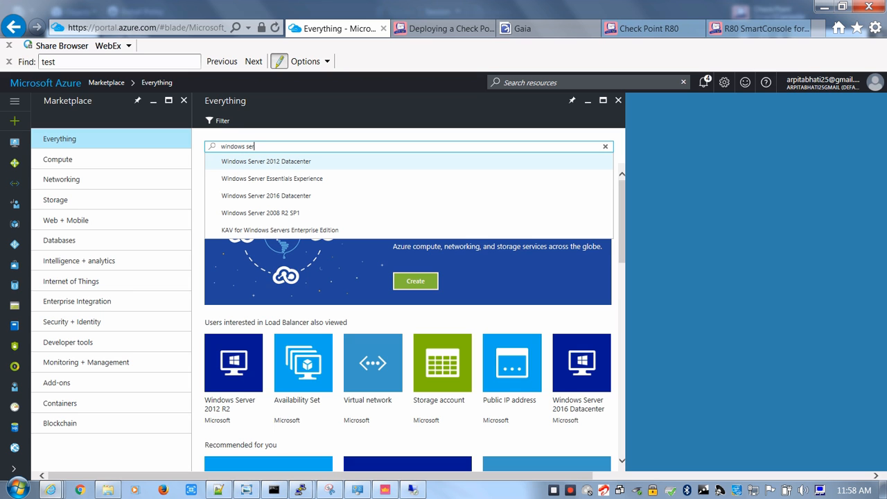
key("Down")
key("Up")
key("Return")
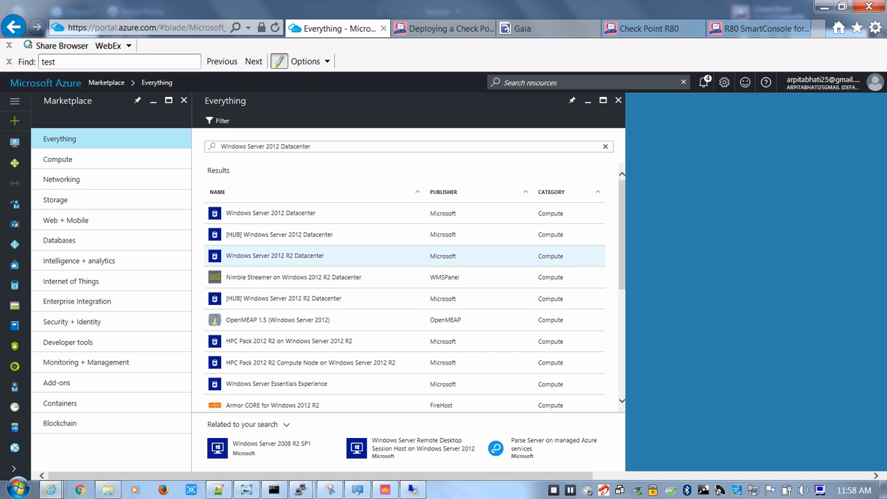
Choose the Windows Server 2012 R2 Datacenter image, keep the Resource Manager deployment model and start creating the virtual machine
left_click(275, 255)
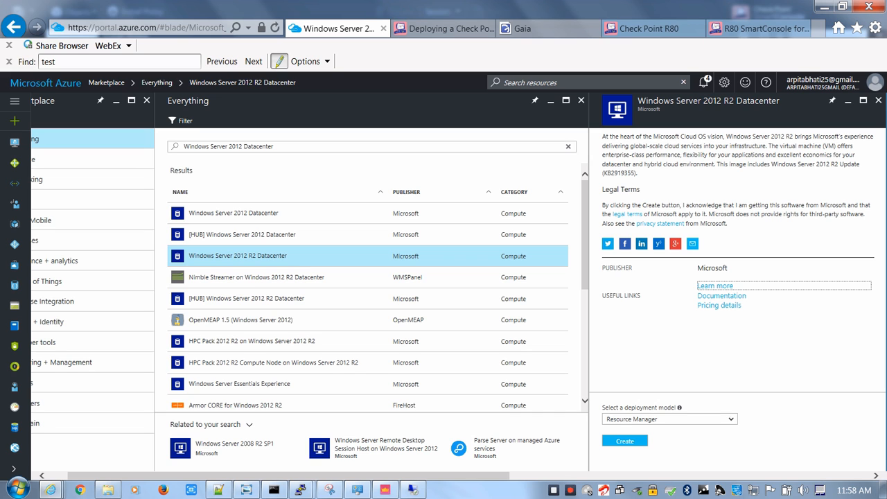
left_click(669, 420)
left_click(652, 419)
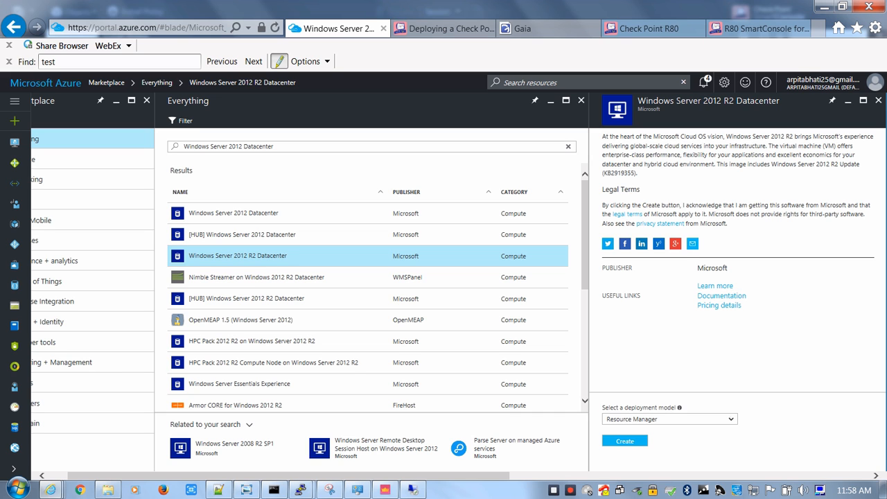
left_click(625, 441)
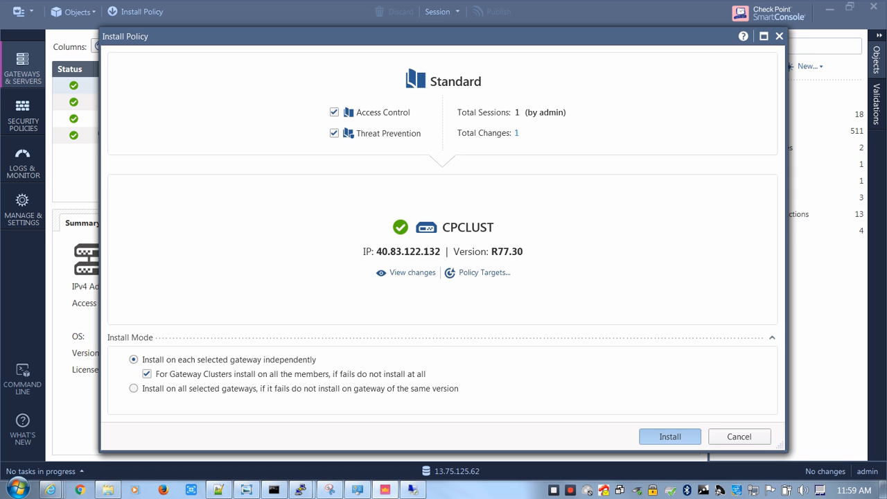
In SmartConsole, install the Standard policy's Access Control and Threat Prevention on CPCLUST and view the installation task's progress
left_click(670, 437)
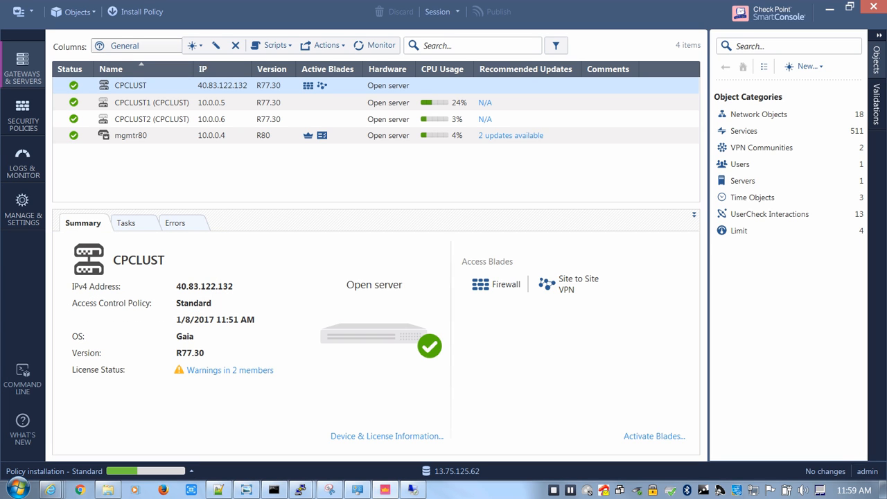
left_click(145, 472)
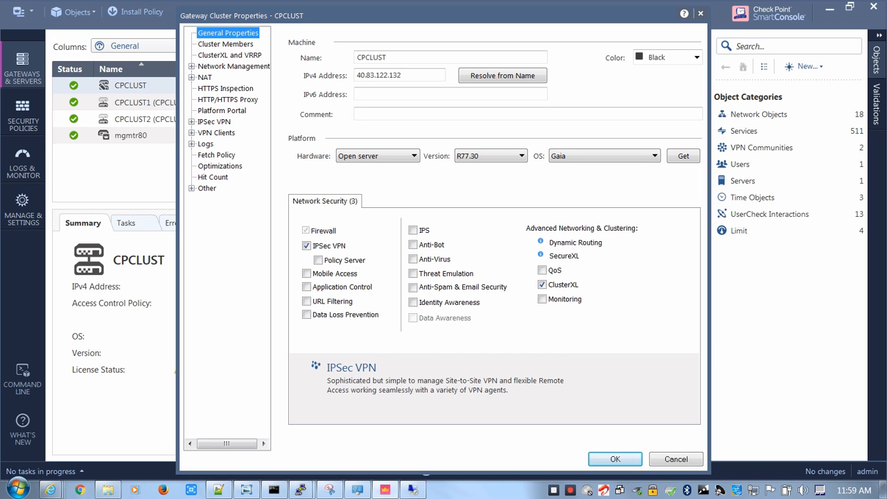
Enable the Anti-Bot blade on the CPCLUST cluster according to the Threat Prevention Policy, and accept the topology and update notices
left_click(413, 245)
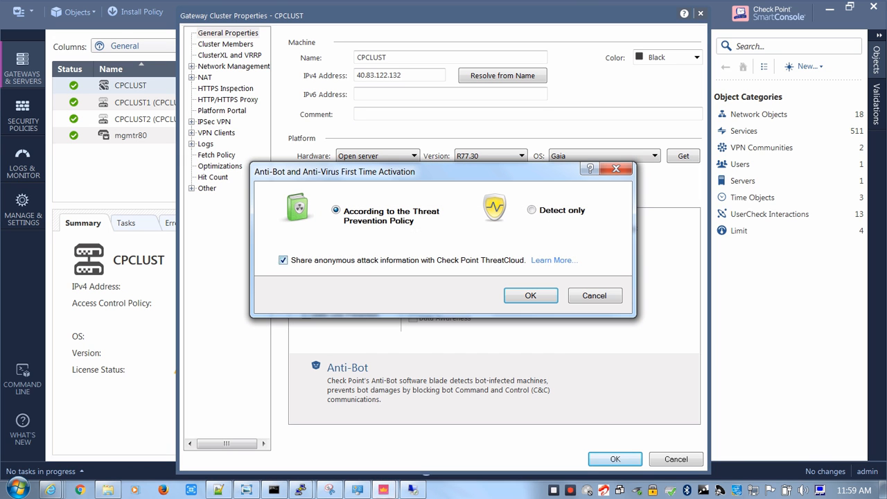
left_click(530, 296)
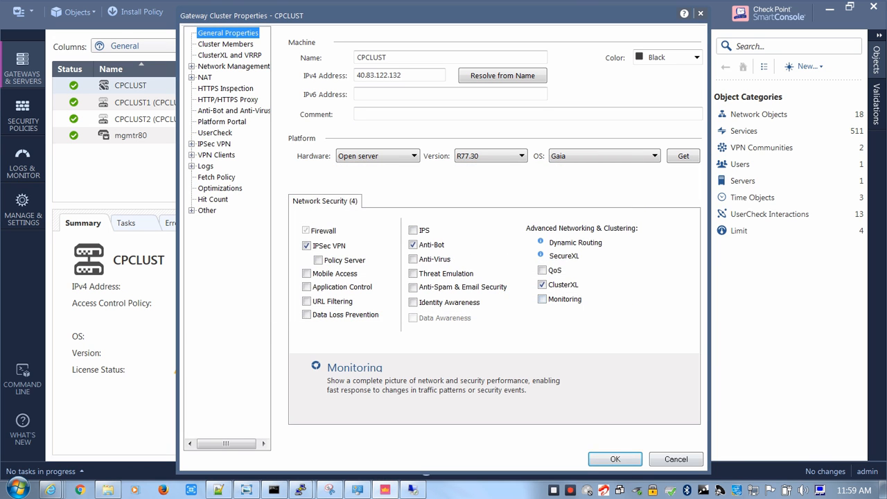
left_click(616, 460)
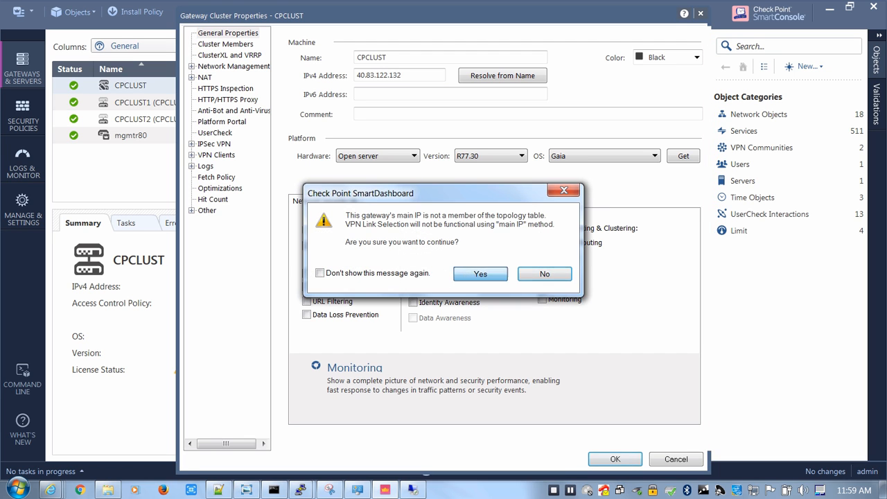
left_click(481, 274)
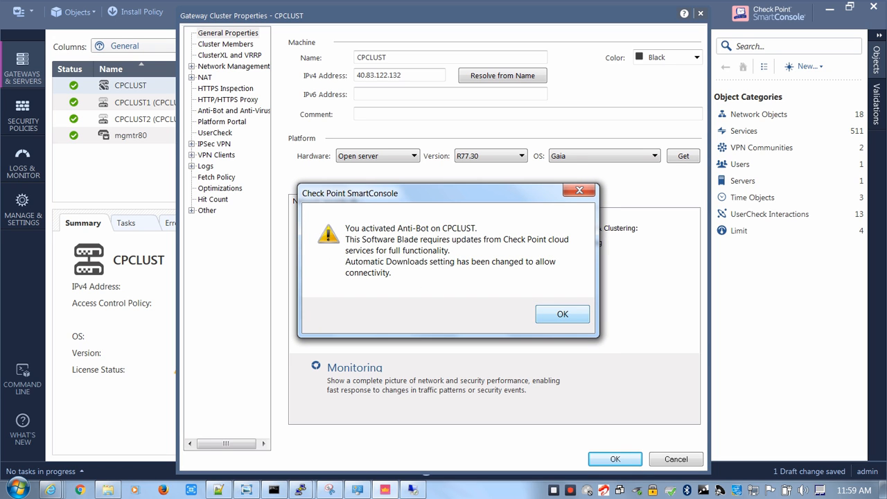
left_click(563, 314)
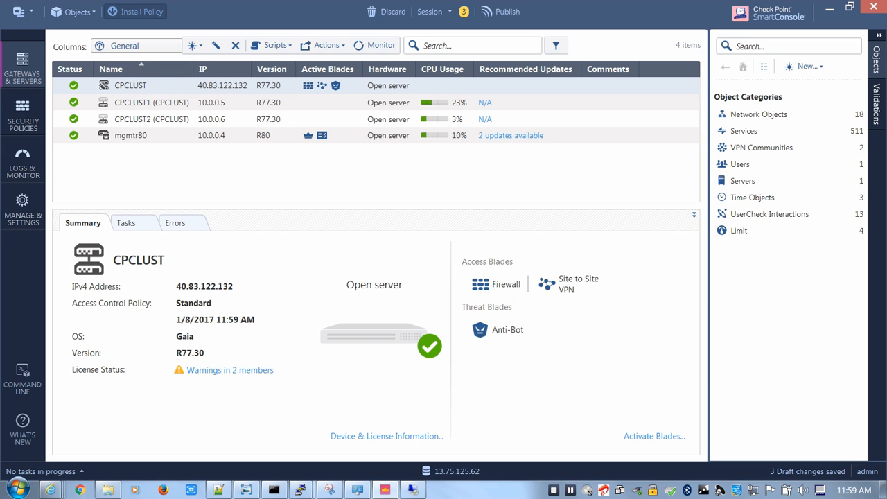
Publish the three draft changes that include the Anti-Bot activation and proceed to policy installation
left_click(135, 11)
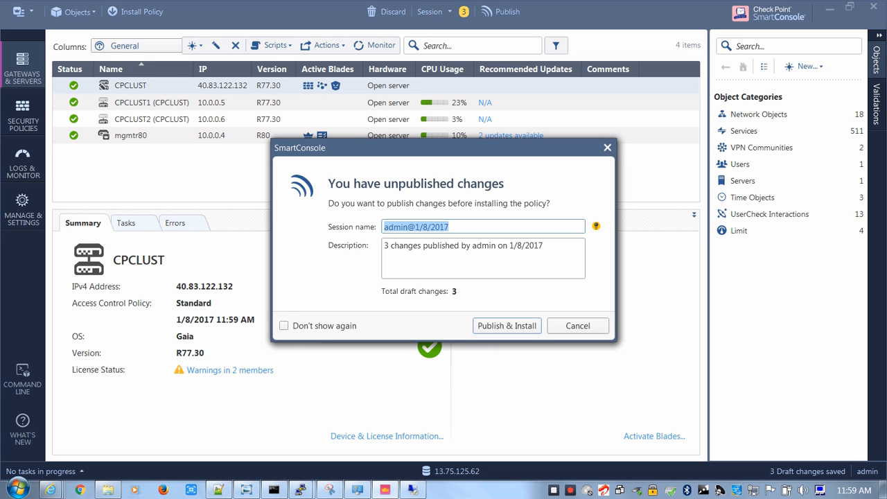
key("Return")
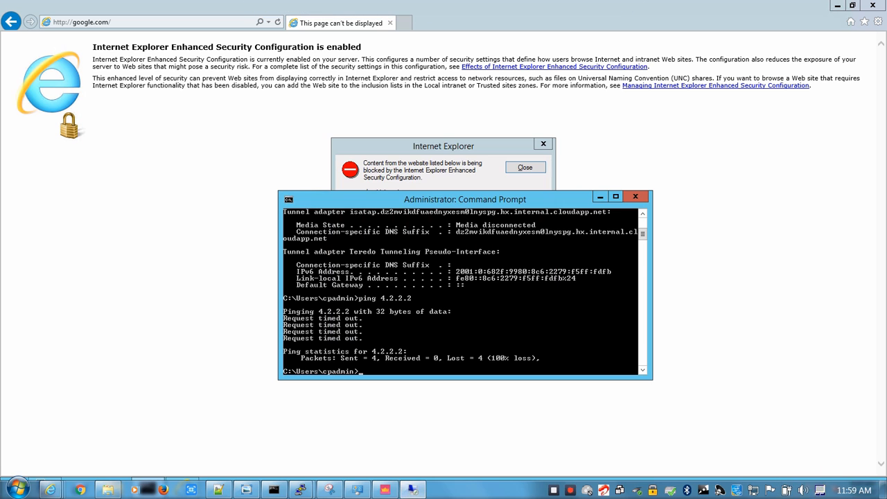
In the remote server's Command Prompt, ping 4.2.2.2 again and close Internet Explorer's blocked-content alert
type("ping 4.2.2.2")
key("Return")
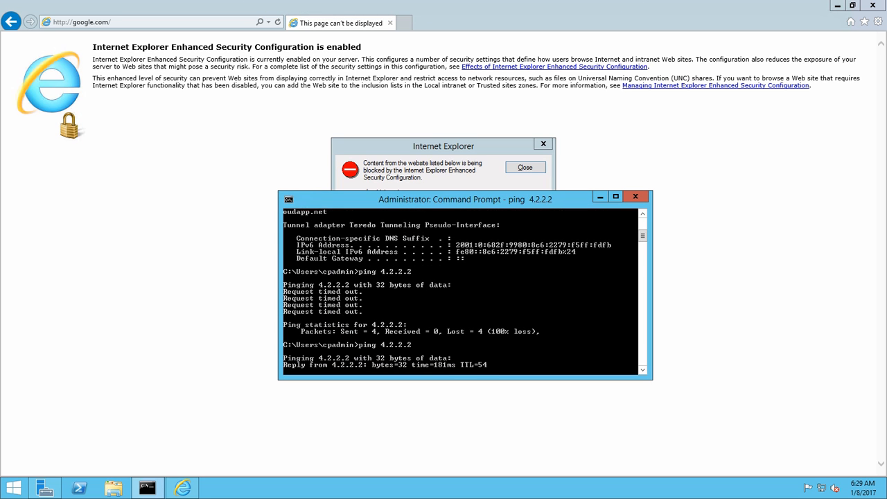
left_click(525, 167)
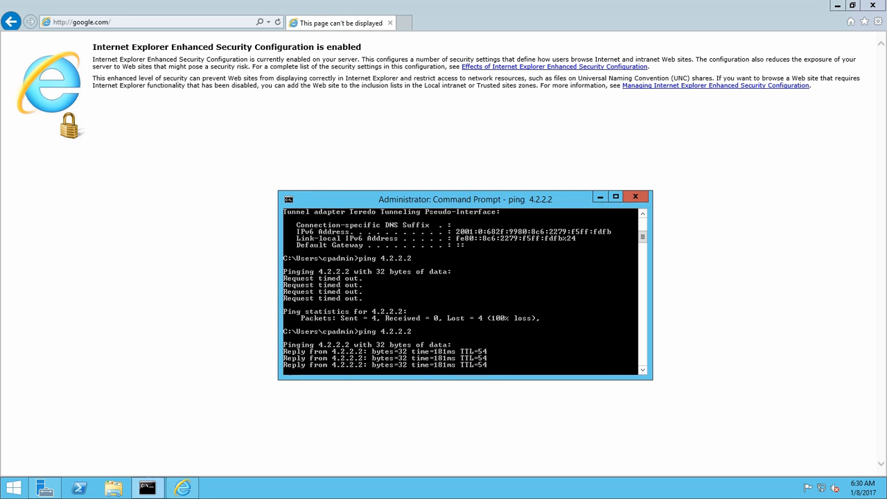
Reload google.com in the remote server's Internet Explorer and dismiss the secure-connection and blocked-content prompts
left_click(139, 22)
key("Return")
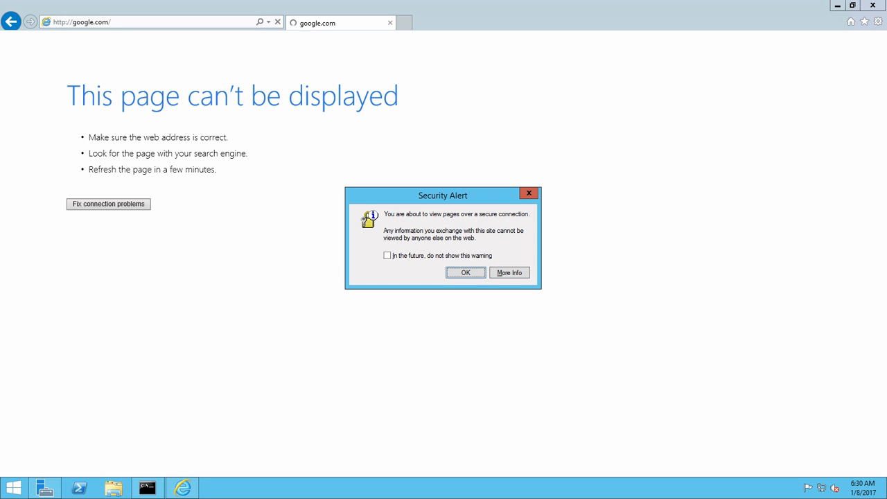
key("Return")
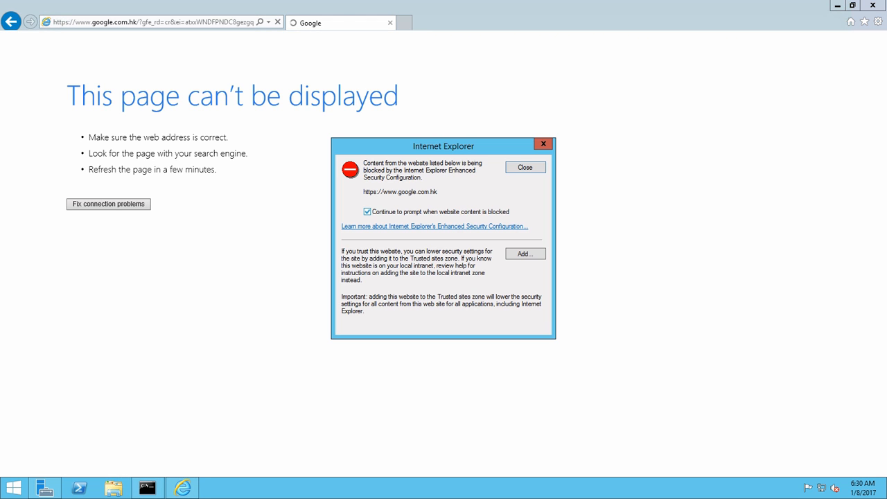
key("Return")
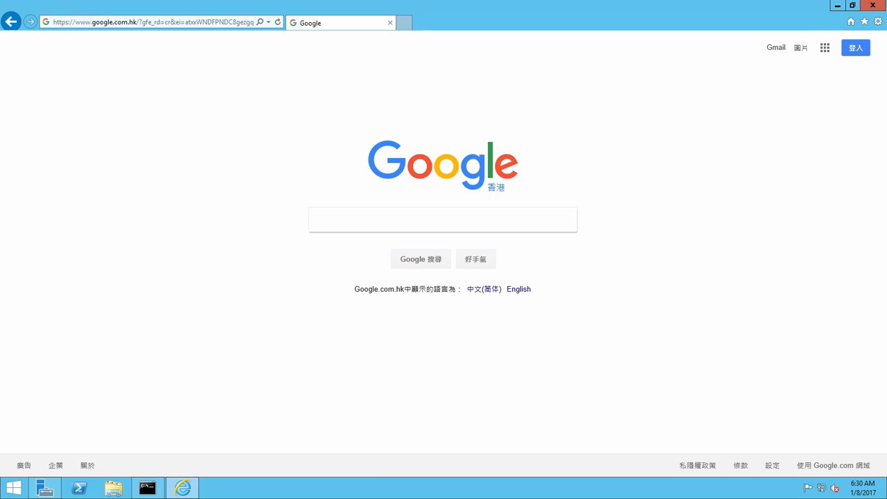
Search Google for "what is my ip", dismiss the blocked-content prompt and follow the redirect link on the blank results page
type("what is my ip")
key("Return")
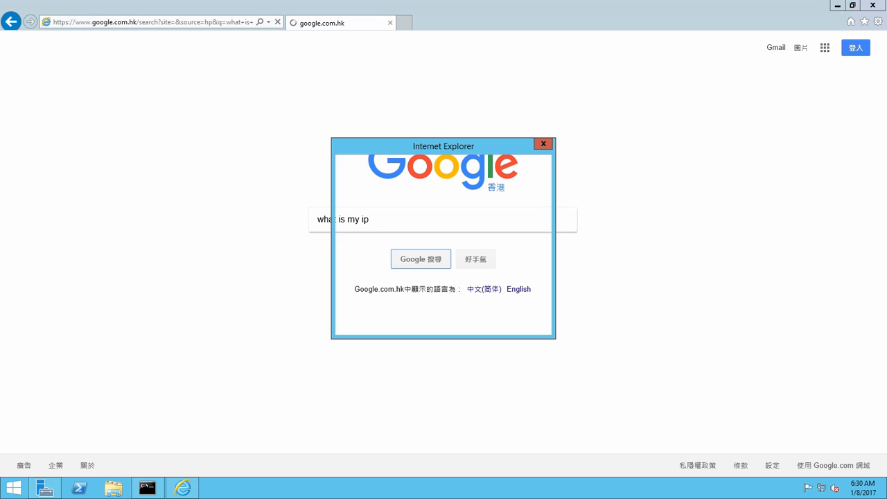
key("Return")
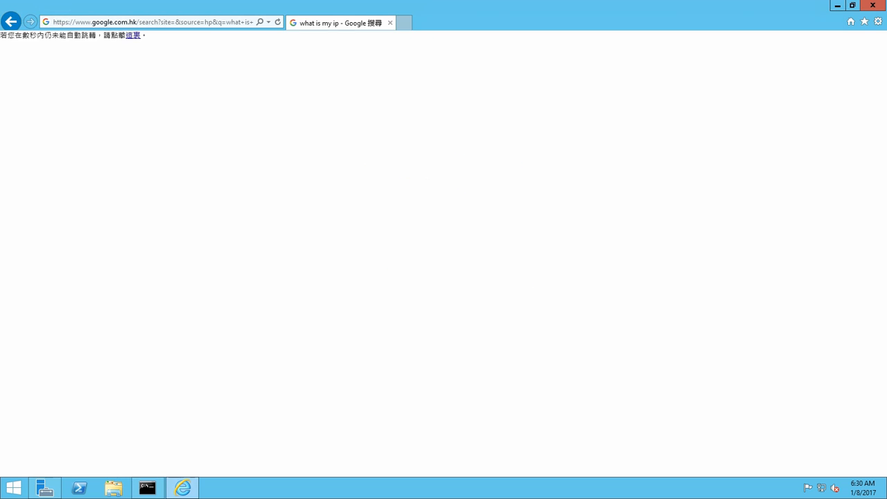
left_click(152, 23)
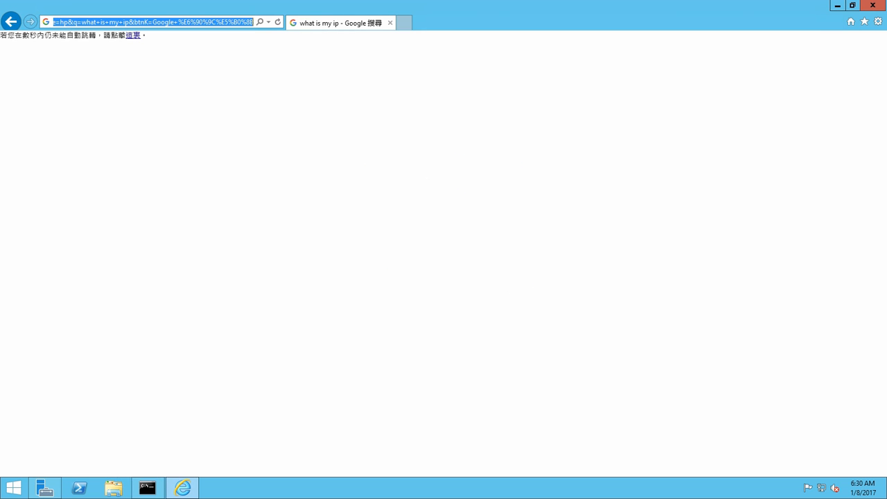
left_click(133, 35)
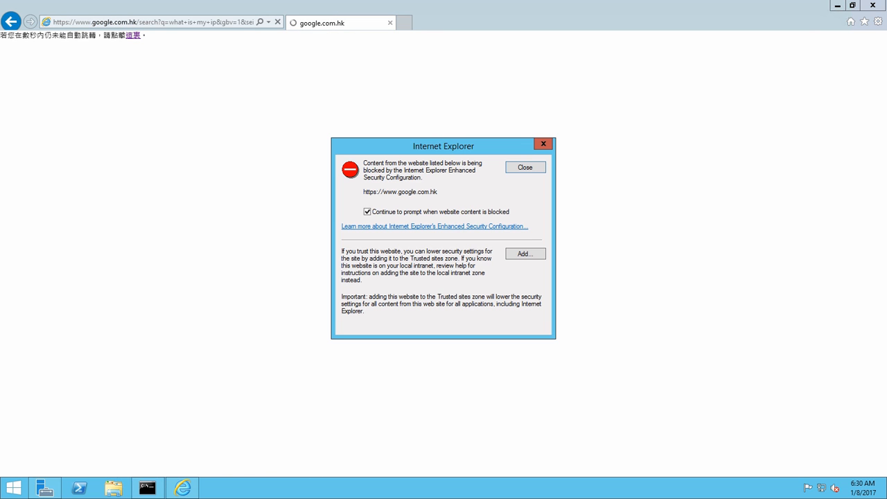
left_click(526, 253)
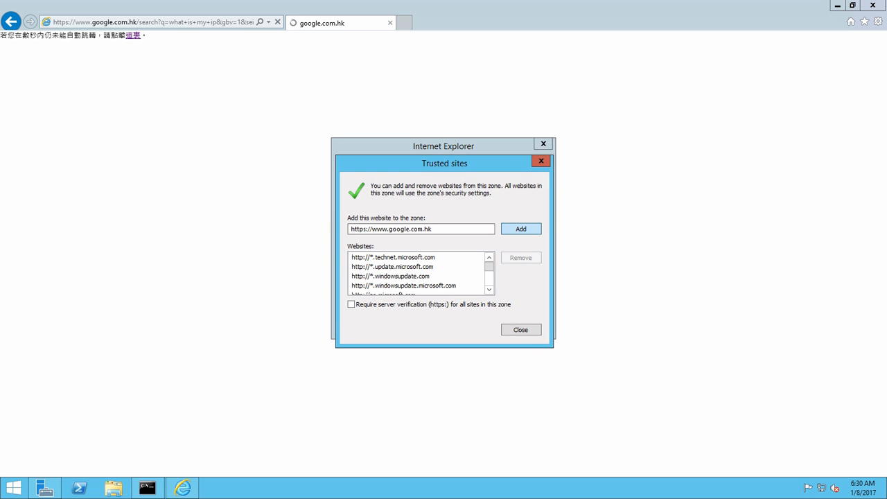
left_click(522, 228)
left_click(522, 330)
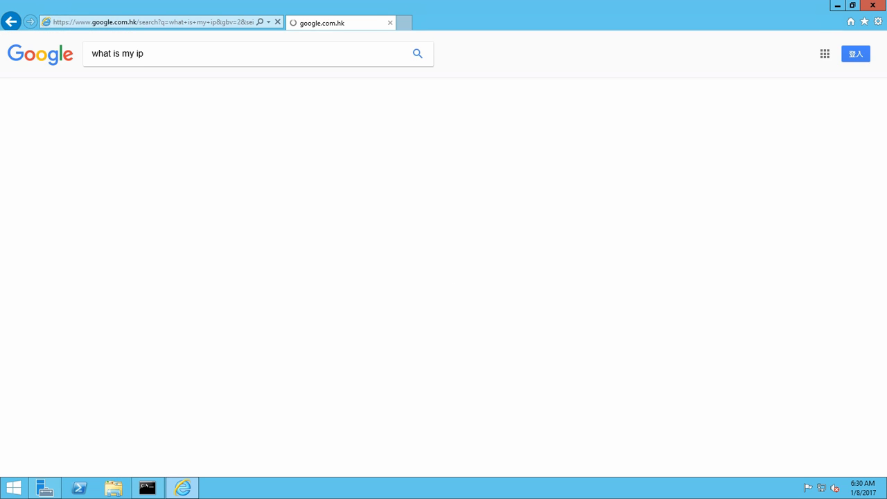
left_click(526, 167)
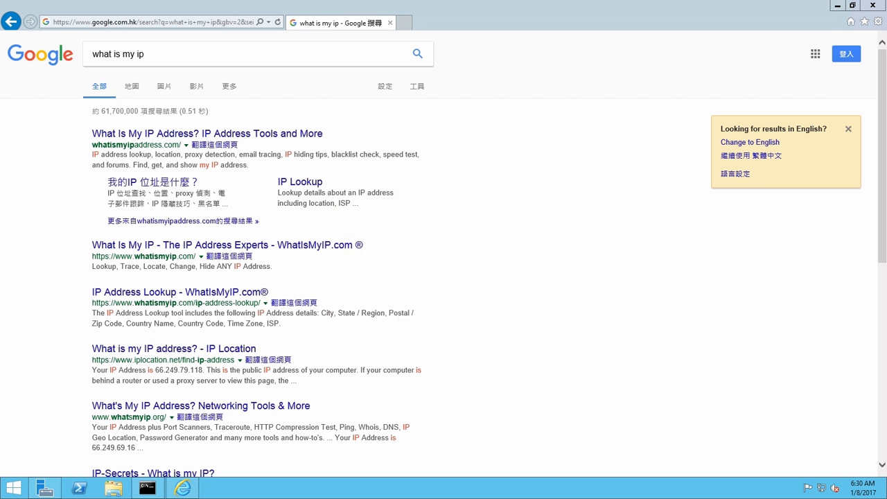
left_click(208, 133)
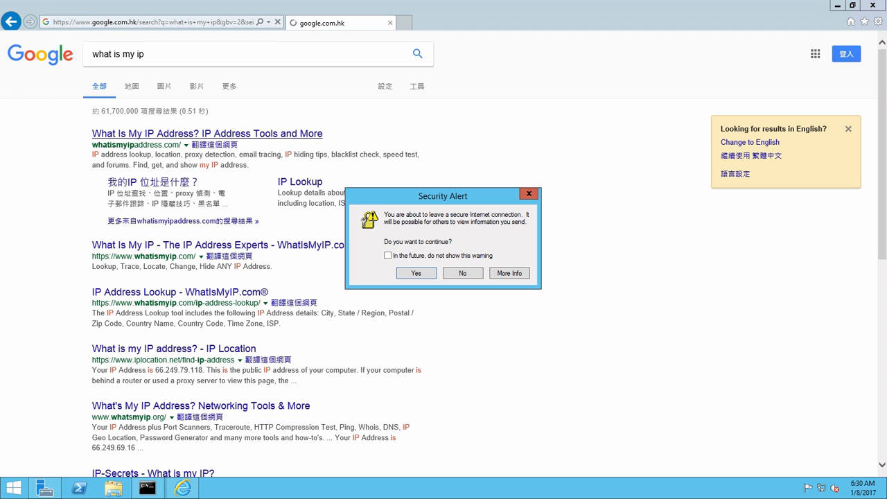
left_click(416, 273)
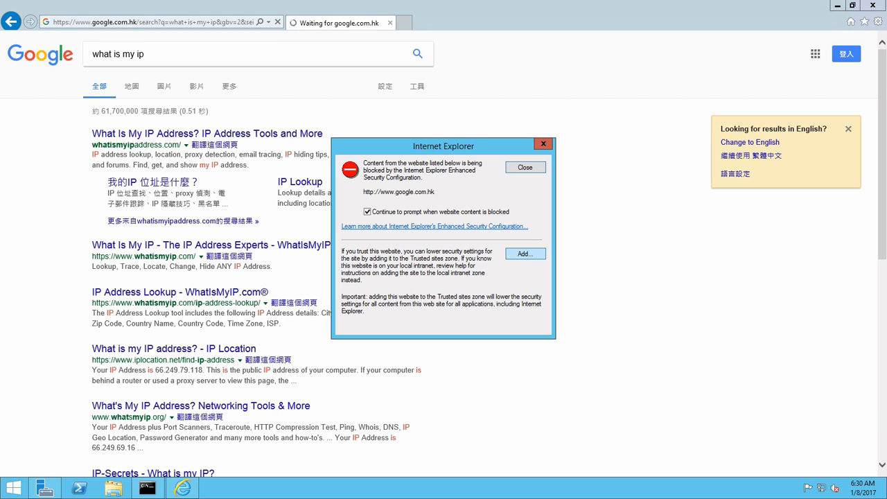
left_click(525, 253)
left_click(521, 228)
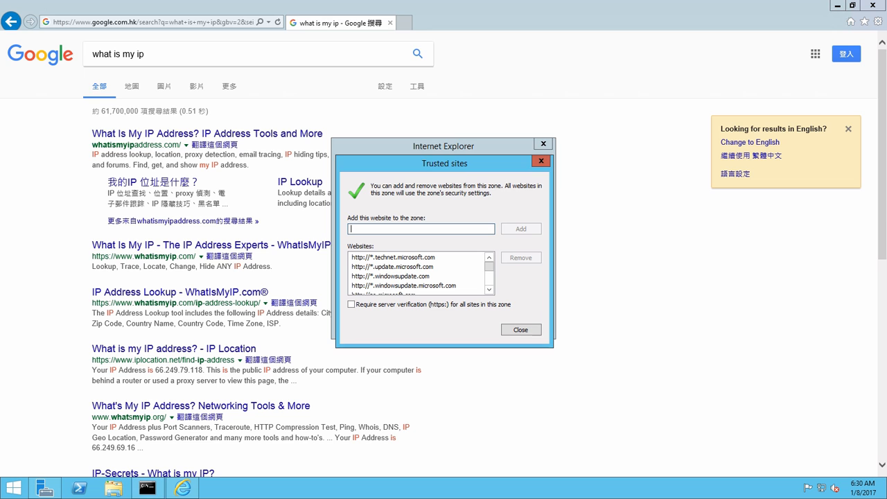
left_click(521, 329)
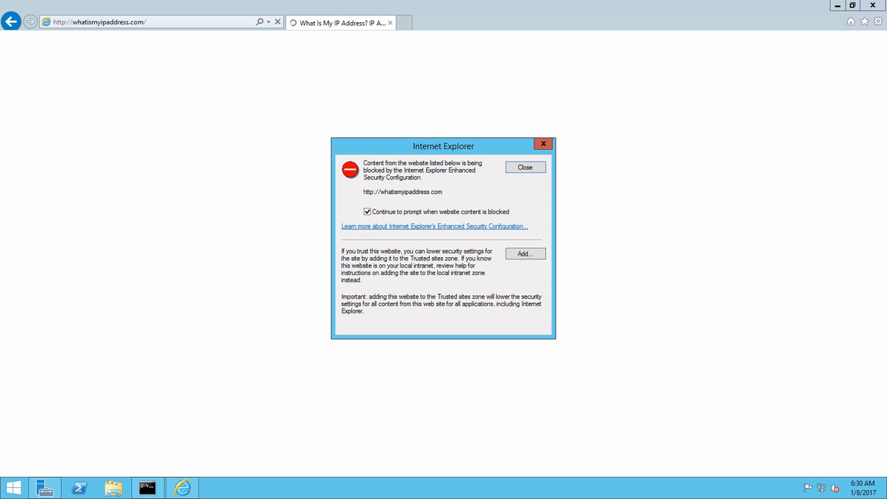
left_click(526, 254)
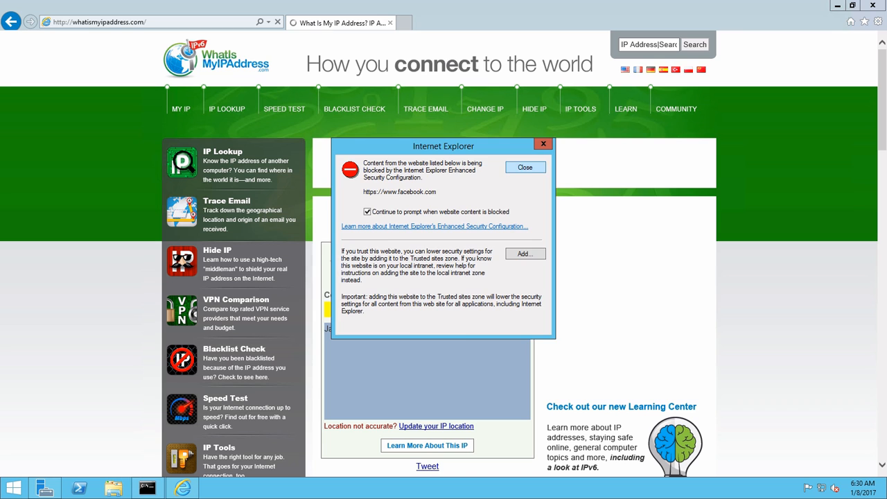
left_click(525, 167)
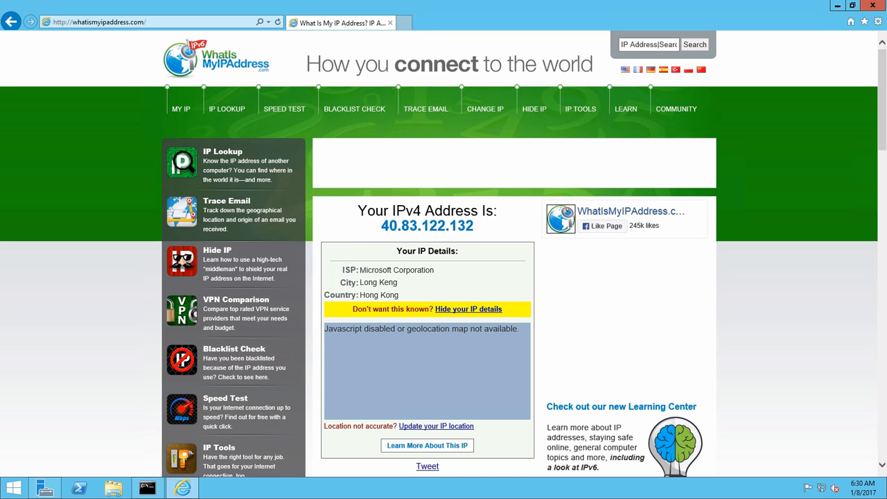
left_click_drag(474, 225, 382, 226)
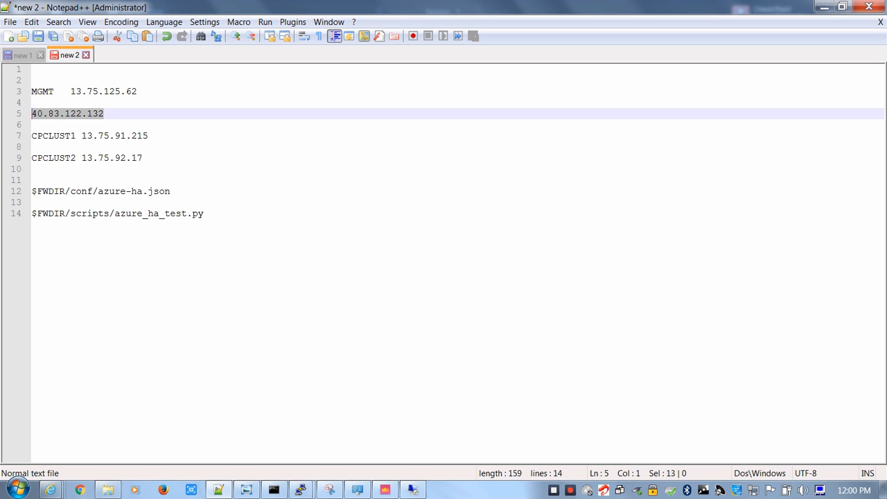
left_click_drag(109, 114, 32, 114)
left_click(63, 169)
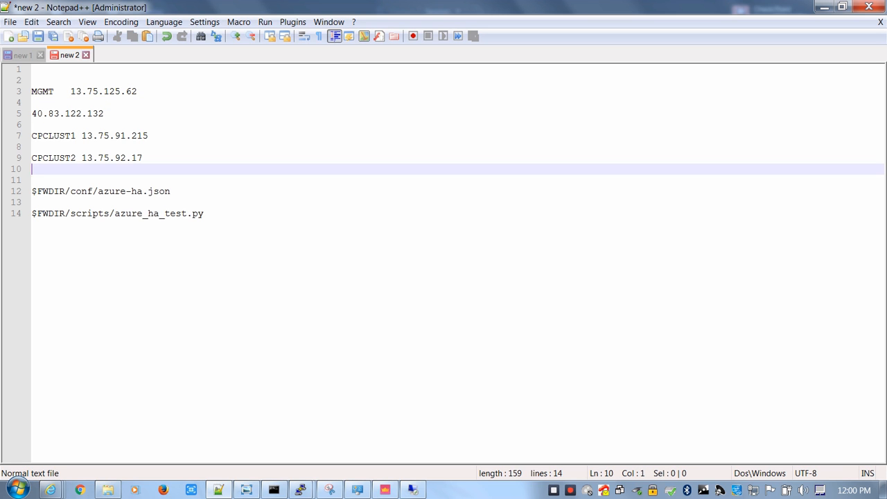
Bring up the cpclust1 PuTTY session, then switch to the Azure portal and close the Create virtual machine and Everything blades
left_click(301, 490)
left_click(222, 423)
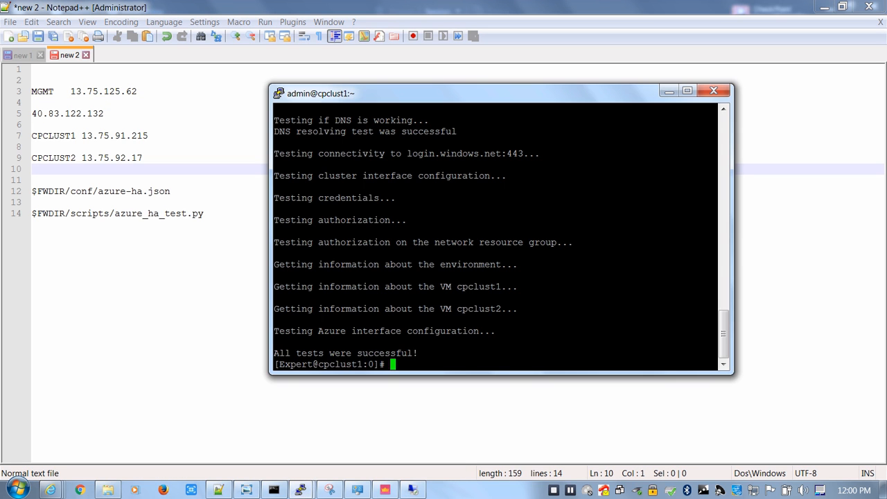
mouse_move(51, 490)
left_click(88, 427)
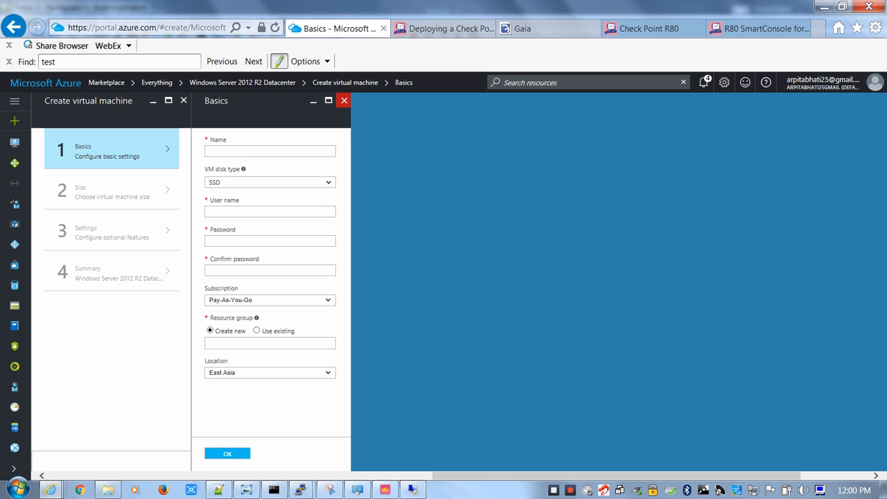
left_click(344, 101)
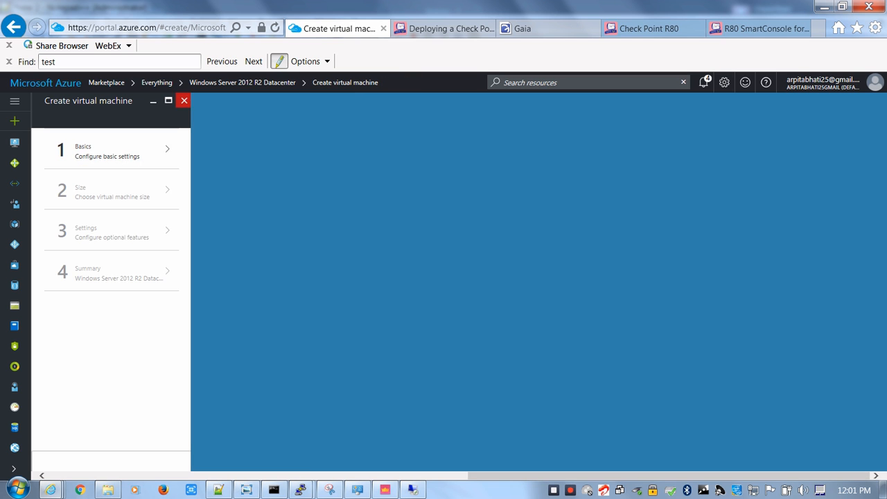
left_click(183, 101)
left_click(319, 100)
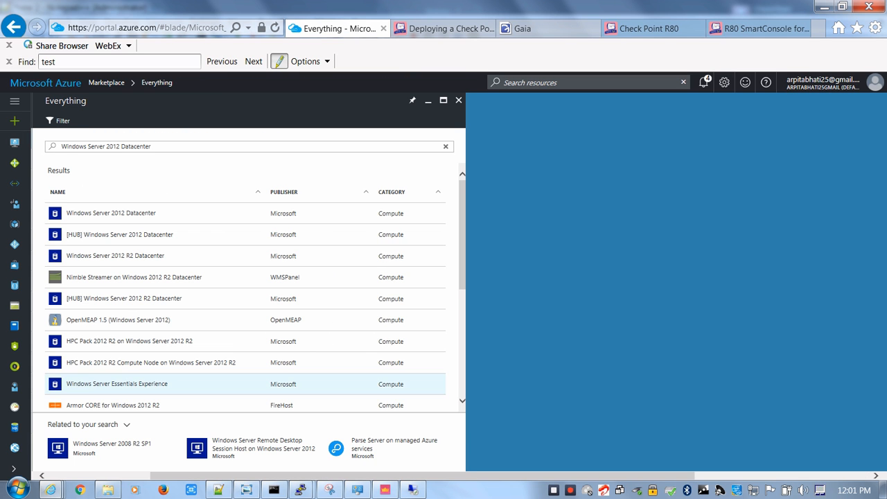
left_click(458, 99)
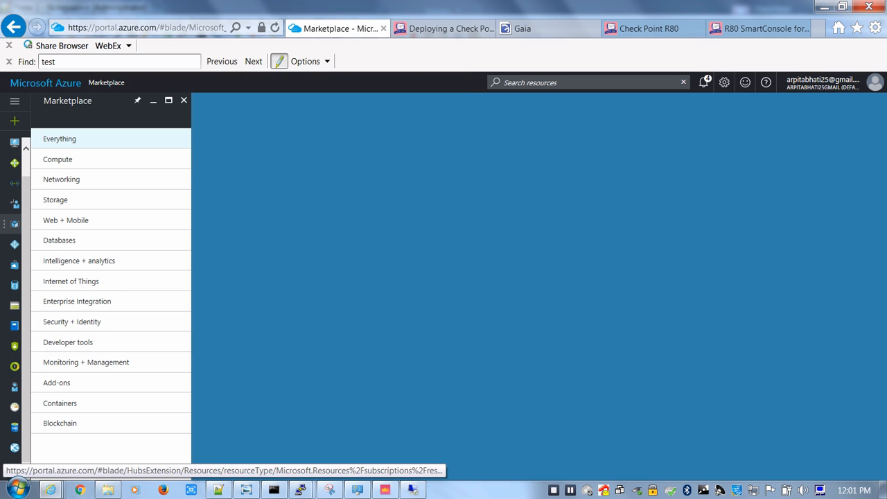
Open the RT route table in the Azure portal and examine the Default route's next hop address
left_click(15, 204)
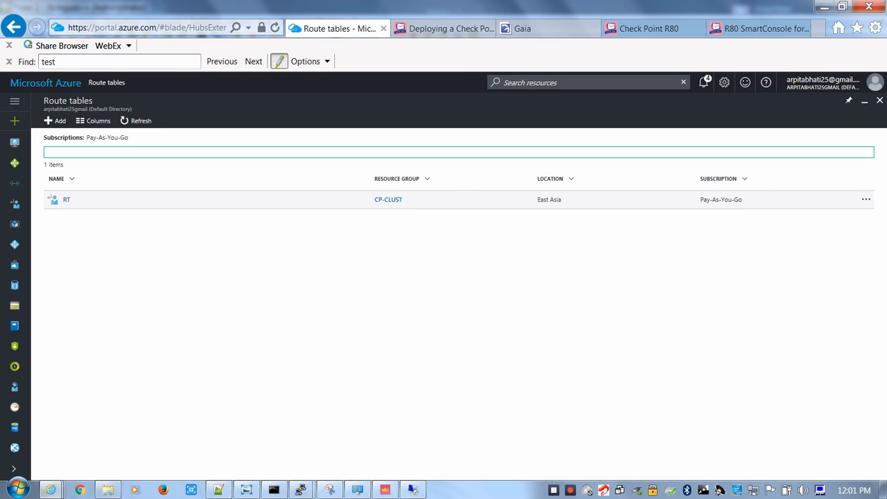
left_click(66, 199)
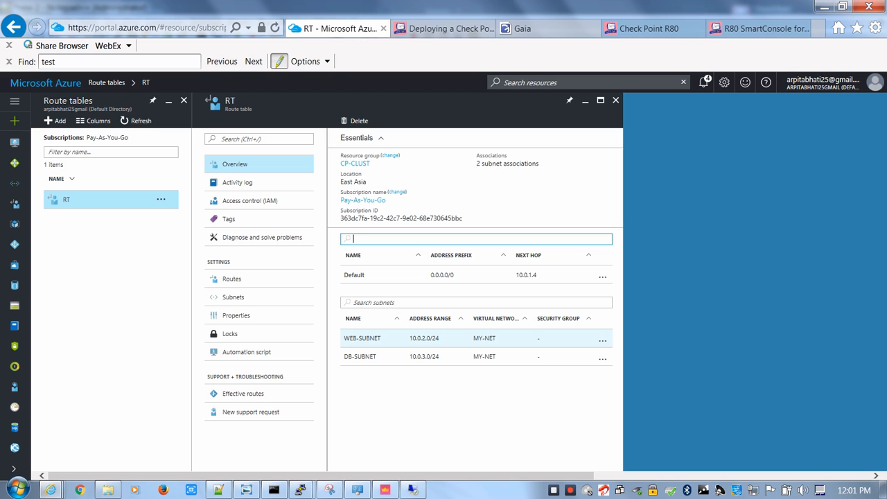
left_click(354, 275)
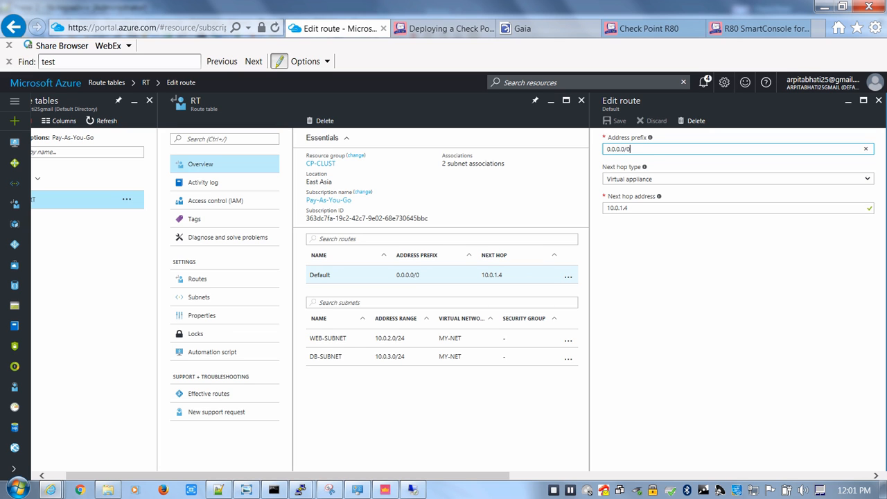
left_click_drag(504, 275, 481, 275)
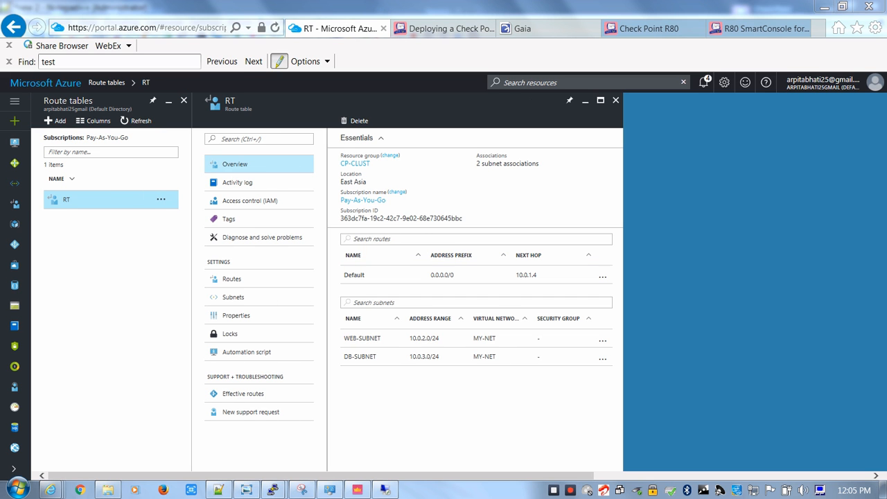
Switch to the cpclust1 PuTTY session and check the cluster state with cphaprob stat
mouse_move(274, 490)
left_click(203, 416)
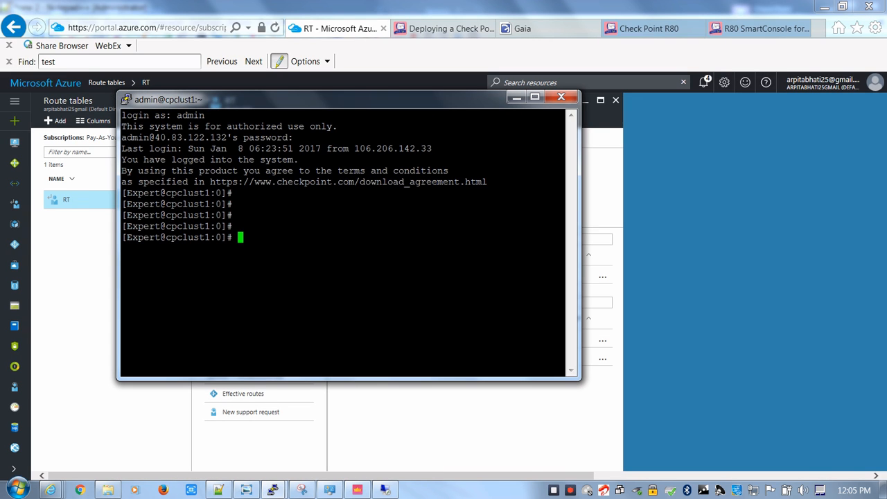
key("Return")
key("Return")
type("cpha")
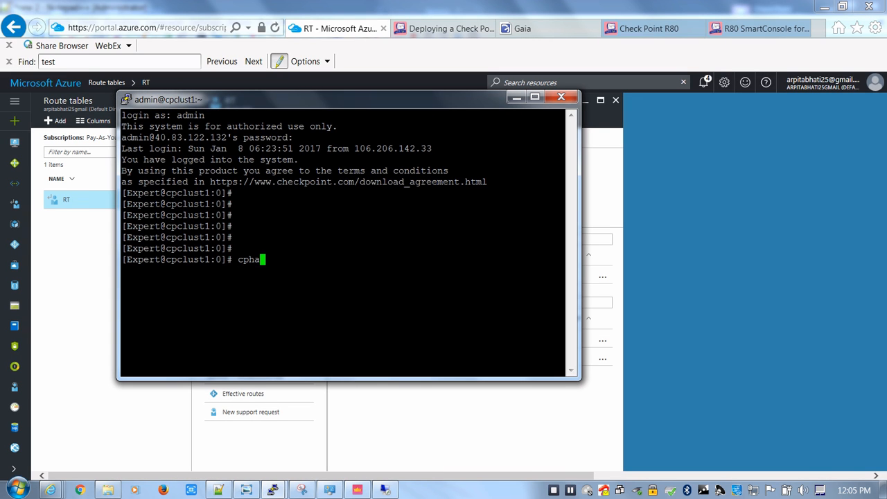
type("prob stat")
key("Return")
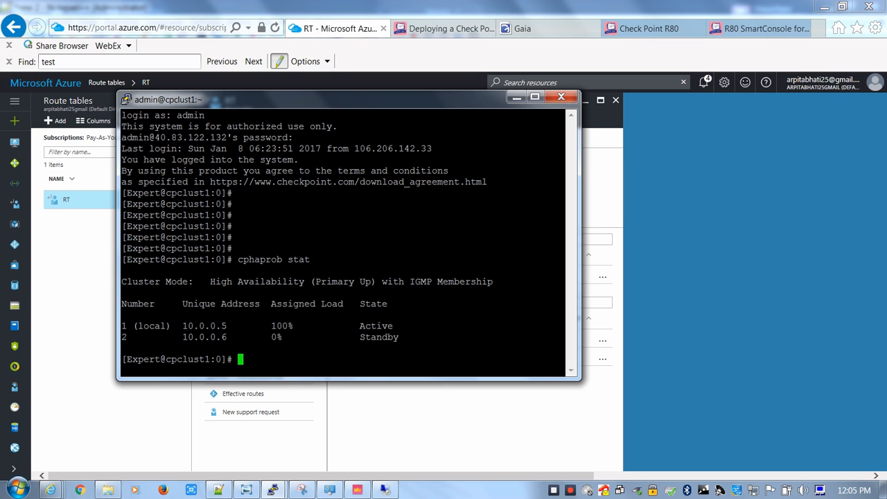
Copy "ip link set dev eth1 down" from the Notepad++ notes and run it on cpclust1
left_click(219, 490)
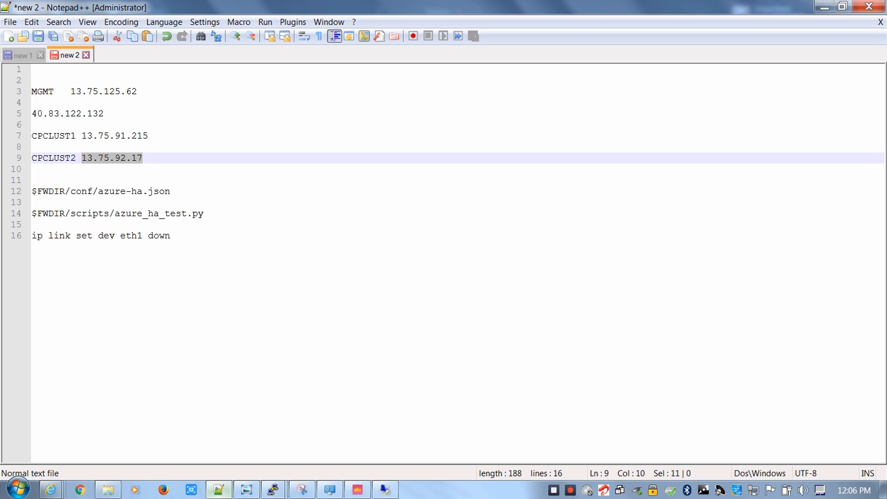
left_click_drag(171, 236, 32, 236)
key("ctrl+c")
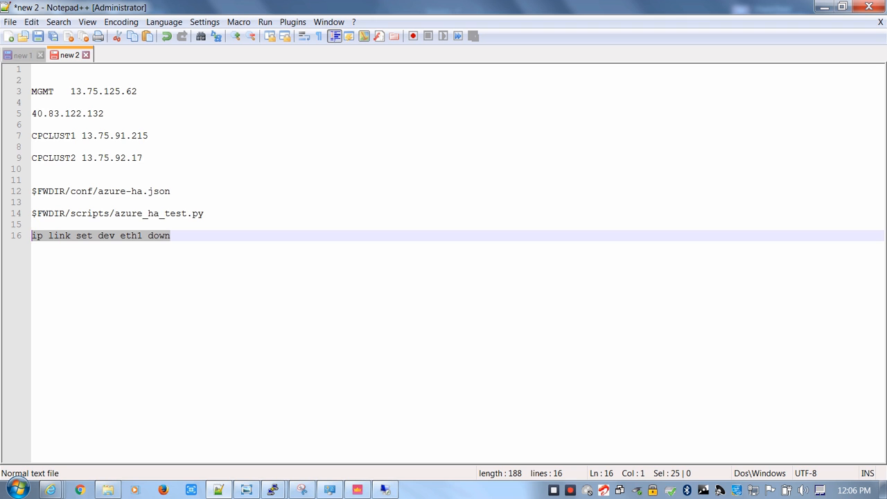
left_click(824, 6)
key("shift+Insert")
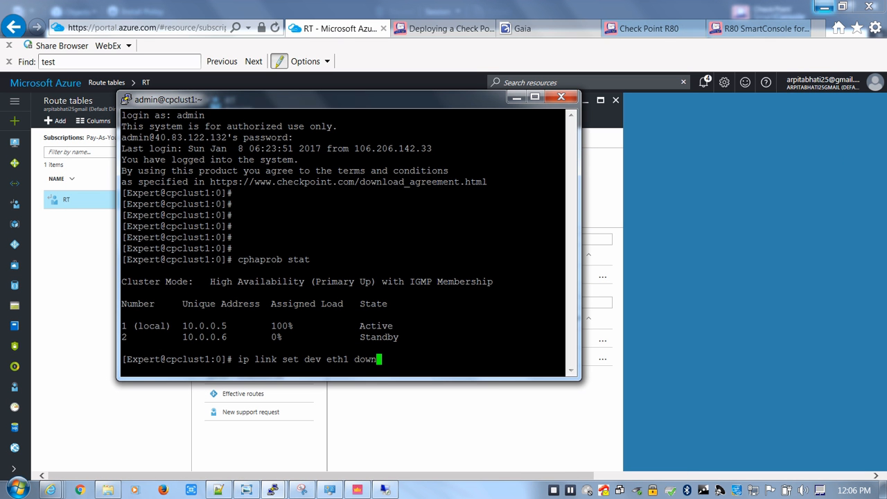
key("Return")
Rerun cphaprob stat on cpclust1 and examine the local member's state after disabling eth1
key("Return")
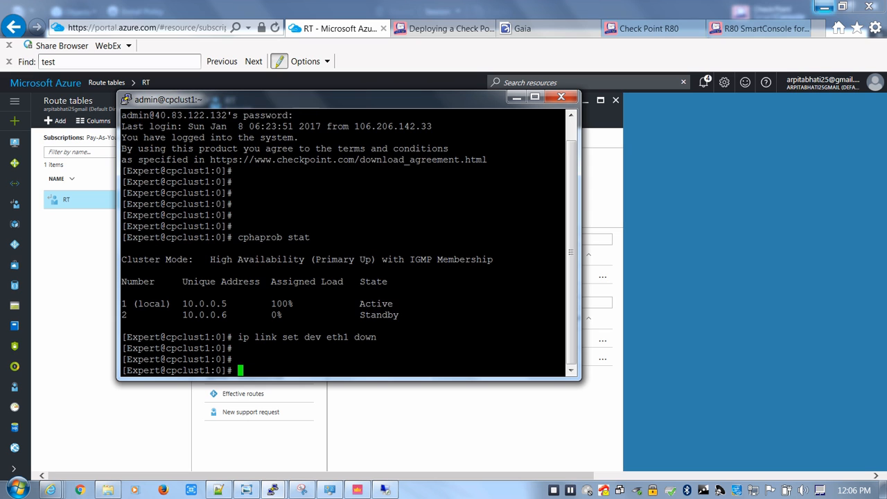
key("Up")
key("Up")
key("Return")
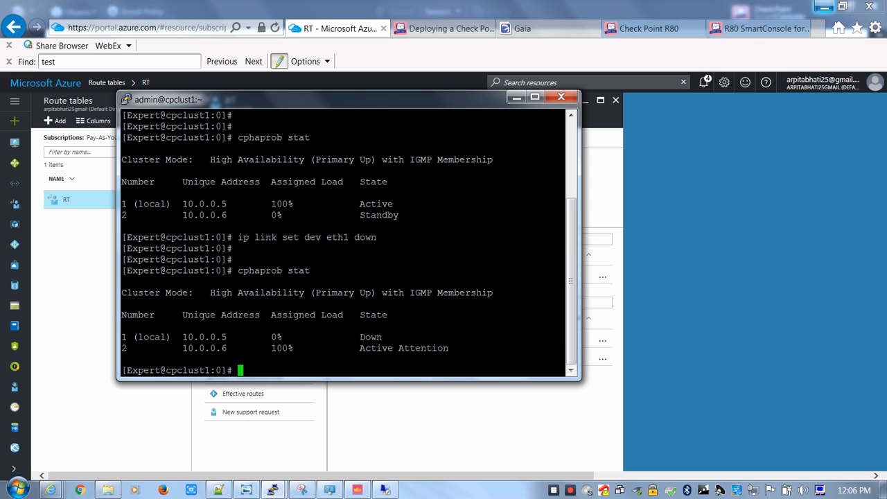
left_click_drag(382, 337, 127, 337)
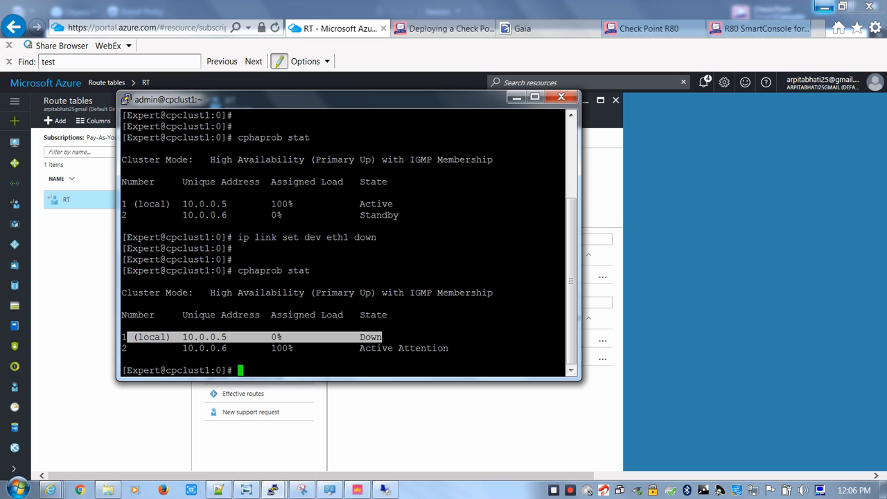
left_click(127, 337)
Open the cpclust2 PuTTY session, run cphaprob stat and compare its member states with those on cpclust1
left_click(274, 490)
left_click(354, 423)
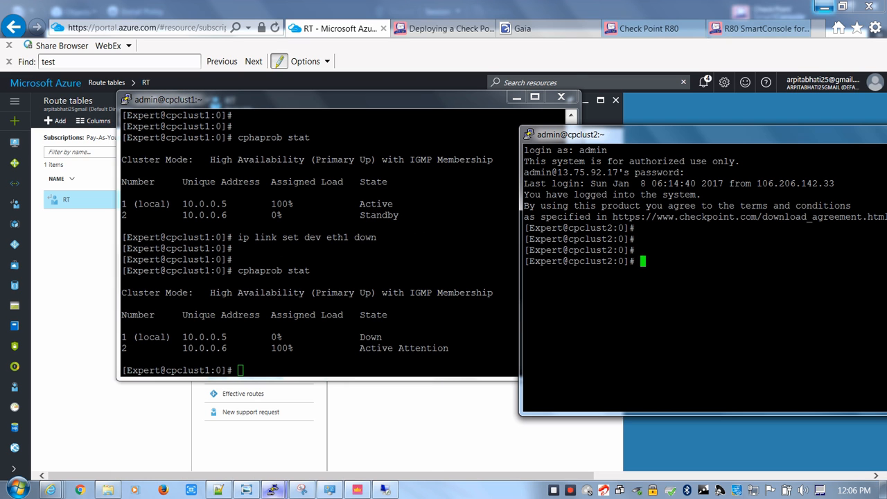
key("Return")
key("Return")
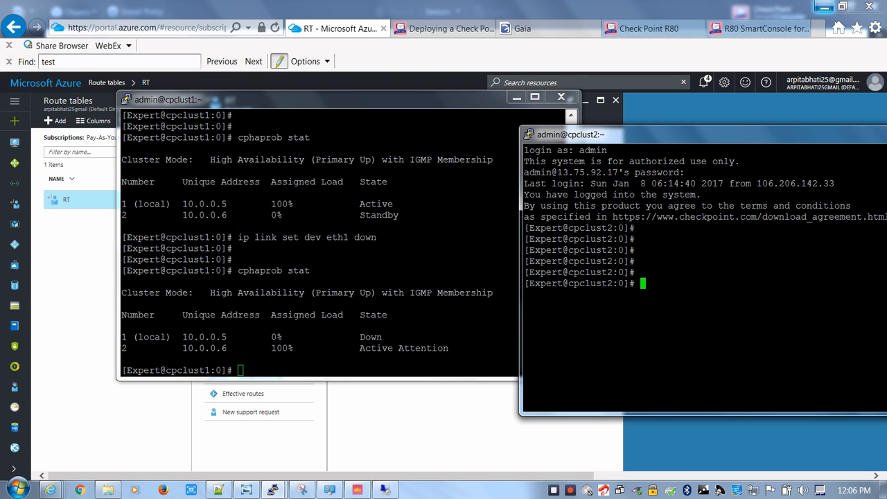
type("cphapro")
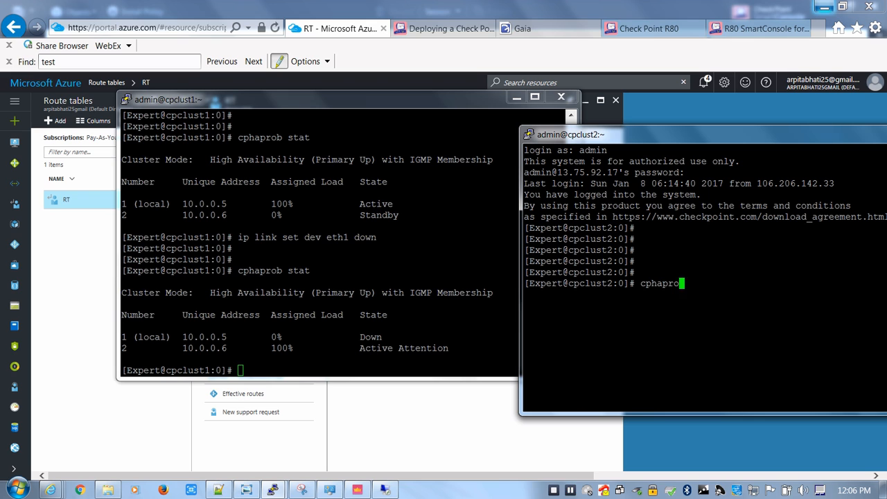
type("b stat")
key("Return")
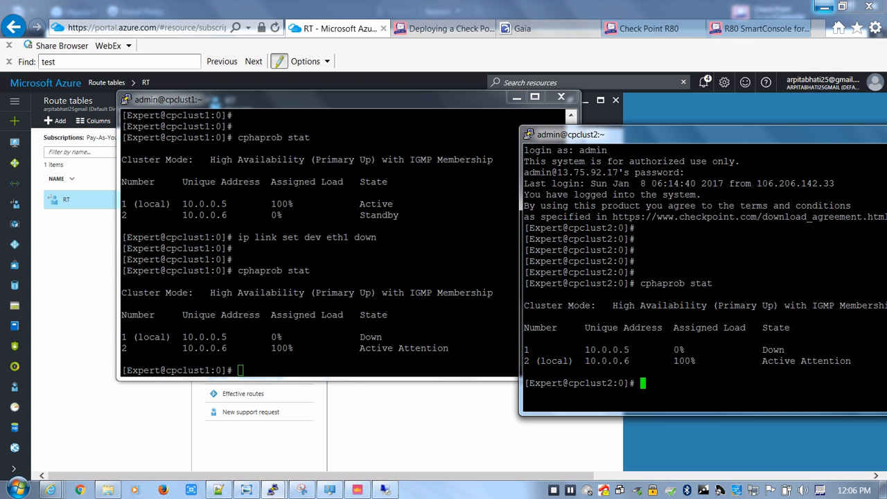
left_click_drag(851, 362, 536, 361)
left_click(457, 354)
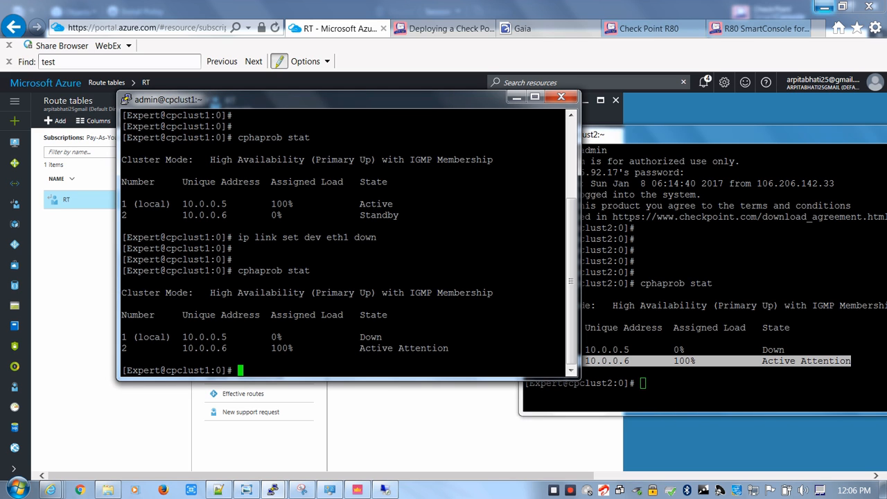
left_click(701, 386)
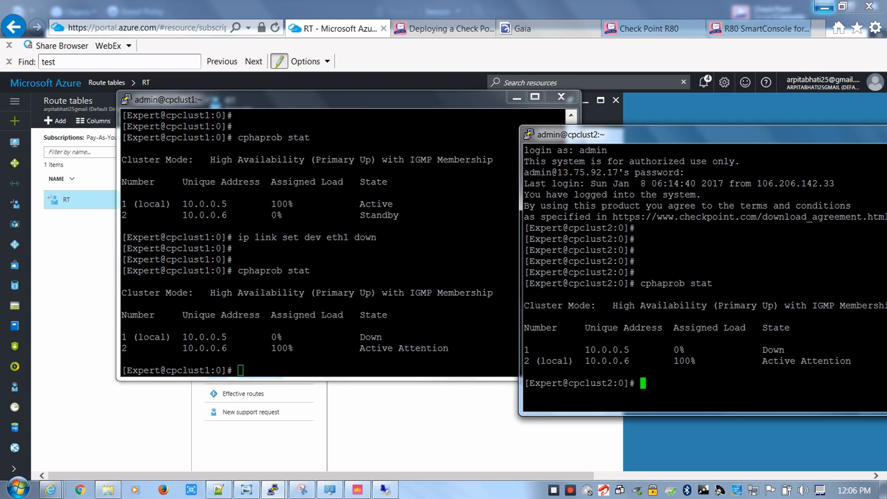
key("Return")
key("Return")
Return to the RT route table in the Azure portal and open the Default route to check its next hop
left_click(517, 97)
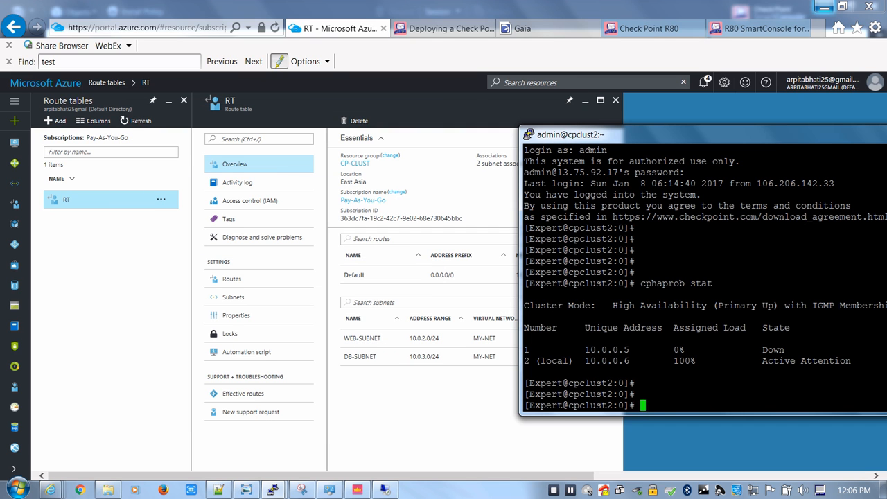
left_click(443, 408)
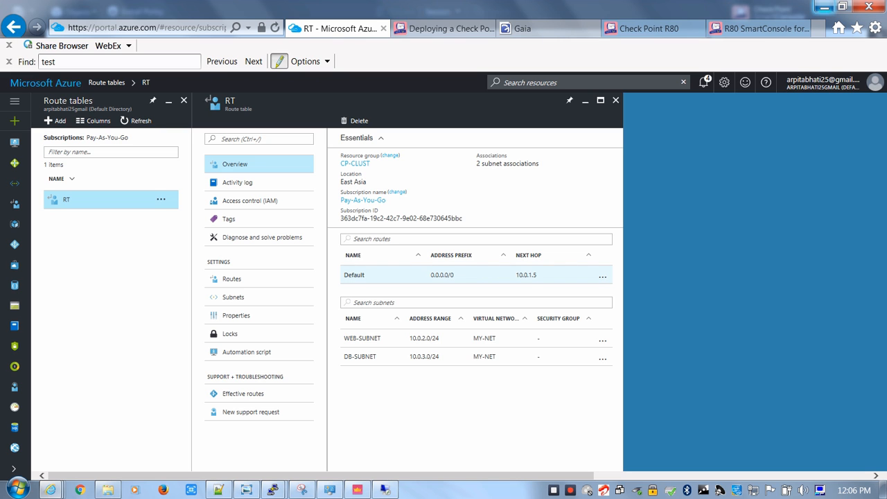
double_click(526, 275)
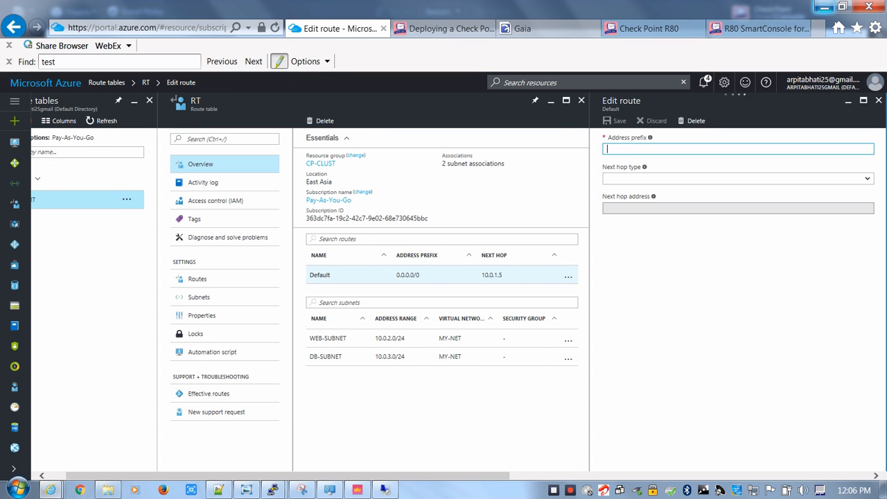
Compare the Default route's next hop with the firewall interface addresses in the vSEC Topology in azure.JPG diagram
double_click(492, 275)
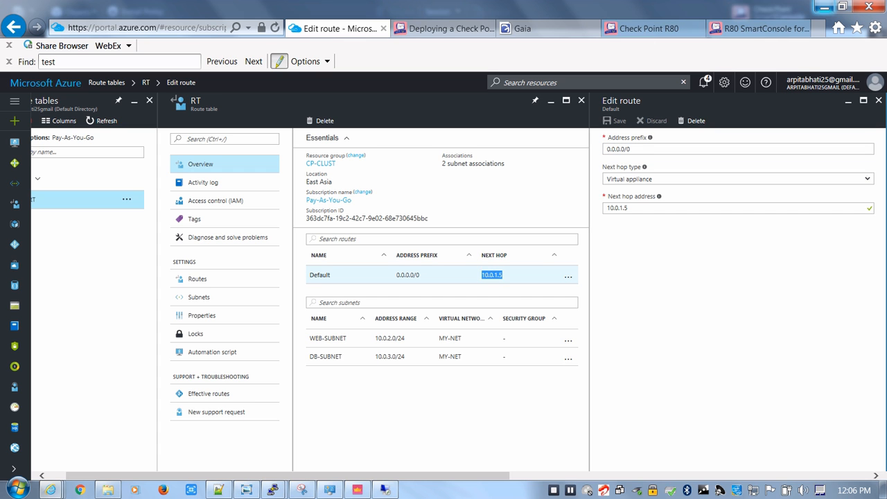
mouse_move(302, 491)
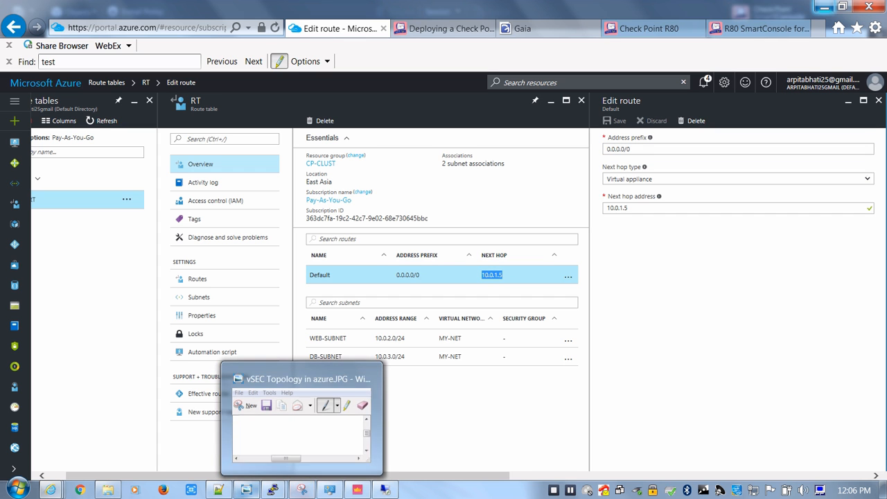
left_click(302, 423)
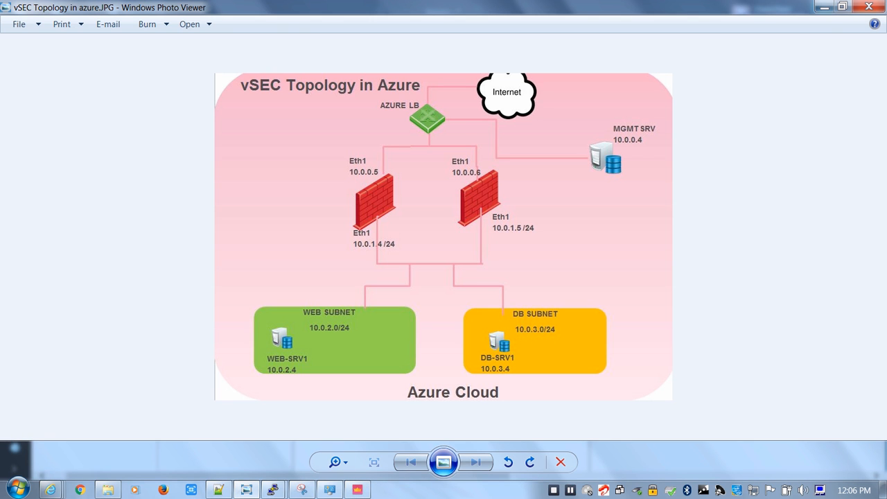
left_click(824, 7)
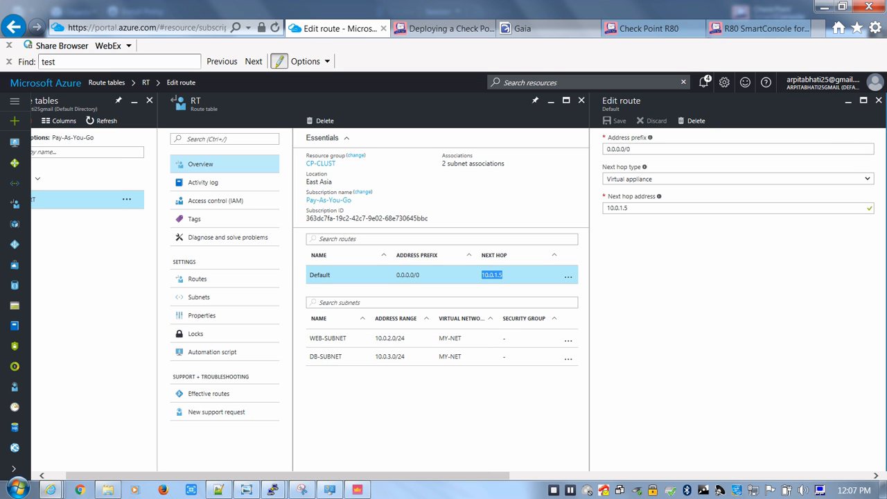
Close the route and route table details, then switch to SmartConsole and check the status summary of CPCLUST2
left_click(879, 101)
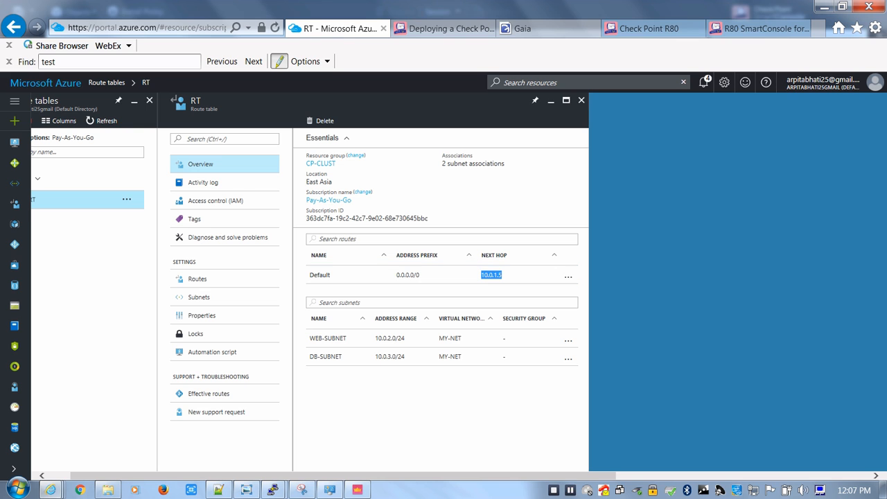
left_click(581, 100)
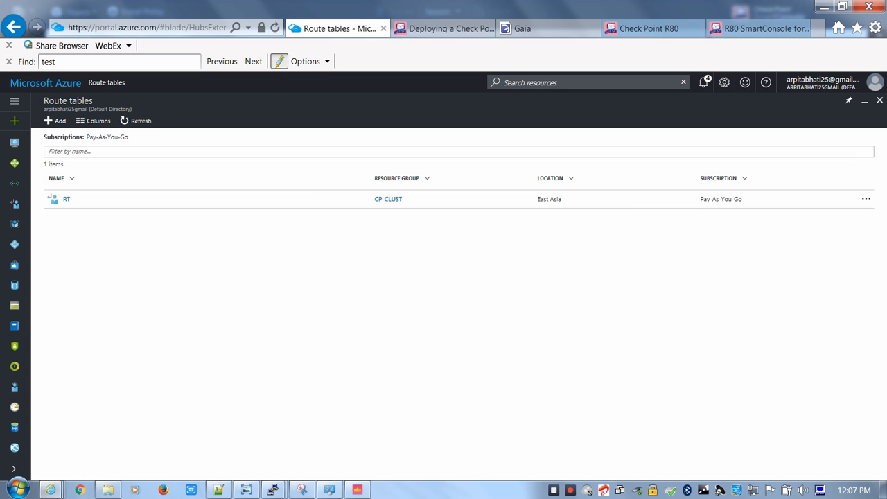
left_click(443, 29)
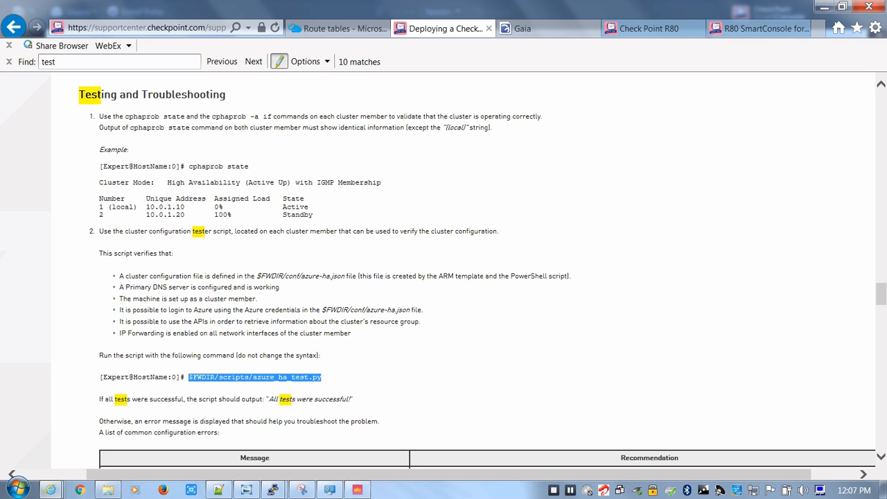
left_click(825, 7)
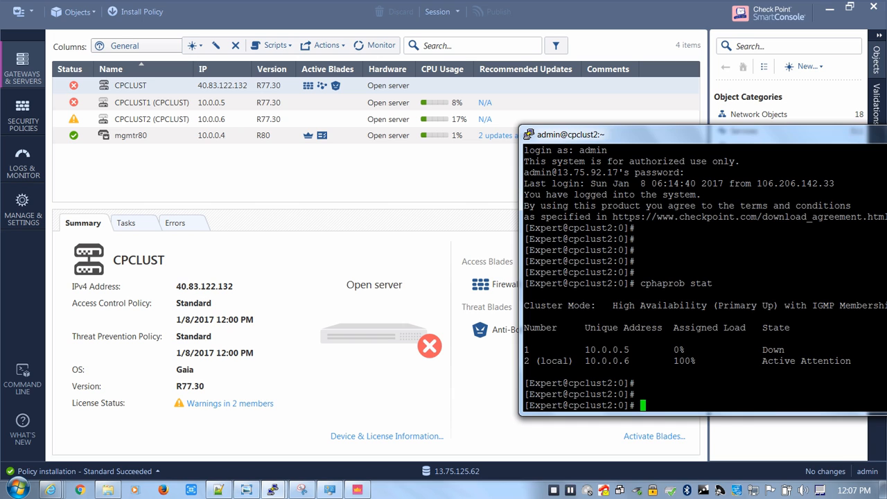
left_click(389, 173)
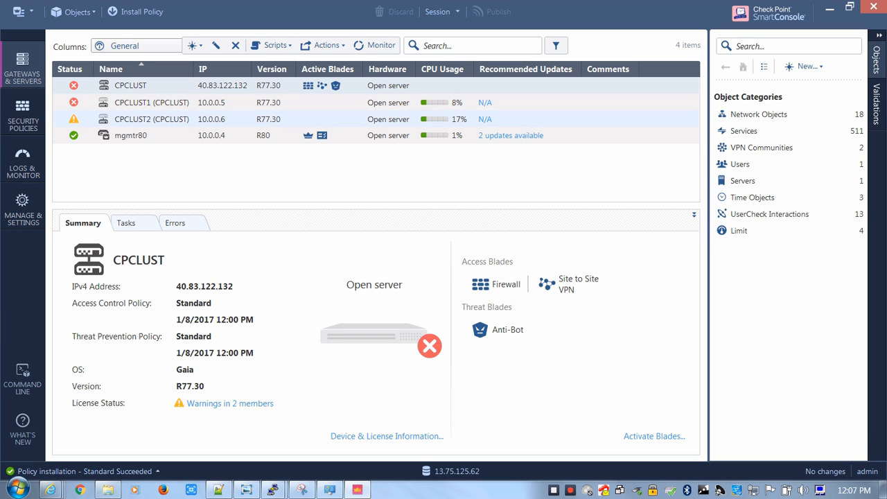
left_click(174, 120)
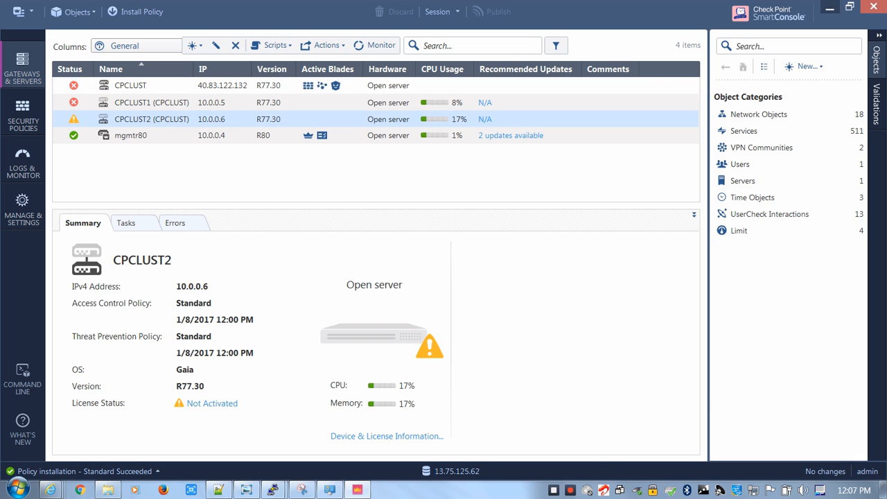
Start a Remote Desktop connection to 40.83.122.132, checking the address against the Notepad++ notes
left_click(830, 7)
left_click(17, 488)
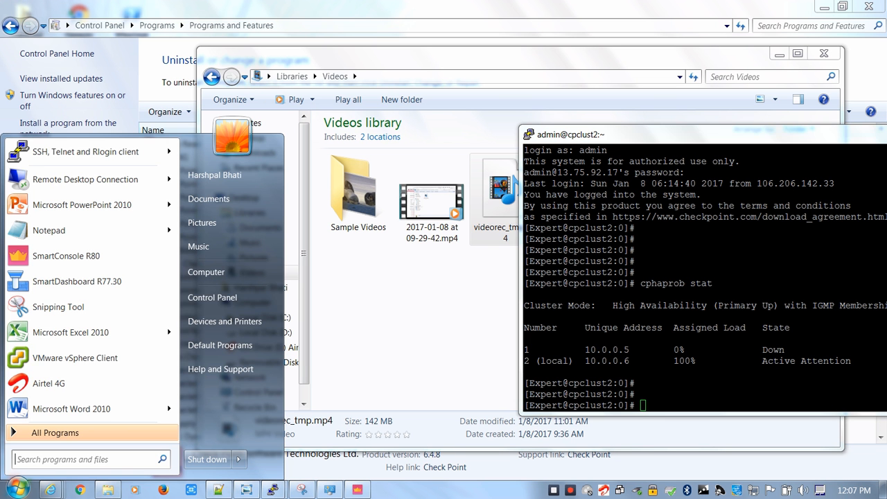
left_click(85, 179)
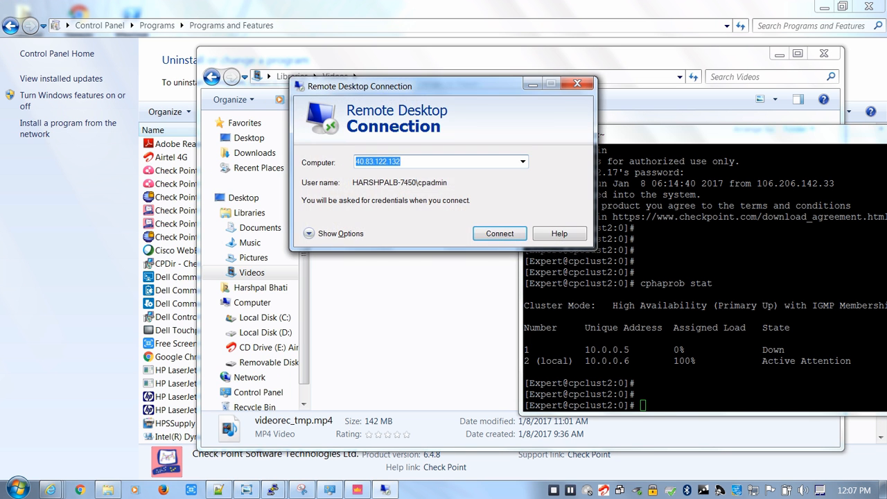
left_click(218, 490)
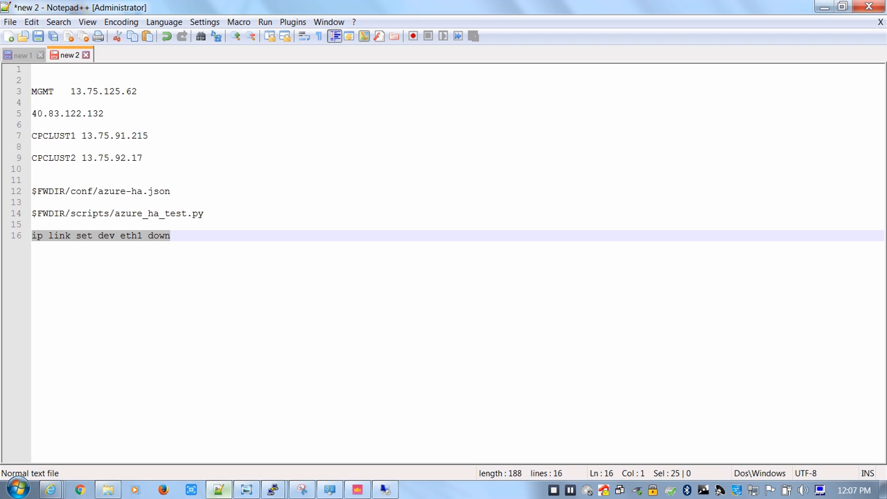
left_click(385, 490)
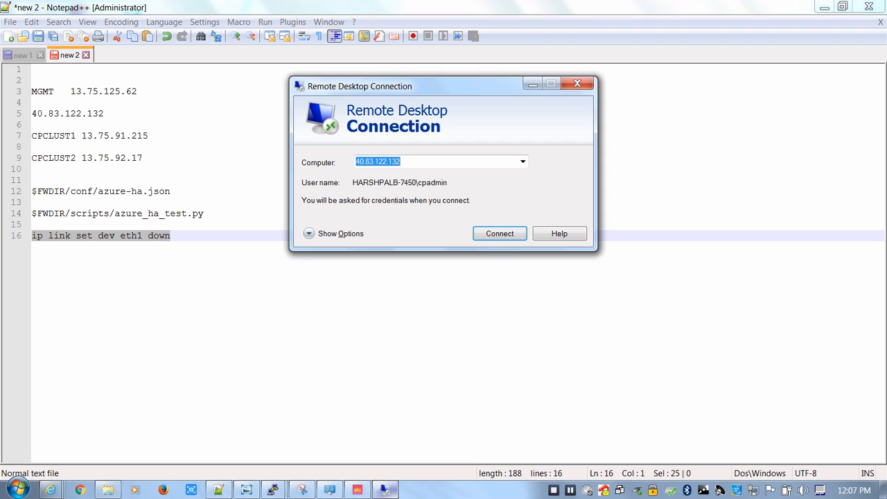
key("Return")
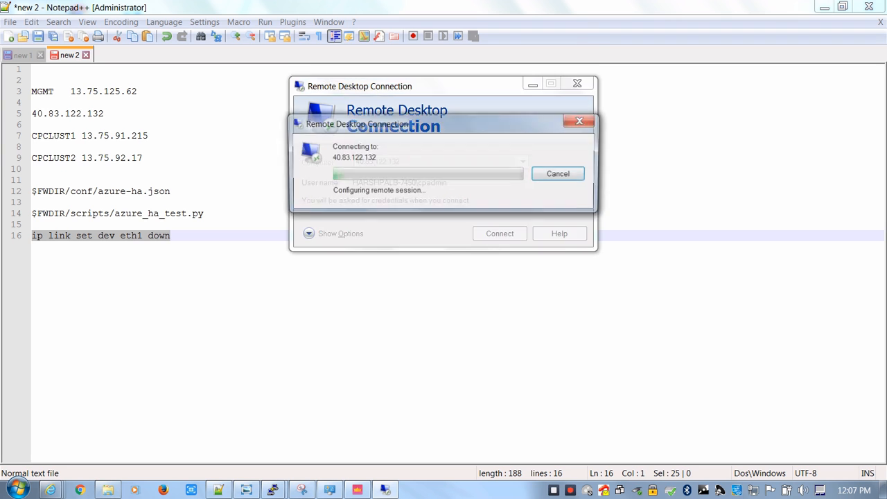
Try to sign in to the remote server with the account password
type("****")
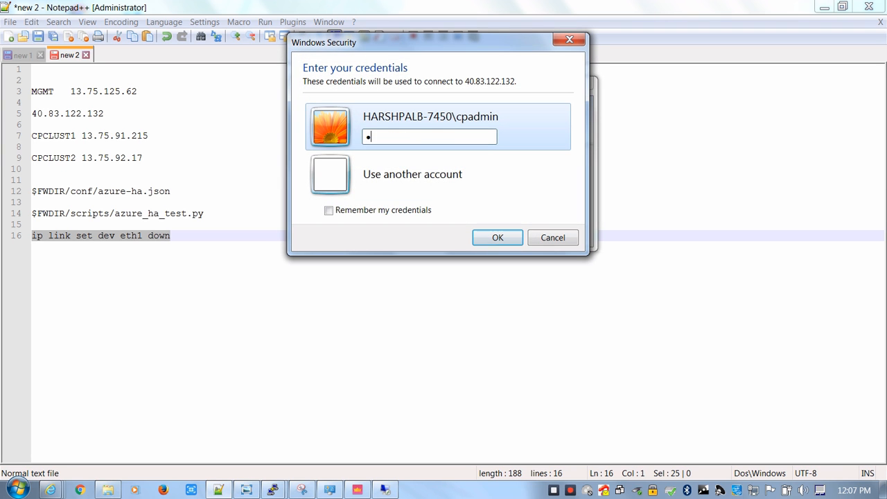
key("BackSpace")
key("BackSpace")
key("BackSpace")
key("BackSpace")
type("************")
key("Return")
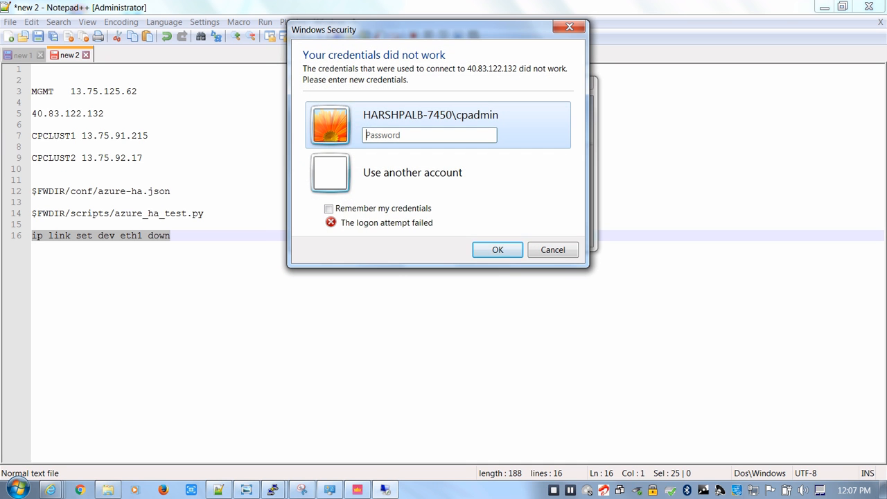
Re-enter the account password for the remote server and accept the connection
type("**************")
key("Return")
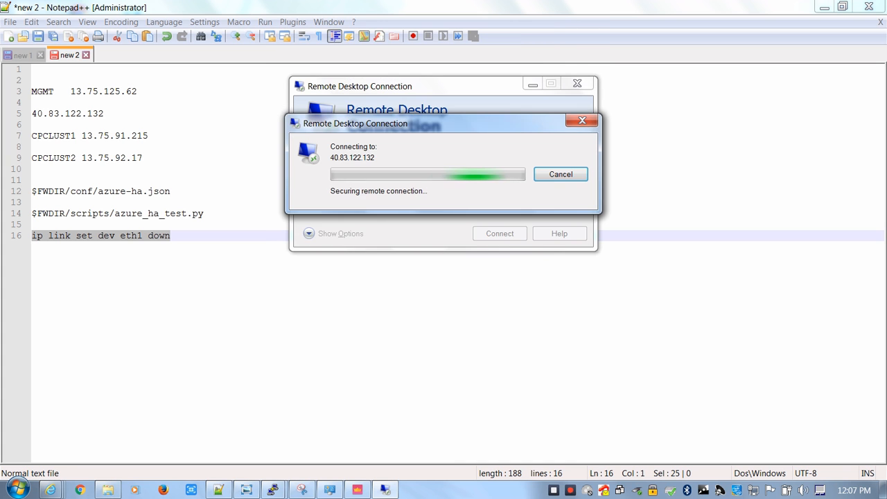
key("y")
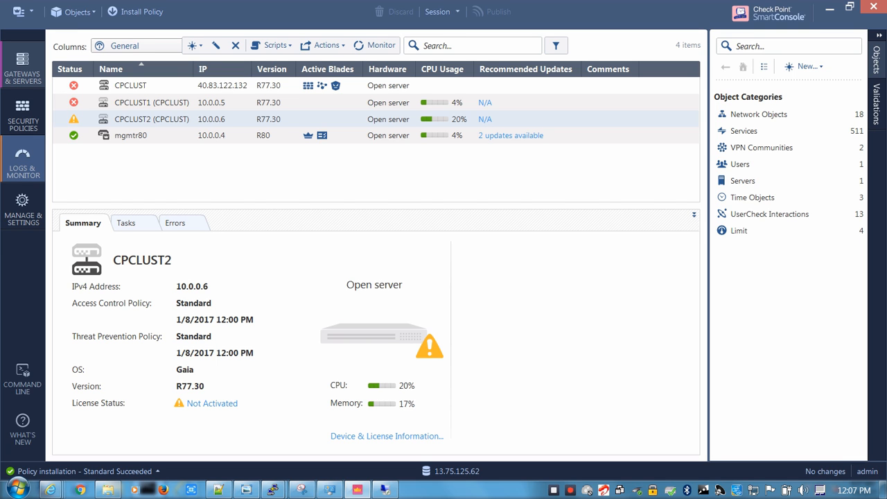
Open the traffic logs in SmartConsole, select a recent Remote Desktop entry and widen the Destination column to read full addresses
key("ctrl+3")
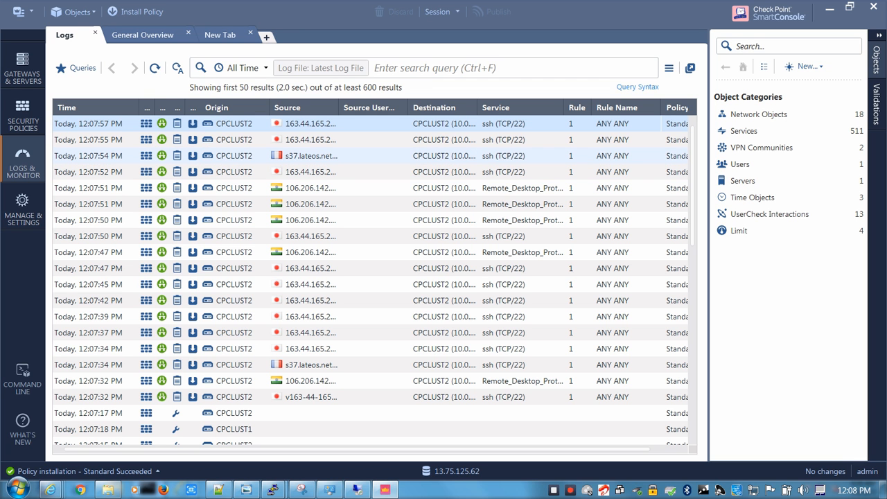
left_click(346, 188)
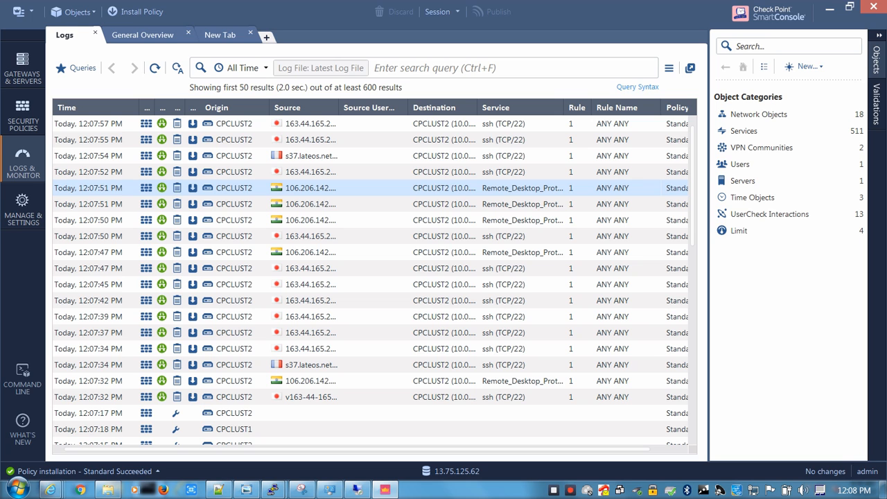
left_click_drag(477, 107, 529, 108)
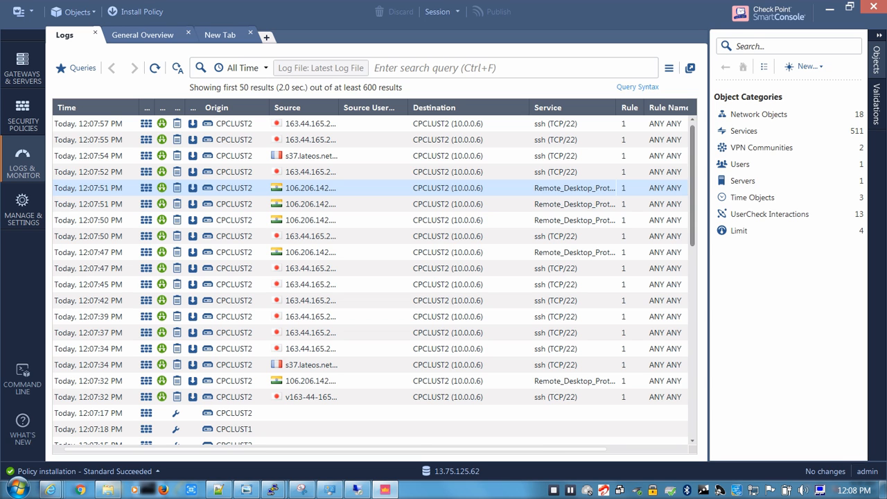
Compare the older Remote Desktop log entries from CPCLUST1 with the newer ones from CPCLUST2
scroll(347, 221, "down", 2)
scroll(367, 316, "down", 4)
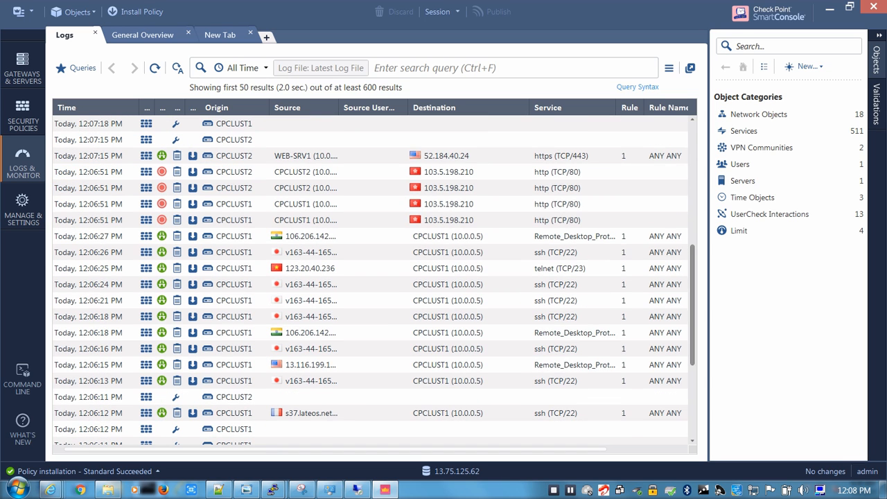
left_click(368, 332)
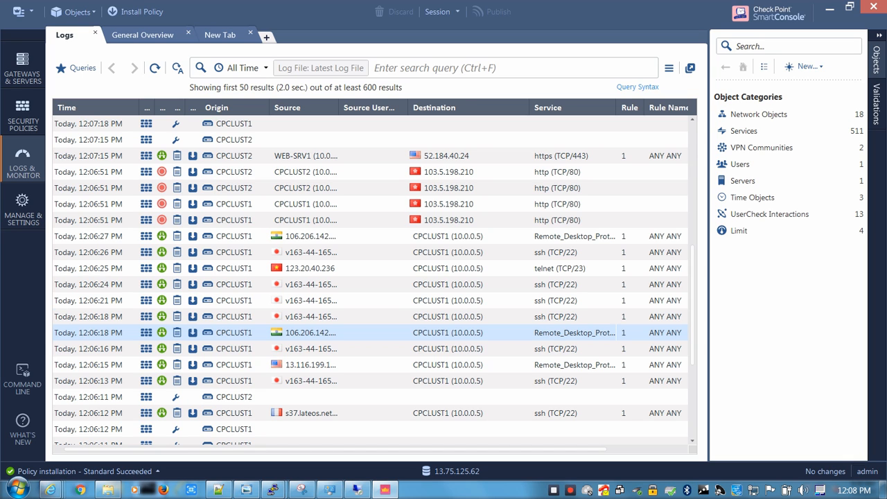
left_click_drag(692, 276, 692, 196)
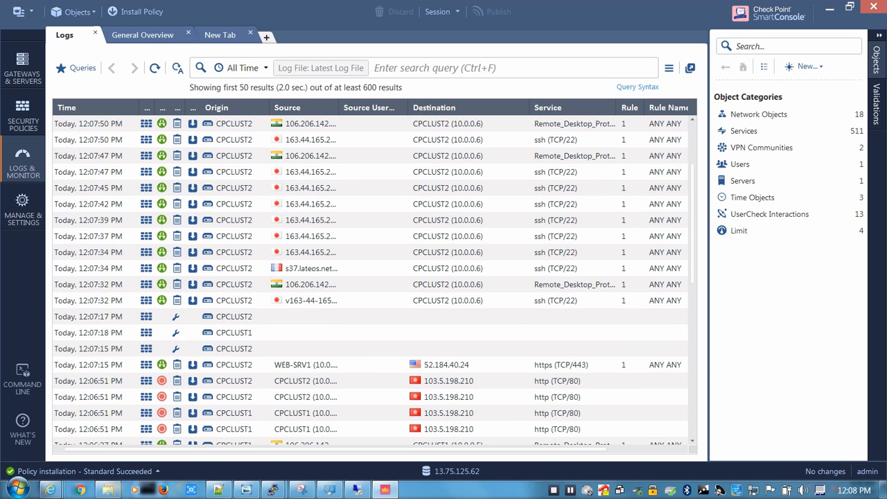
left_click(583, 172)
left_click(575, 140)
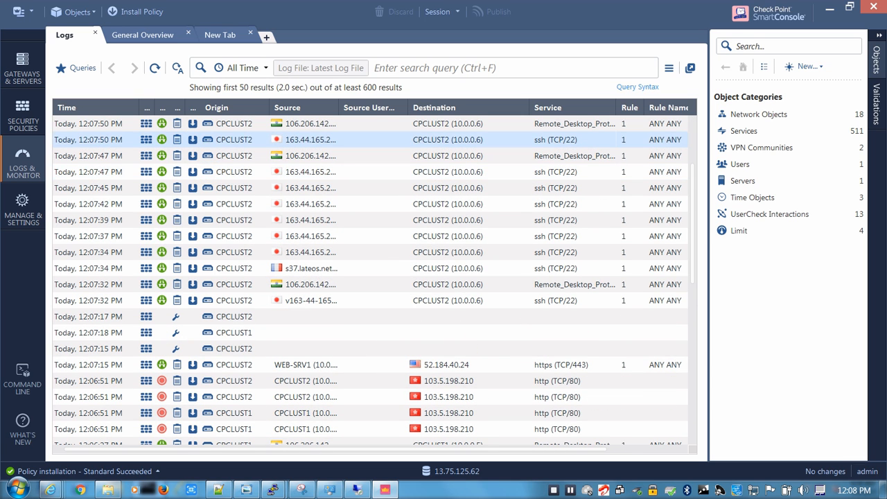
left_click(576, 156)
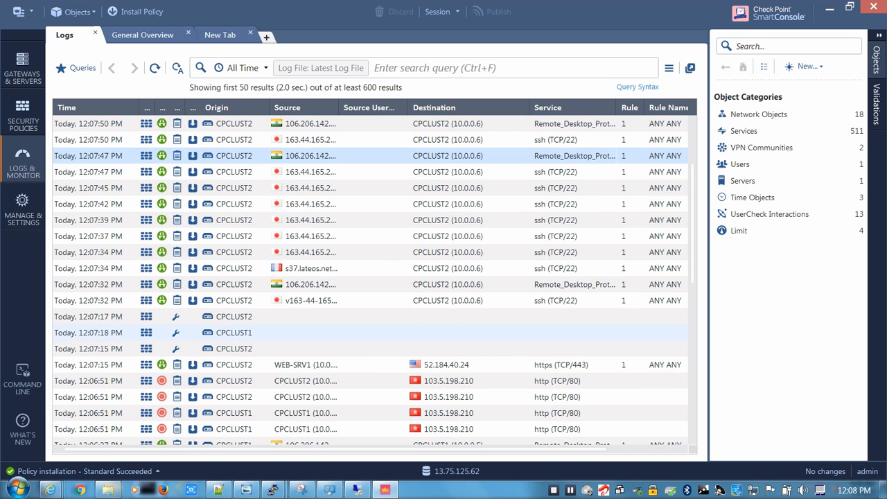
Switch to the WEB-SRV1 remote desktop session and reload whatismyipaddress.com in its browser
mouse_move(273, 490)
left_click(347, 416)
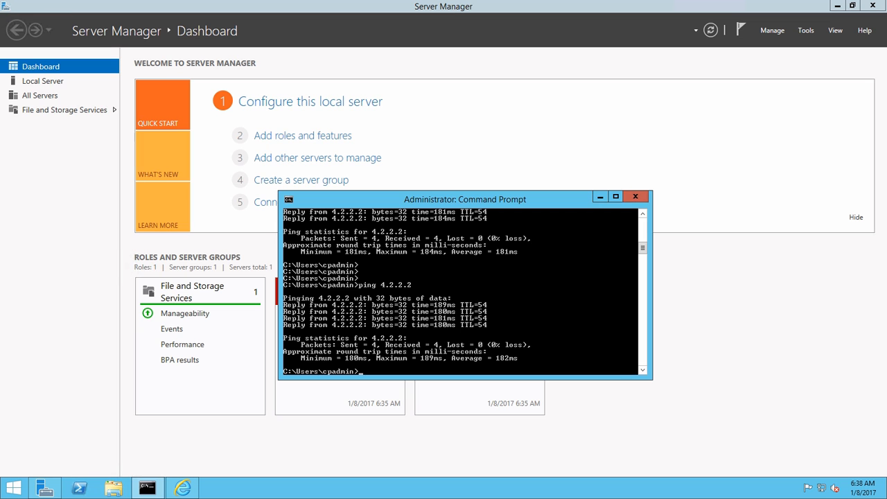
left_click(182, 488)
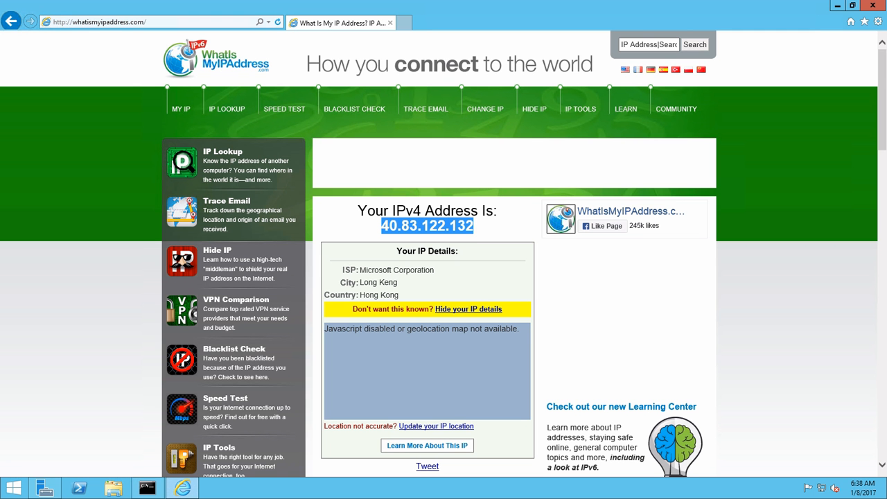
left_click(278, 22)
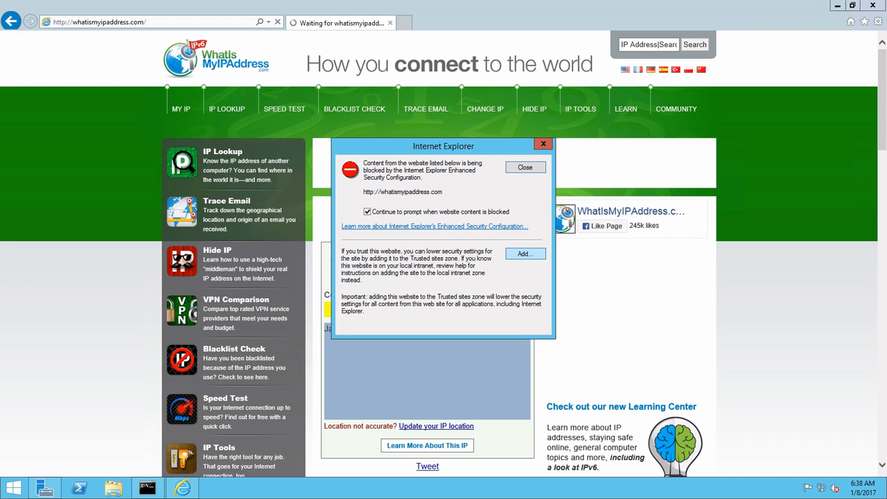
left_click(525, 253)
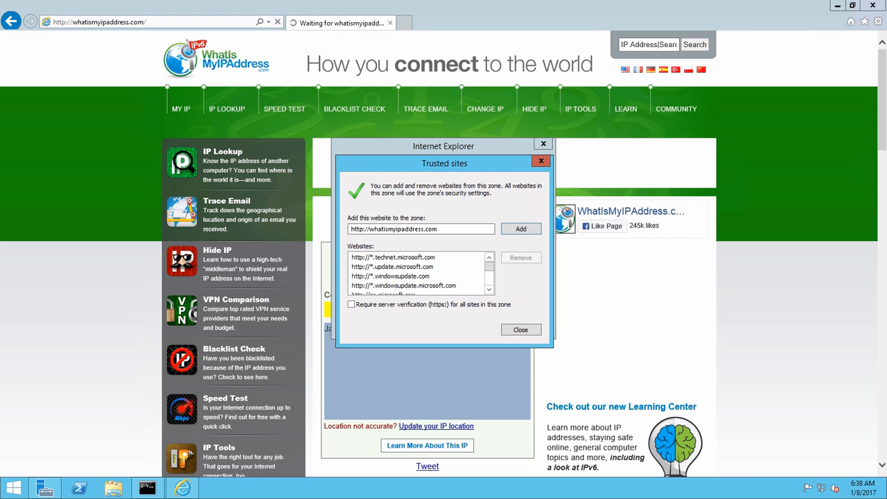
left_click(521, 229)
left_click(521, 330)
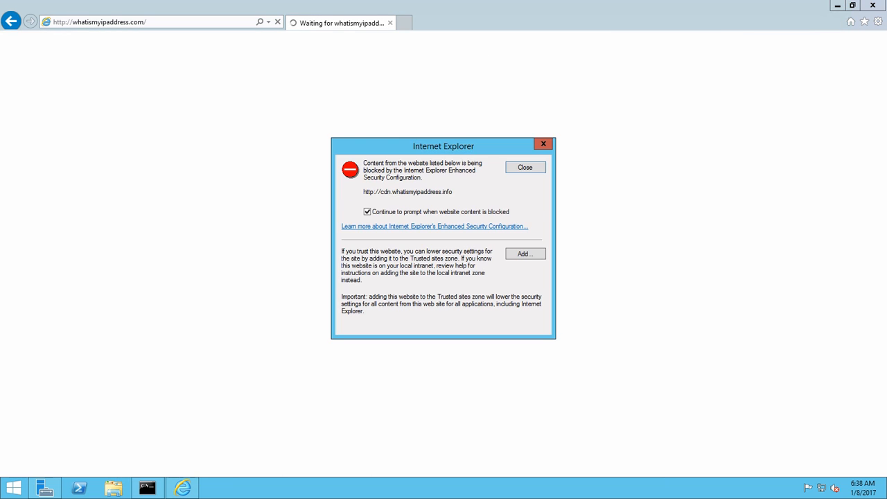
Dismiss the blocked-content warnings with further prompting turned off, check the server's public IPv4 address, and minimise the remote session
left_click(526, 167)
left_click(526, 167)
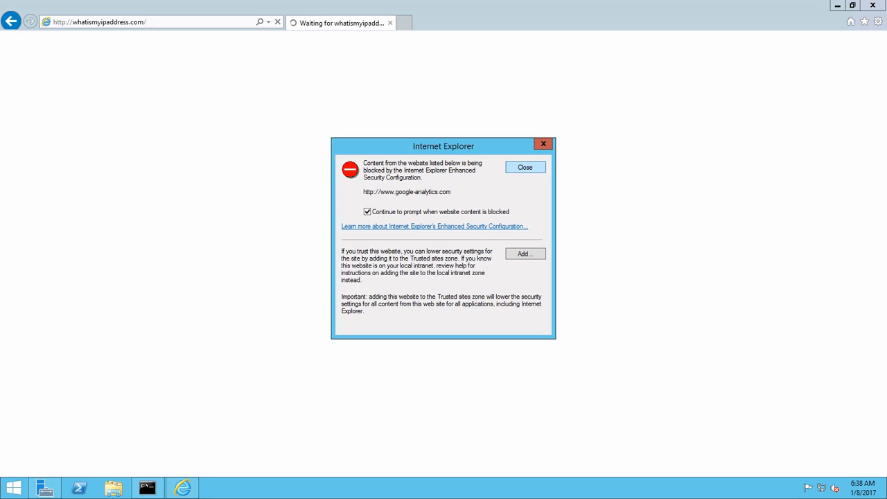
left_click(525, 167)
left_click(526, 167)
left_click(368, 212)
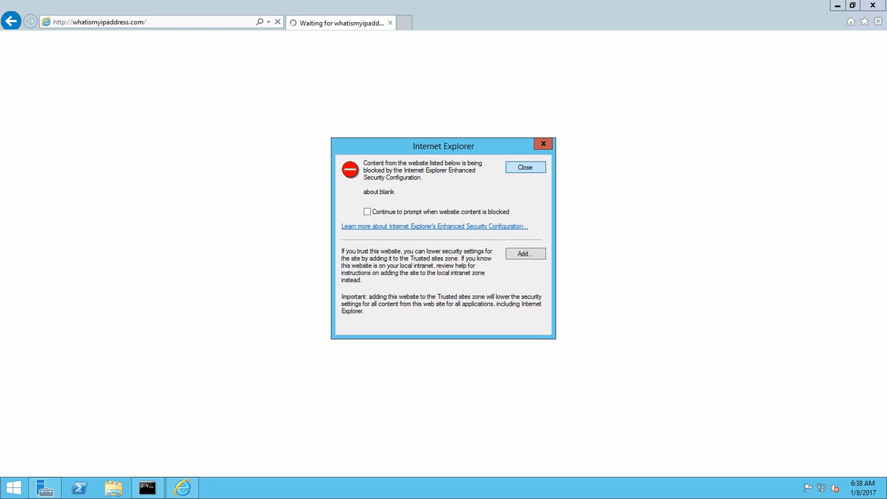
left_click(525, 167)
left_click(525, 167)
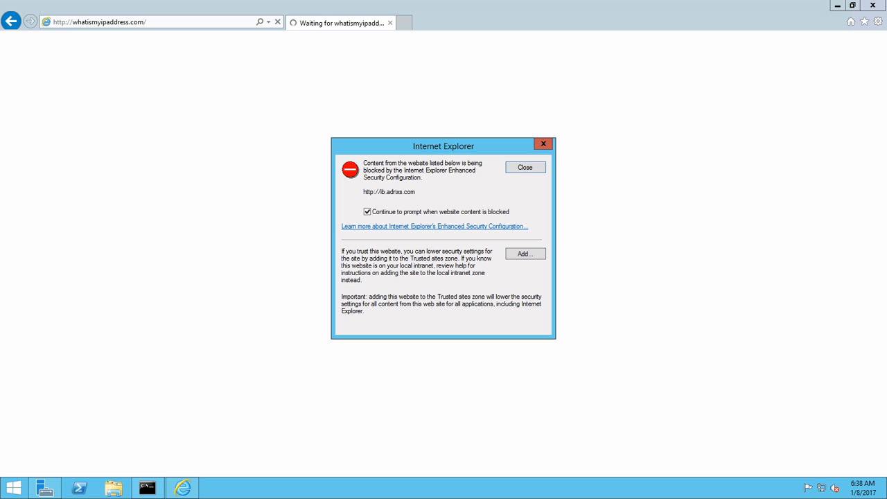
left_click(525, 167)
left_click(525, 167)
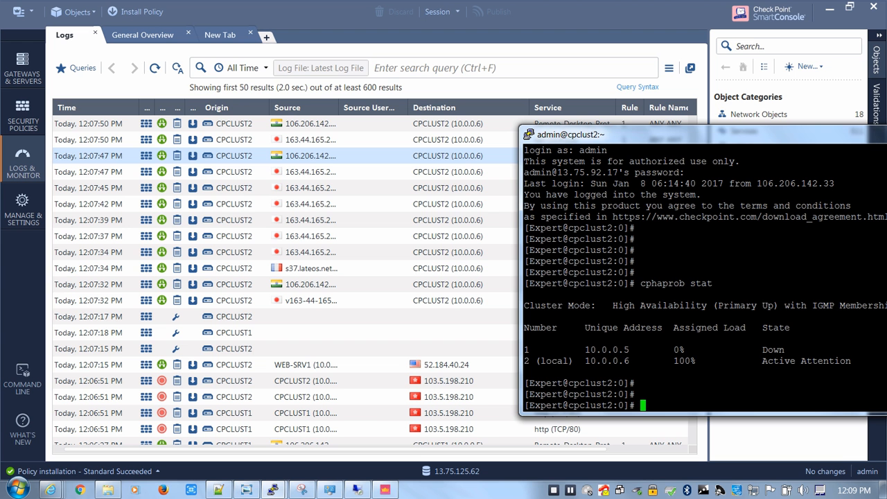
left_click(581, 8)
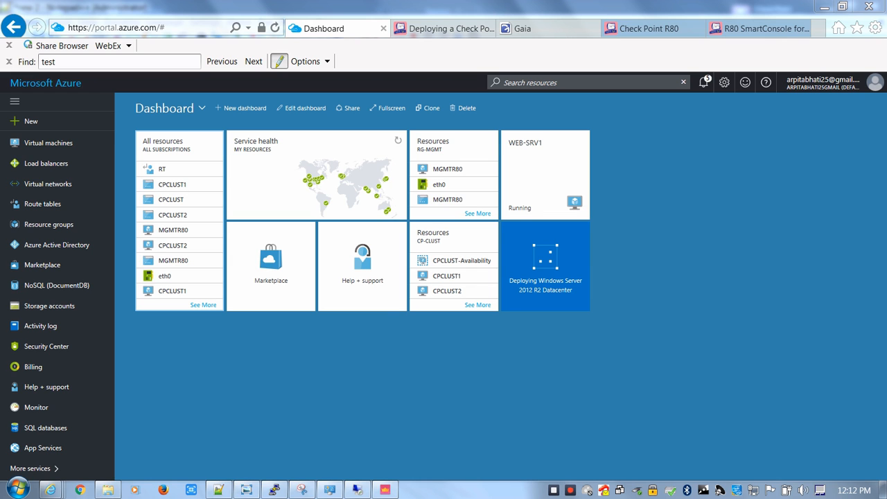
Open the Default route of route table RT and compare its next hop address with the vSEC topology diagram
left_click(42, 204)
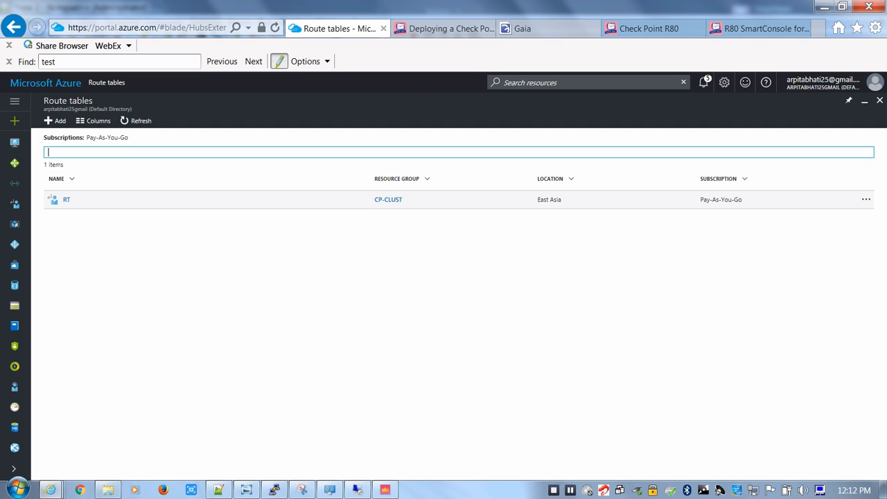
left_click(66, 200)
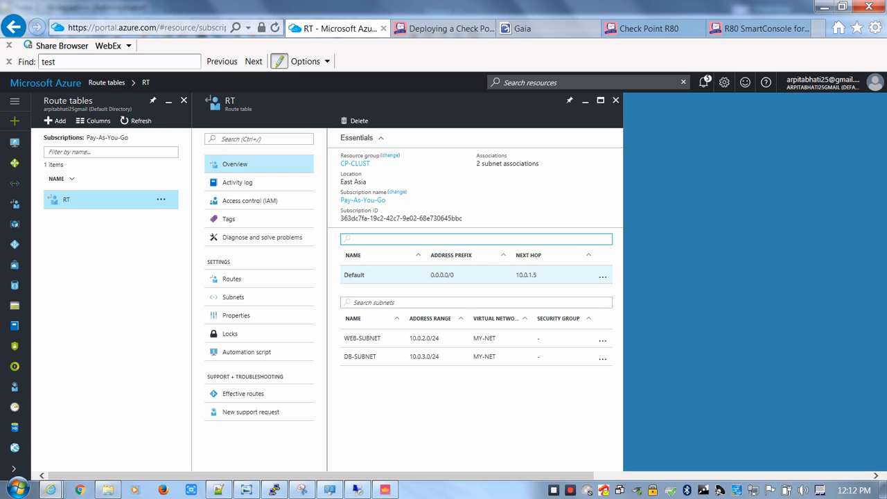
double_click(527, 275)
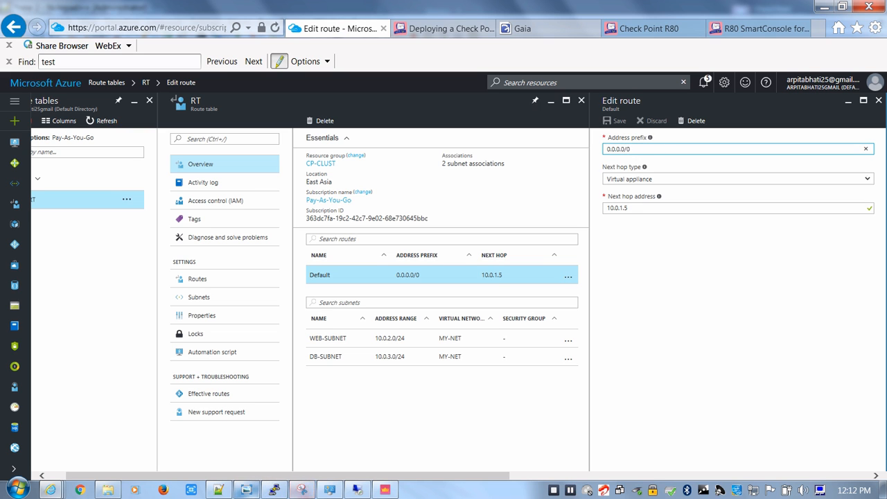
left_click(247, 490)
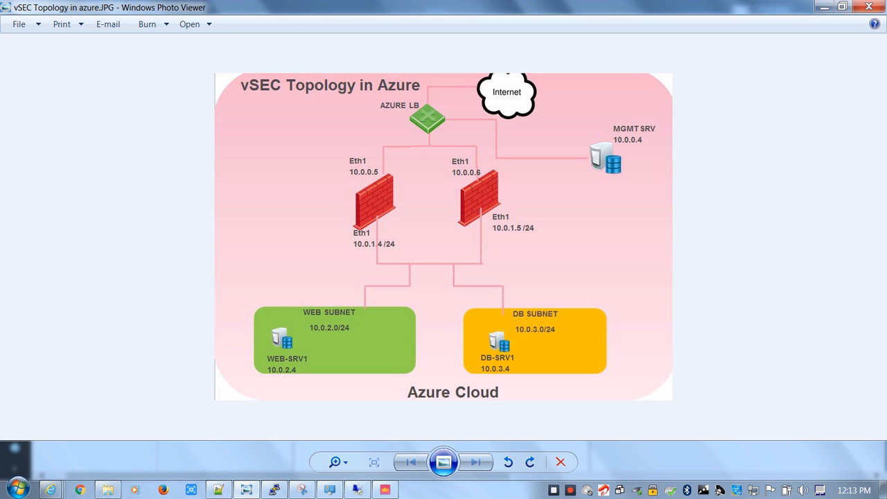
Return to the Azure portal dashboard and check the notifications for the Windows Server deployment's progress
left_click(51, 490)
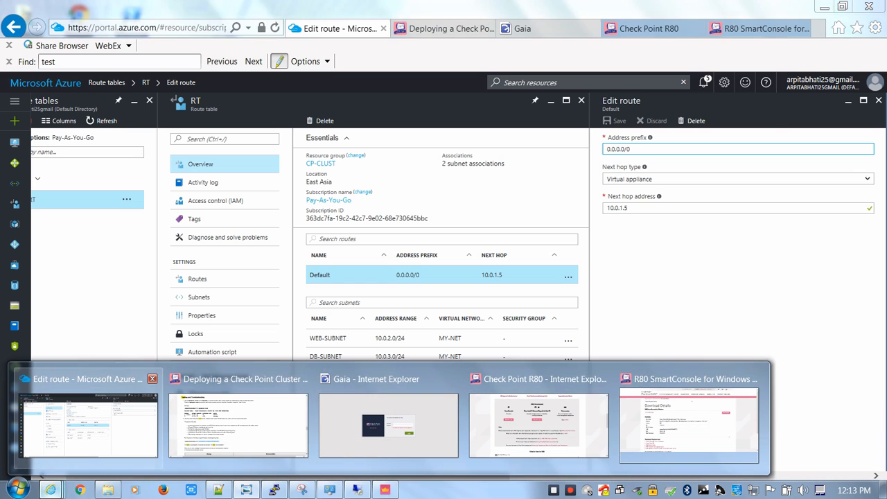
left_click(88, 425)
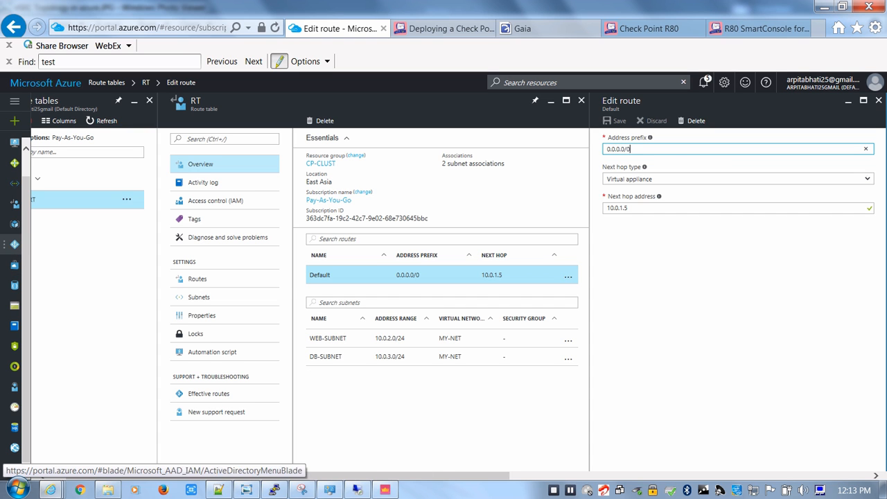
left_click(46, 82)
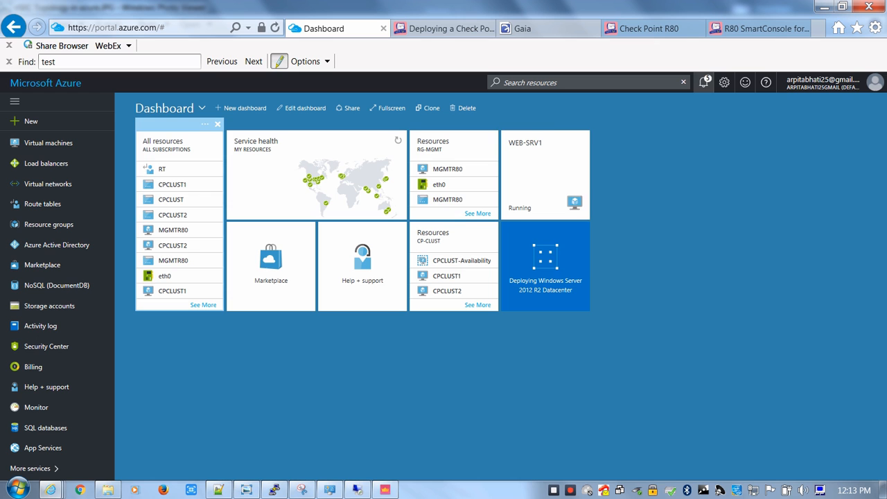
left_click(703, 83)
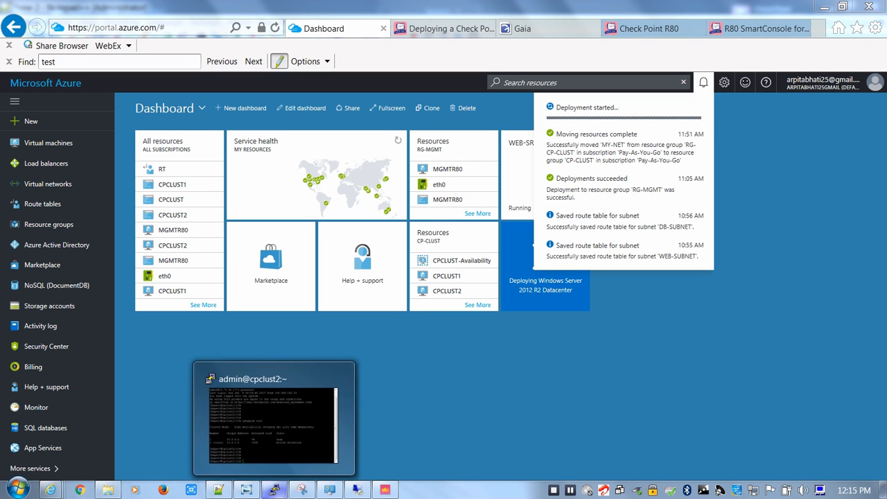
Copy CPCLUST1's address 13.75.91.215 from the notes, open a PuTTY session to it, and log in as admin with the account password
left_click(218, 490)
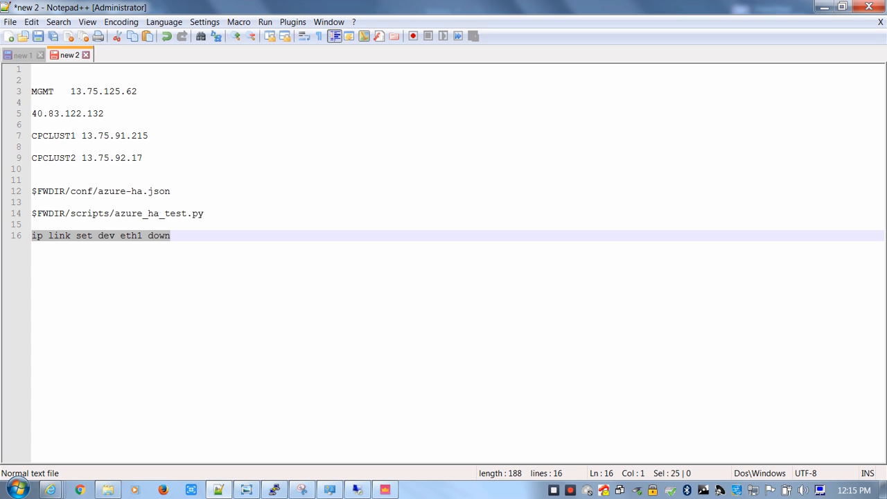
left_click_drag(149, 136, 81, 136)
key("ctrl+c")
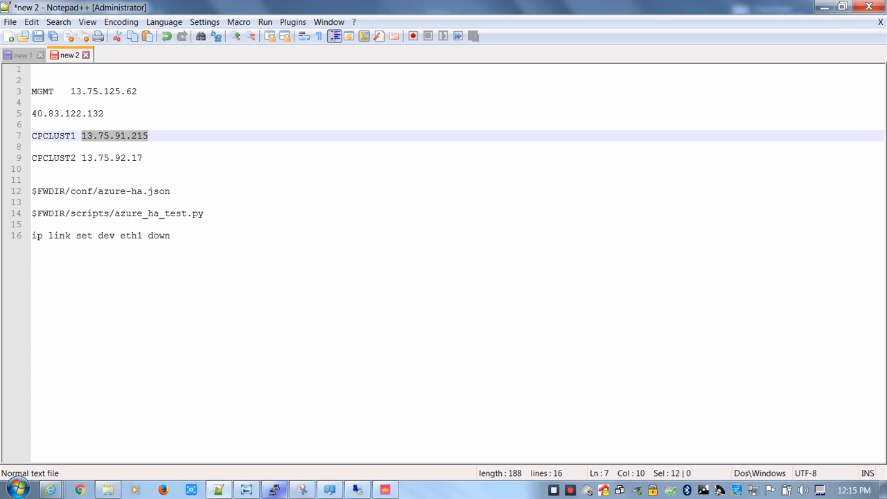
left_click(17, 490)
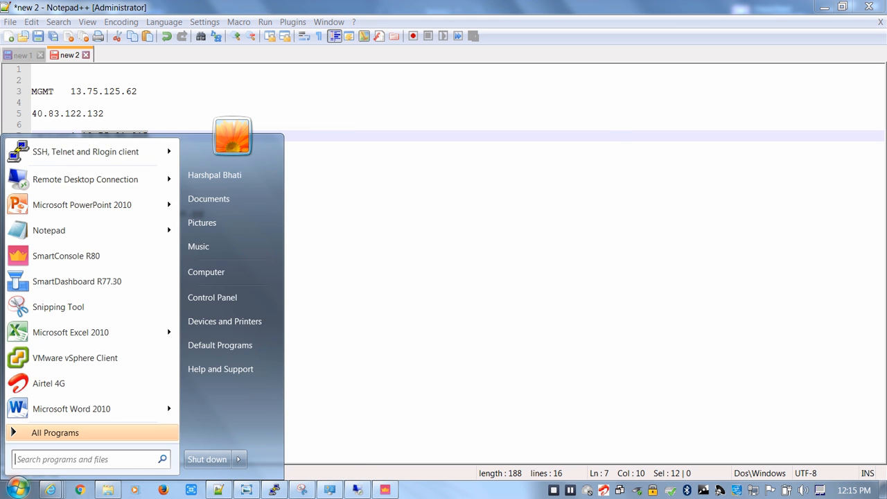
left_click(85, 151)
key("ctrl+v")
key("Return")
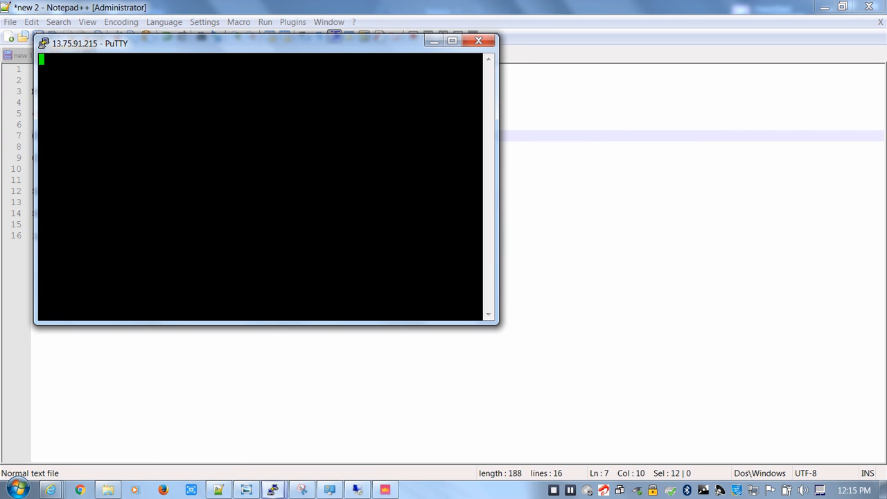
type("admi")
type("n")
key("Return")
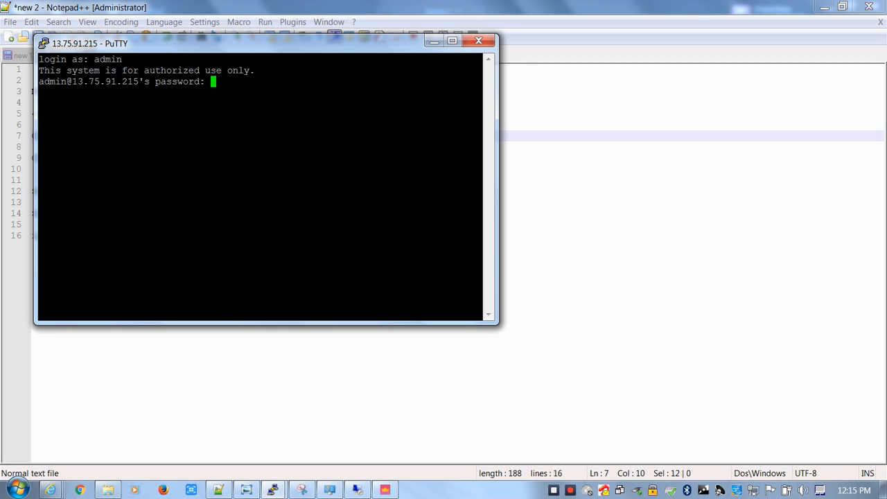
key("Return")
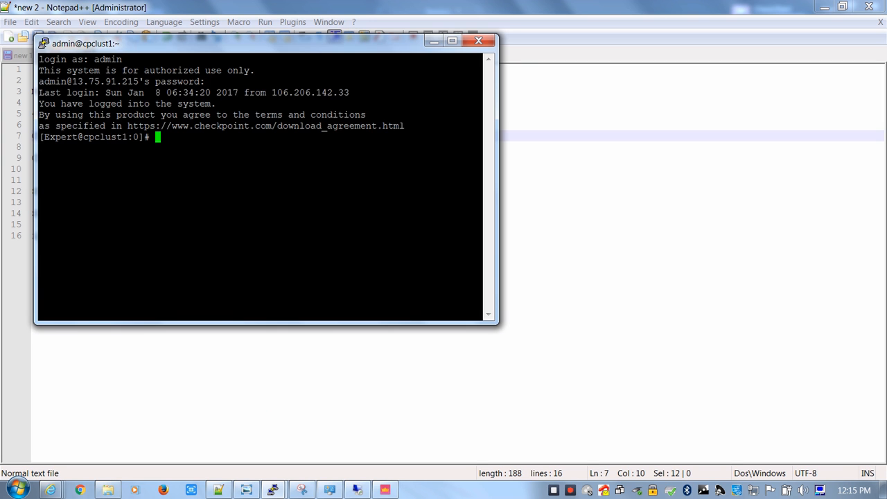
Move the cpclust1 terminal aside and copy the ip link set dev eth1 down command from the notes
left_click_drag(243, 43, 565, 110)
left_click(170, 236)
key("shift+Home")
key("ctrl+c")
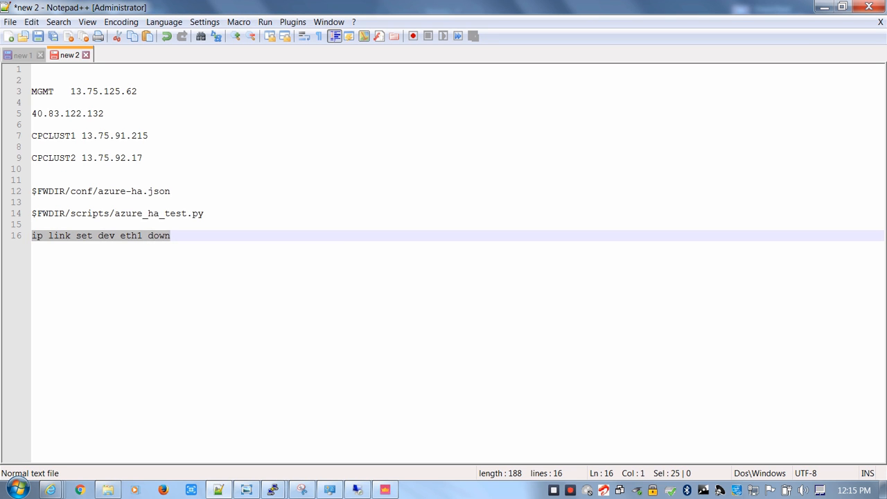
Switch to the cpclust2 terminal session and check the cluster state with cphaprob stat
mouse_move(274, 490)
left_click(347, 425)
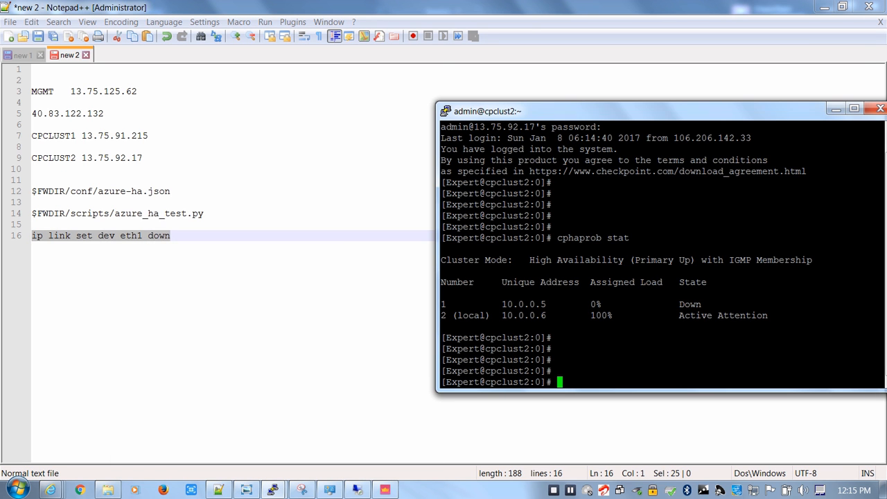
type("cphaprob stat")
key("Return")
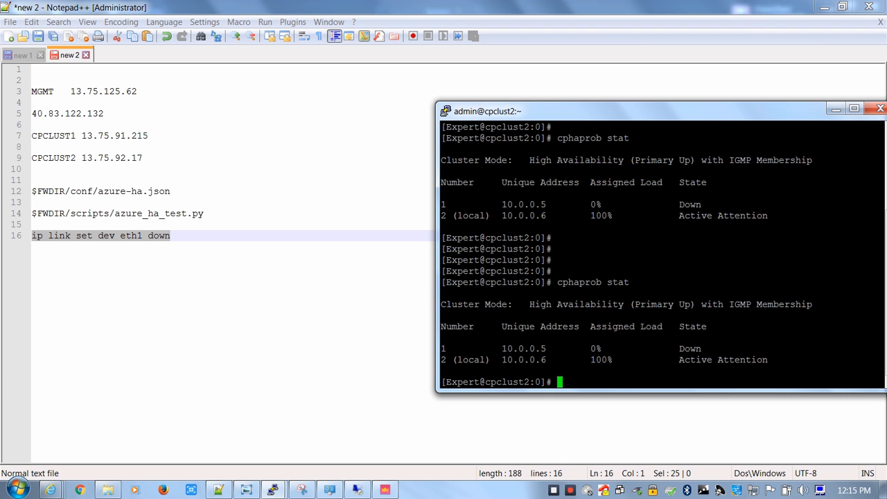
Paste the copied link command on cpclust2, change its ending, and run it as ip link set dev eth1 up
key("shift+Insert")
key("BackSpace")
key("BackSpace")
key("BackSpace")
key("BackSpace")
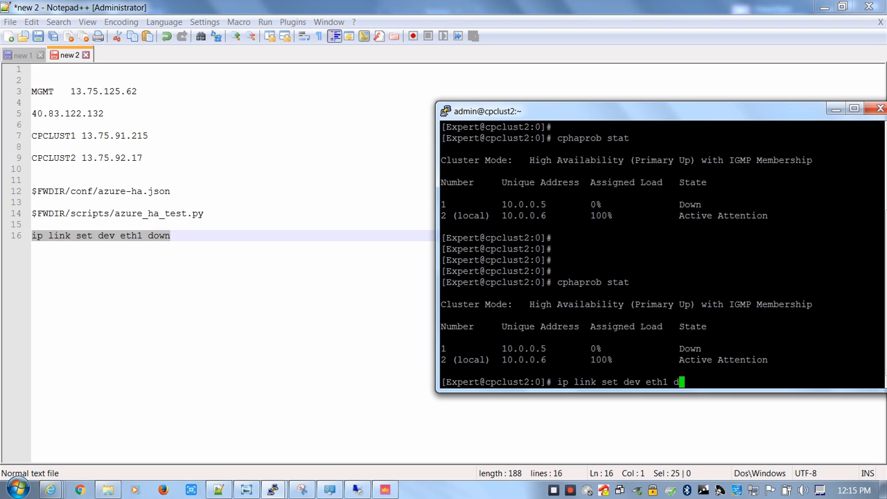
type("up")
key("Return")
Run cphaprob stat on cpclust2 twice more to recheck the state of both cluster members
key("Return")
key("Return")
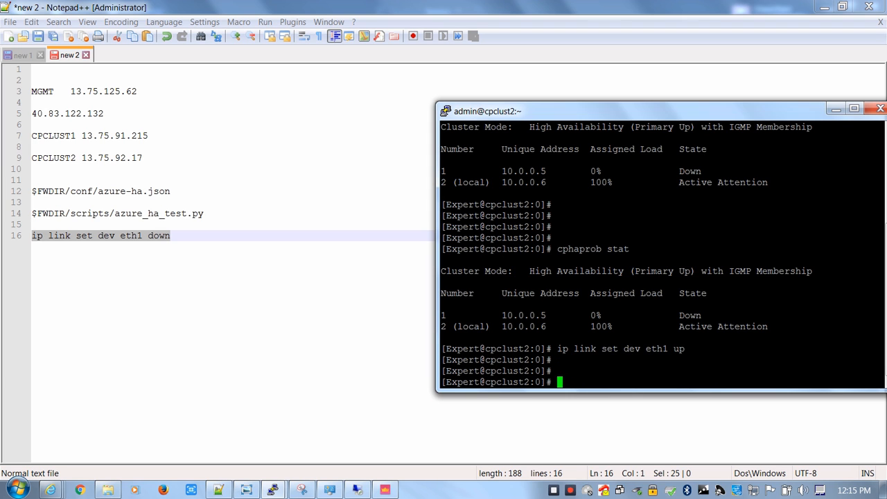
key("Up")
key("Up")
key("Return")
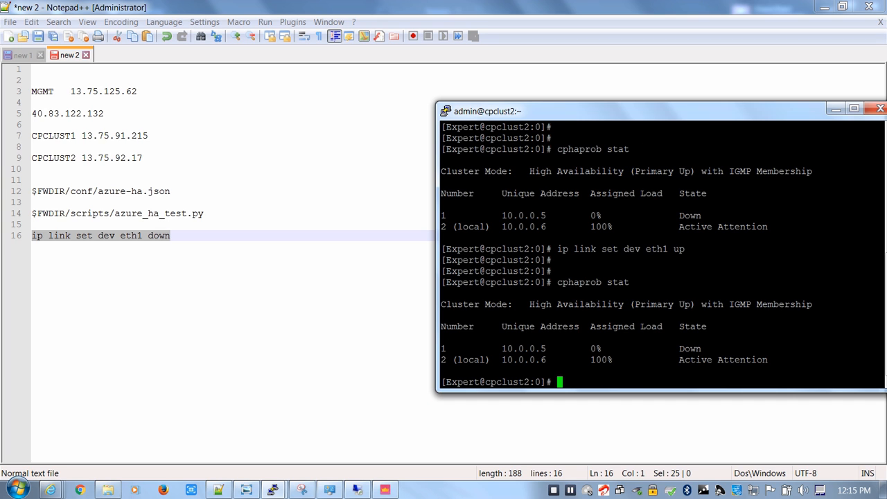
key("Up")
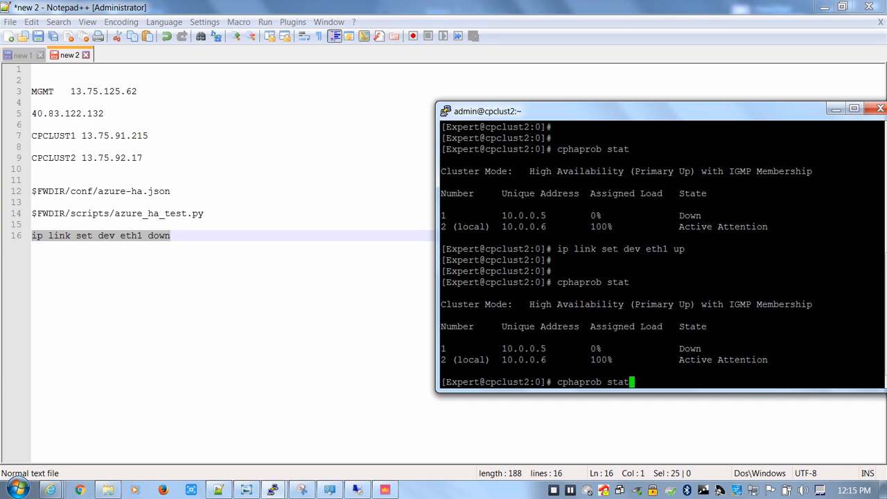
key("Return")
key("Up")
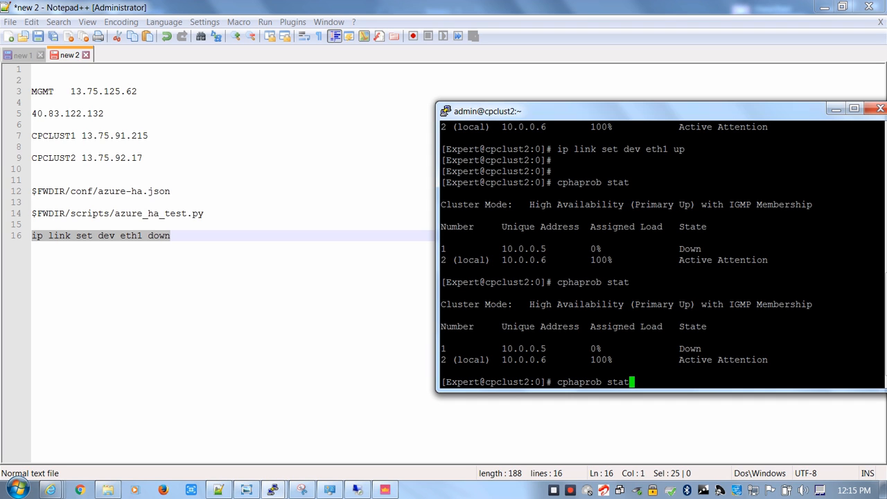
Switch to the cpclust1 terminal session and run ip link set dev eth1 down
left_click(273, 490)
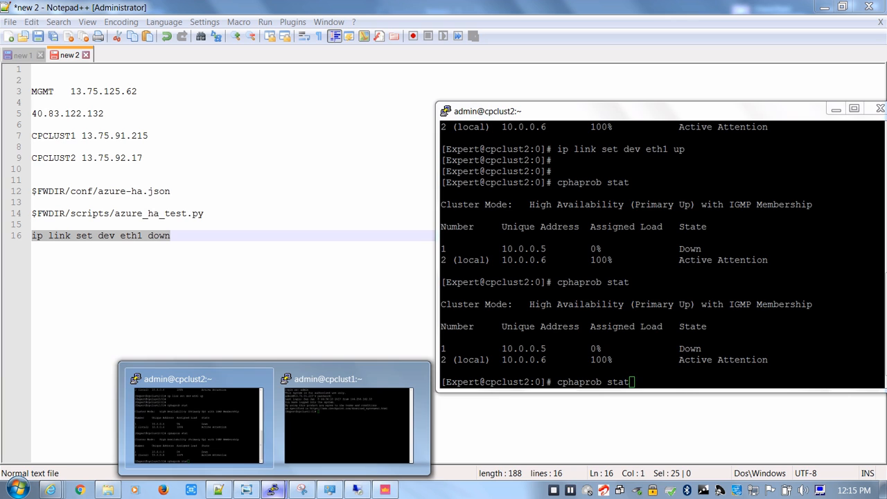
left_click(349, 424)
key("shift+Insert")
key("Return")
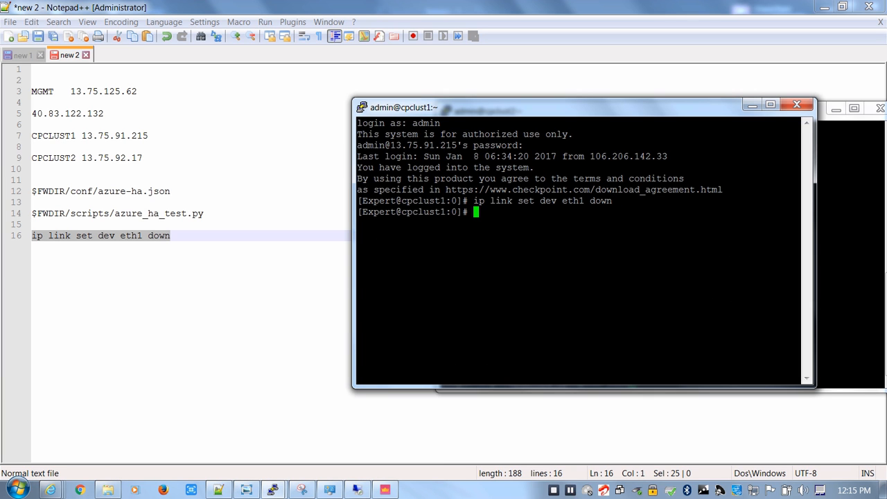
Bring the internal interface back up on cpclust1 by running ip link set dev eth1 up
key("Up")
key("BackSpace")
key("BackSpace")
key("BackSpace")
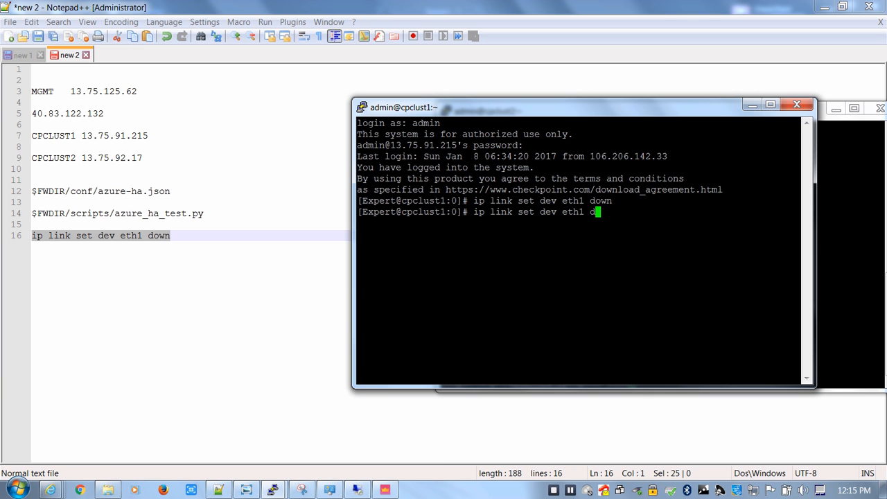
type("ow")
key("BackSpace")
key("BackSpace")
key("BackSpace")
type("up")
key("Return")
key("Return")
key("Return")
key("Return")
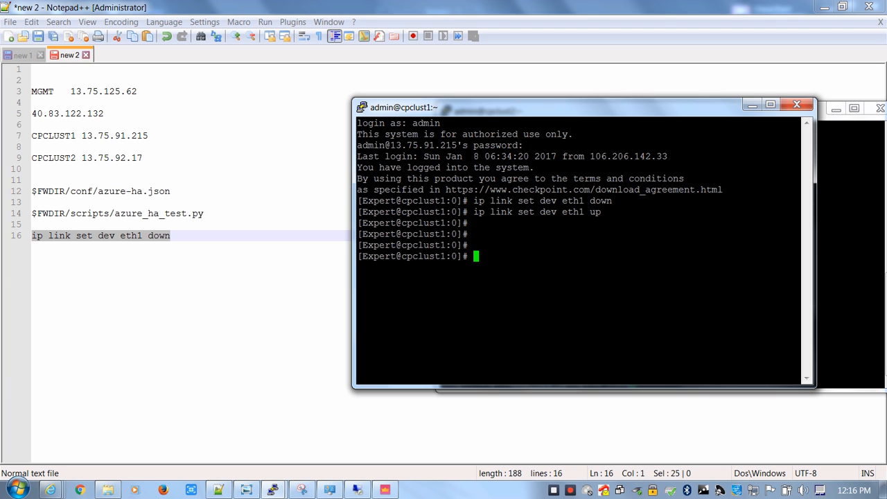
Check the cluster state from cpclust1 with cphaprob stat
key("Up")
key("Up")
key("BackSpace")
key("BackSpace")
key("BackSpace")
key("BackSpace")
key("BackSpace")
key("BackSpace")
key("BackSpace")
key("BackSpace")
key("BackSpace")
key("BackSpace")
key("BackSpace")
key("BackSpace")
key("BackSpace")
key("BackSpace")
key("BackSpace")
key("BackSpace")
key("BackSpace")
key("BackSpace")
key("BackSpace")
key("BackSpace")
type("cphaprob stat")
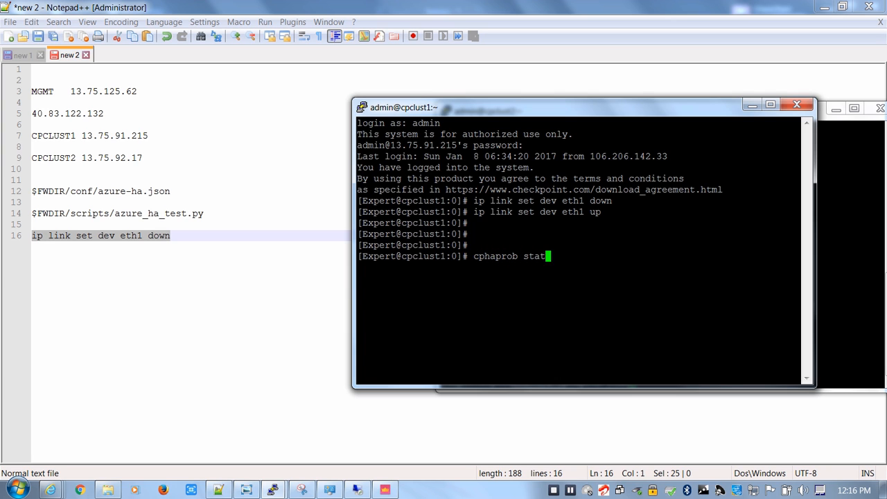
key("Return")
On cpclust2, run ip link set dev eth1 up and cphaprob stat again, and compare the member states with cpclust1's output
key("alt+Tab")
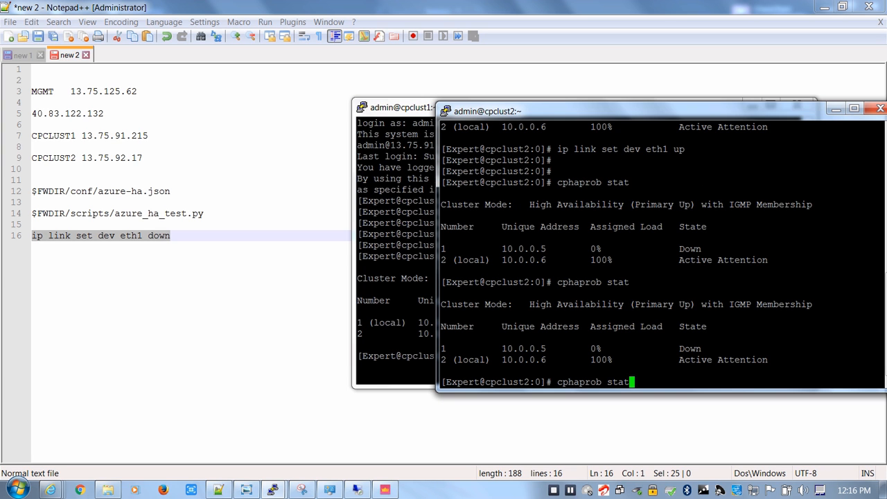
key("Up")
key("Up")
key("Return")
key("Up")
key("Up")
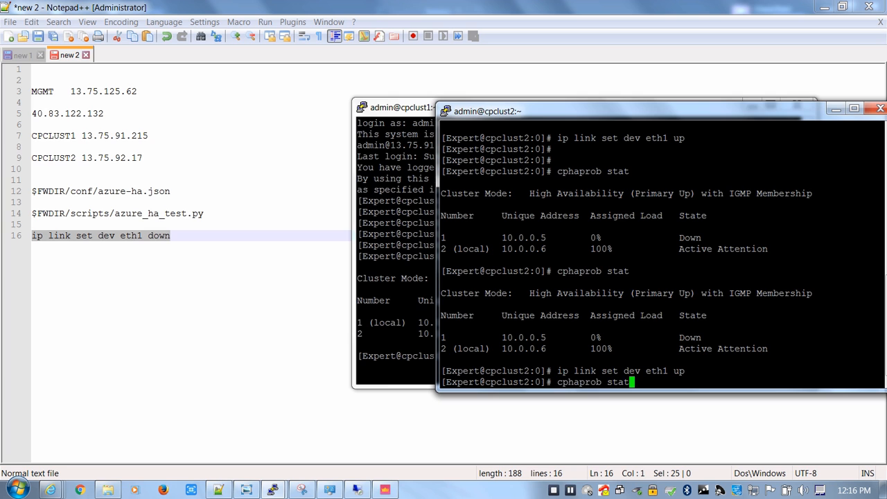
key("Return")
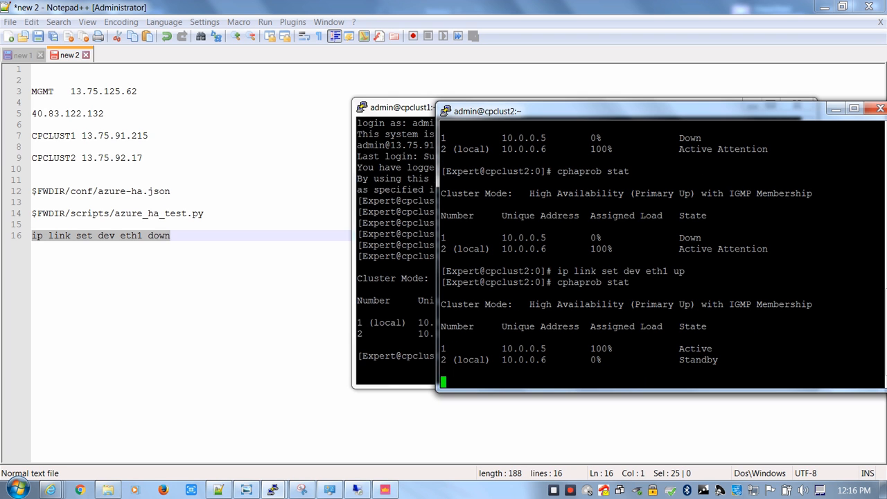
left_click(395, 277)
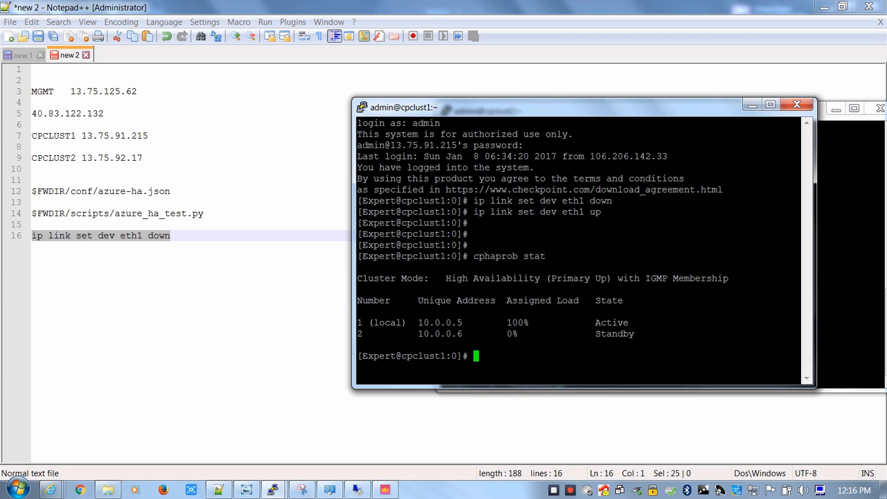
Switch to the Azure portal in Internet Explorer, examine the Default route's next hop in route table RT, and check the notifications
left_click(51, 490)
left_click(88, 424)
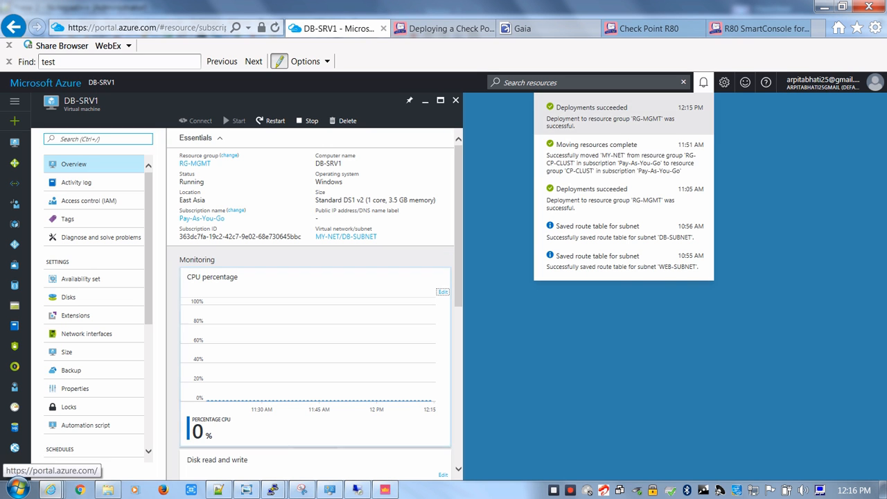
left_click(704, 82)
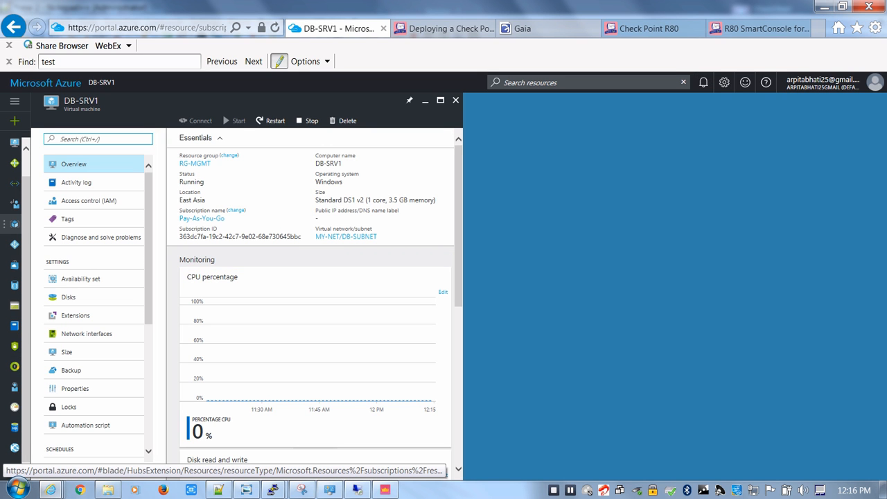
left_click(14, 224)
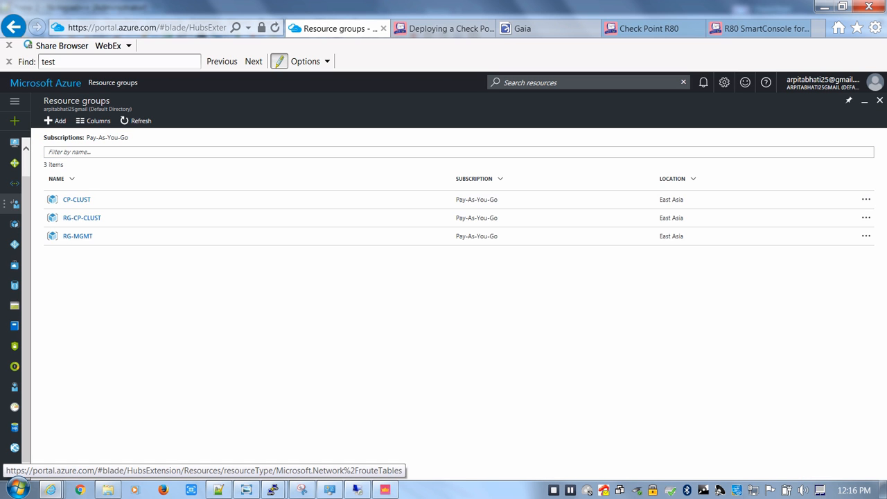
left_click(14, 203)
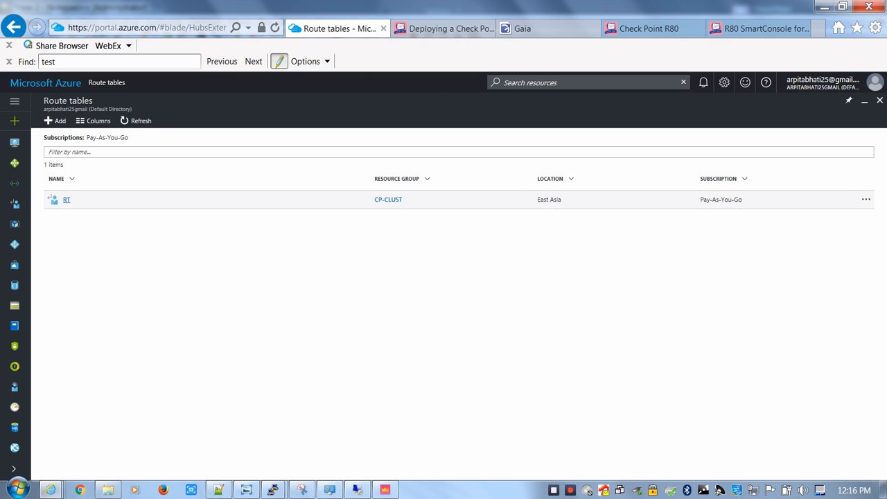
left_click(67, 200)
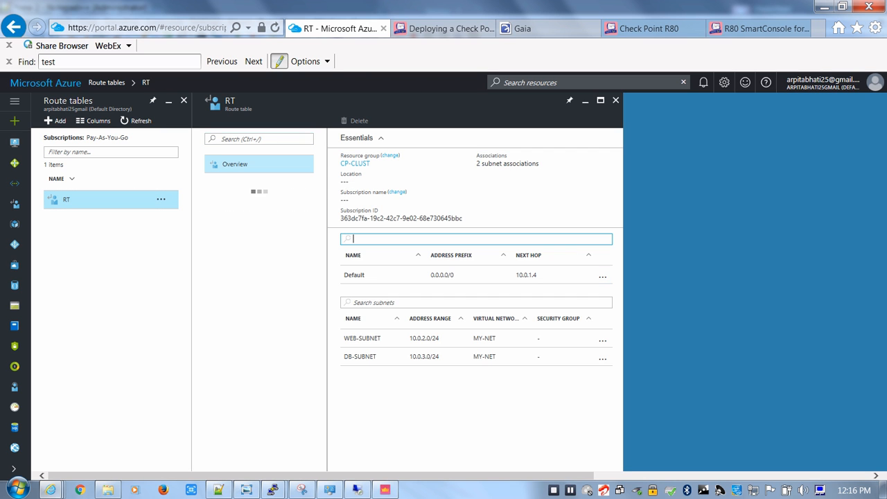
double_click(527, 275)
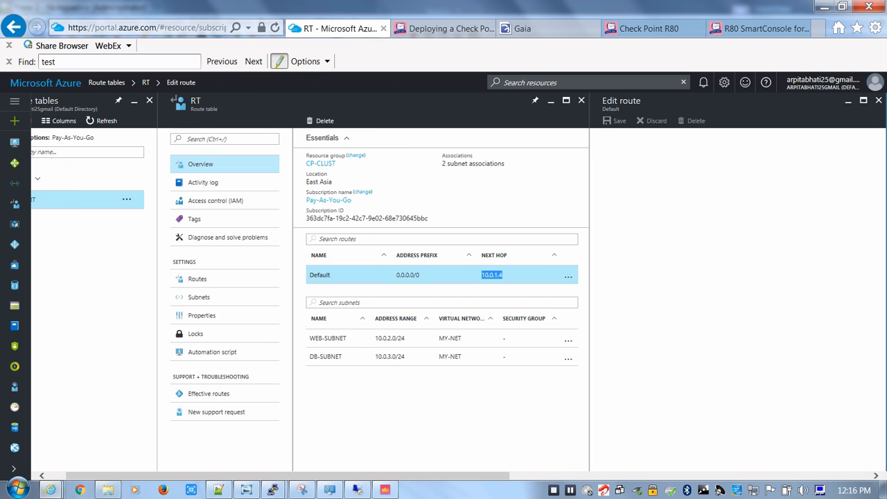
left_click(582, 100)
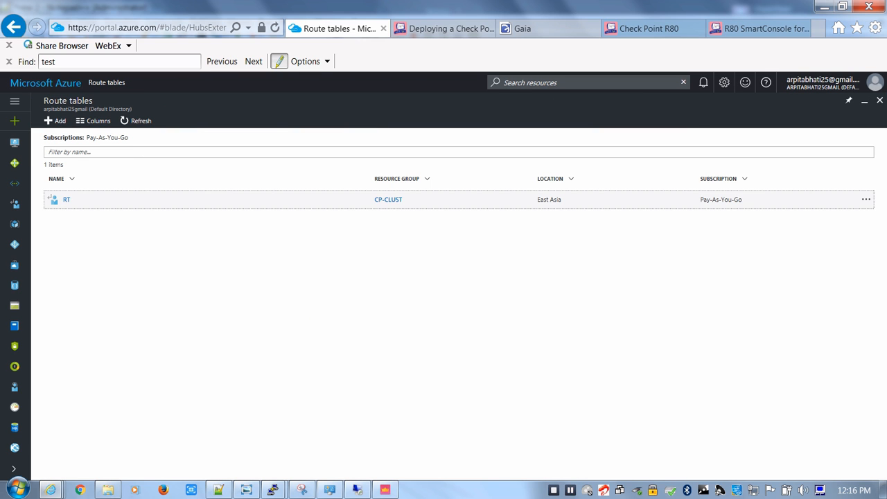
left_click(704, 83)
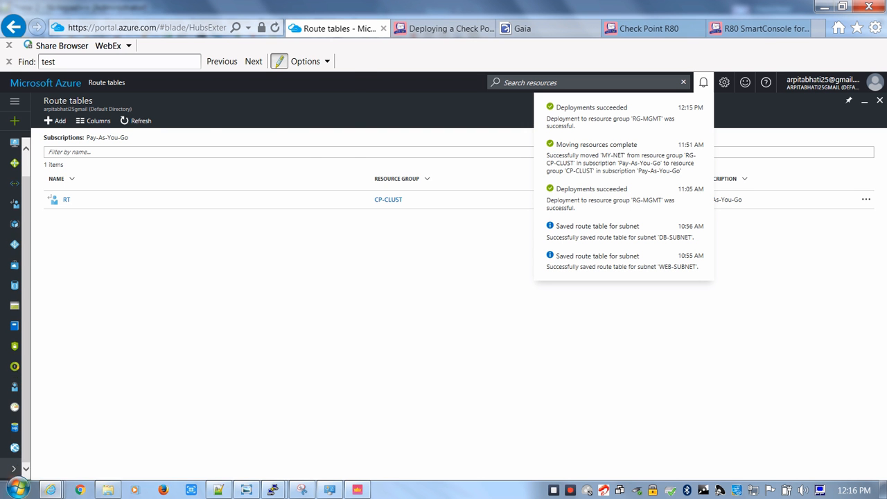
Start a Remote Desktop connection from the local computer to 40.83.122.132
key("super")
type("mstsc")
key("Return")
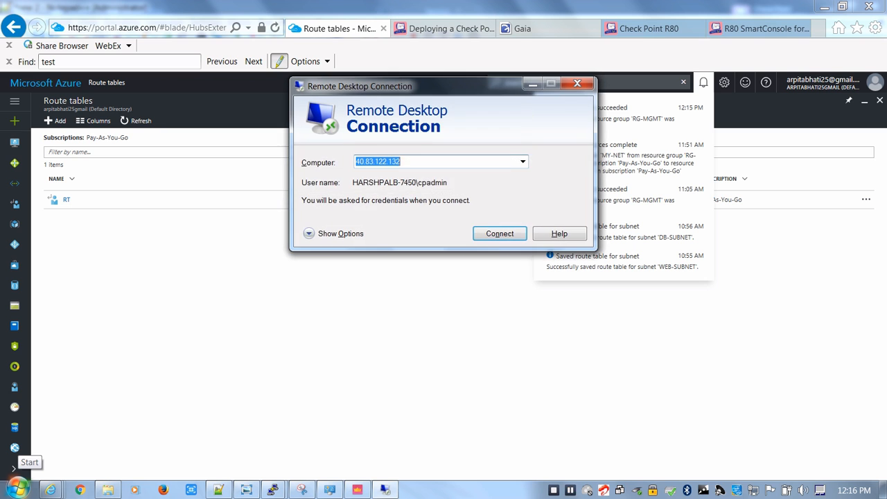
key("Return")
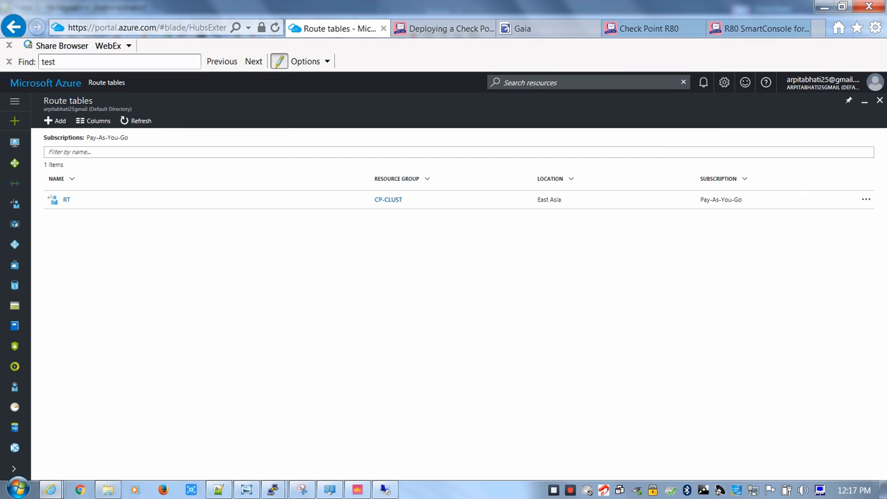
Examine the frontend IP pool, backend pools and inbound NAT rules of the frontend-lb load balancer
left_click(14, 470)
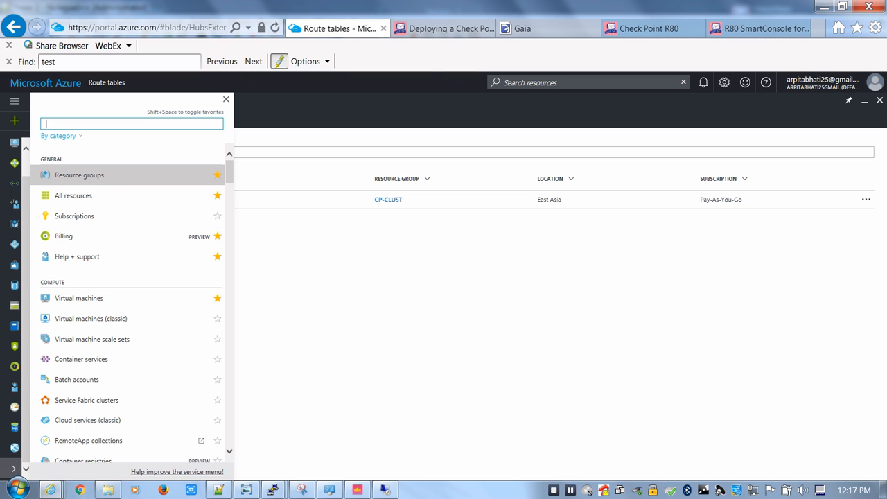
left_click(15, 164)
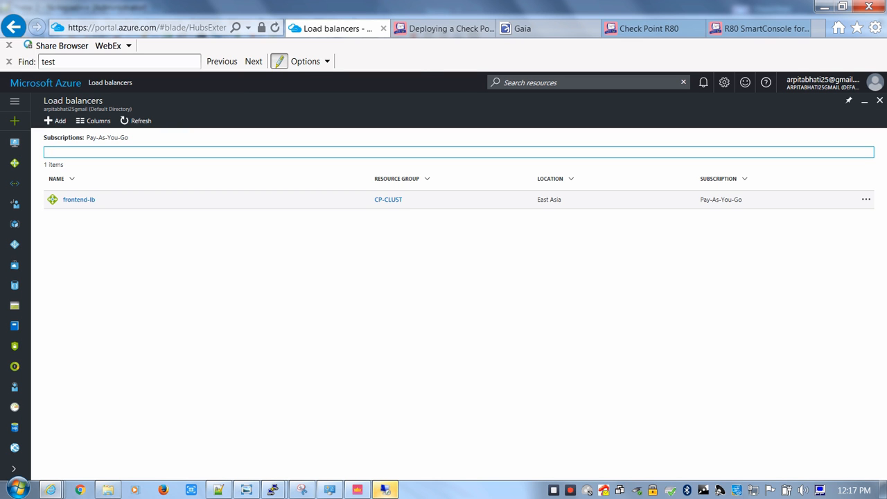
left_click(79, 200)
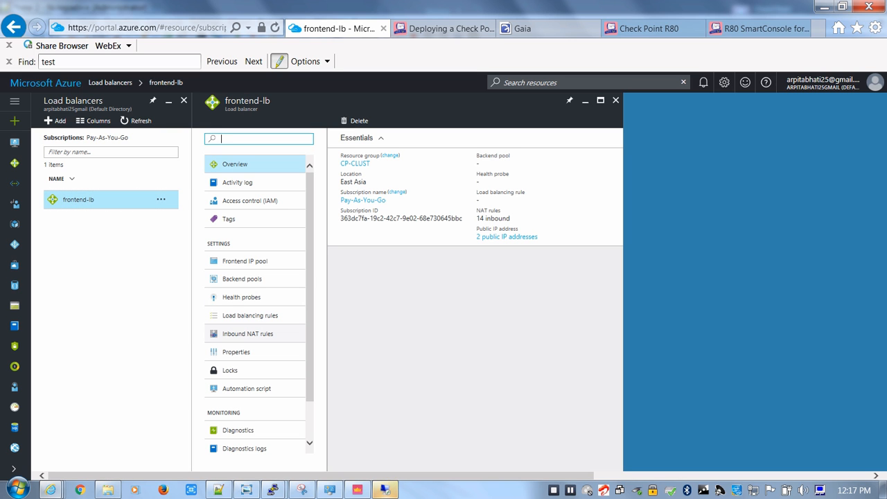
left_click(245, 261)
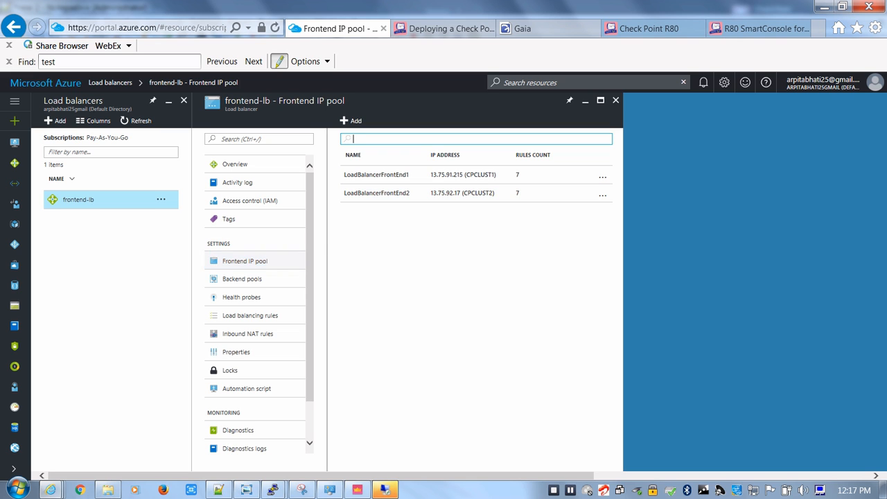
left_click(242, 279)
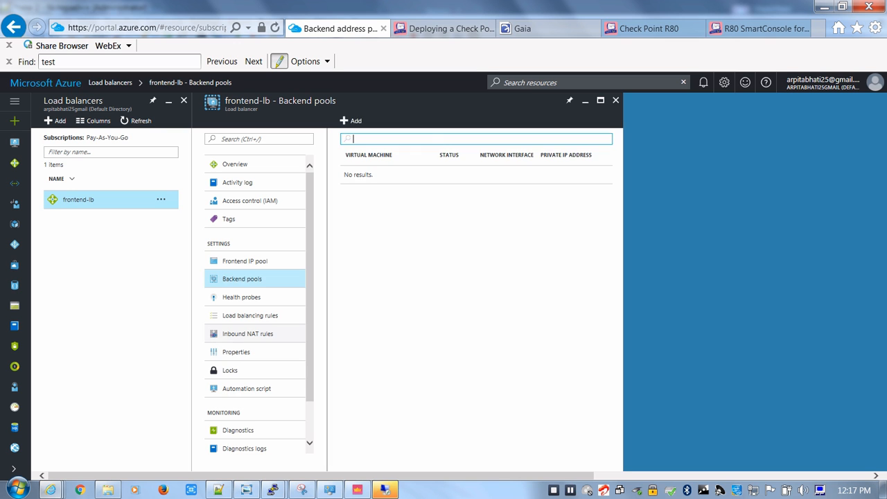
left_click(248, 334)
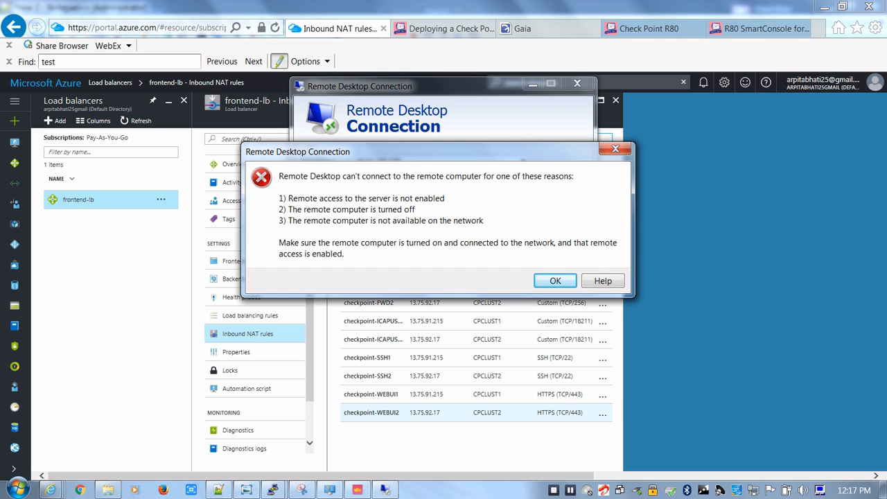
Retry the Remote Desktop connection to 40.83.122.132, enter the account password, and accept WEB-SRV1's certificate
key("Return")
key("Return")
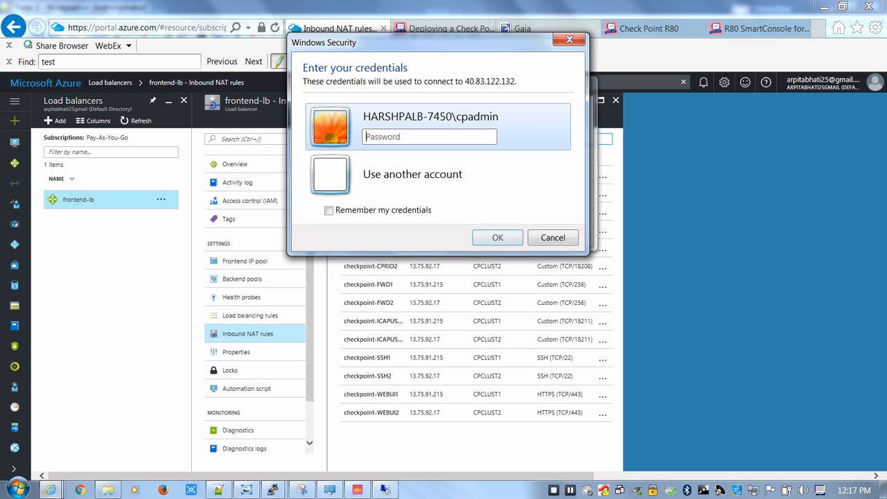
type("•••")
key("BackSpace")
key("BackSpace")
key("BackSpace")
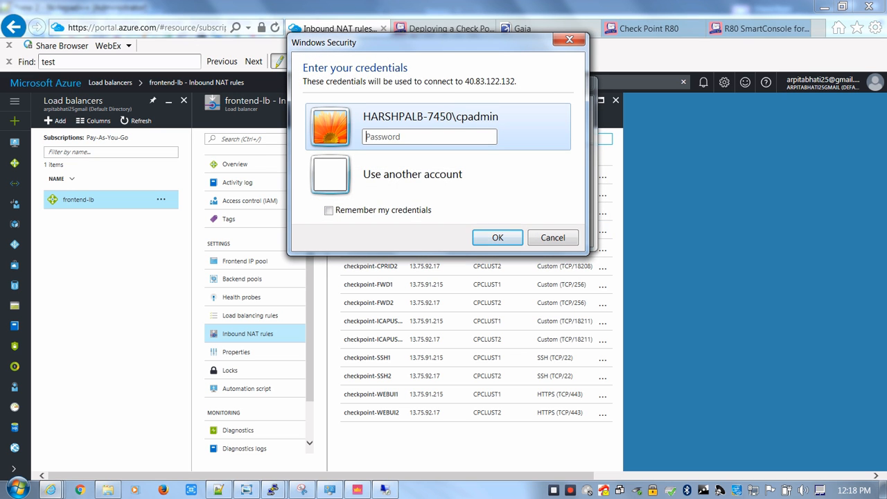
type("••••••••••••••")
key("Return")
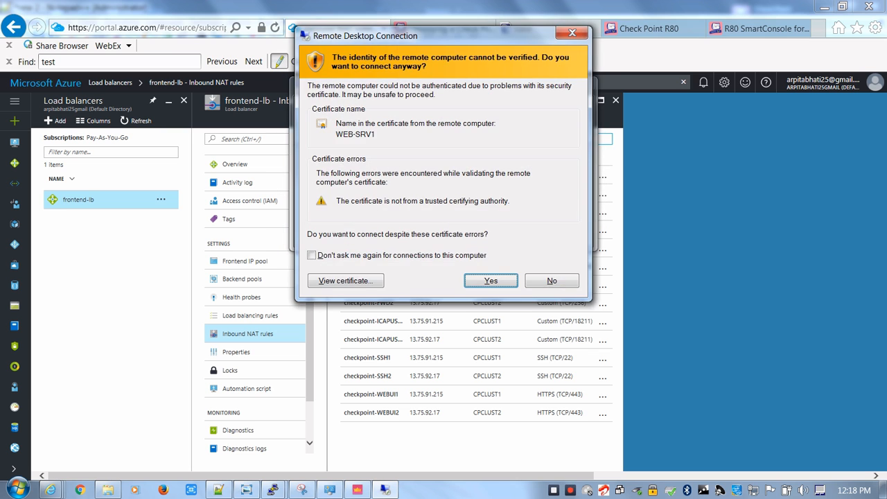
key("Return")
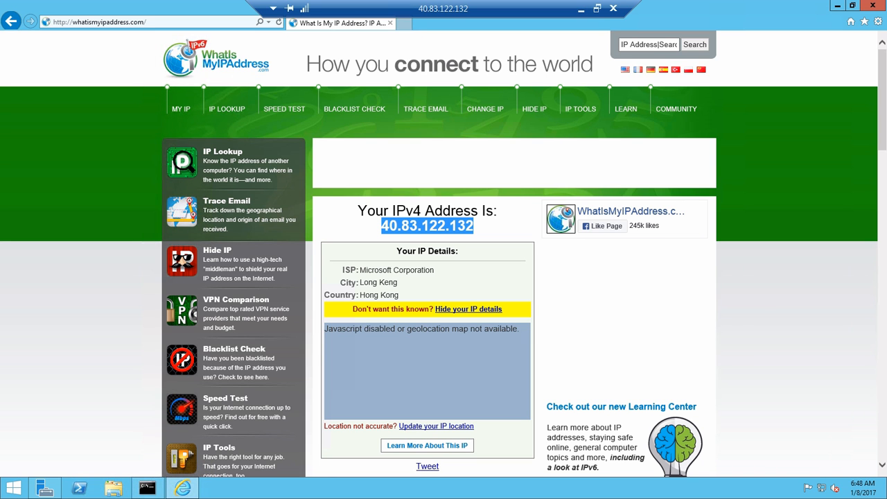
From the WEB-SRV1 session, start a Remote Desktop connection to 10.0.3.4
left_click(14, 488)
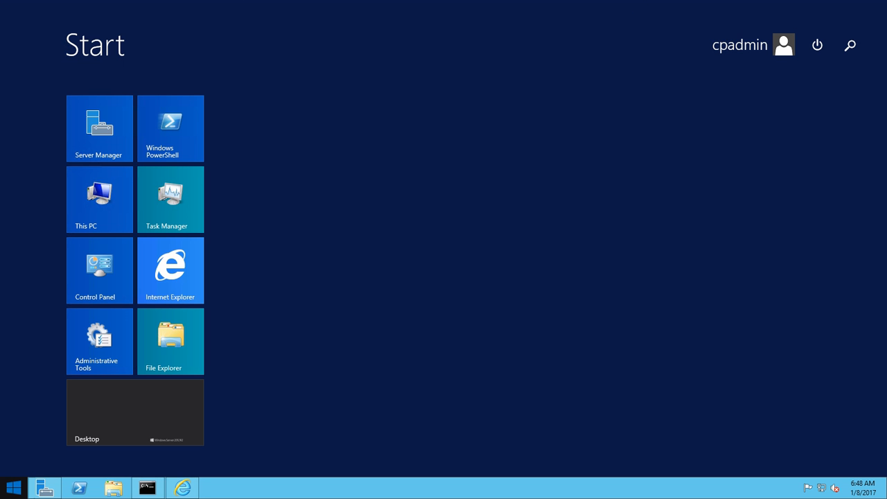
type("msts")
key("Return")
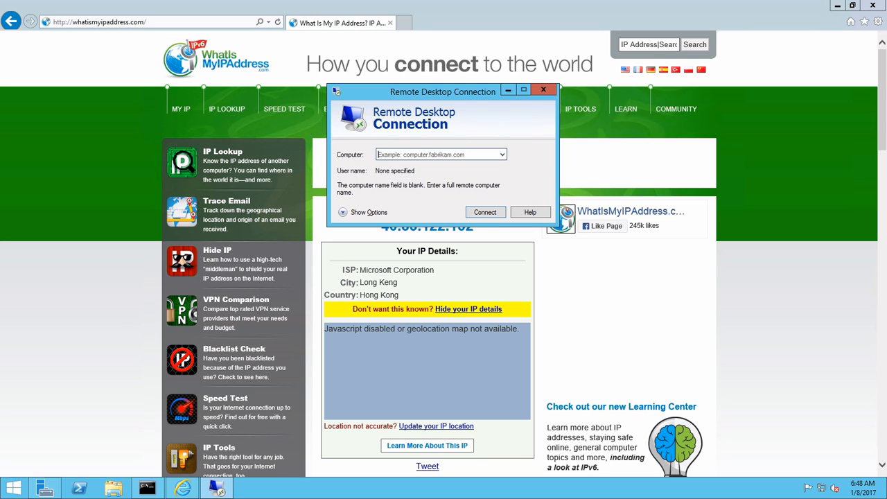
type("10.0")
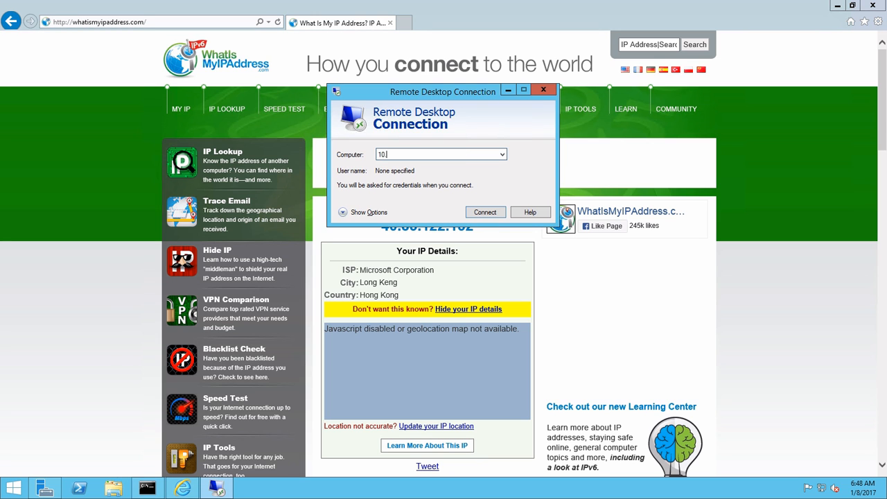
type(".3.4")
key("Return")
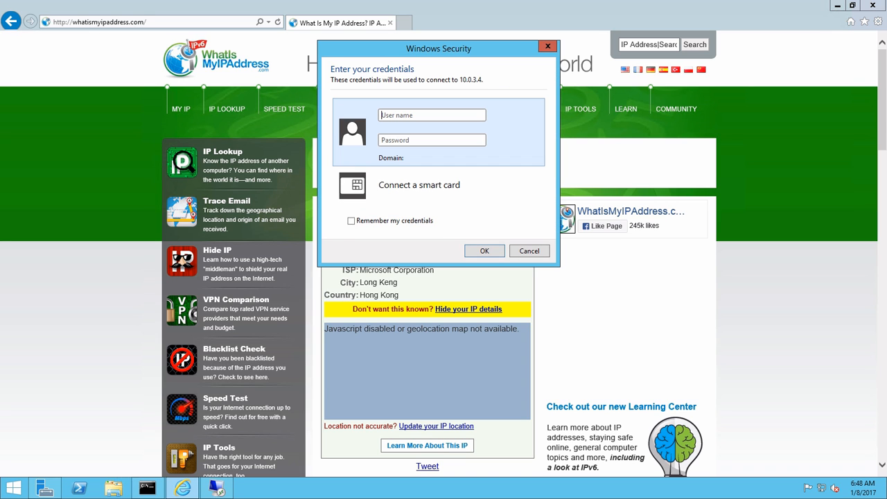
Sign in to 10.0.3.4 as cpadmin with the account password and accept DB-SRV1's certificate
type("cpadm*************")
key("Return")
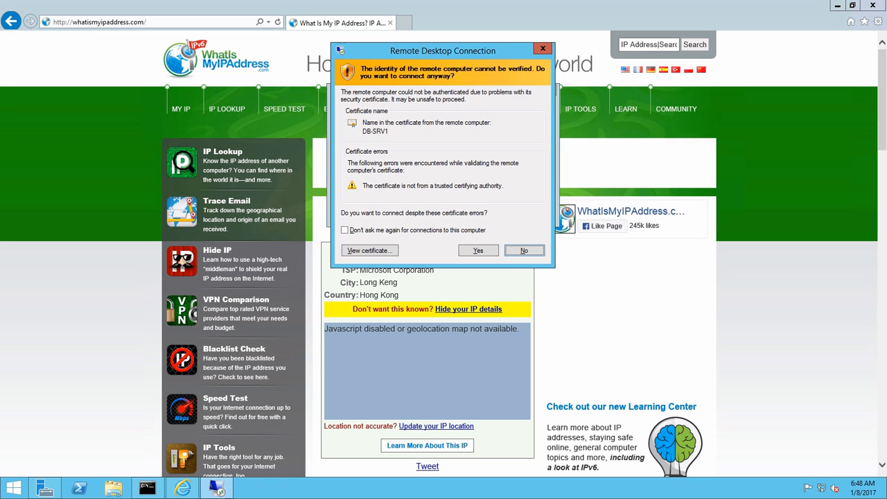
left_click(479, 251)
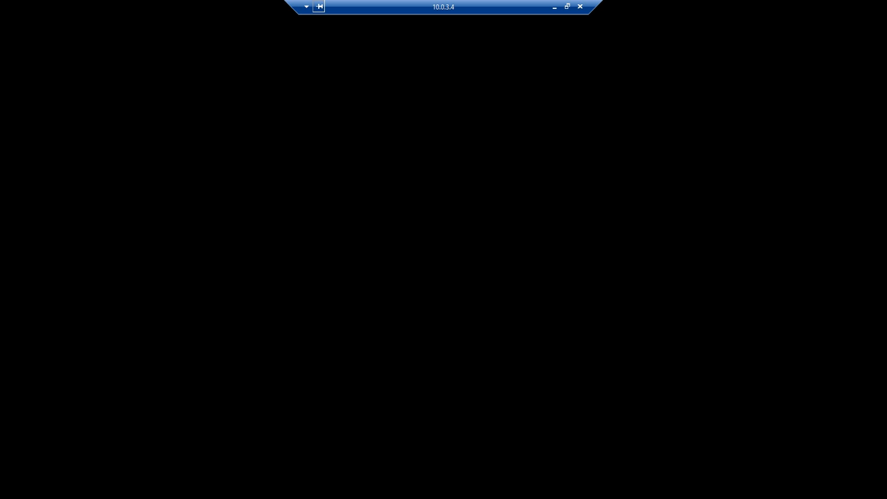
Try viewing the 10.0.3.4 session in an enlarged window, and return it to full screen
left_click(567, 6)
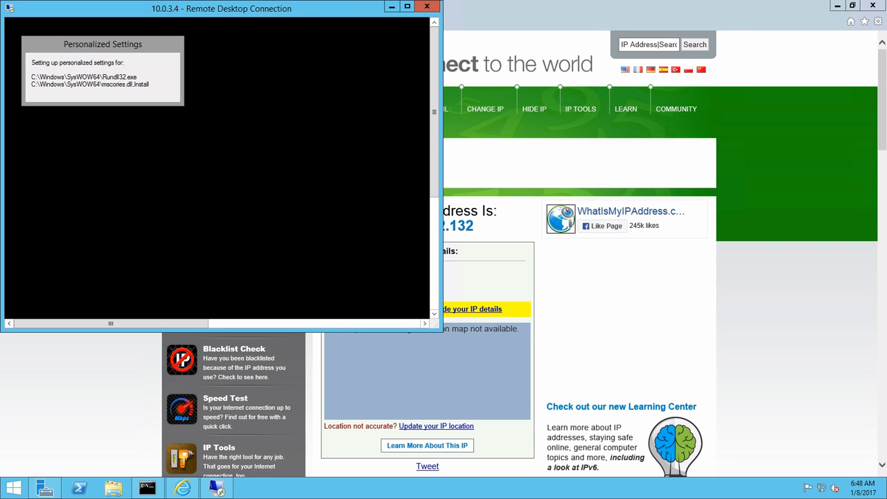
left_click(408, 6)
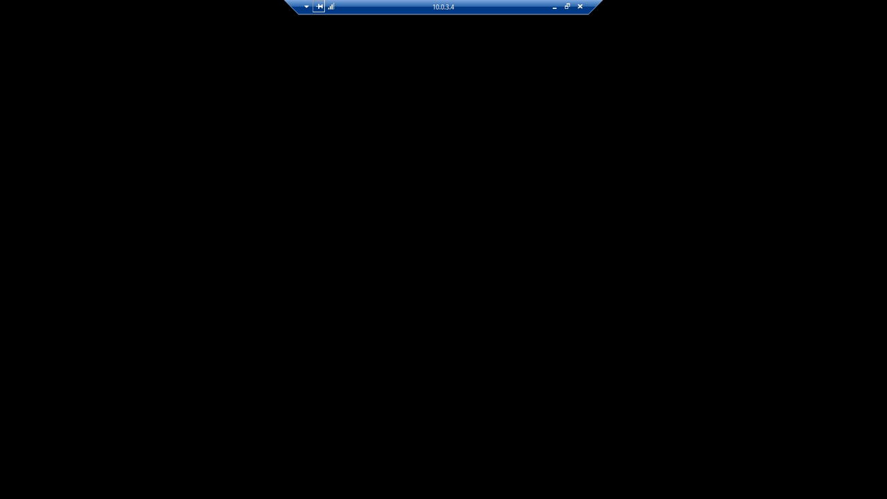
left_click(567, 6)
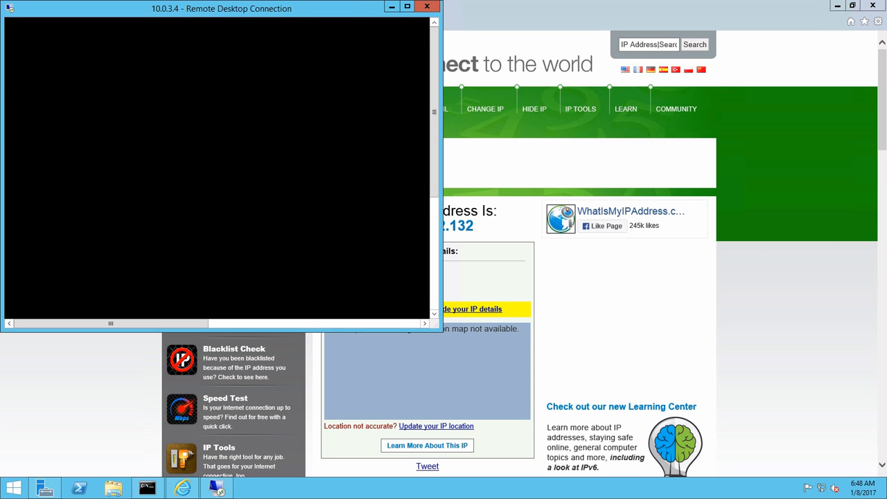
left_click_drag(442, 330, 644, 419)
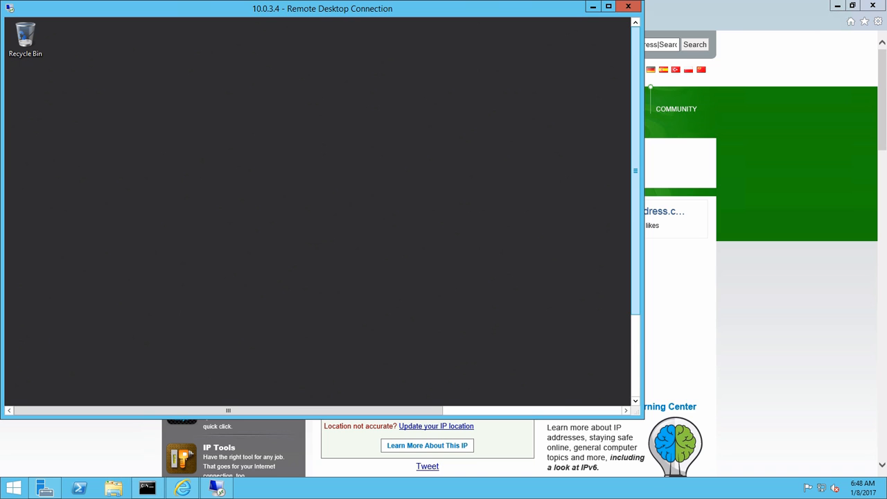
mouse_move(635, 228)
left_mouse_down()
mouse_move(636, 311)
mouse_move(636, 229)
left_mouse_up()
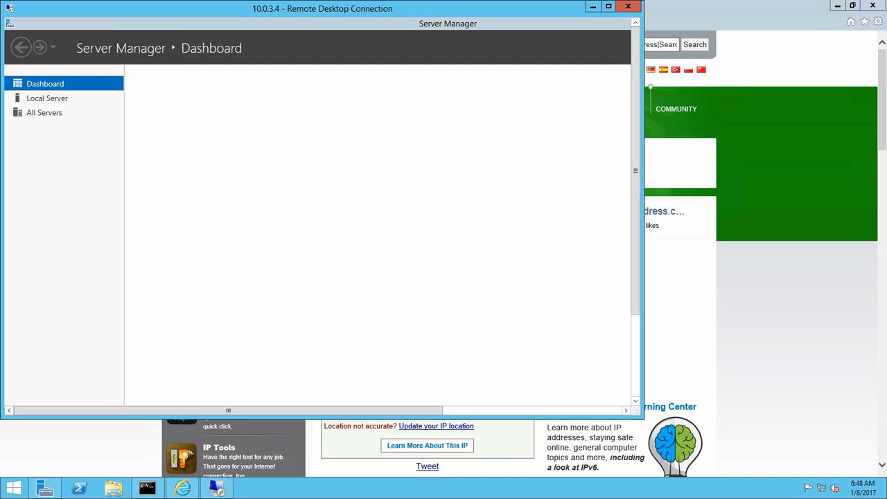
left_click(609, 6)
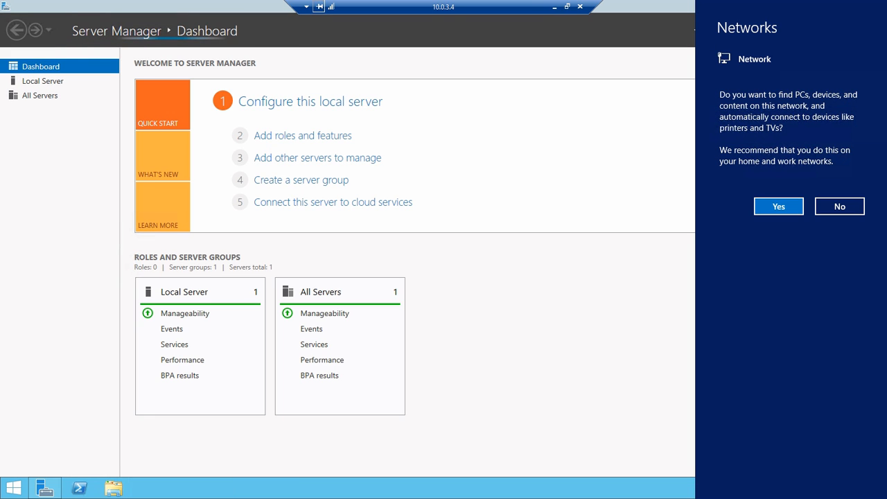
Decline network discovery in the DB-SRV1 session and open its Start screen
left_click(307, 6)
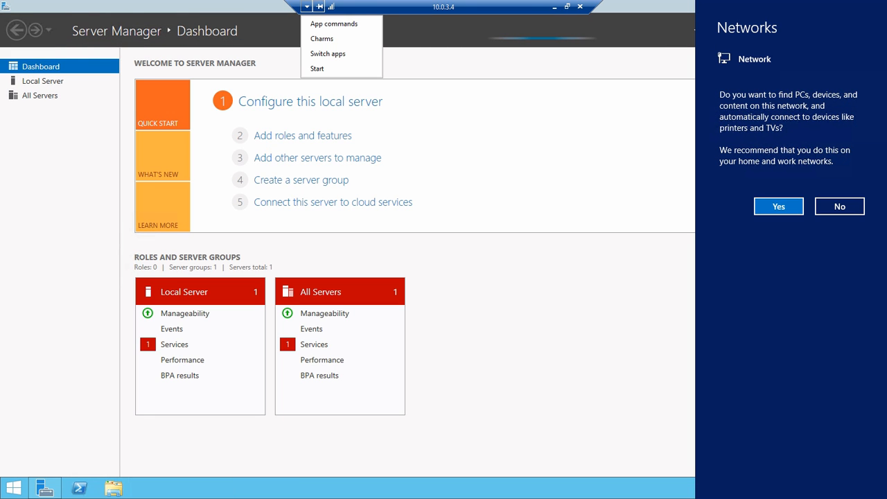
key("Escape")
left_click(840, 206)
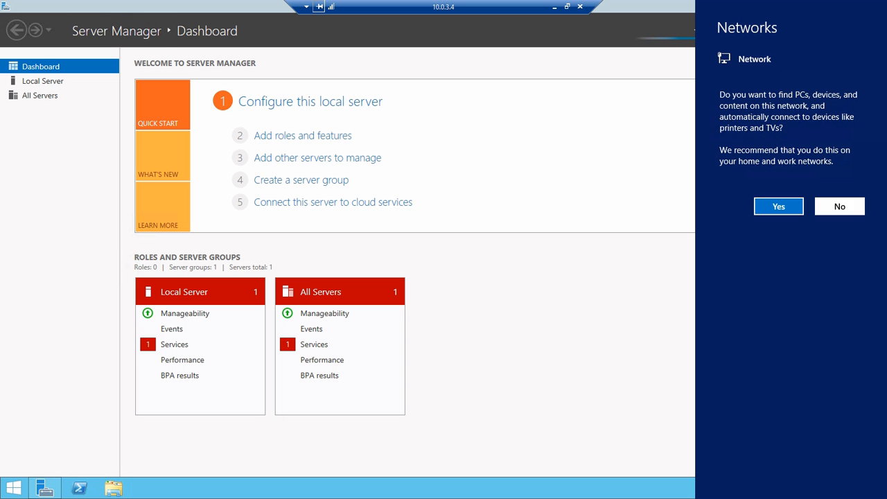
left_click(13, 488)
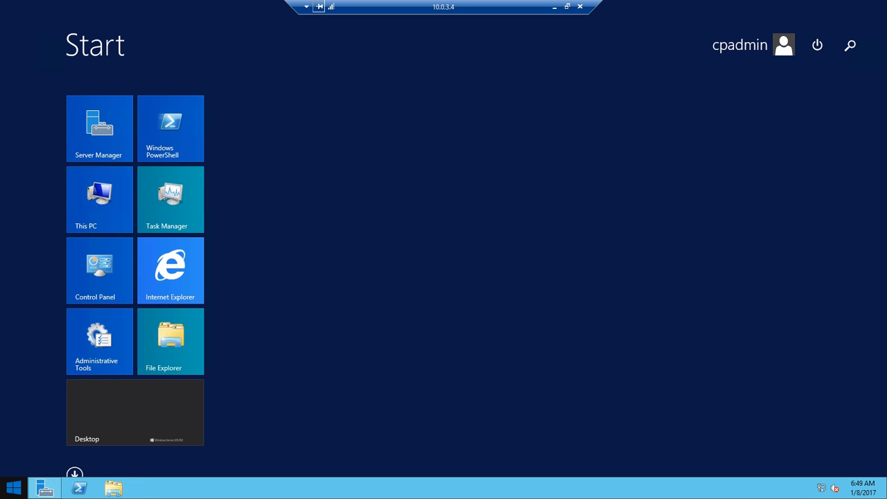
Open a command prompt in the DB-SRV1 session and run ipconfig to check its network configuration
left_click(851, 45)
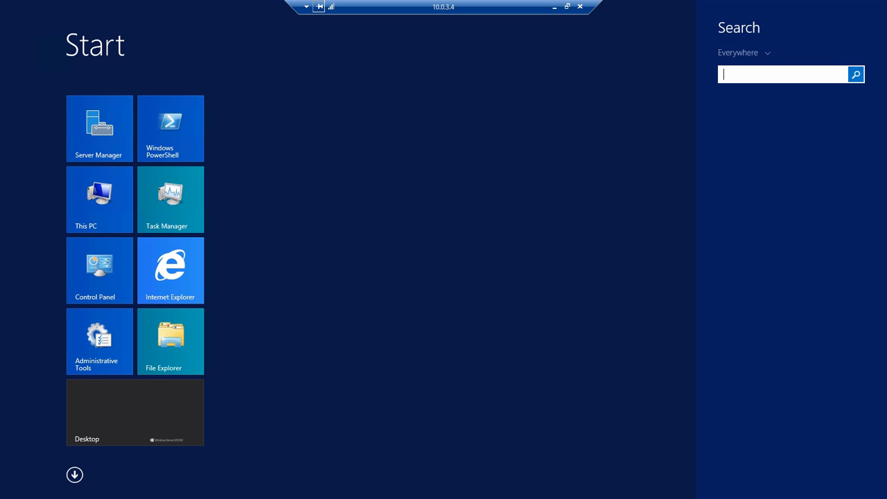
type("cmd")
key("Return")
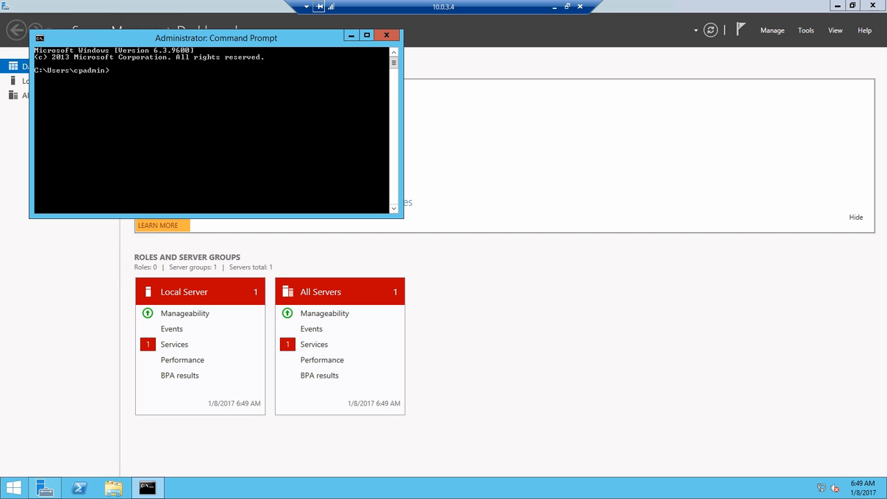
key("Return")
key("Return")
type("ipconfig")
key("Return")
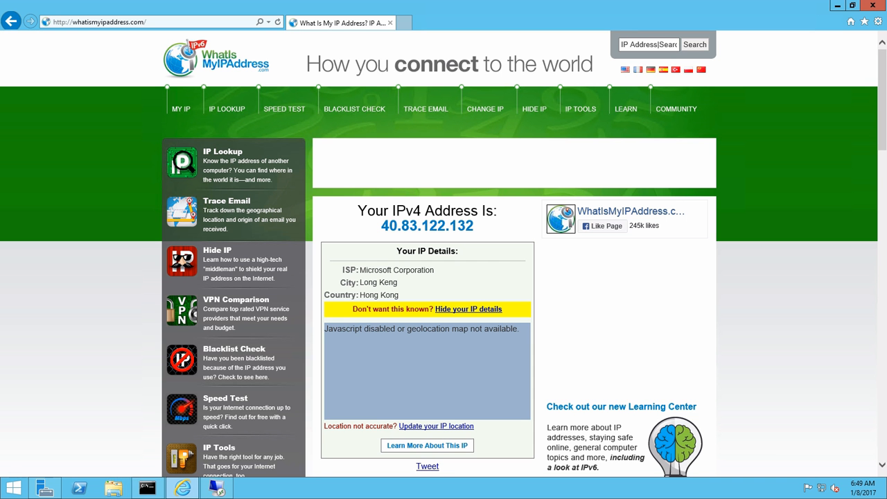
Switch from the remote session to SmartConsole and refresh the logs for source WEB-SRV1 to examine the recent entries
left_click(581, 7)
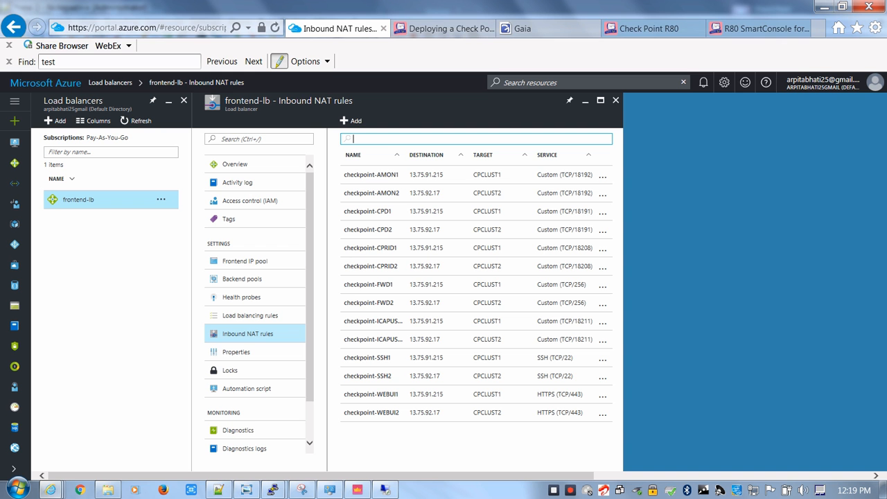
left_click(357, 490)
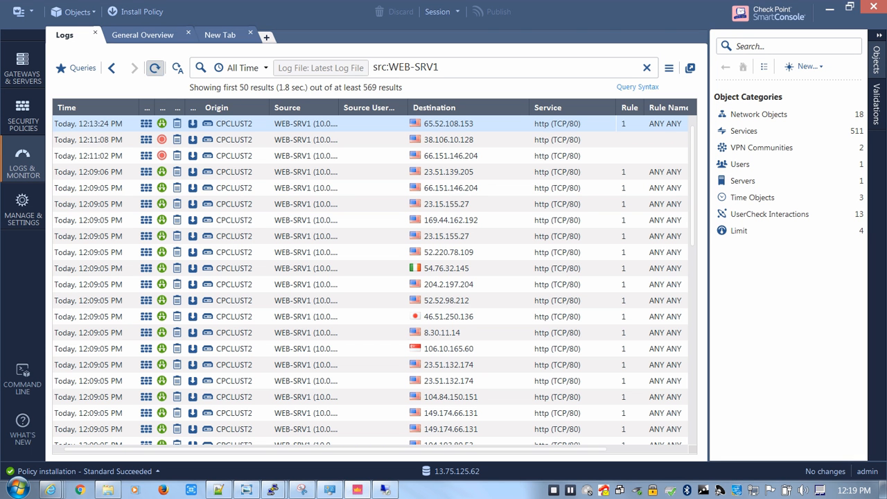
left_click(155, 68)
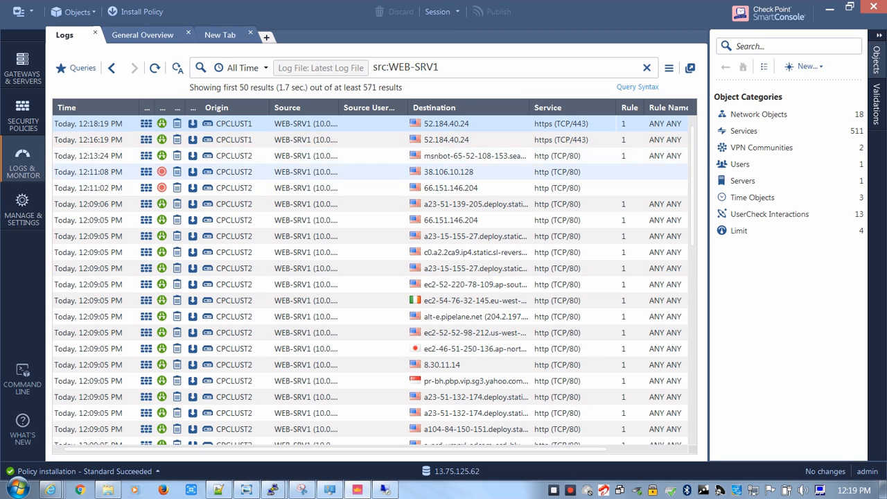
left_click(370, 203)
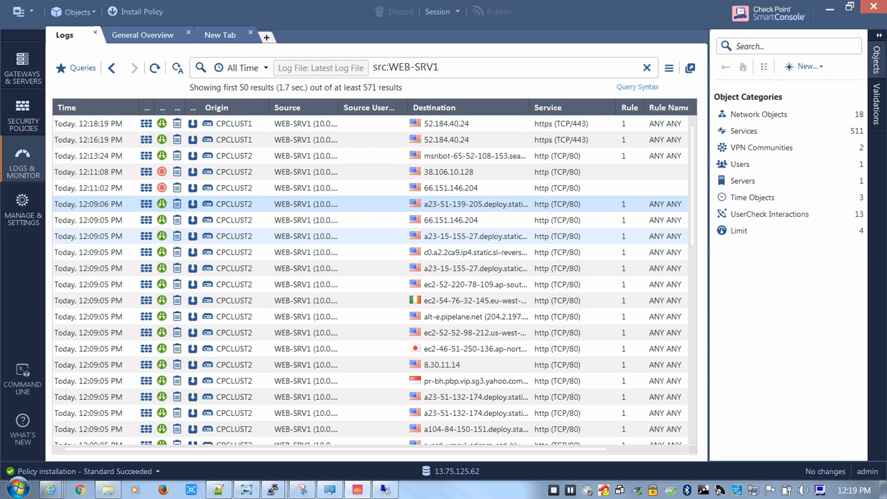
mouse_move(692, 186)
left_mouse_down()
mouse_move(692, 229)
mouse_move(692, 185)
left_mouse_up()
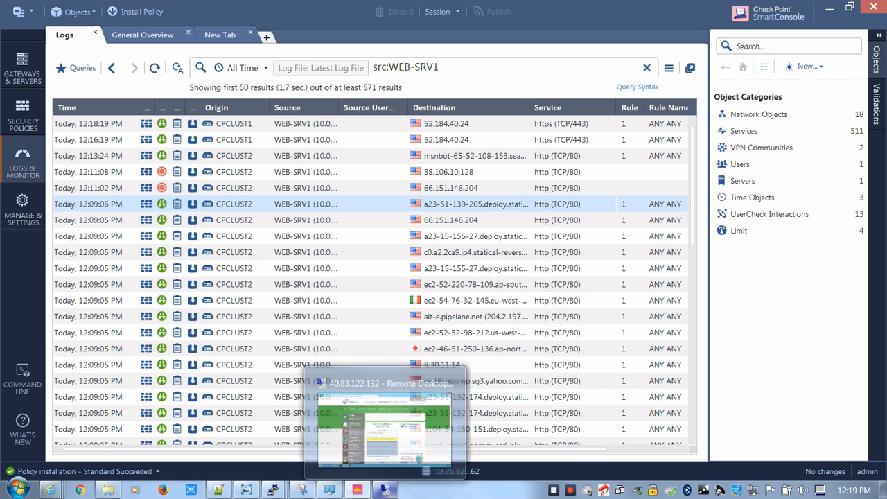
left_click(385, 490)
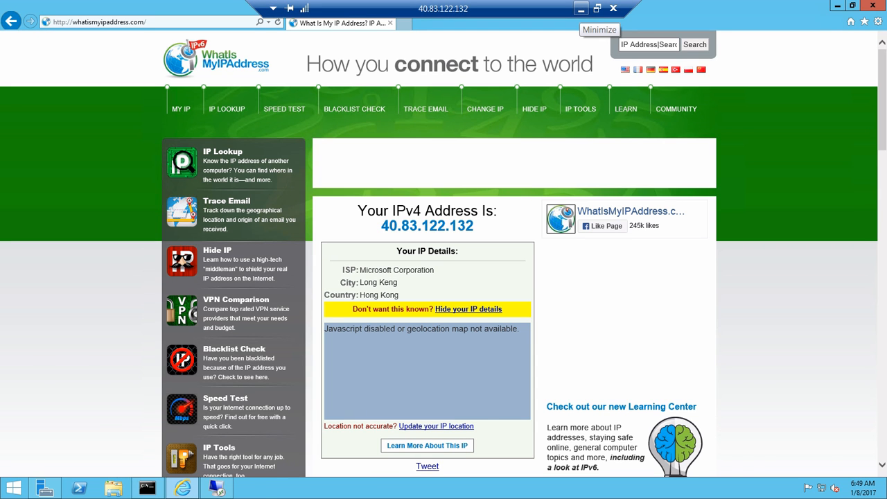
left_click(581, 8)
Switch to the Azure portal, close frontend-lb's inbound NAT rules, and open the routes of route table RT
mouse_move(51, 490)
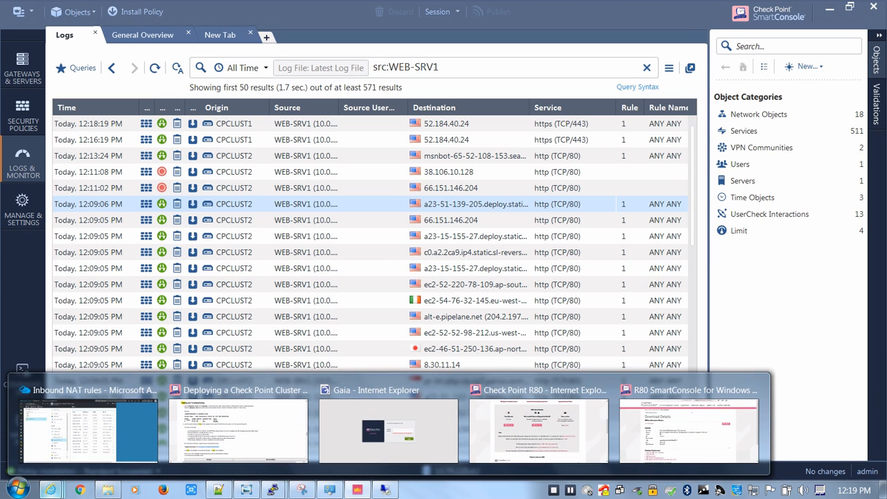
left_click(89, 427)
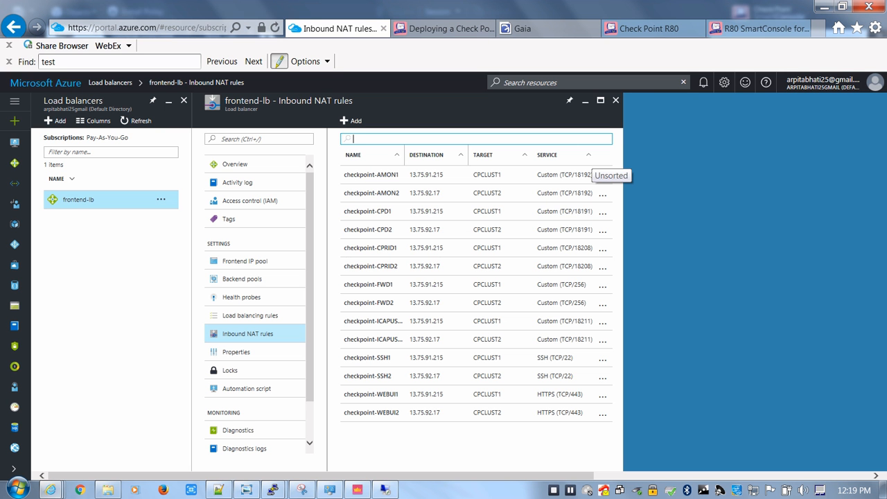
left_click(615, 101)
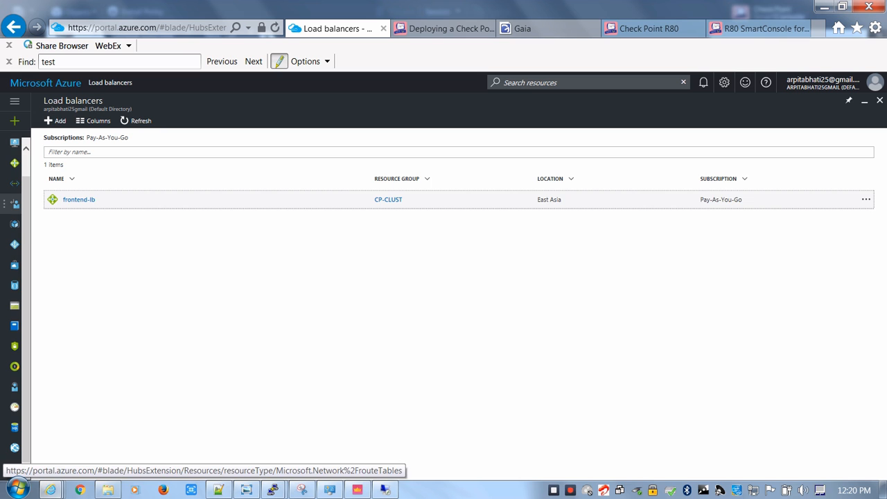
left_click(15, 204)
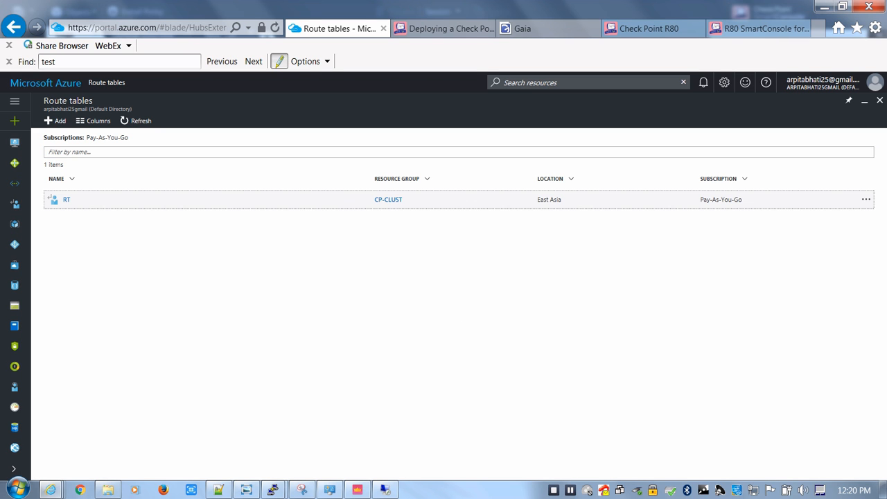
left_click(67, 200)
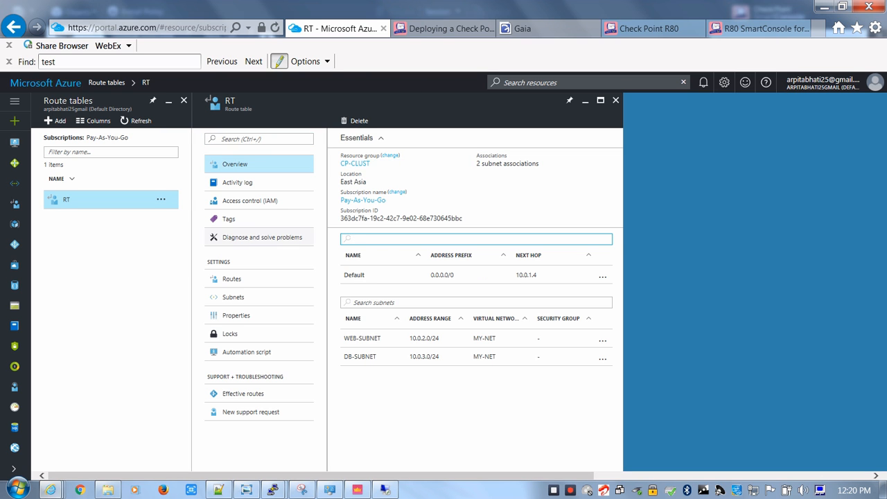
left_click(232, 279)
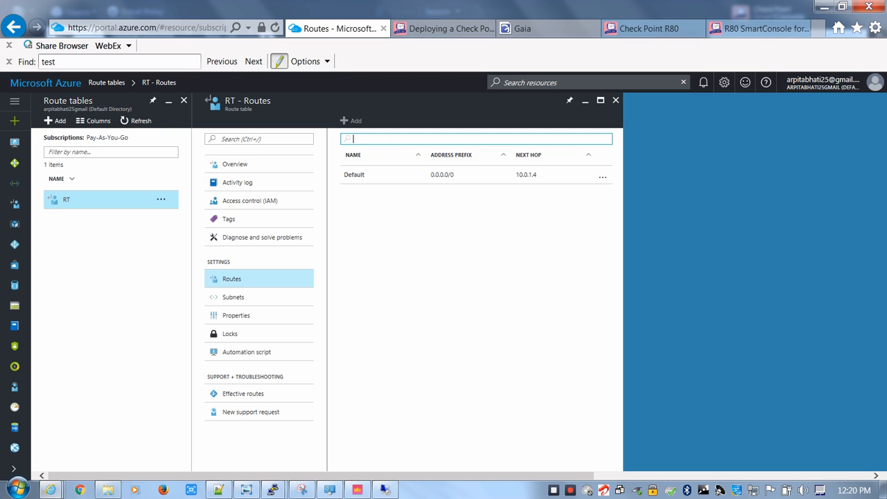
Start a new route in RT named TO-DB with address prefix 10.0.3.0/24
left_click(351, 120)
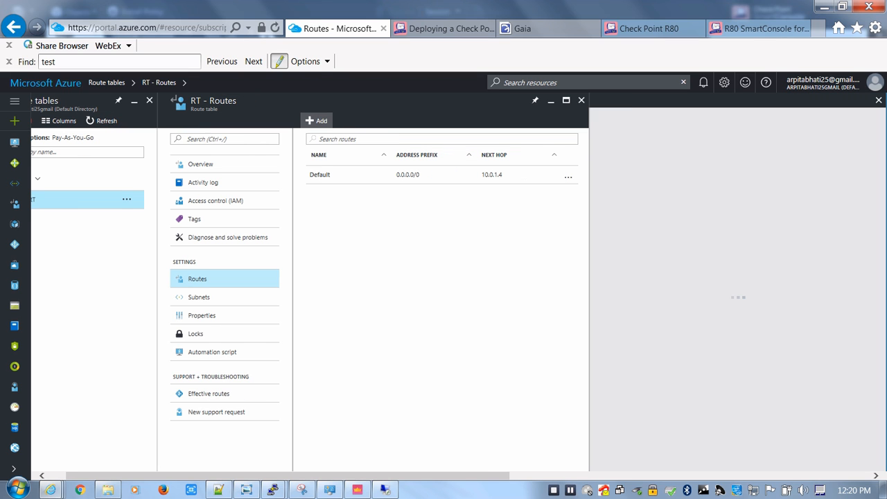
type("T")
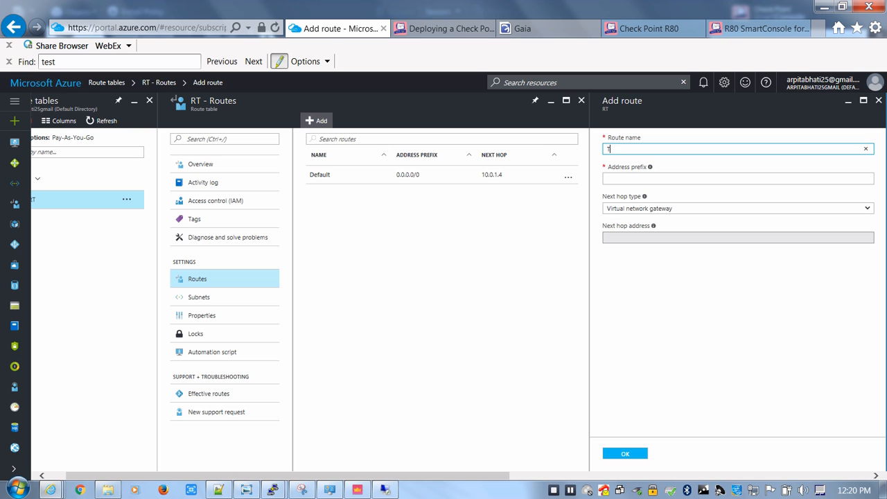
type("O-DB")
key("Tab")
type("10")
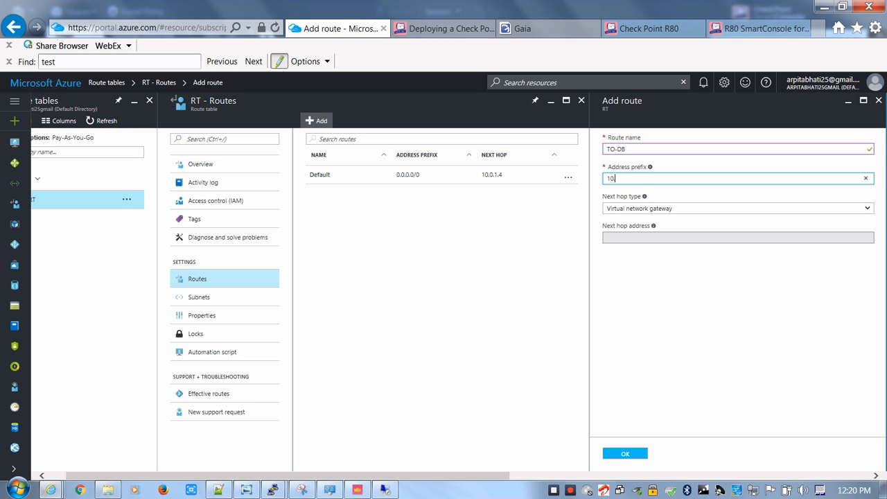
type(".0.3.0/24")
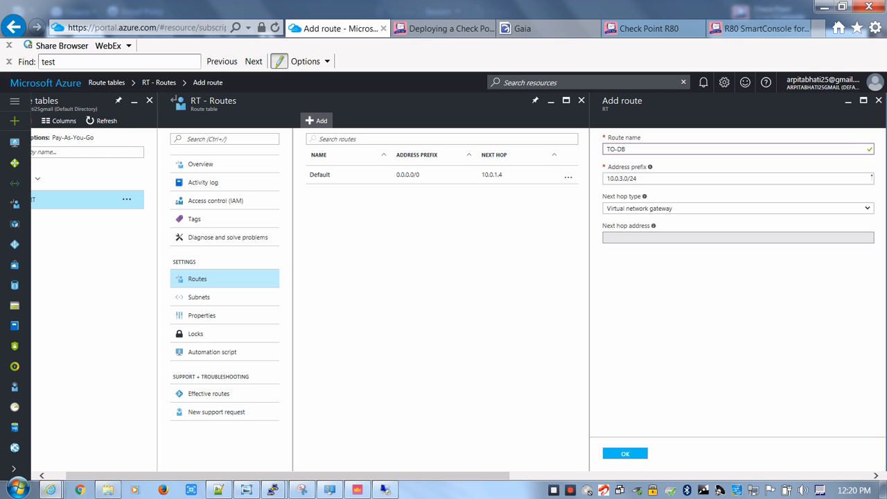
Set TO-DB's next hop type to Virtual appliance with next hop address 10.0.1.4, and add the route
left_click(739, 209)
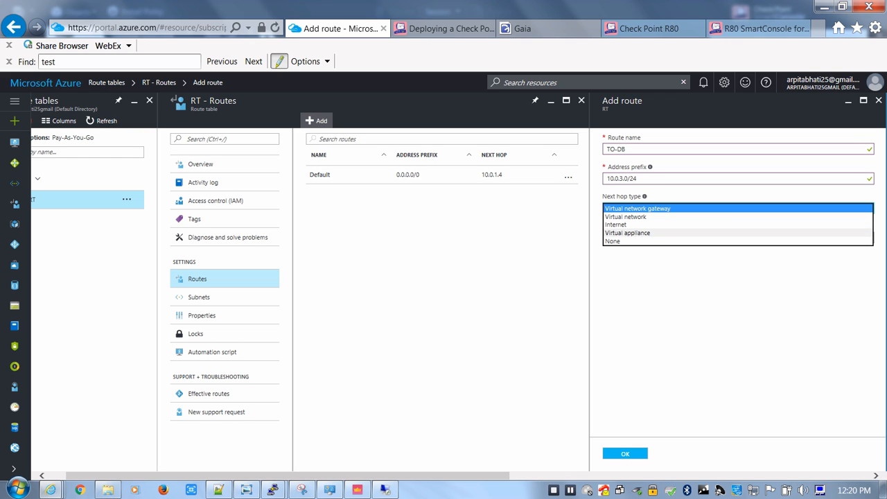
left_click(738, 233)
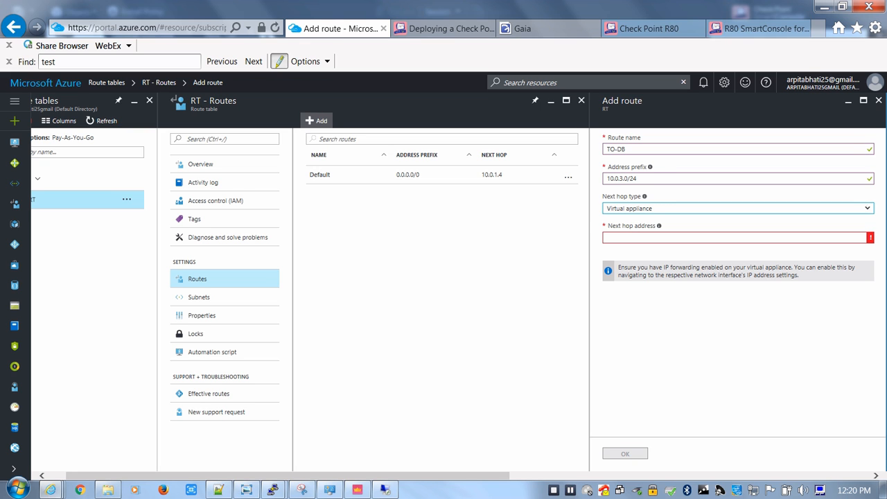
left_click(739, 238)
type("10.0.1.4")
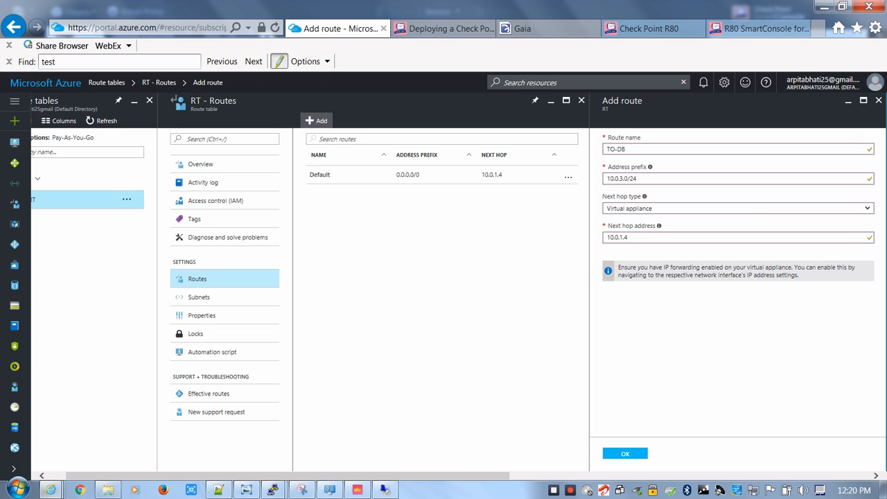
left_click(626, 454)
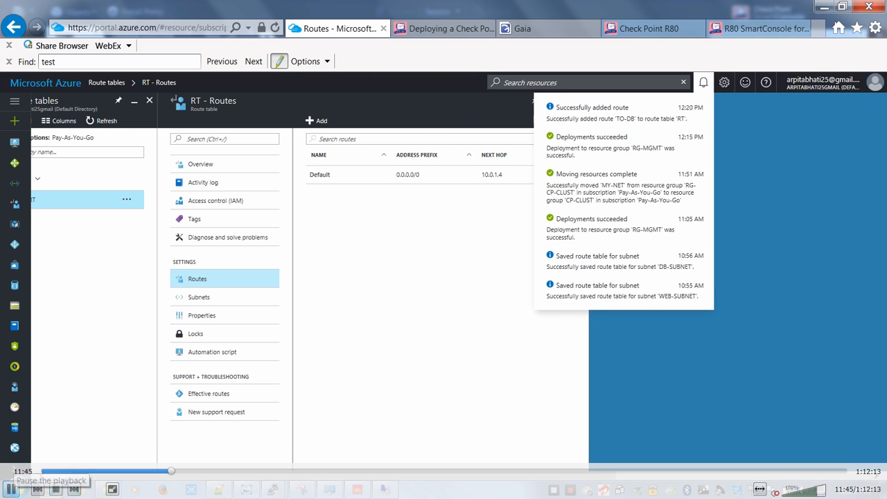
left_click(10, 488)
key("Escape")
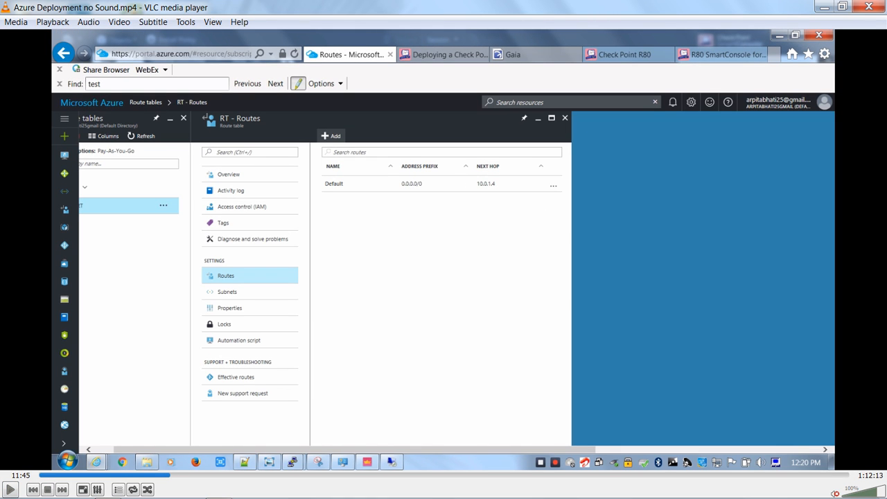
left_click(825, 7)
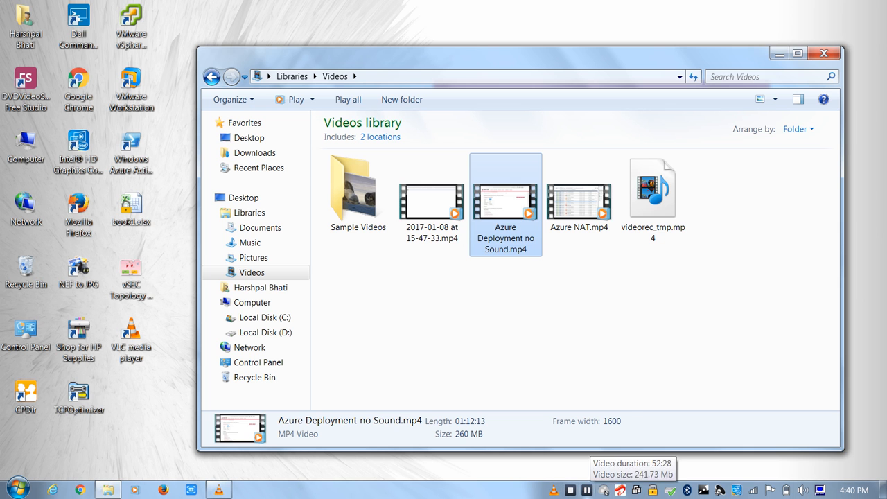
left_click(587, 490)
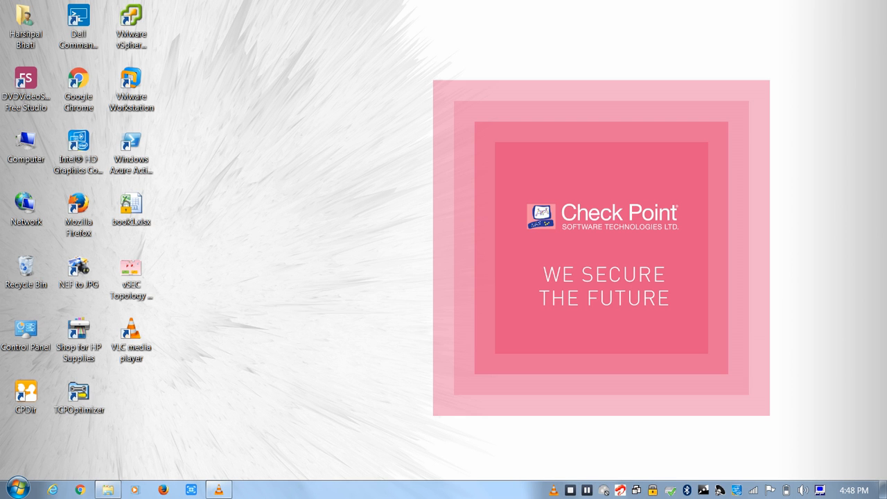
left_click(219, 491)
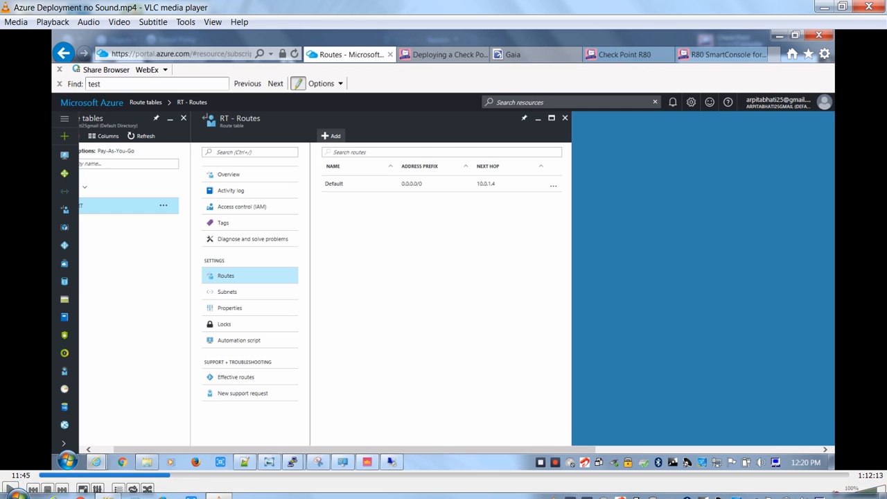
key("f")
key("space")
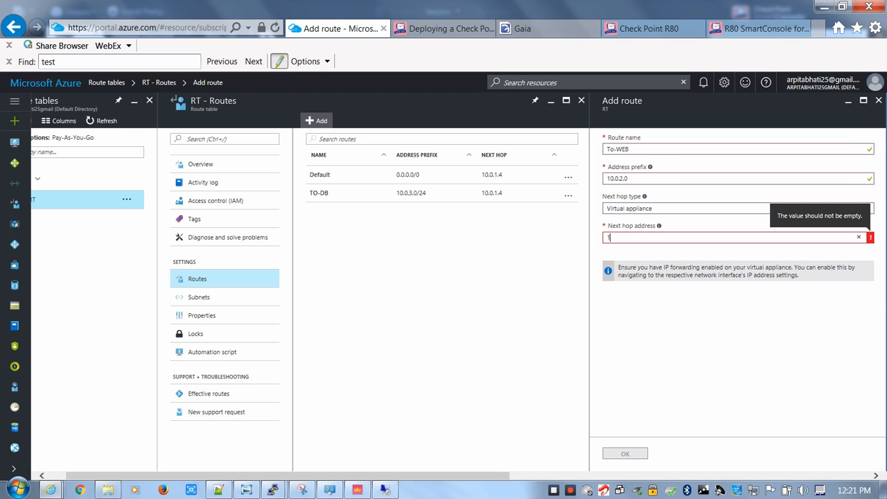
Enter next hop address 10.0.1.4 for the To-WEB route and try to add it with address prefix 10.0.2.0
type("0.1.4")
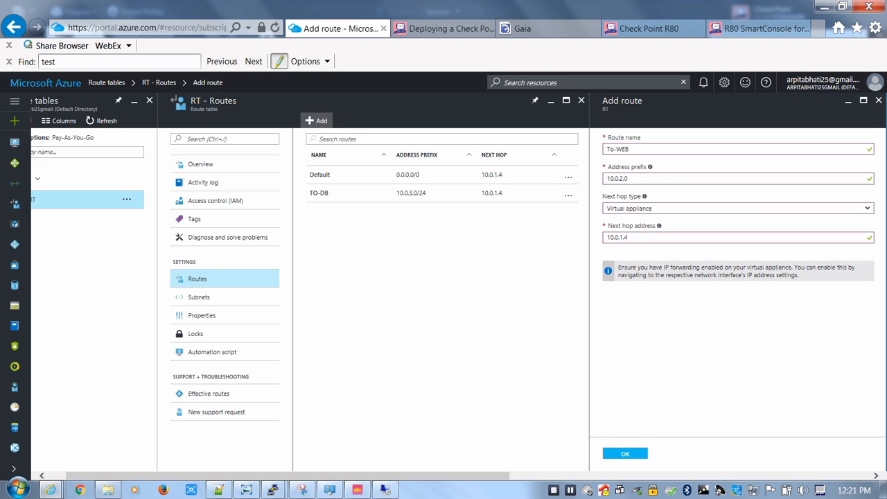
left_click(625, 453)
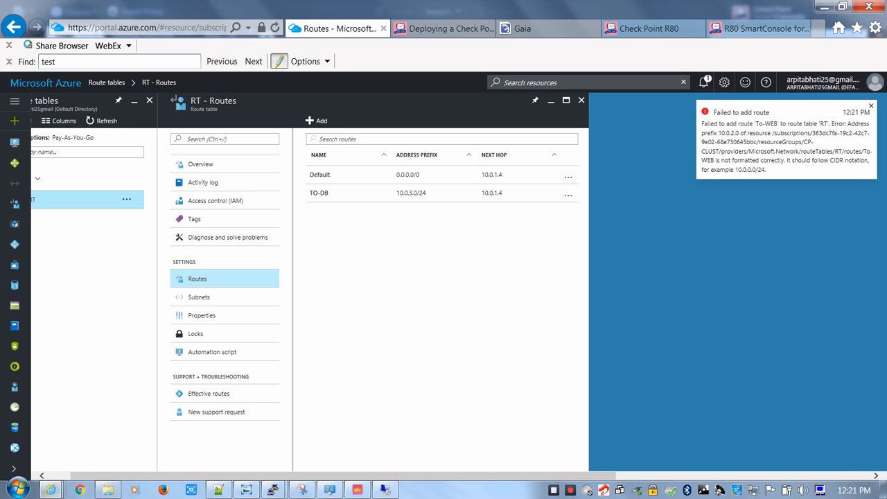
Start a new route in RT named TO-WEB with address prefix 10.0.2.0/24
left_click(316, 120)
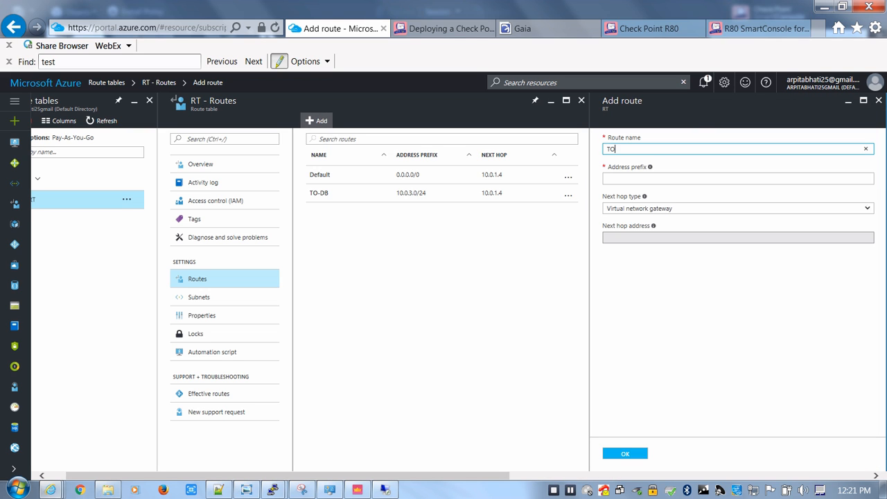
type("TO-WED")
key("BackSpace")
type("B")
key("Tab")
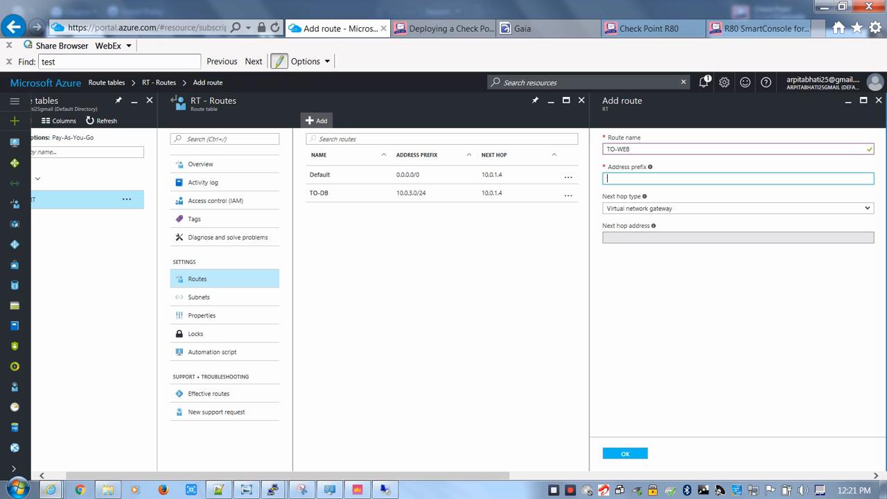
type("10.0.2.0/24")
key("Tab")
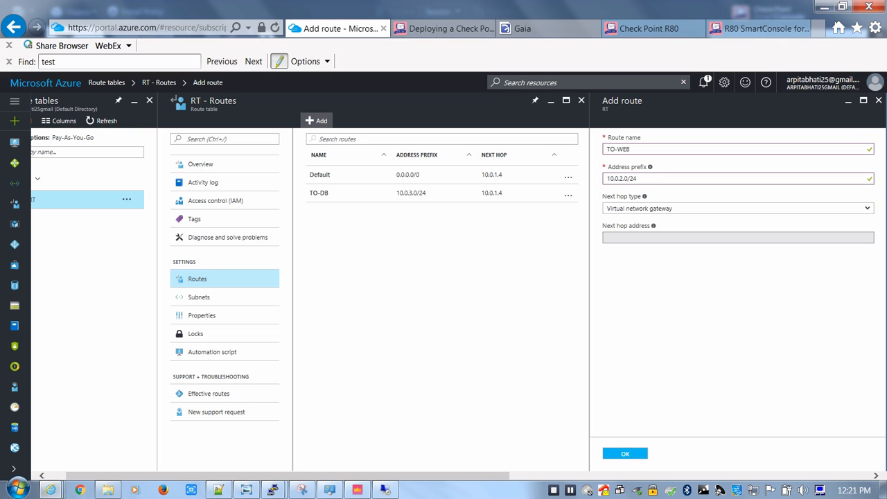
Set TO-WEB's next hop type to Virtual appliance with next hop address 10.0.1.4, and add the route
left_click(737, 209)
left_click(737, 233)
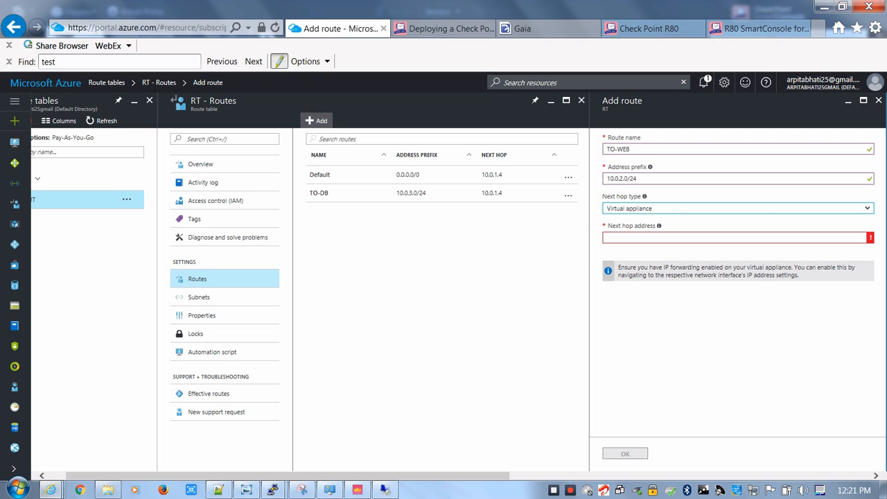
key("Tab")
type("10.0.1")
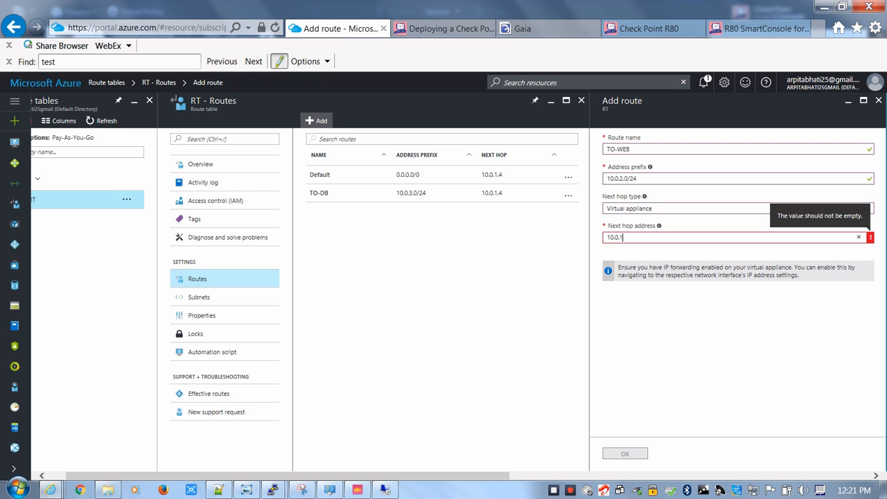
type(".4")
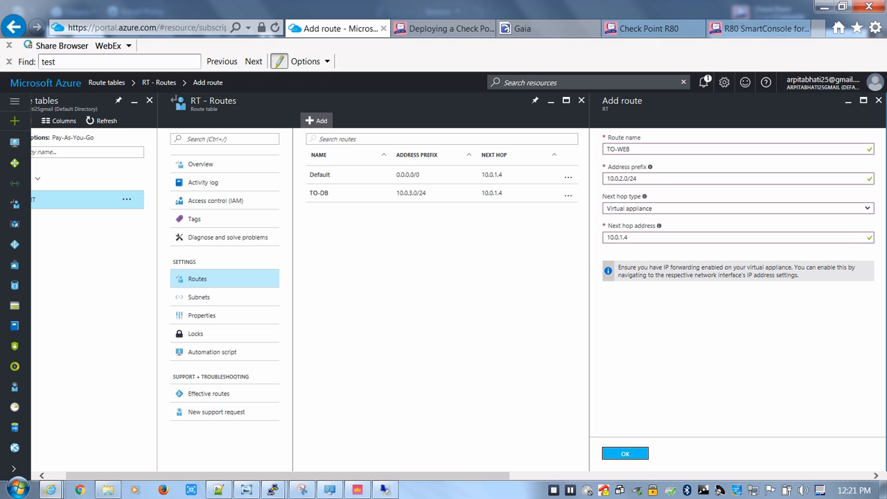
left_click(625, 453)
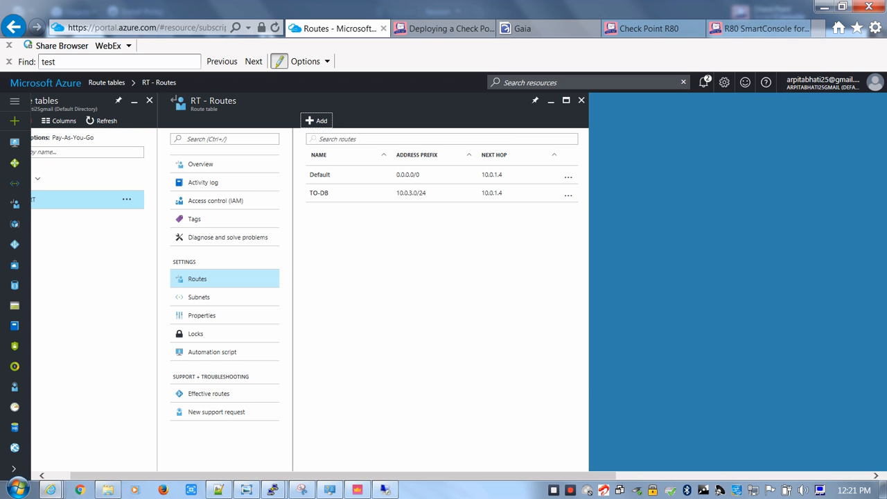
Check the portal notifications for the TO-WEB route addition, and close the RT route table
left_click(704, 82)
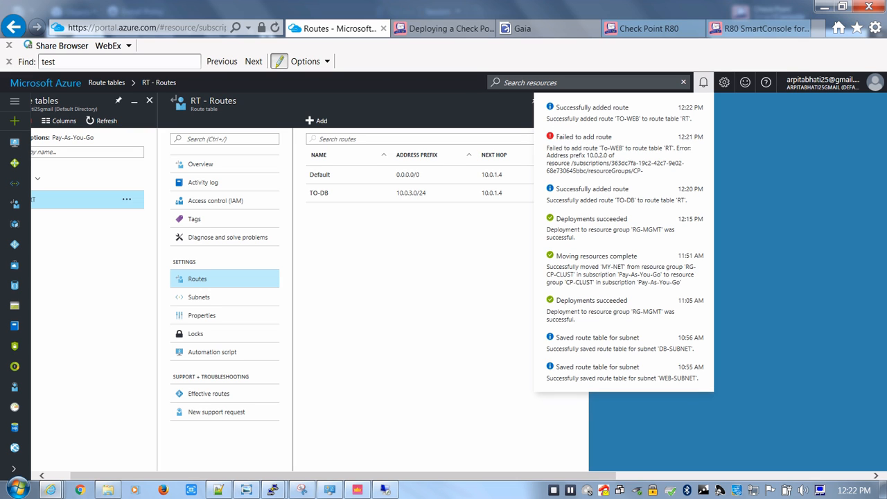
left_click(703, 82)
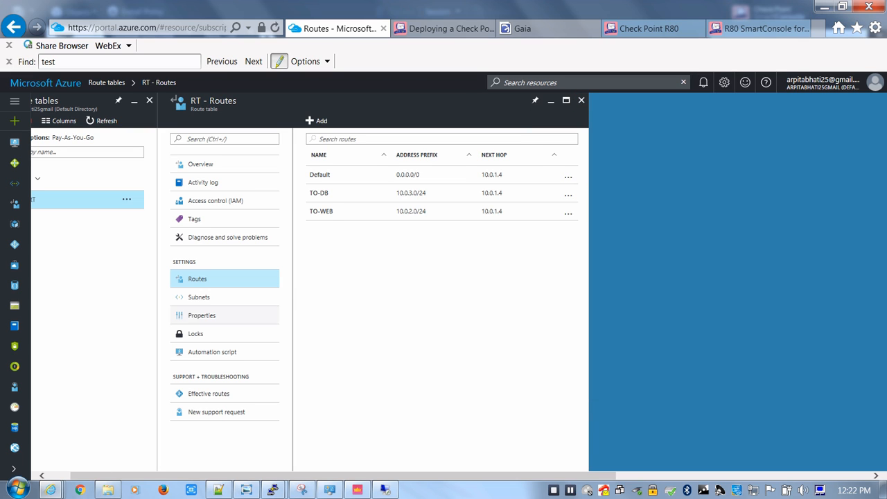
left_click(581, 101)
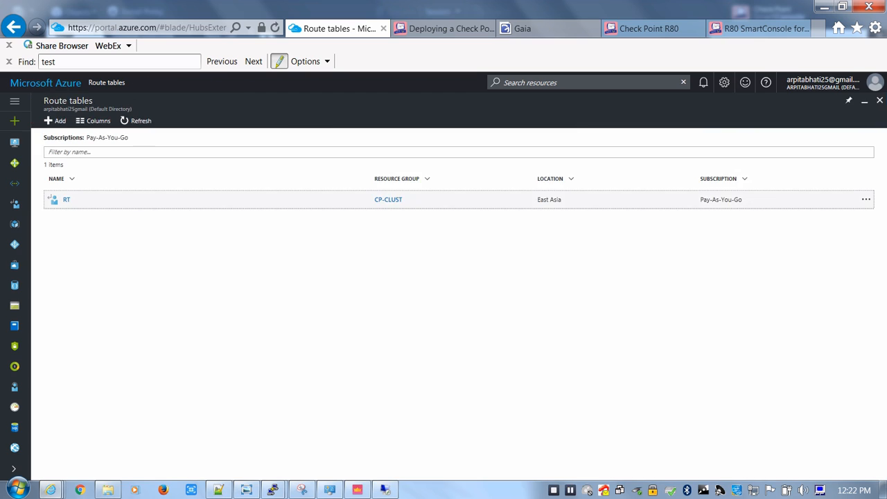
Switch to the 40.83.122.132 remote session and disconnect its nested Remote Desktop session to 10.0.3.4
left_click(385, 490)
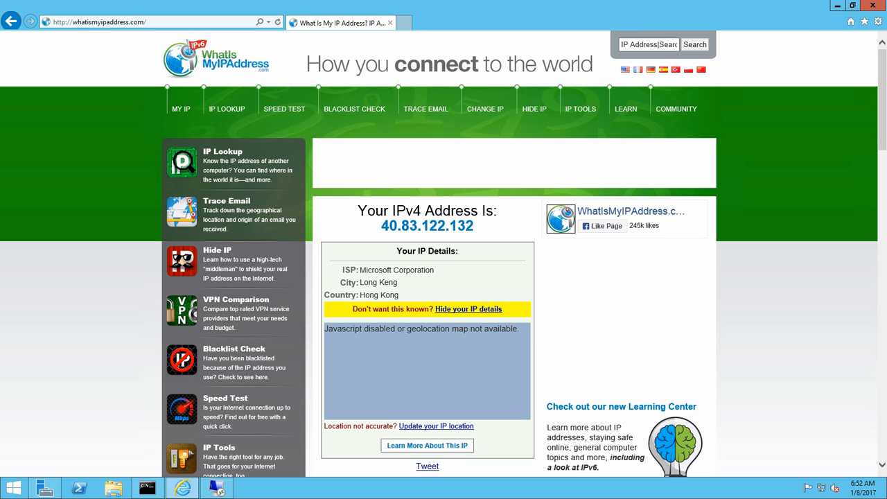
mouse_move(216, 489)
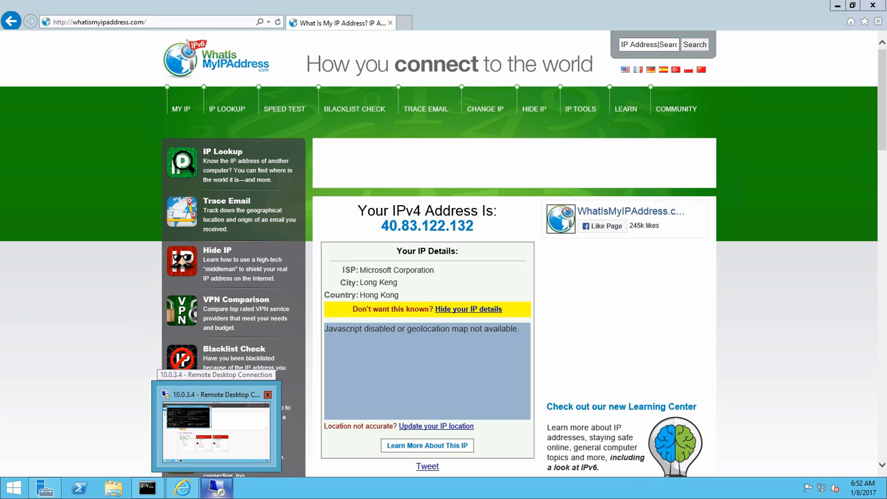
left_click(266, 395)
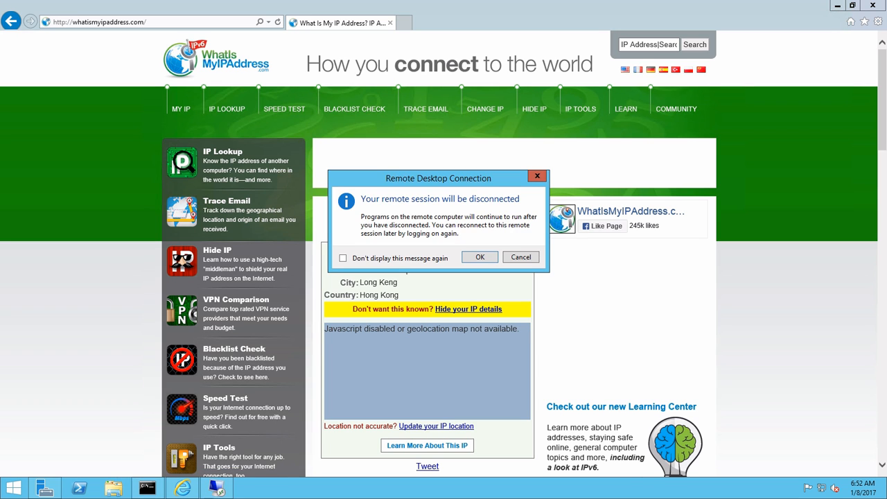
left_click(479, 257)
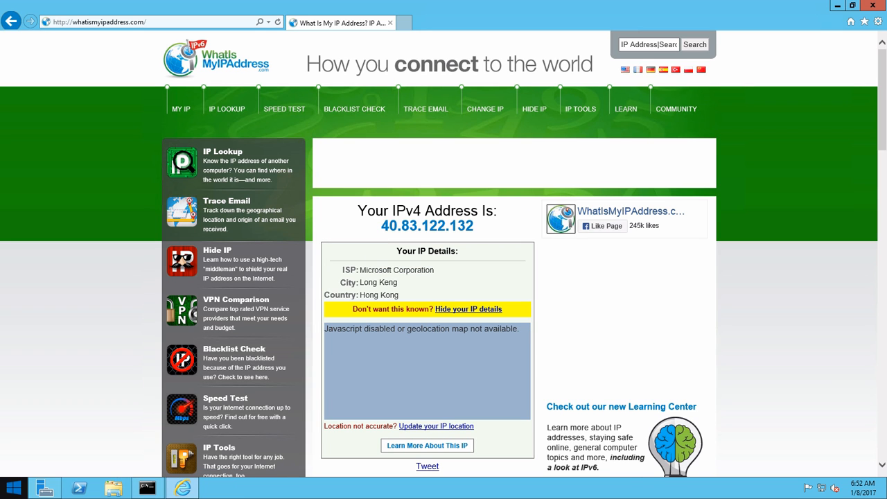
Launch mstsc and reconnect to 10.0.3.4, entering the account password and accepting the untrusted certificate
left_click(14, 488)
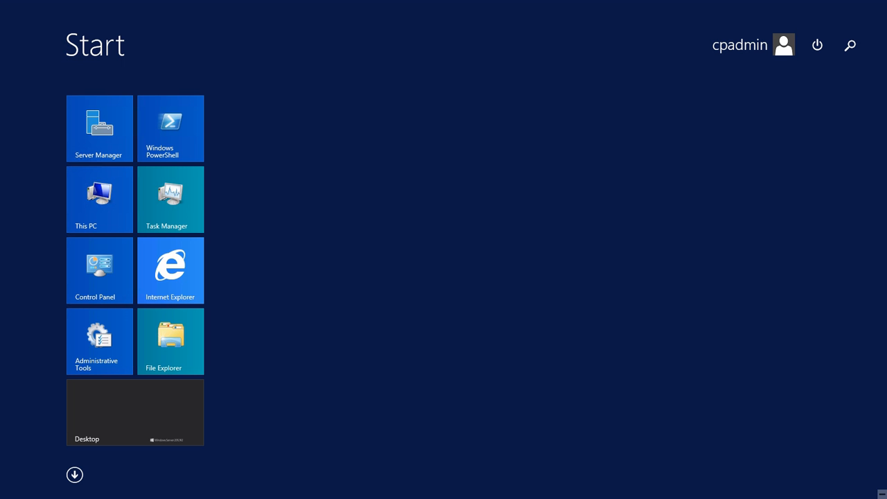
left_click(851, 45)
type("mstsc")
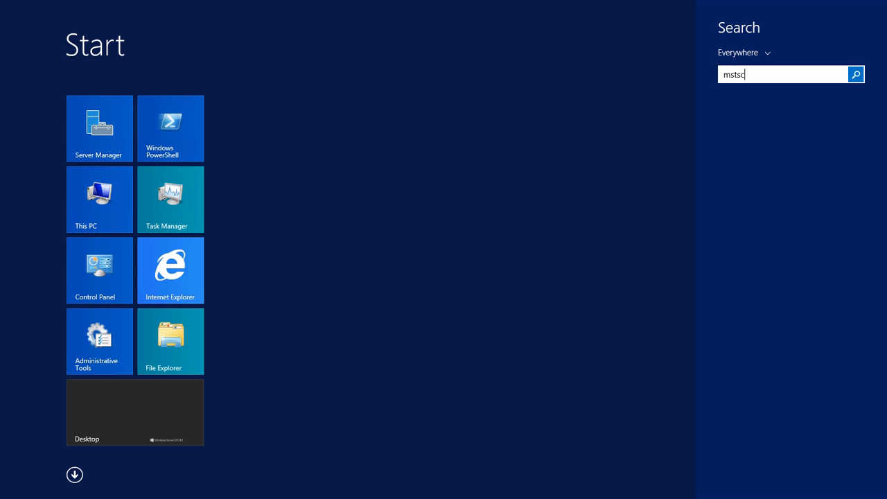
key("Return")
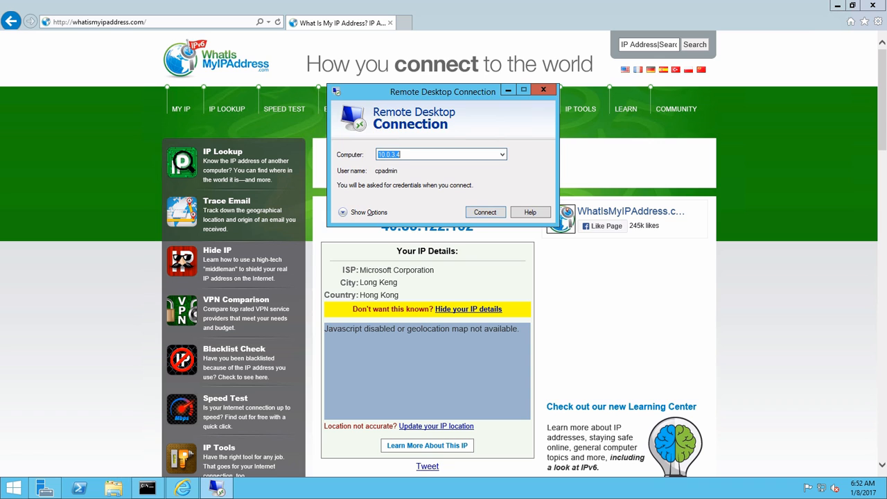
key("Return")
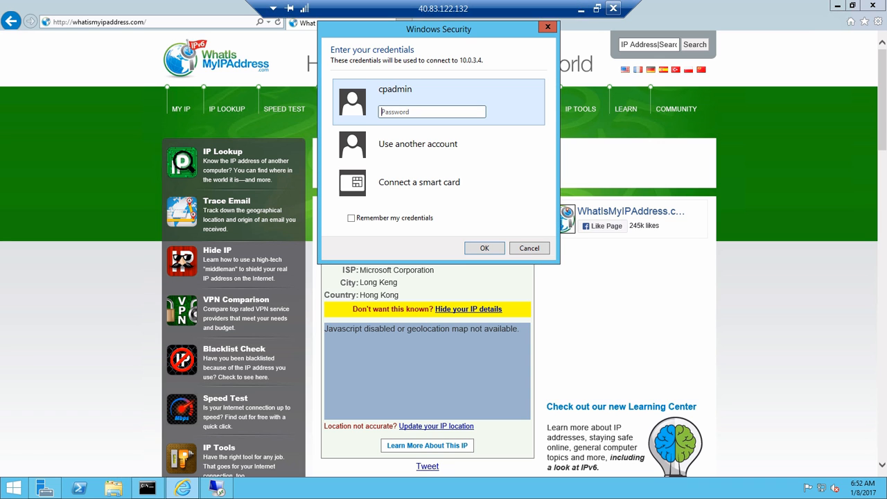
type("•••••")
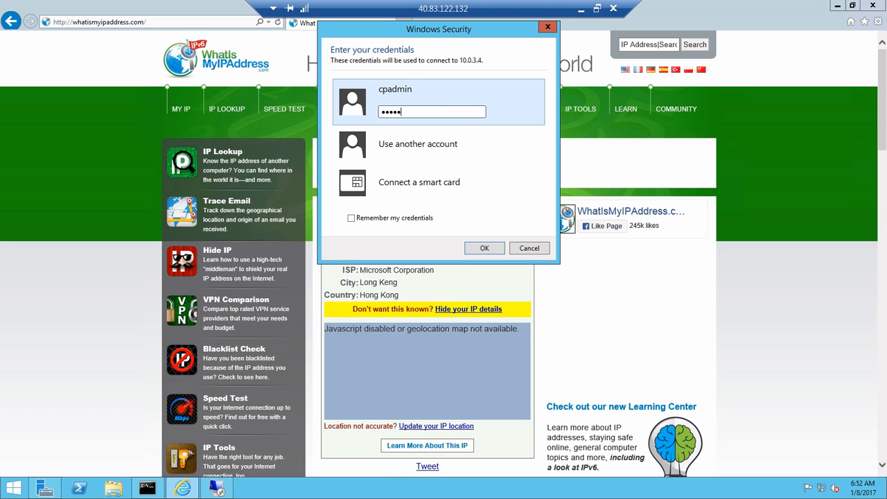
type("•••••••••")
key("Return")
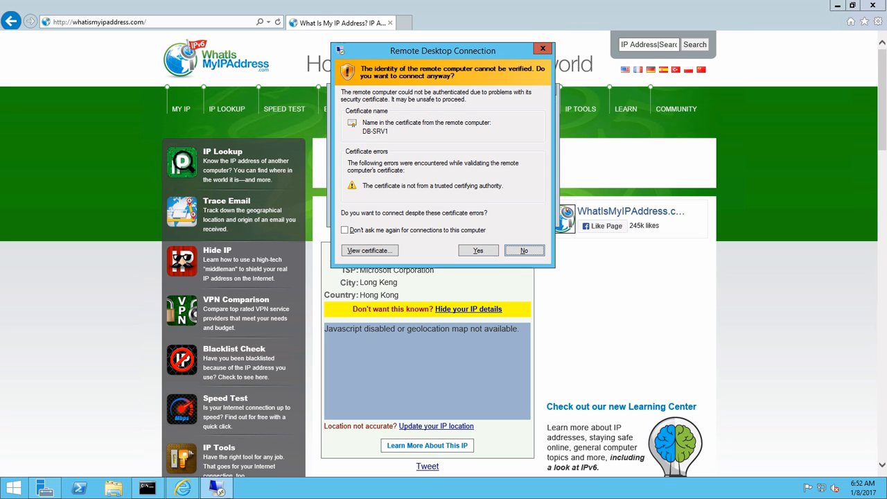
key("alt+y")
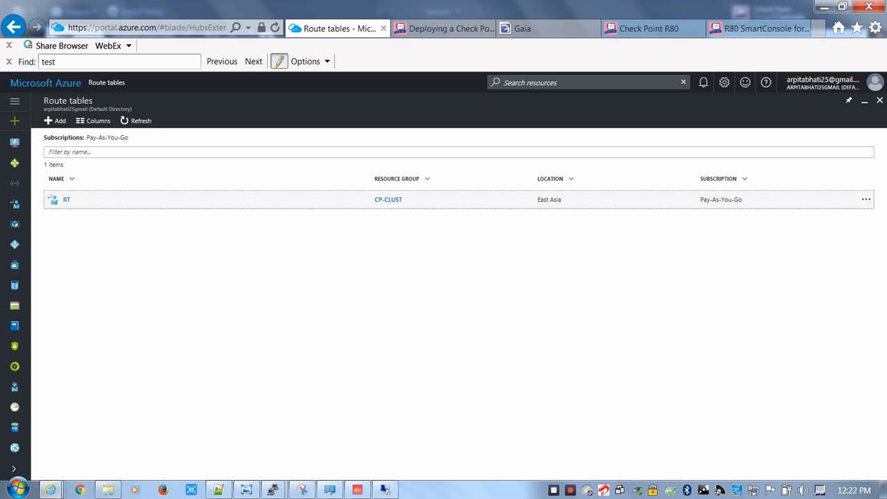
Switch to SmartConsole, refresh the src:WEB-SRV1 logs, and widen the Source column to read the full source addresses
left_click(358, 490)
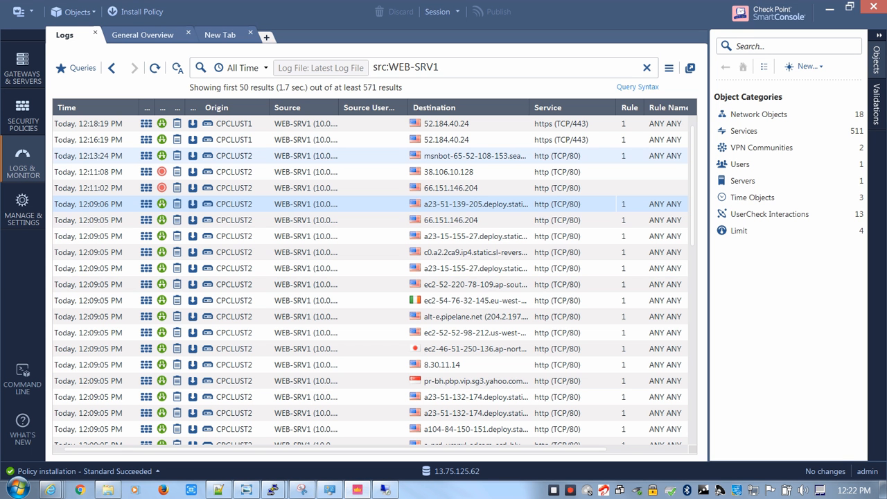
left_click(155, 67)
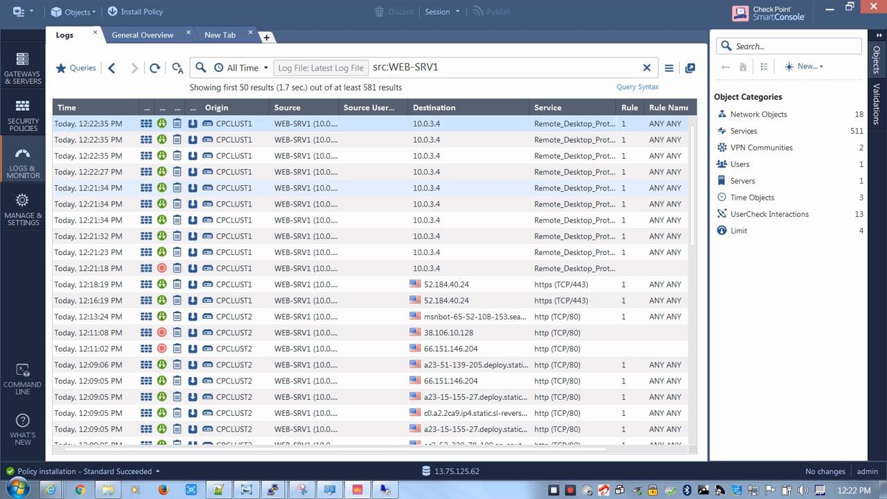
left_click(370, 140)
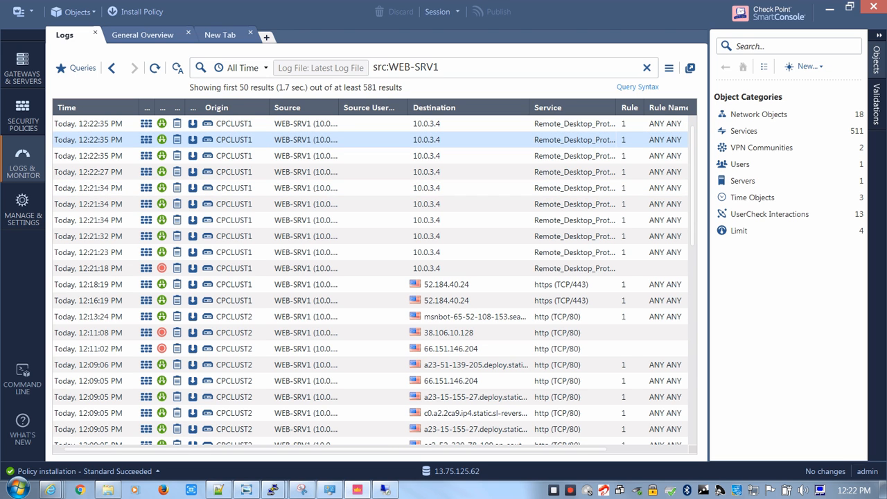
left_click_drag(339, 108, 379, 109)
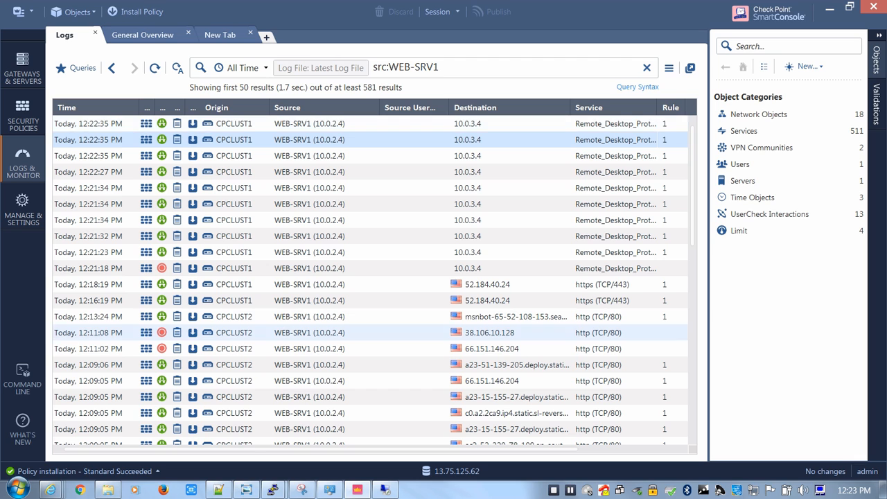
Open the Access Control policy of the Standard package in SmartConsole
left_click(358, 491)
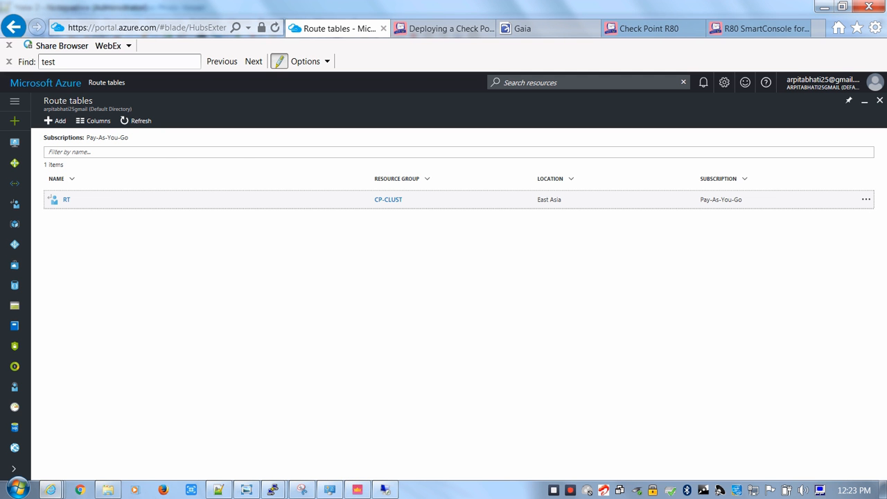
left_click(357, 490)
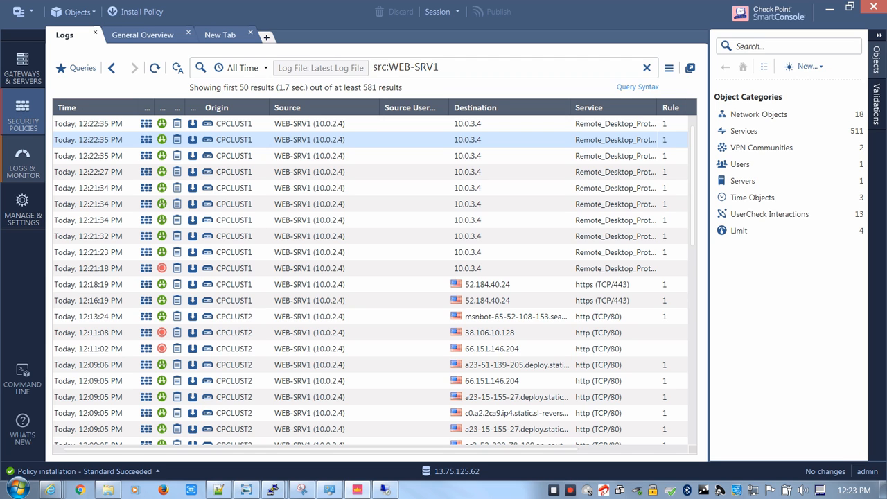
left_click(23, 116)
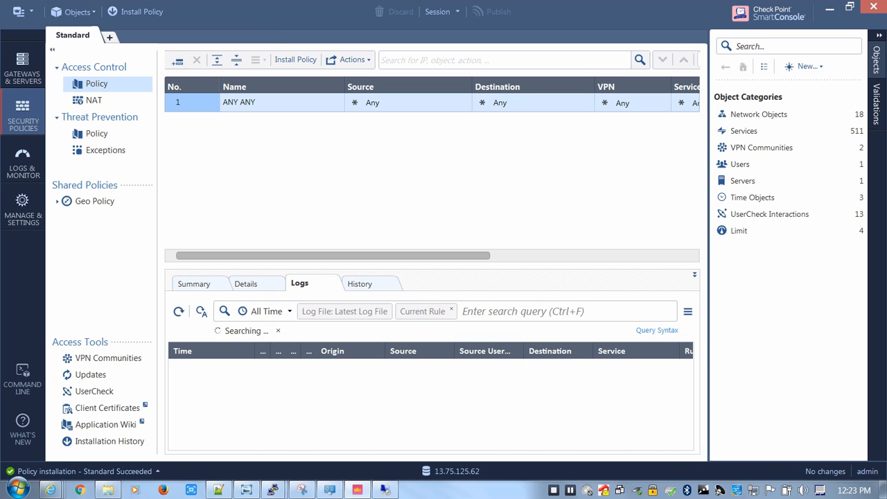
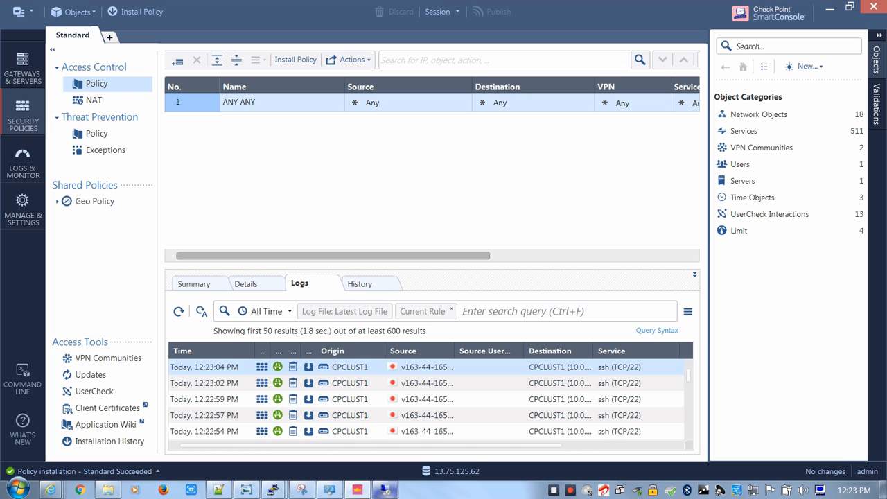
Switch to the 10.0.3.4 remote session, start a role-based installation on DB-SRV1, and select the Web Server (IIS) role with its required features
left_click(385, 490)
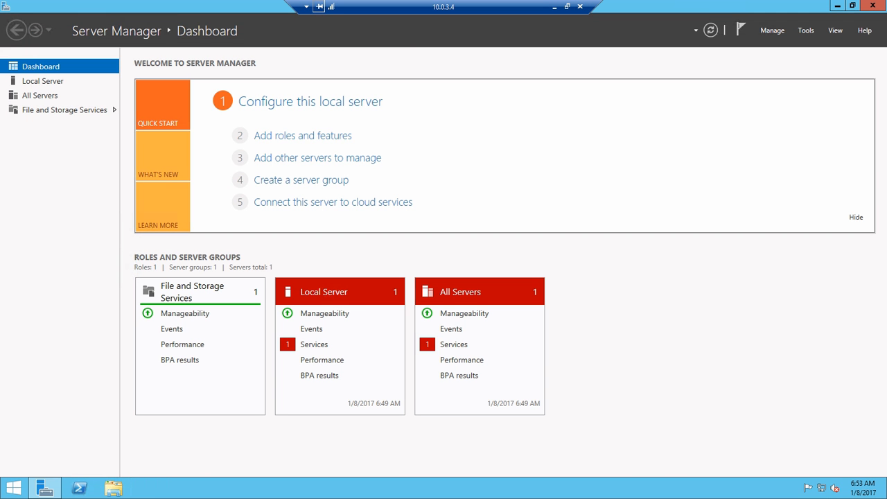
left_click(302, 136)
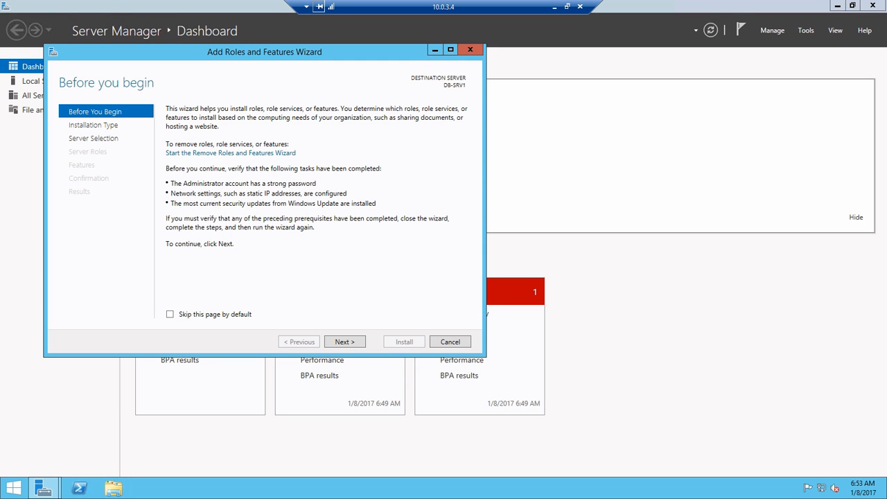
key("Return")
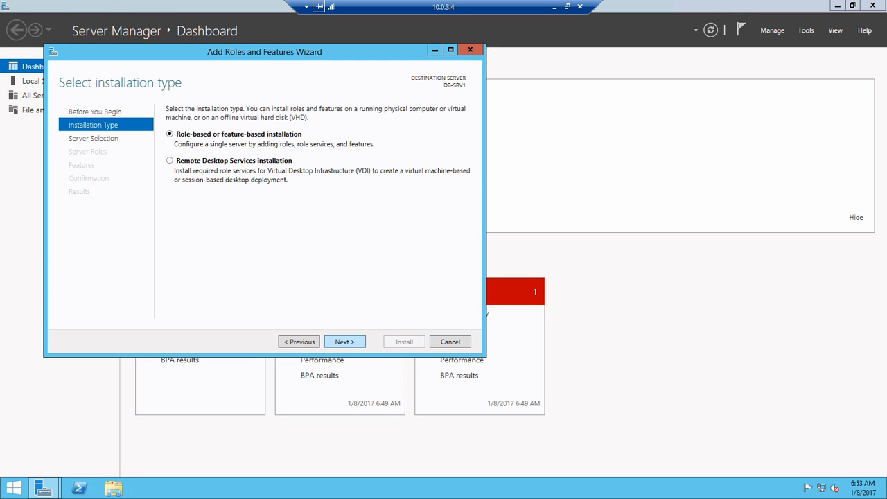
key("Return")
key("Return")
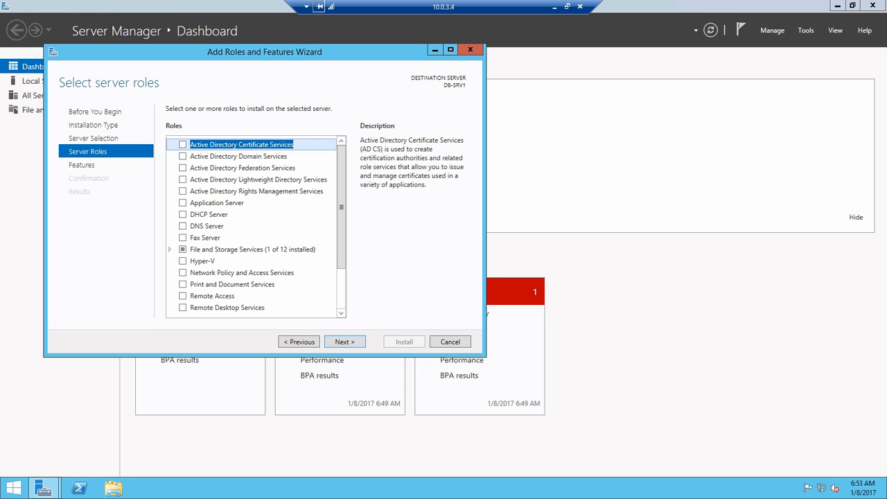
scroll(256, 225, "down", 3)
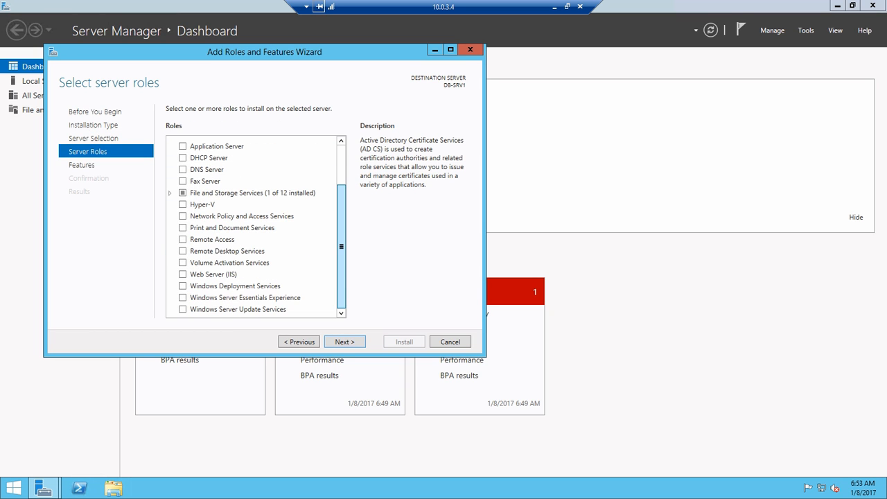
left_click(219, 285)
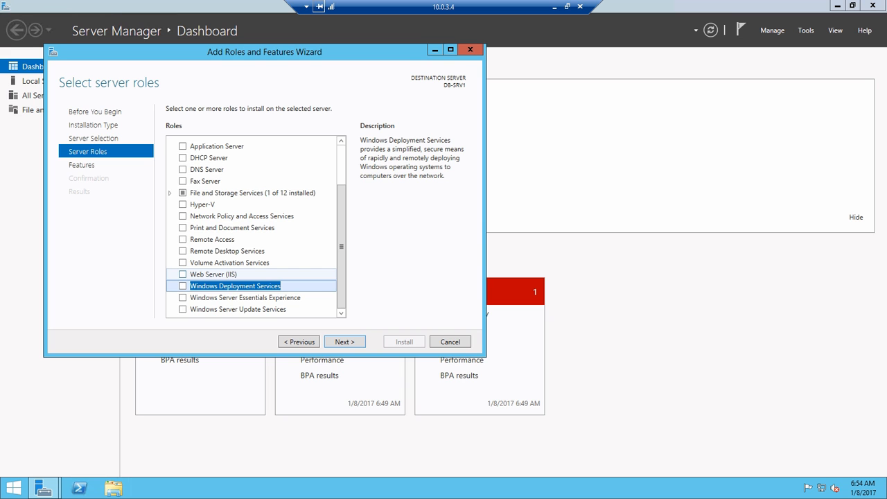
left_click(183, 274)
left_click(299, 291)
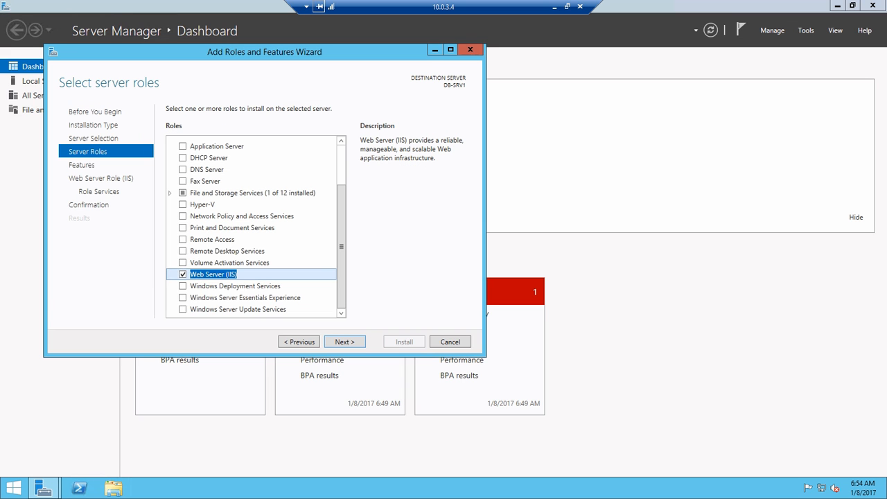
Accept the default features and role services, start the Web Server (IIS) installation, and minimize the remote session
left_click(345, 342)
left_click(345, 342)
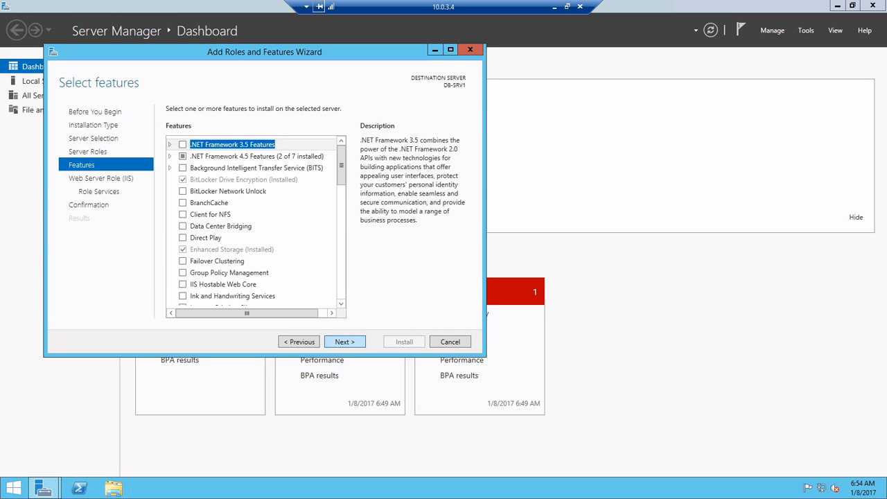
left_click(345, 342)
left_click(345, 342)
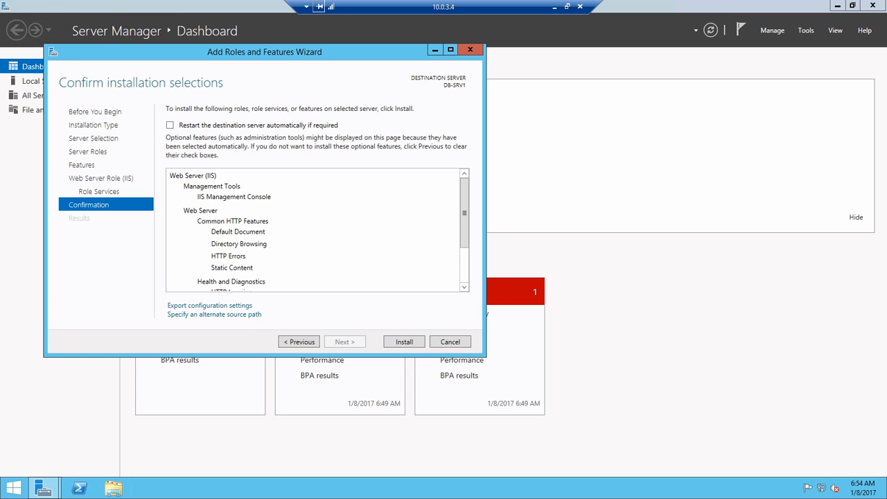
left_click(404, 341)
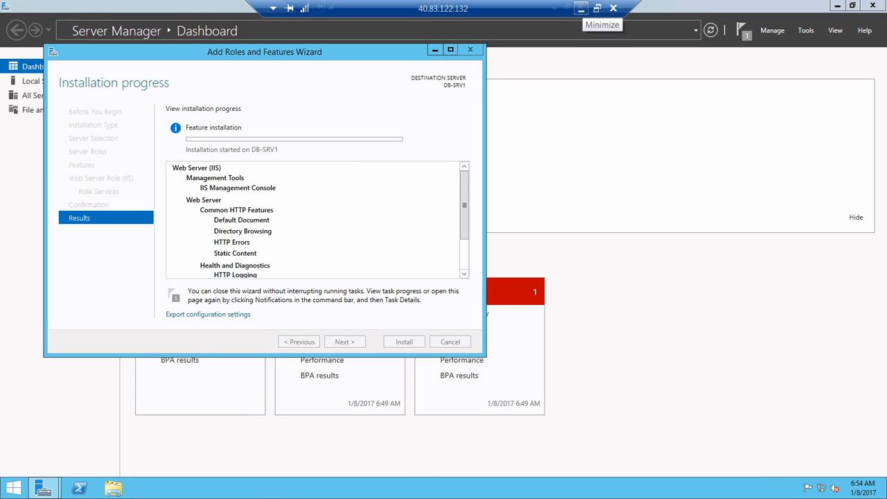
left_click(581, 8)
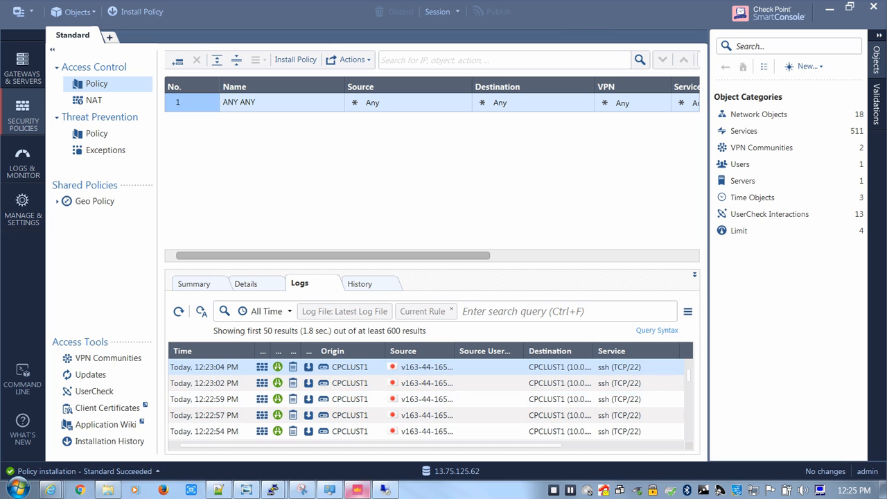
Return to the 10.0.3.4 session, launch Internet Explorer, and decline its recommended security settings
left_click(386, 490)
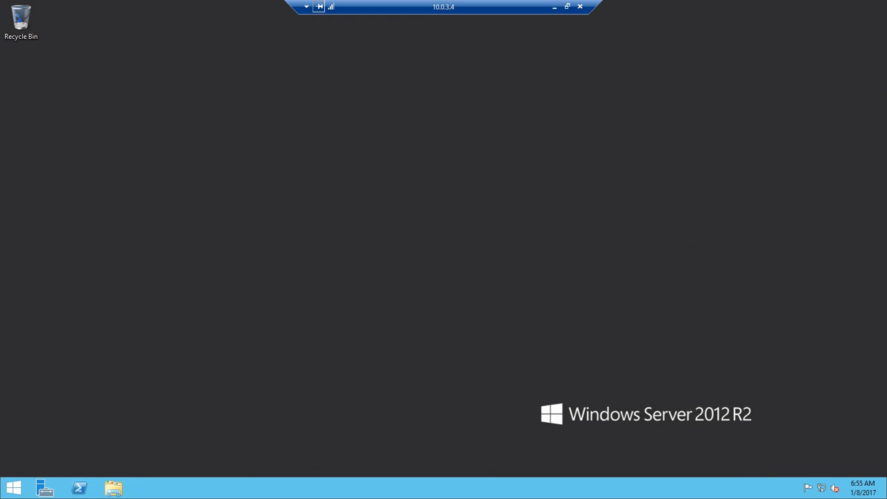
left_click(14, 488)
left_click(170, 271)
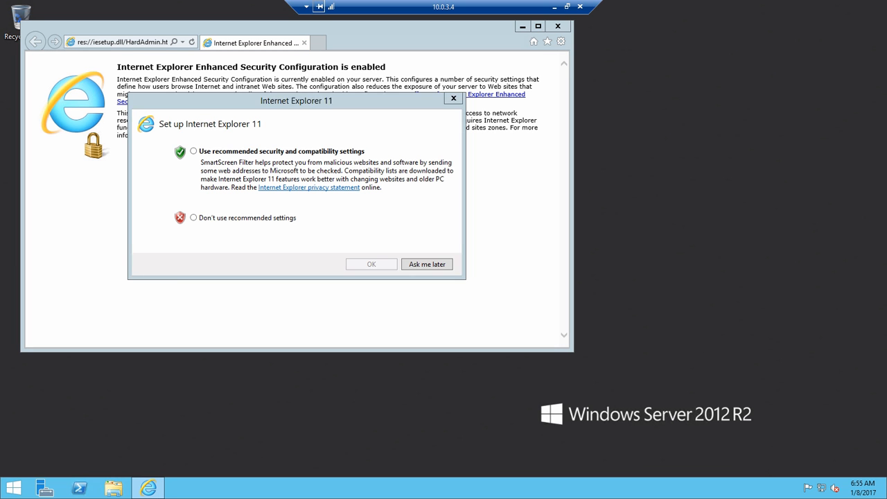
left_click(195, 218)
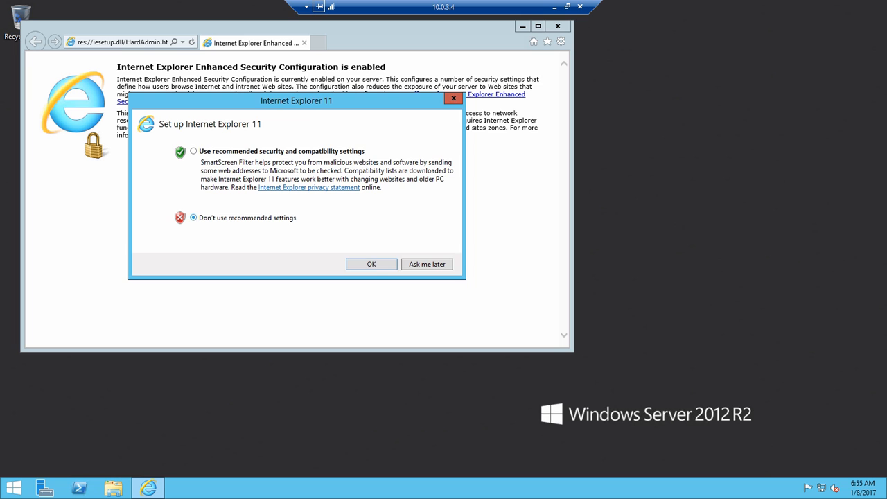
left_click(372, 264)
Browse to localhost to check the IIS default page, and minimize the browser
left_click(122, 42)
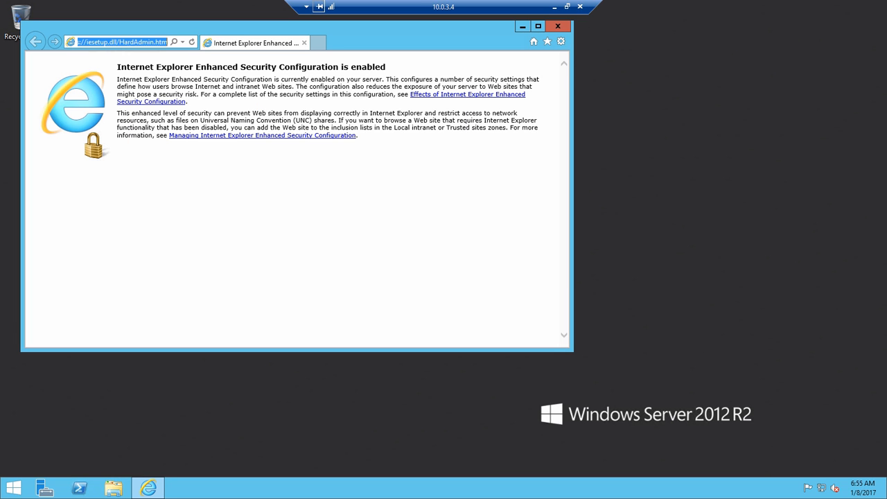
type("localhost")
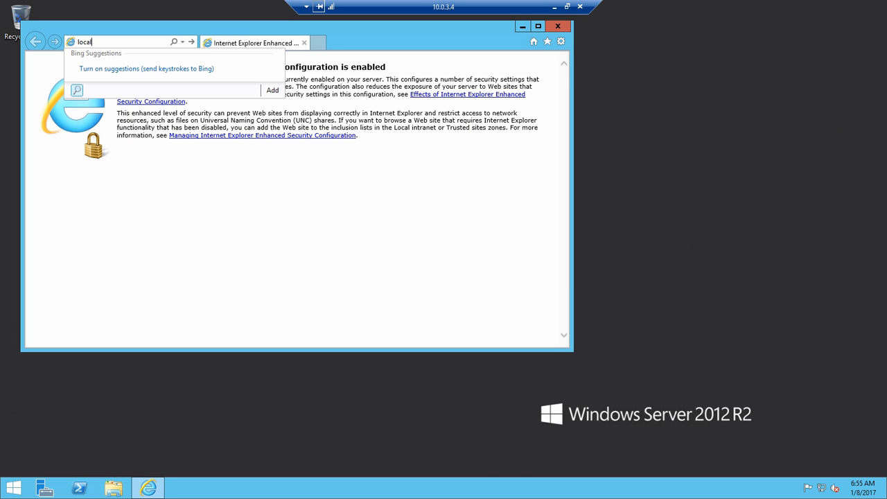
key("Return")
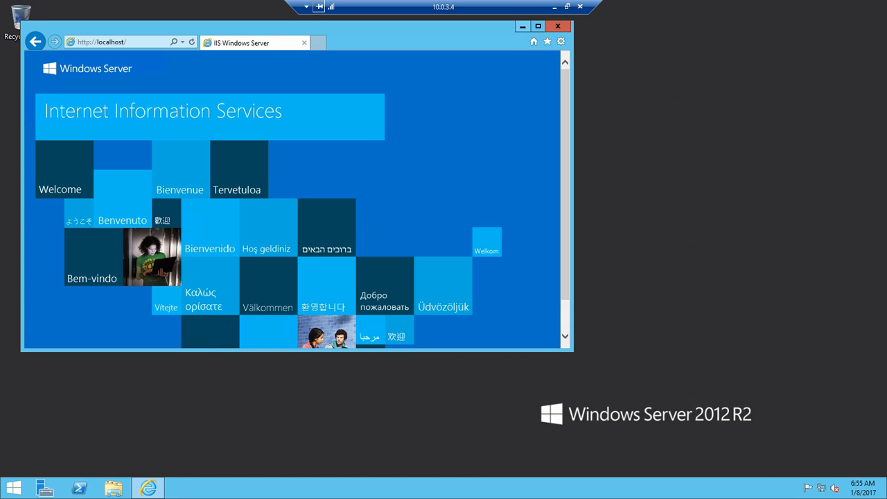
left_click(522, 26)
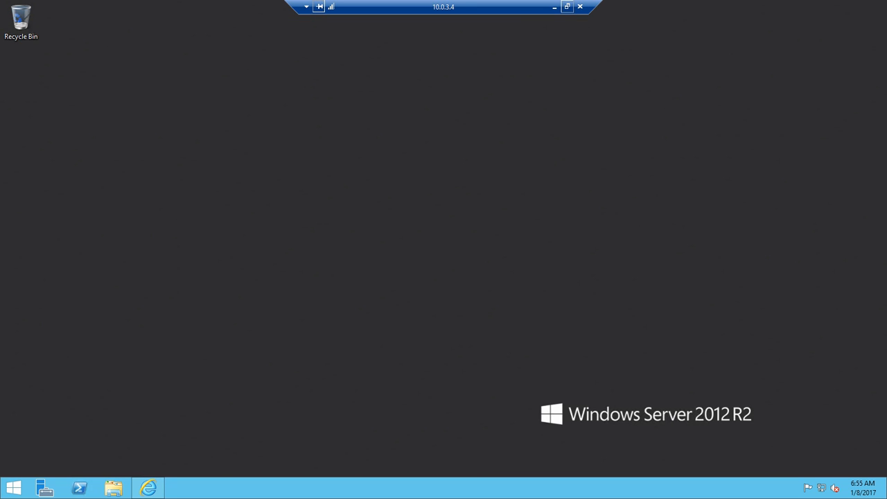
Minimize both remote sessions, switch to the Azure portal, and open the inbound NAT rules of the frontend-lb load balancer
left_click(555, 6)
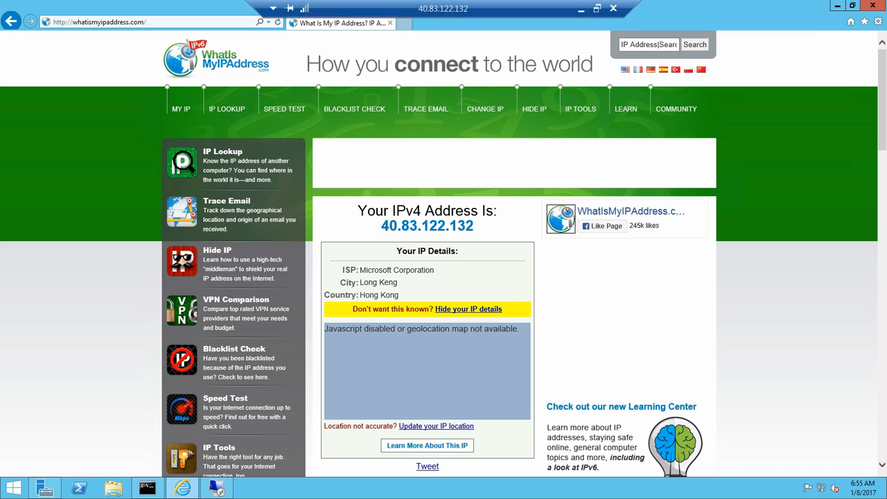
left_click(581, 9)
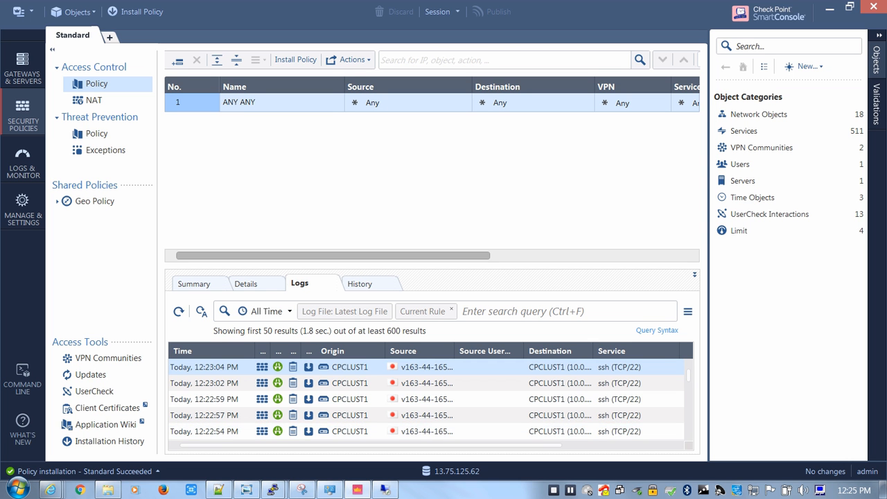
mouse_move(50, 490)
left_click(76, 464)
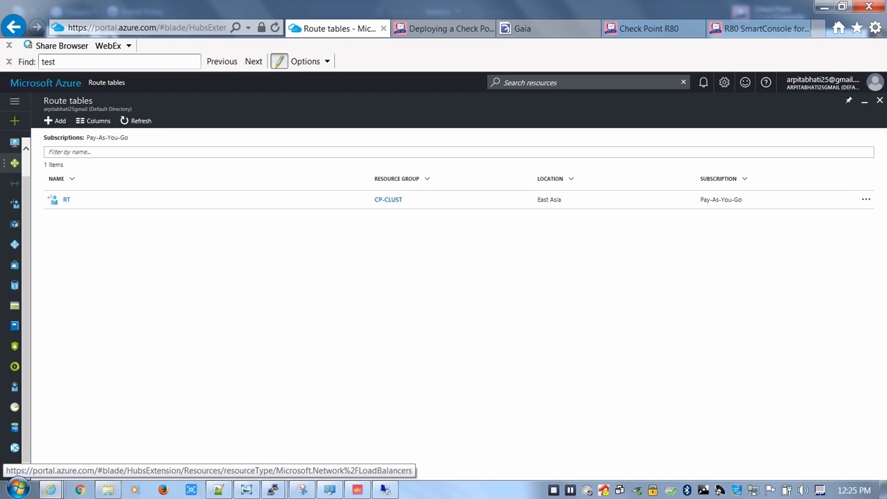
left_click(14, 163)
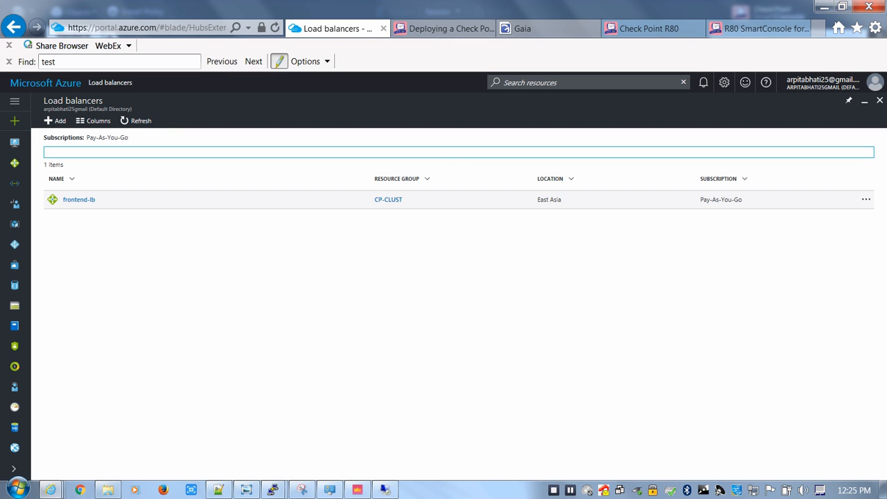
left_click(79, 199)
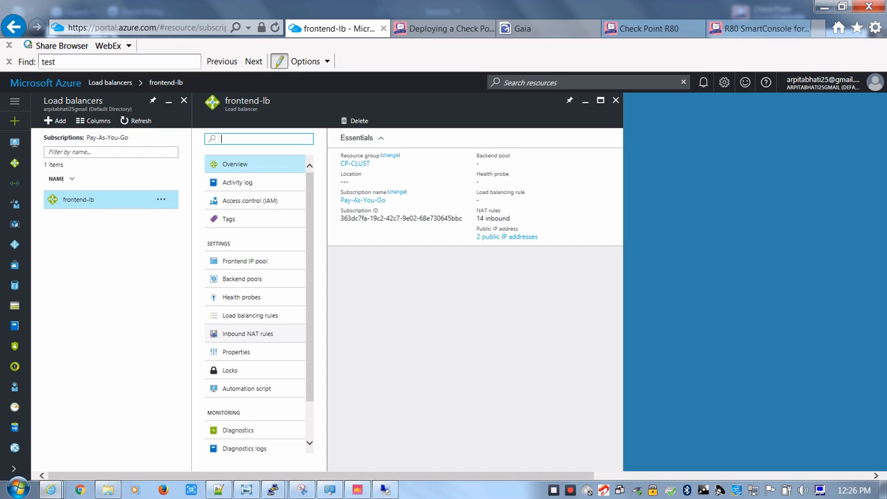
left_click(248, 334)
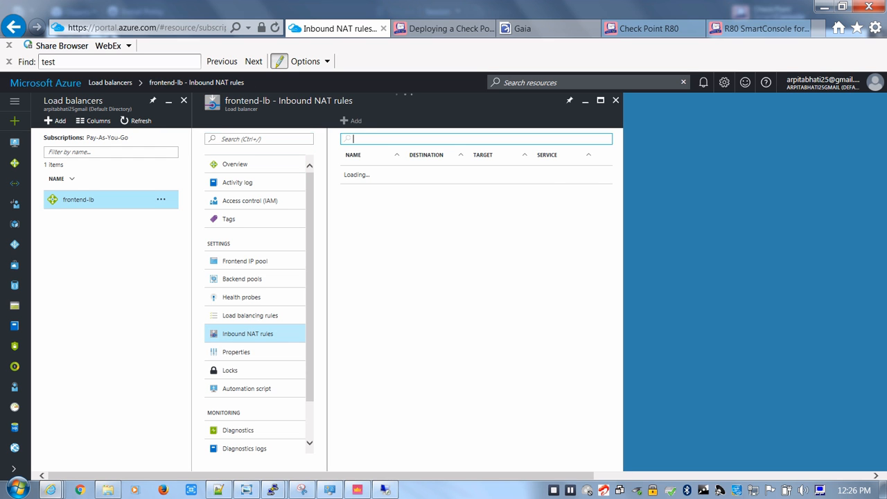
Examine the frontend IP addresses offered for a new inbound NAT rule, and close the form without adding a rule
left_click(352, 120)
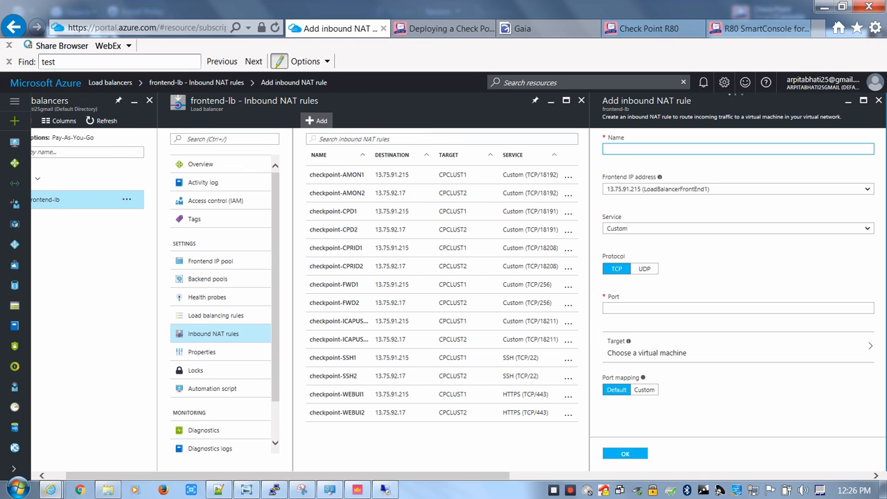
left_click(738, 189)
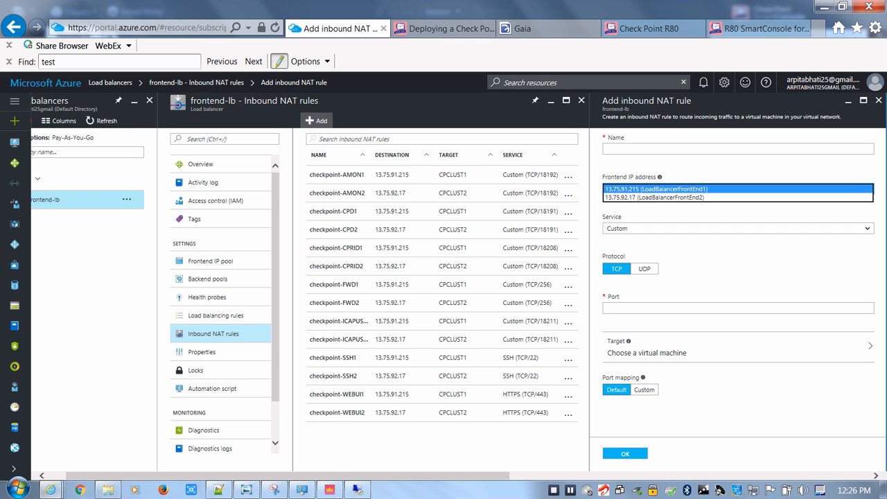
key("Escape")
left_click(738, 189)
left_click(737, 188)
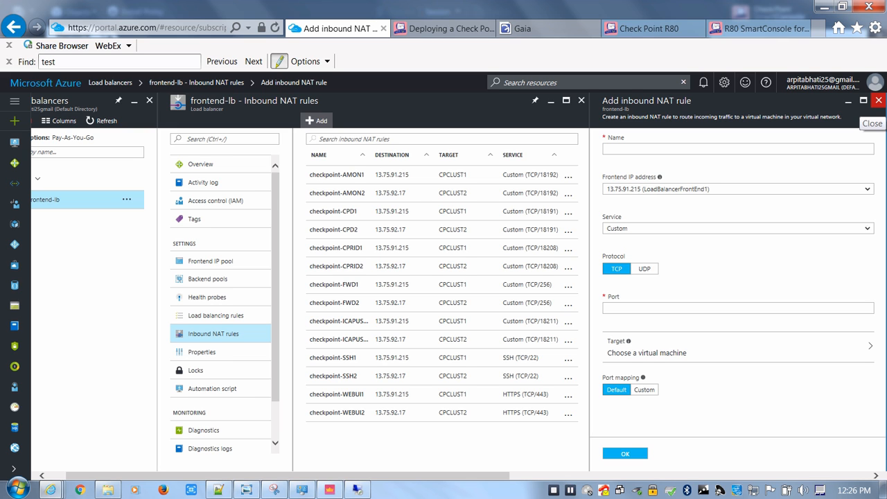
left_click(878, 101)
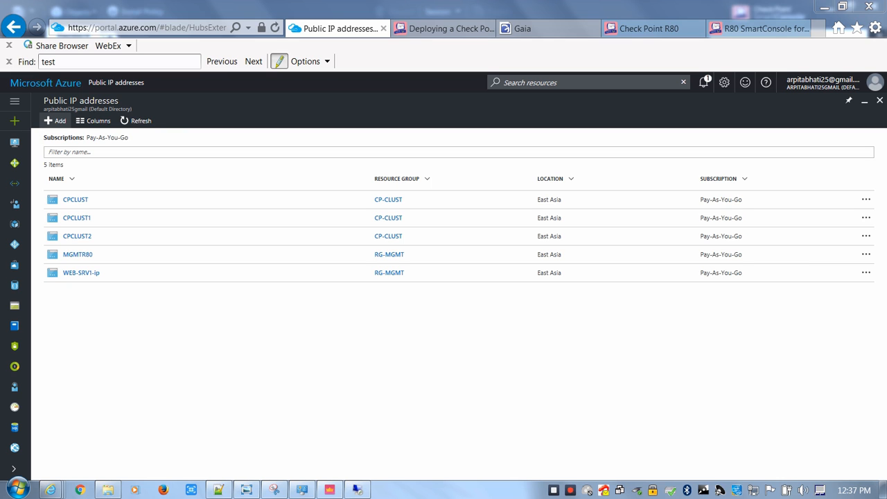
Create a dynamic public IP address named WEB-NAT in the existing CP-CLUST resource group, located in East Asia
left_click(56, 120)
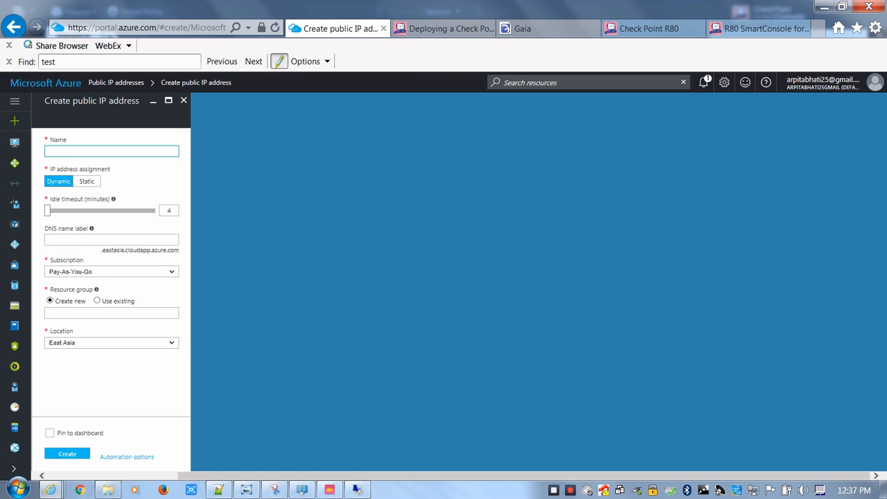
type("WEB-NAT")
key("Tab")
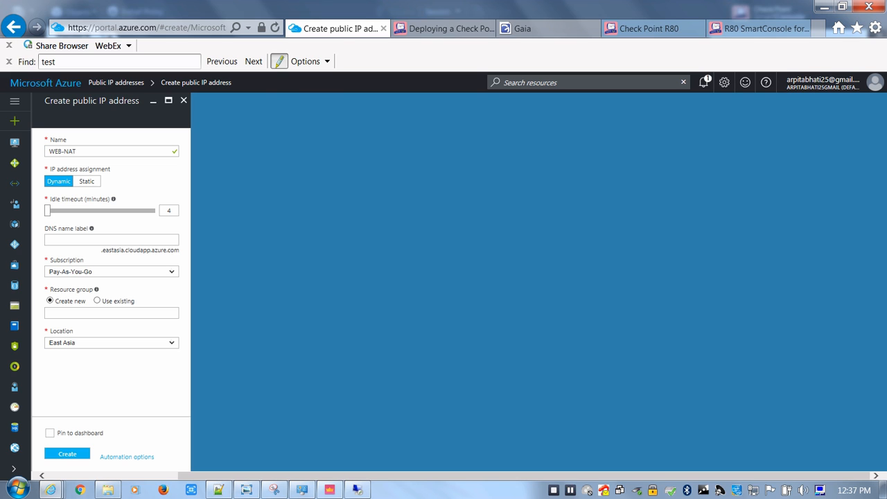
left_click(97, 301)
left_click(108, 313)
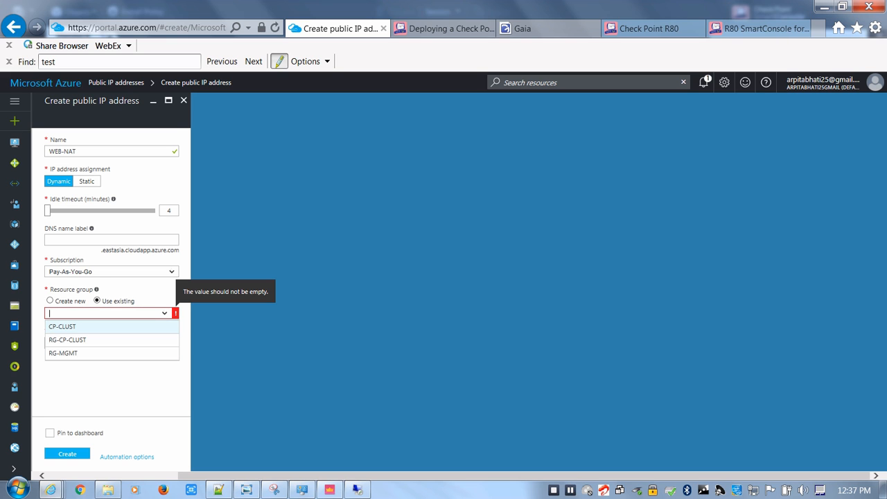
left_click(77, 326)
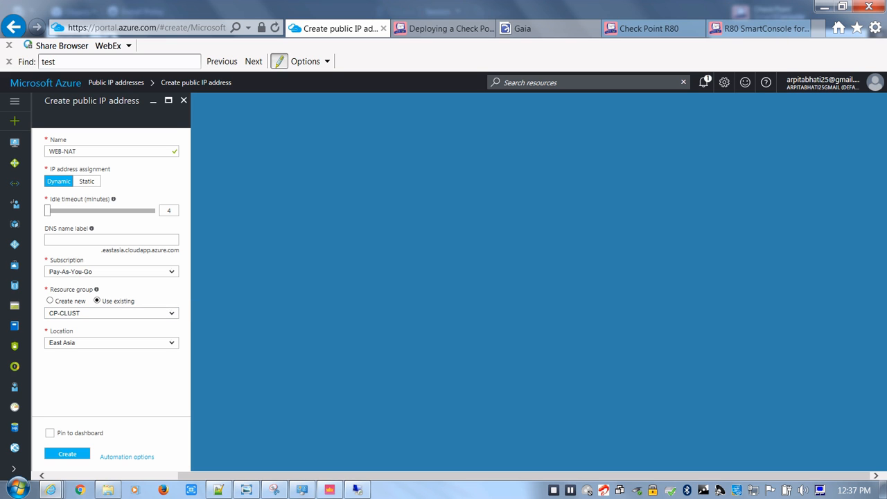
left_click(67, 455)
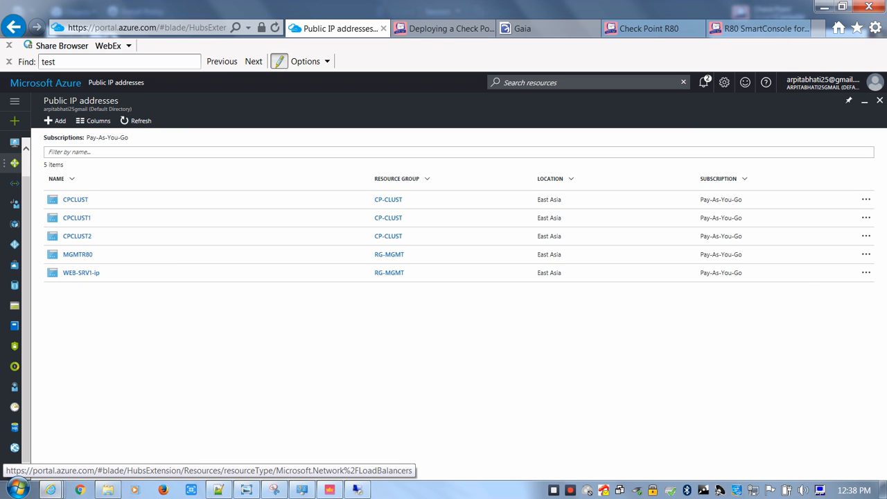
Add a frontend IP address named FT-WEB-NAT to the frontend-lb load balancer, using the WEB-NAT public IP address
left_click(14, 163)
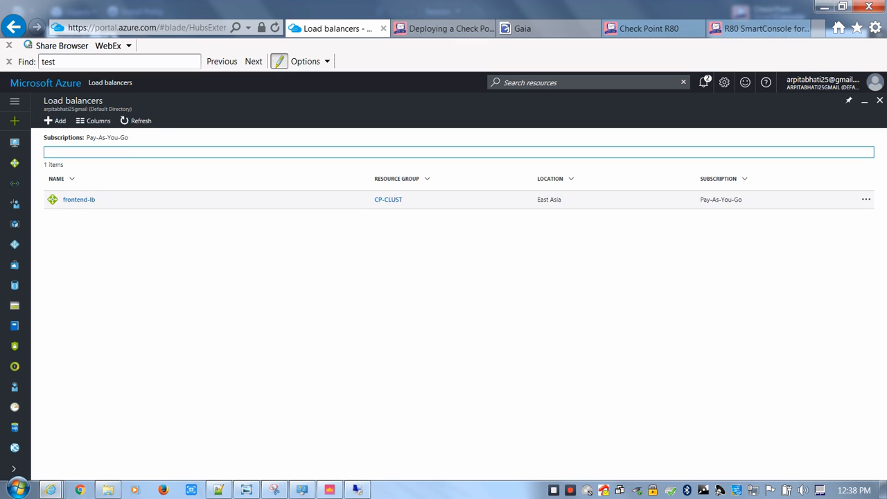
left_click(79, 199)
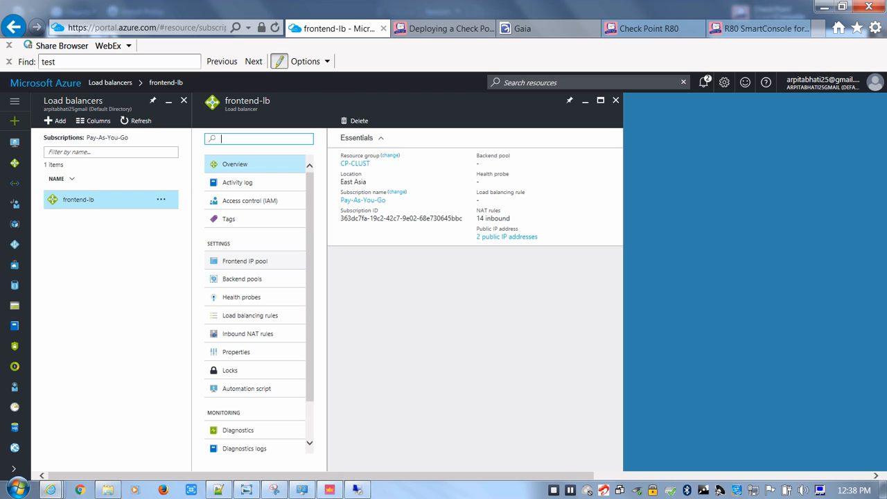
left_click(244, 261)
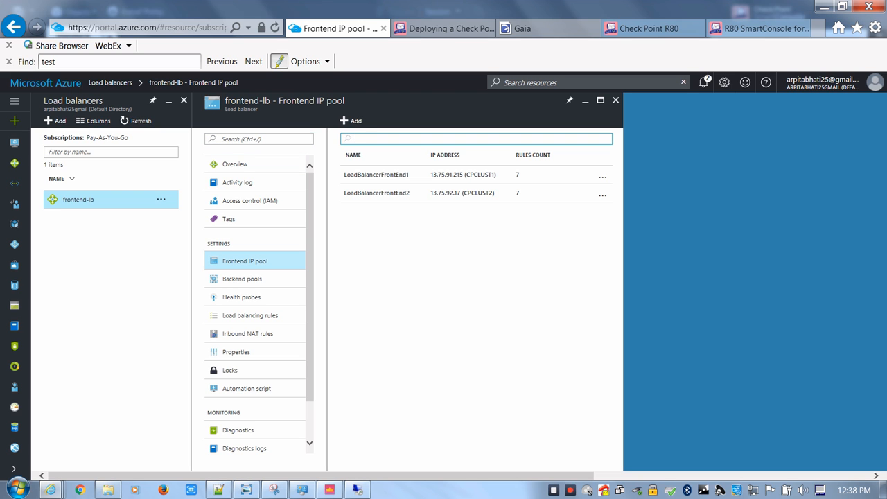
left_click(352, 121)
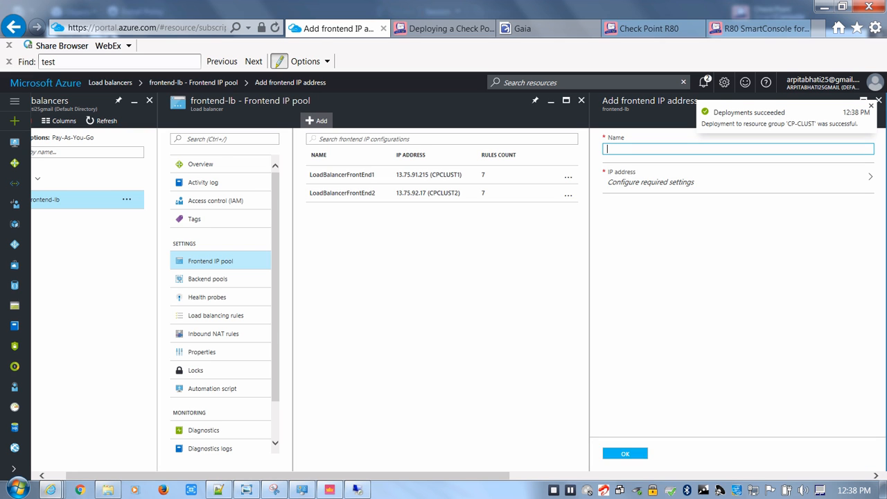
type("FT-WEB-NAT")
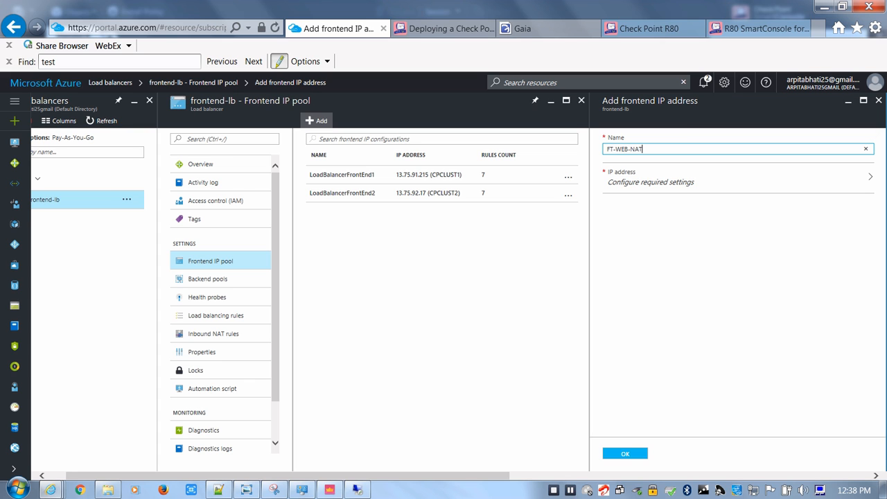
key("Tab")
key("Return")
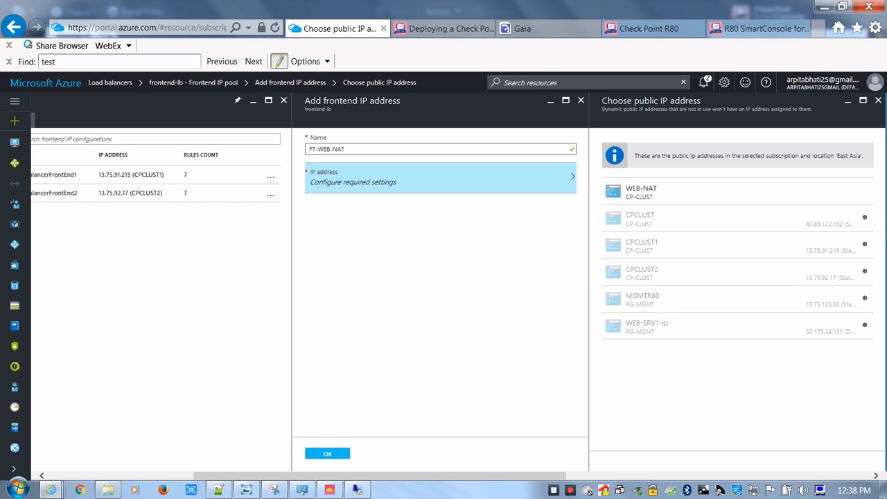
key("Return")
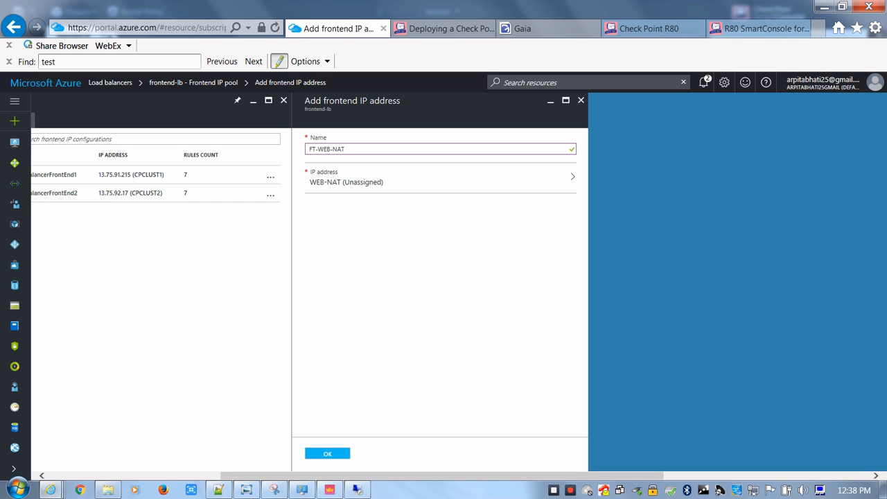
key("Return")
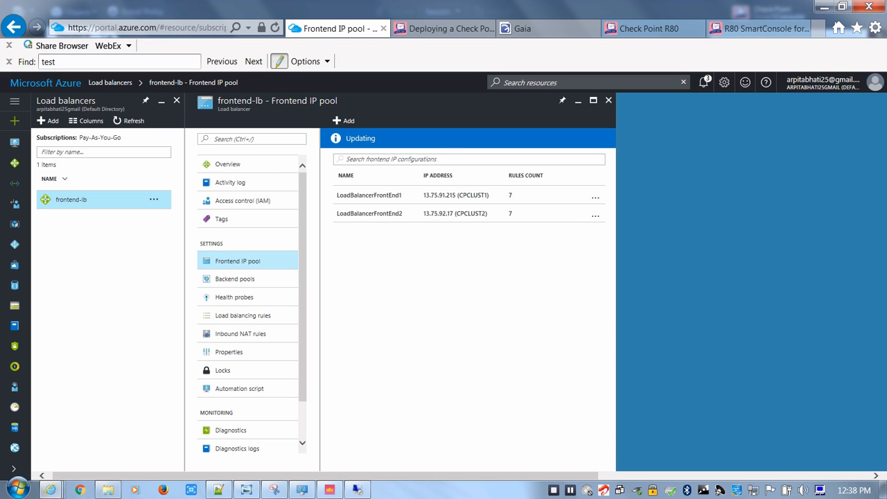
Check the portal notifications and the frontend-lb settings to see whether the frontend IP change has been saved
left_click(704, 82)
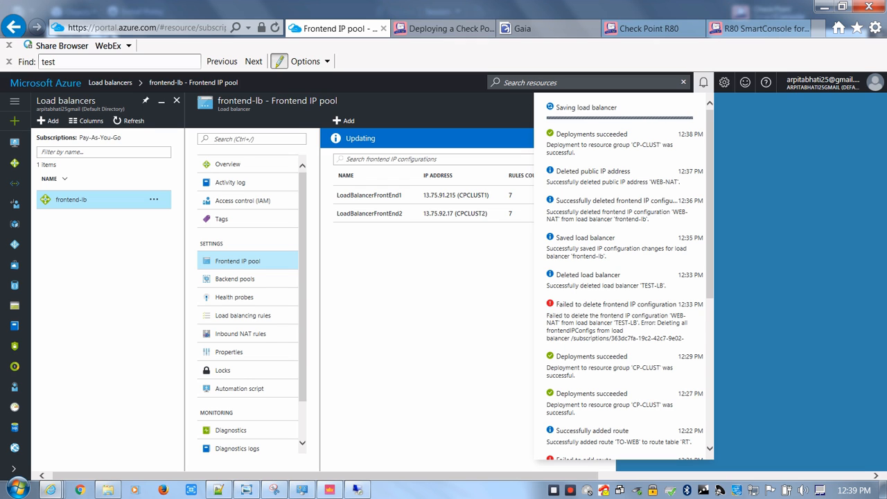
left_click(704, 83)
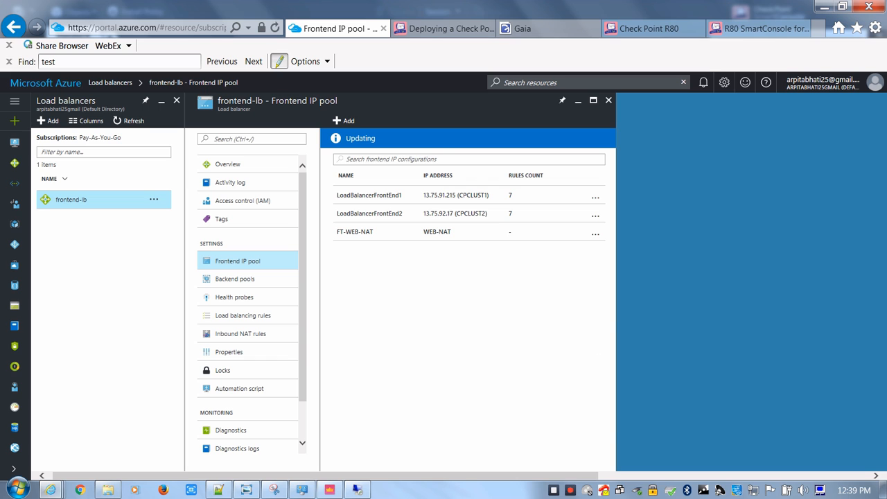
left_click(704, 82)
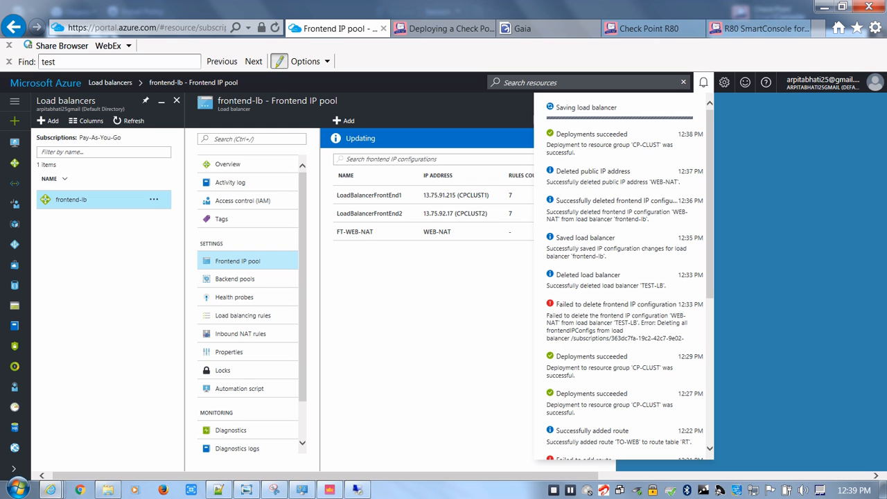
left_click(240, 334)
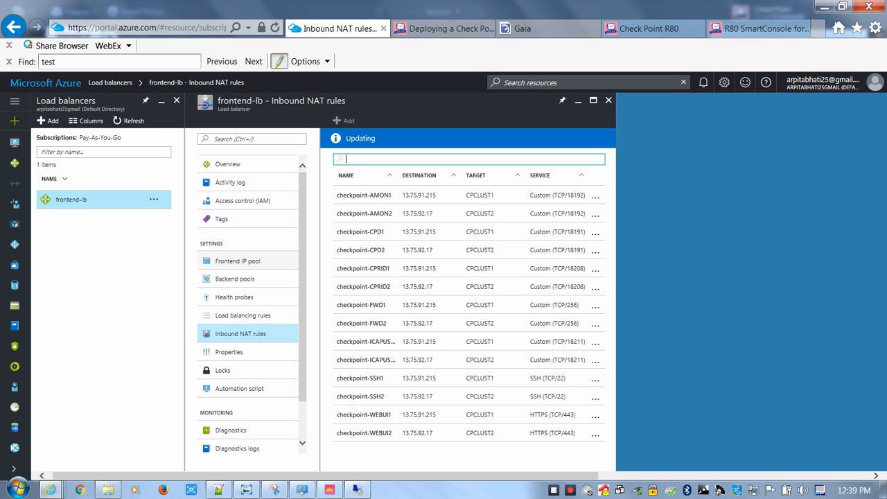
left_click(238, 262)
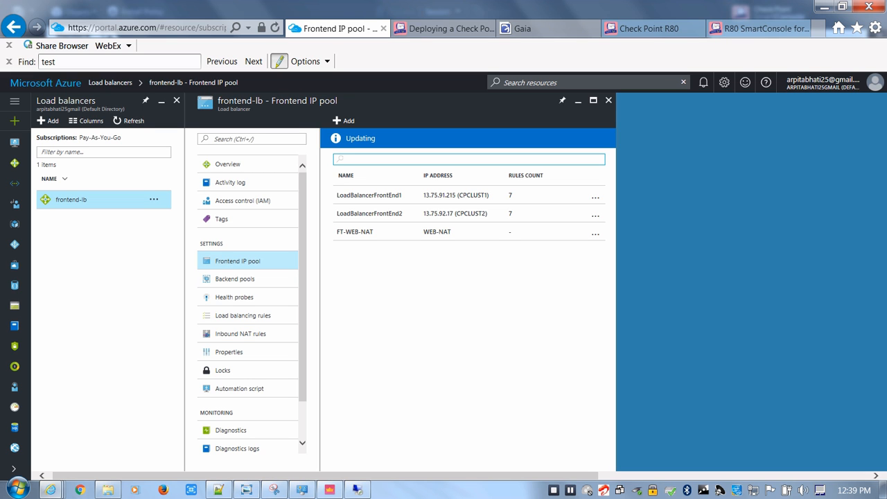
left_click(703, 82)
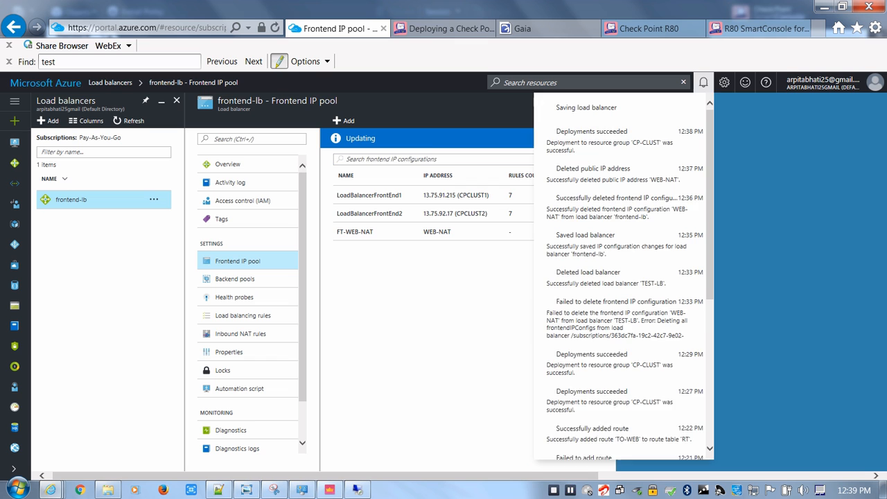
left_click(485, 271)
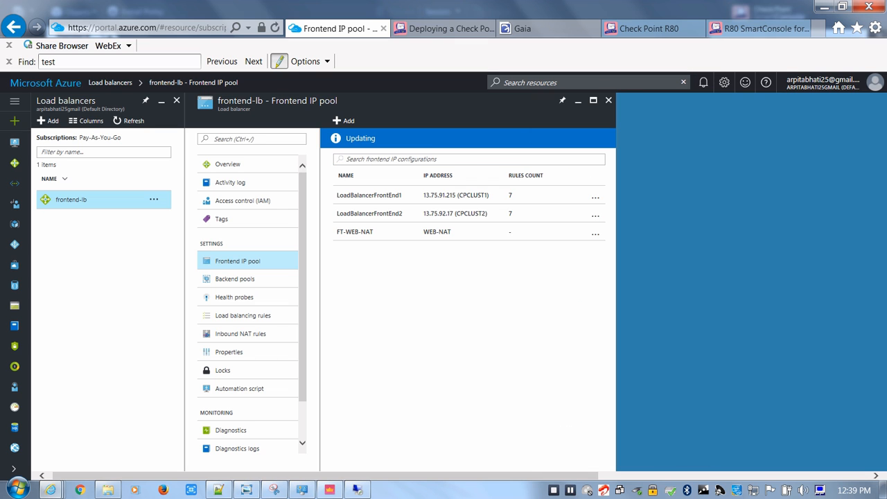
left_click(704, 82)
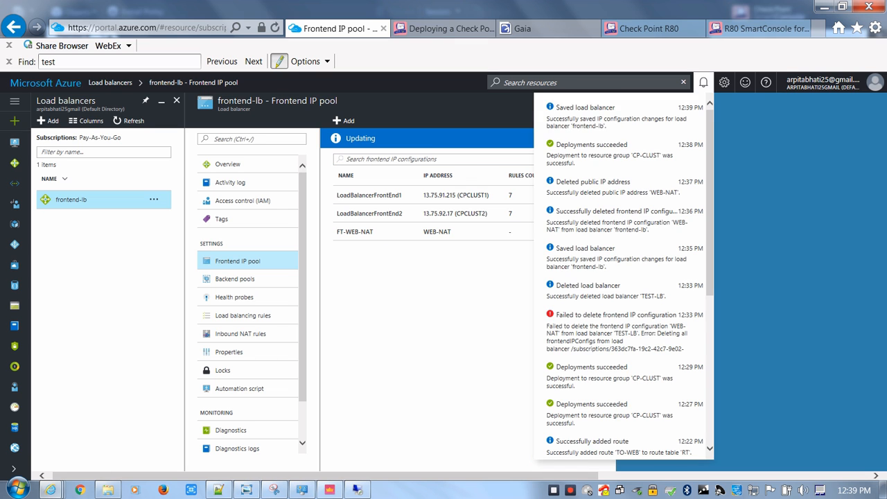
left_click(430, 292)
Start a new inbound NAT rule on frontend-lb named IN-WEB-NAT, with FT-WEB-NAT as its frontend IP address
left_click(241, 335)
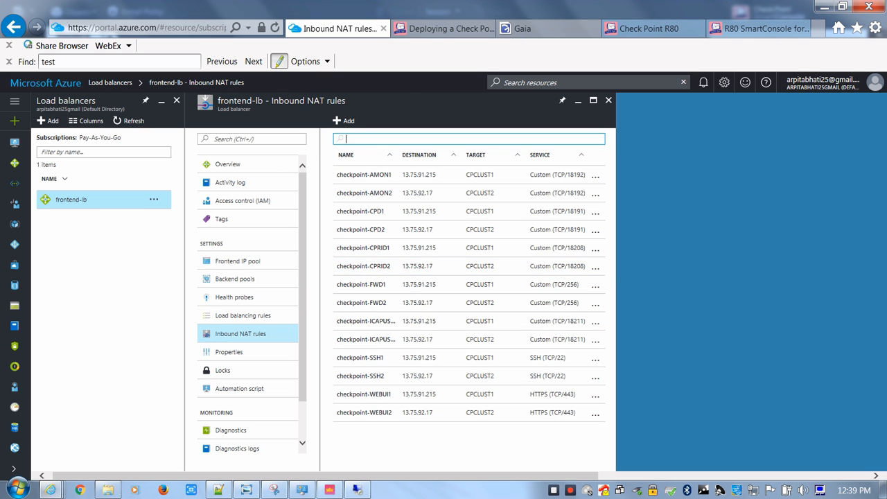
left_click(344, 120)
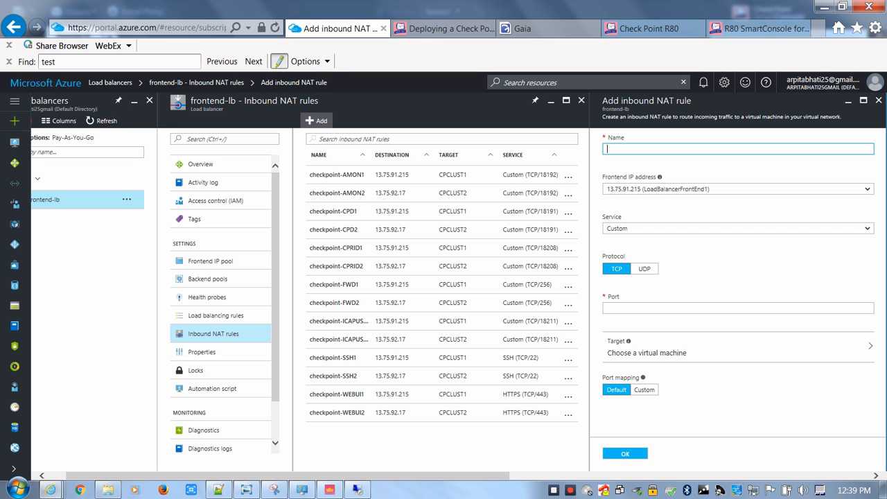
type("IN-WEB-NAT")
left_click(738, 189)
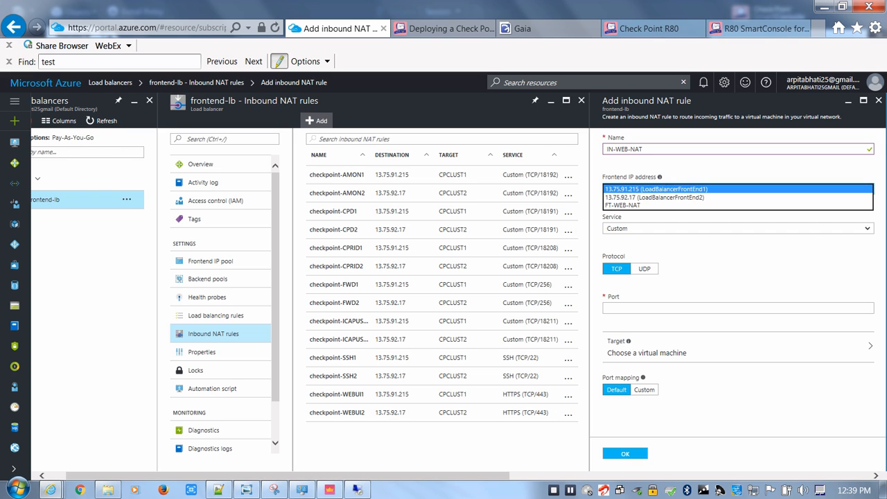
left_click(738, 189)
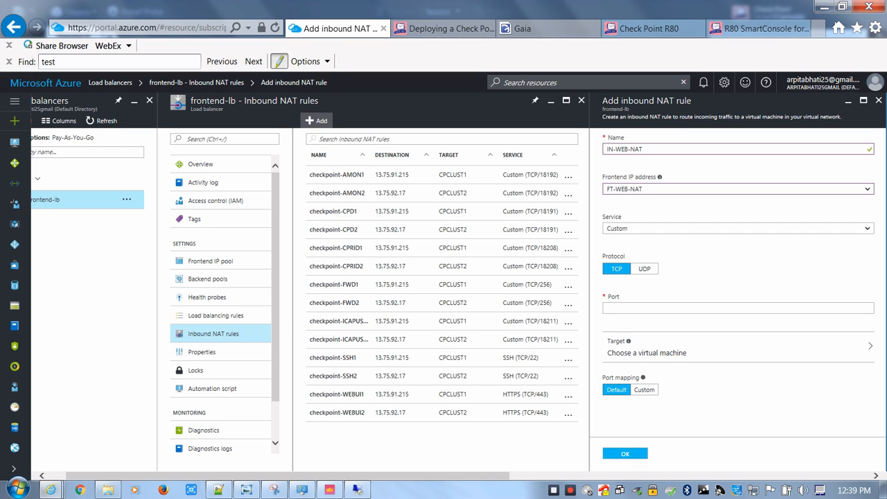
Set the inbound NAT rule's port to 80 and choose CPCLUST1 as its target virtual machine
left_click(738, 309)
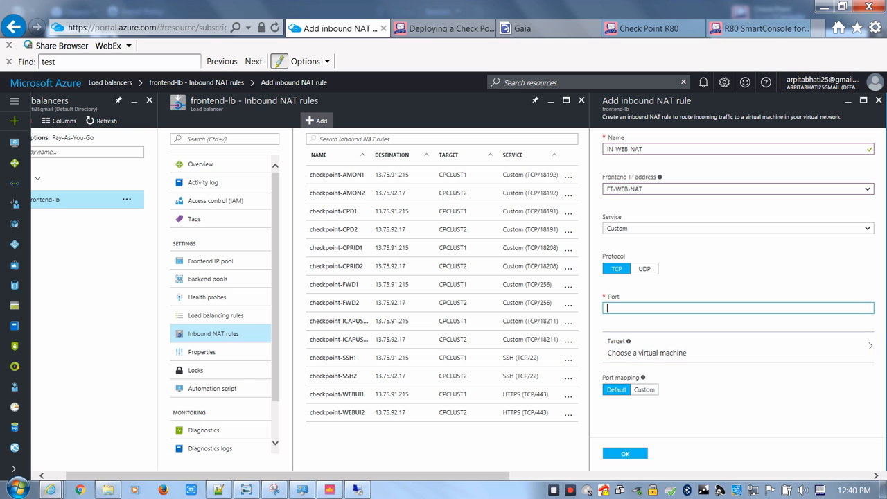
type("80")
left_click_drag(458, 476, 518, 476)
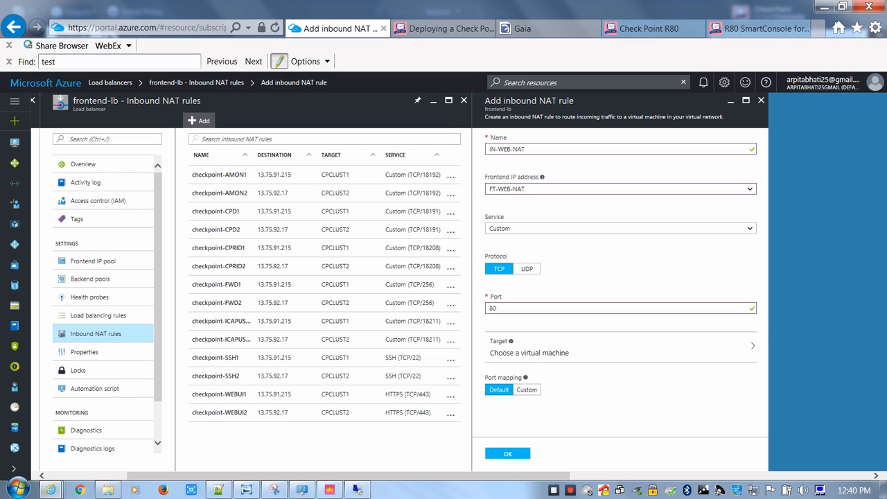
left_click(530, 350)
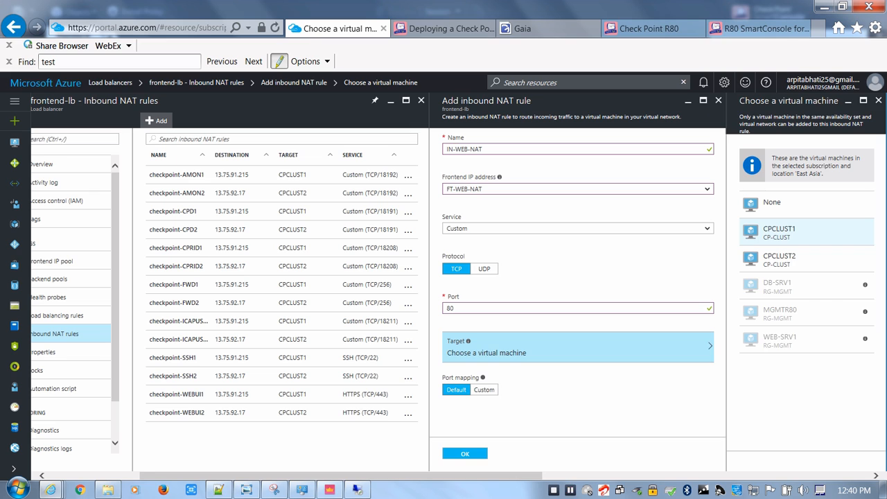
left_click(779, 233)
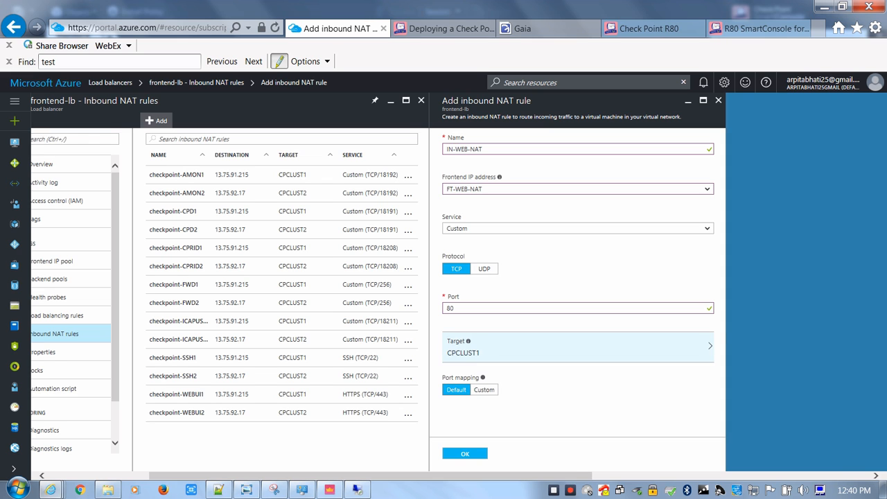
Use custom port mapping with target port 8080, and save the inbound NAT rule
left_click(484, 390)
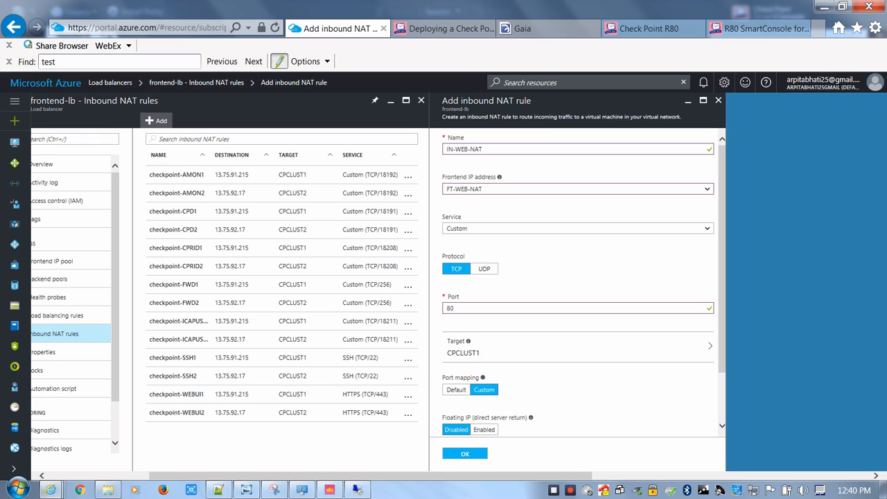
scroll(578, 282, "down", 1)
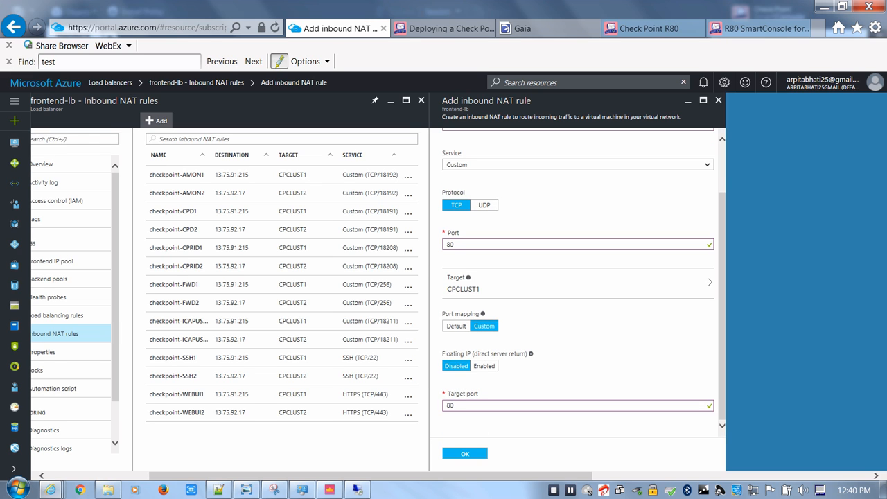
left_click_drag(459, 406, 414, 409)
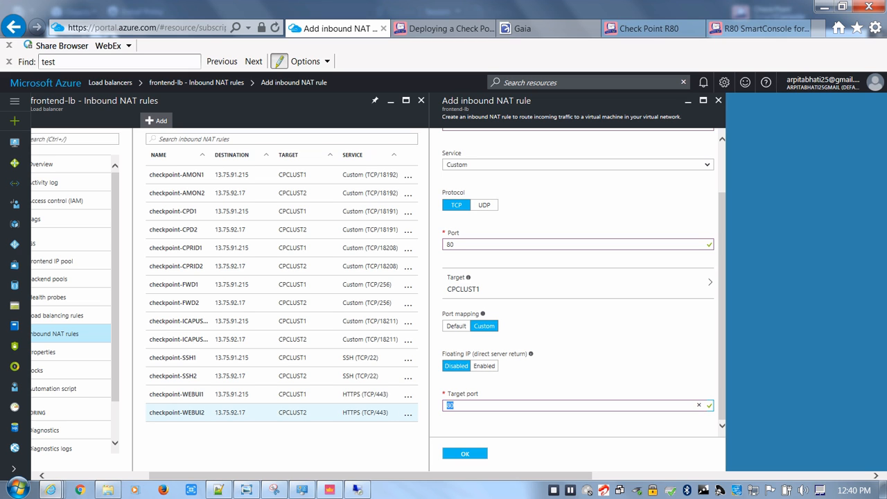
type("8080")
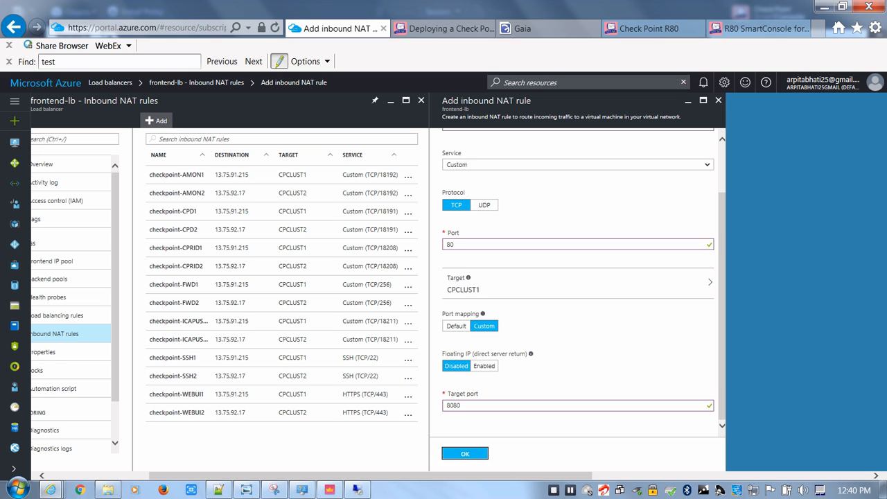
left_click(465, 454)
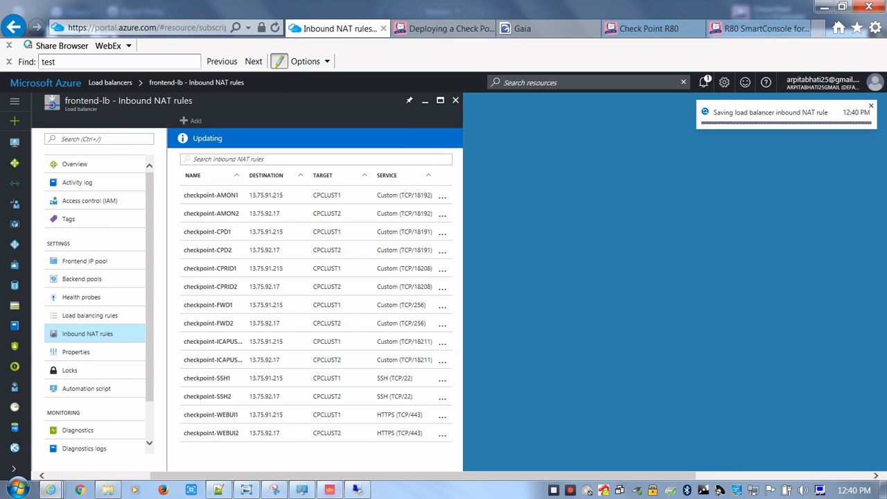
Switch to Check Point SmartConsole, open the NAT policy, and copy manual rules 4 and 5
left_click(330, 490)
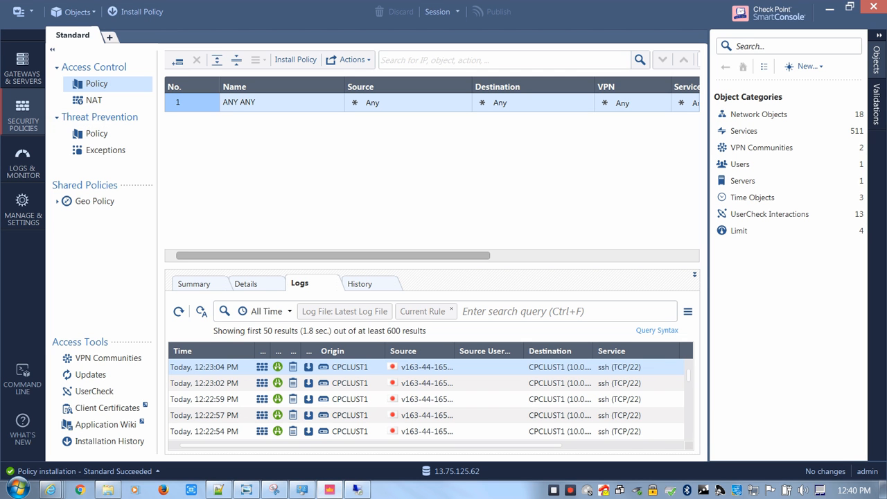
left_click(95, 101)
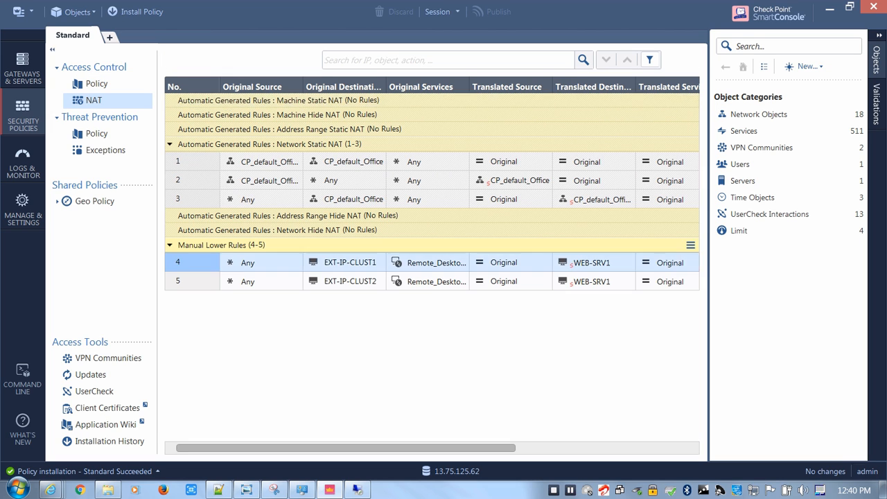
left_click(182, 281, "shift")
right_click(184, 280)
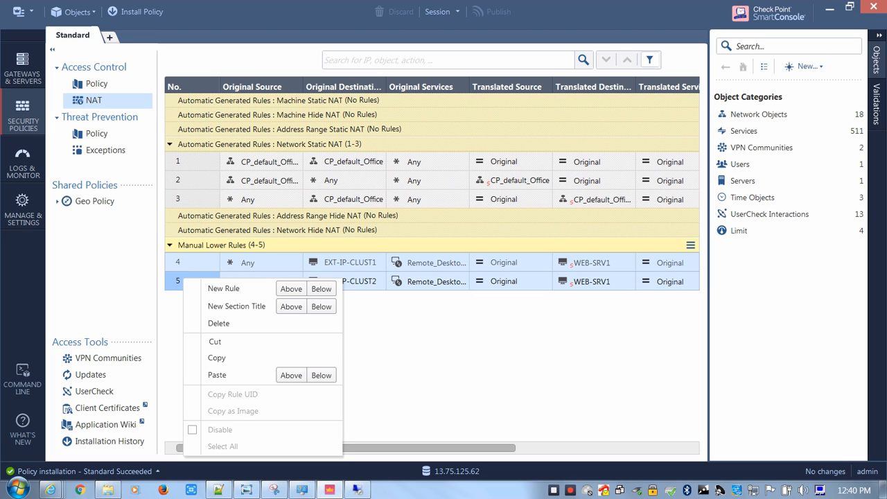
left_click(217, 358)
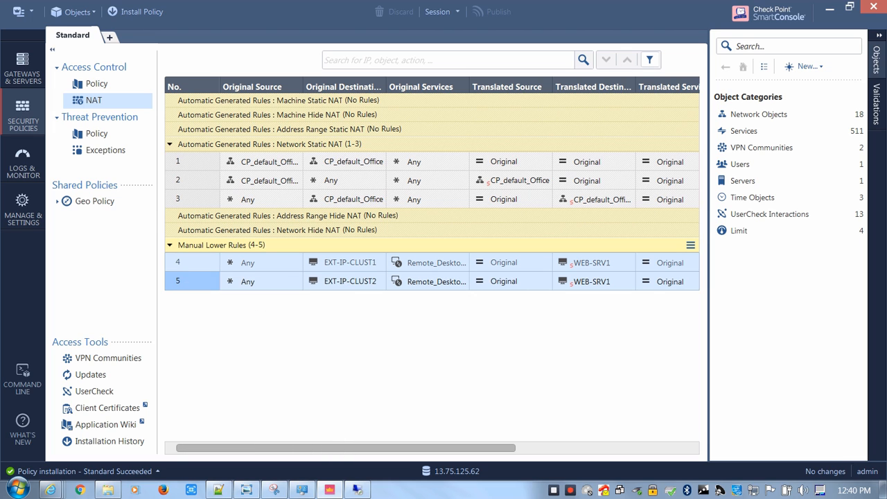
Copy manual NAT rules 4 and 5 and paste the copies below rule 5
right_click(179, 276)
left_click(287, 374)
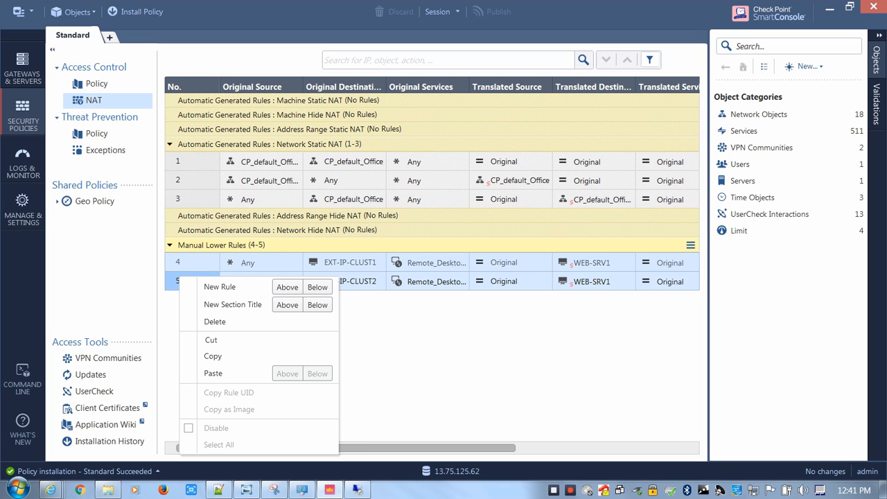
key("Escape")
right_click(186, 262)
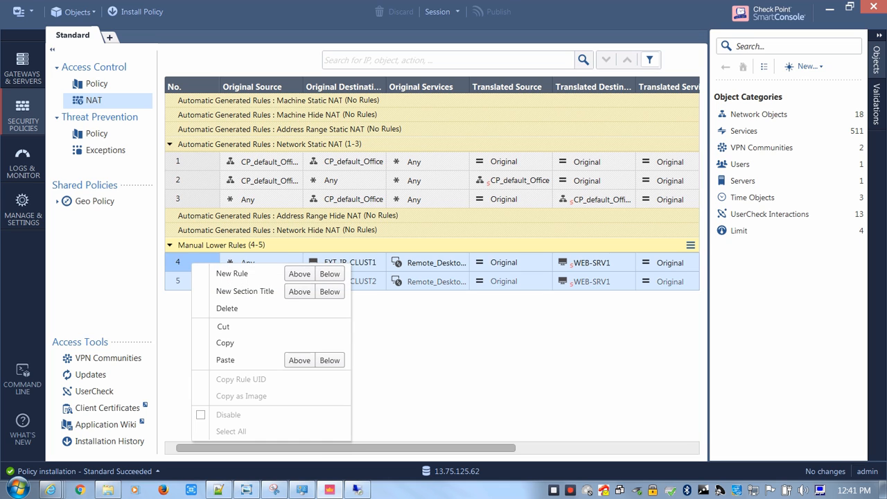
left_click(222, 342)
left_click(183, 286)
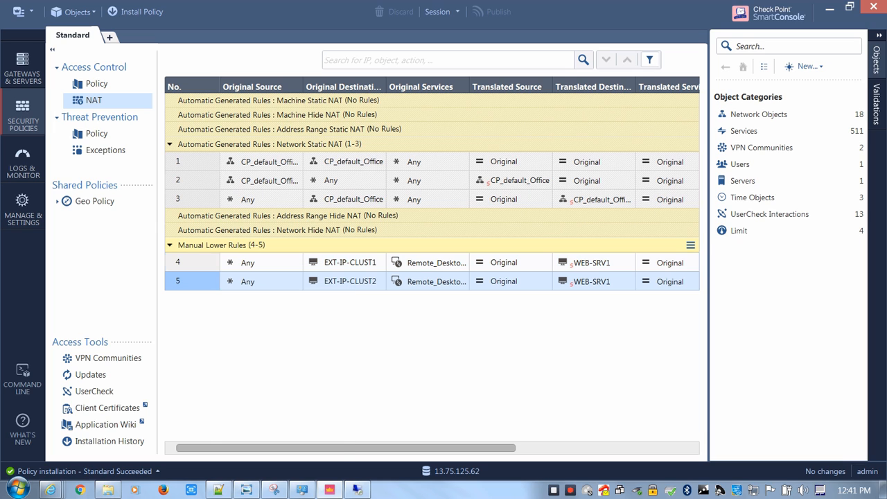
right_click(183, 288)
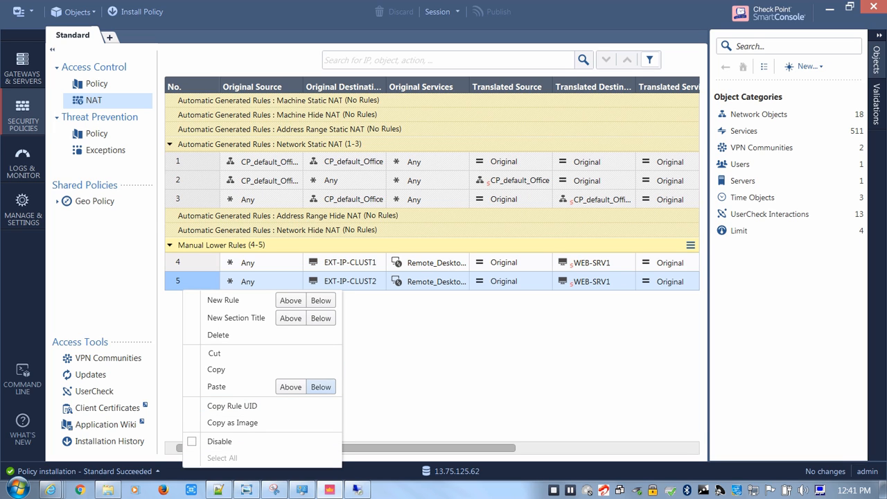
left_click(321, 387)
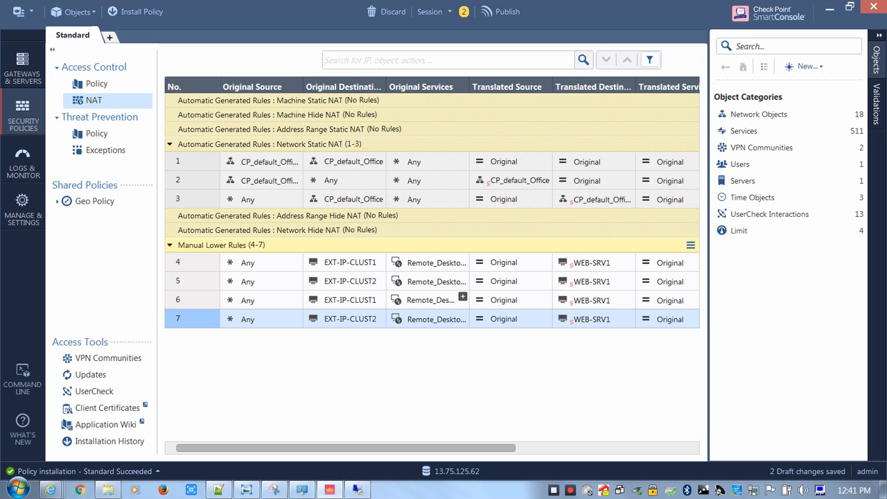
Set the original service of NAT rule 6 to HTTP_and_HTTPS_proxy (port 8080) and clear the original service of rule 7
left_click(430, 300)
key("Delete")
left_click(462, 296)
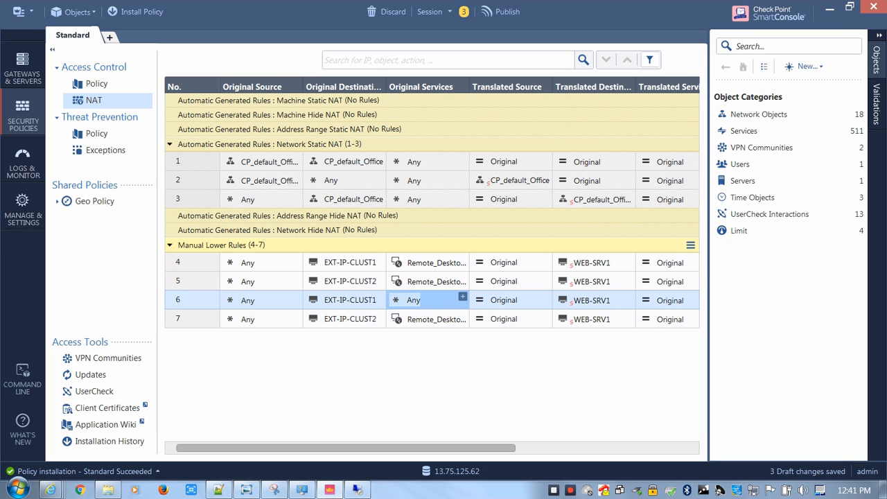
type("8080")
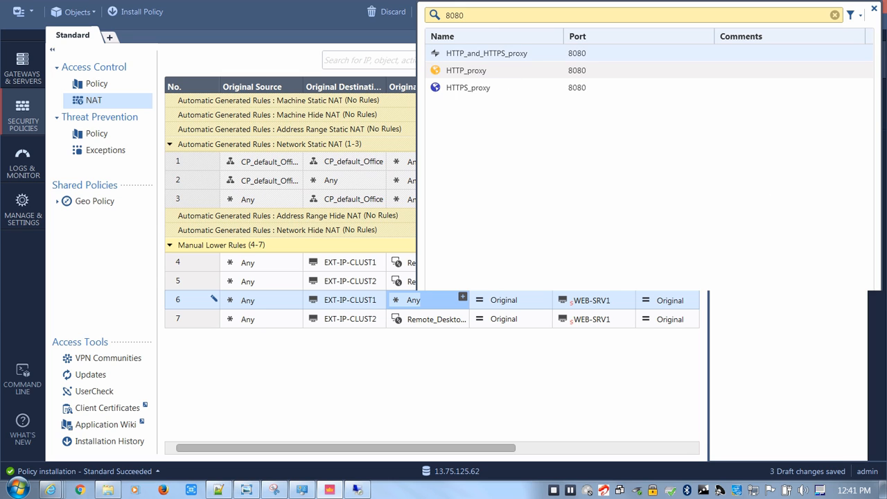
double_click(487, 53)
left_click(434, 300)
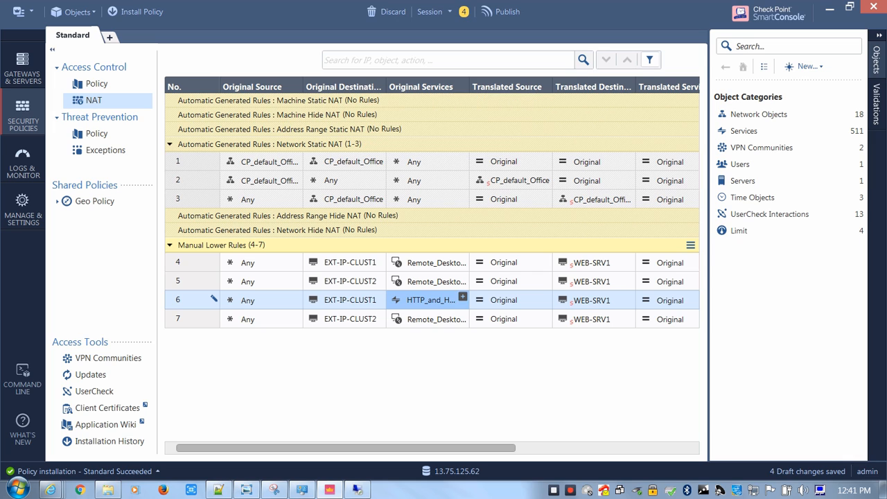
left_click(434, 320)
key("Delete")
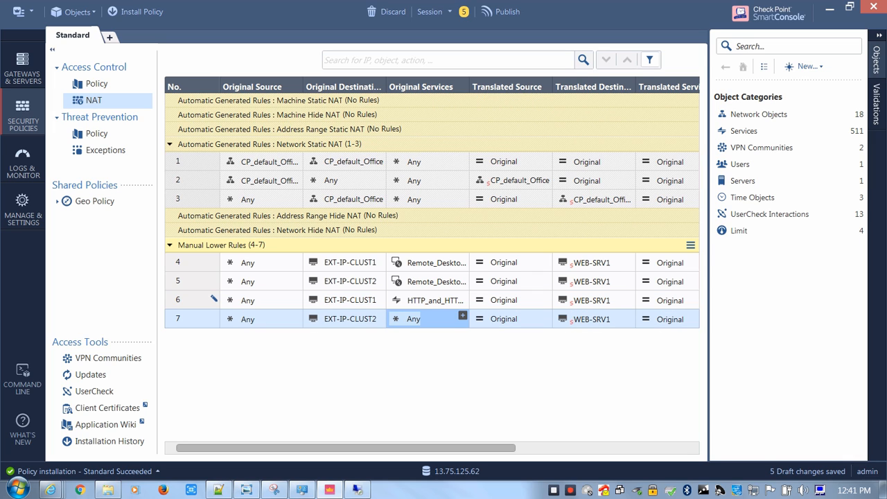
left_click(462, 315)
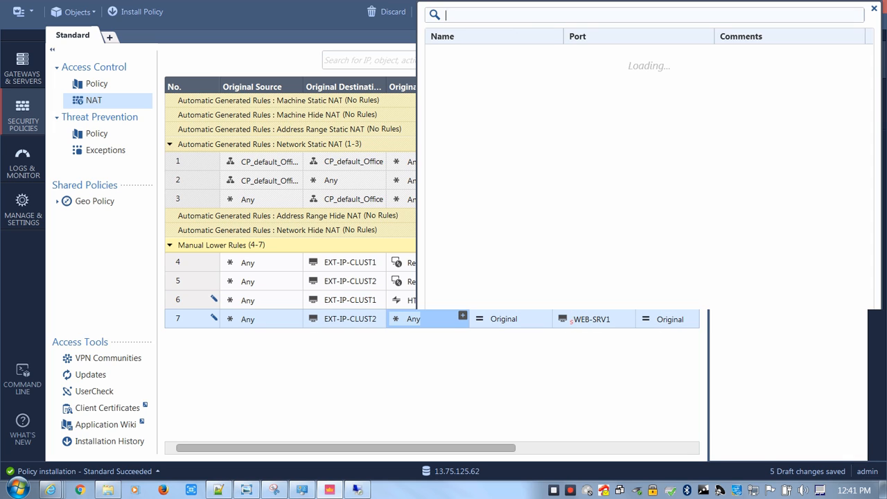
type("8080")
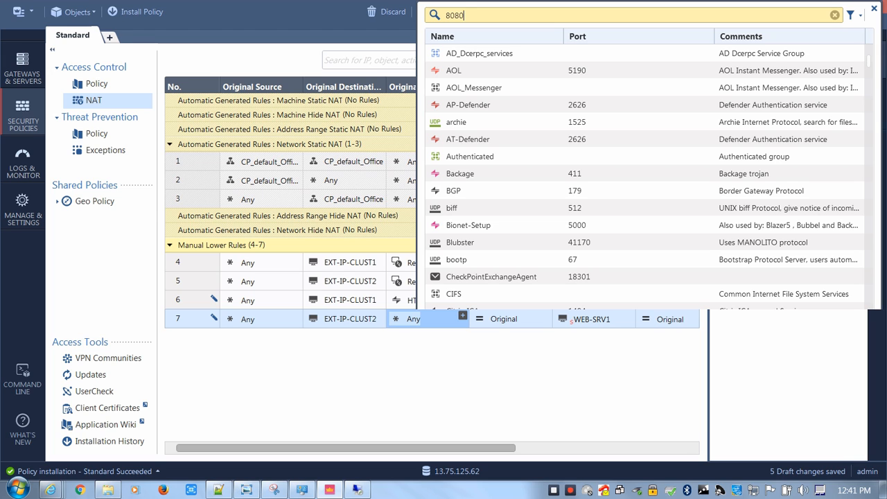
key("Escape")
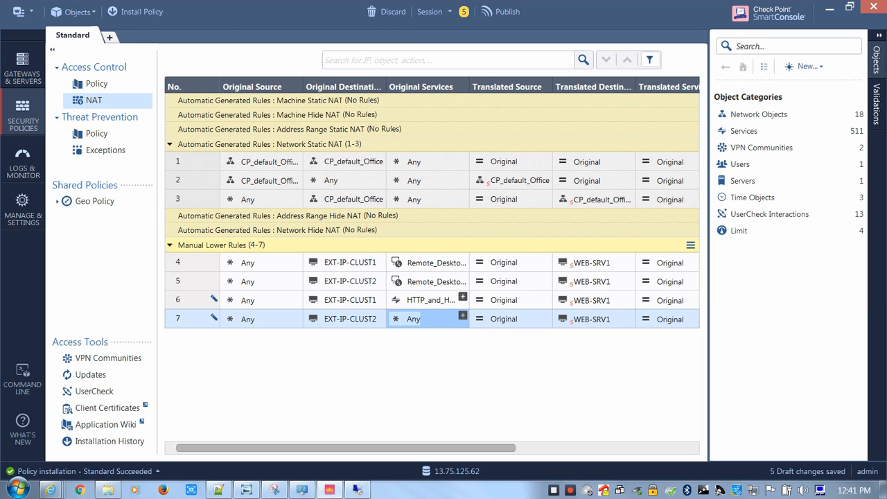
Copy the HTTP_and_HTTPS_proxy original service from NAT rule 6 to rule 7
left_click(429, 300)
left_click_drag(429, 300, 430, 319)
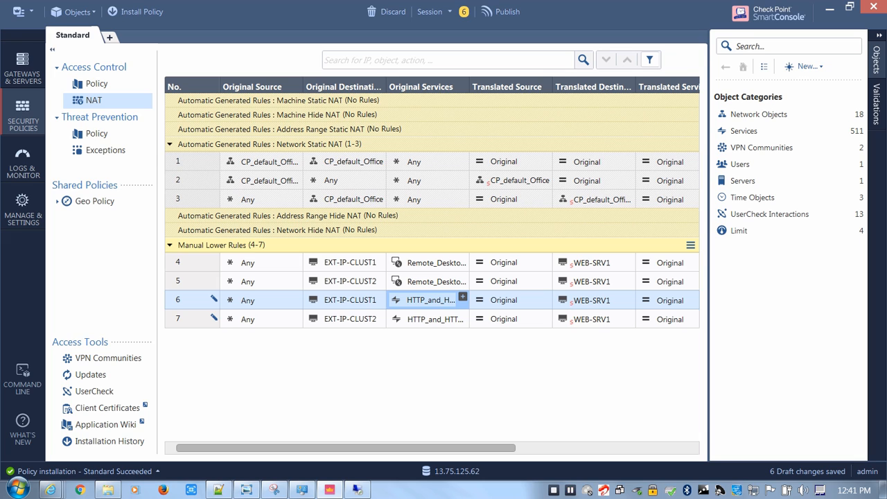
Remove WEB-SRV1 from the translated destination of NAT rule 6 and start a new host object for that cell
left_click(591, 300)
key("Delete")
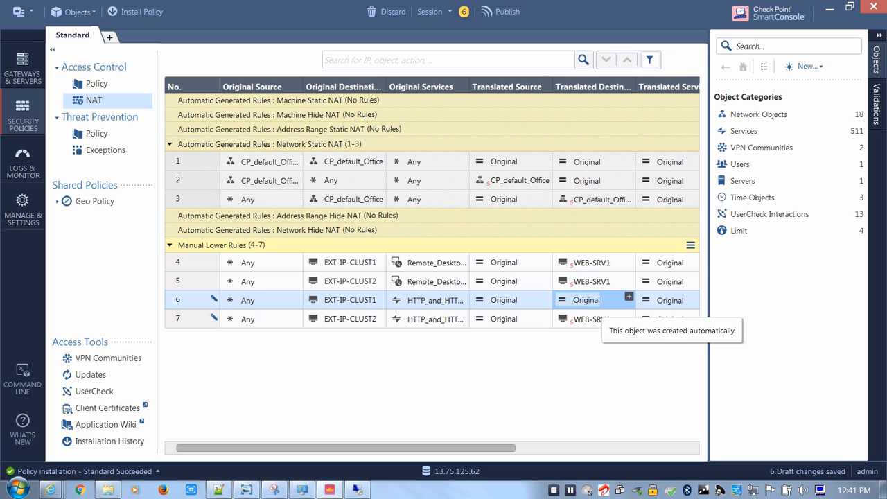
left_click(628, 296)
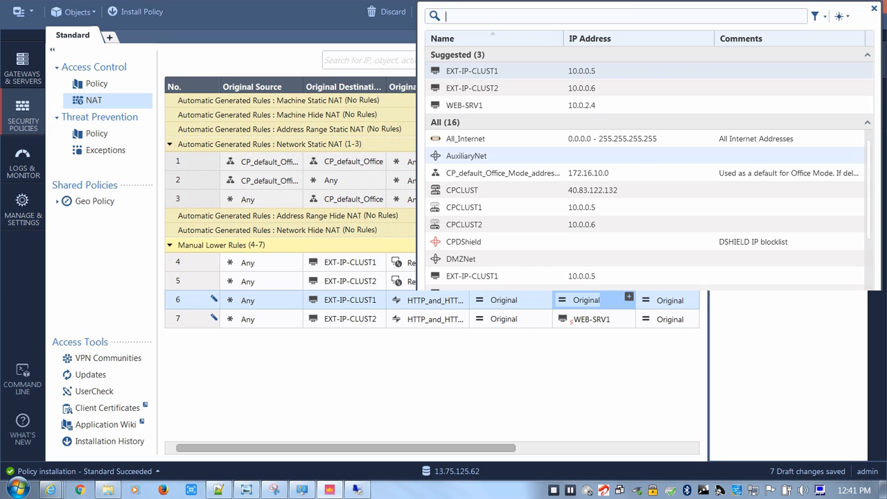
left_click(815, 15)
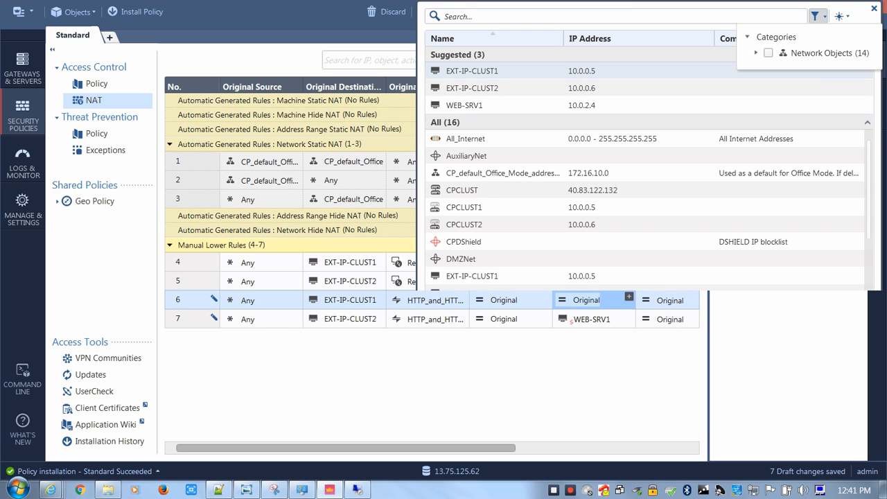
left_click(840, 16)
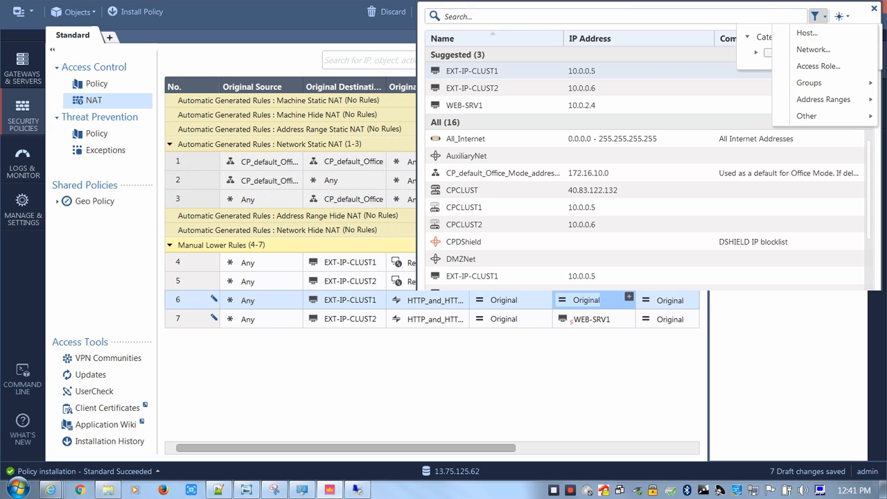
left_click(807, 32)
Create the host DB-SRV with IP address 10.0.3.4 and use it as the translated destination of NAT rules 6 and 7
type("D")
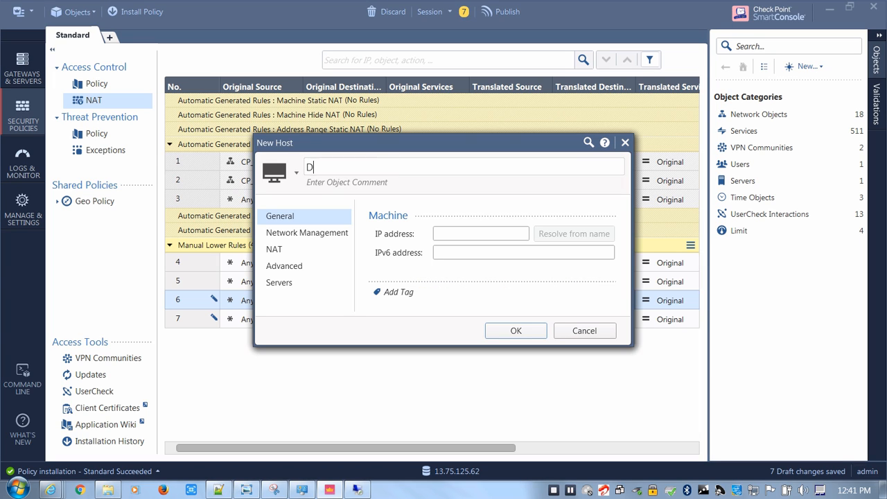
type("B-SRV")
key("Tab")
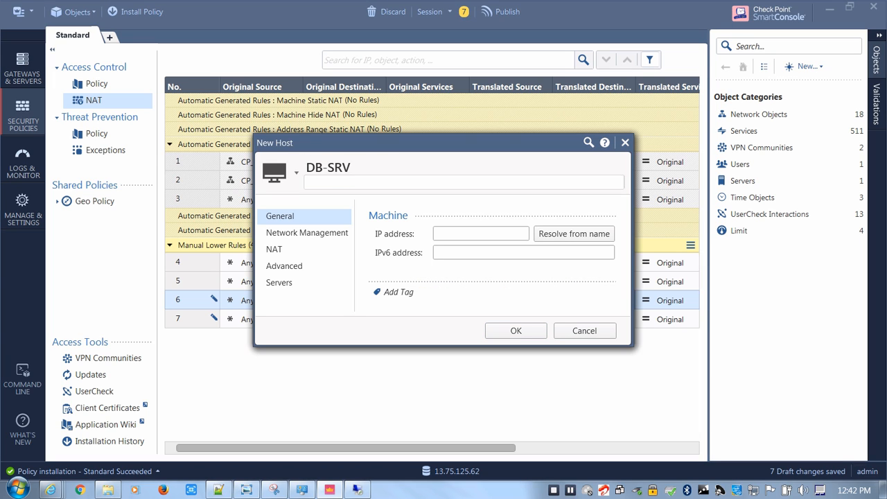
key("Tab")
type("10.")
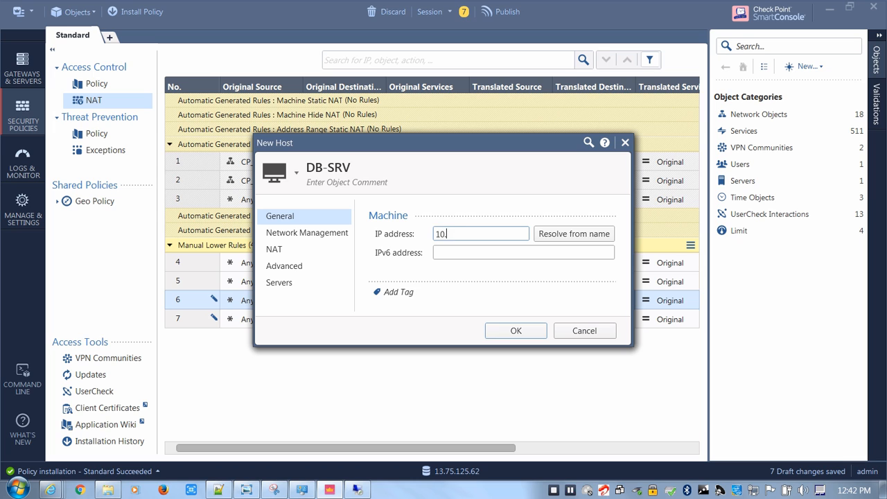
type("0.3.4")
key("Return")
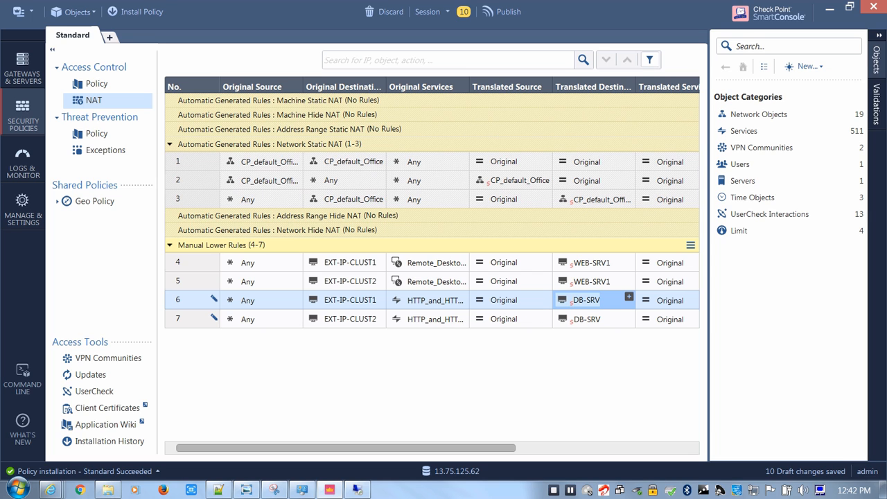
Set the translated service of NAT rule 6 to http and copy it to rule 7
left_click_drag(361, 448, 417, 449)
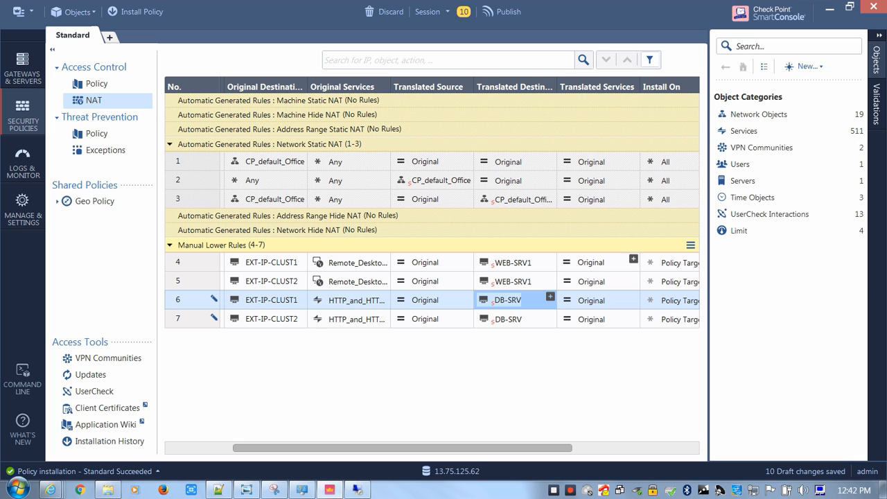
left_click(593, 301)
left_click(633, 297)
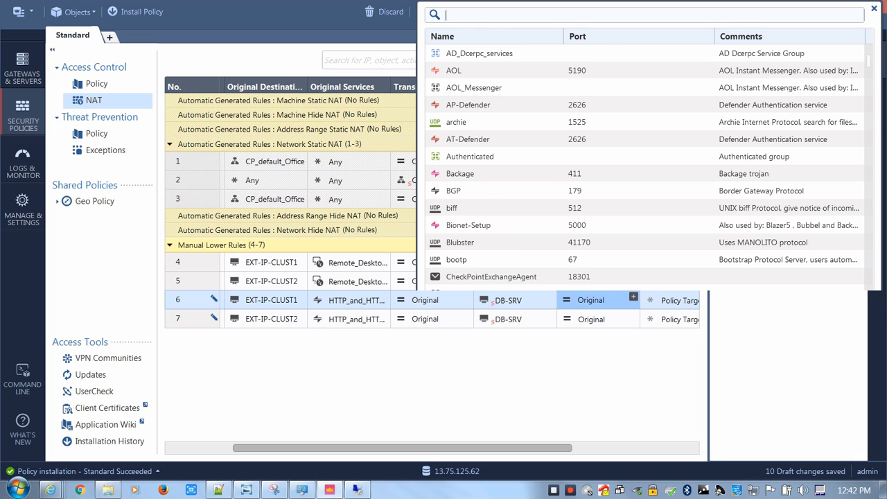
type("http")
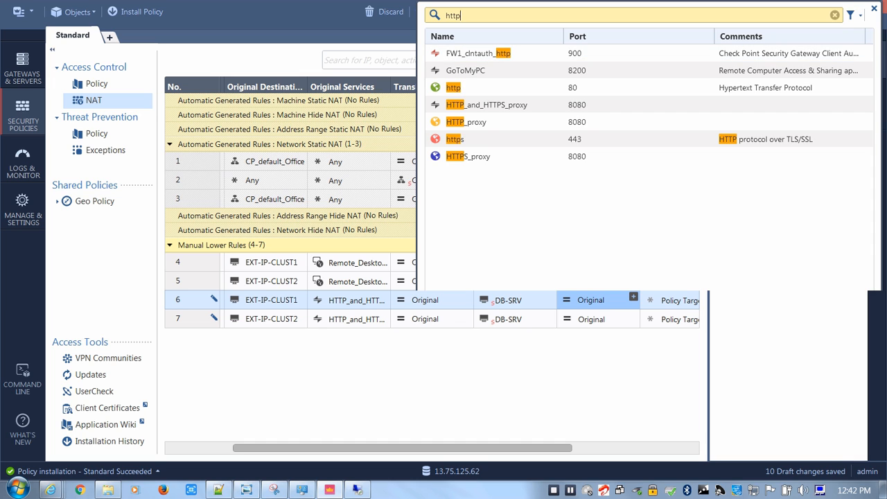
left_click(455, 88)
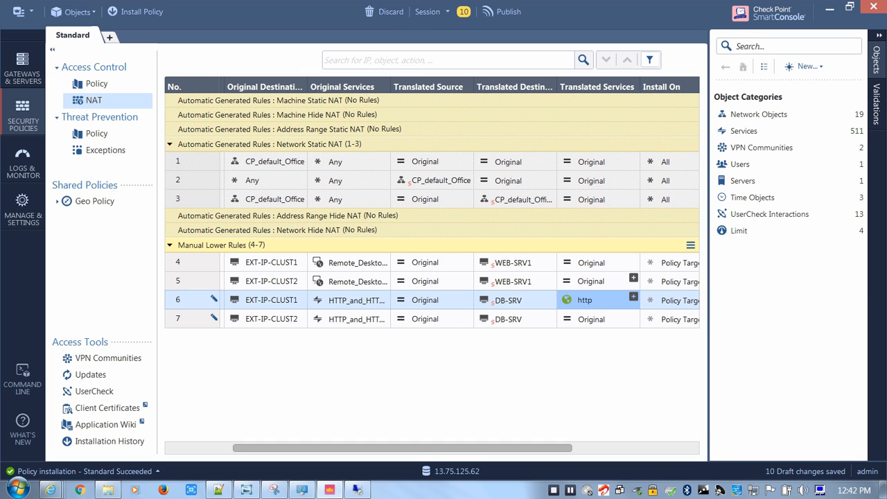
left_click_drag(585, 300, 590, 319)
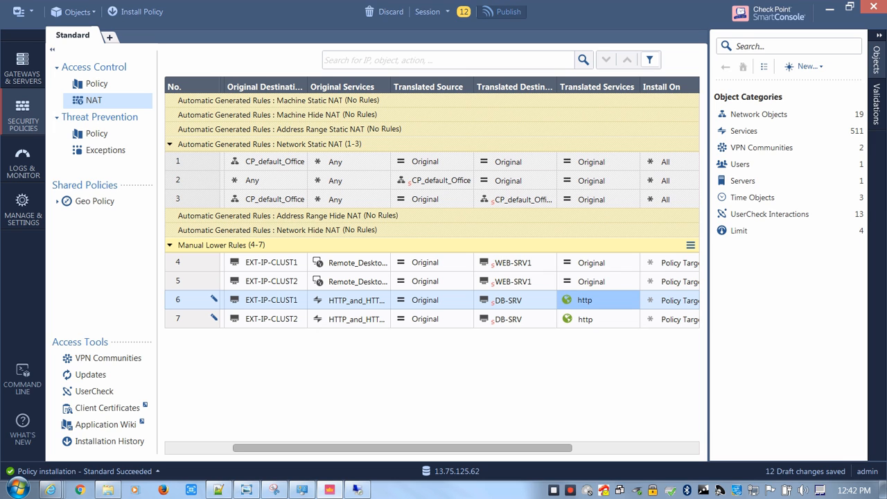
Publish the session changes and install the Standard policy with Access Control and Threat Prevention on CPCLUST
left_click(501, 12)
left_click(511, 325)
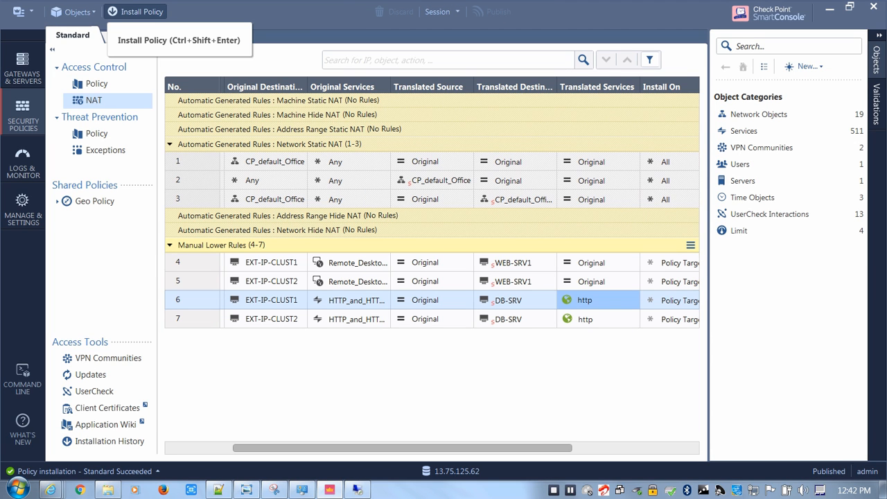
left_click(135, 12)
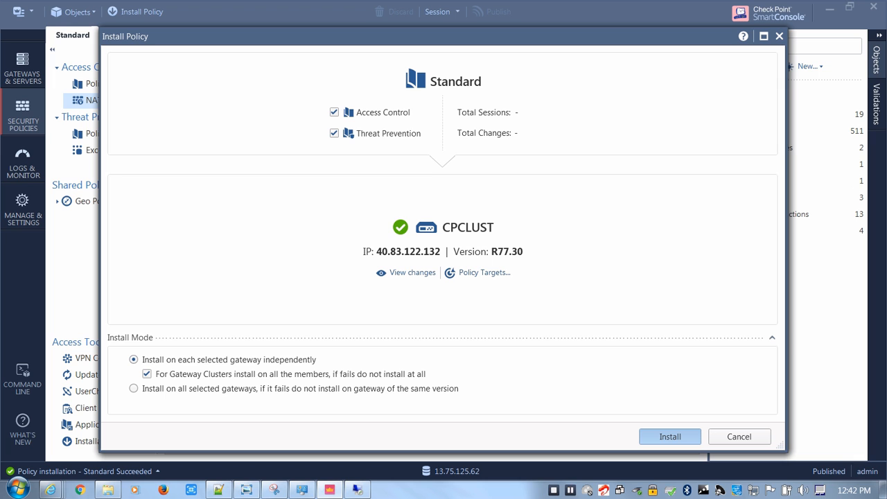
Switch to the Azure portal, copy the IN-WEB-NAT destination address 207.46.154.252, and paste it at the end of the Notepad++ notes
left_click(79, 426)
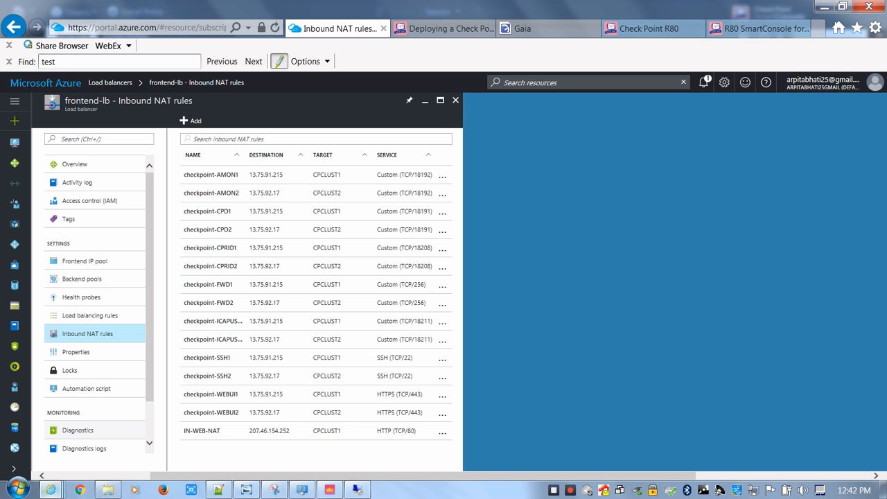
double_click(269, 432)
key("ctrl+c")
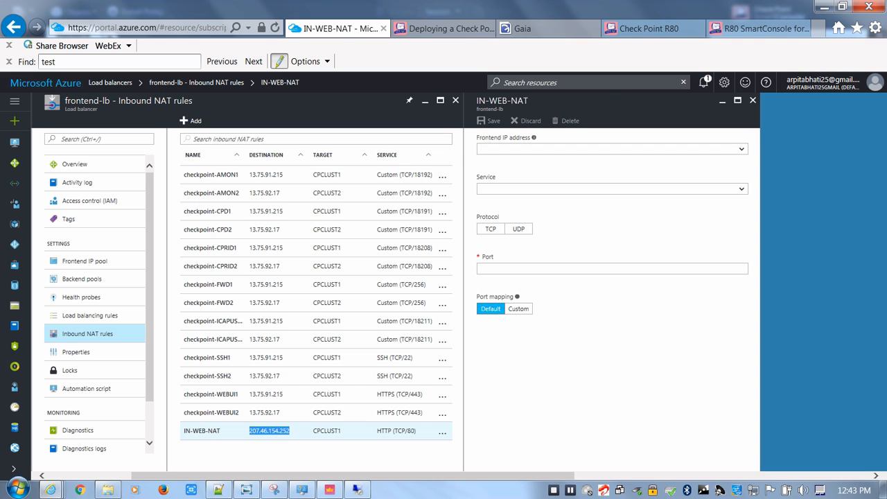
key("alt+Tab")
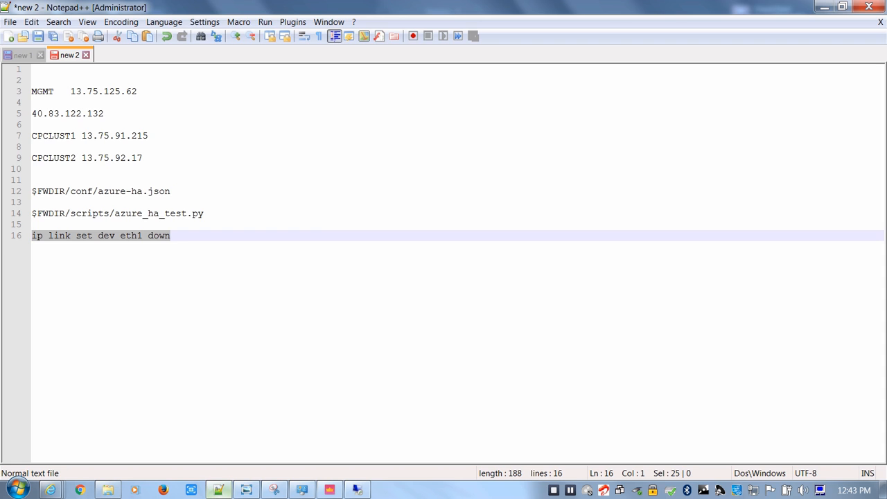
key("End")
key("Return")
key("Return")
key("Return")
key("ctrl+v")
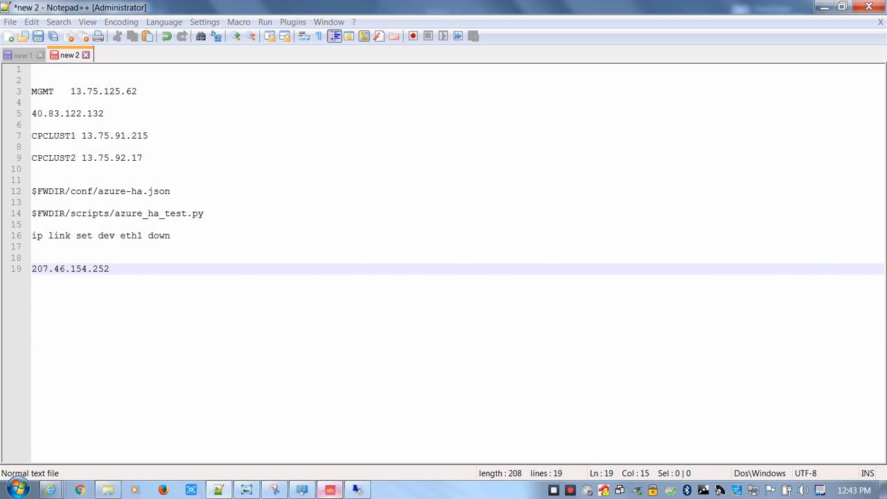
Switch to SmartConsole to check the recent policy installation tasks, and return to the Notepad++ notes
key("alt+Tab")
left_click(84, 471)
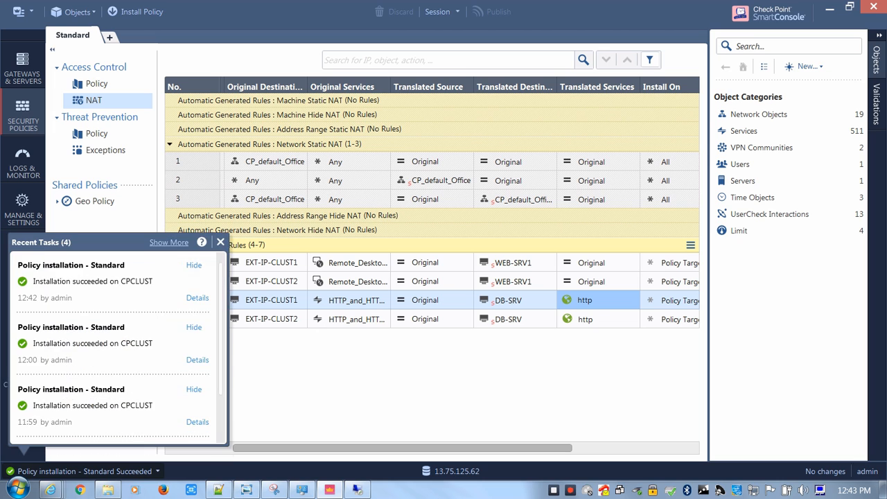
key("alt+Tab")
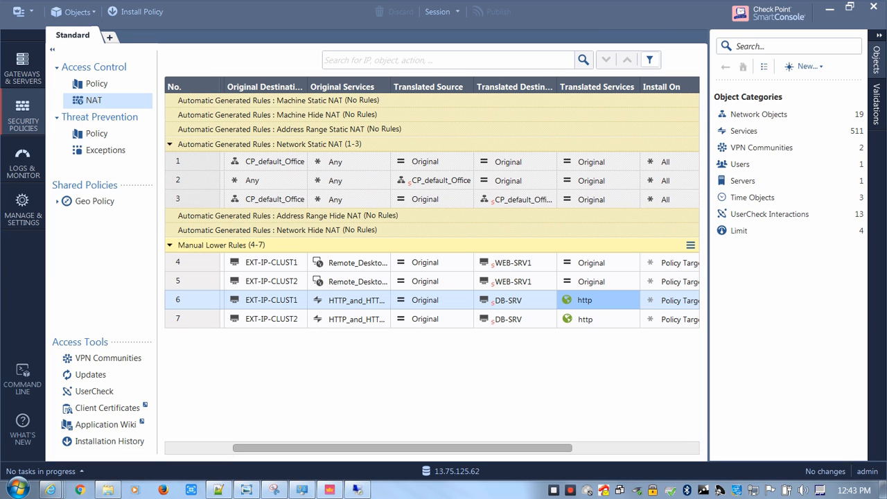
left_click(219, 491)
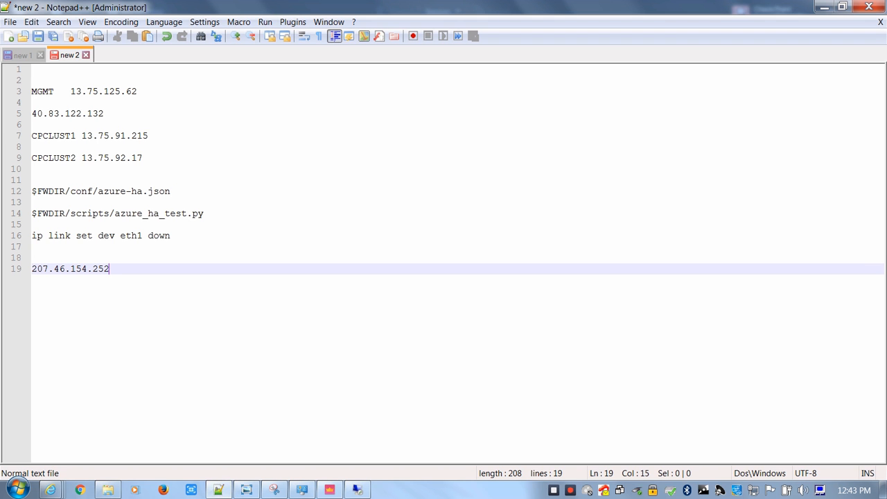
Copy the address 207.46.154.252 from the notes, open it in the Check Point R80 browser window, and reload the page
key("shift+Left")
key("shift+Left")
key("shift+Left")
key("shift+Left")
key("shift+Left")
key("shift+Left")
key("shift+Left")
key("shift+Left")
key("shift+Left")
key("shift+Left")
key("shift+Left")
key("shift+Left")
key("shift+Left")
key("shift+Left")
key("ctrl+c")
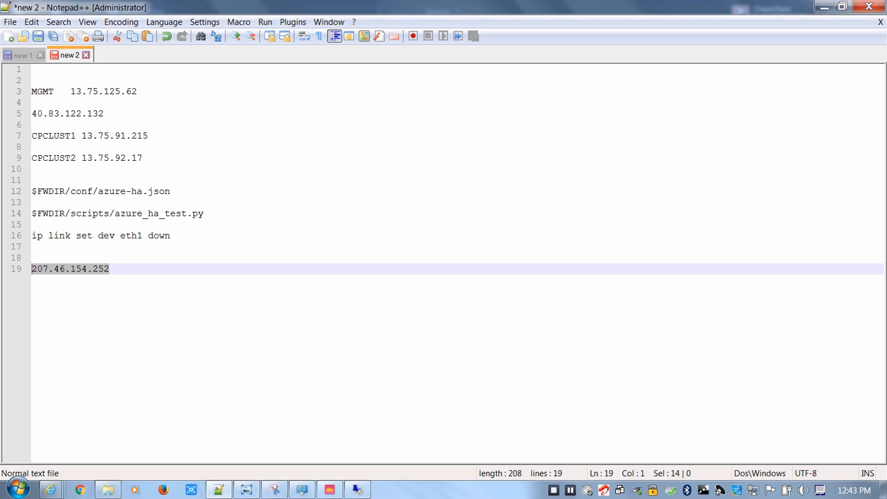
left_click(51, 490)
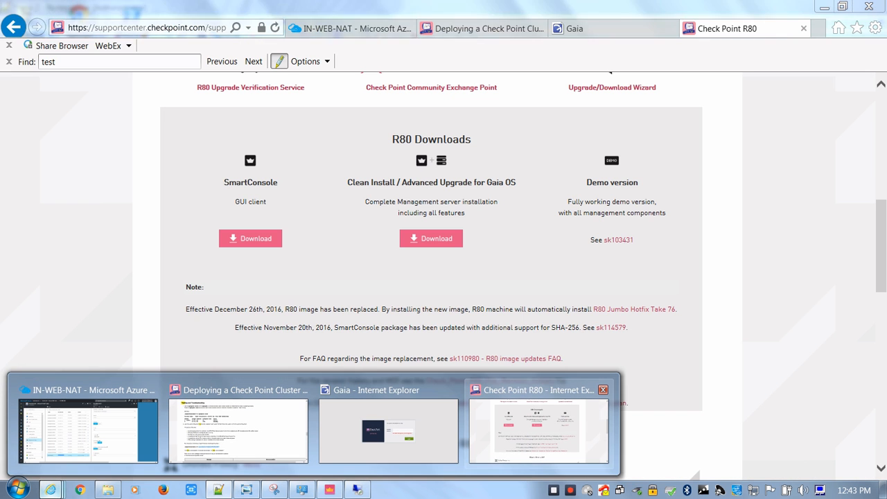
left_click(538, 427)
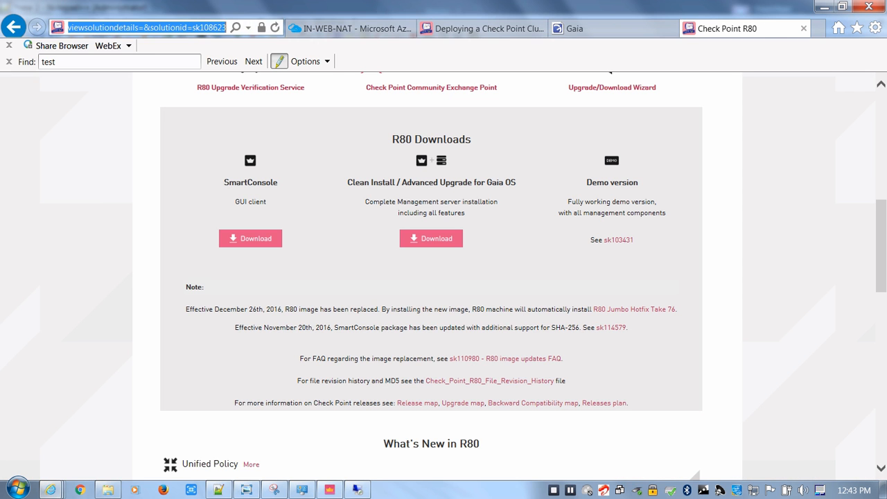
key("ctrl+v")
key("Return")
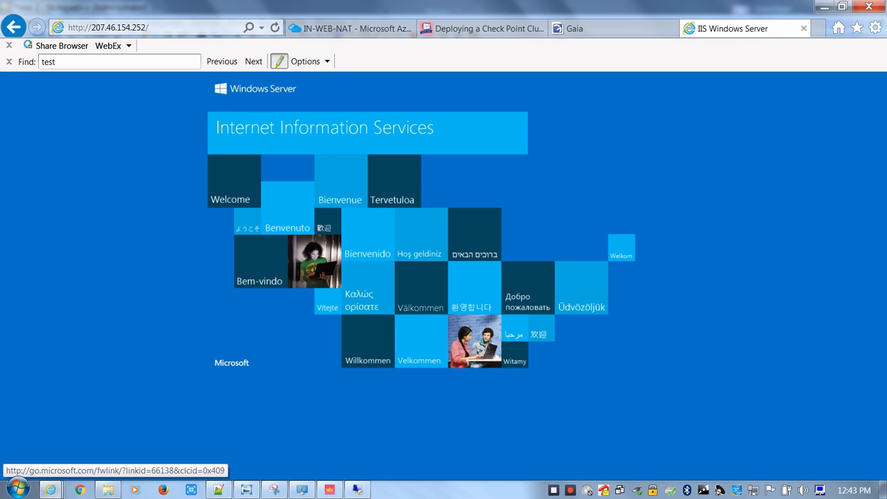
key("F5")
key("F5")
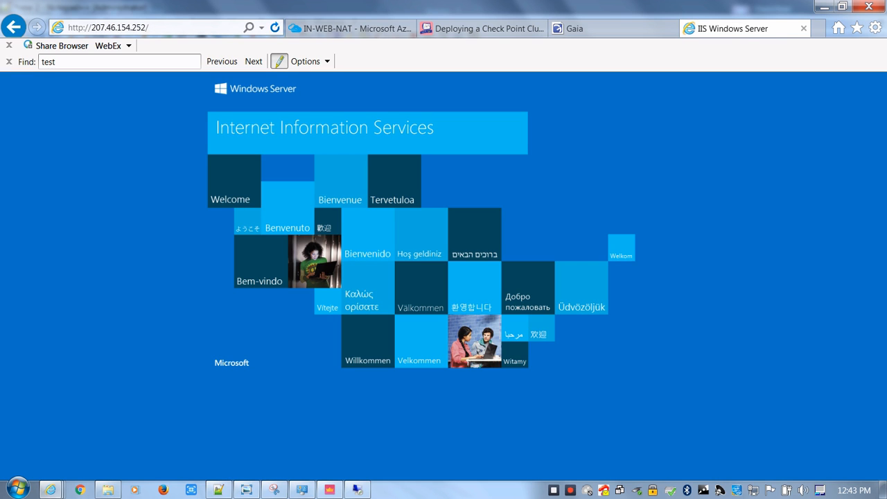
Switch to SmartConsole, clear the src:WEB-SRV1 query from the logs, and select the most recent HTTP_and_HTTPS log entry
left_click(357, 490)
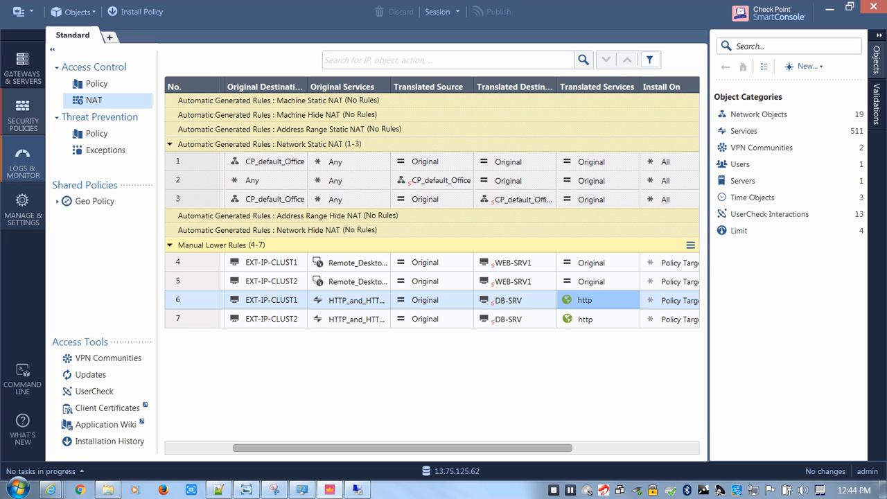
left_click(23, 164)
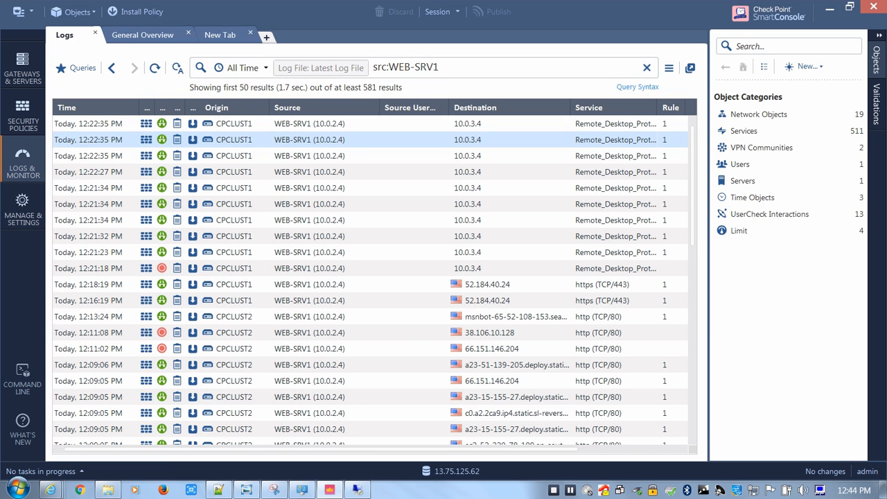
left_click(647, 67)
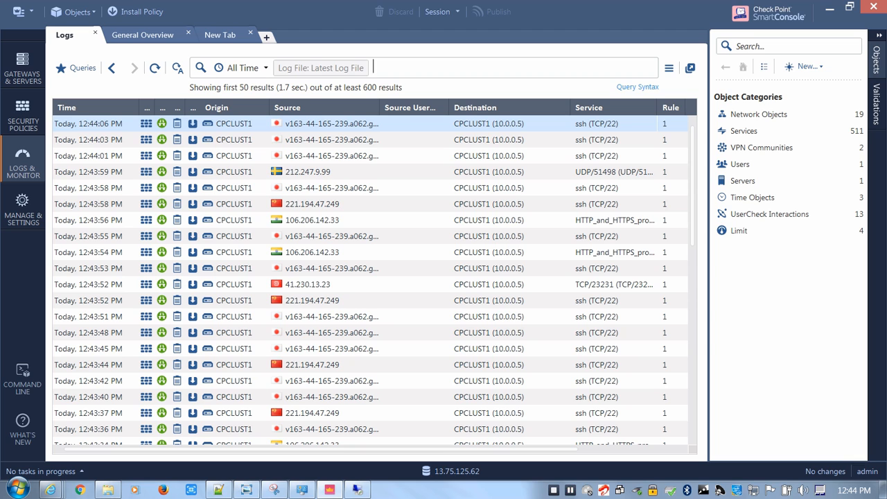
left_click(590, 220)
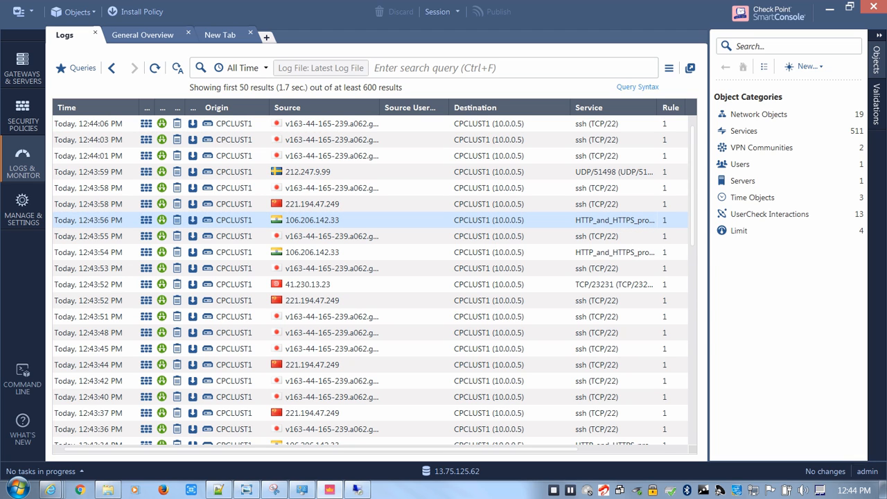
right_click(510, 220)
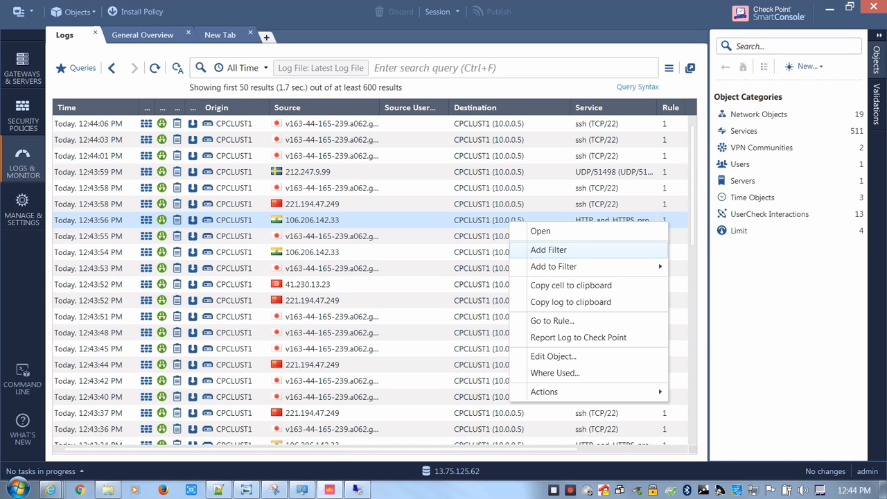
mouse_move(554, 266)
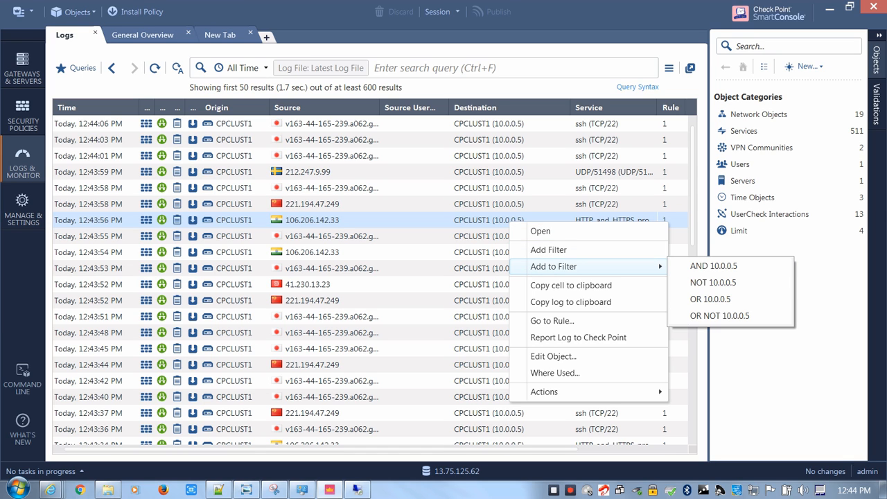
left_click(430, 252)
right_click(341, 222)
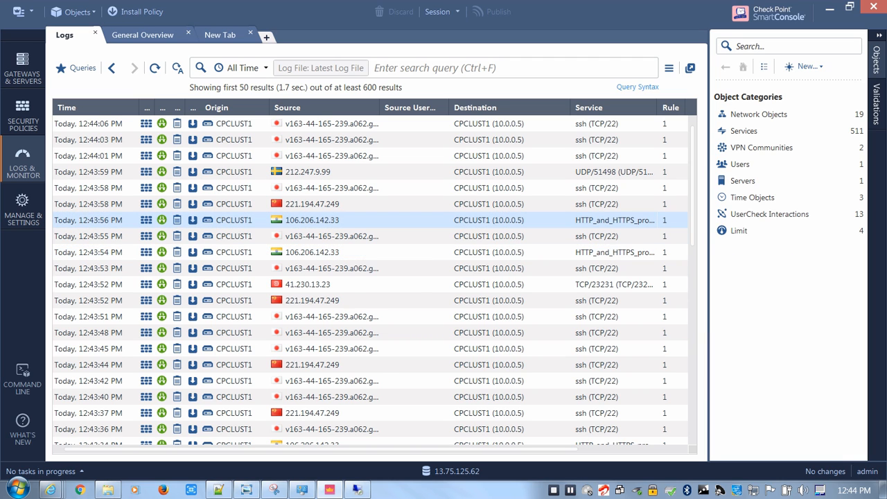
left_click(510, 222)
right_click(510, 221)
left_click(550, 251)
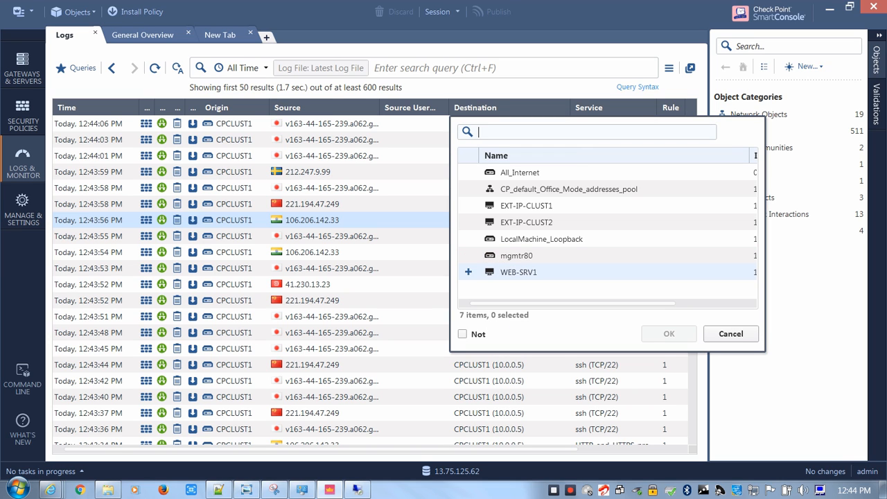
left_click(731, 334)
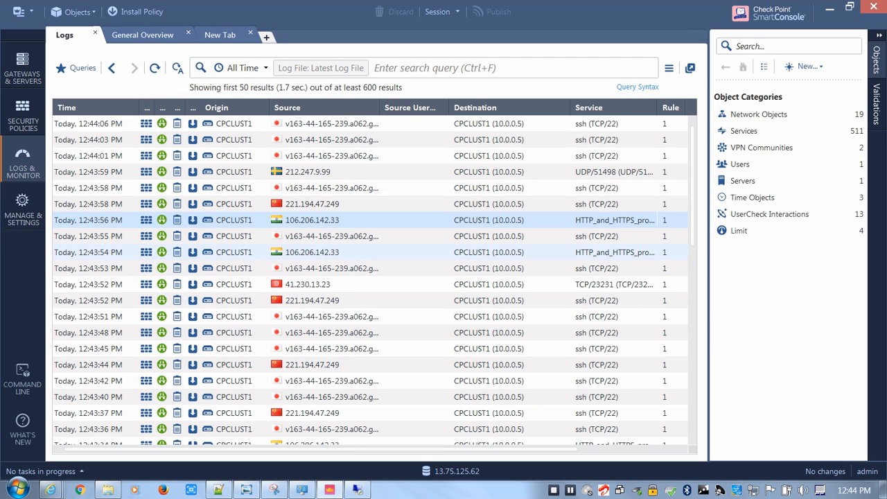
left_click(444, 253)
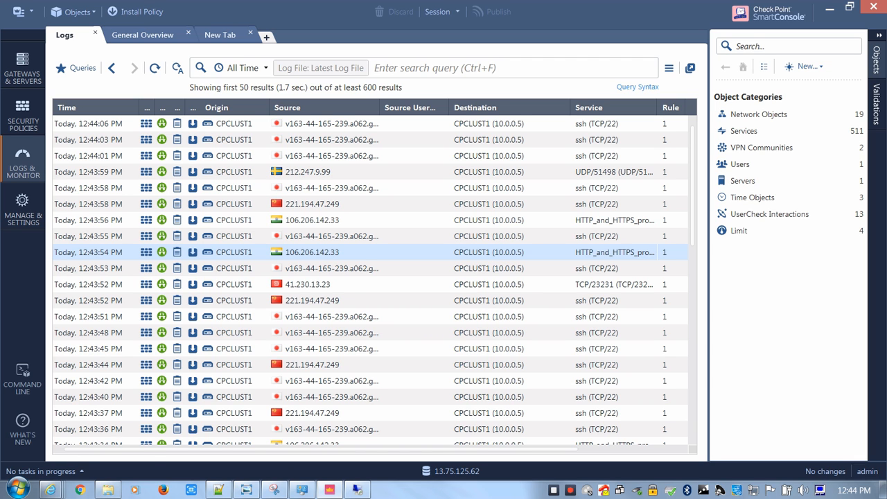
Launch PuTTY, check the destination and target of the IN-WEB-NAT rule in the Azure portal, and return to PuTTY
key("super")
key("Return")
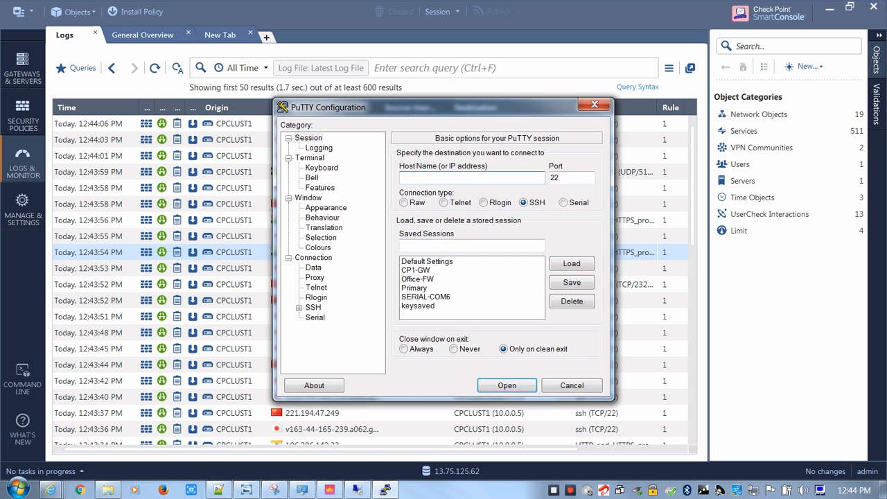
left_click(51, 490)
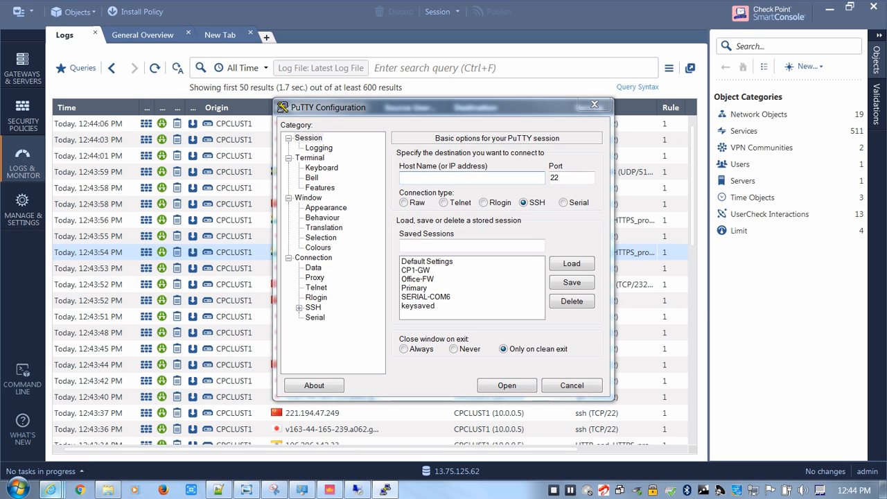
left_click(89, 425)
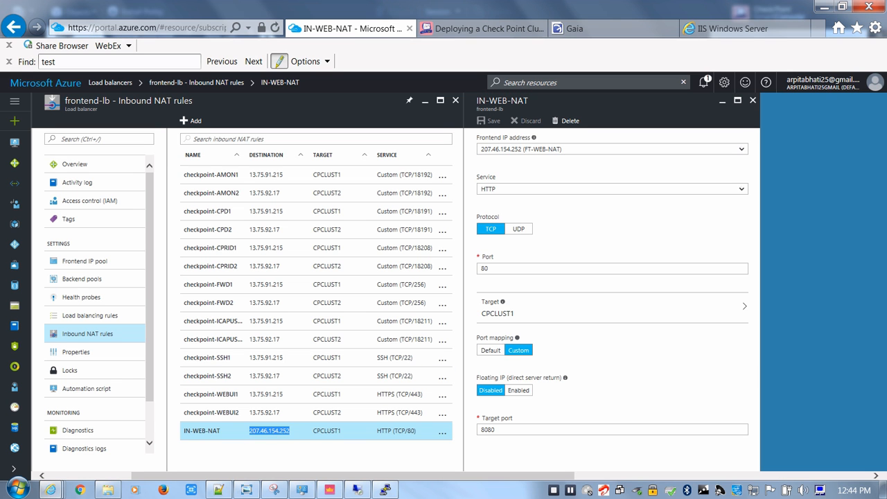
left_click(277, 431)
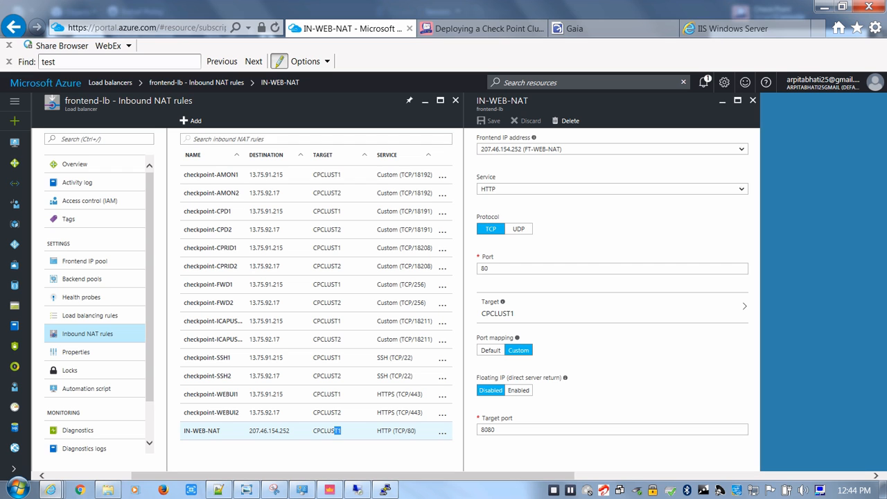
double_click(337, 431)
left_click(386, 490)
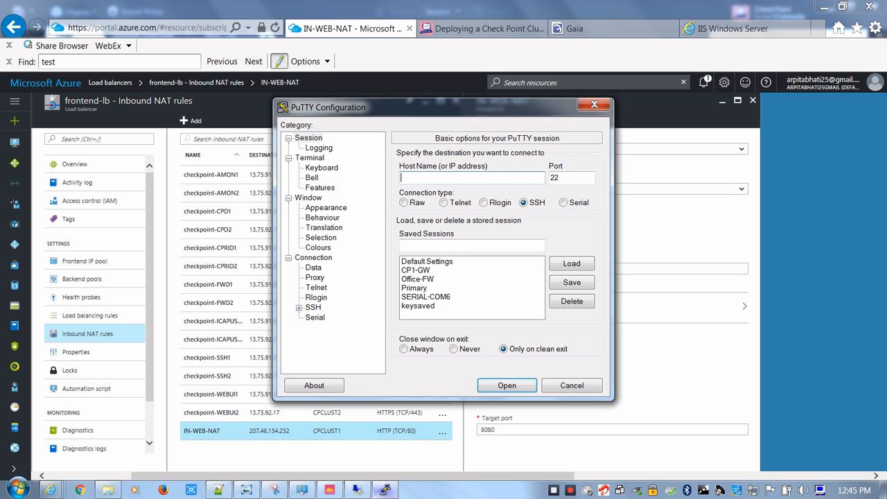
Copy the CPCLUST2 address 13.75.92.17 from the Notepad++ notes and open a PuTTY SSH session to it
left_click(219, 490)
left_click_drag(142, 158, 81, 158)
left_click(385, 490)
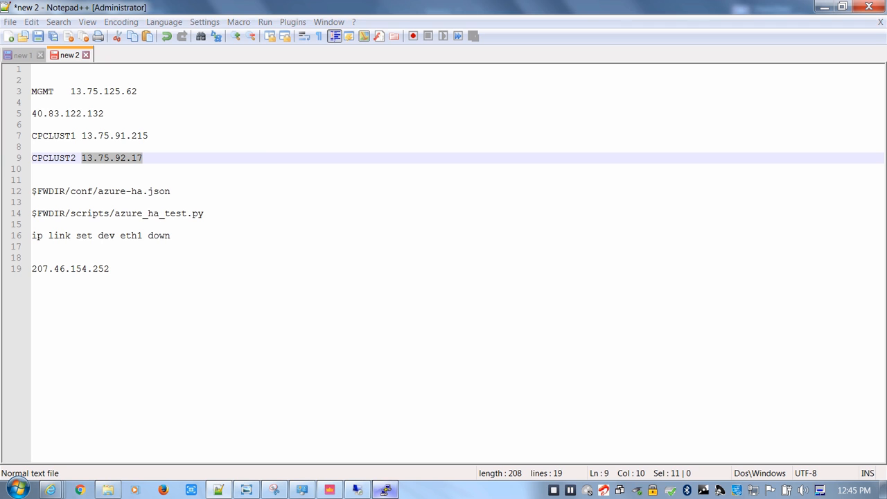
type("13.75.92.17")
key("Return")
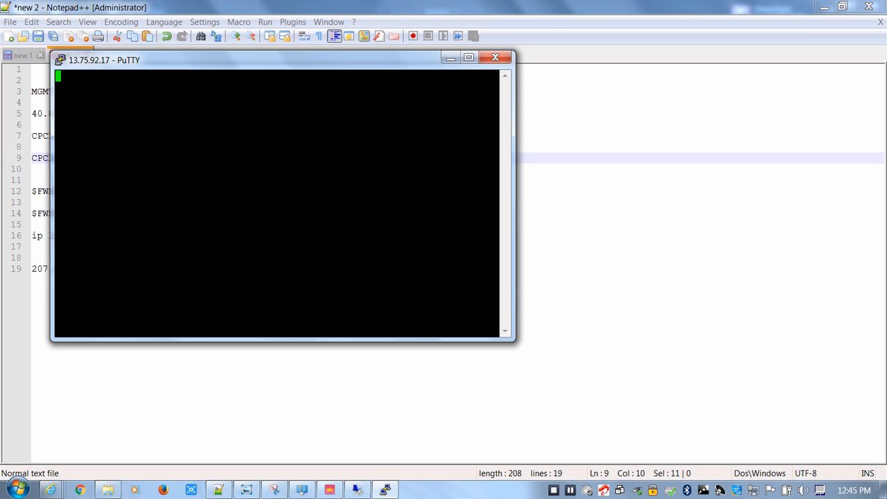
Log in to the CPCLUST2 SSH session as admin with the account password
type("admin")
key("Return")
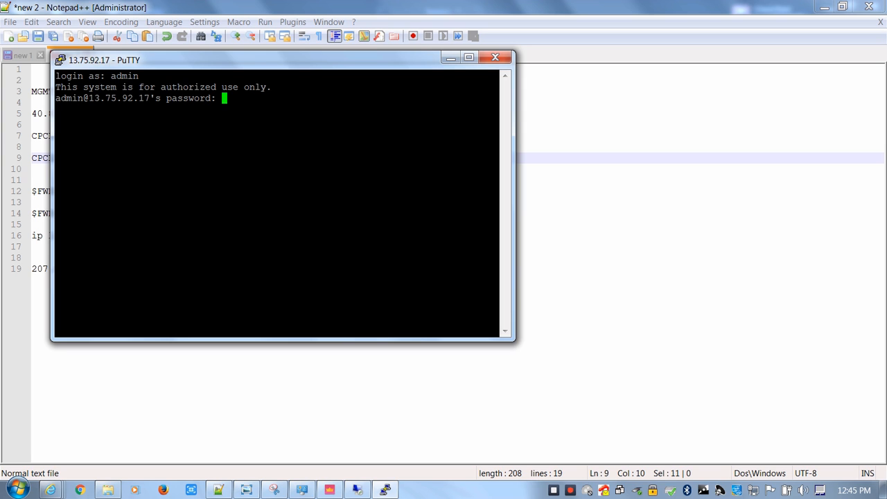
key("Return")
key("Return")
key("Return")
key("Return")
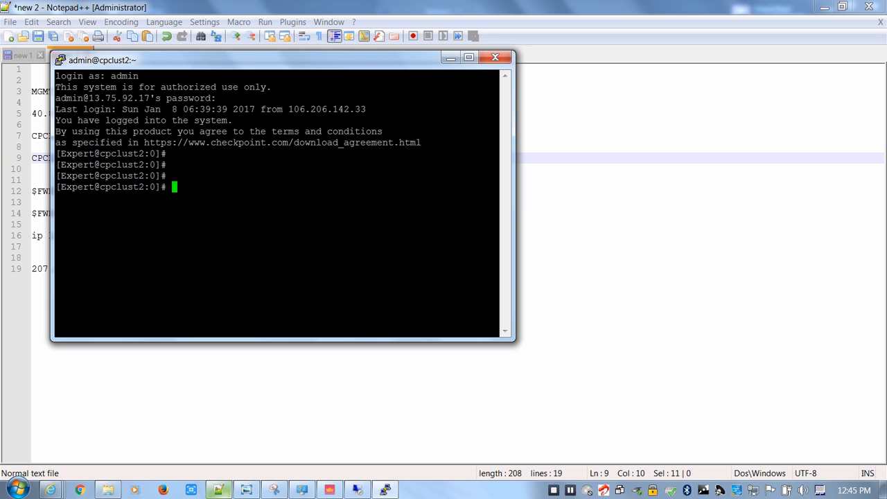
Run cphaprob stat on CPCLUST2 and examine the state of the first cluster member
mouse_move(226, 489)
type("cphapro")
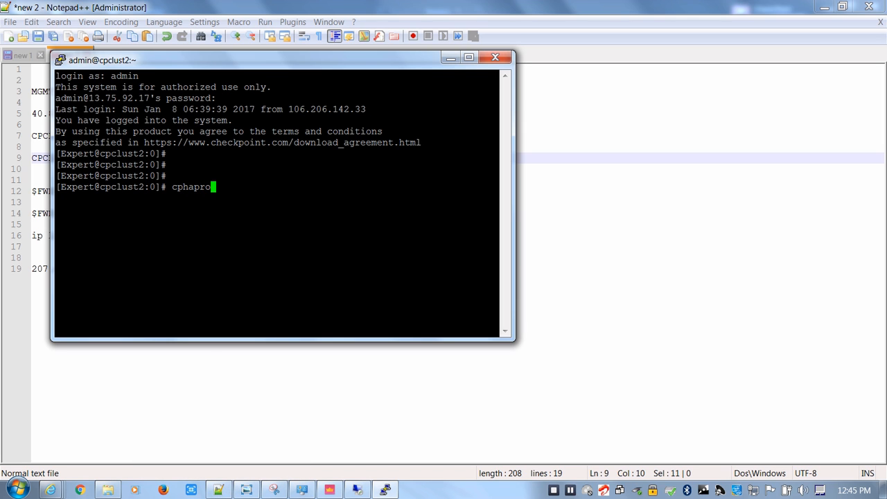
type("b stat")
key("Return")
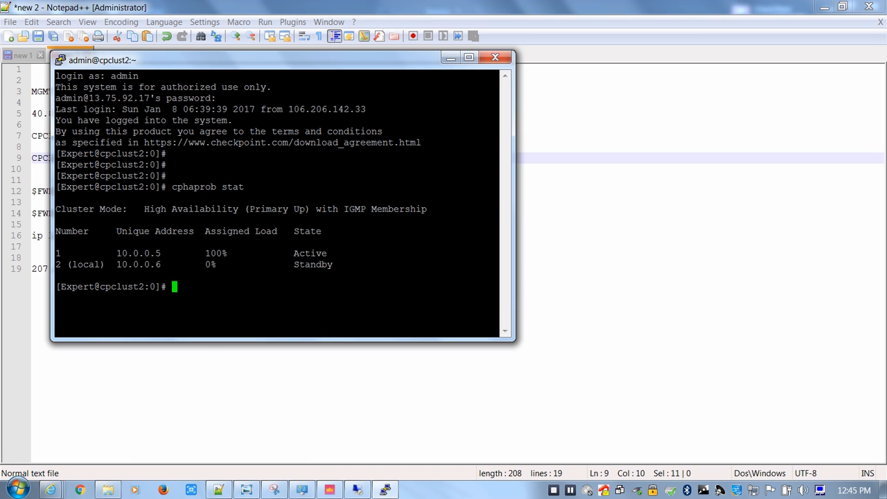
left_click_drag(498, 253, 272, 253)
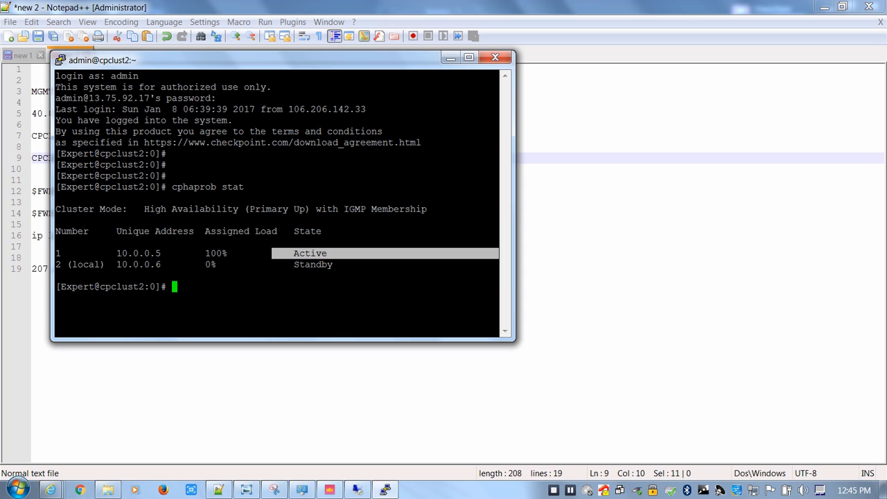
Copy the command "ip link set dev eth1 down" from the Notepad++ notes and run it in the CPCLUST2 session
left_click(218, 490)
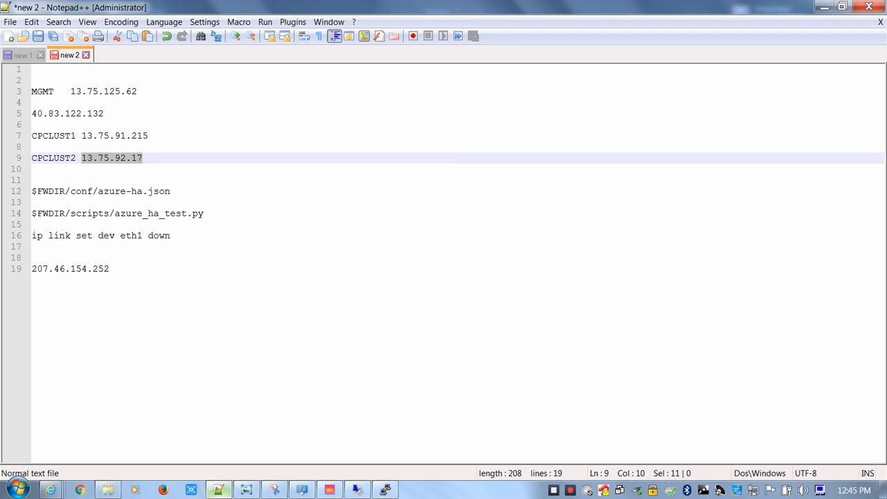
left_click_drag(171, 236, 32, 236)
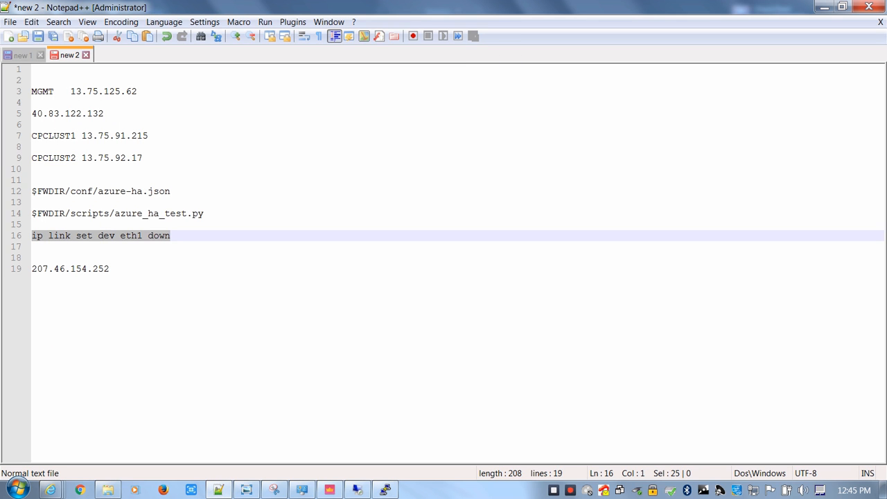
key("ctrl+c")
left_click(385, 490)
key("shift+Insert")
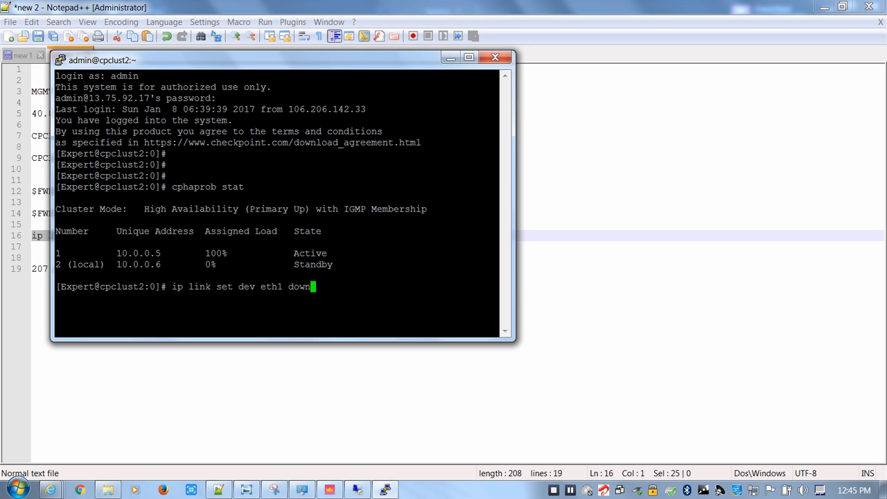
key("Return")
key("Return")
key("Return")
key("Return")
Run cphaprob stat again on CPCLUST2 to check the cluster state with eth1 disabled
key("Up")
key("Up")
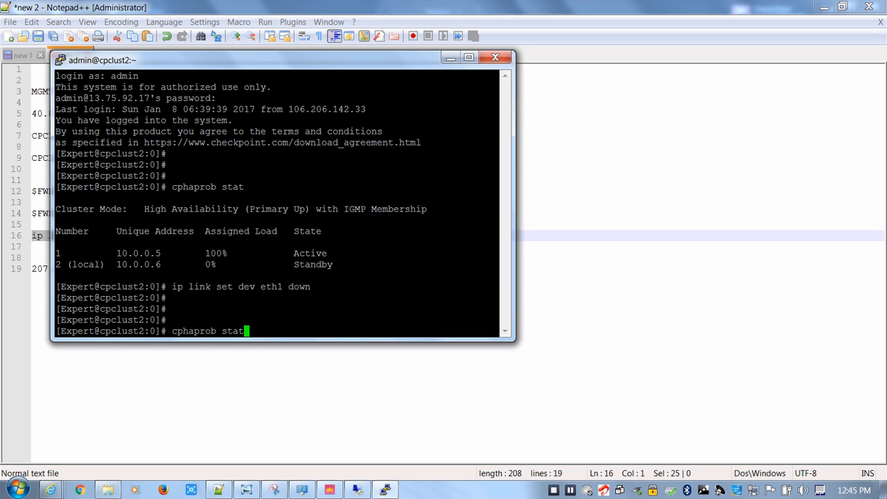
key("Return")
key("Return")
key("Return")
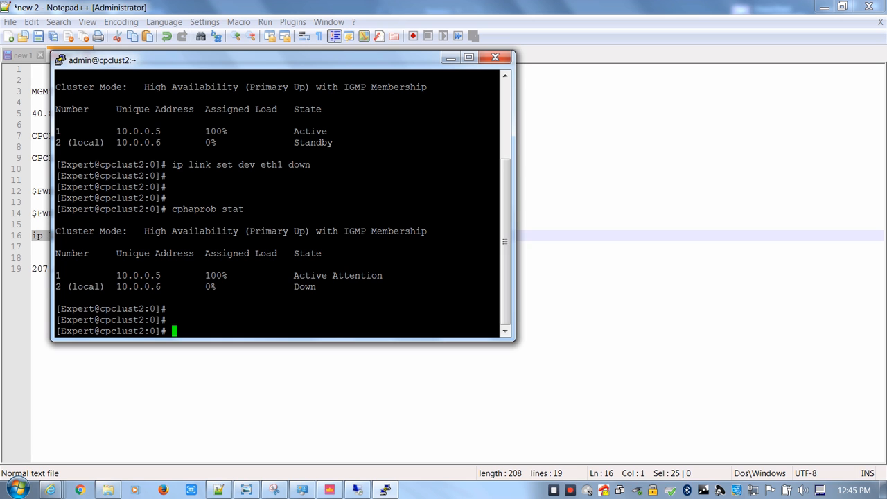
Run "ip link set dev eth1 up" on CPCLUST2 to re-enable the eth1 interface
key("Up")
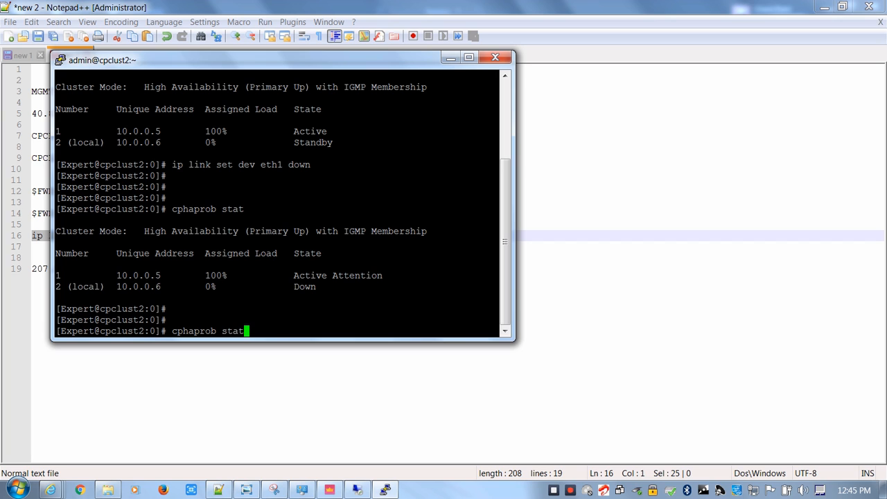
key("Up")
key("BackSpace")
key("BackSpace")
key("BackSpace")
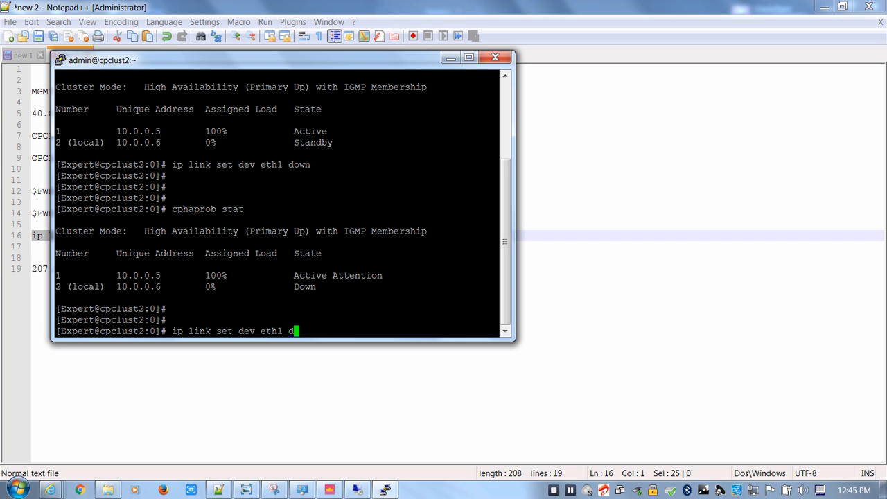
key("BackSpace")
type("up")
key("Return")
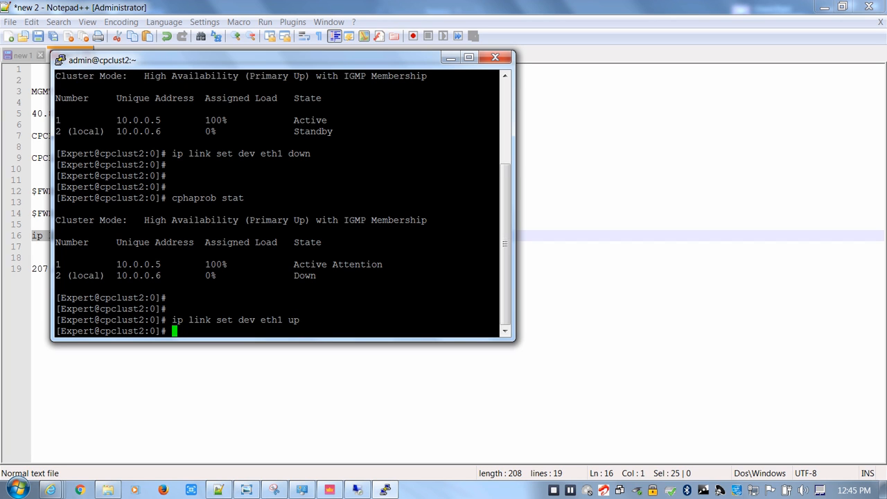
Run cphaprob stat on CPCLUST2 to check the cluster state with eth1 back up
key("Return")
key("Return")
key("Return")
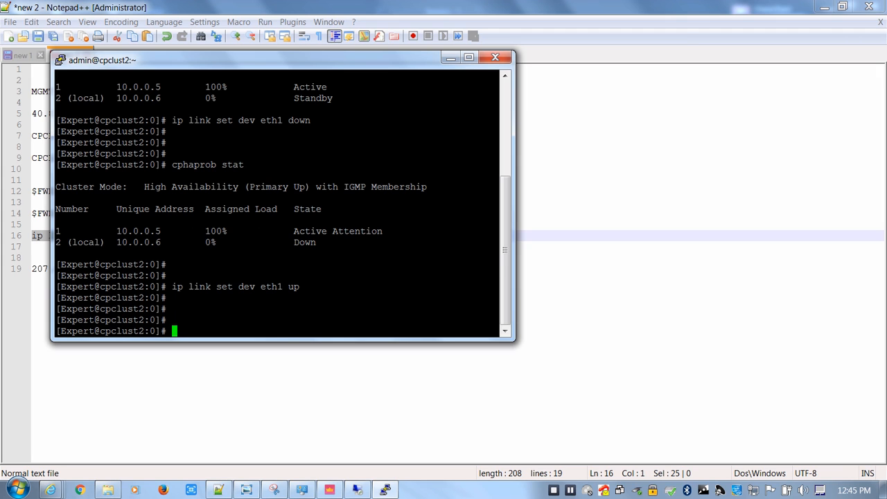
key("Return")
key("Up")
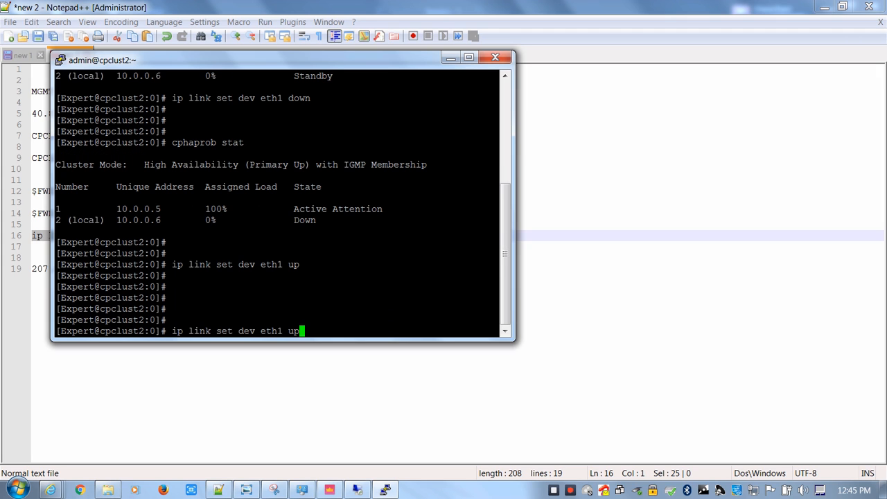
key("Up")
key("Return")
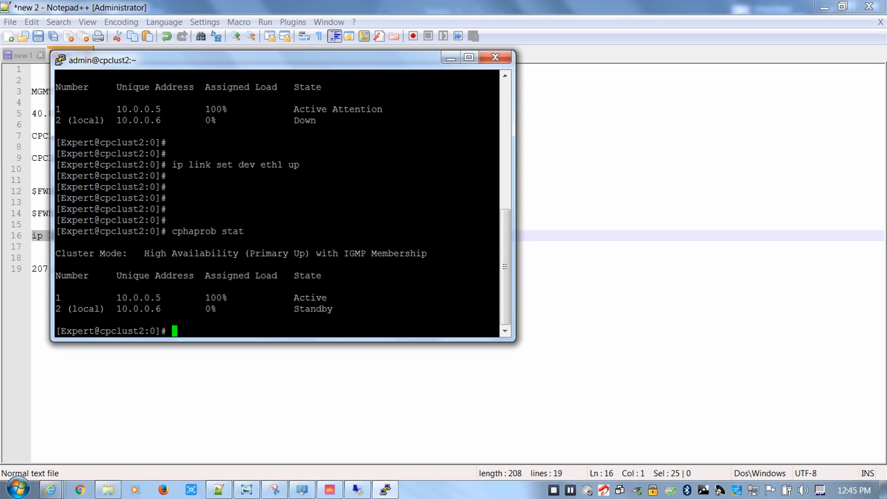
Copy the CPCLUST1 address 13.75.91.215 from the Notepad++ notes, open a PuTTY session to it and log in as admin with the account password
left_click(219, 490)
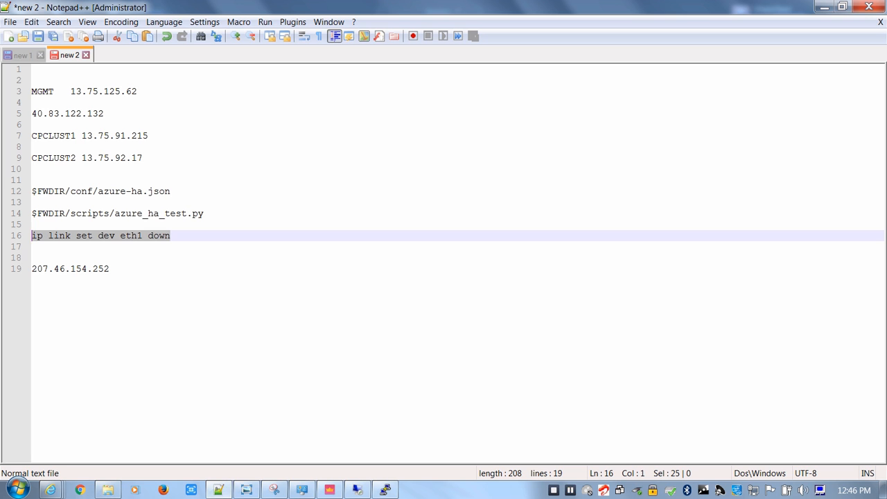
left_click_drag(154, 136, 82, 136)
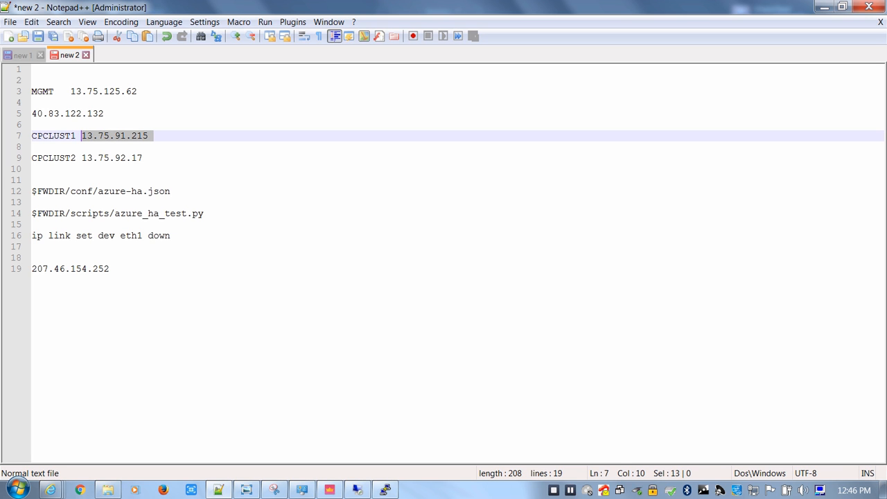
left_click(18, 488)
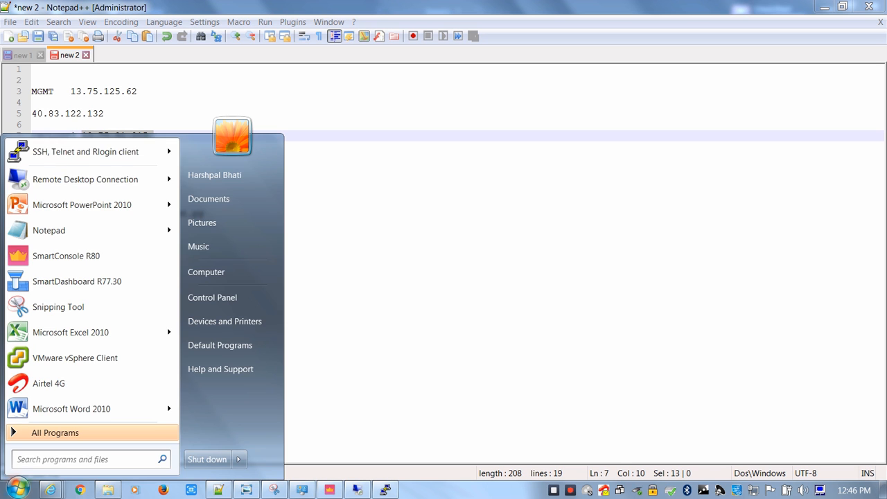
left_click(83, 151)
key("ctrl+v")
key("Return")
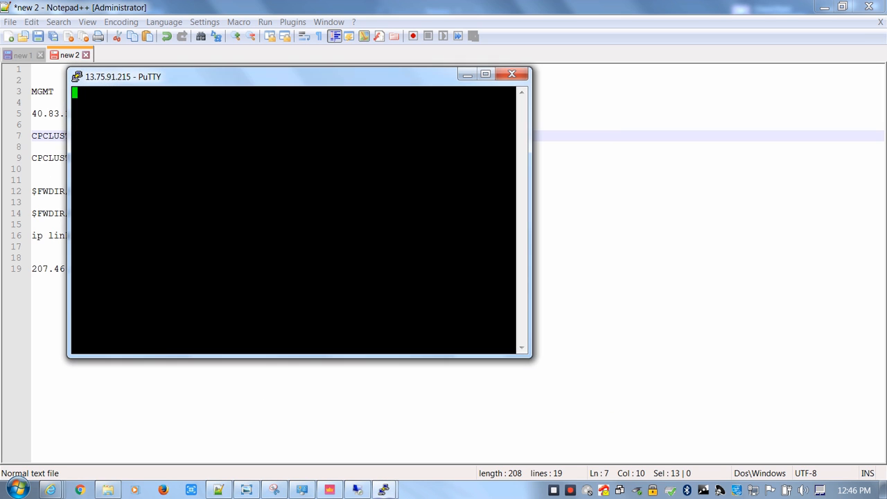
type("admin")
key("Return")
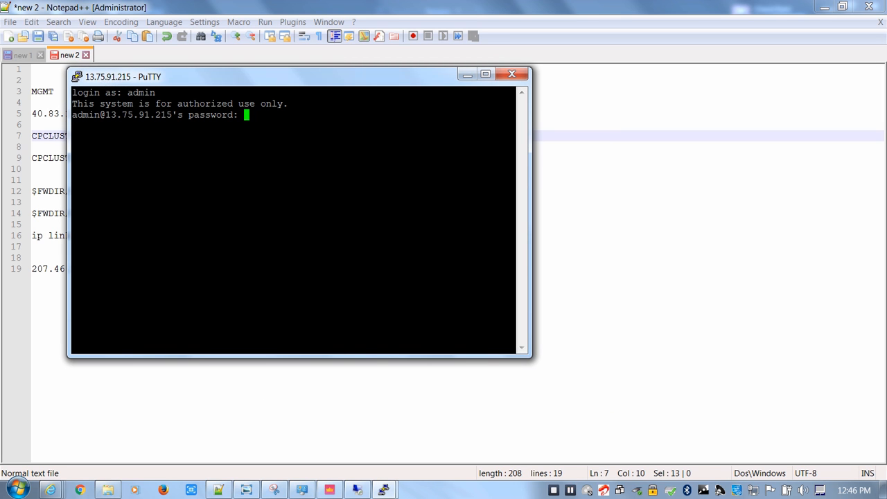
key("Return")
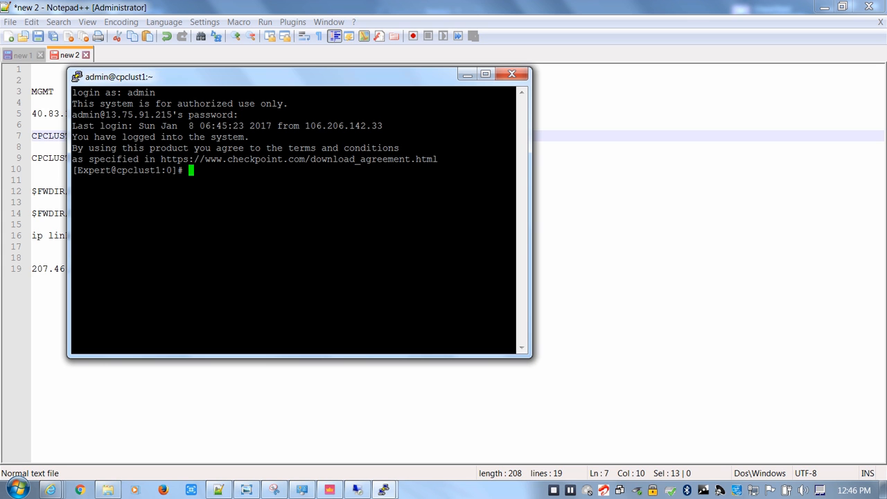
Move the CPCLUST1 session clear of the notes, run cphaprob stat and examine the local member's state
left_click_drag(277, 76, 456, 116)
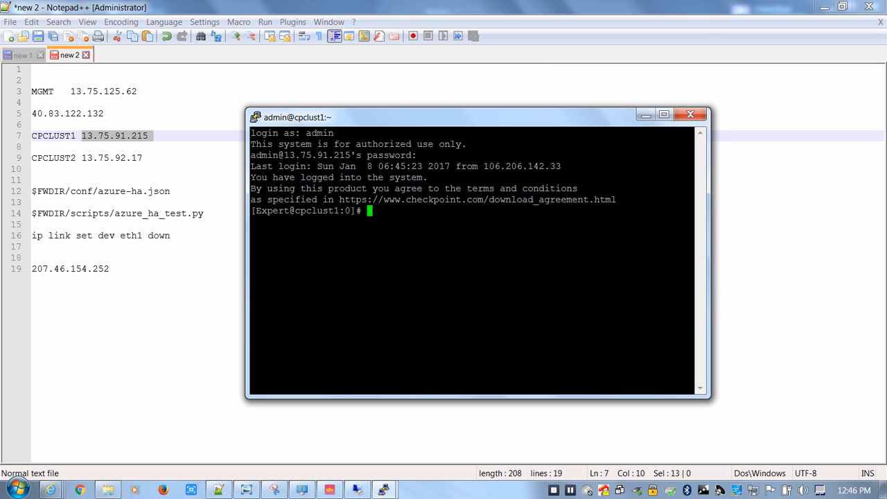
type("cphaprob st")
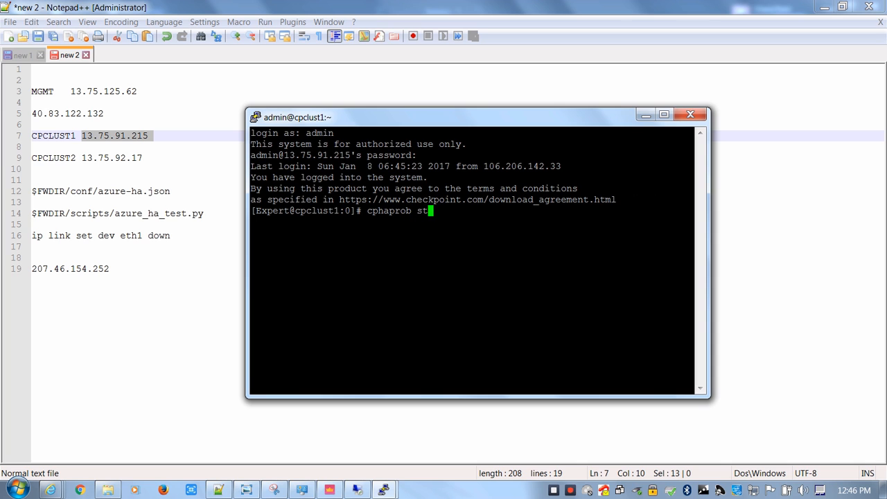
type("at")
key("Return")
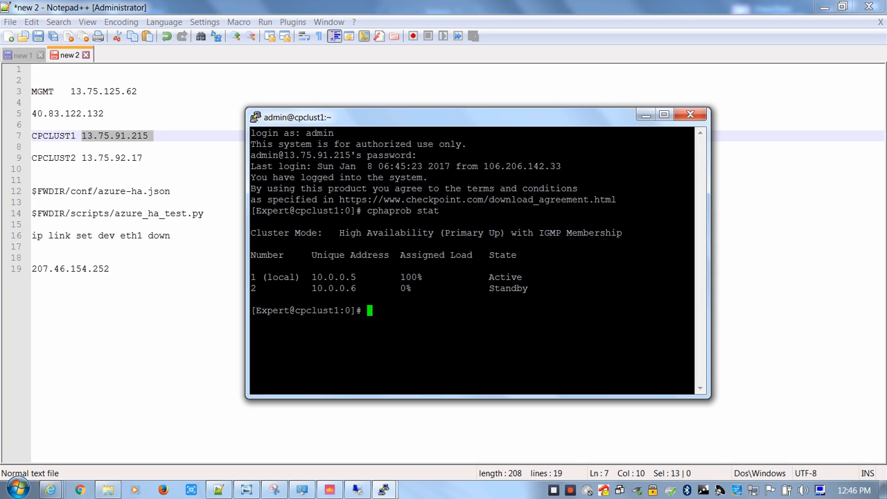
left_click_drag(530, 279, 285, 279)
Copy the command "ip link set dev eth1 down" from the Notepad++ notes and run it in the CPCLUST1 session
left_click(219, 490)
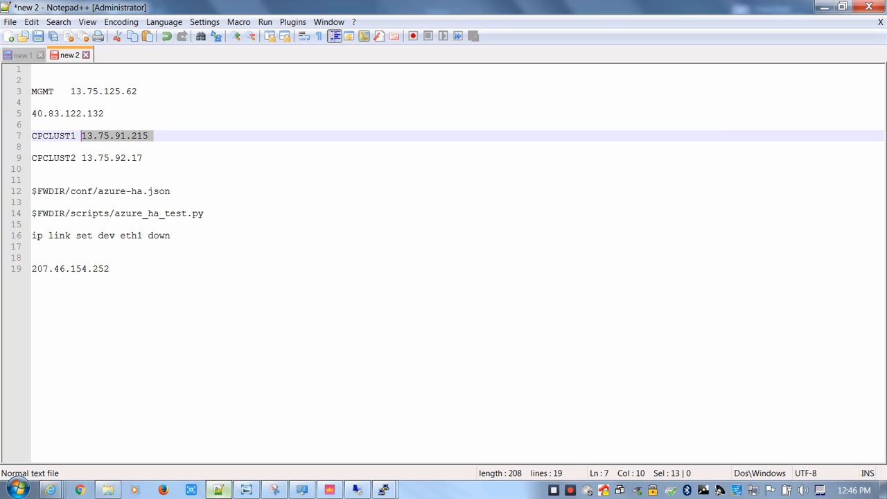
left_click_drag(171, 236, 32, 236)
mouse_move(383, 490)
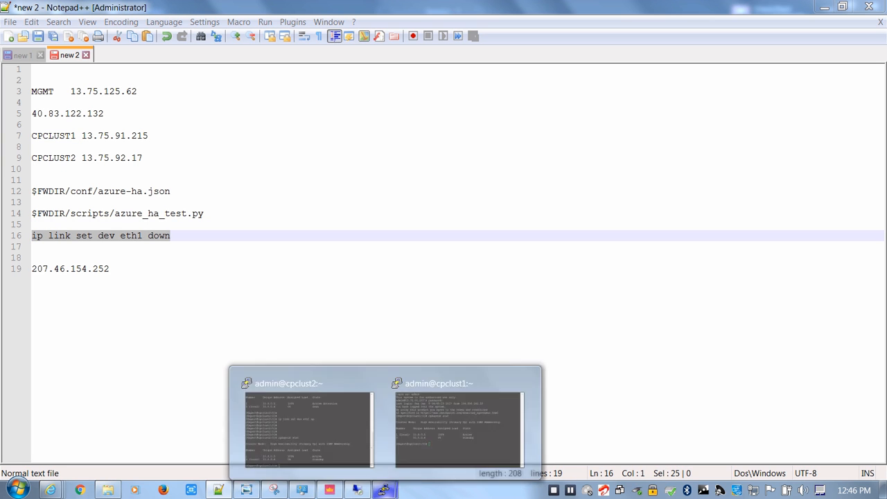
left_click(393, 458)
key("shift+Insert")
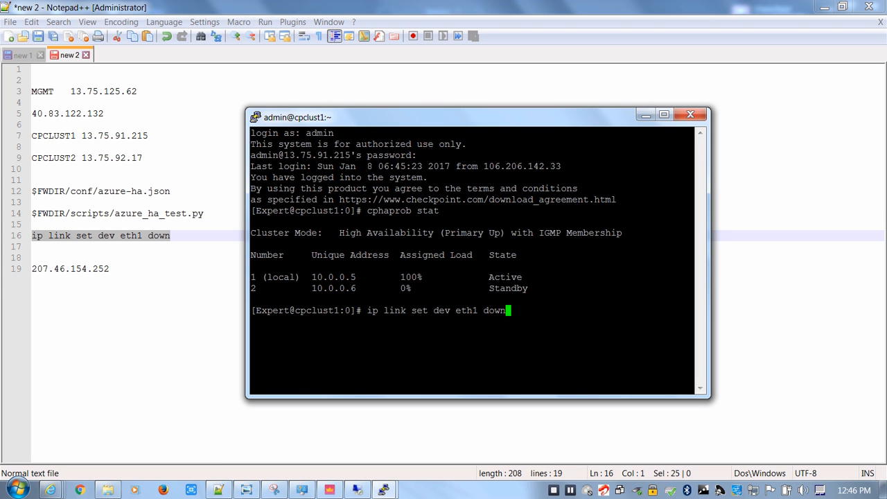
key("Return")
key("Return")
key("Return")
Run cphaprob stat again on CPCLUST1 and examine the local member's state with eth1 disabled
key("Up")
key("Up")
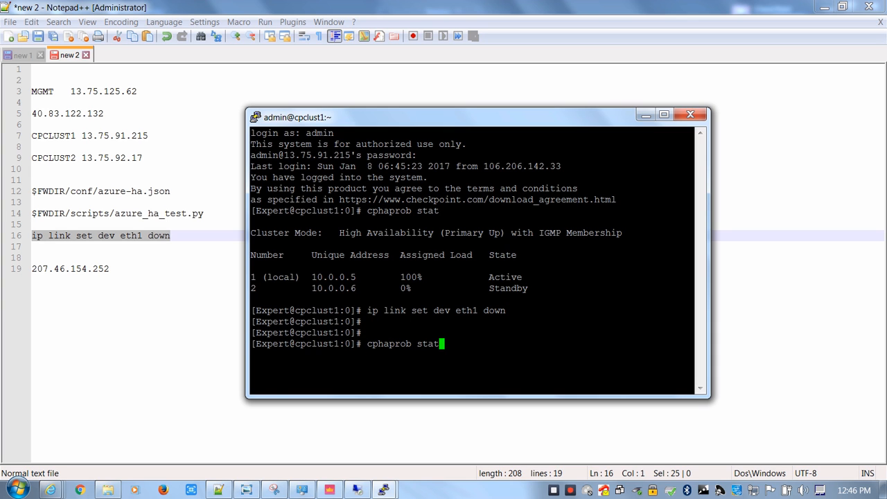
key("Return")
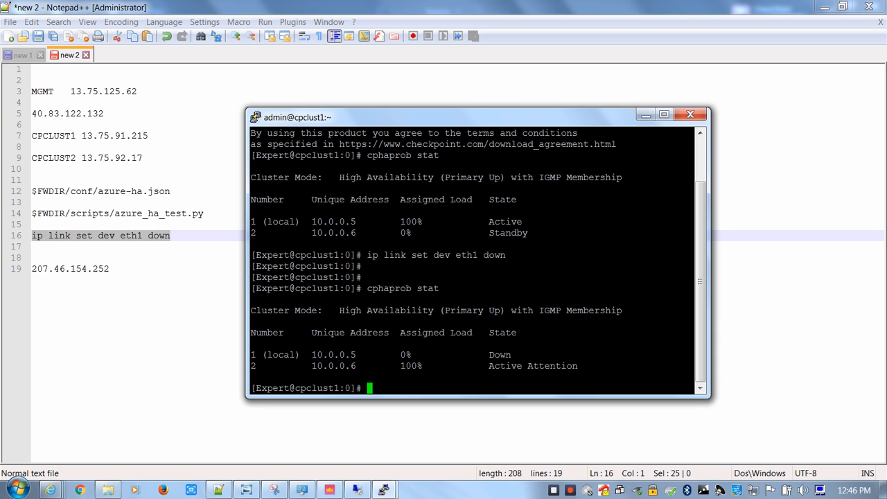
left_click_drag(516, 355, 255, 347)
Switch to the CPCLUST2 session, run cphaprob stat and compare the member states before and after the failover
left_click(384, 490)
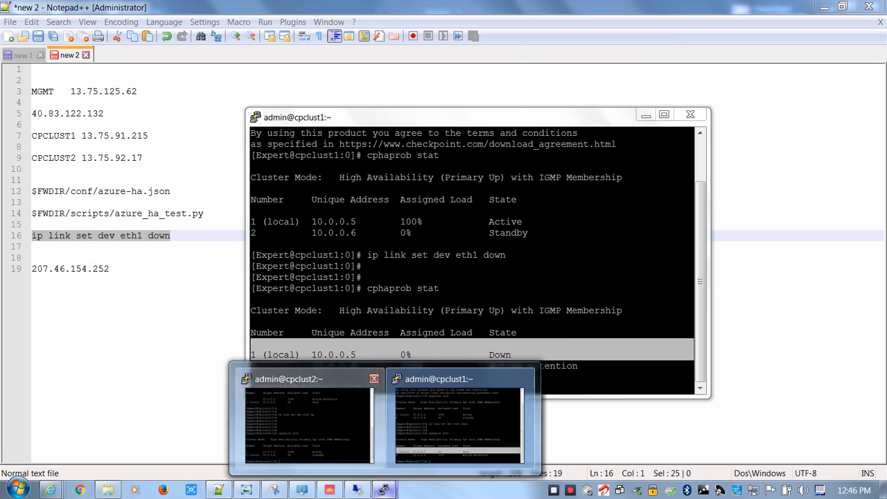
left_click(307, 423)
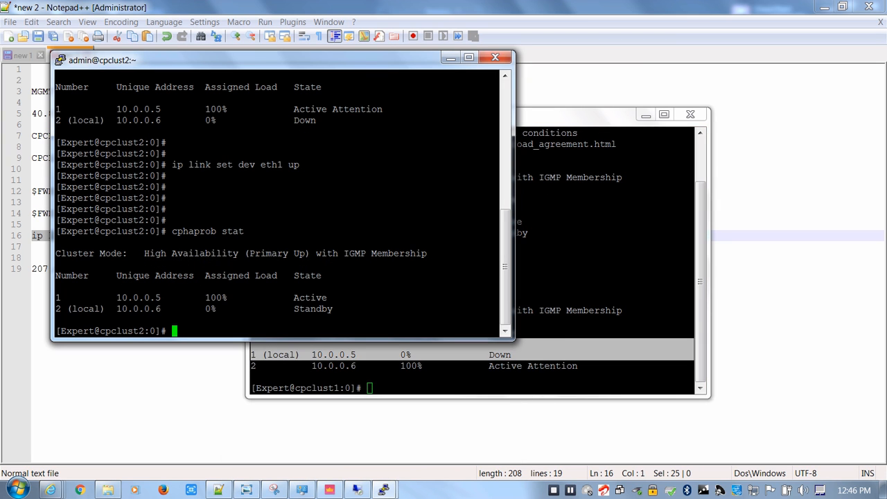
key("Up")
key("Return")
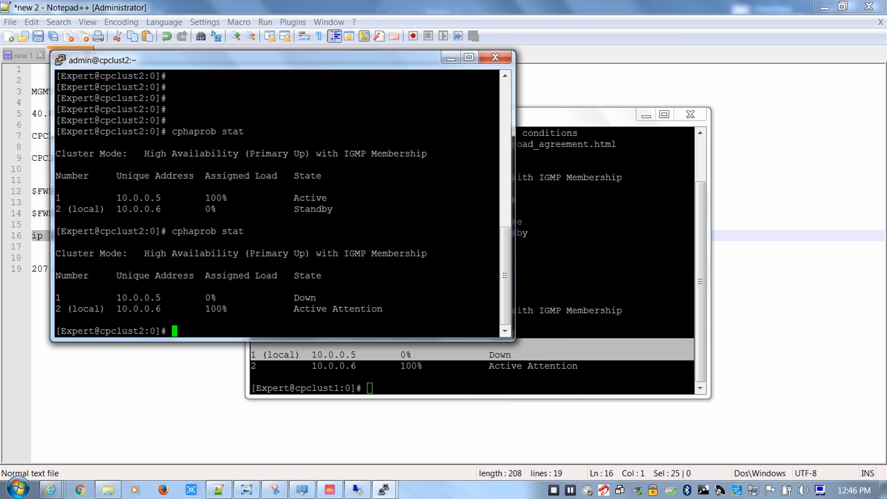
left_click_drag(410, 310, 347, 301)
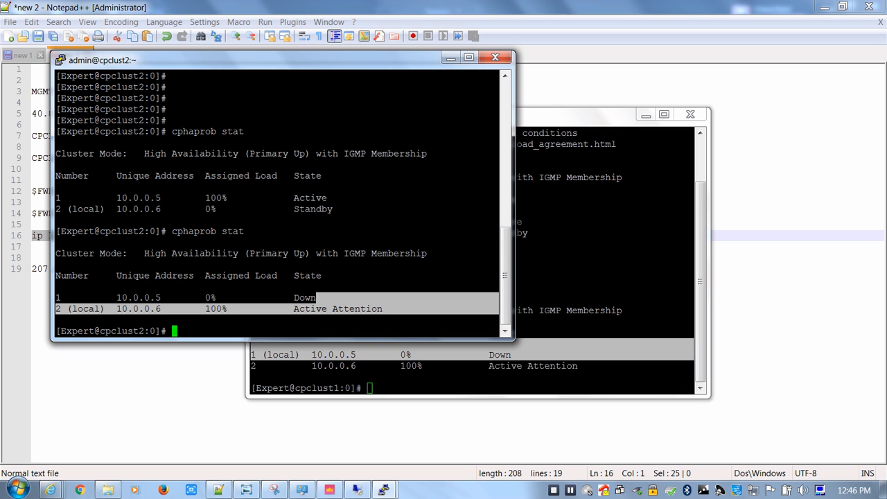
left_click_drag(389, 210, 234, 210)
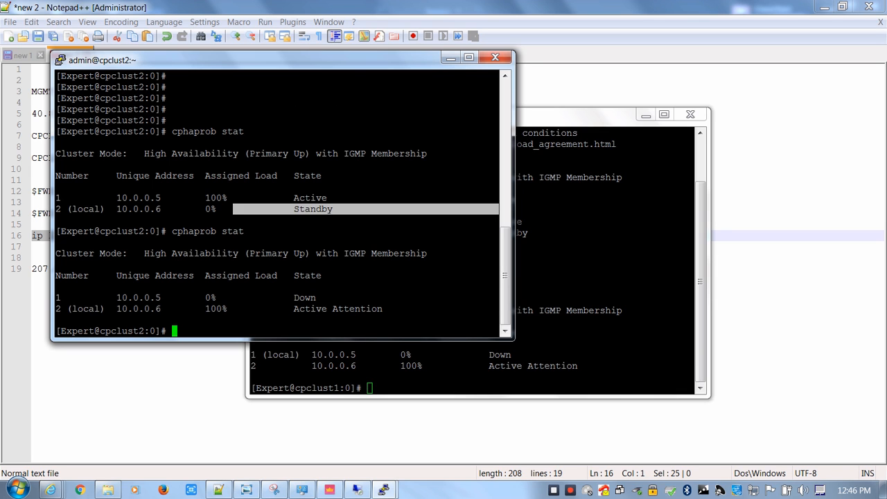
left_click(277, 209)
left_click(555, 277)
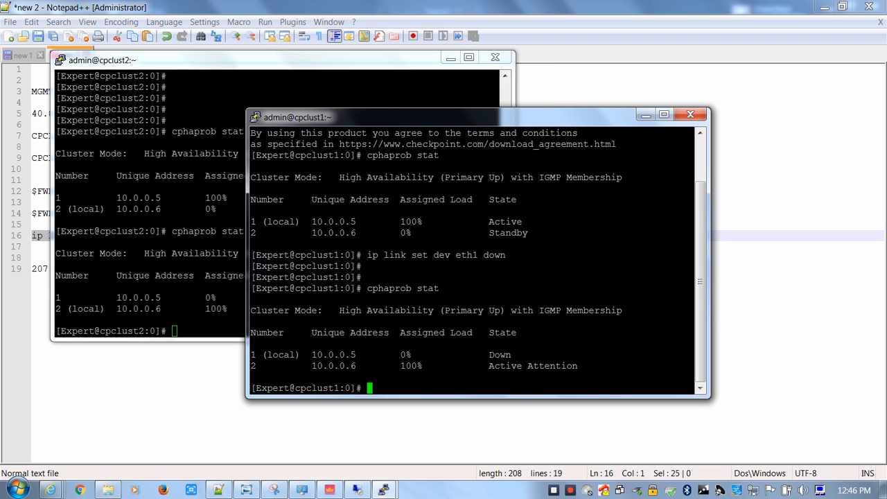
In the Azure portal, close the IN-WEB-NAT rule and reopen the inbound NAT rules of frontend-lb to check the rule's target
mouse_move(51, 491)
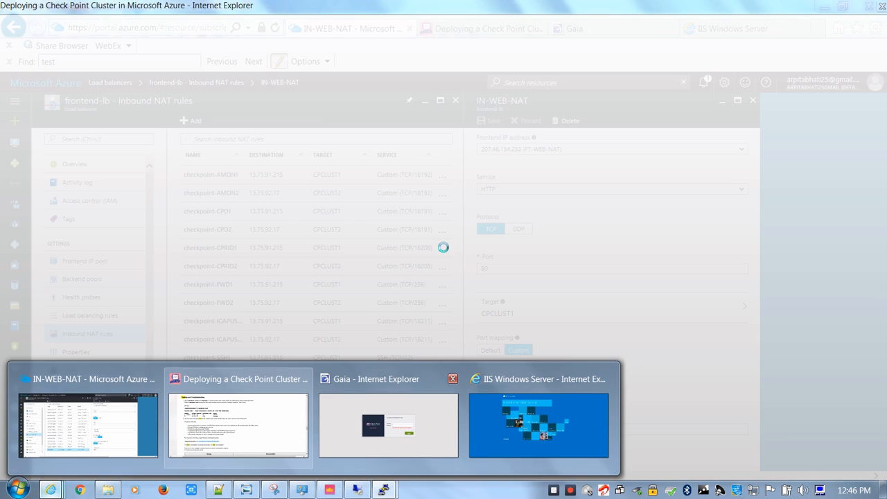
left_click(88, 425)
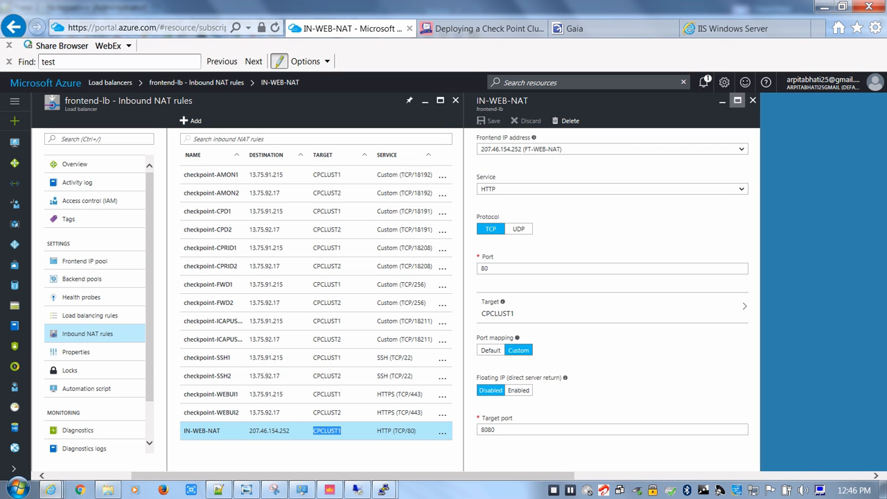
left_click(753, 101)
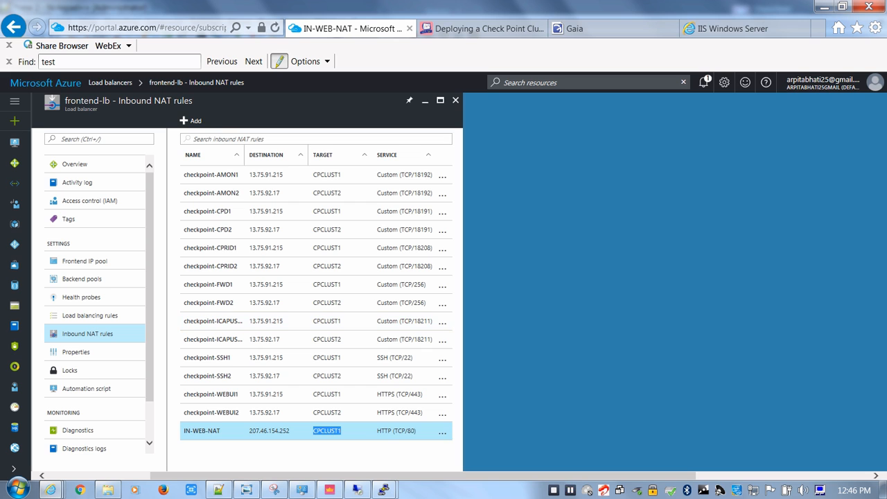
left_click(456, 100)
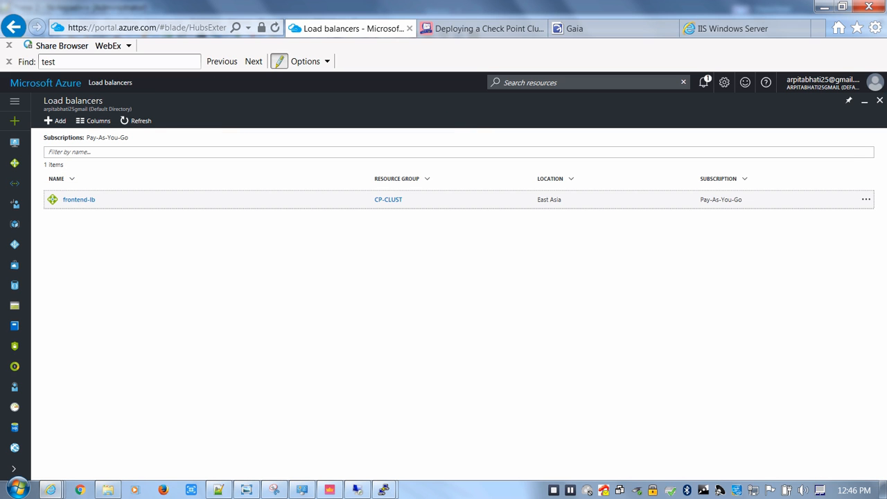
left_click(79, 199)
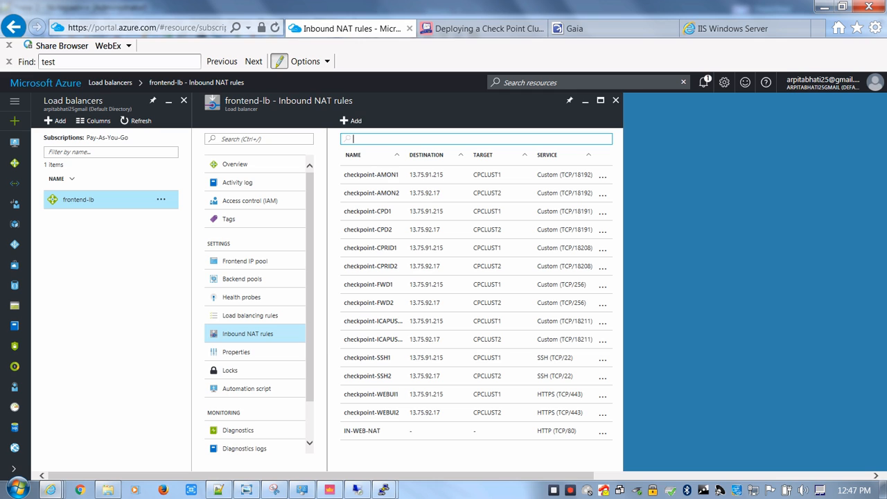
left_click(256, 334)
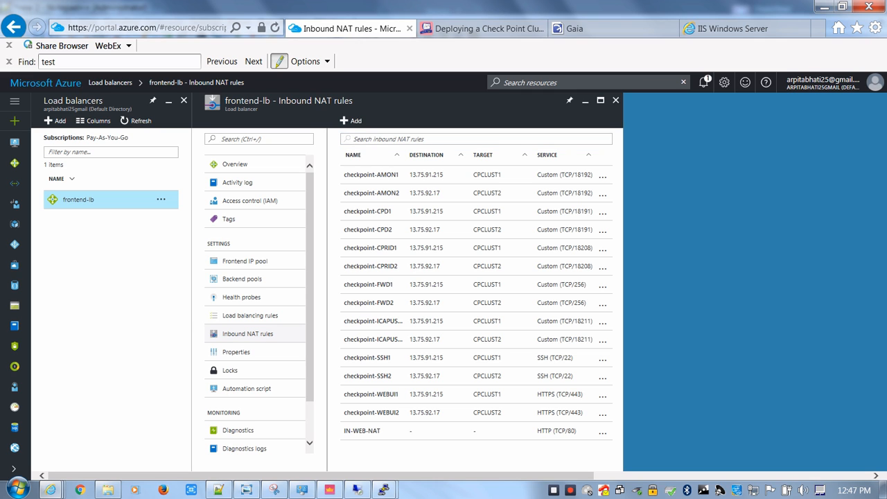
Open the Check Point cluster deployment article and find the failover time for the load balancer's web application traffic
mouse_move(50, 490)
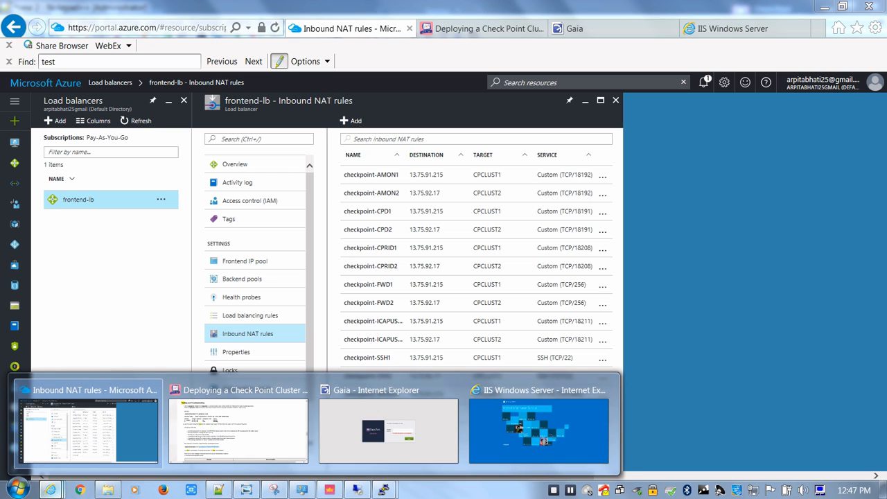
left_click(238, 423)
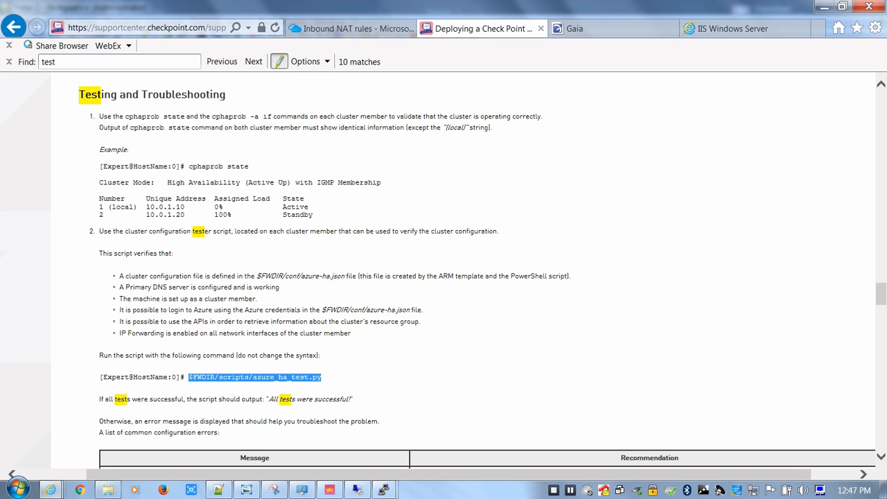
scroll(458, 277, "up", 15)
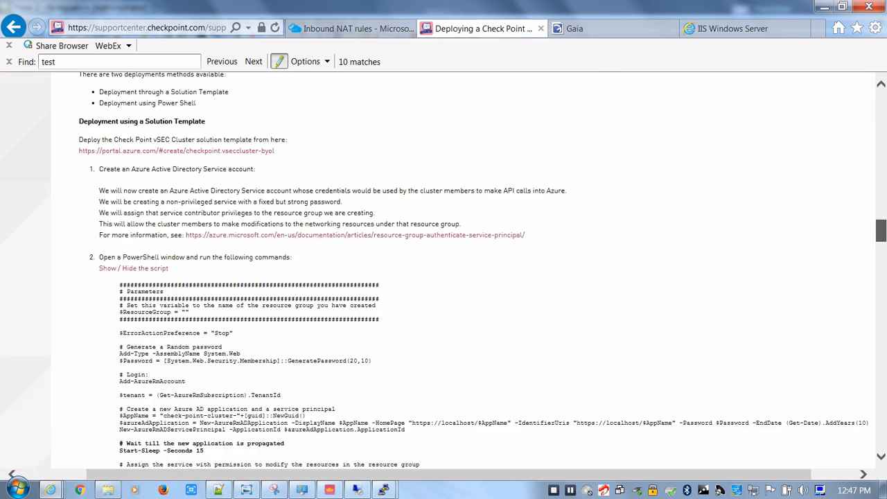
scroll(443, 277, "up", 2)
scroll(444, 278, "down", 3)
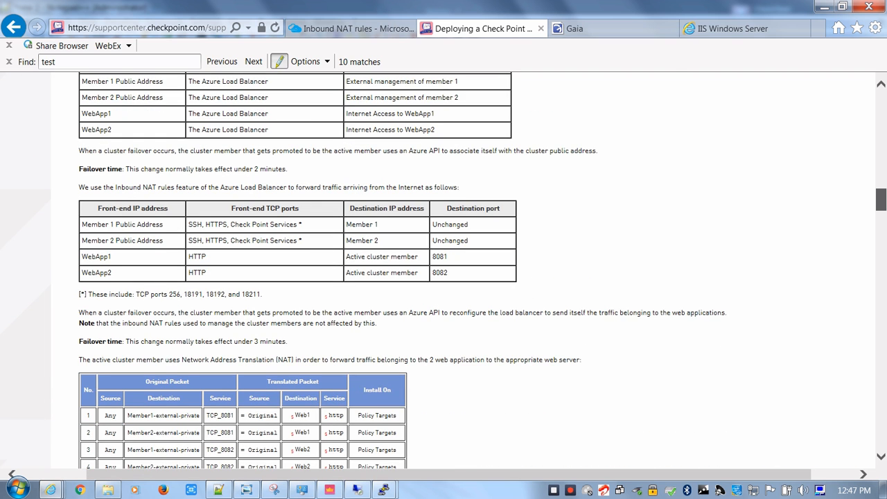
scroll(443, 277, "down", 1)
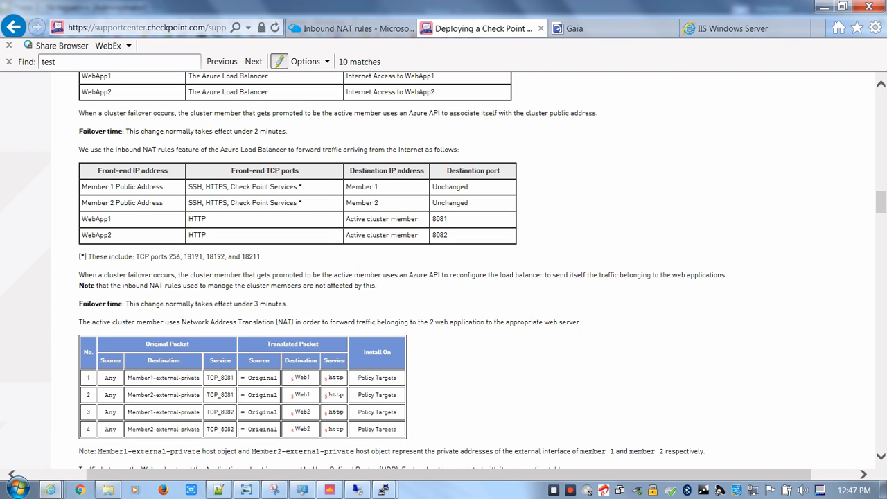
left_click_drag(235, 304, 78, 304)
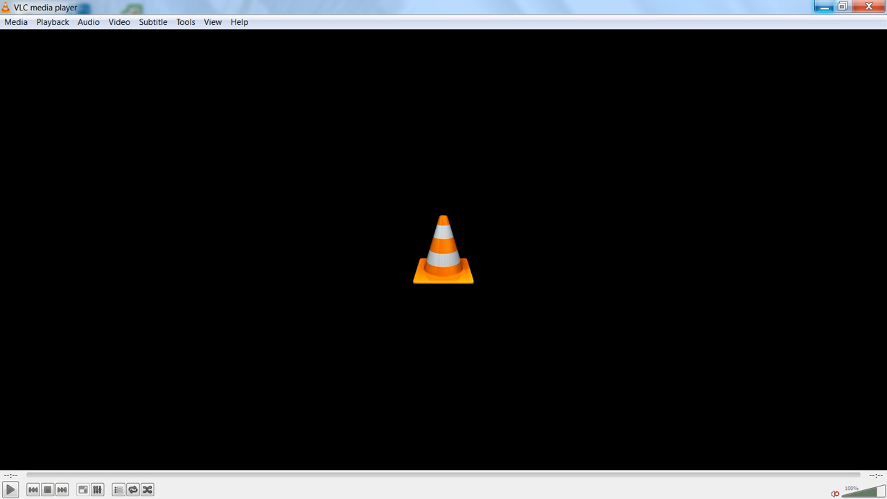
Minimize the empty VLC window and play the Azure NAT.mp4 recording from the Videos library in full screen
left_click(825, 7)
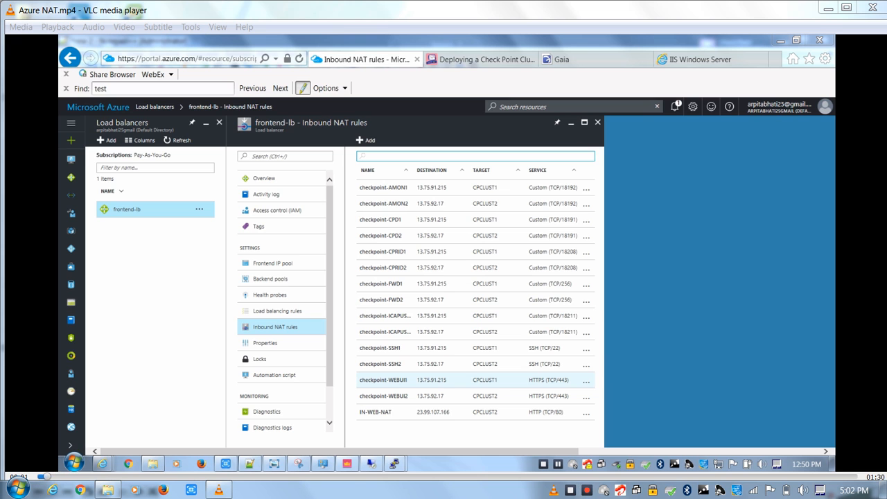
key("f")
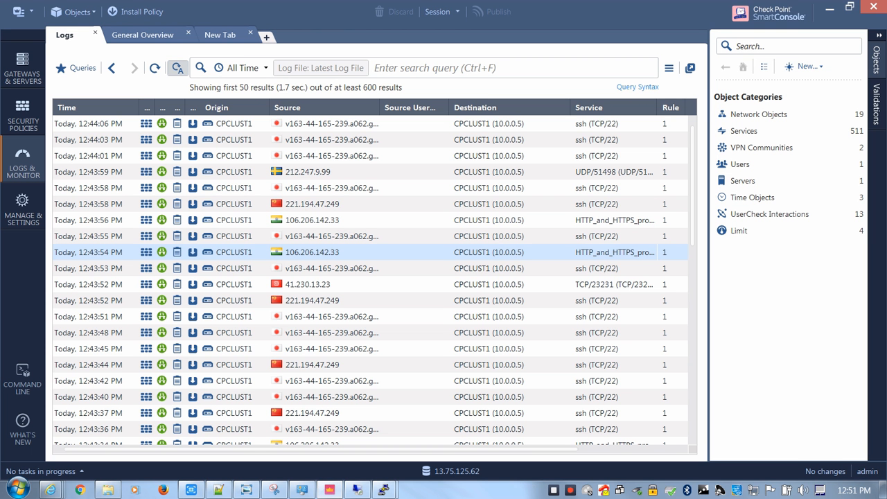
Switch to the Azure portal in the browser and check the IN-WEB-NAT rule's destination and target among frontend-lb's inbound NAT rules
mouse_move(51, 490)
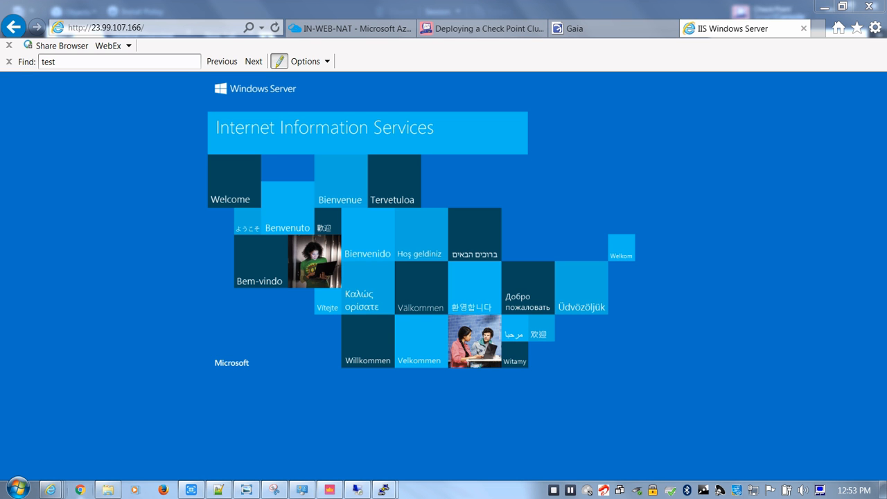
mouse_move(50, 490)
left_click(83, 431)
left_click(468, 431)
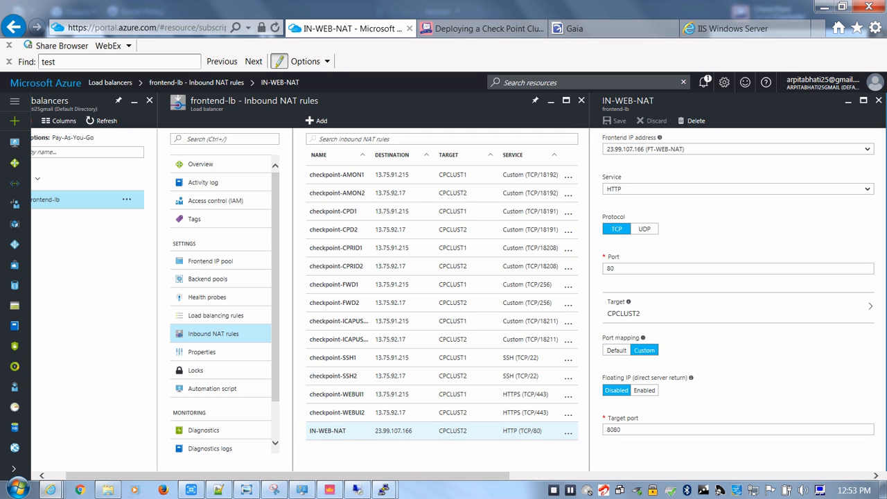
left_click_drag(468, 431, 375, 432)
left_click(438, 431)
left_click(733, 29)
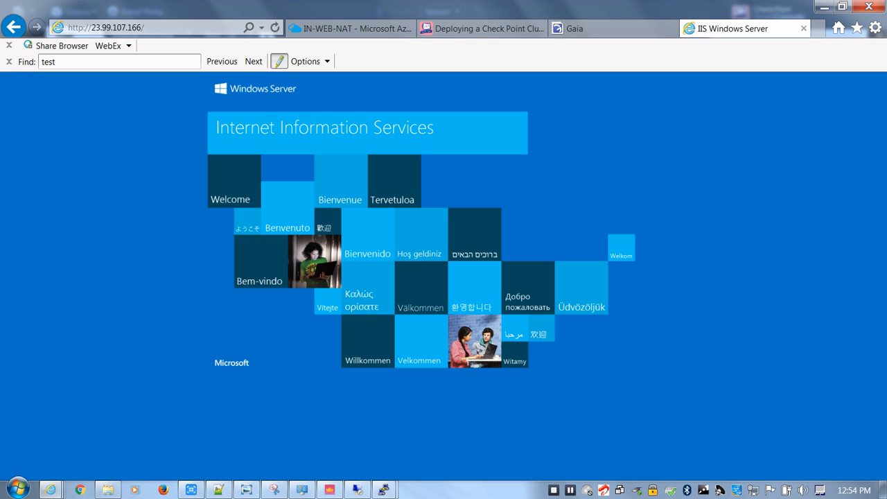
left_click(160, 28)
key("Return")
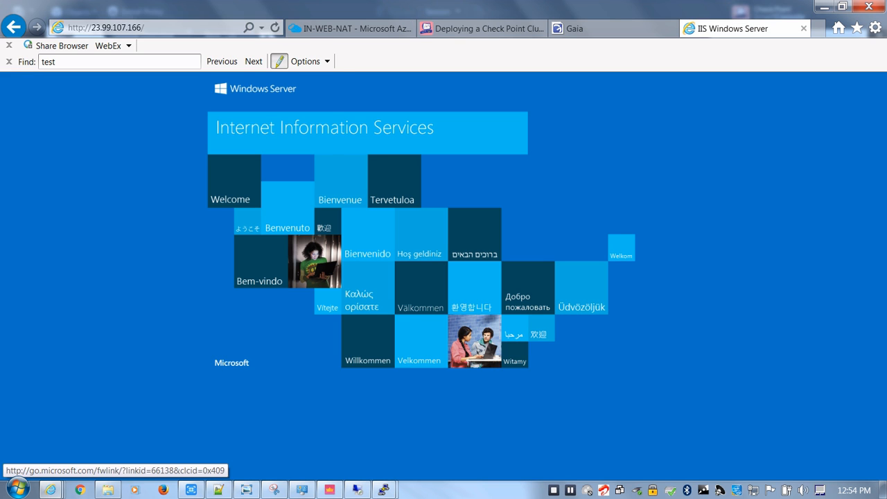
left_click(261, 28)
left_click(275, 28)
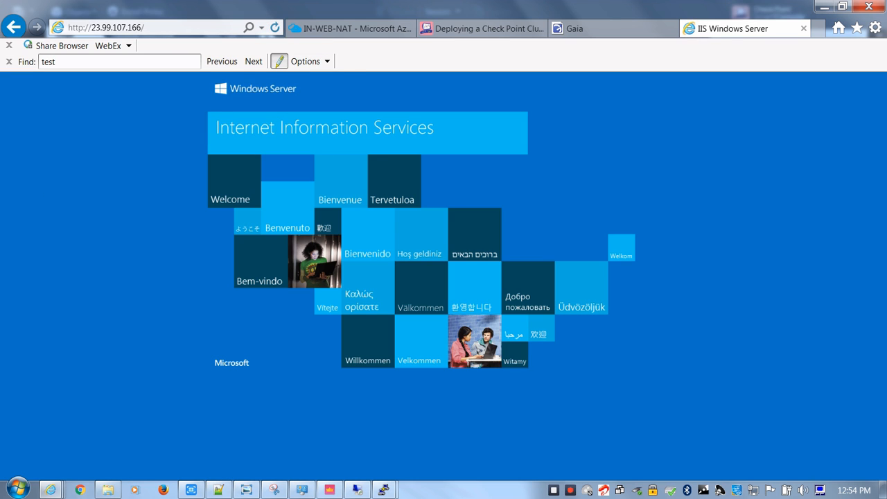
left_click(330, 490)
left_click(154, 67)
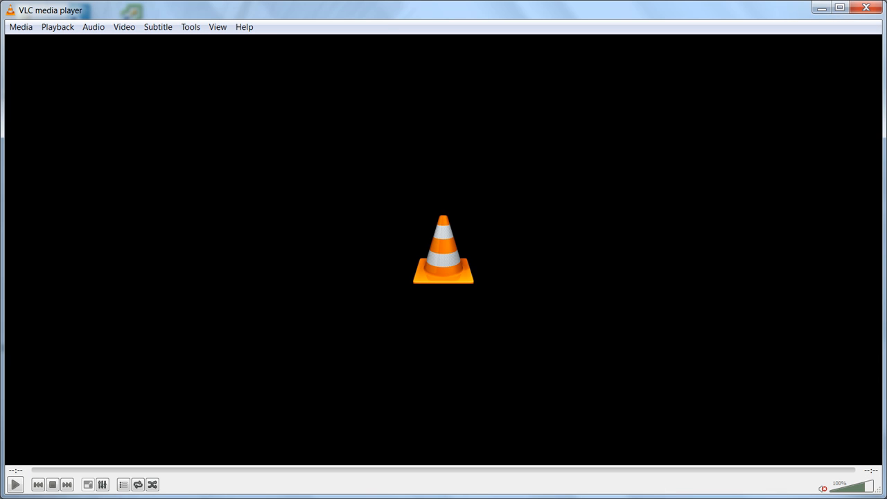
Minimize the VLC player and the Videos library window to return to the desktop
left_click(822, 7)
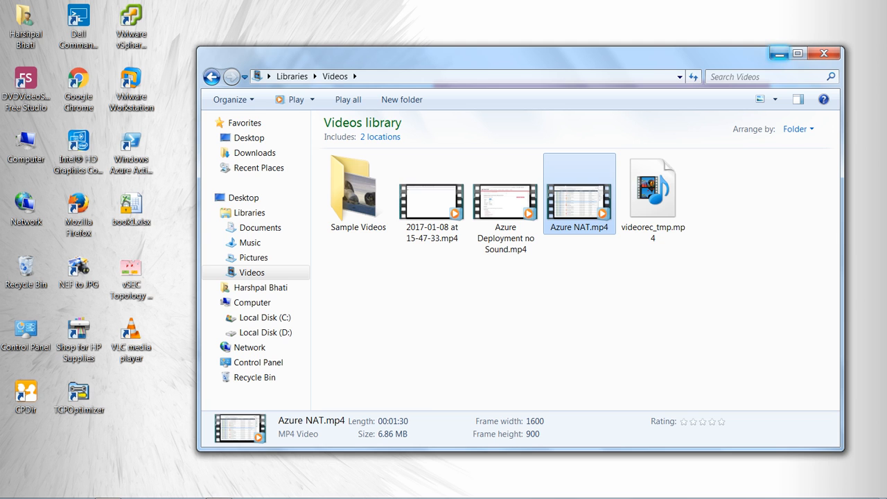
left_click(780, 54)
mouse_move(587, 492)
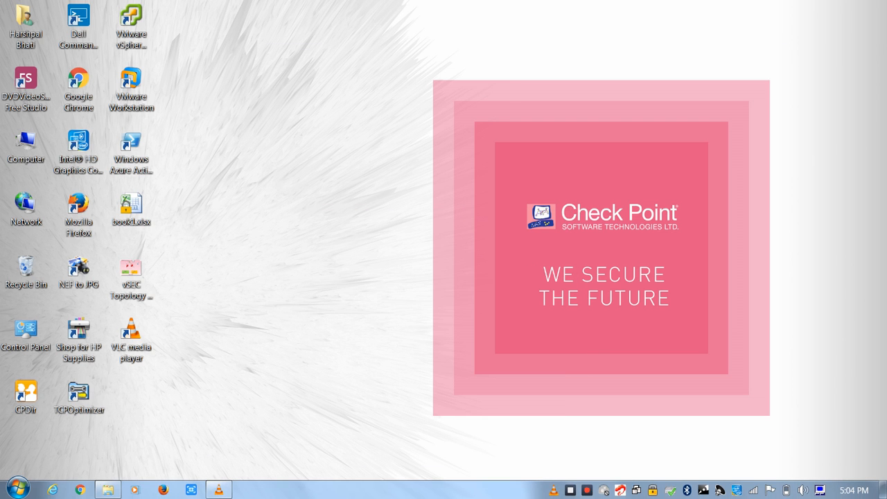